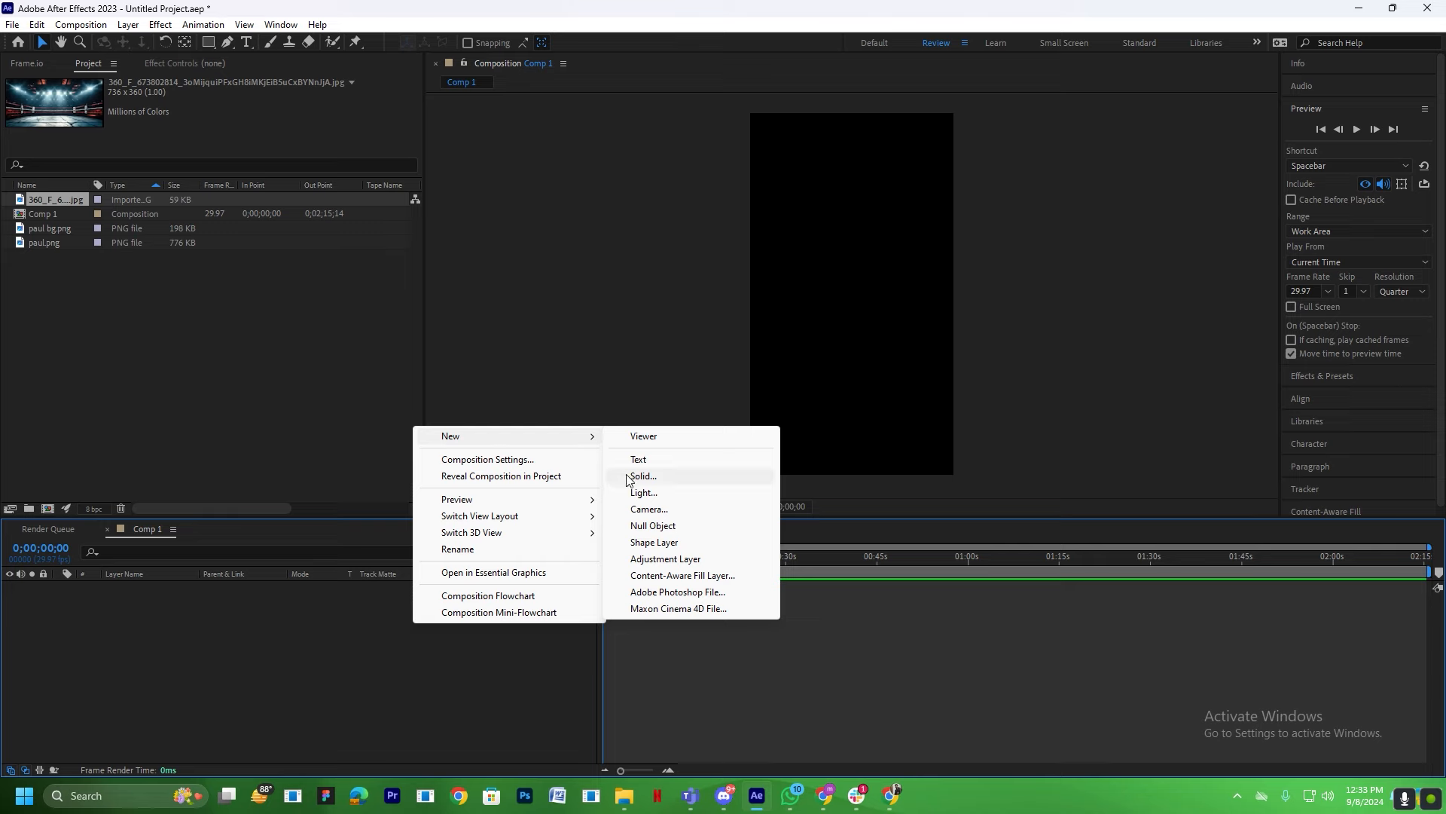
Create a new solid layer in Comp 1, enlarged beyond the composition's frame.
left_click(633, 476)
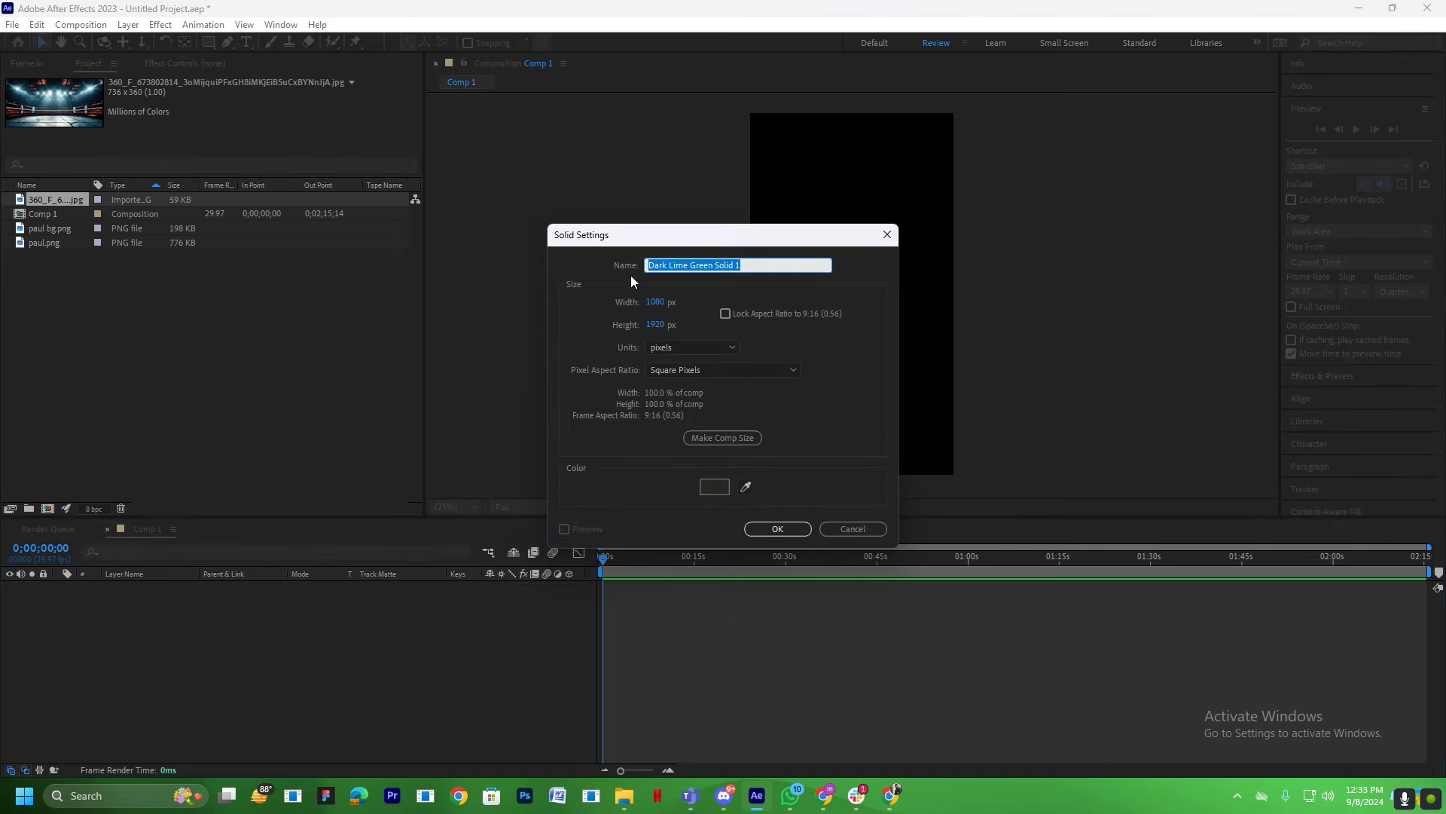
left_click(653, 301)
left_click(855, 392)
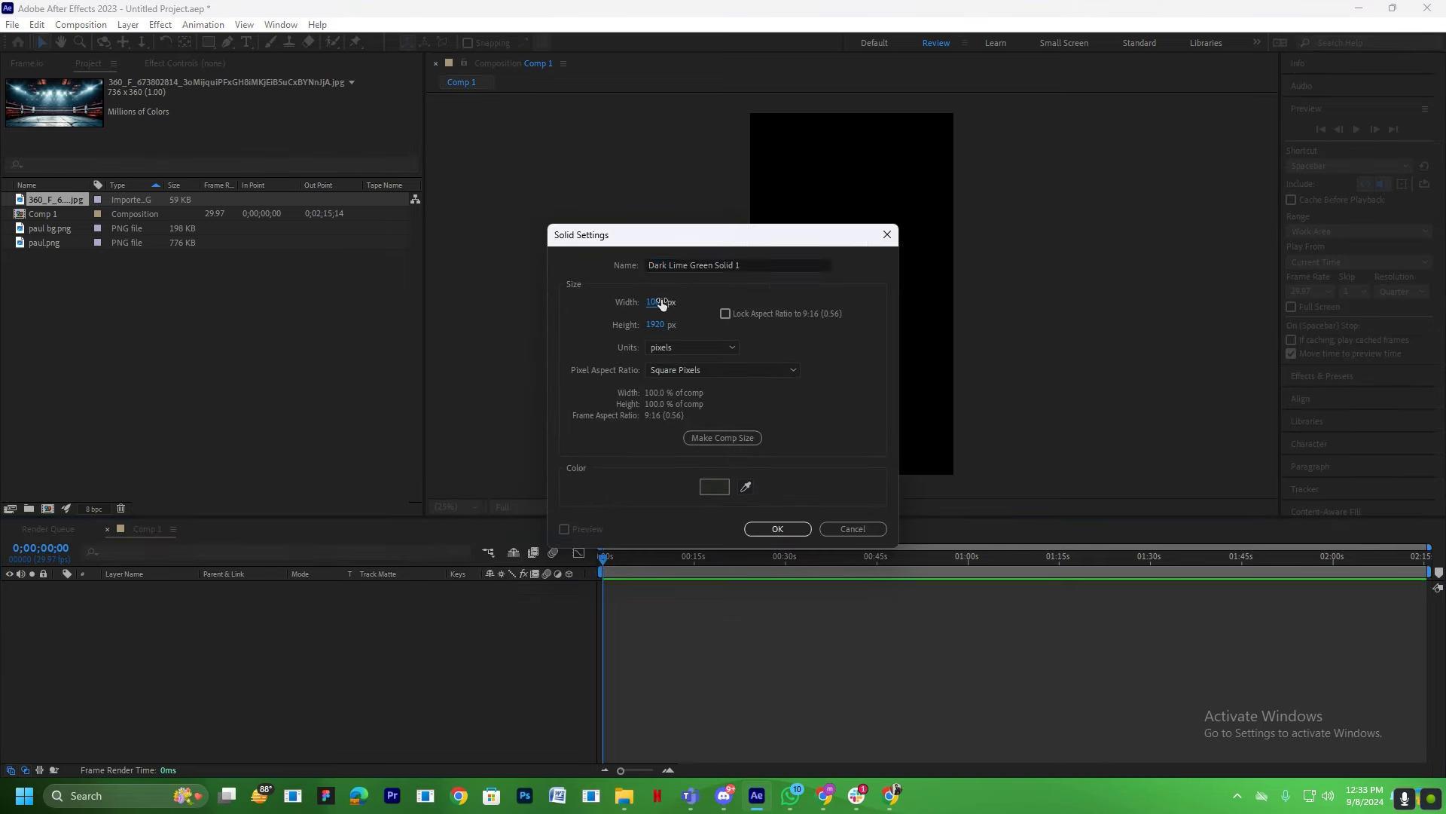
left_click_drag(660, 302, 621, 312)
left_click(777, 529)
Apply the Gradient Ramp effect to the solid and set its end color to dark 2B2626.
key("ctrl+space")
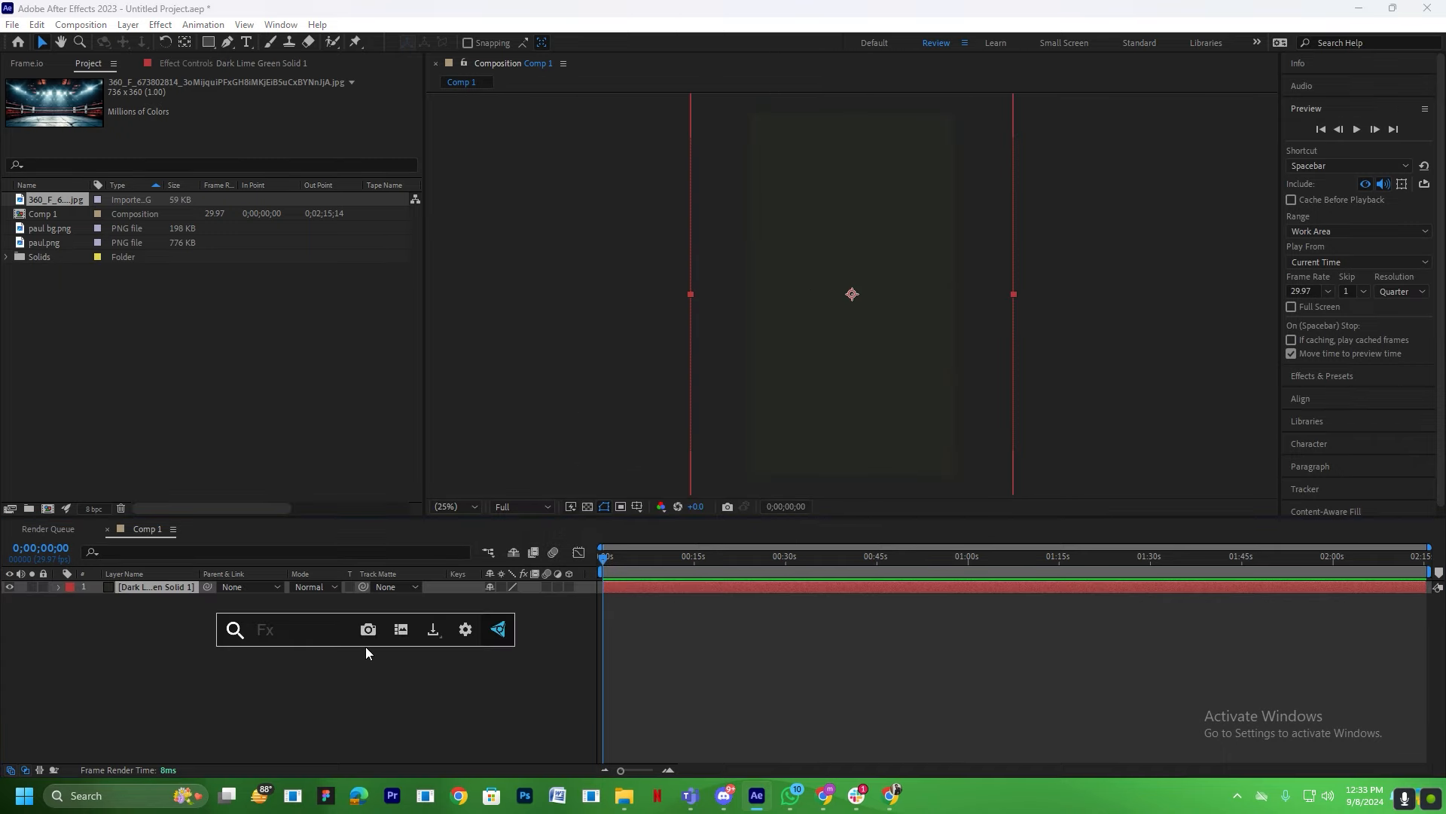
type("gra")
left_click(327, 646)
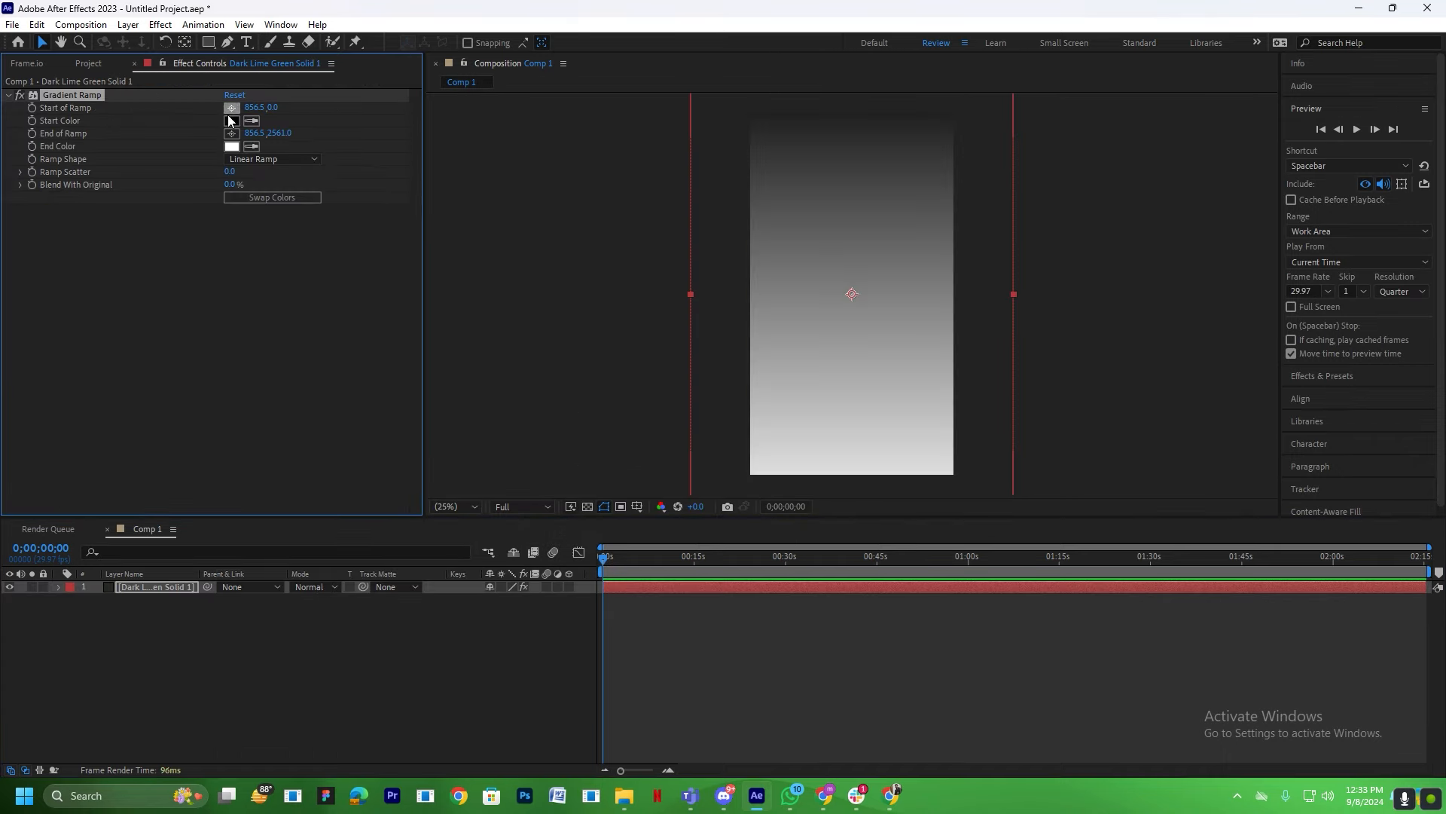
left_click(232, 147)
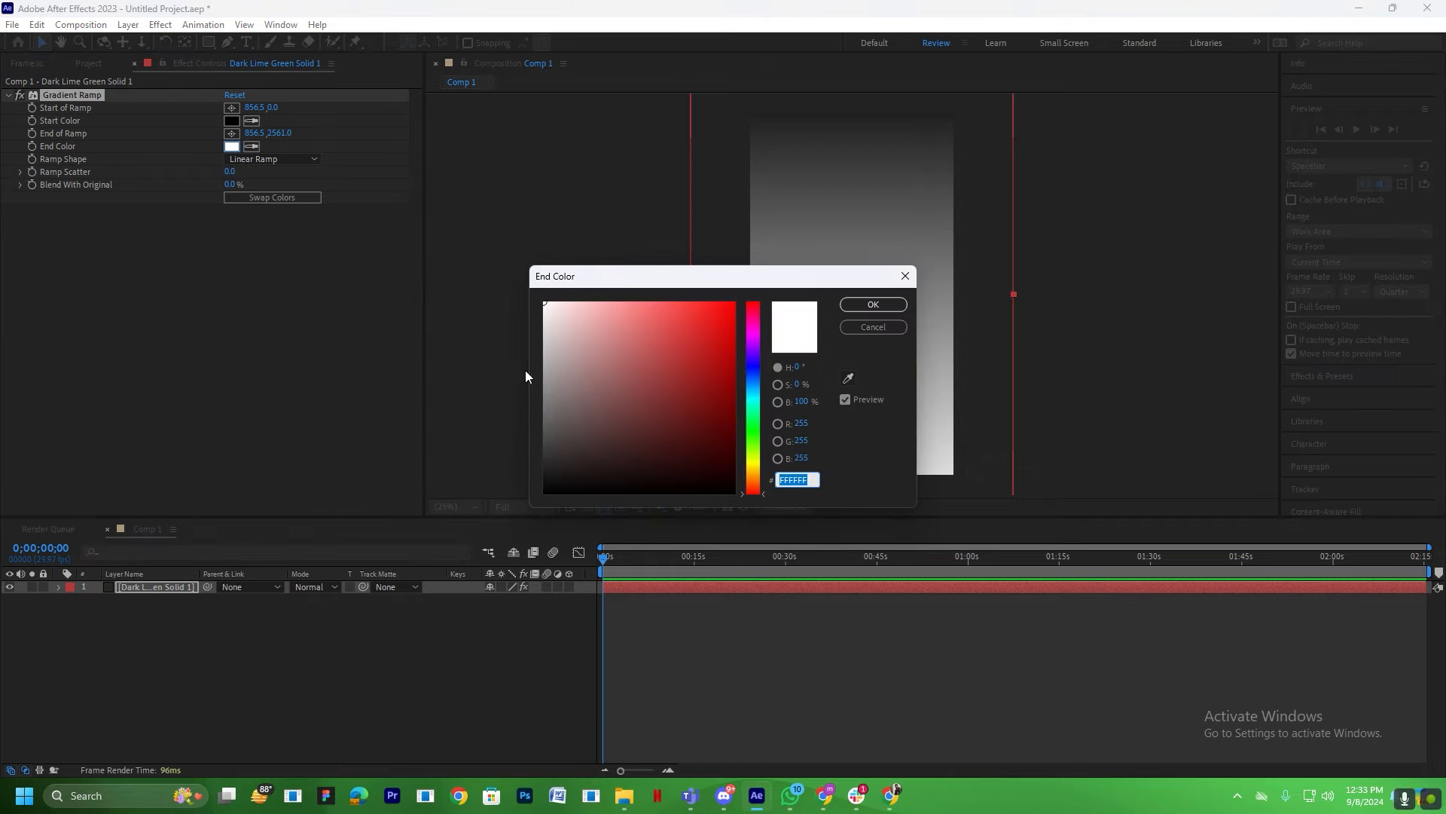
left_click(565, 460)
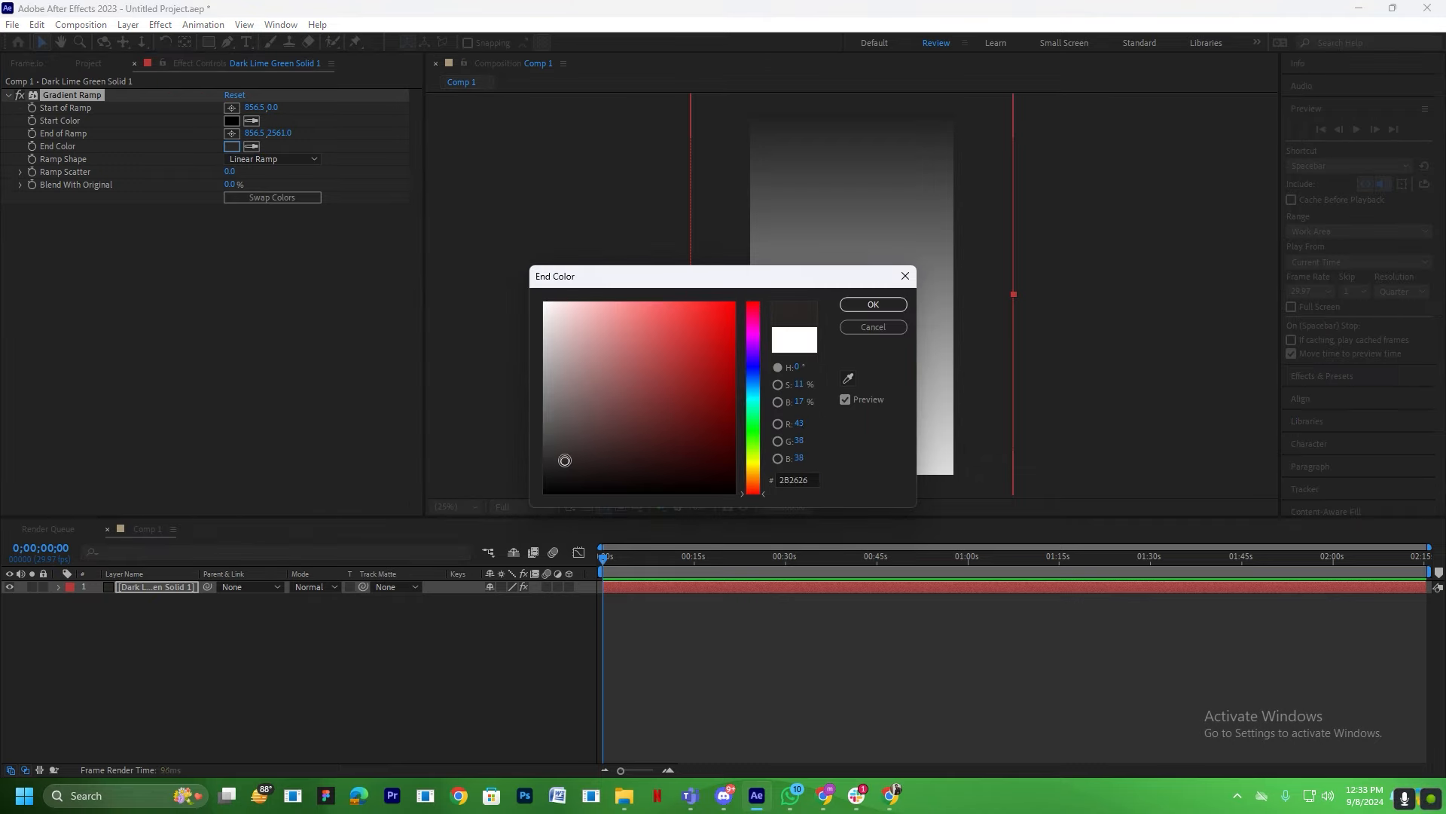
left_click(873, 305)
Dock the Composition panel as a full-height column at the workspace edge and narrow it to fit the vertical frame.
left_click_drag(504, 63, 1438, 316)
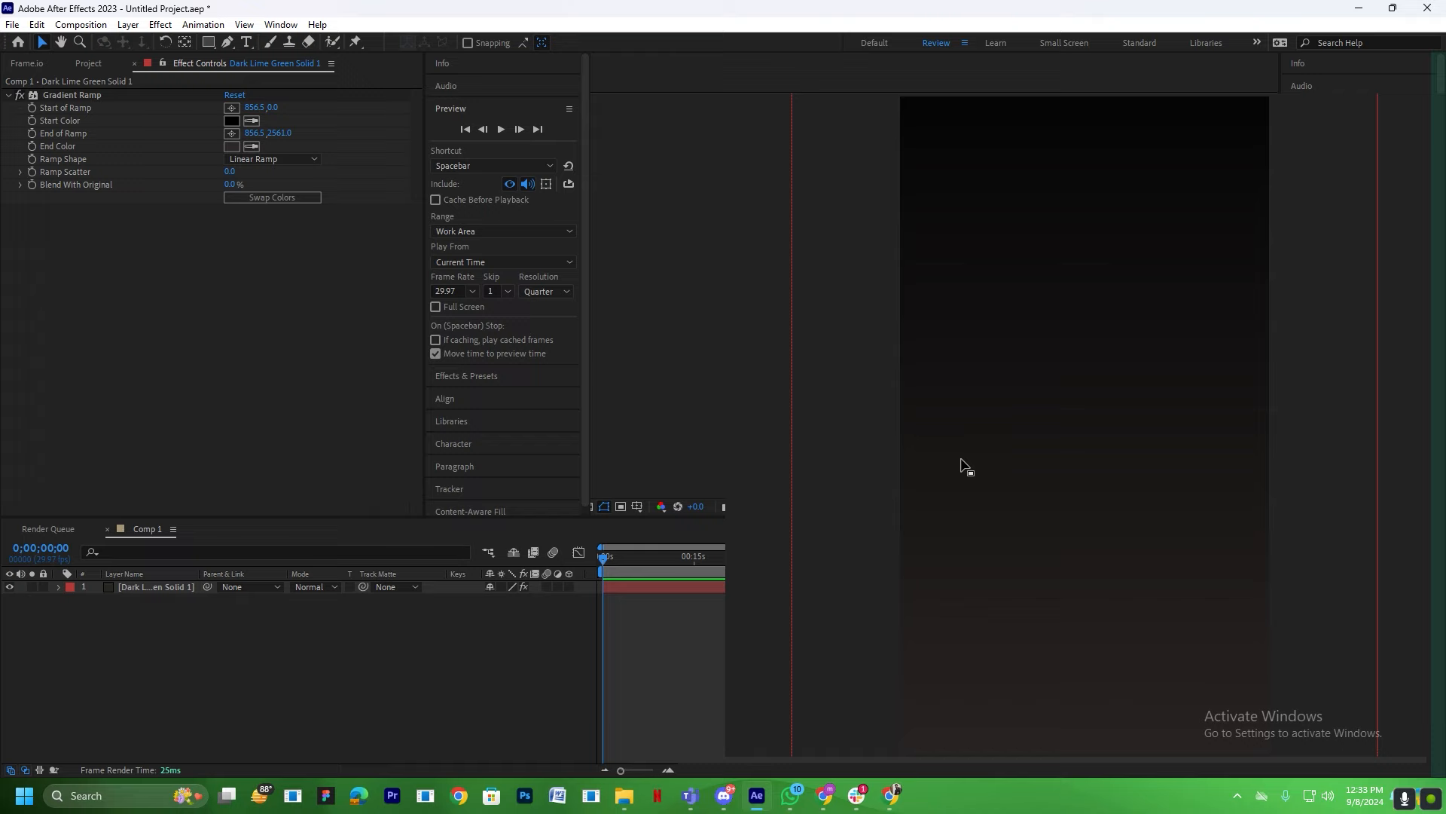
left_click_drag(725, 450, 999, 452)
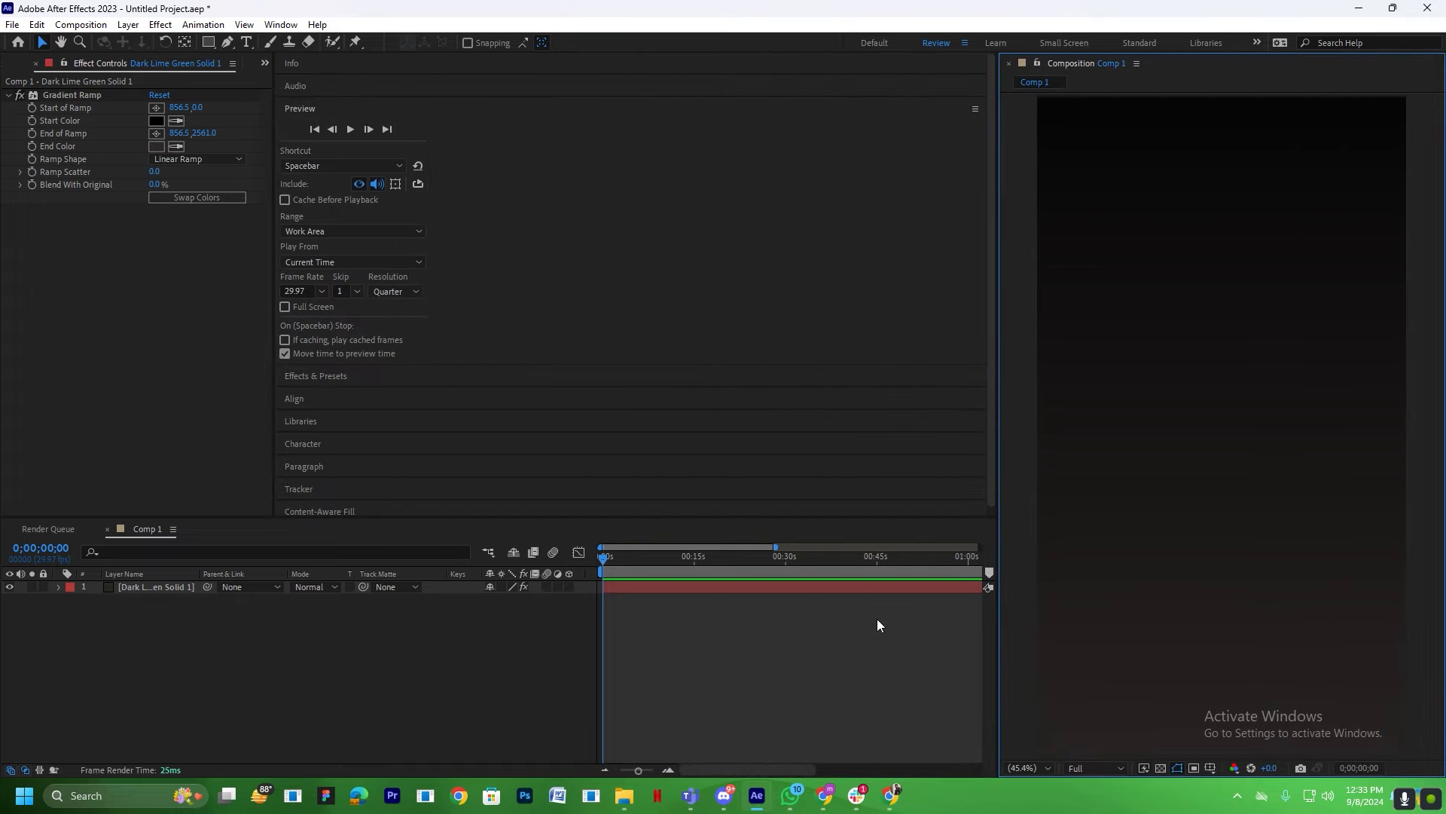
Switch to Chrome, search the download history for "lens", and bring the HD Blue Lens Flare PNG into Comp 1 in After Effects.
left_click(890, 799)
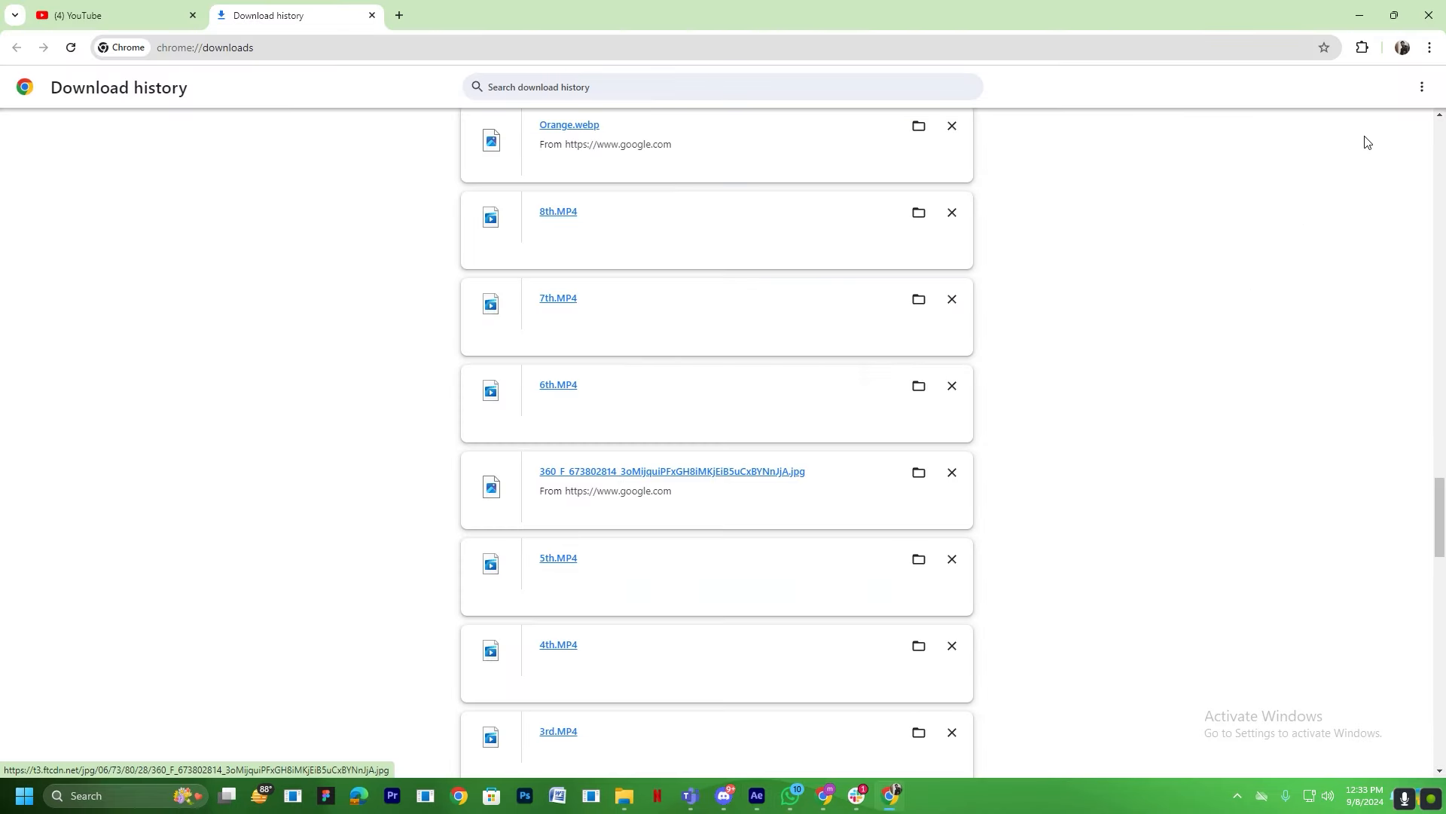
left_click(620, 88)
type("lens")
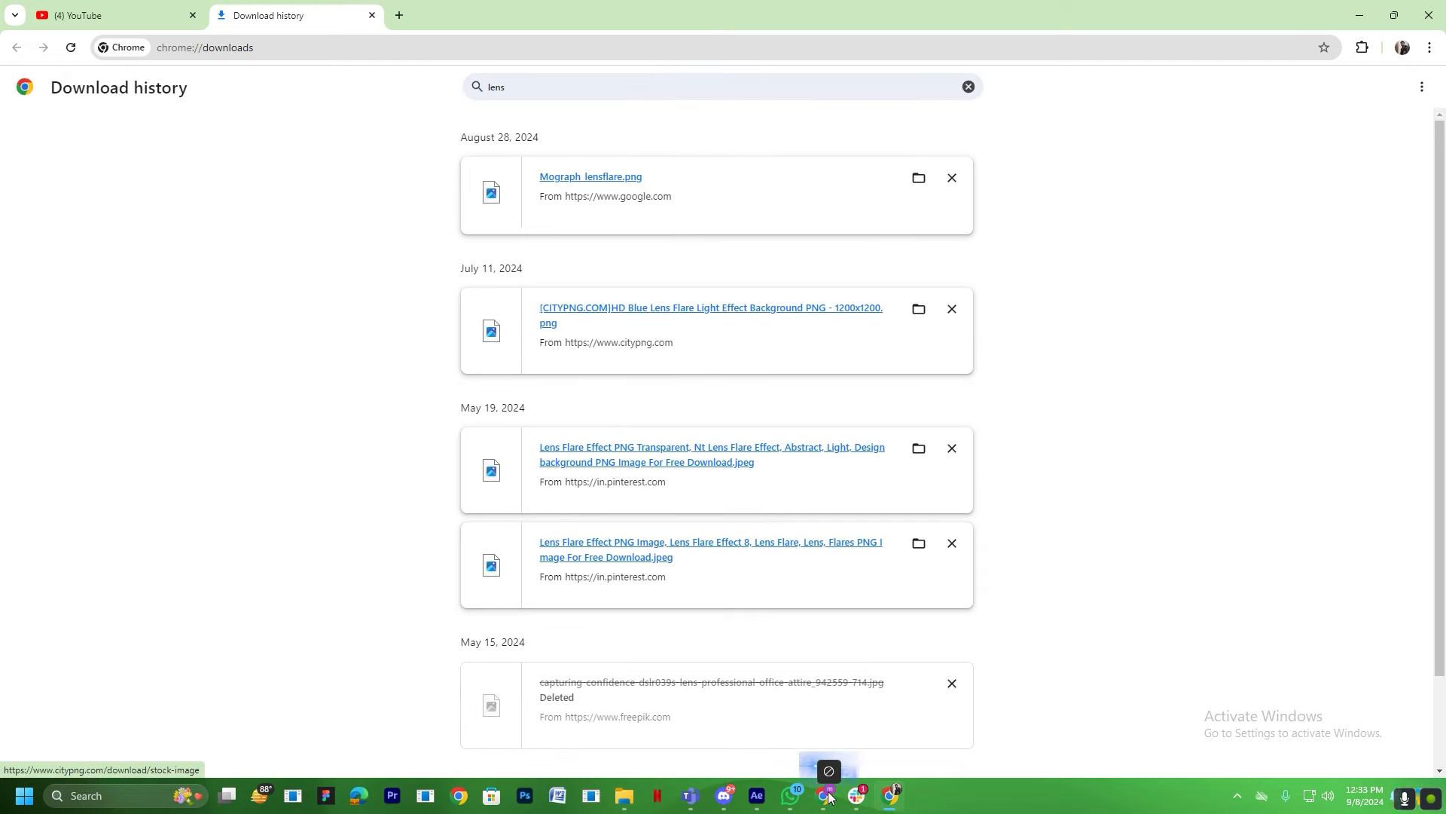
left_click(756, 795)
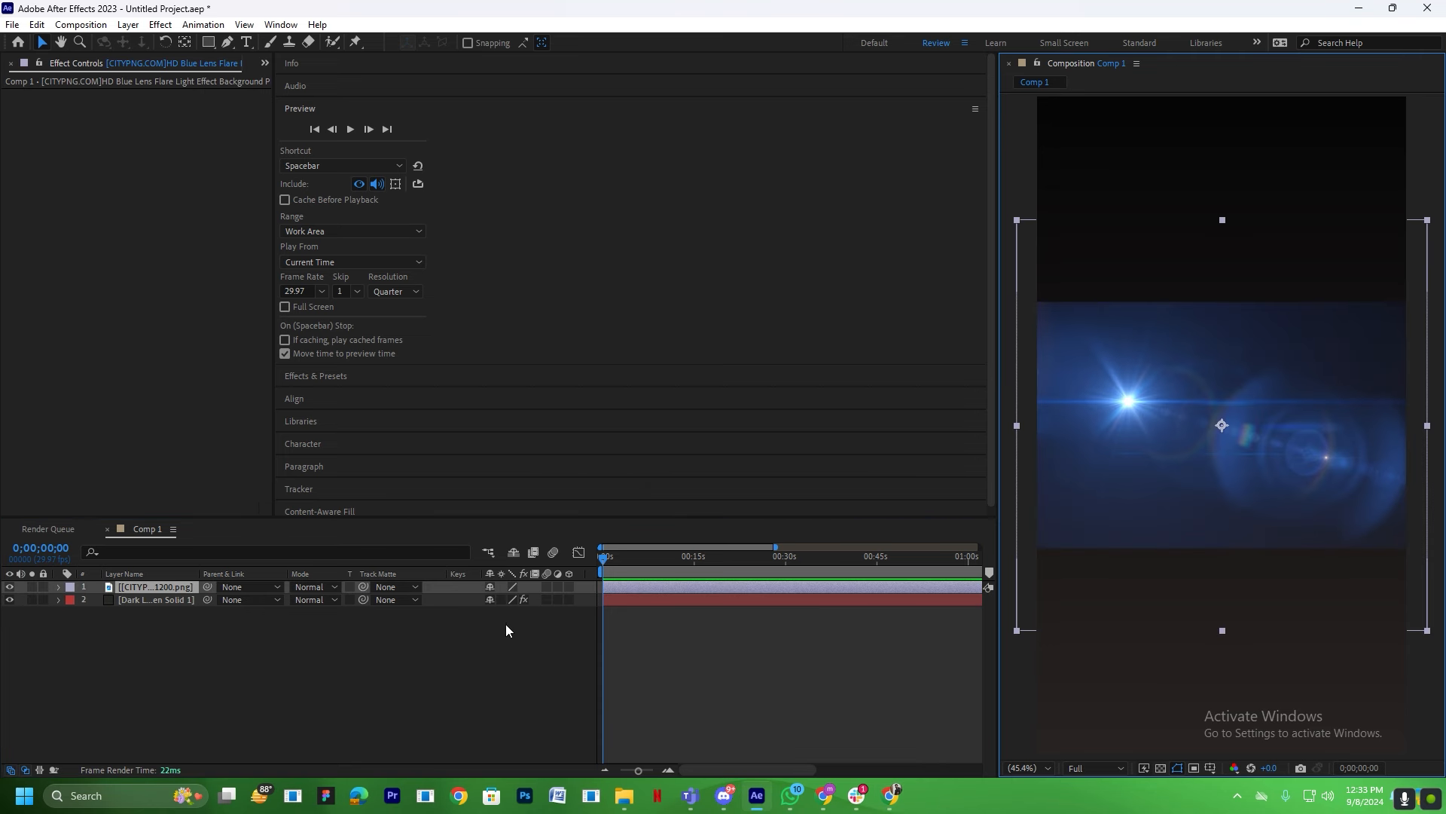
Scale the lens flare layer to 285% and shift it toward the frame's upper left.
key("s")
left_click_drag(503, 600, 609, 559)
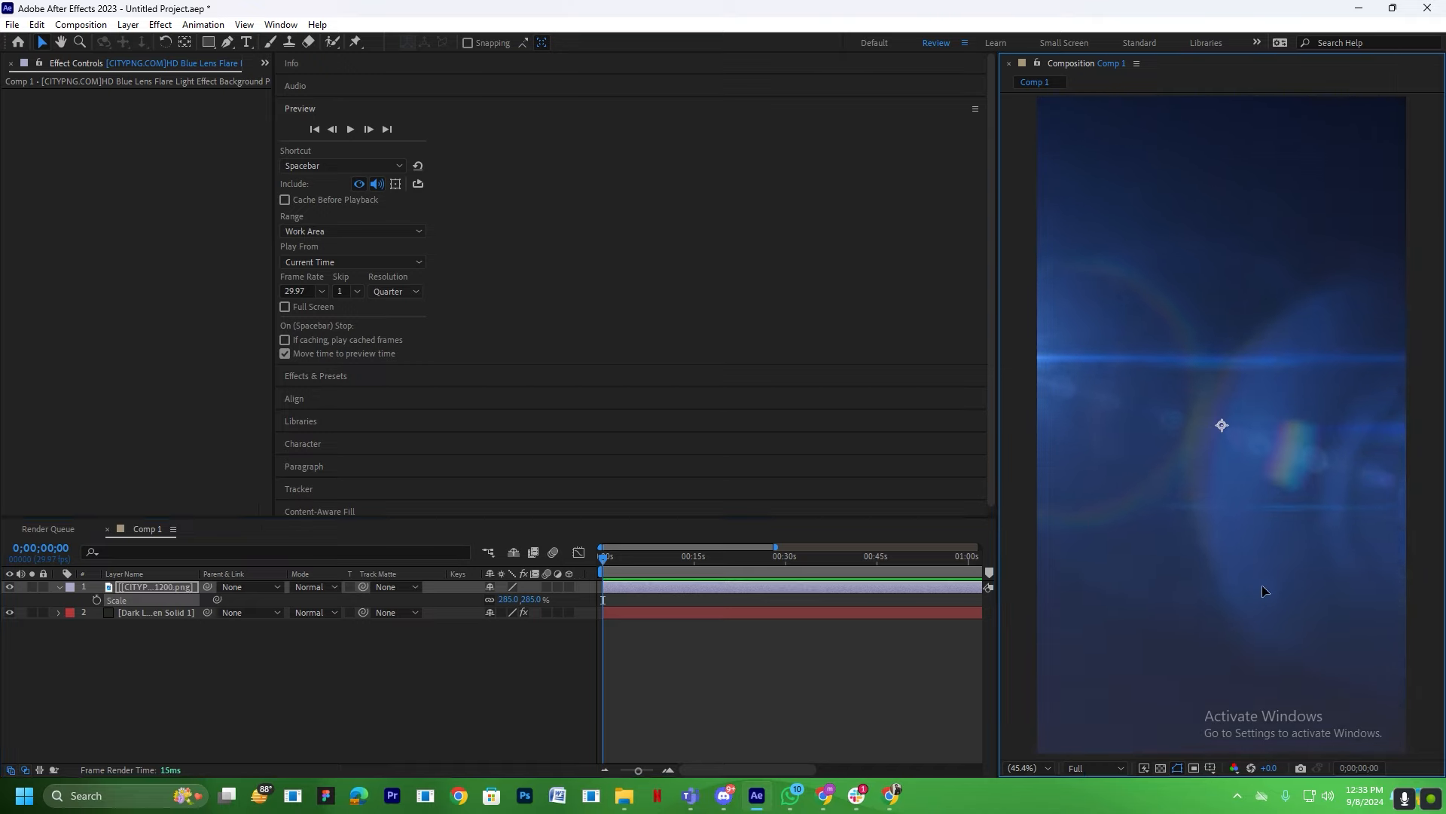
left_click_drag(1262, 584, 1175, 565)
Apply the Tint effect to the lens flare layer and map white to pure red FF0000.
left_click(170, 584)
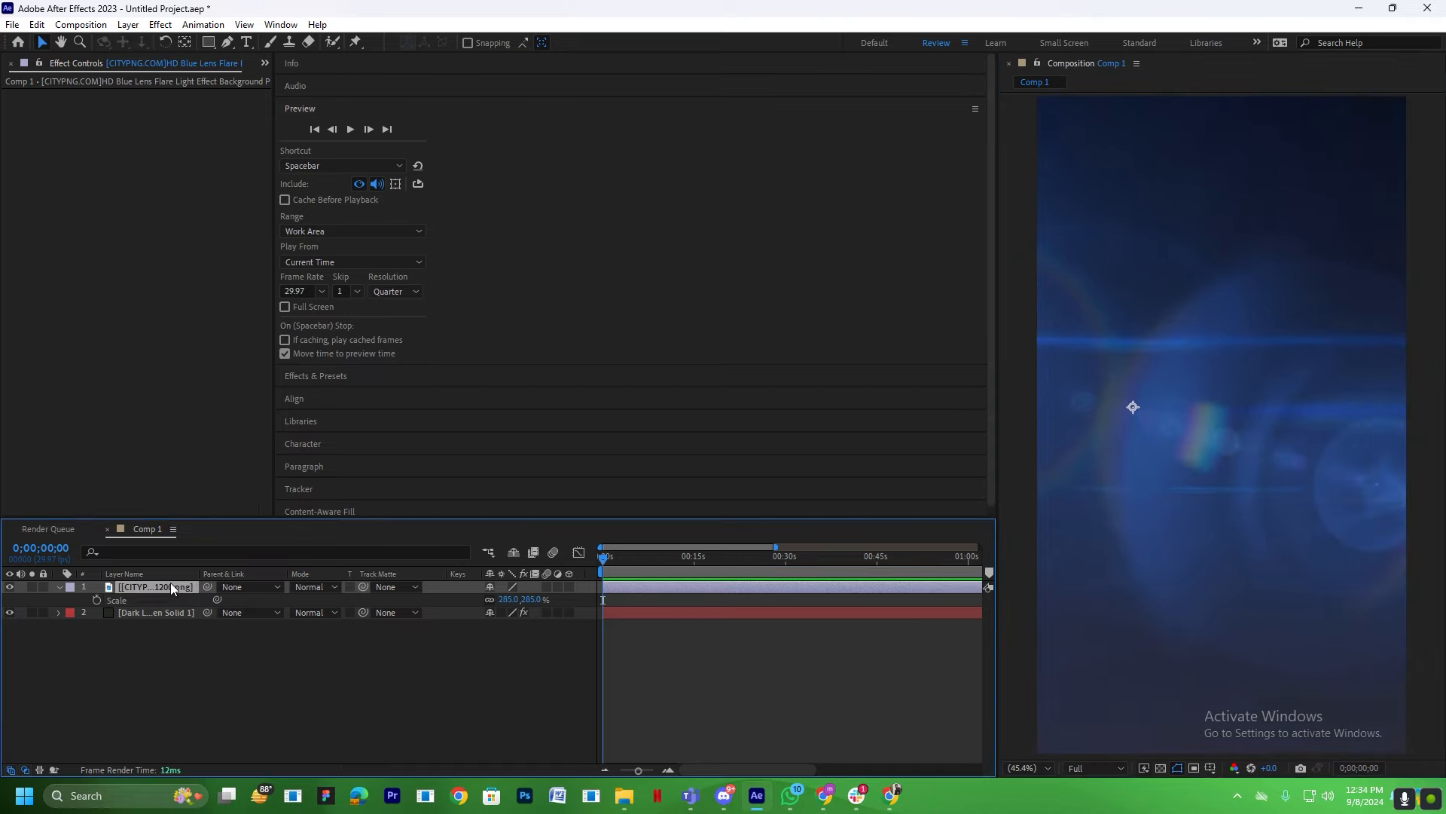
key("ctrl+space")
type("tint")
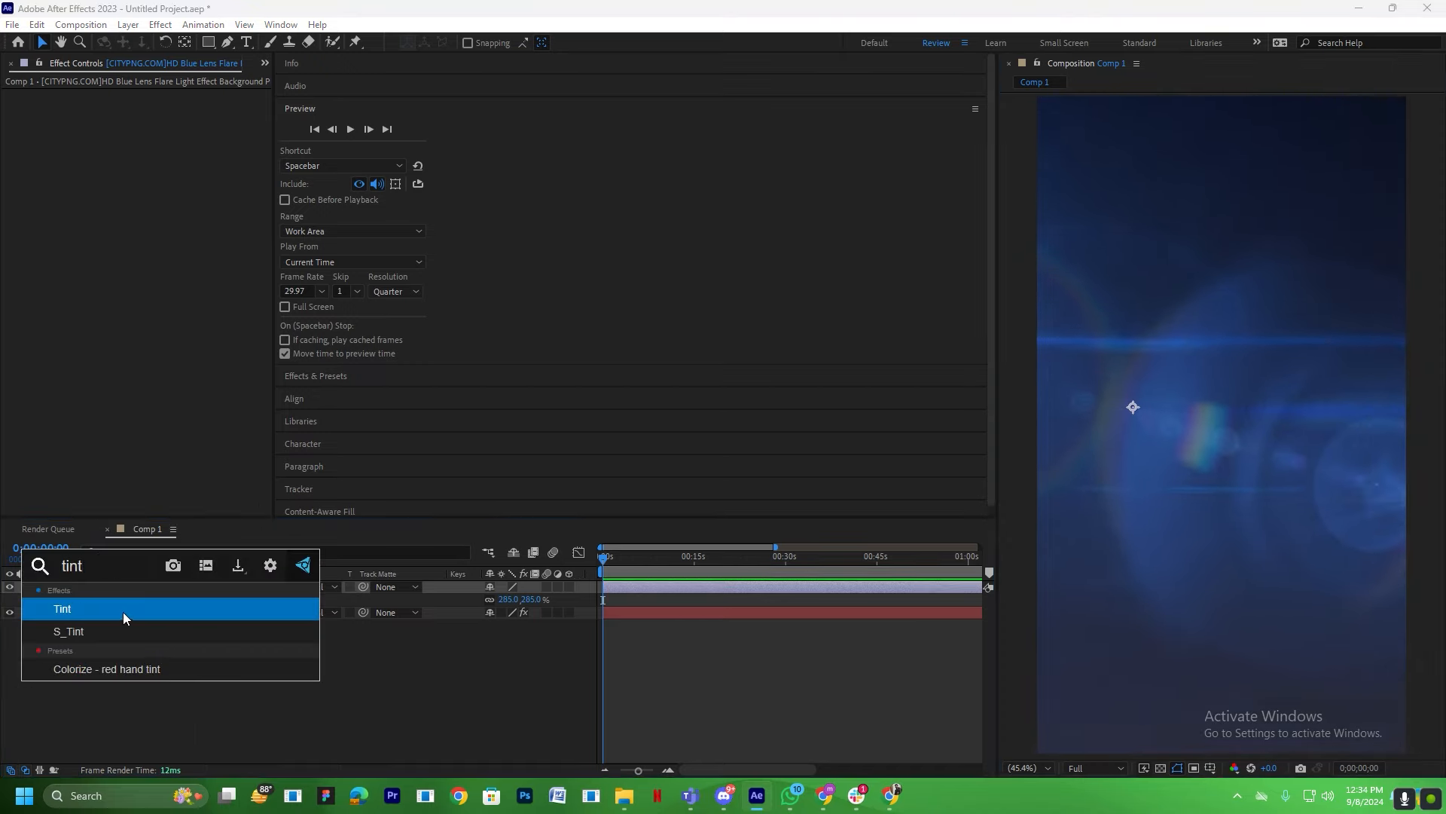
left_click(124, 611)
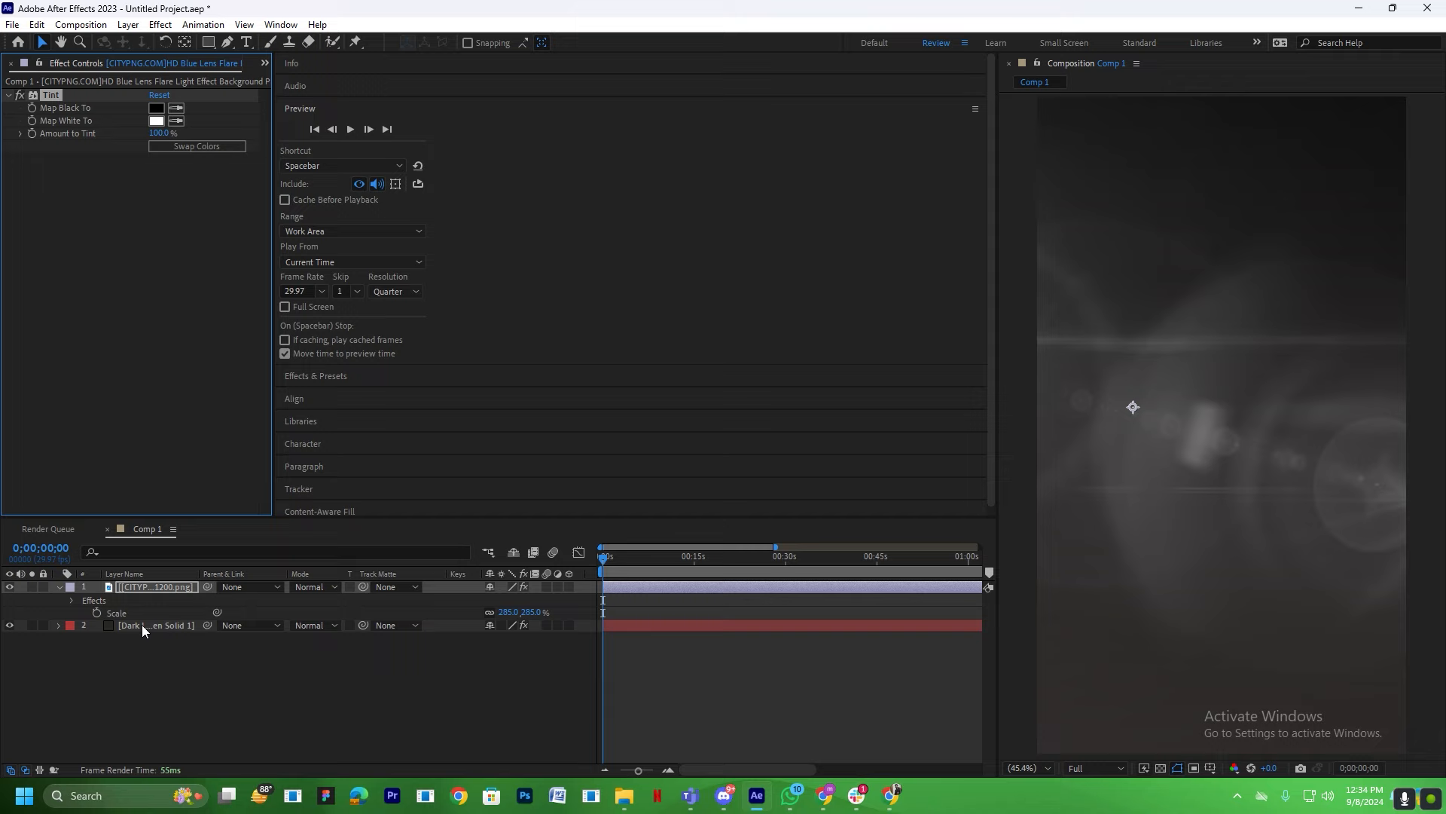
left_click(1236, 797)
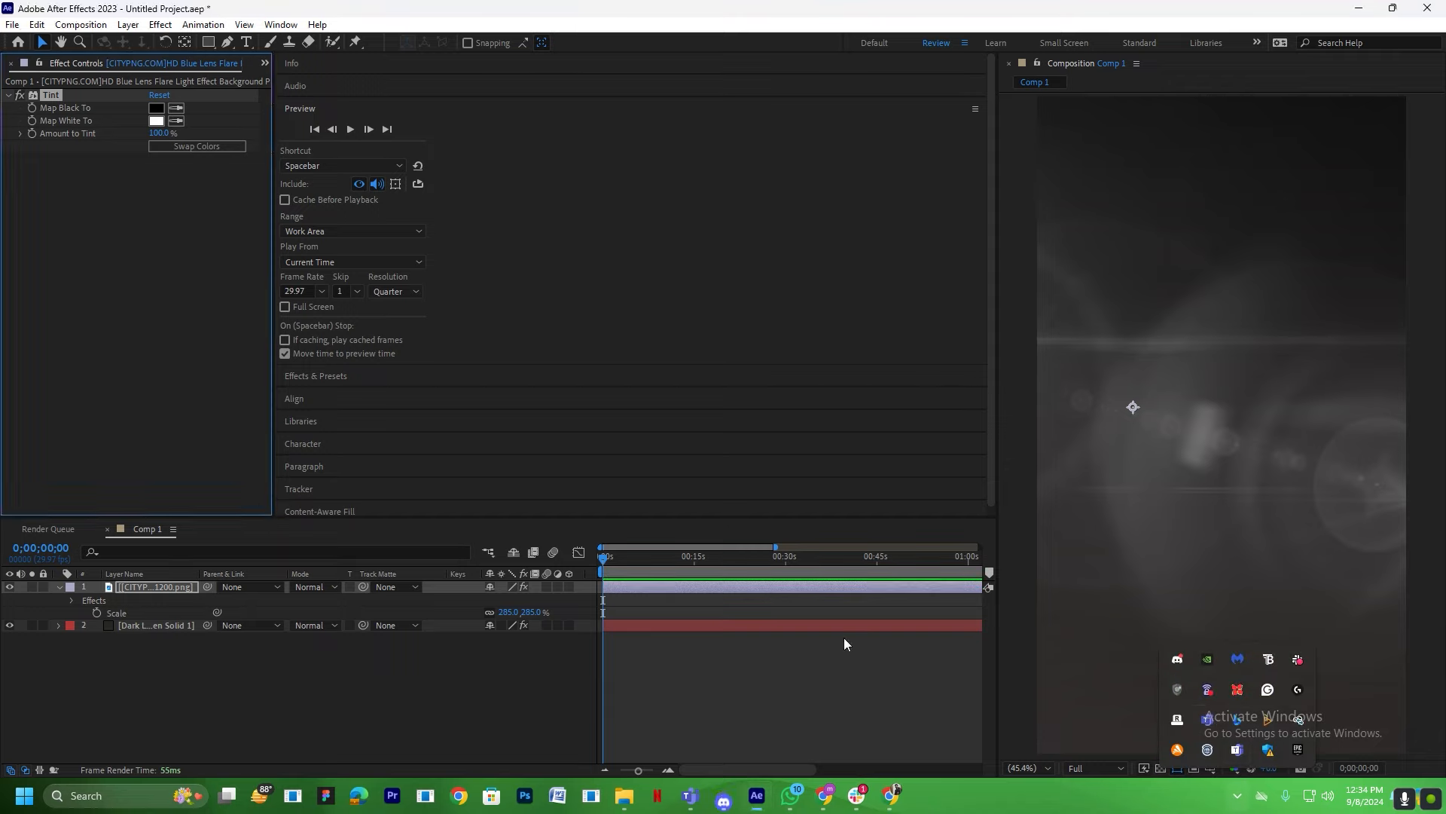
left_click(837, 674)
left_click(156, 120)
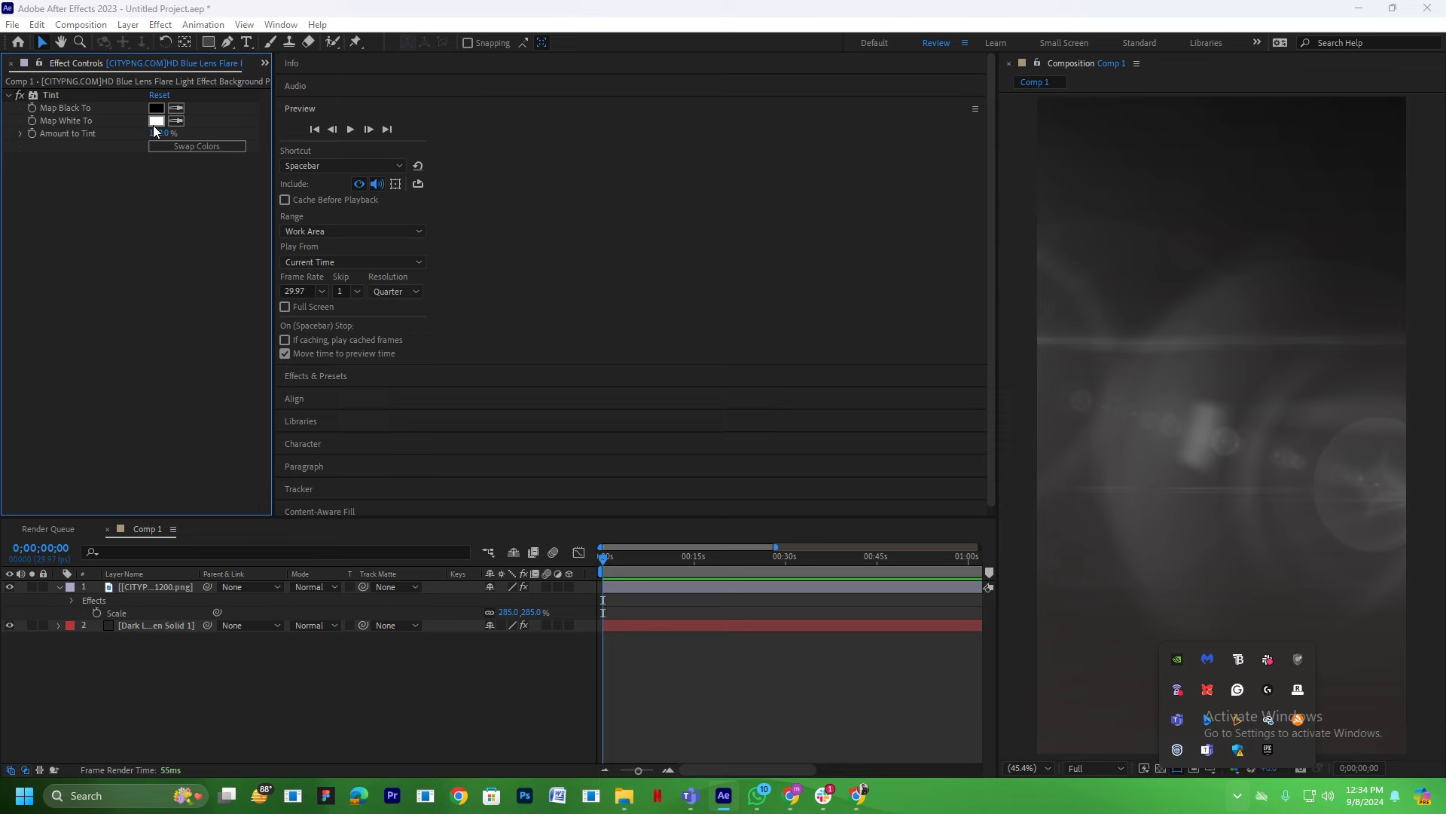
left_click_drag(707, 323, 918, 283)
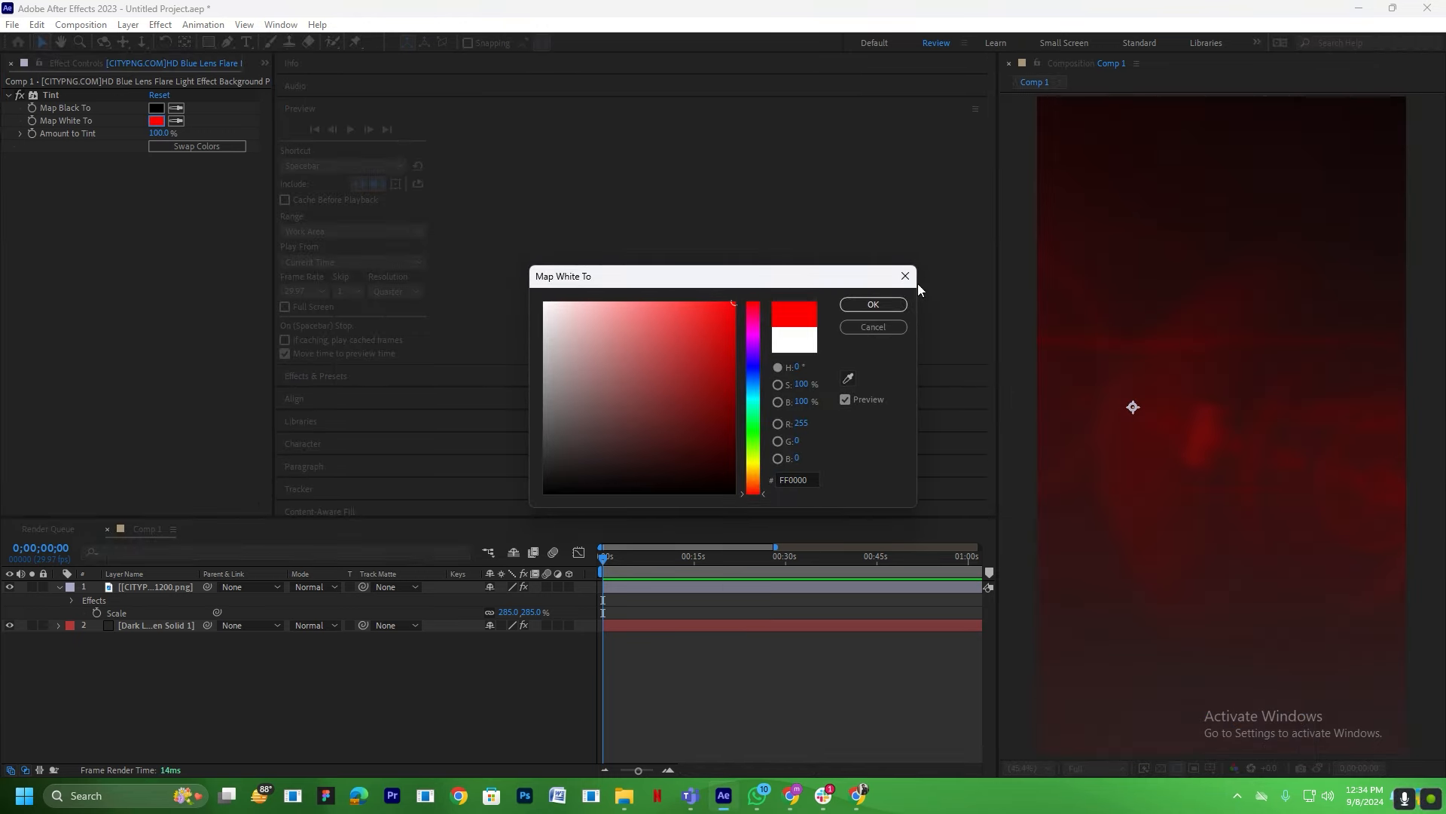
left_click(874, 304)
left_click(807, 702)
Set the lens flare layer's opacity to 64% and shift the flare left and slightly up in the frame.
left_click(147, 586)
key("t")
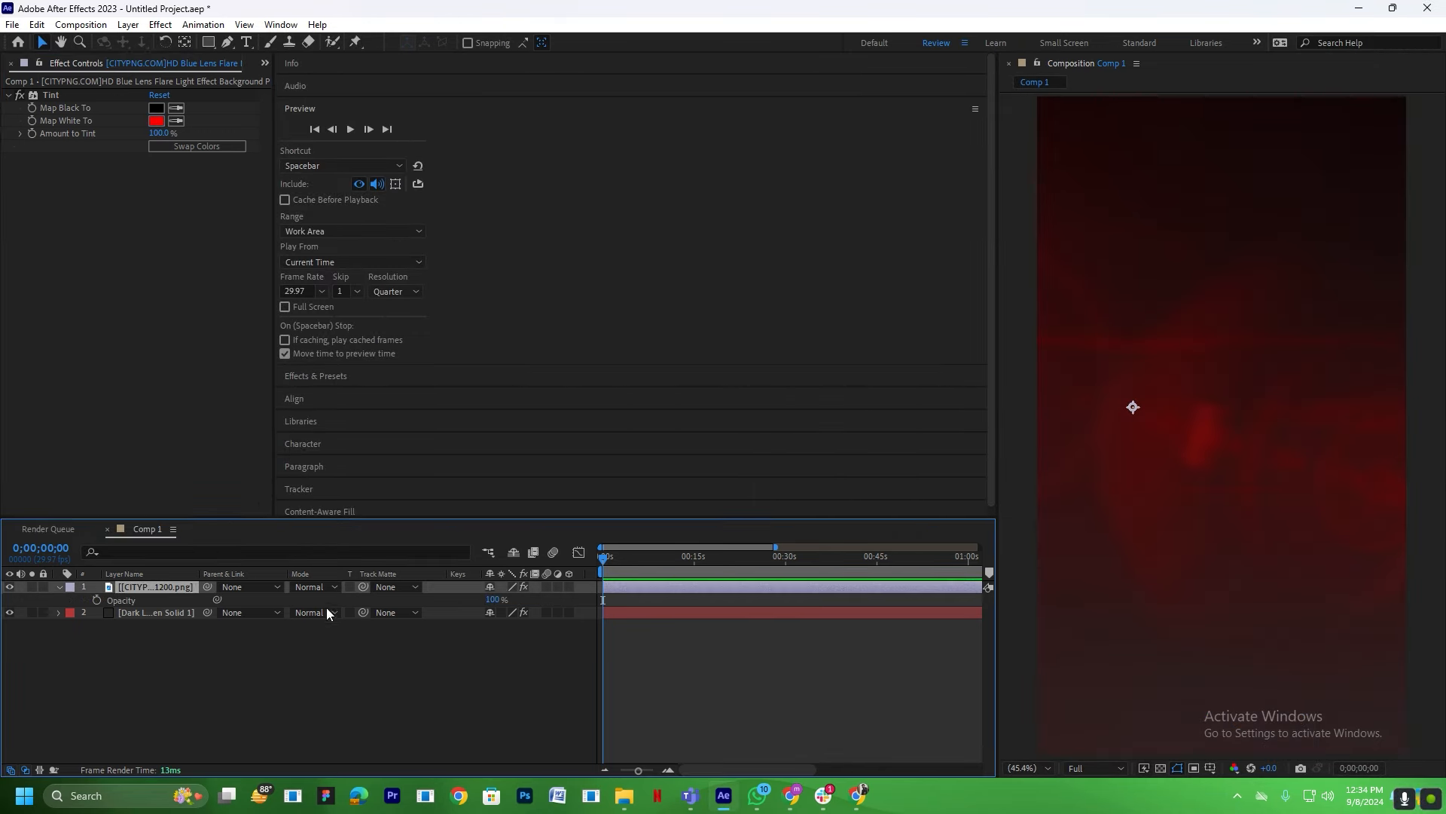
left_click_drag(490, 607, 473, 608)
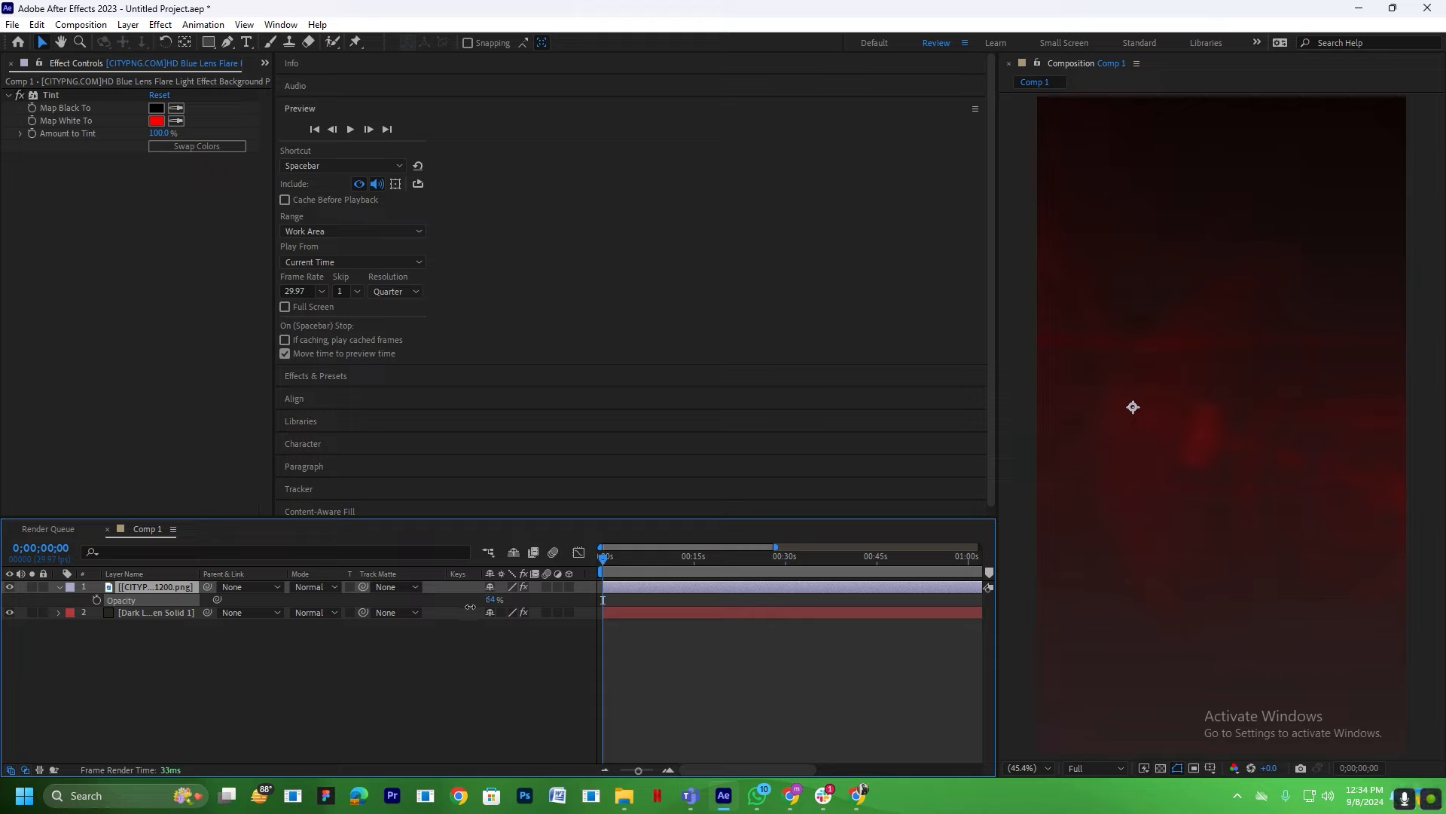
left_click_drag(1352, 540, 1231, 514)
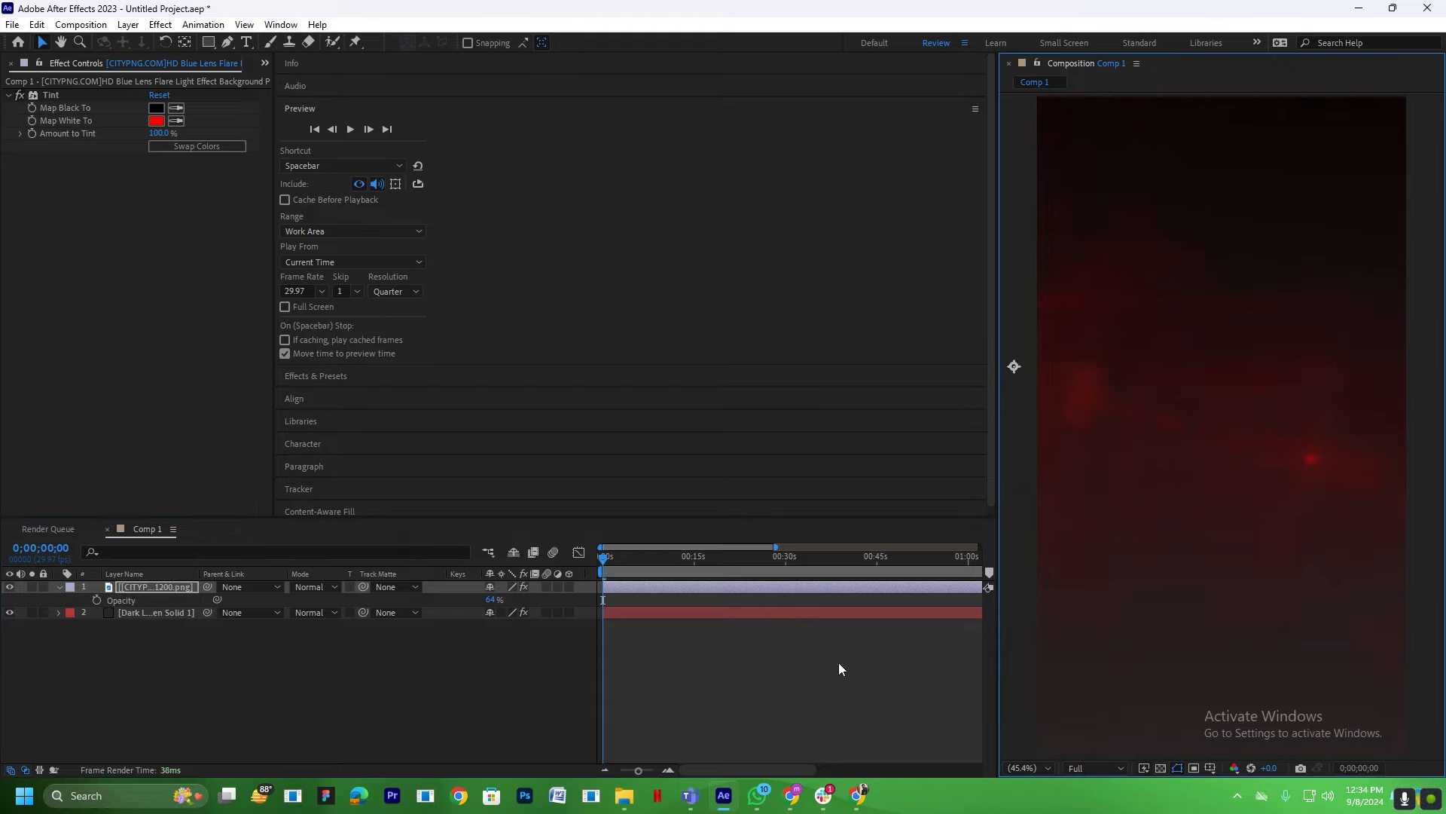
Add an adjustment layer above the lens flare and apply a "mohi effect" preset to it.
right_click(445, 694)
mouse_move(484, 507)
left_click(746, 626)
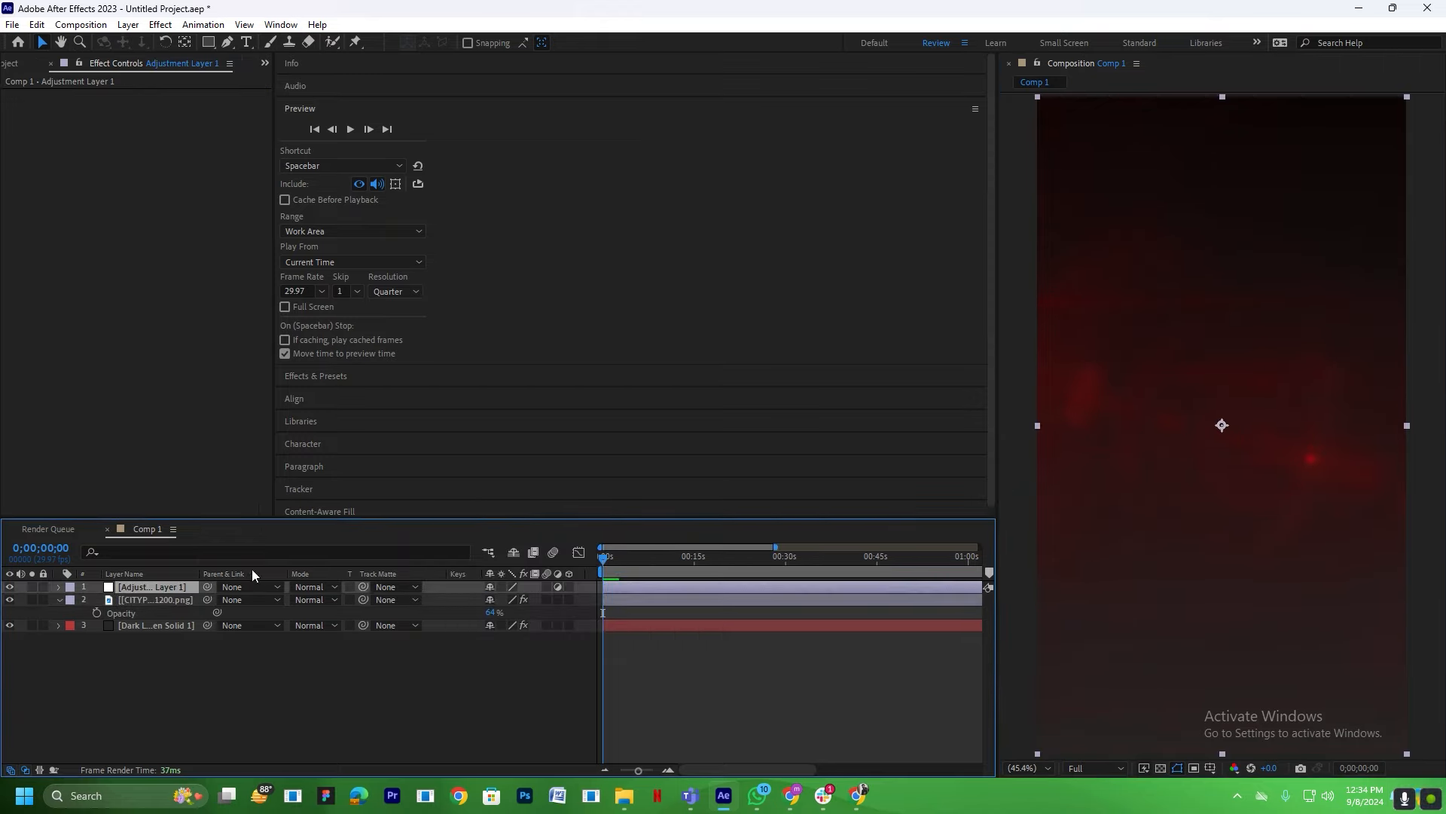
key("ctrl+space")
type("mohi")
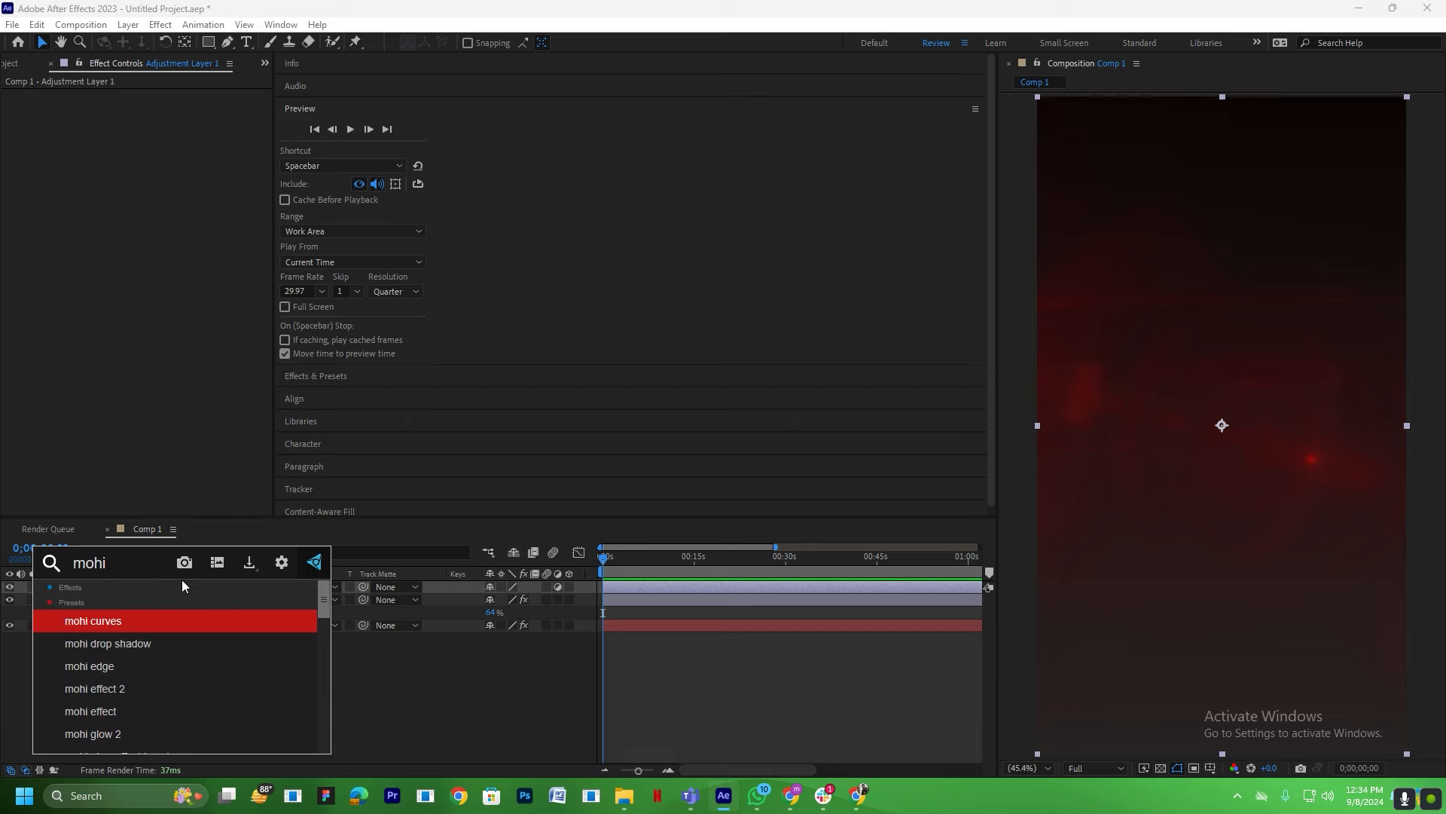
type(" ef")
left_click(134, 625)
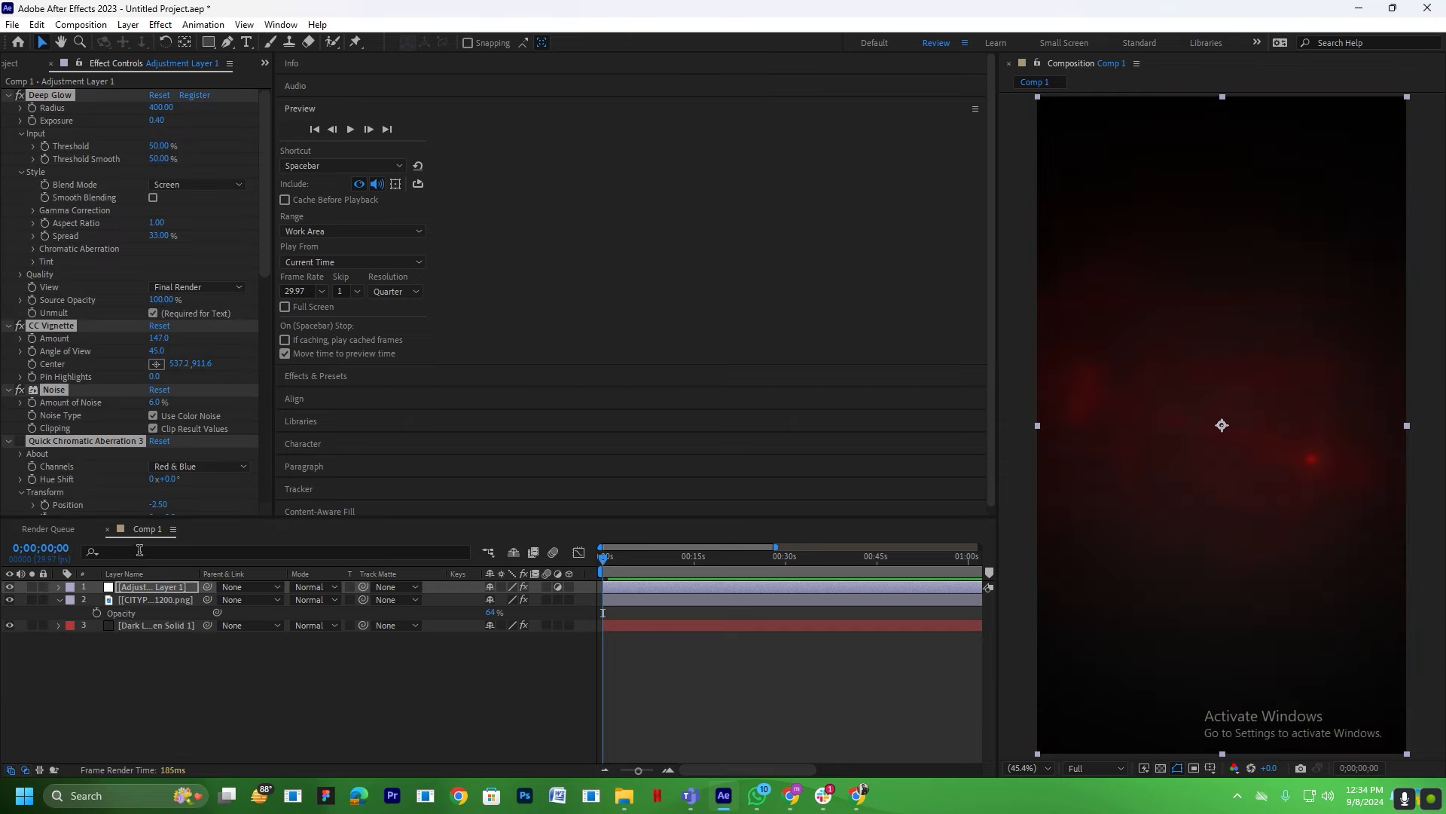
left_click(239, 667)
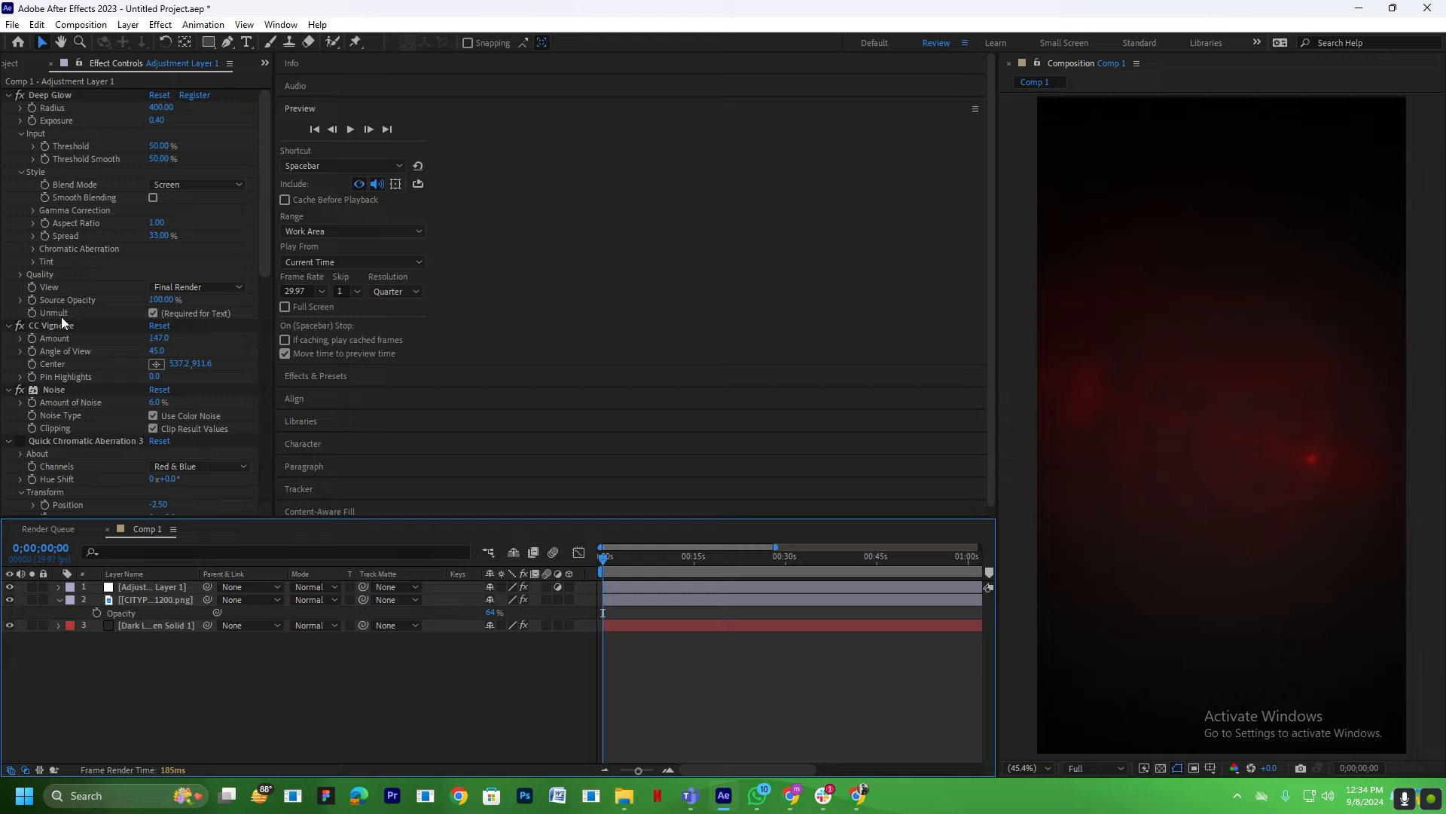
Review the adjustment layer's preset effects from Deep Glow through BCC Halftone.
scroll(68, 369, "down", 3)
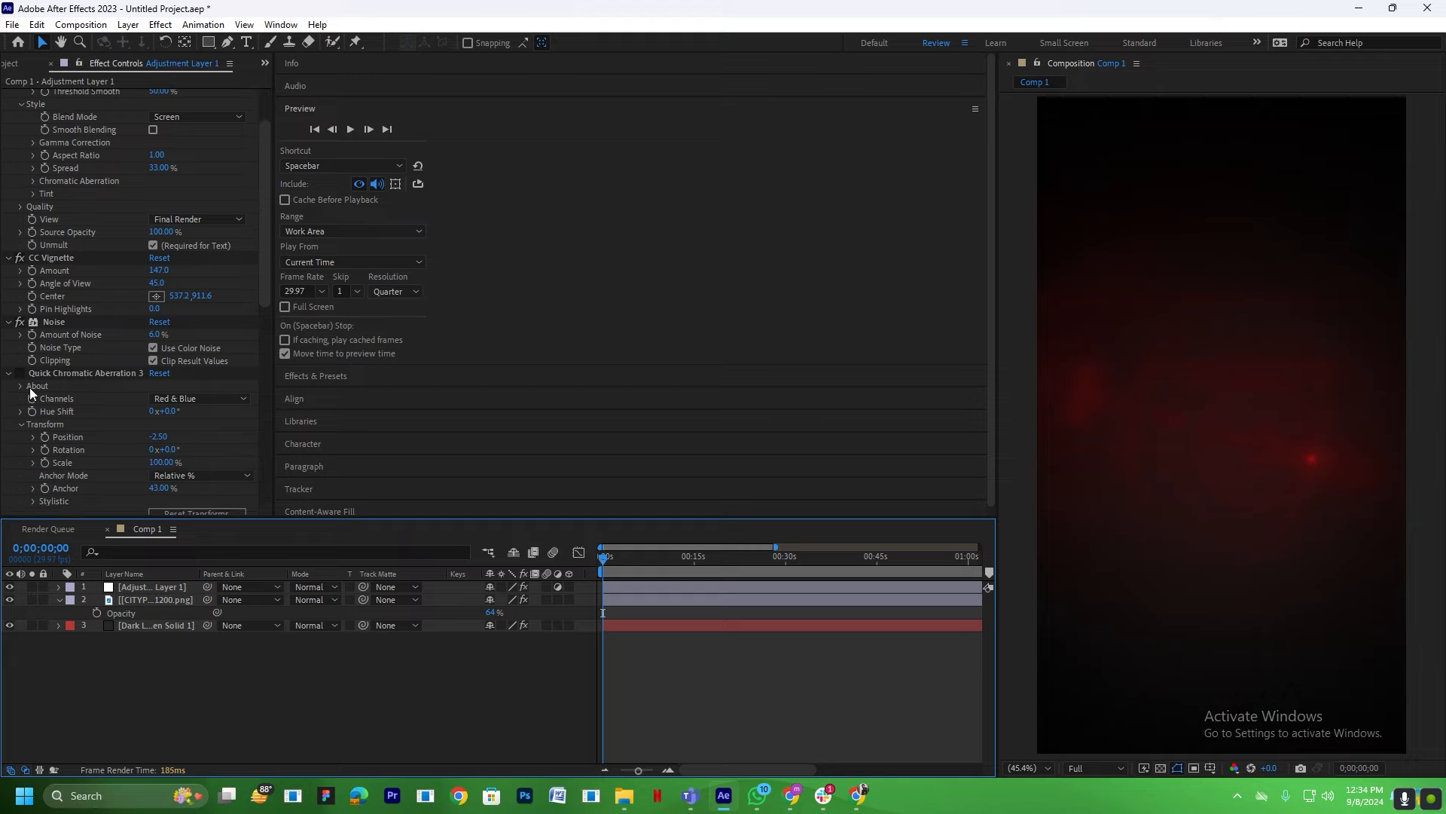
scroll(79, 383, "down", 12)
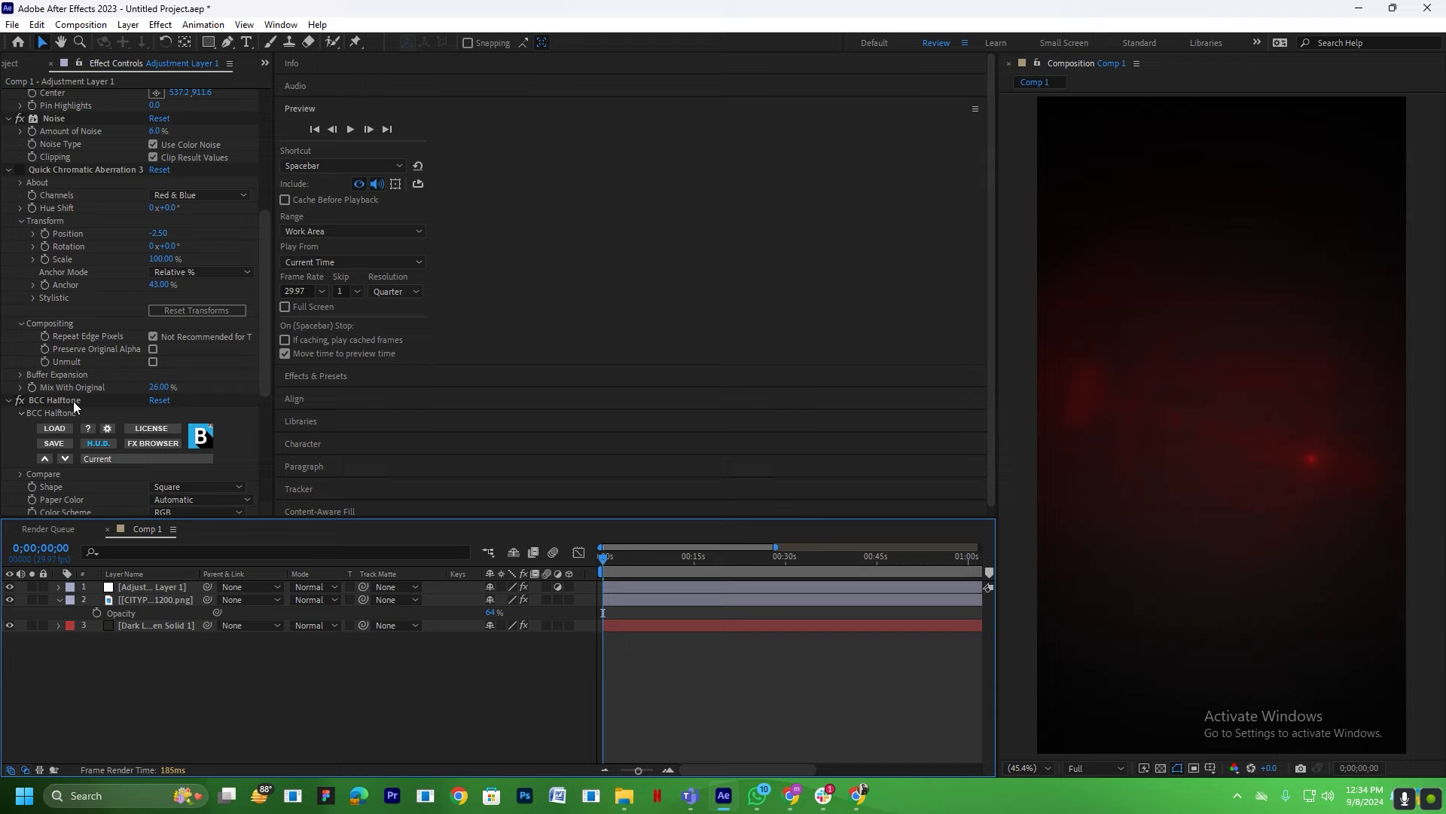
scroll(65, 365, "up", 3)
left_click(24, 138)
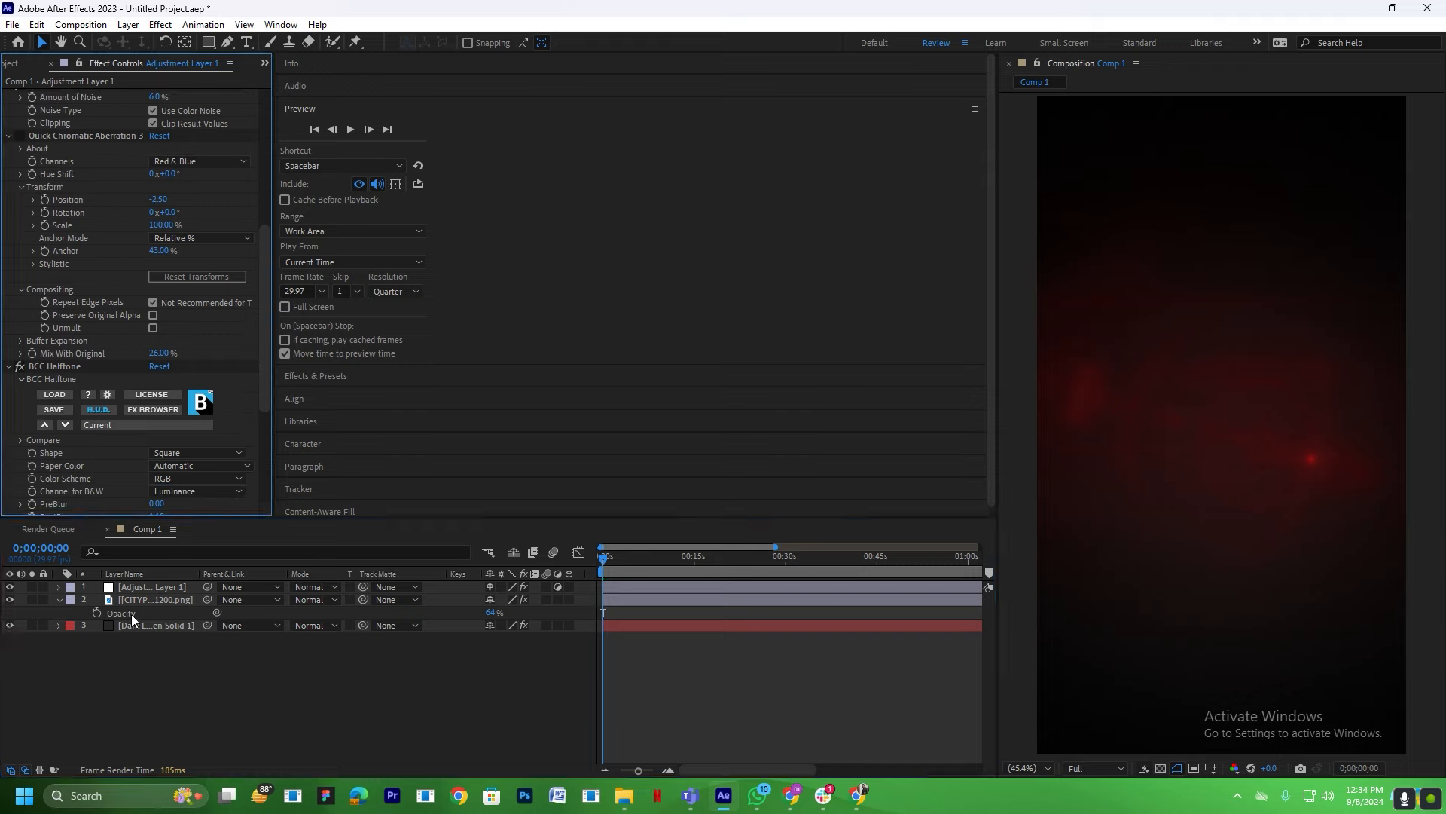
left_click(140, 587)
Set the lens flare layer's opacity to 50% and shift the flare slightly up and left.
left_click(167, 601)
left_click_drag(491, 612, 480, 613)
left_click_drag(1294, 542, 1258, 512)
left_click(678, 678)
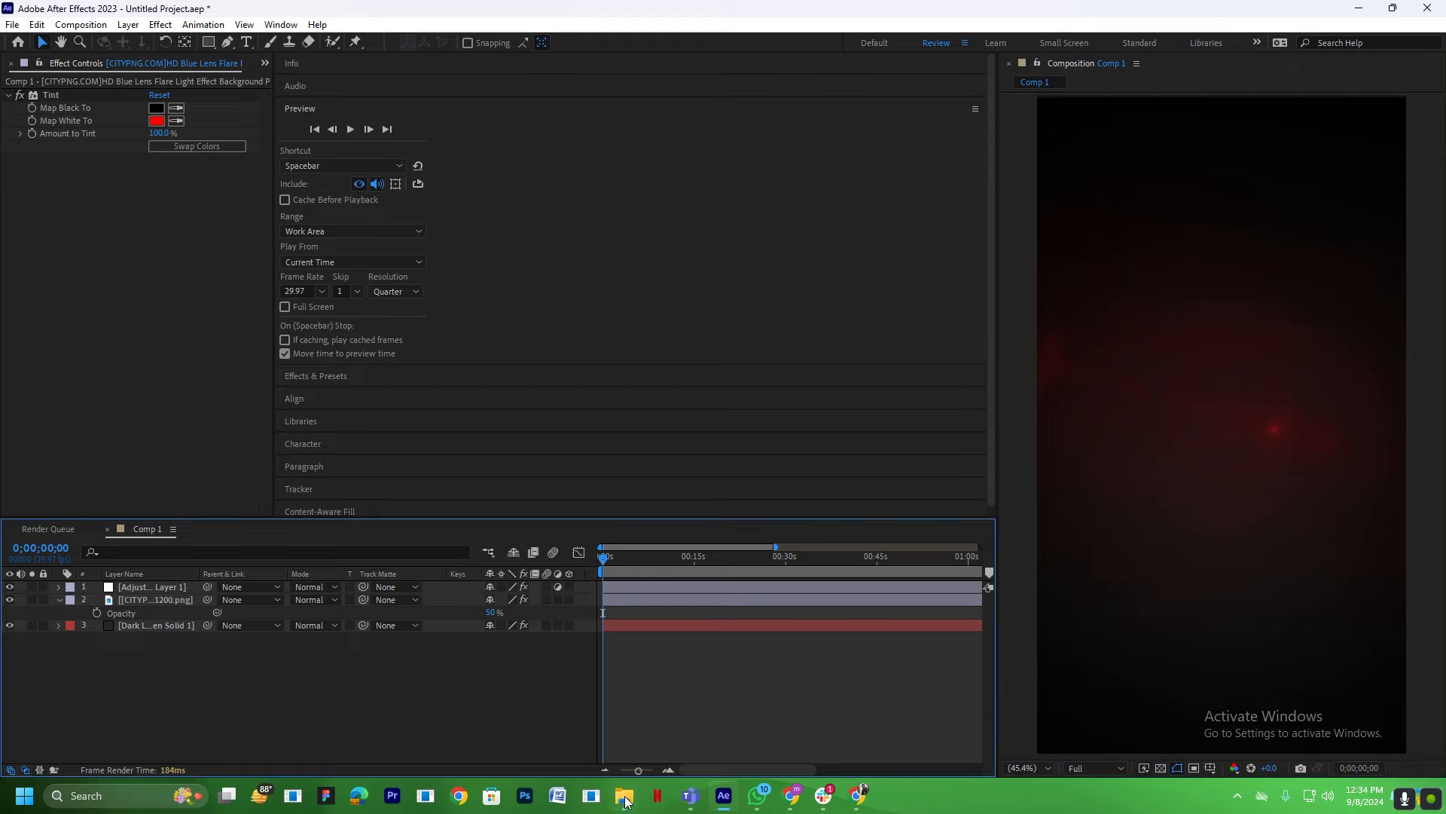
Place the boxing ring JPG from the project directly below the adjustment layer and scale it to 577%.
left_click(265, 63)
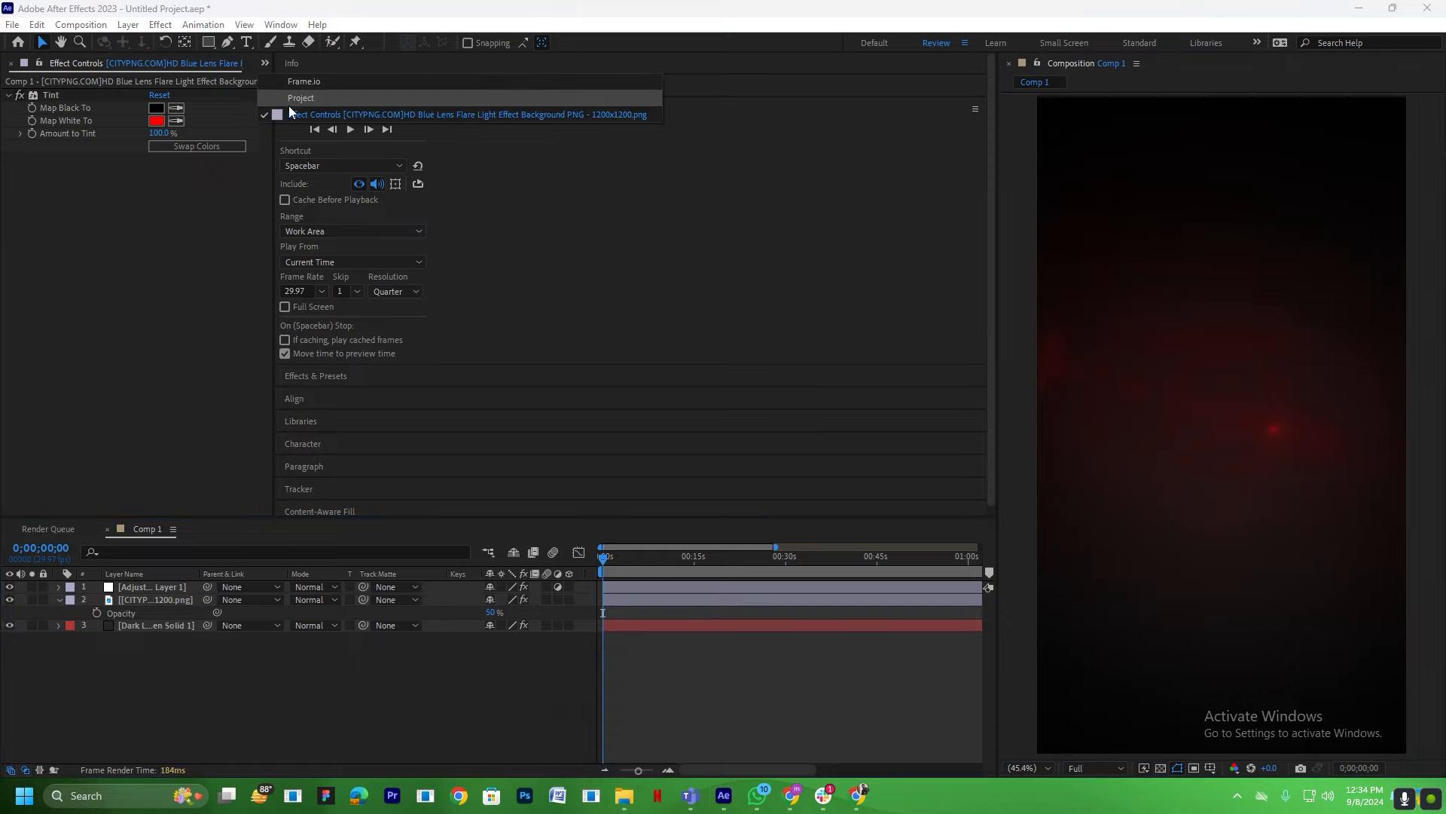
left_click(301, 81)
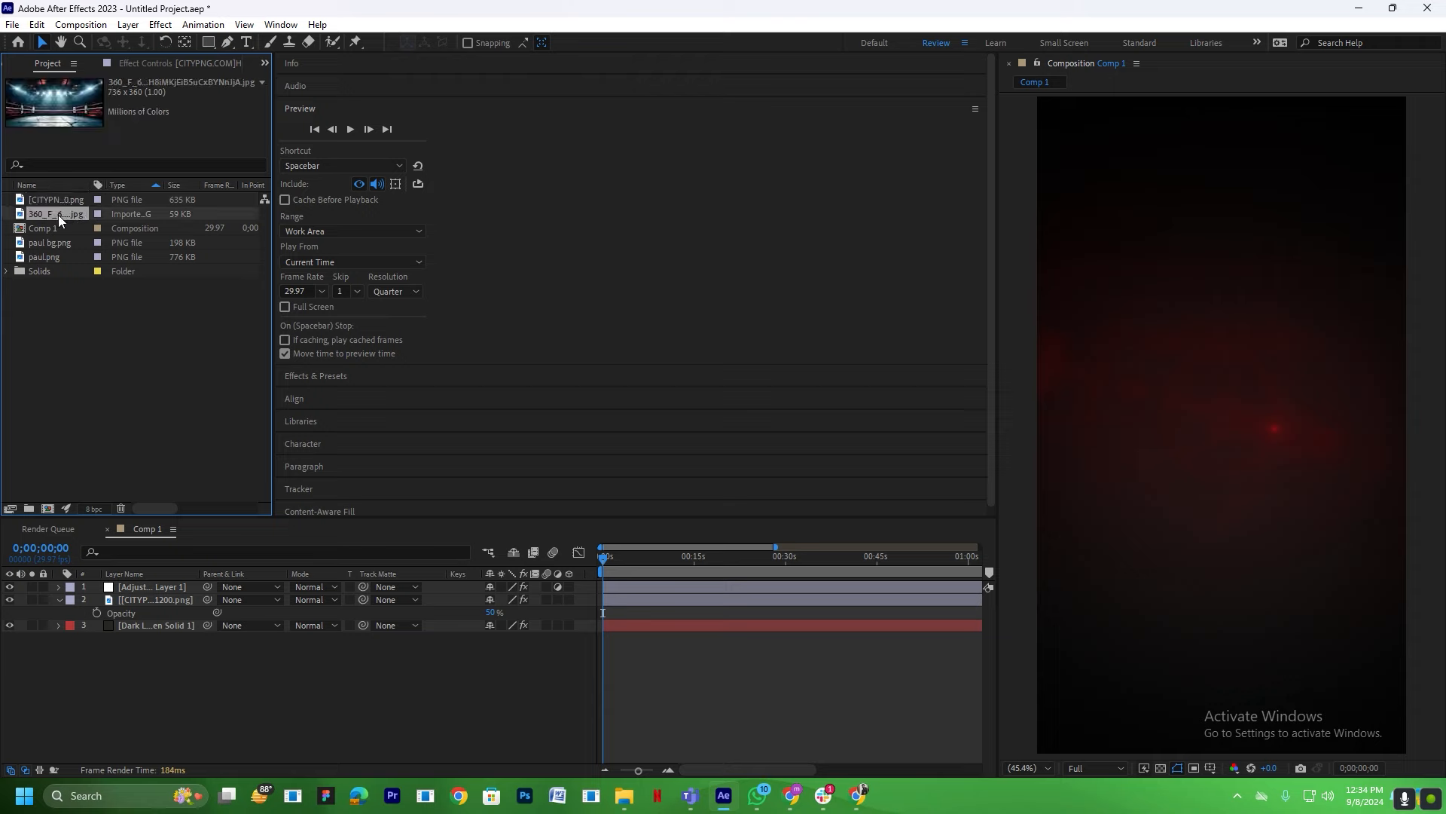
left_click_drag(58, 214, 159, 596)
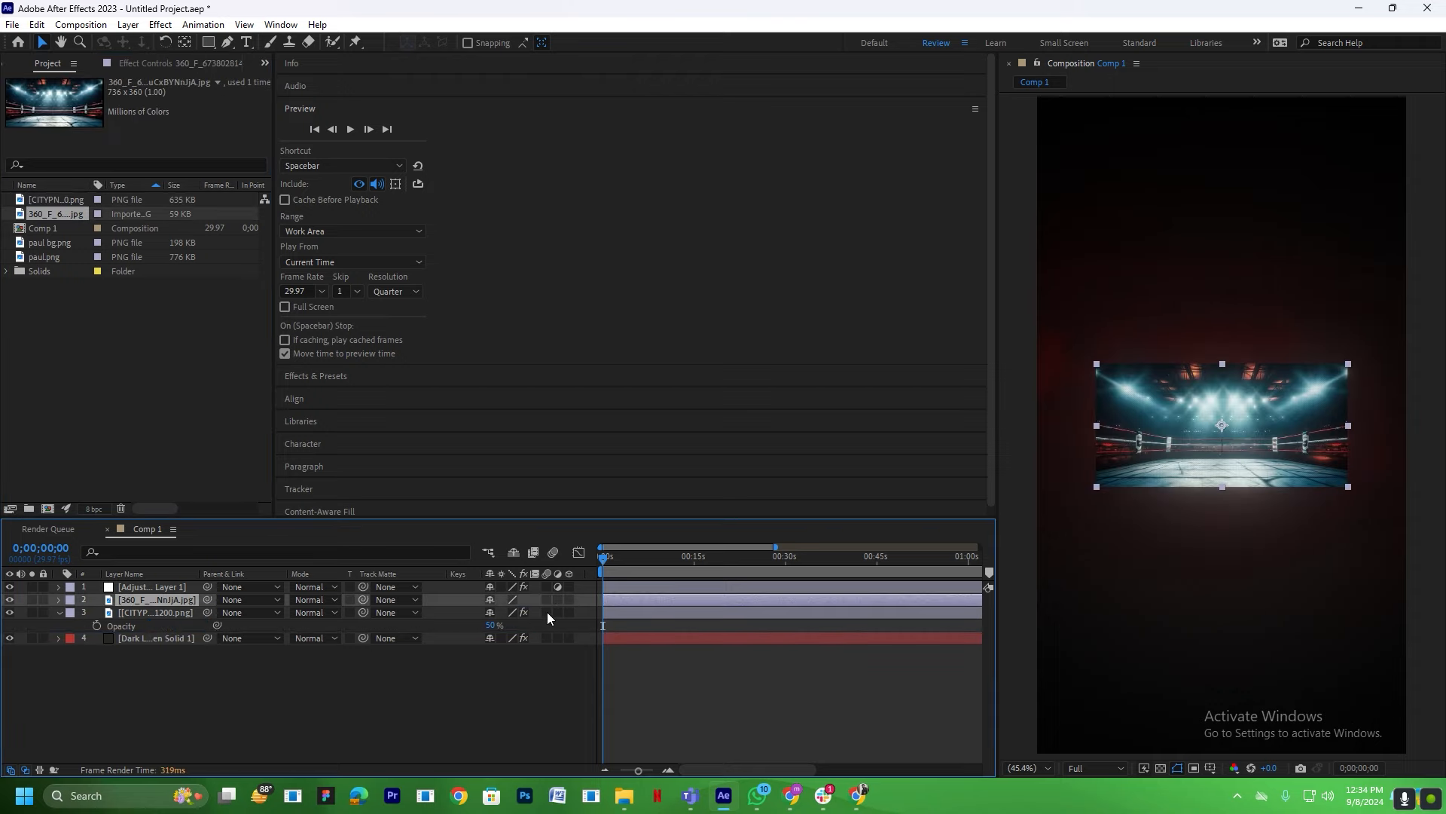
key("s")
left_click_drag(509, 612, 1024, 584)
left_click_drag(509, 613, 546, 612)
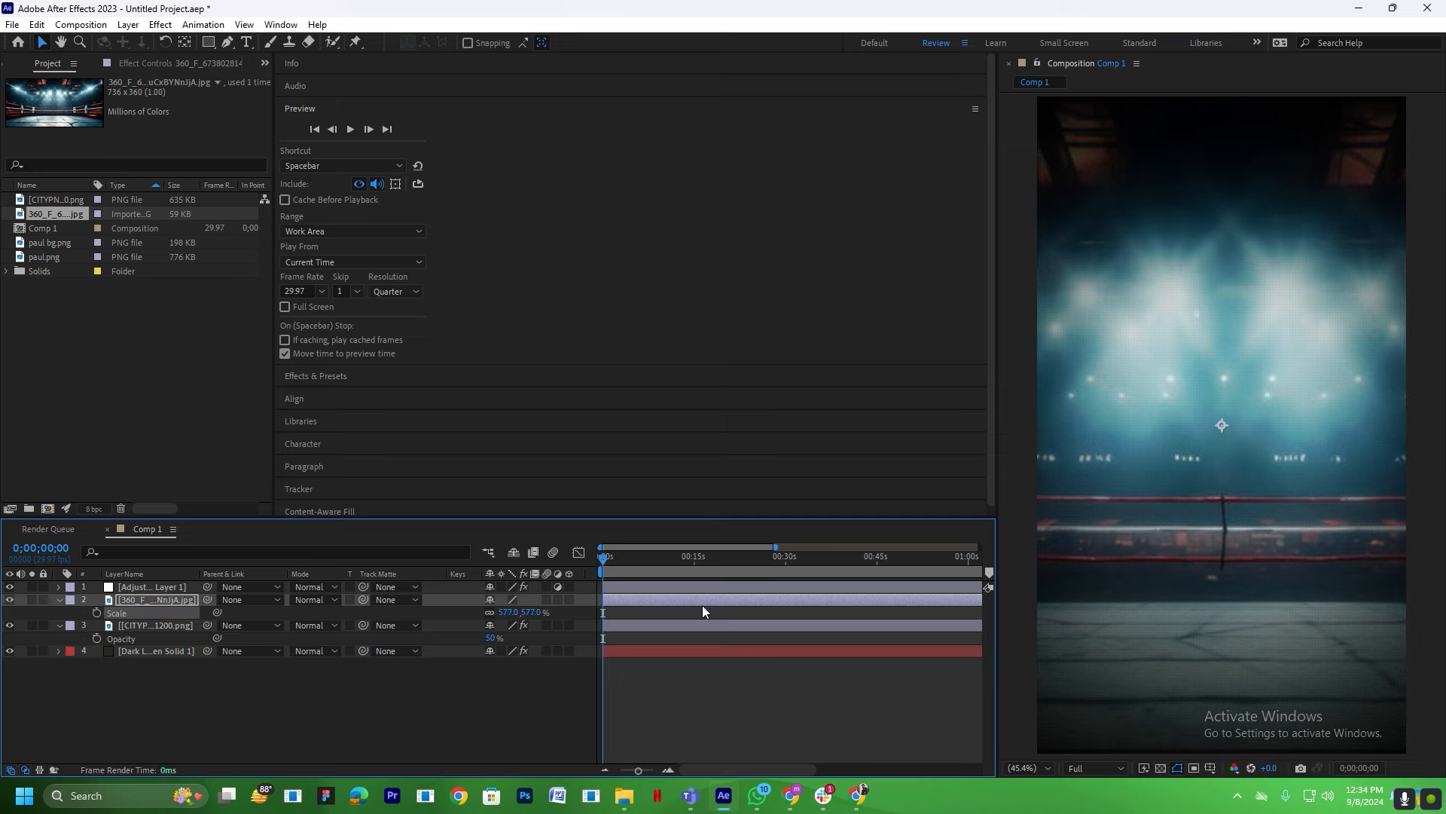
Move the ring image layer below the lens flare layer and shift the image slightly right in the frame.
left_click_drag(1198, 542, 1212, 542)
left_click_drag(147, 600, 155, 630)
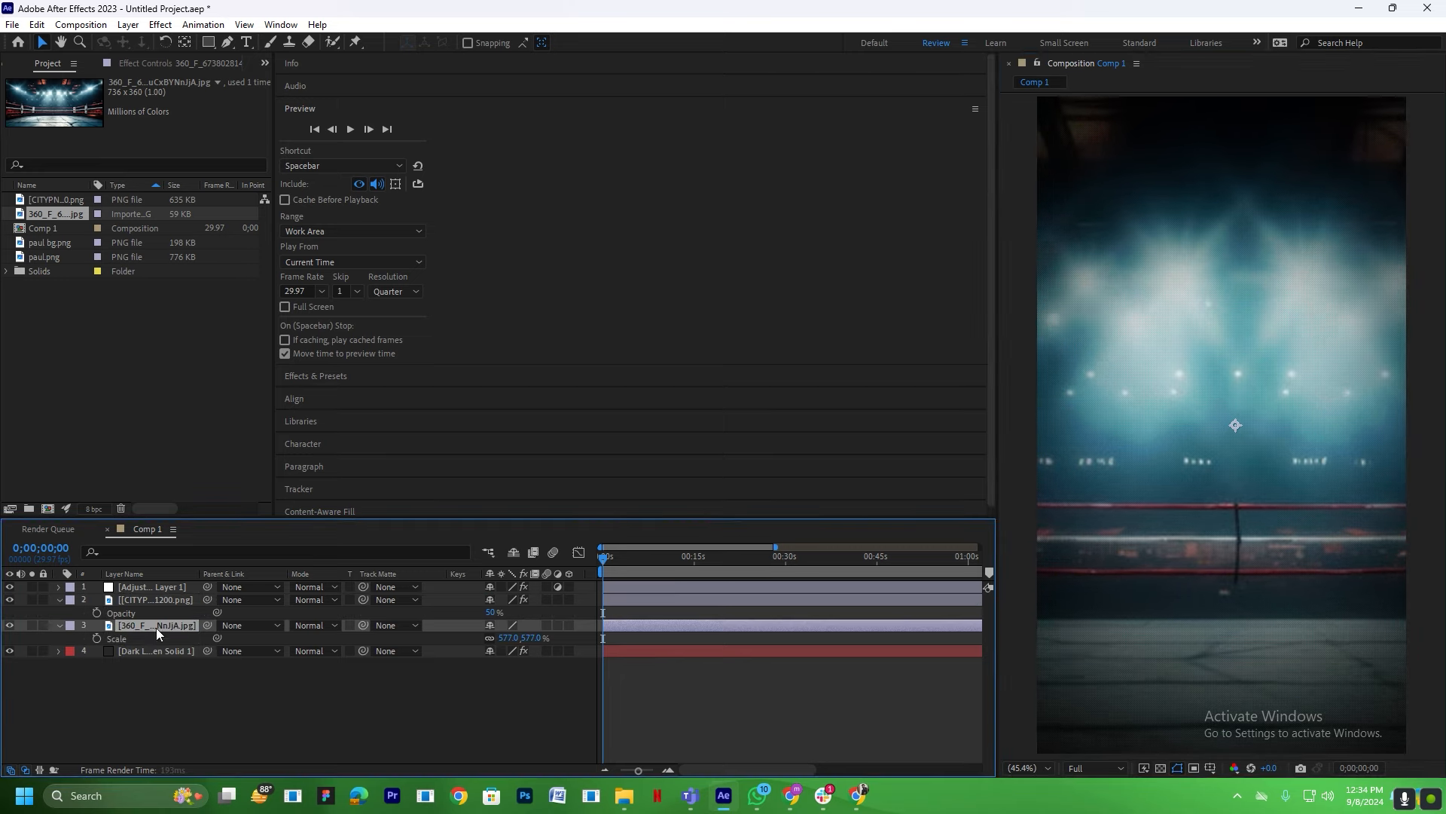
left_click_drag(1182, 563, 1210, 559)
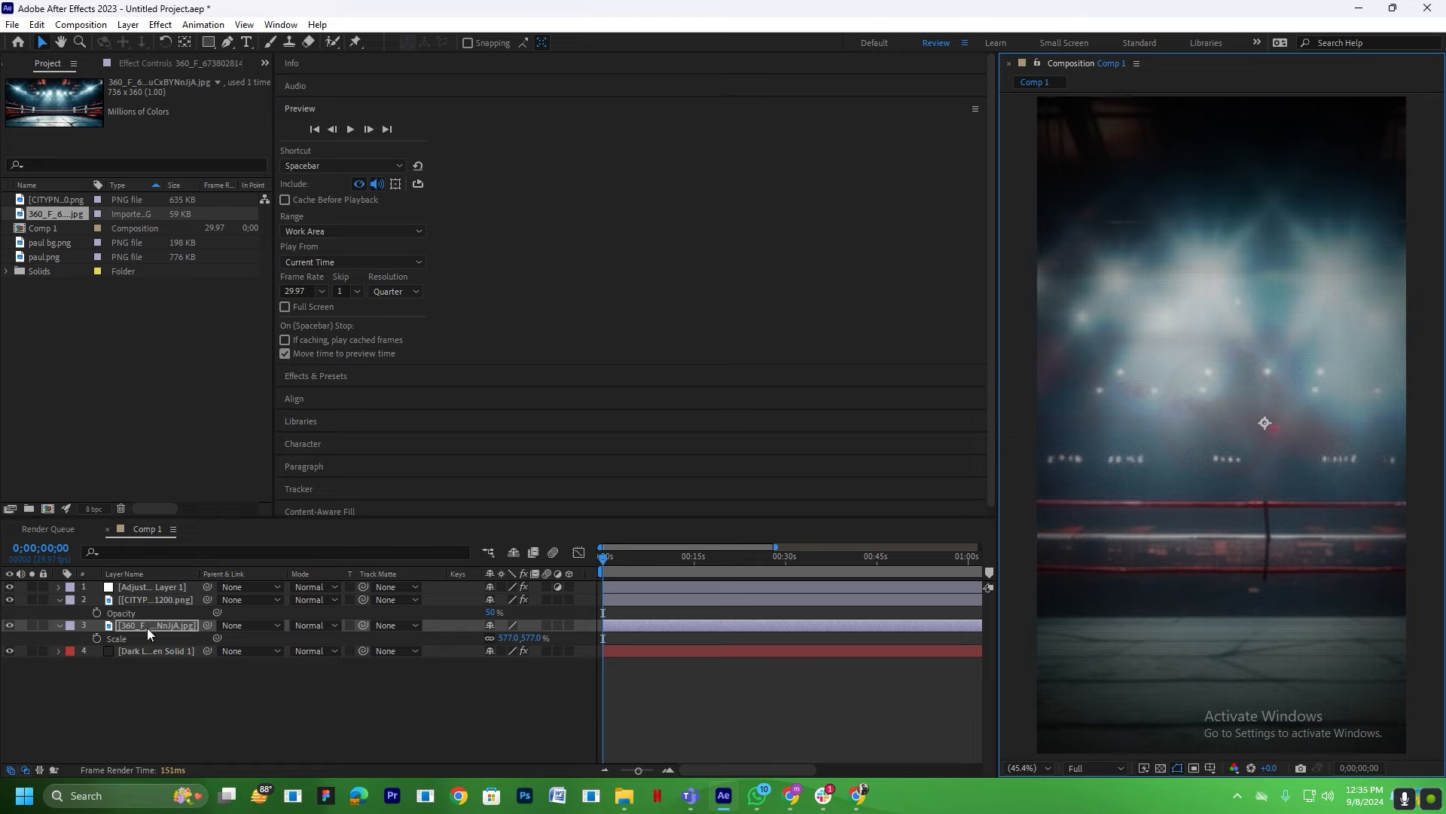
Keep the boxing ring image layer above the dark solid and set its opacity to 53%.
left_click_drag(147, 626, 147, 660)
key("ctrl+z")
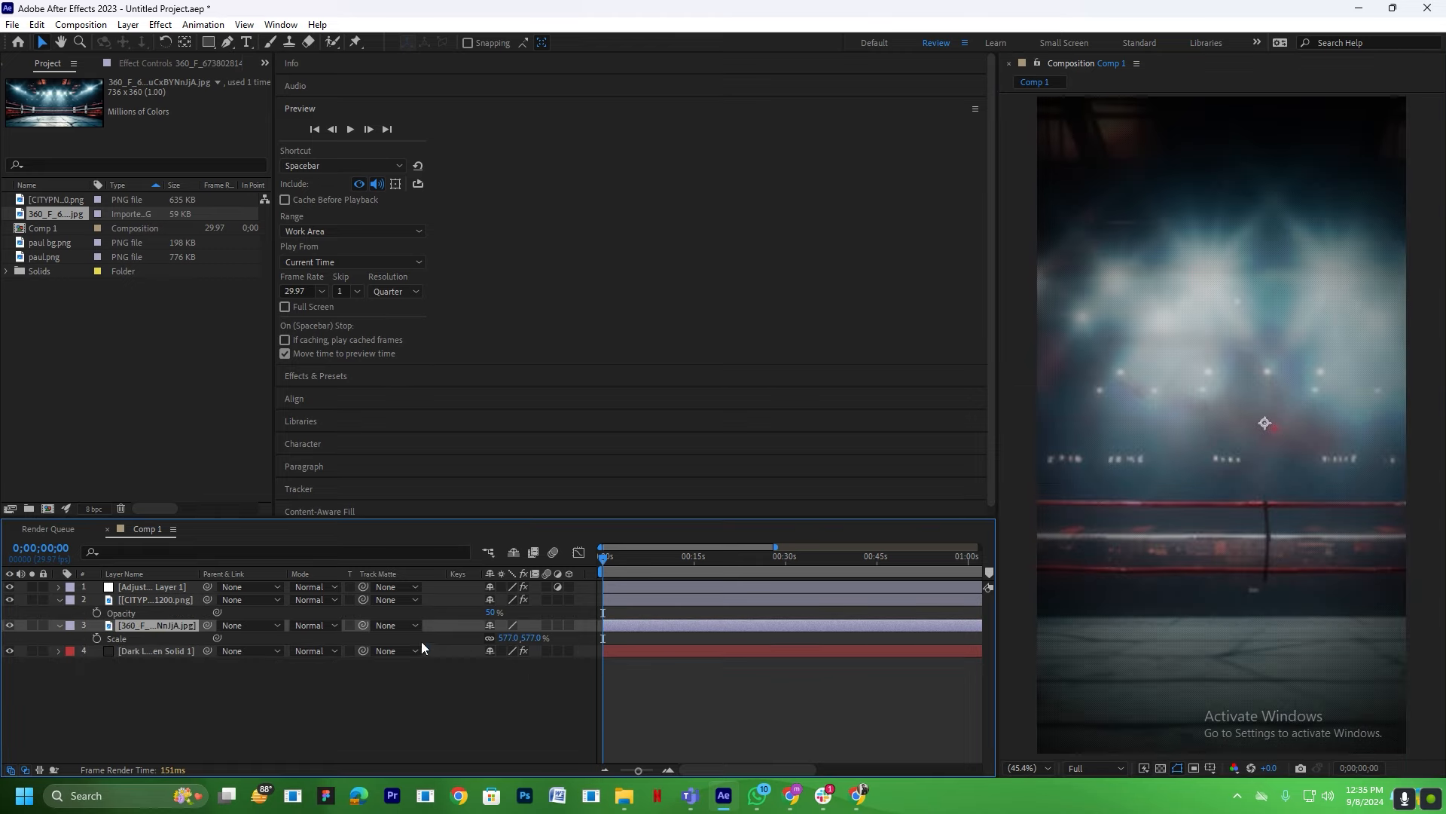
key("t")
left_click_drag(493, 638, 470, 649)
left_click(791, 711)
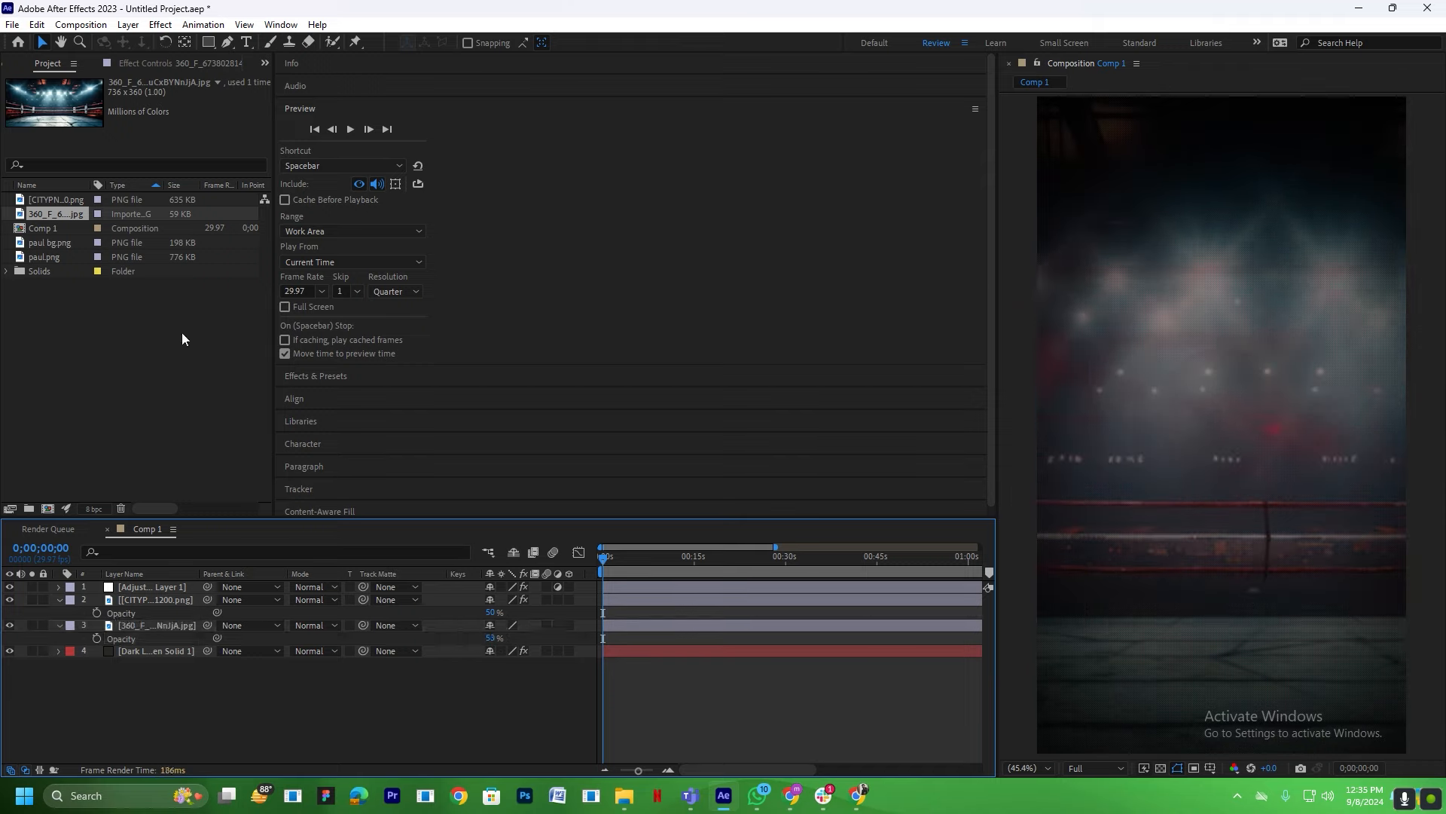
Place paul.png from the project between the lens flare and ring image layers and scale it to 177%.
left_click(52, 224)
left_click(9, 246)
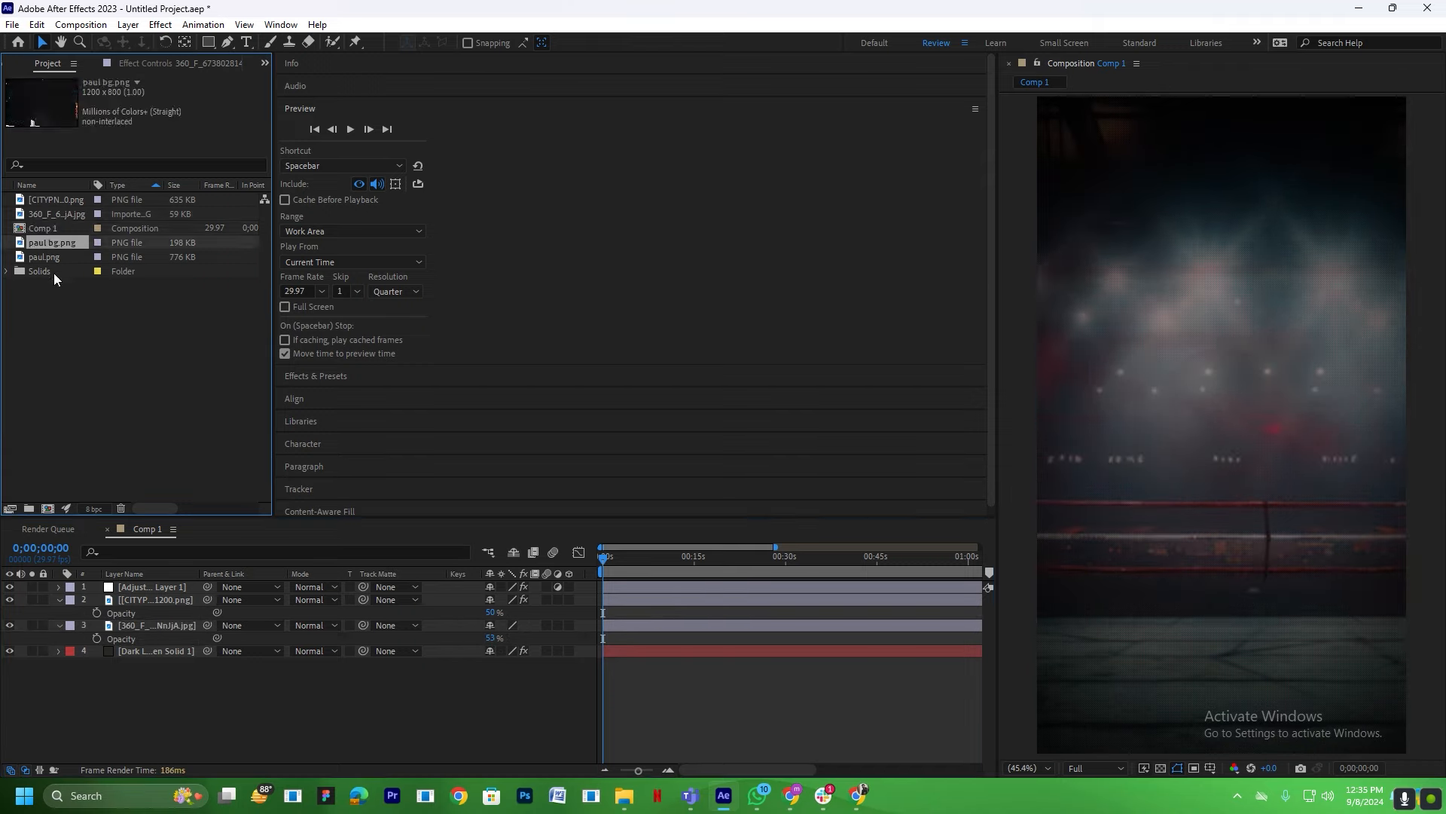
left_click_drag(51, 257, 140, 617)
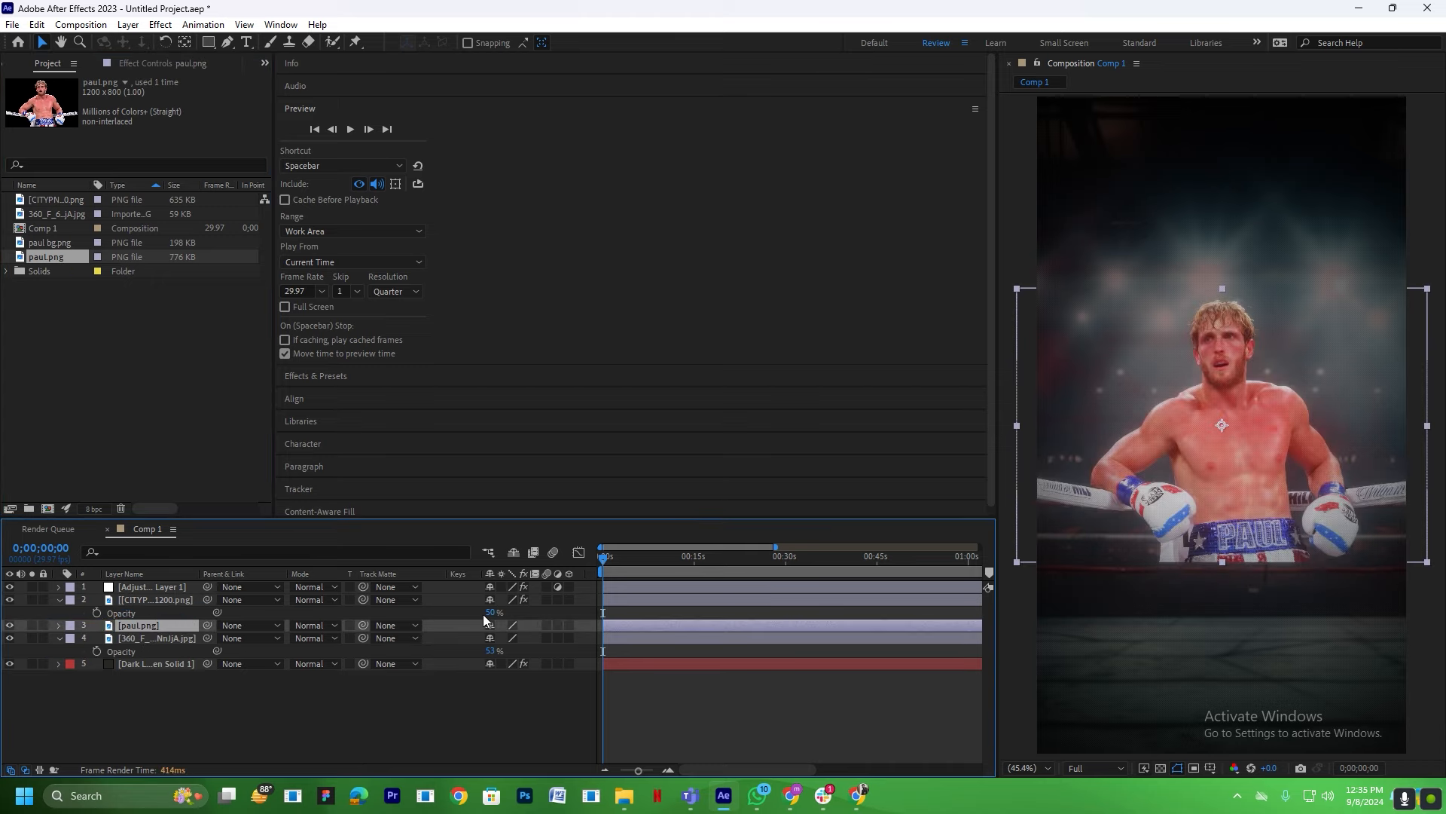
key("s")
left_click_drag(503, 638, 560, 640)
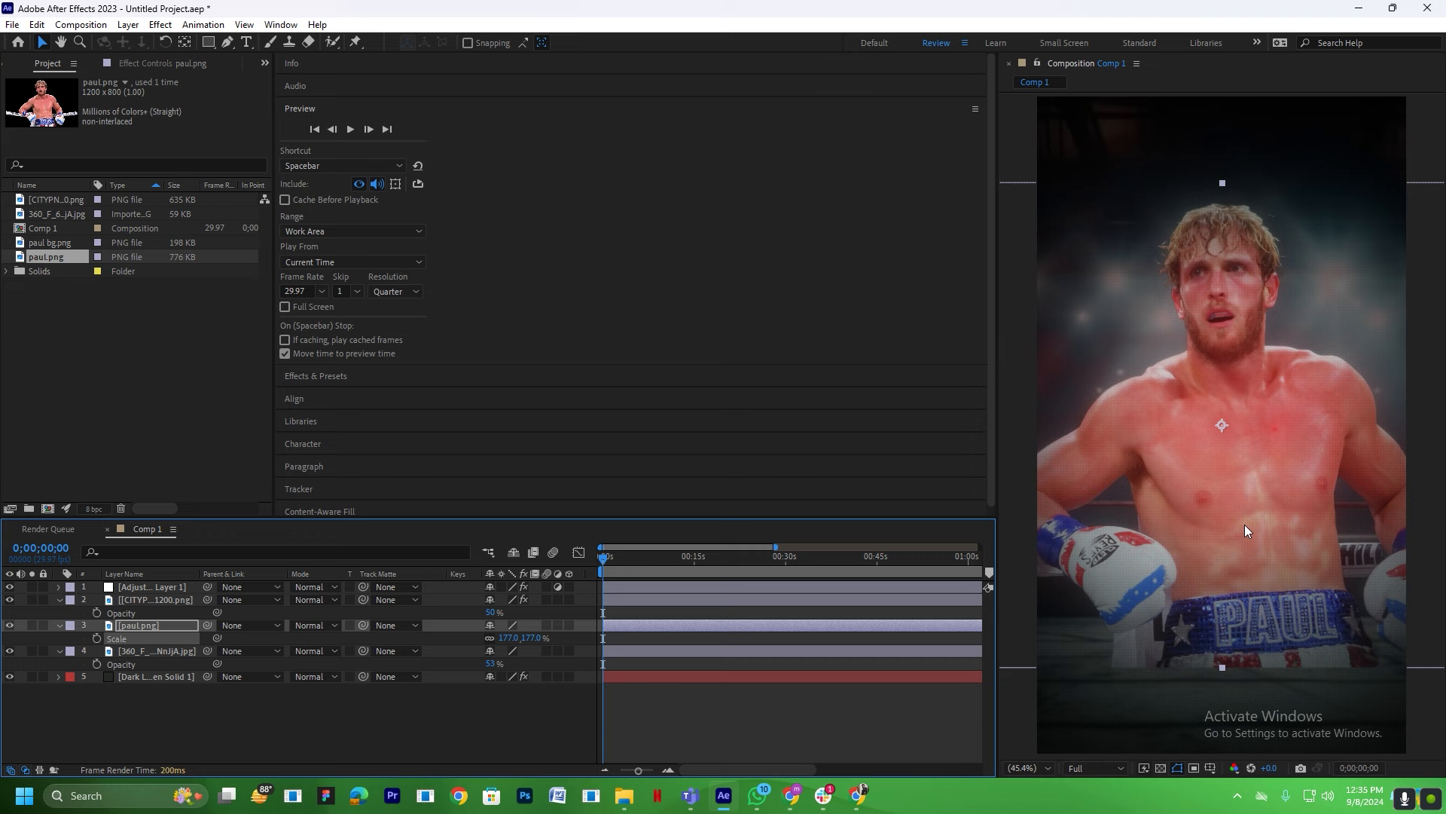
Enlarge the boxer image to 206% and move it lower so the figure fills the lower part of the frame.
left_click_drag(1245, 524, 1231, 589)
left_click_drag(503, 638, 519, 638)
left_click_drag(1275, 592, 1274, 577)
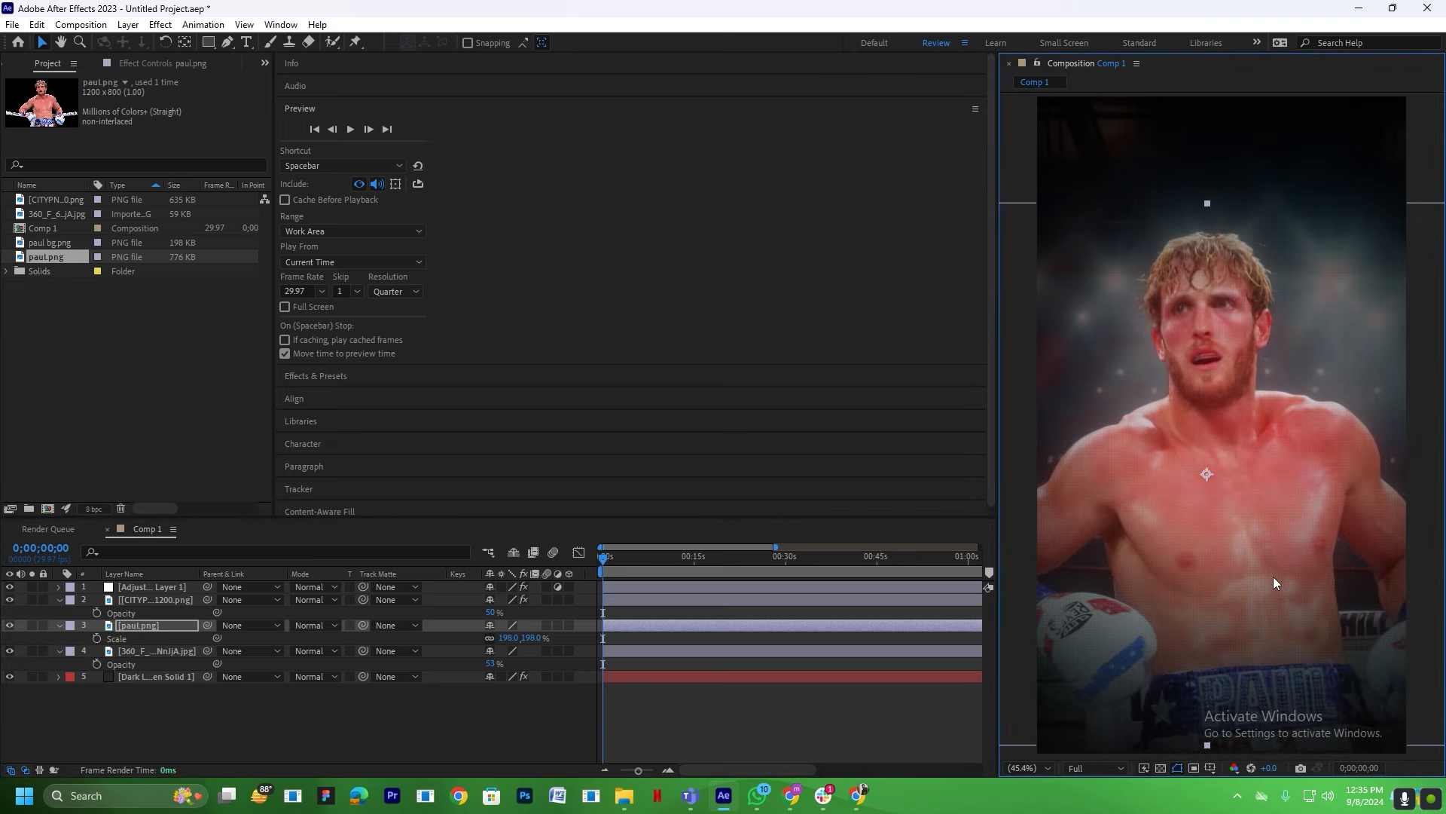
left_click_drag(511, 638, 520, 637)
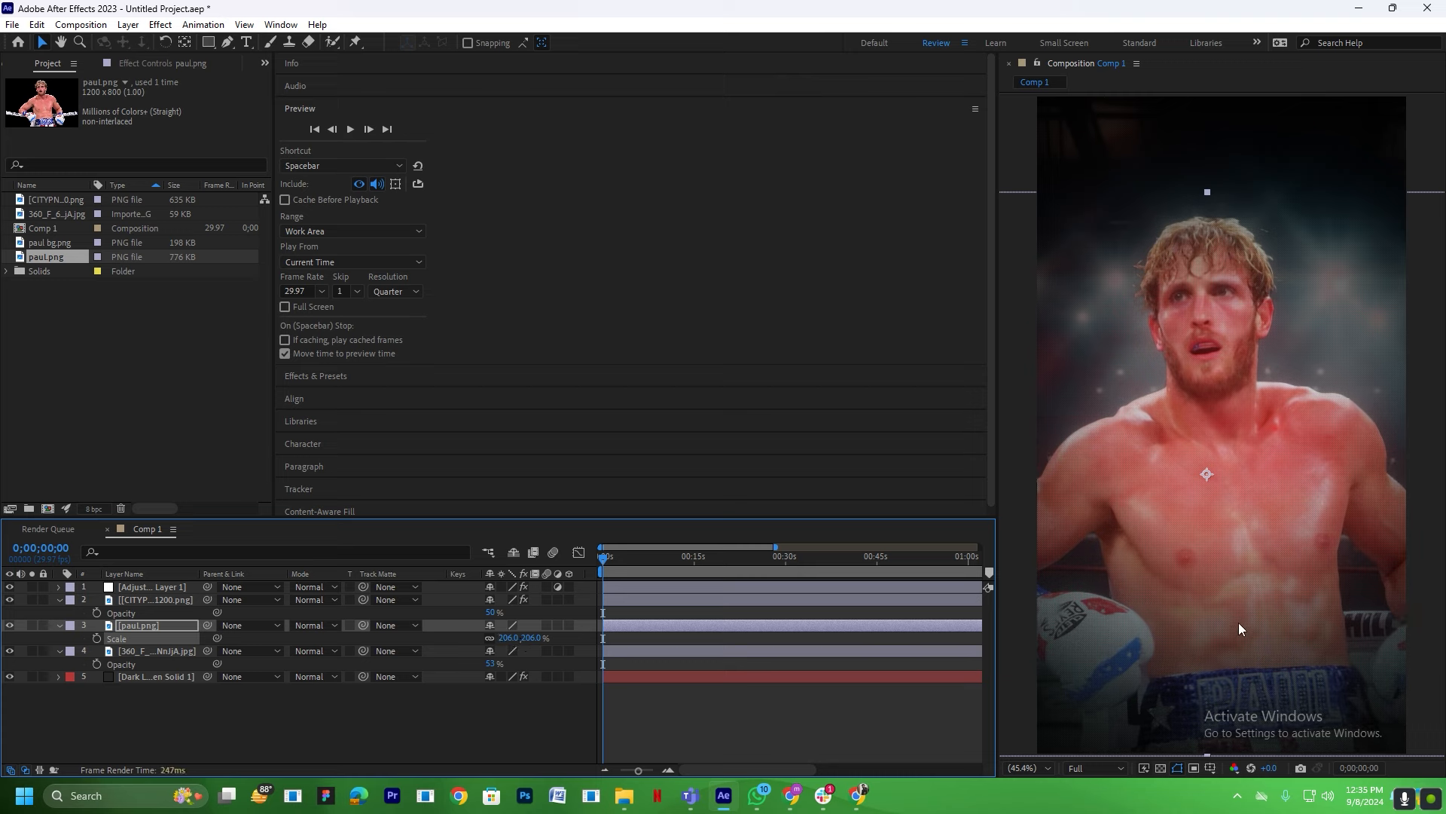
left_click_drag(1239, 622, 1238, 611)
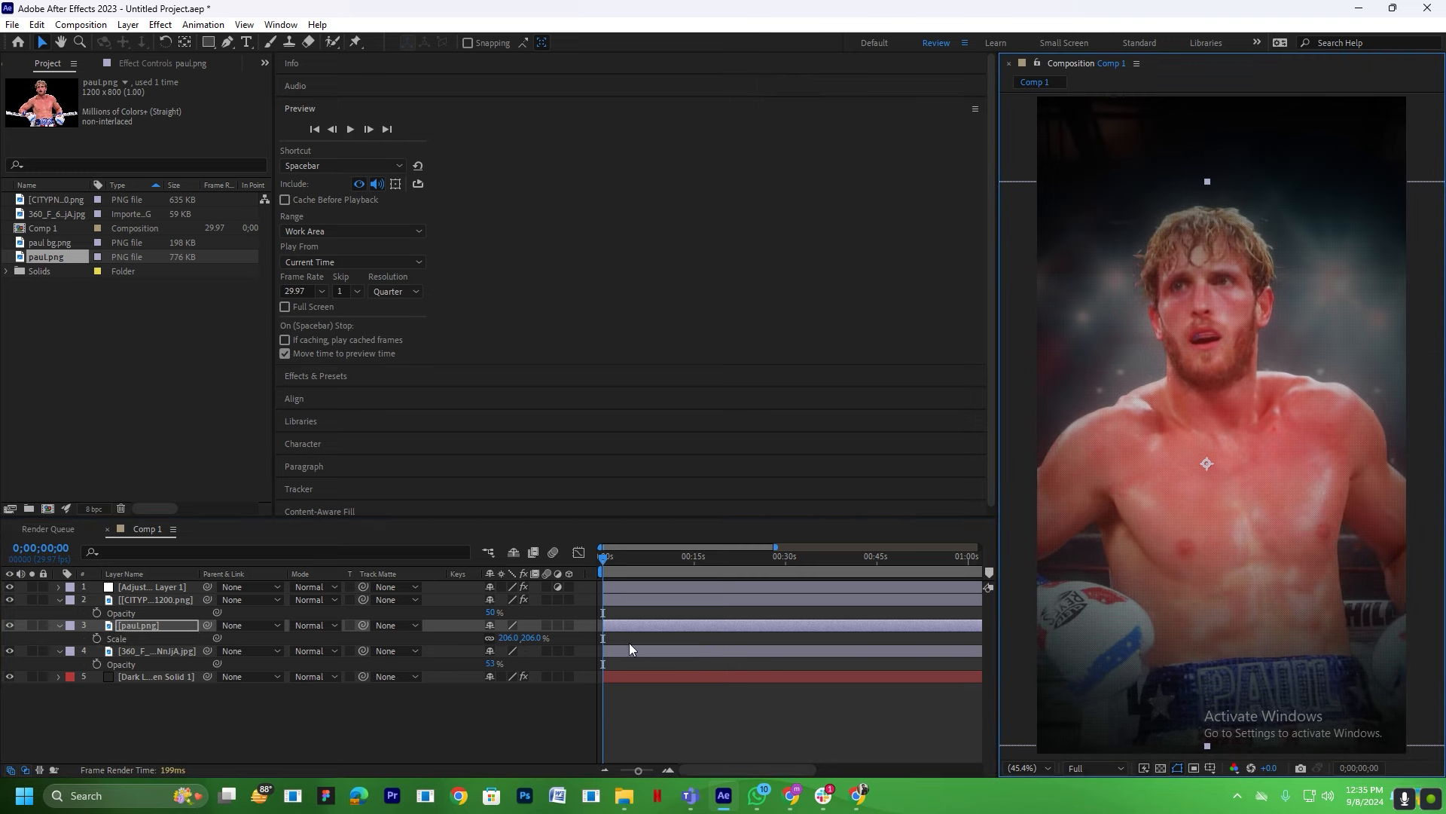
Apply the Magic Bullet Looks effect to the paul.png layer.
key("ctrl+space")
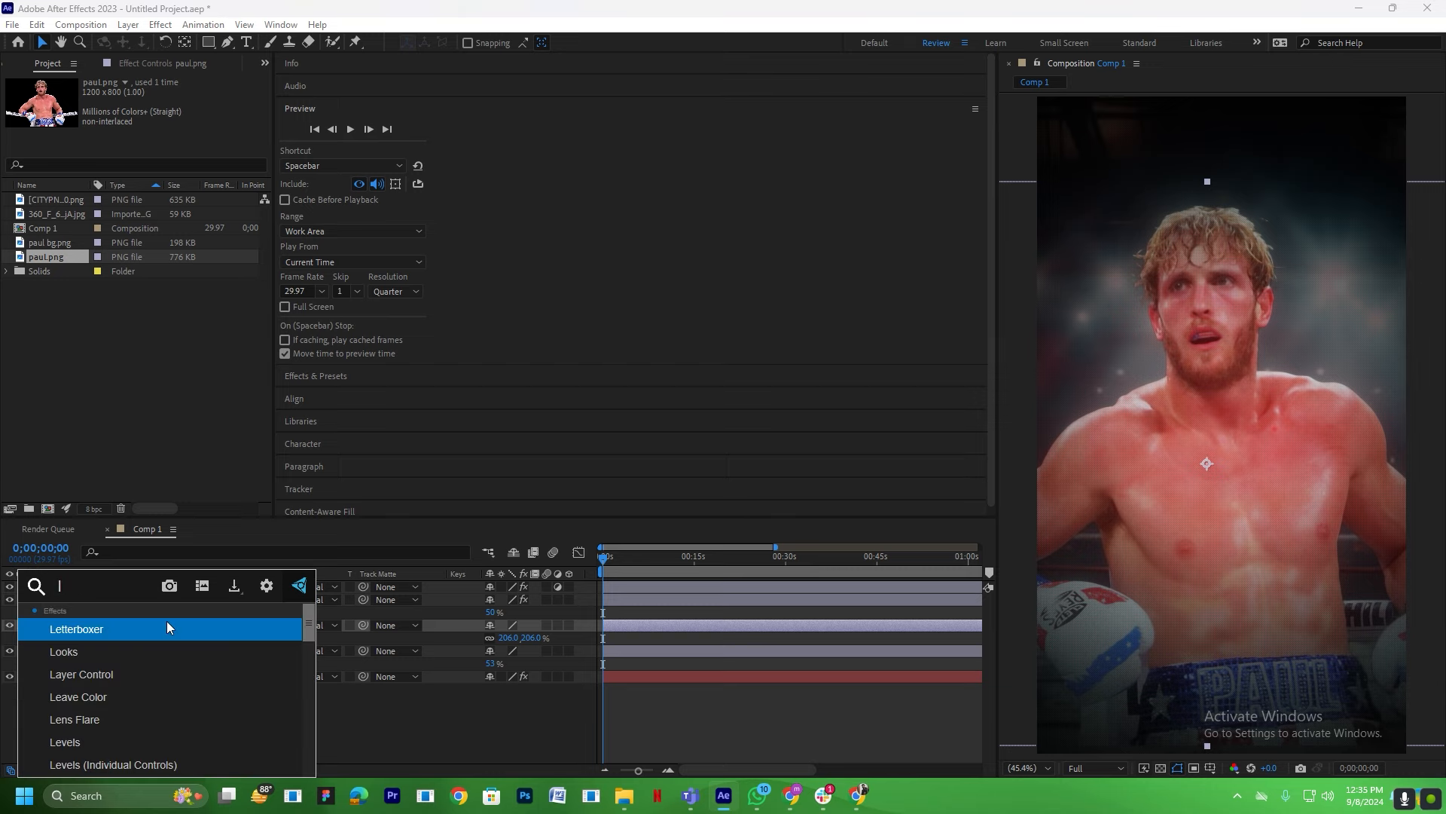
type("look")
key("Return")
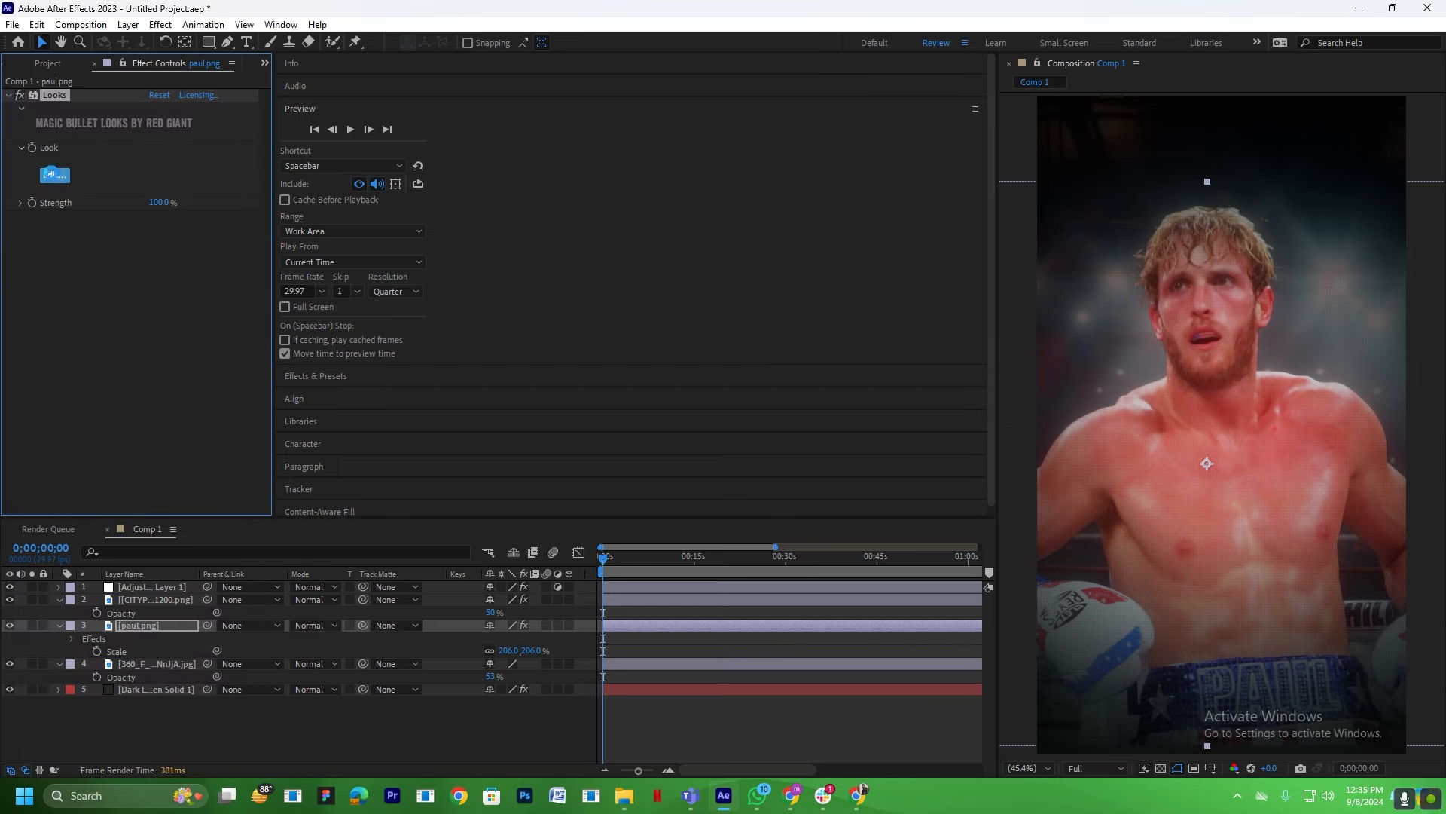
Edit the boxer layer's look, compare several Analog Tribe presets, and apply Ice Pick.
left_click(54, 174)
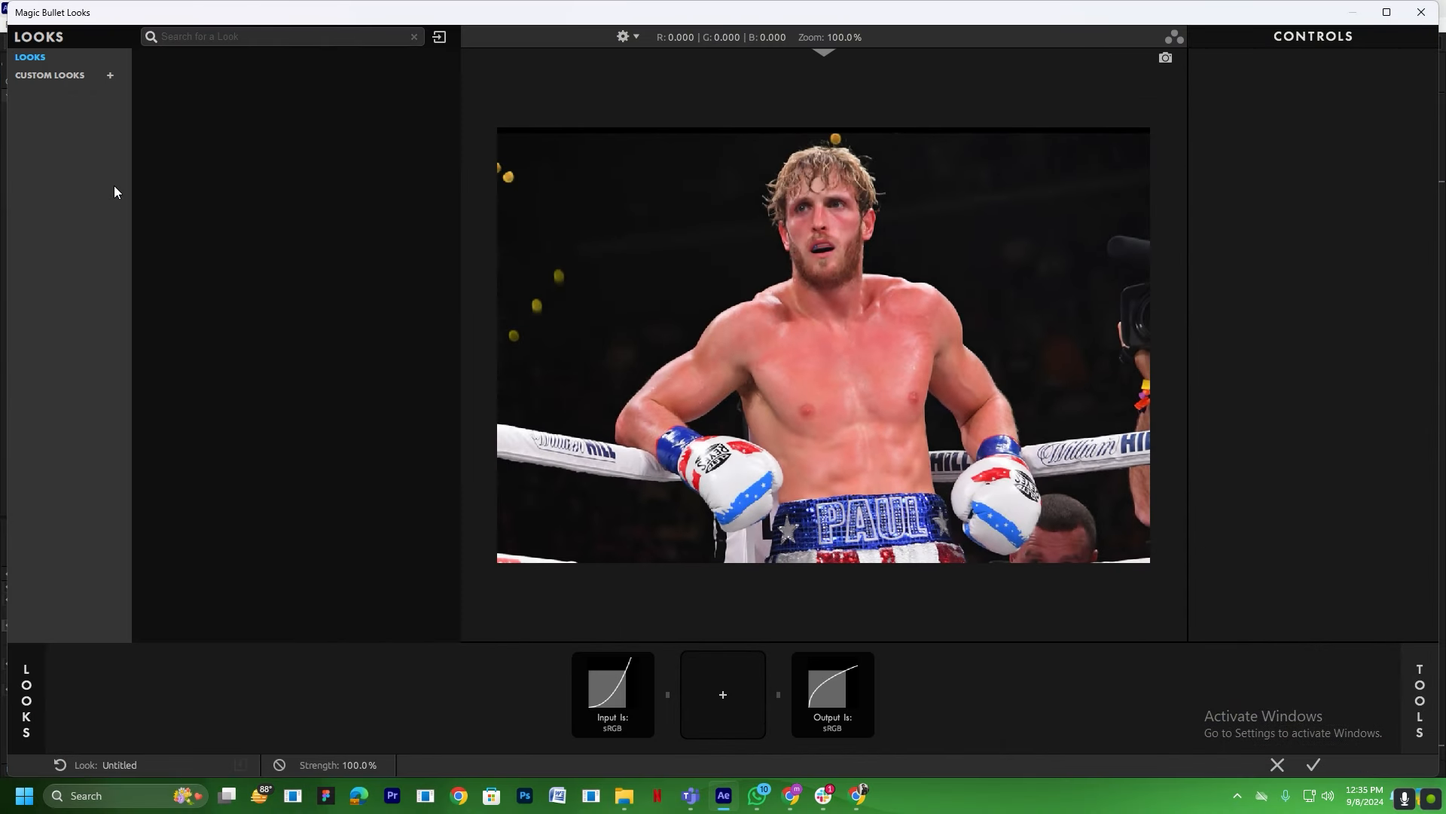
left_click(226, 254)
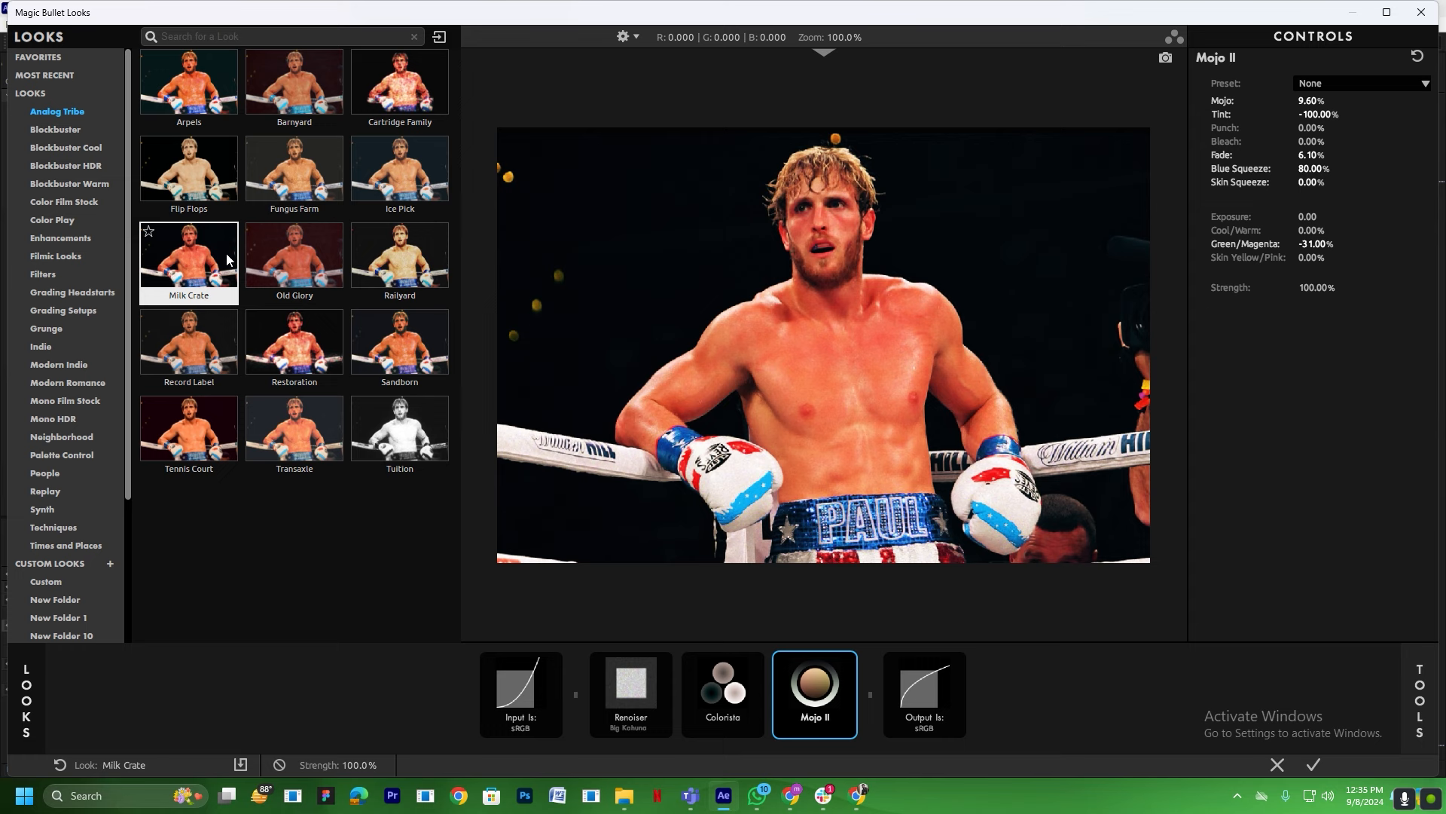
left_click(382, 435)
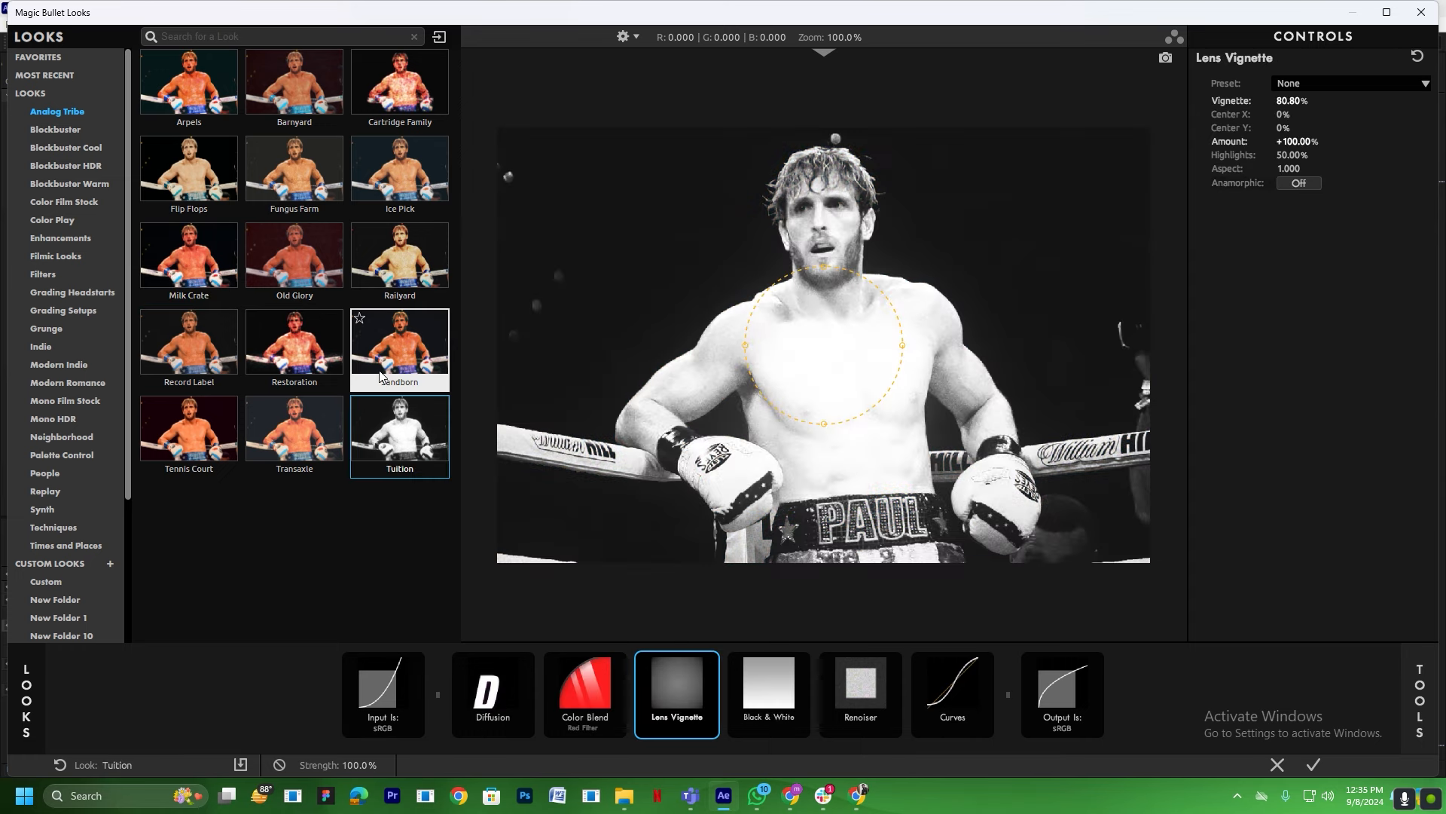
left_click(296, 349)
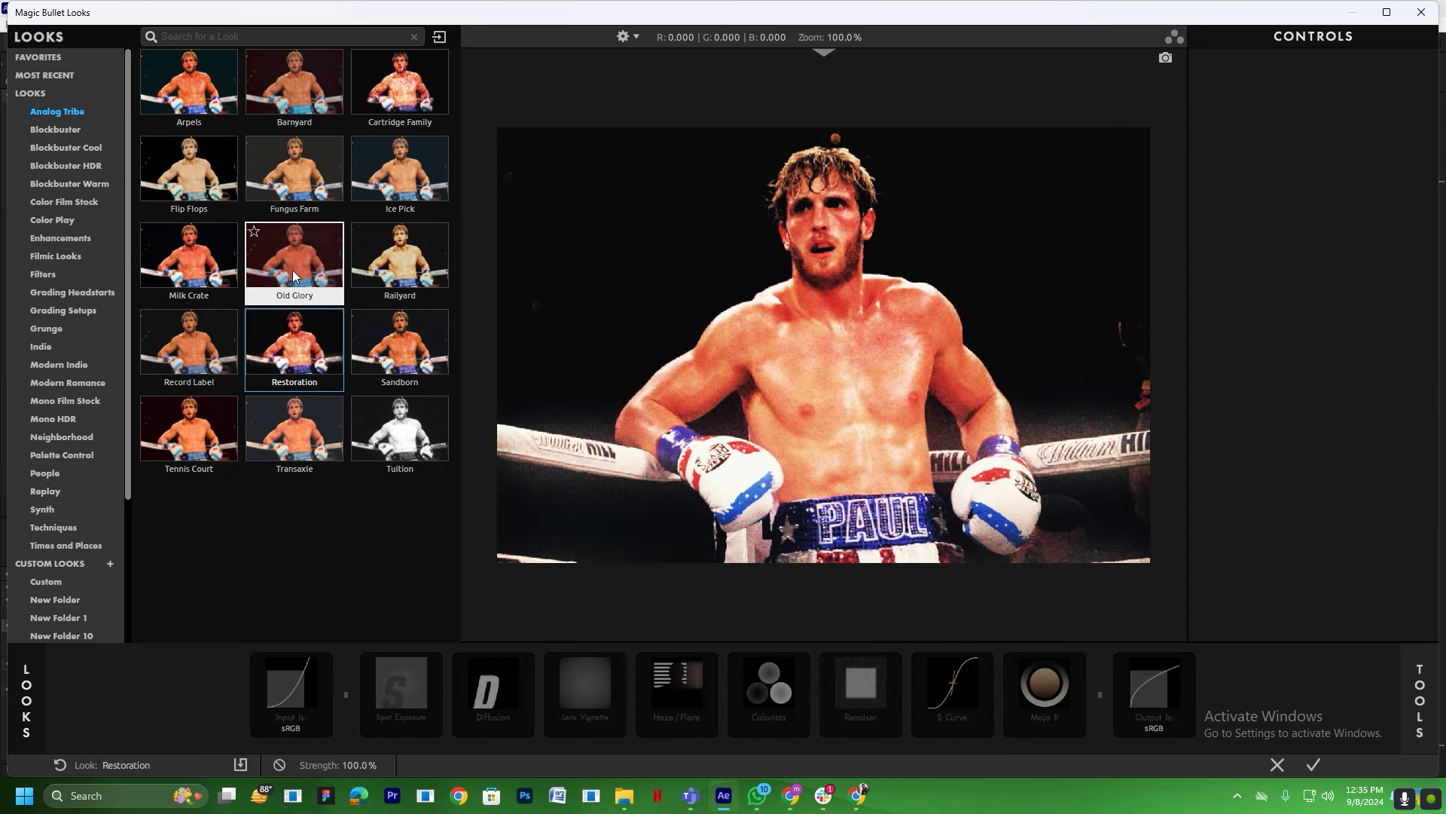
left_click(292, 273)
left_click(403, 166)
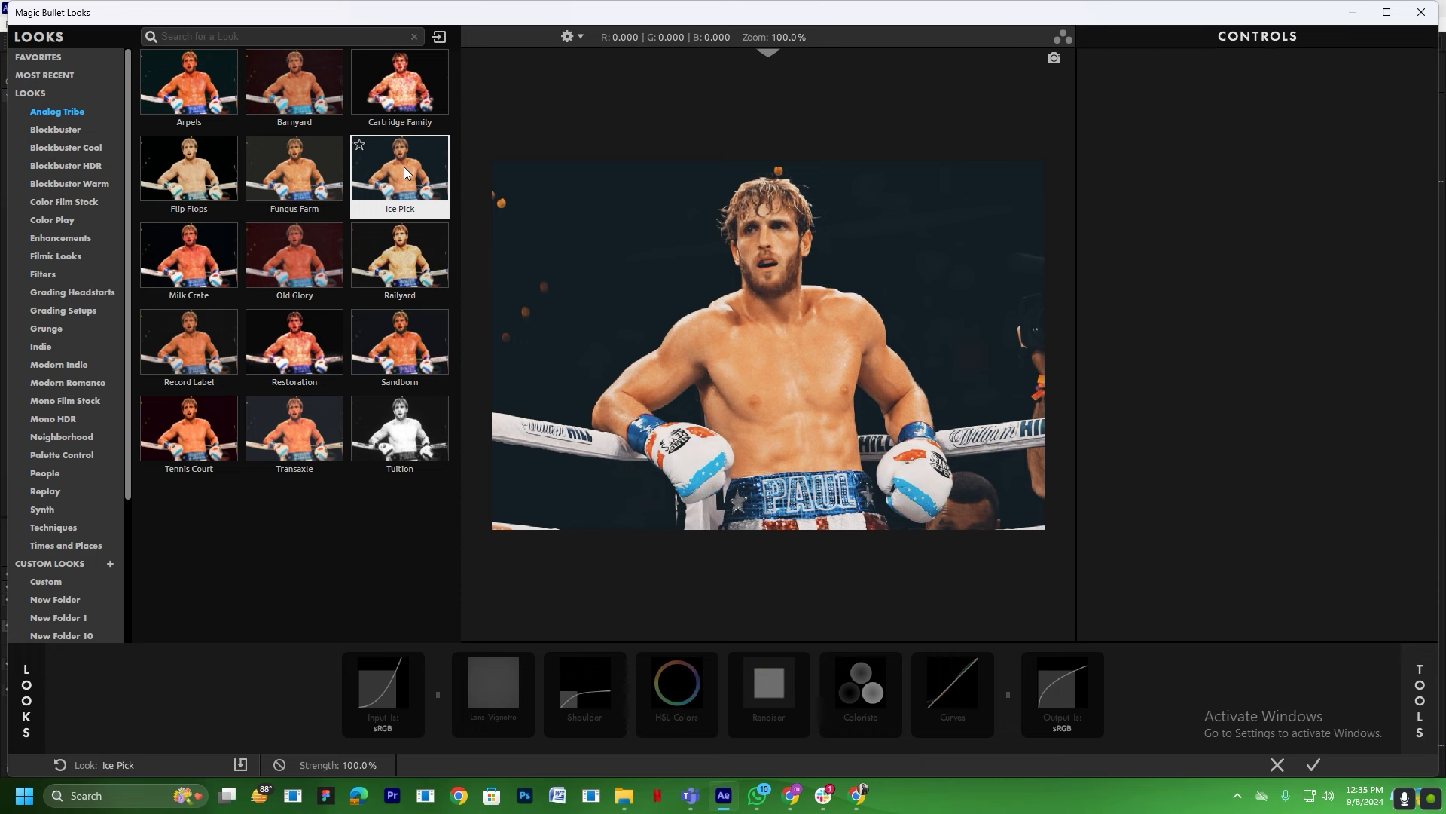
left_click(1312, 762)
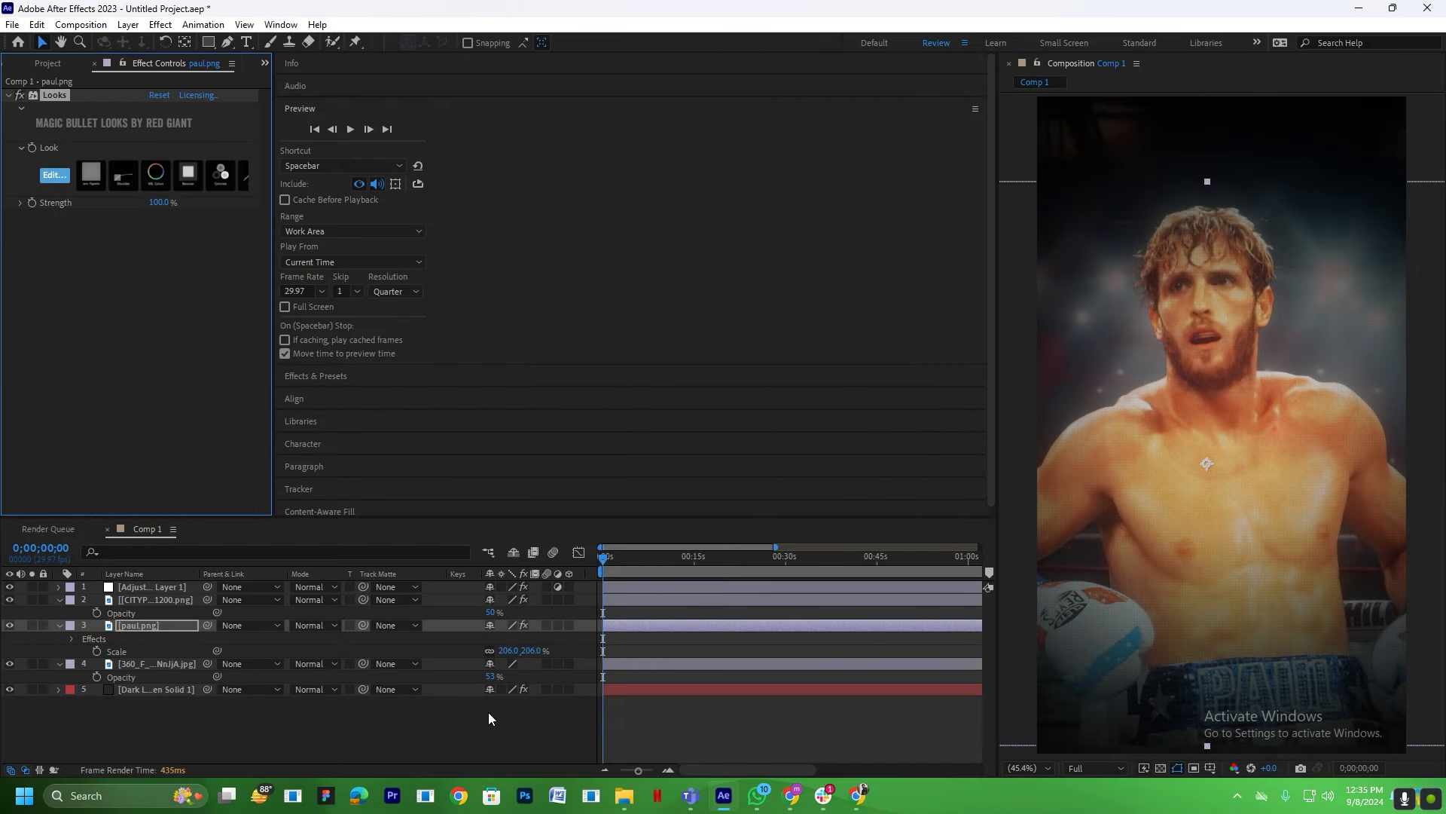
Turn the paul.png and boxing ring image layers into 3D layers and collapse their properties.
left_click(550, 741)
left_click(179, 660)
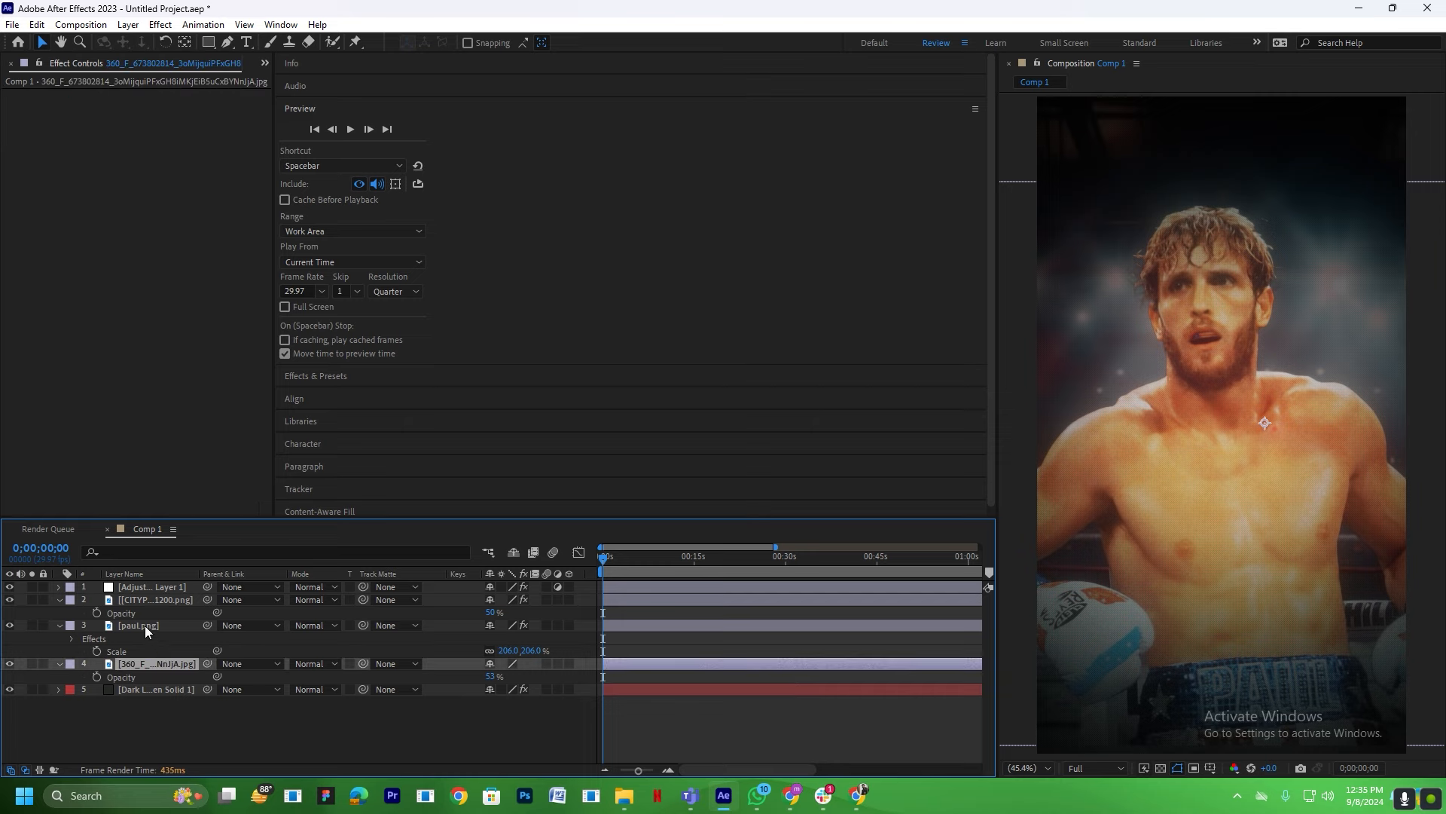
left_click(144, 626)
left_click(146, 663, "ctrl")
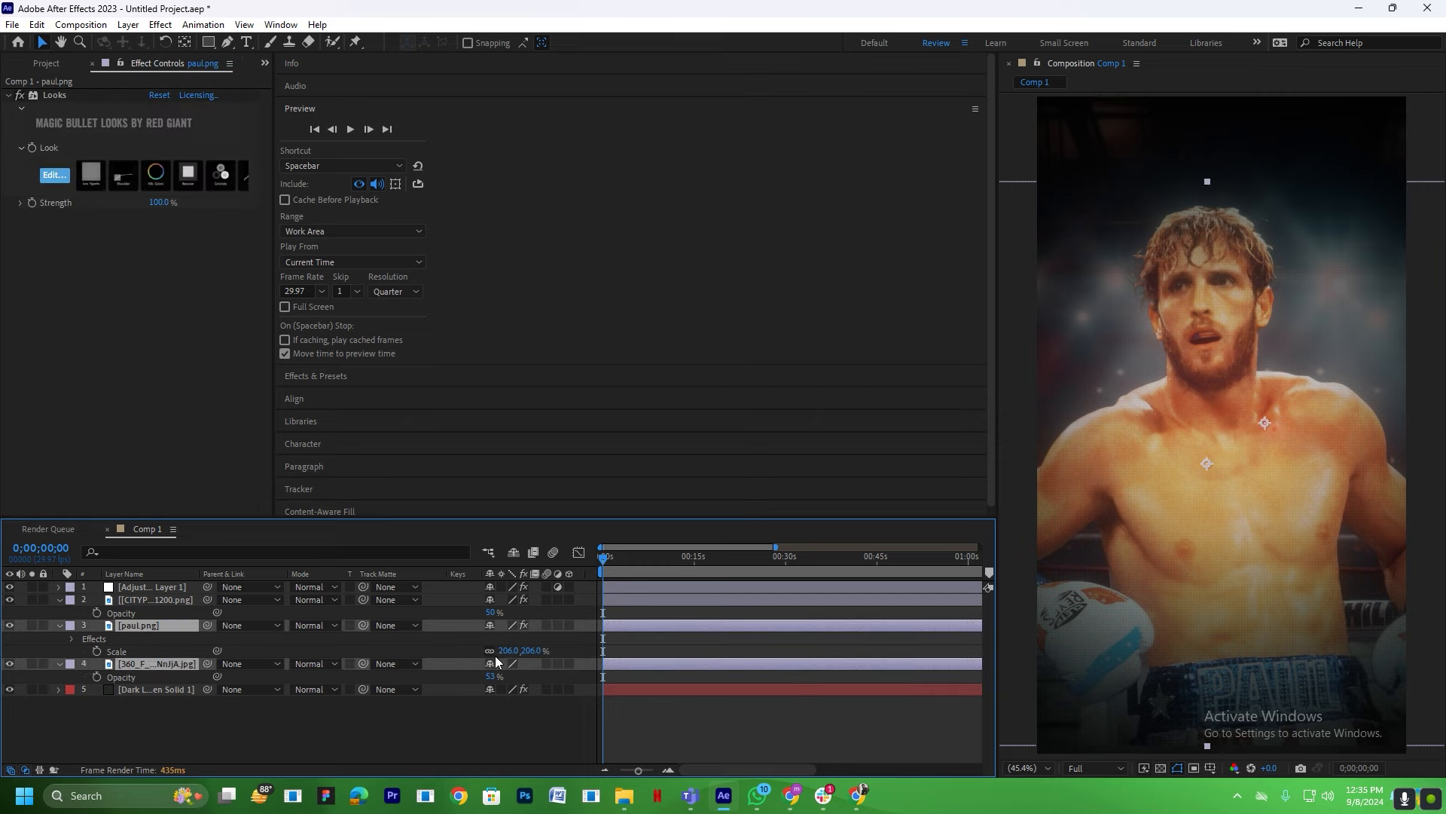
left_click(568, 625)
left_click(60, 623)
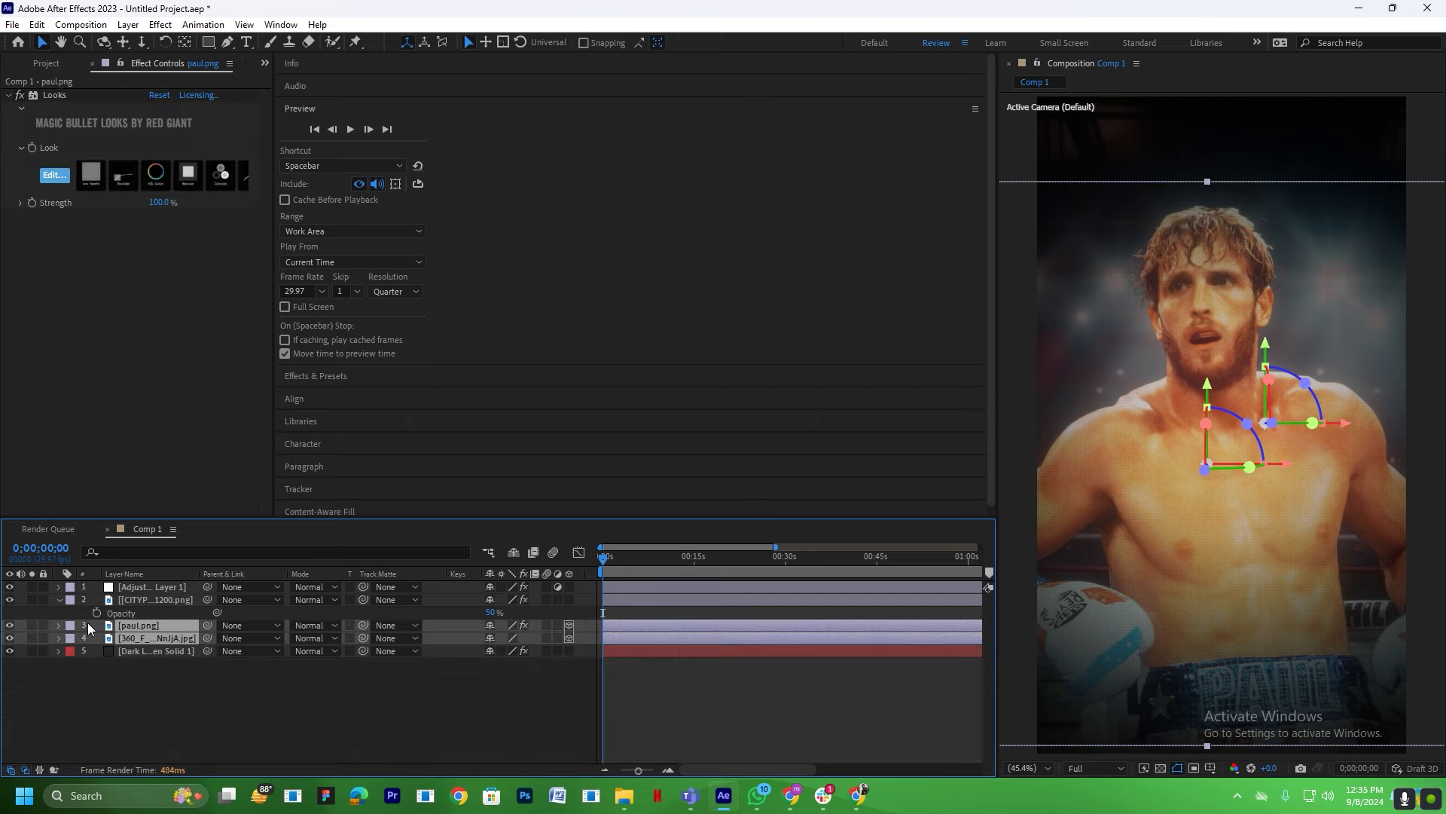
left_click(947, 712)
Show the composition in two views and move the paul.png layer toward the camera along Z in the Top view.
left_click_drag(996, 656, 682, 656)
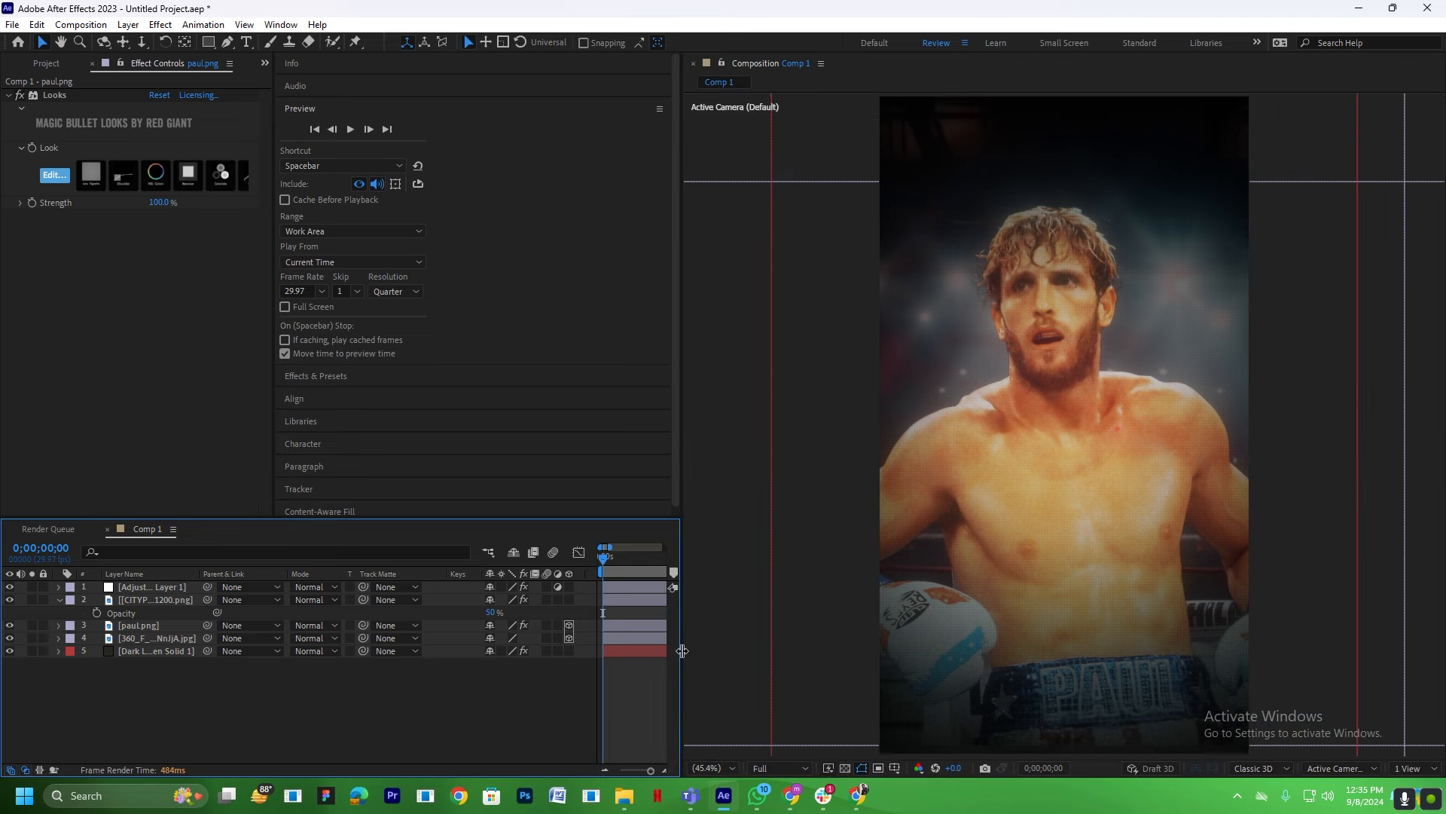
left_click(1412, 768)
left_click(1372, 715)
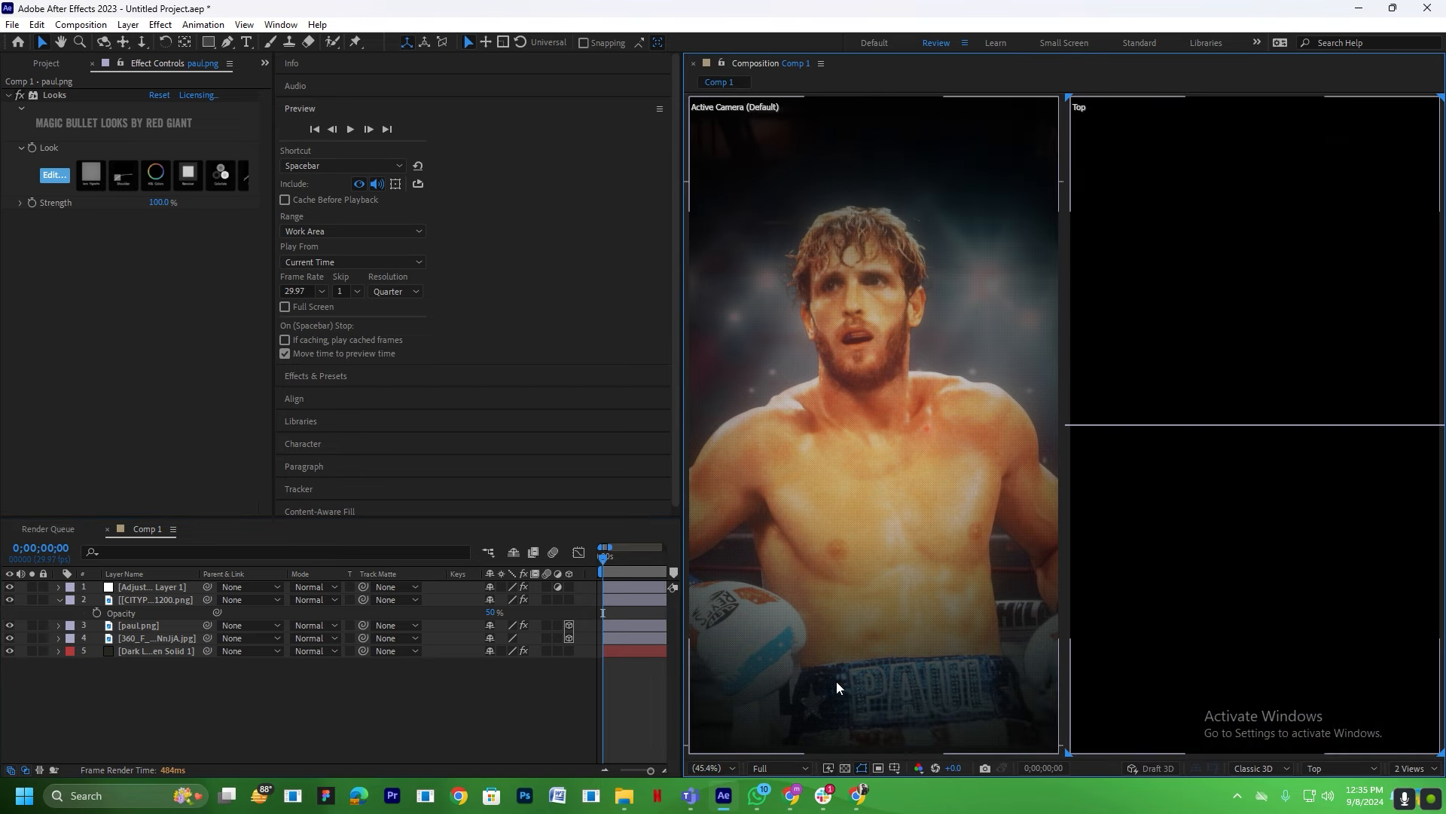
left_click(139, 624)
scroll(1217, 529, "down", 4)
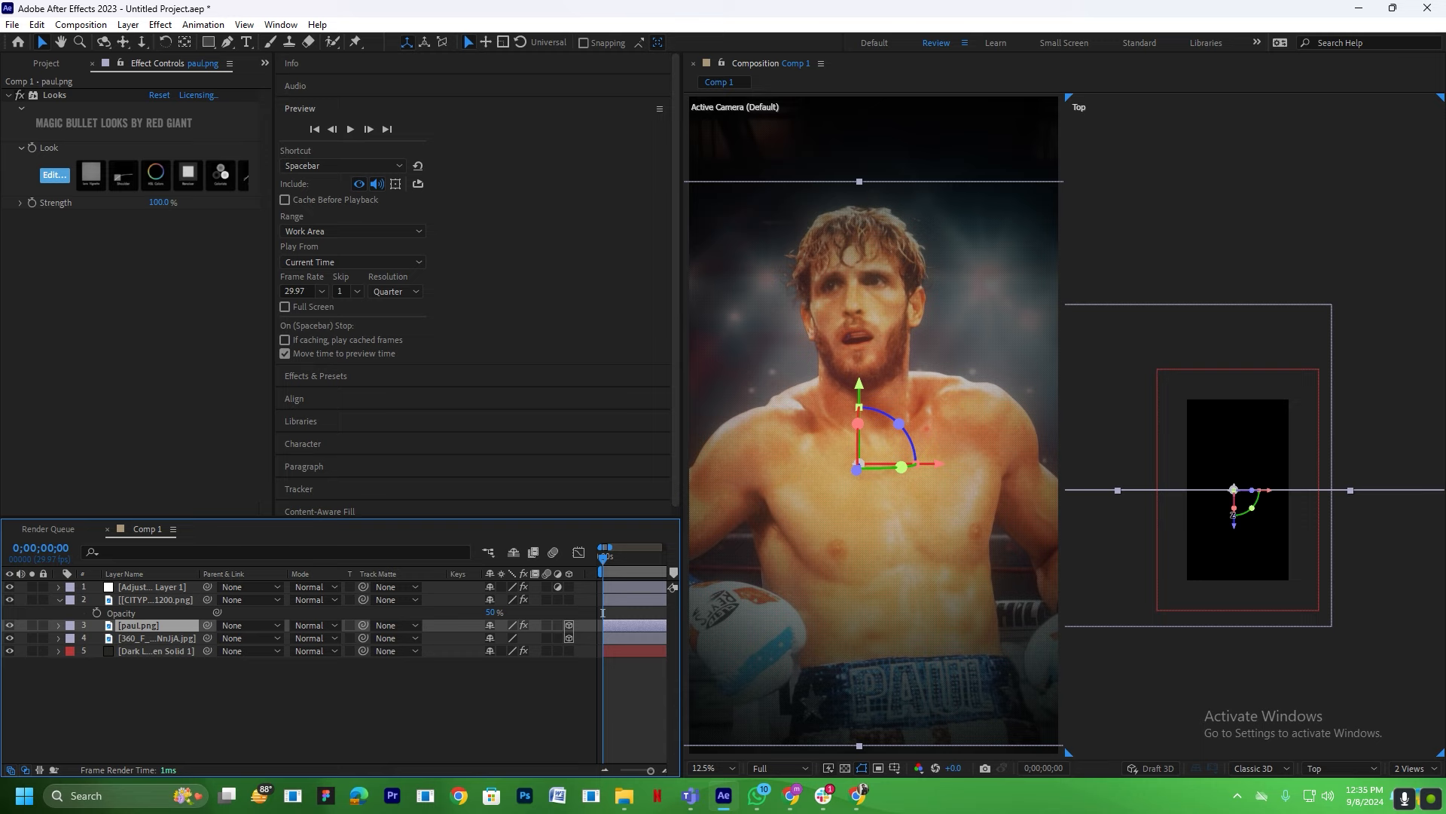
left_click_drag(1236, 530, 1237, 594)
Return the composition viewer to a single view and fit the frame in it.
left_click(1410, 768)
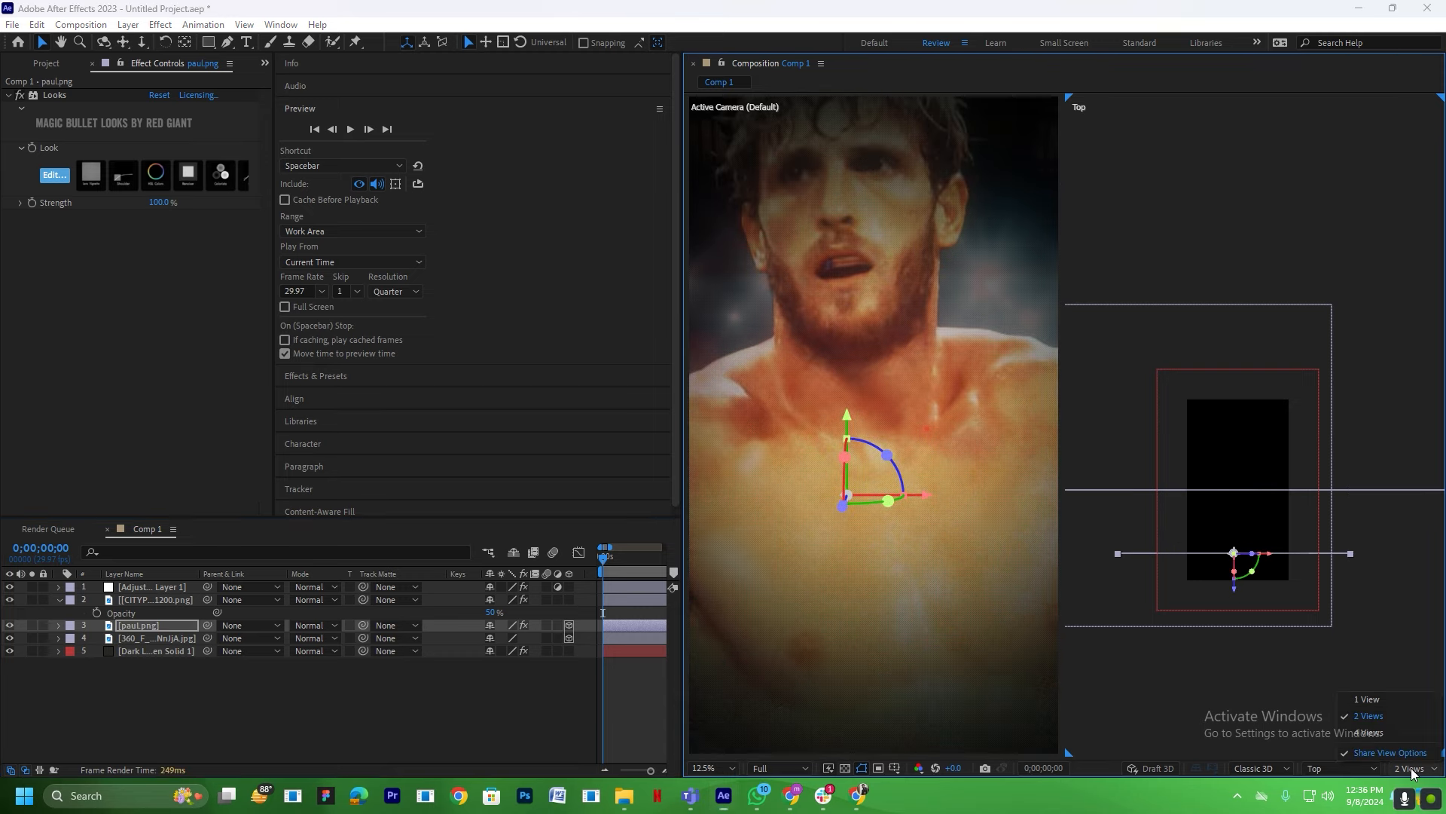
left_click(1367, 698)
left_click(729, 768)
left_click(764, 501)
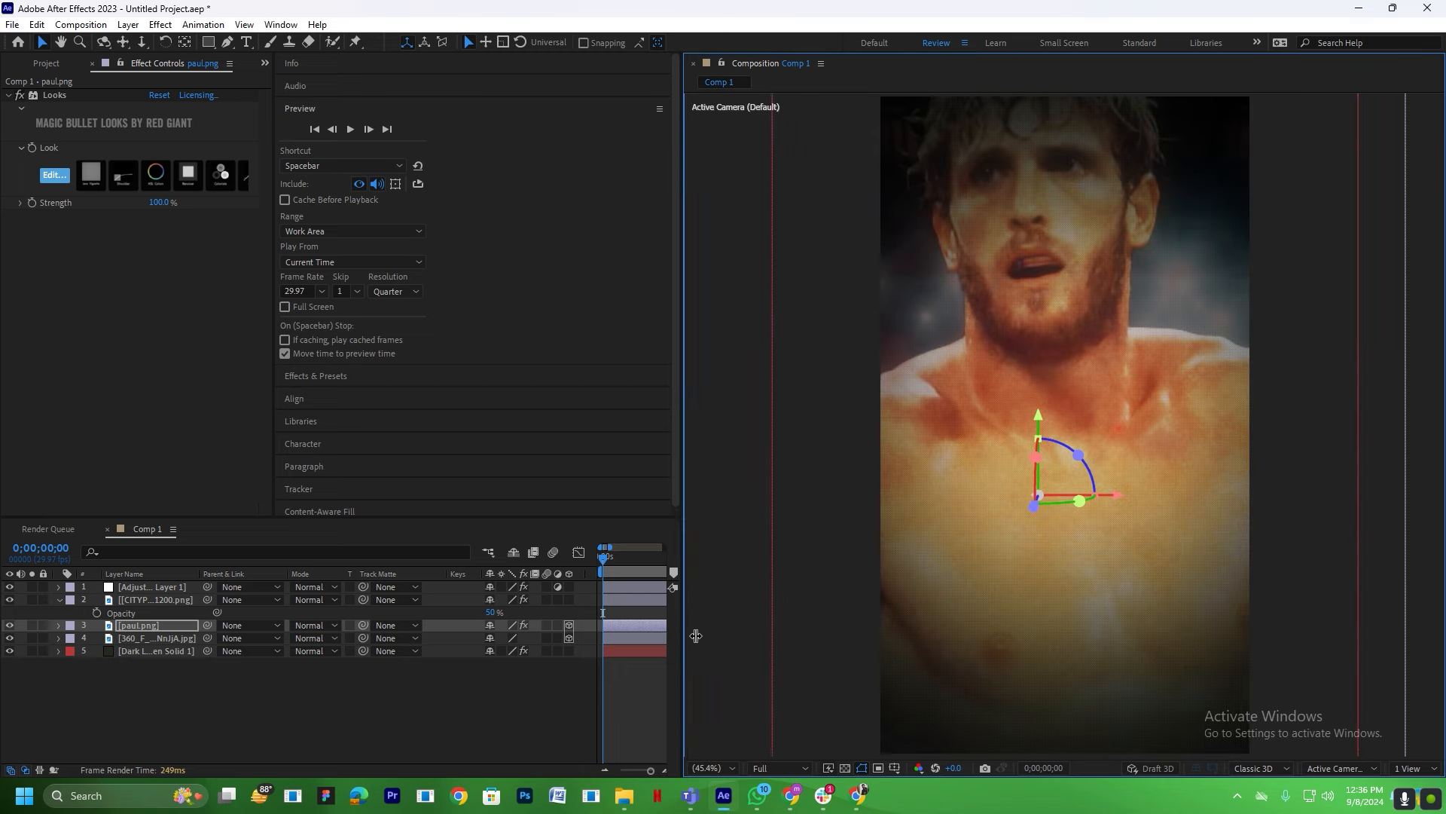
Scale the 3D boxer layer down to 110% and move it up to fit the frame.
left_click_drag(683, 637, 867, 637)
key("s")
left_click_drag(473, 639, 415, 639)
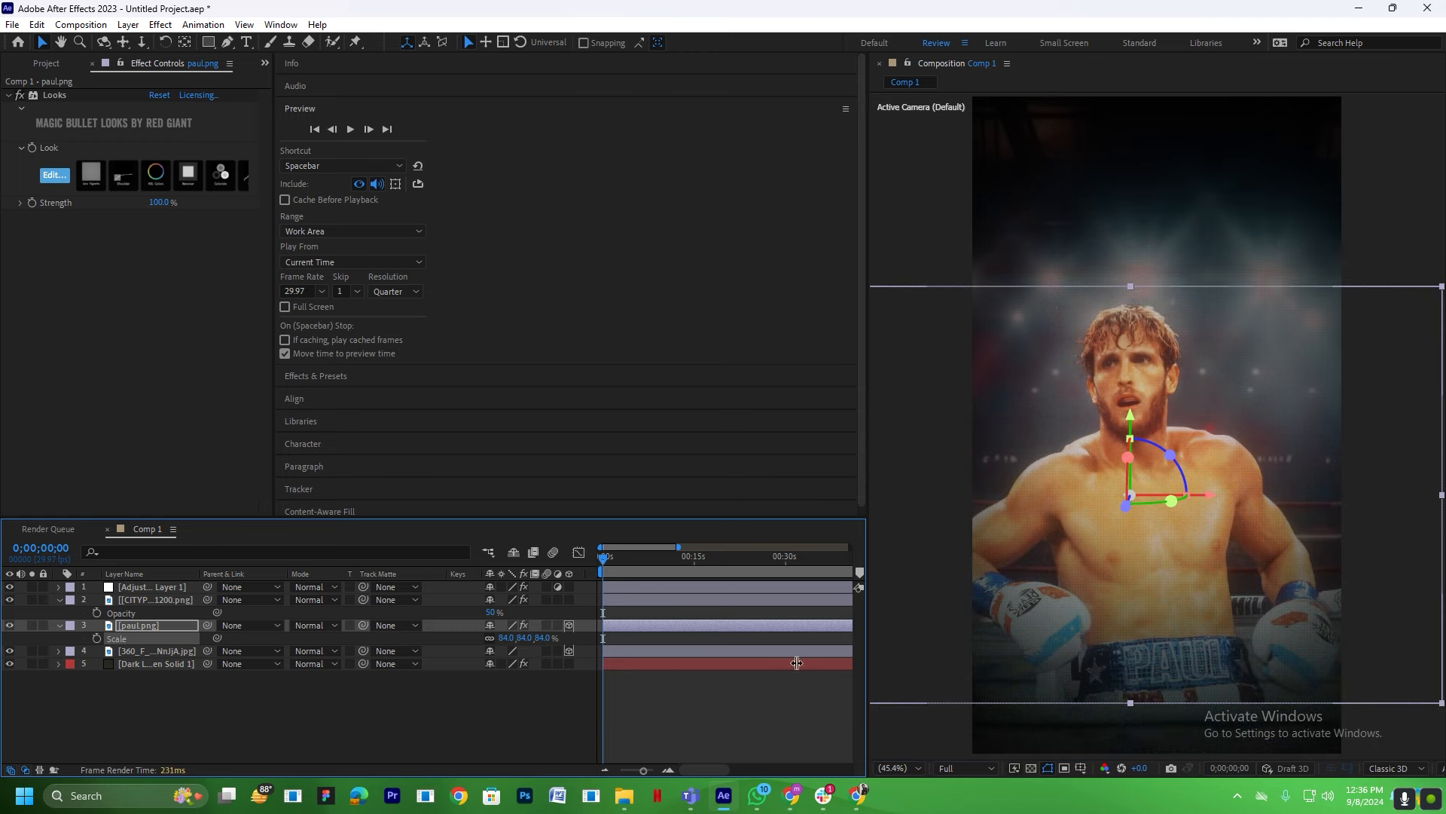
left_click_drag(505, 641, 528, 642)
left_click_drag(1138, 665, 1146, 620)
left_click(812, 718)
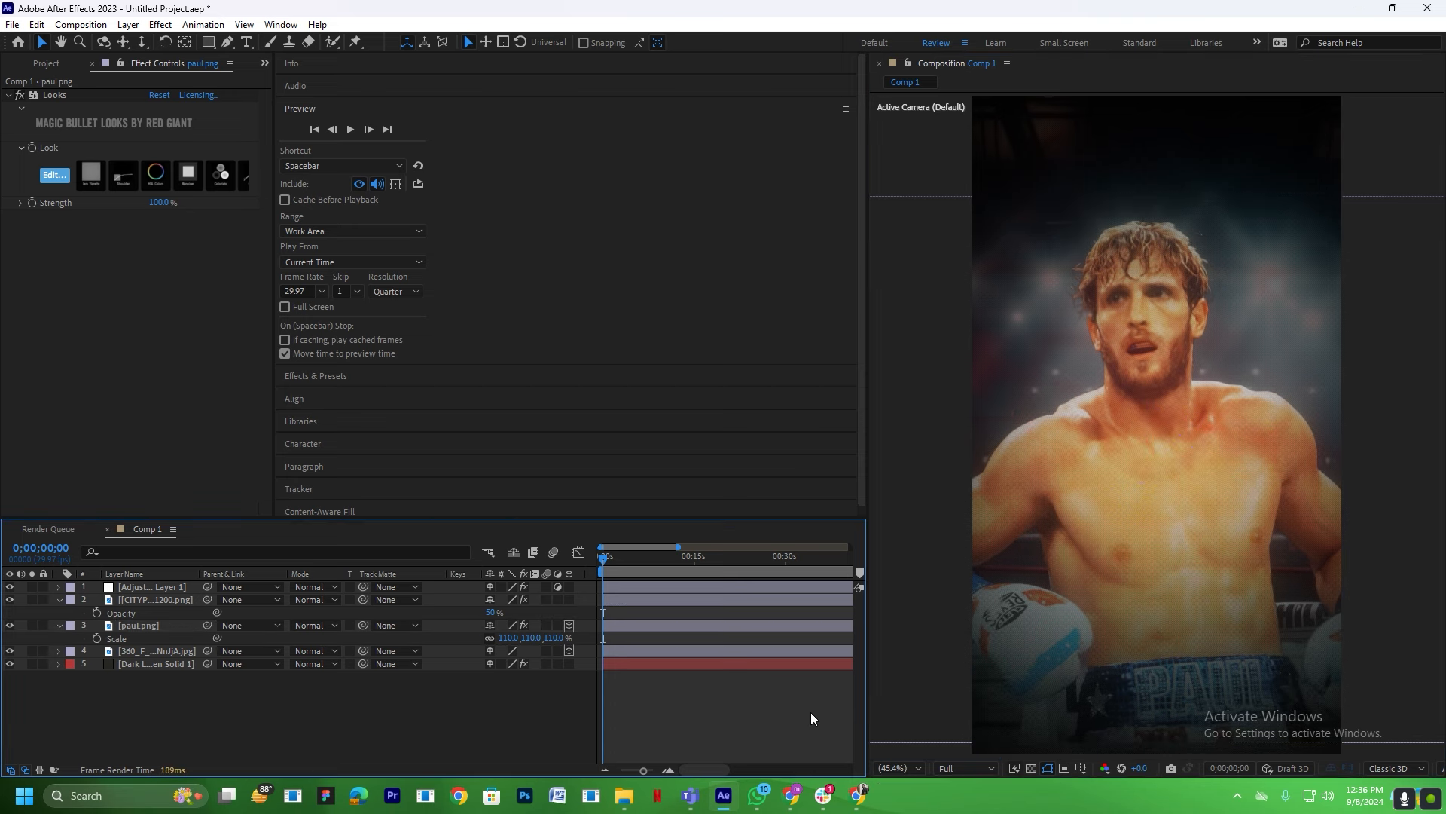
Create a one-node camera in the composition using the 50 mm preset.
left_click_drag(867, 697, 944, 696)
left_click(442, 512)
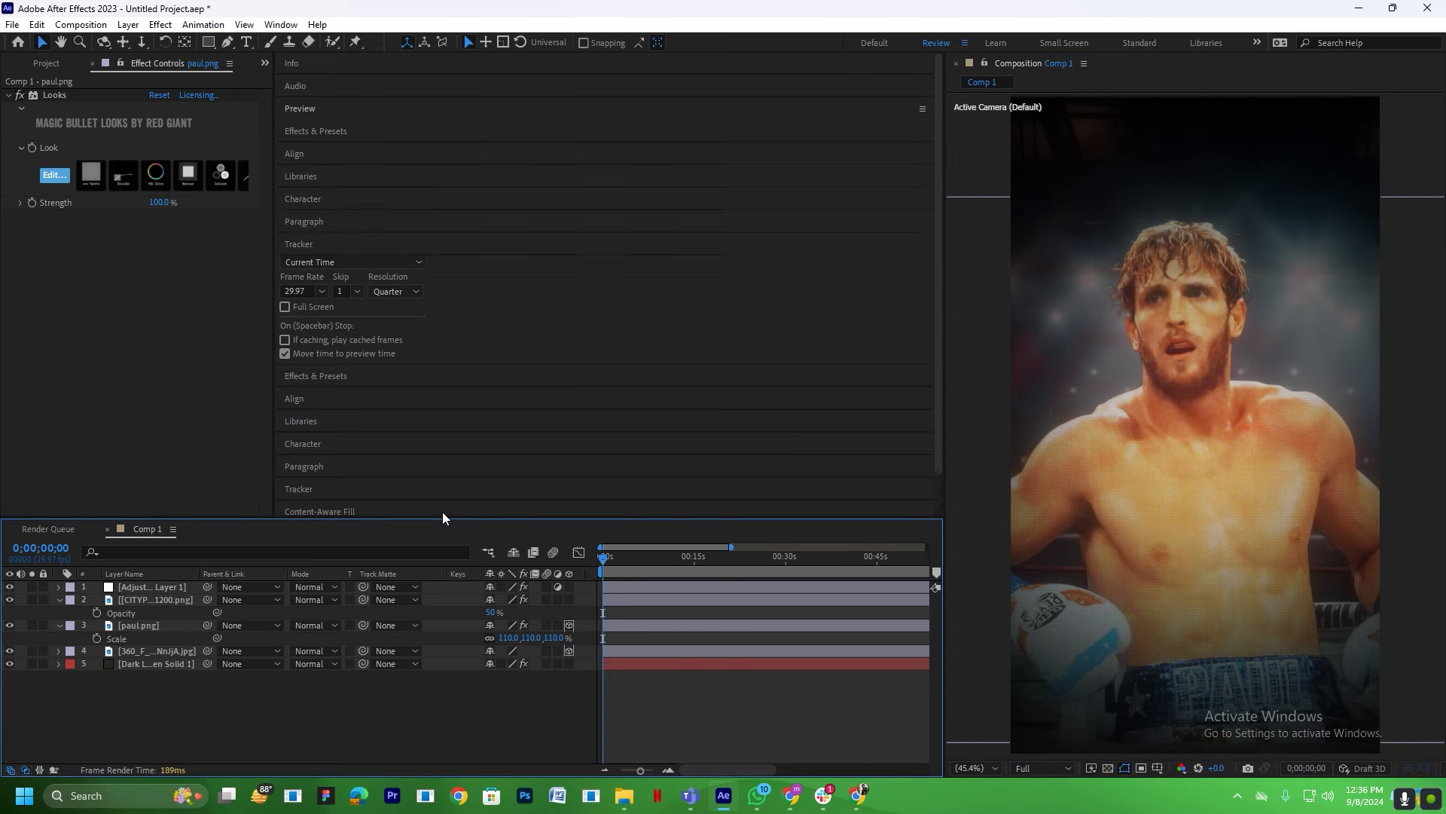
right_click(485, 746)
mouse_move(520, 559)
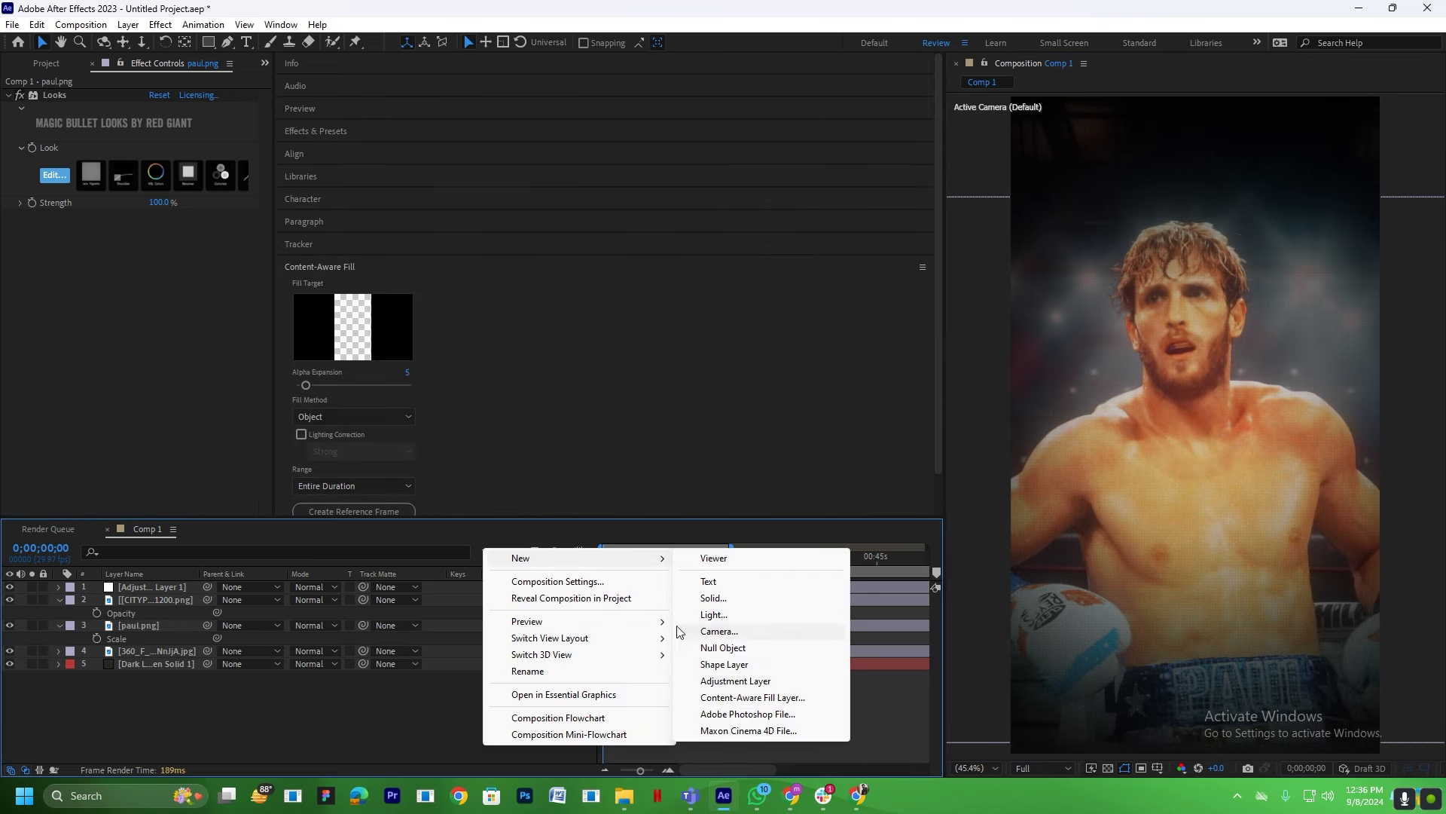
left_click(723, 632)
left_click(797, 278)
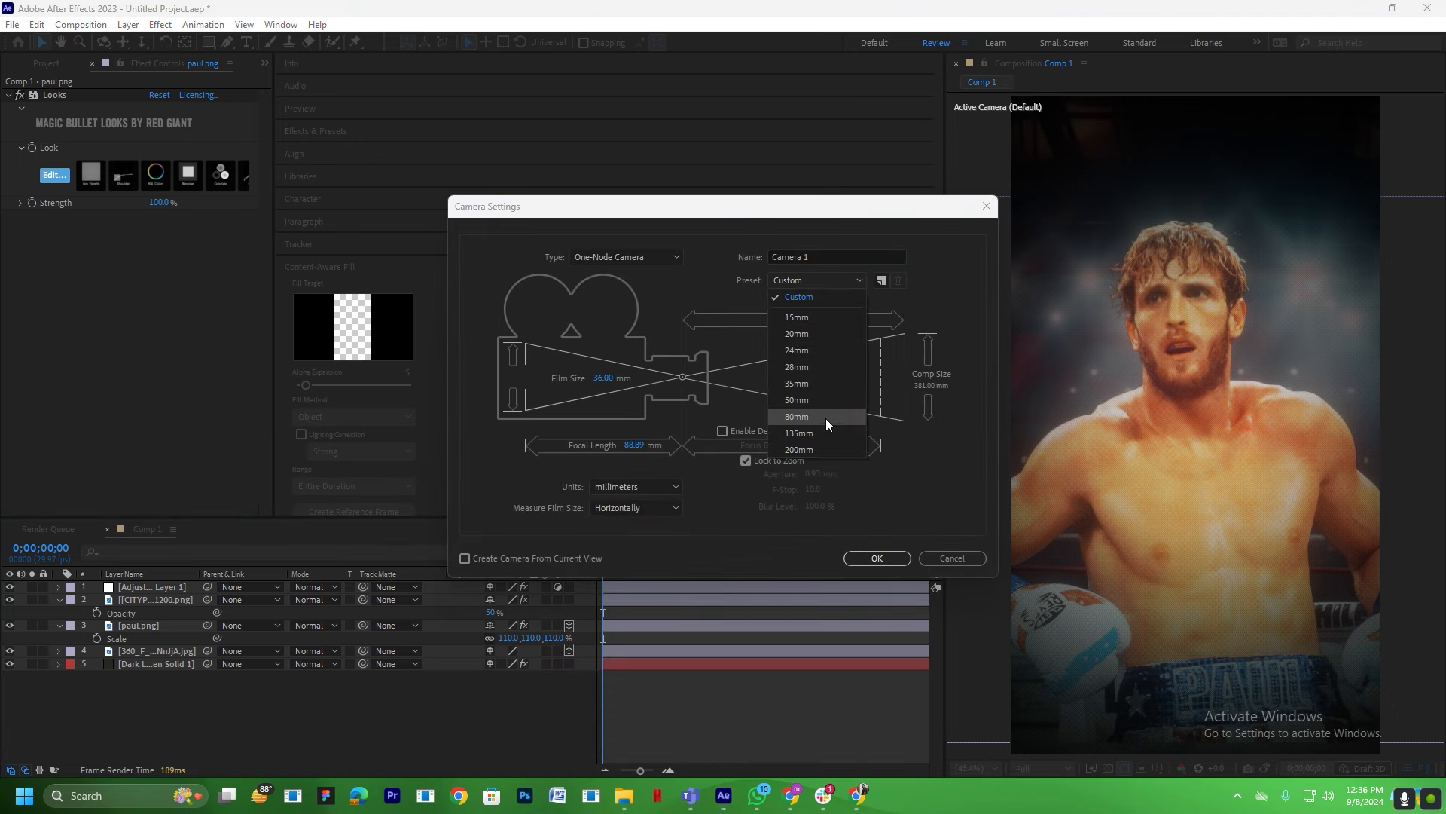
left_click(806, 403)
left_click(877, 557)
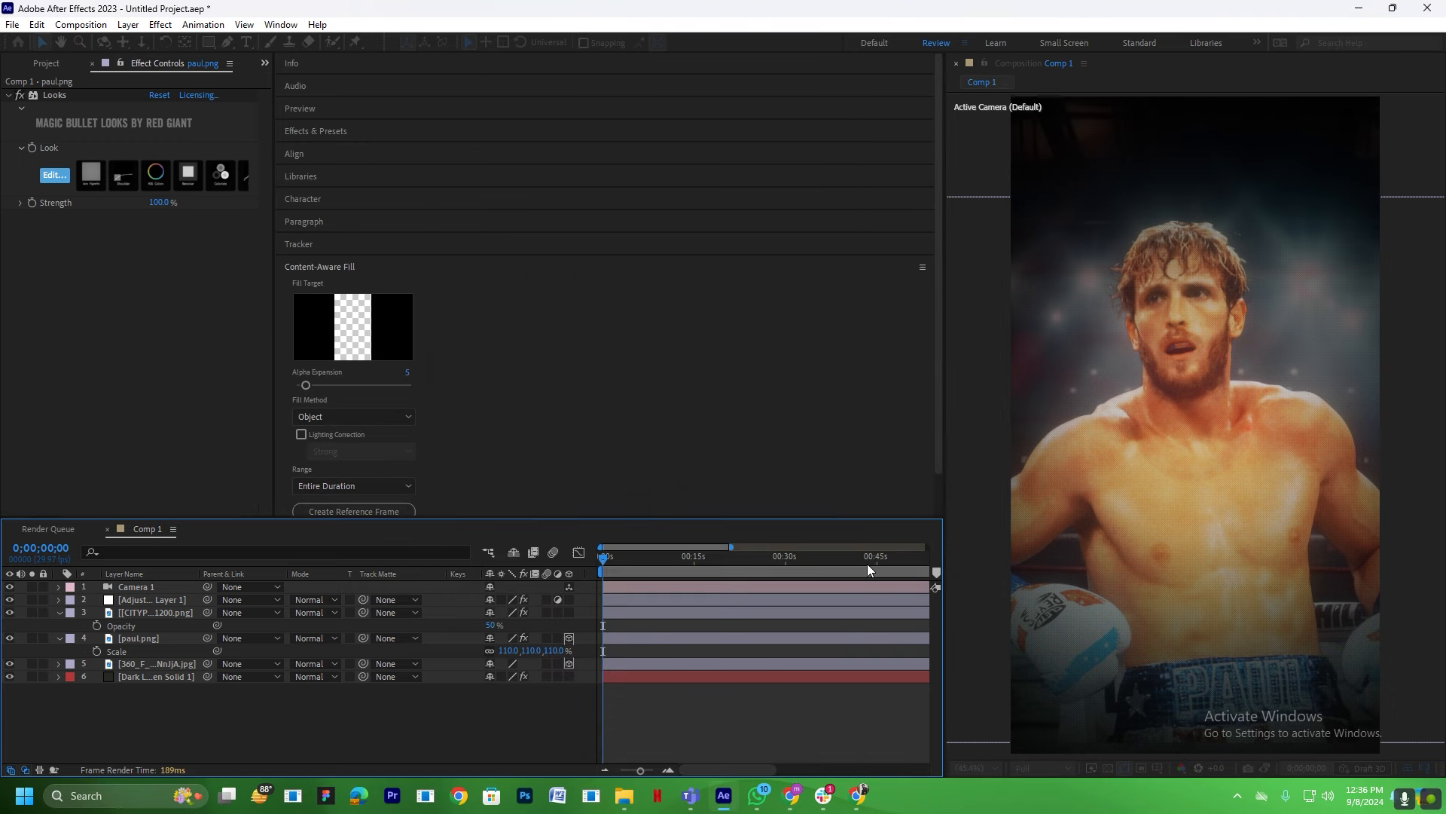
Add a 3D null object at the top of the layer stack and parent Camera 1 to it.
left_click(464, 718)
right_click(437, 753)
mouse_move(543, 558)
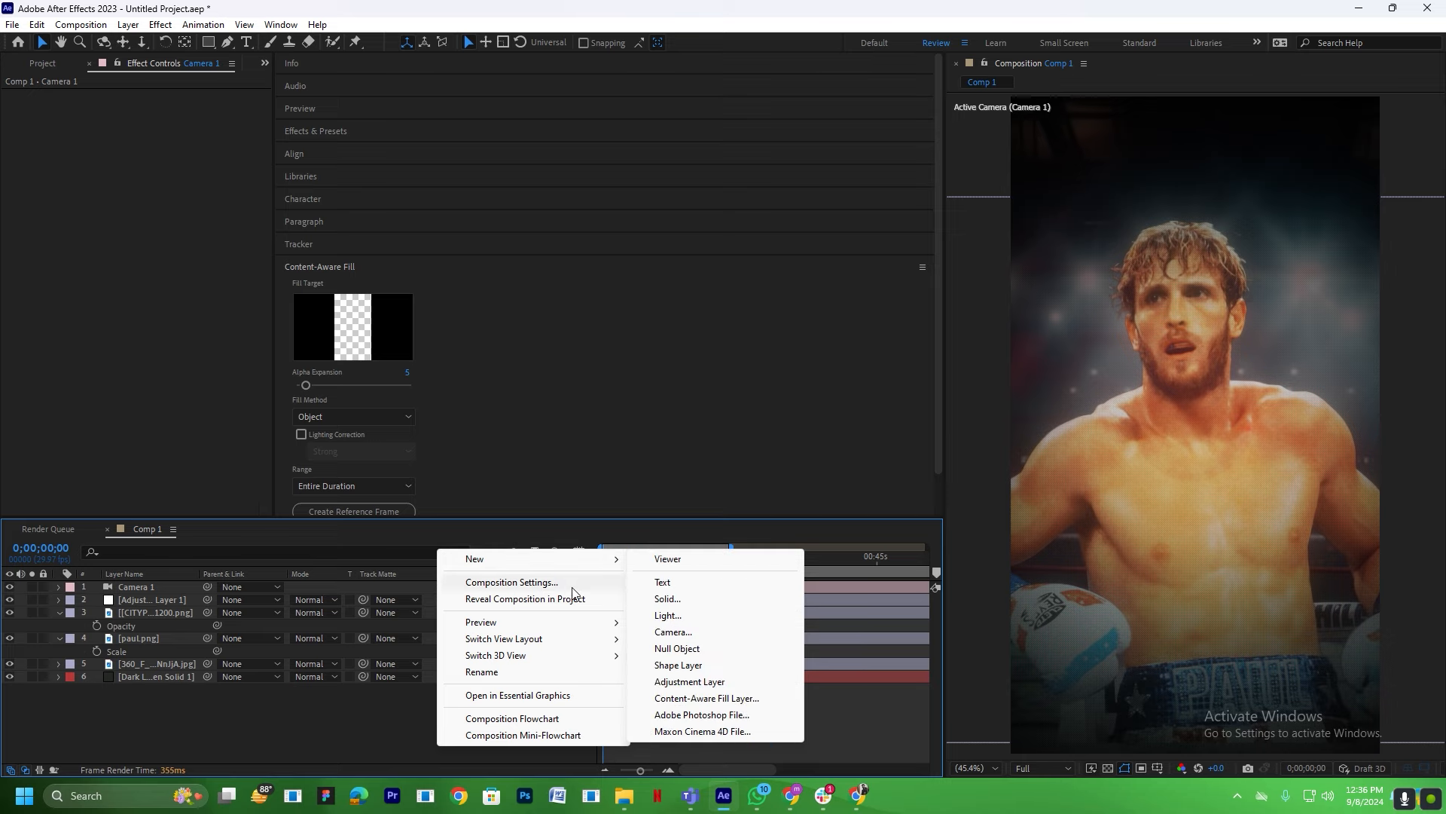
left_click(663, 649)
left_click(202, 603)
left_click_drag(204, 599, 133, 589)
left_click(133, 590)
left_click(569, 586)
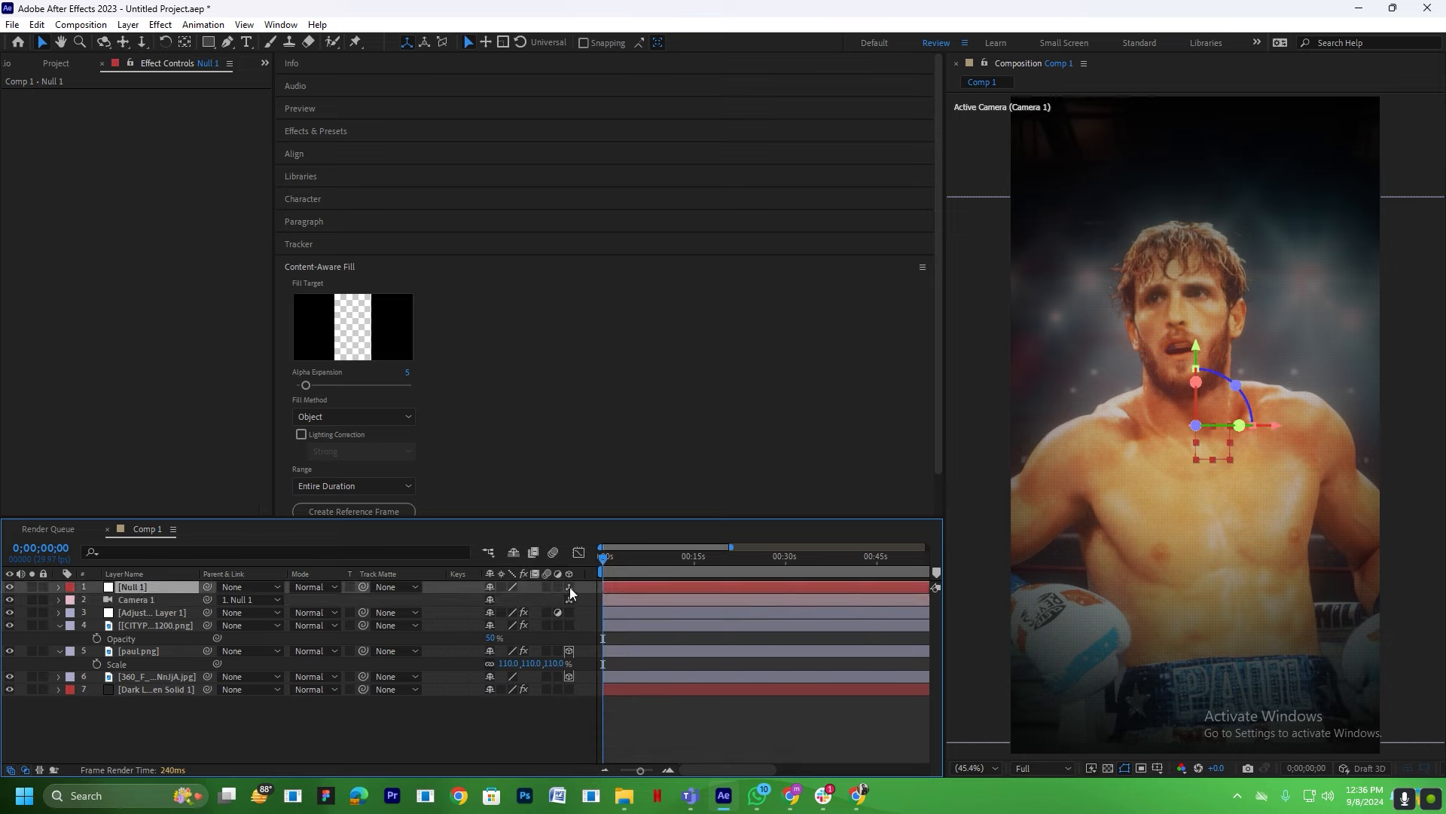
Start keyframing the null's position and move its keyframe to about 15 seconds on the timeline.
key("p")
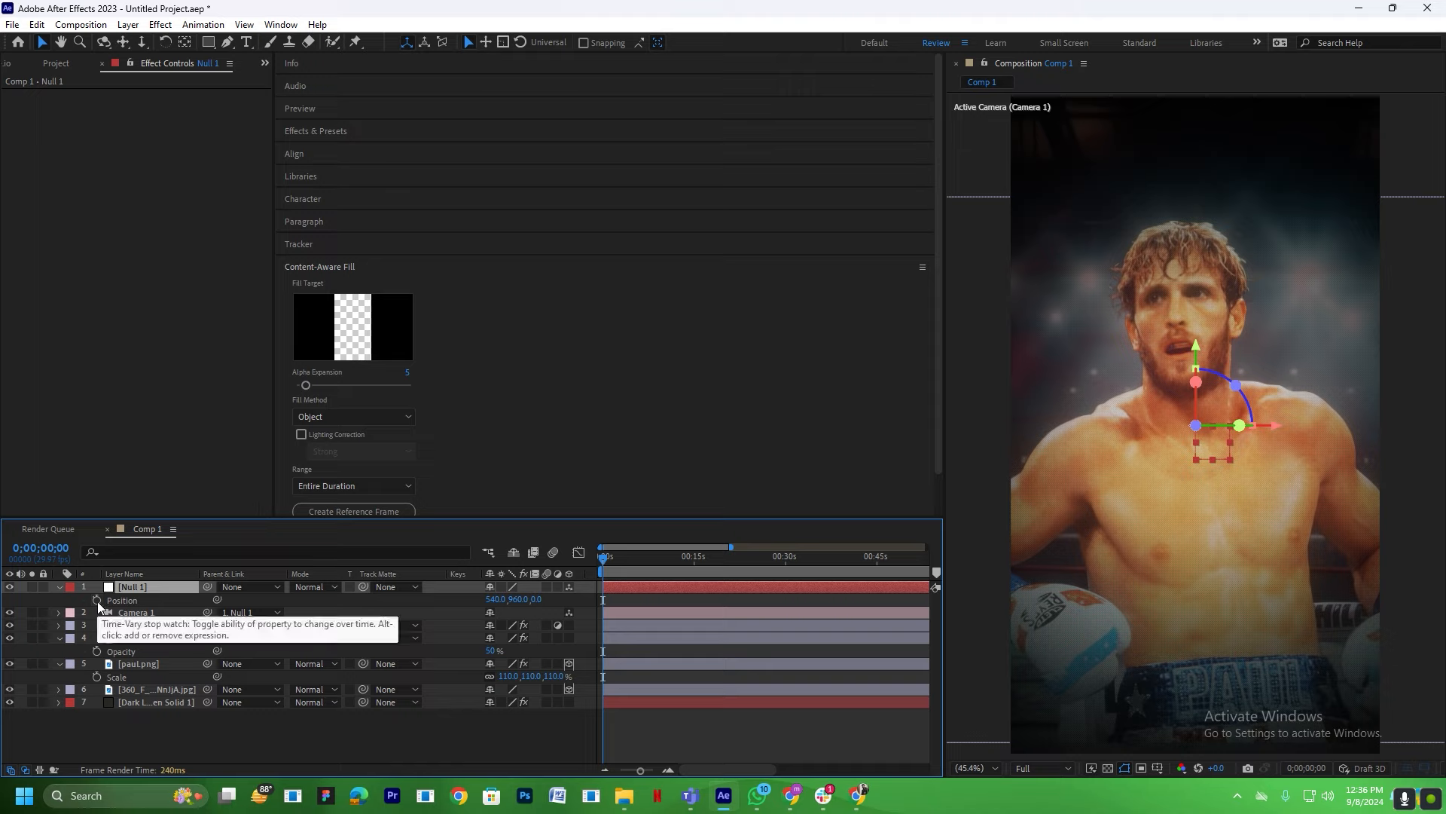
left_click(97, 600)
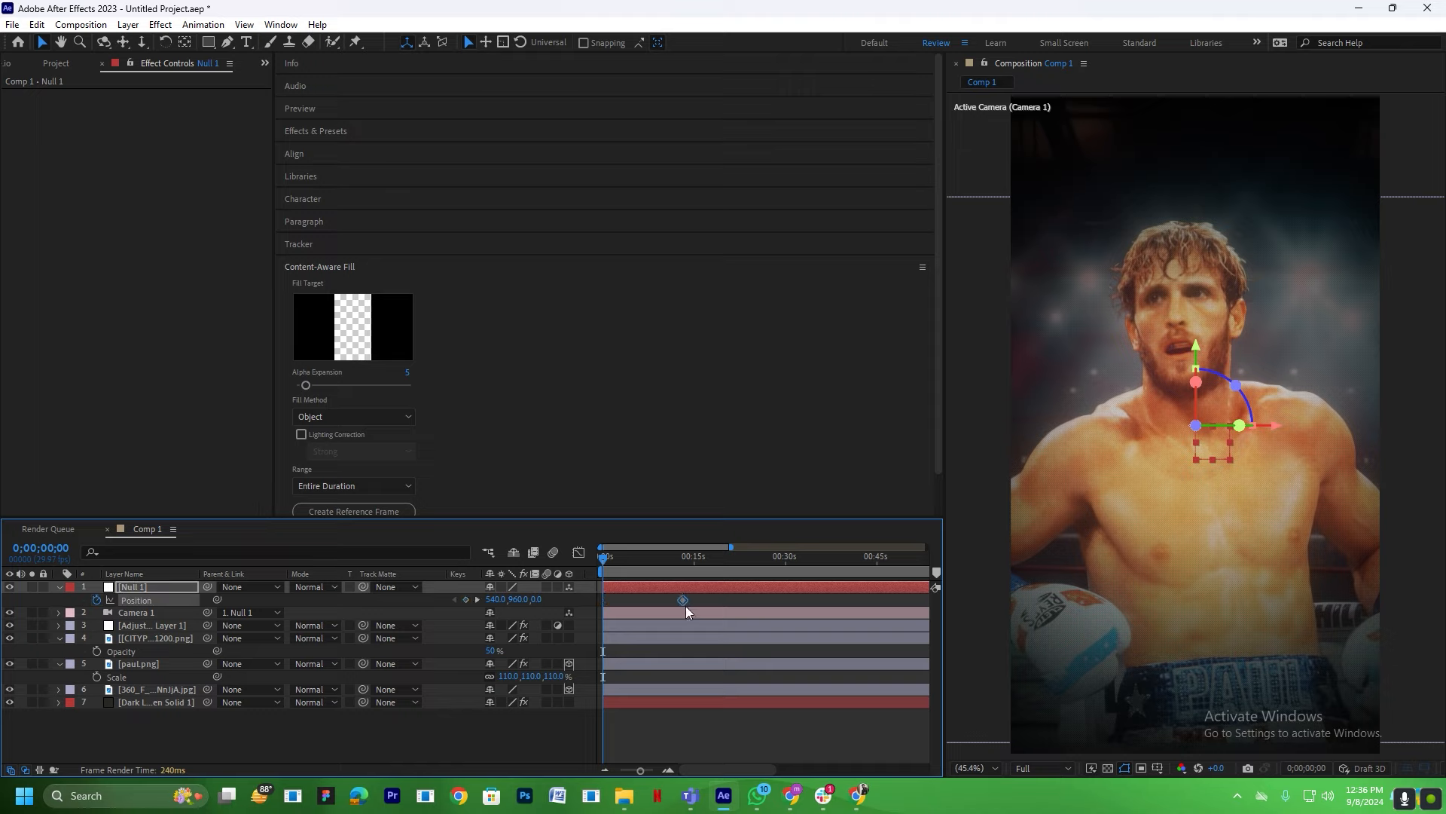
left_click(650, 603)
scroll(601, 612, "up", 1)
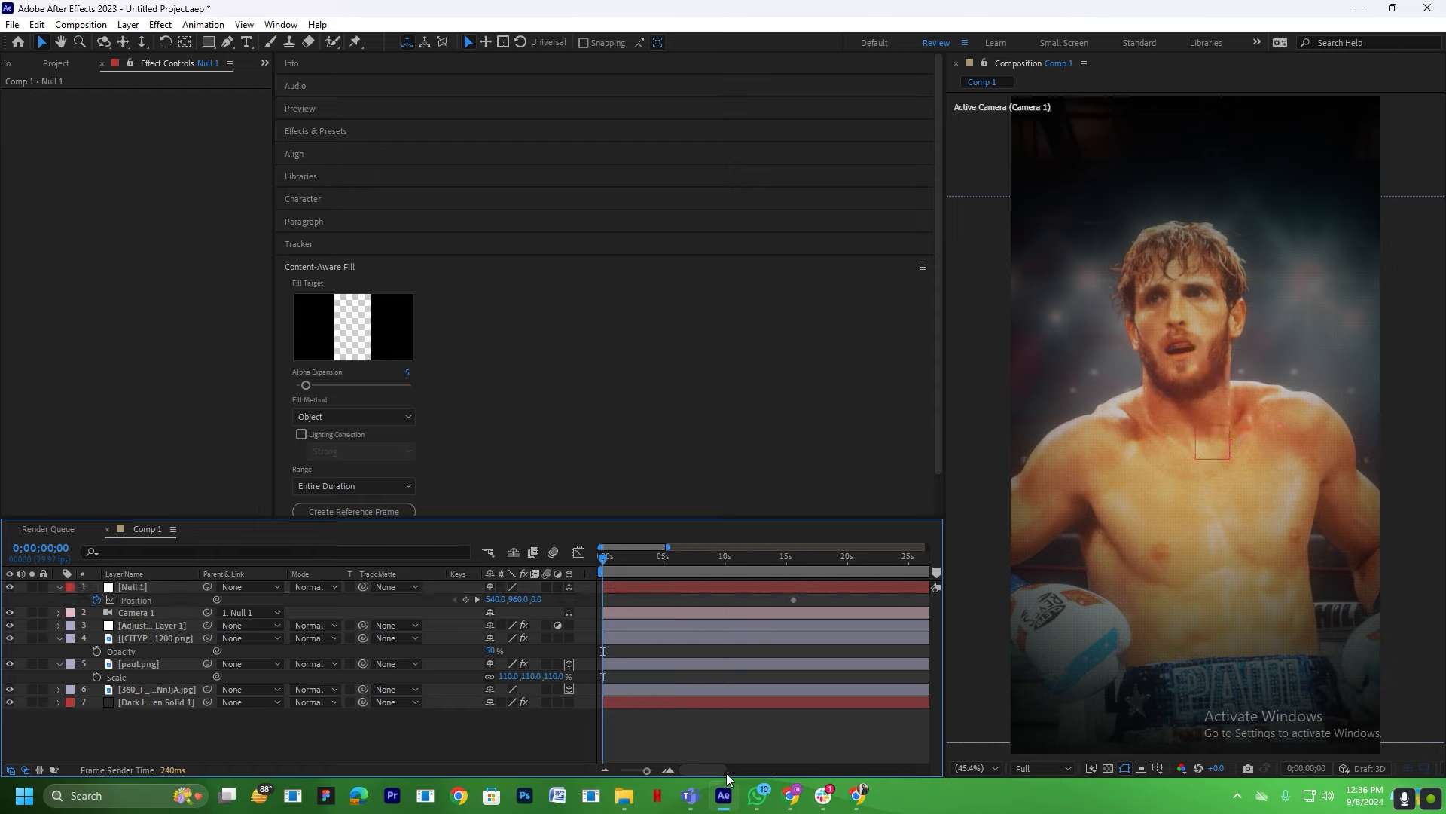
Set the null's Z position to -492 at the first frame and enlarge the ring background layer to 699%.
left_click(638, 587)
left_click_drag(535, 600, 190, 625)
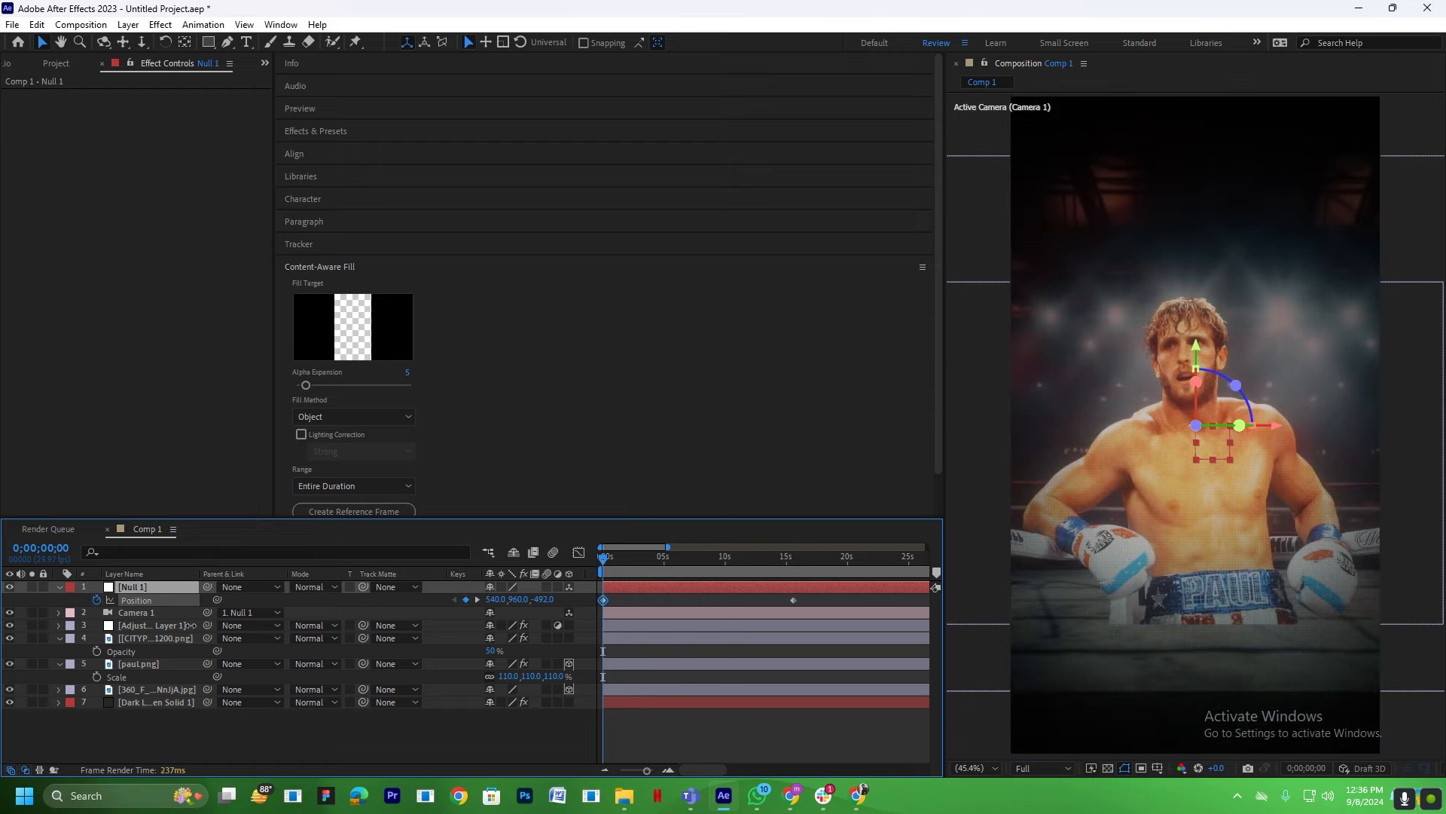
left_click(154, 664)
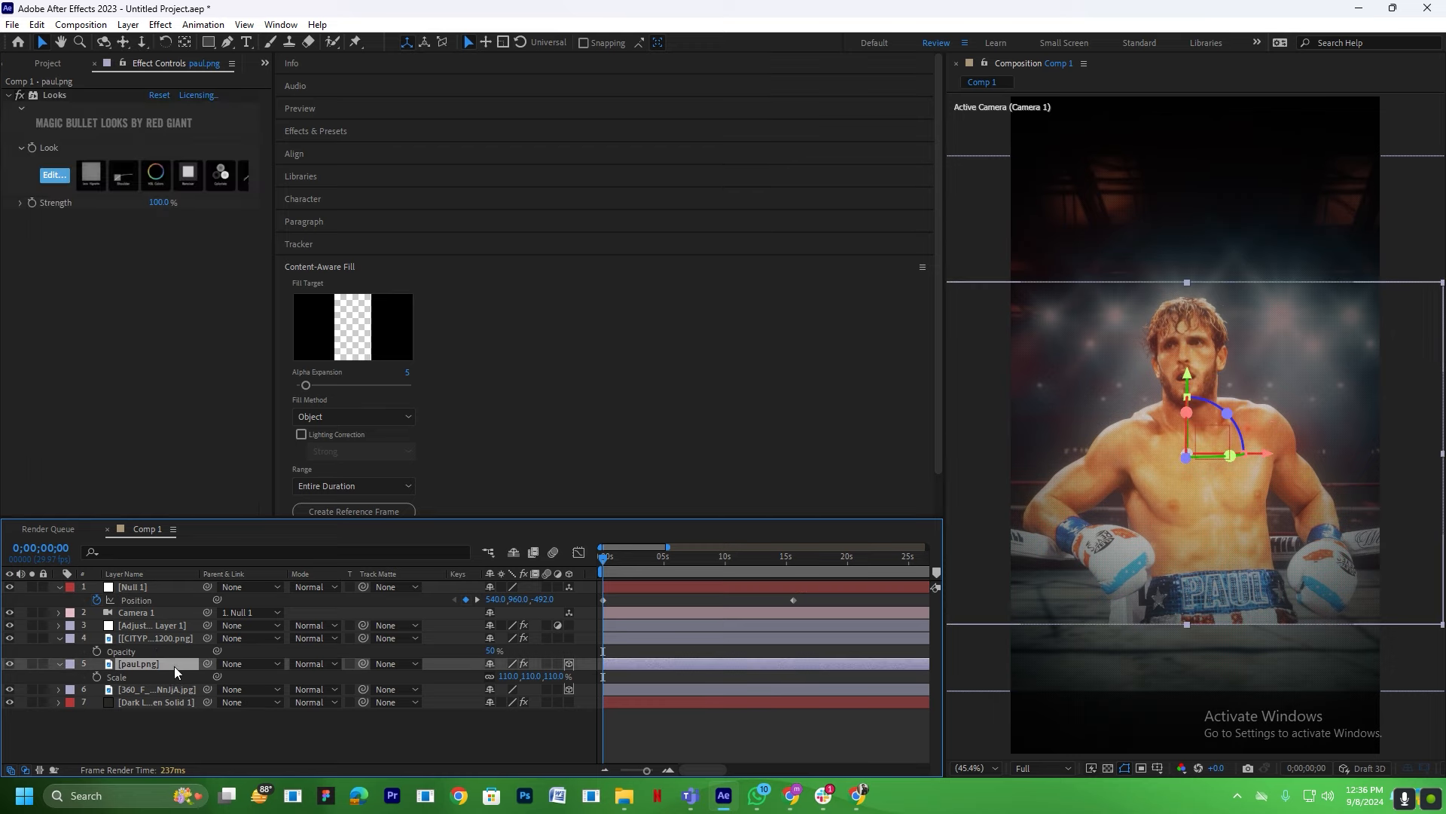
left_click(158, 689)
key("s")
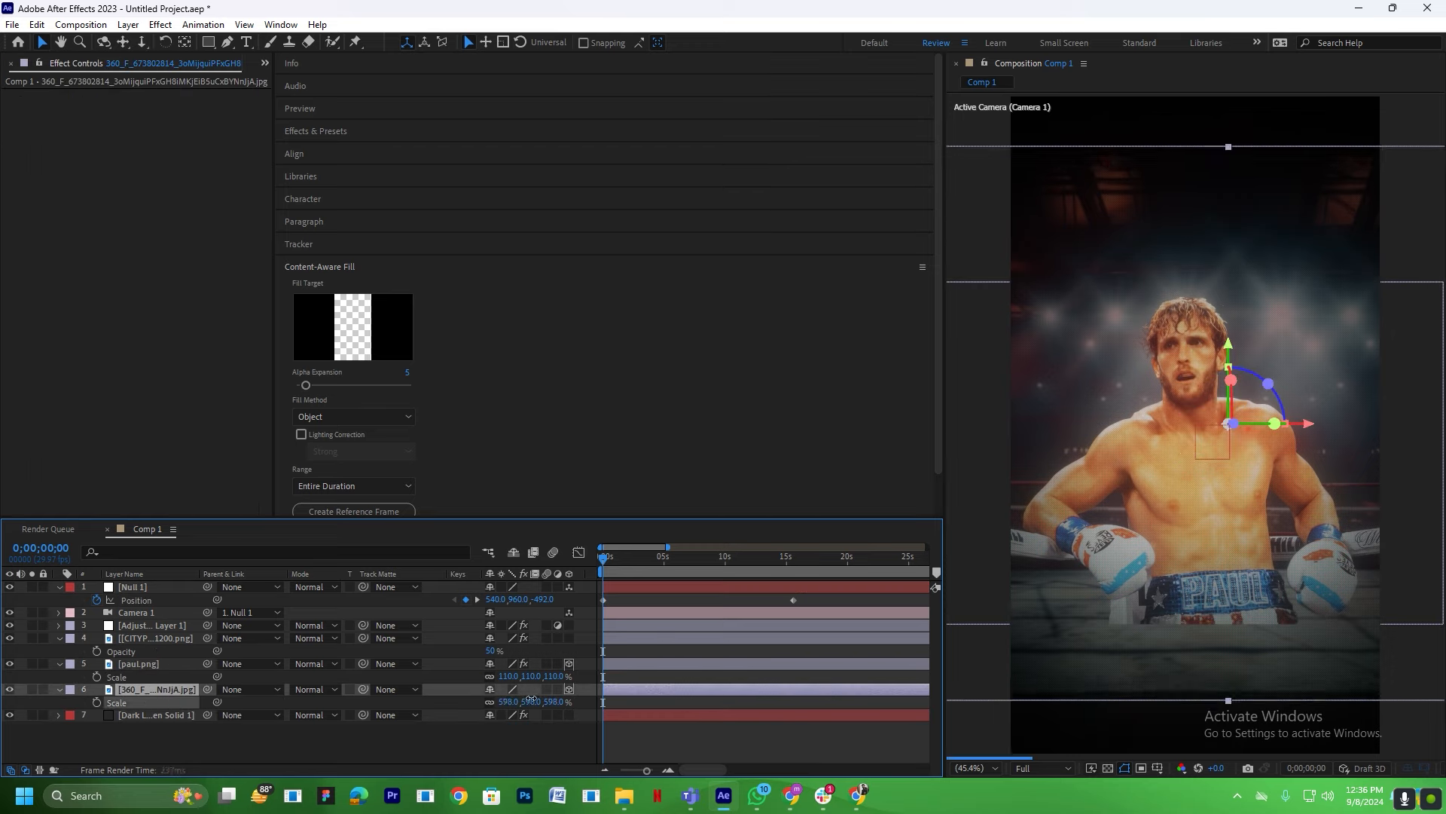
left_click_drag(557, 677, 591, 676)
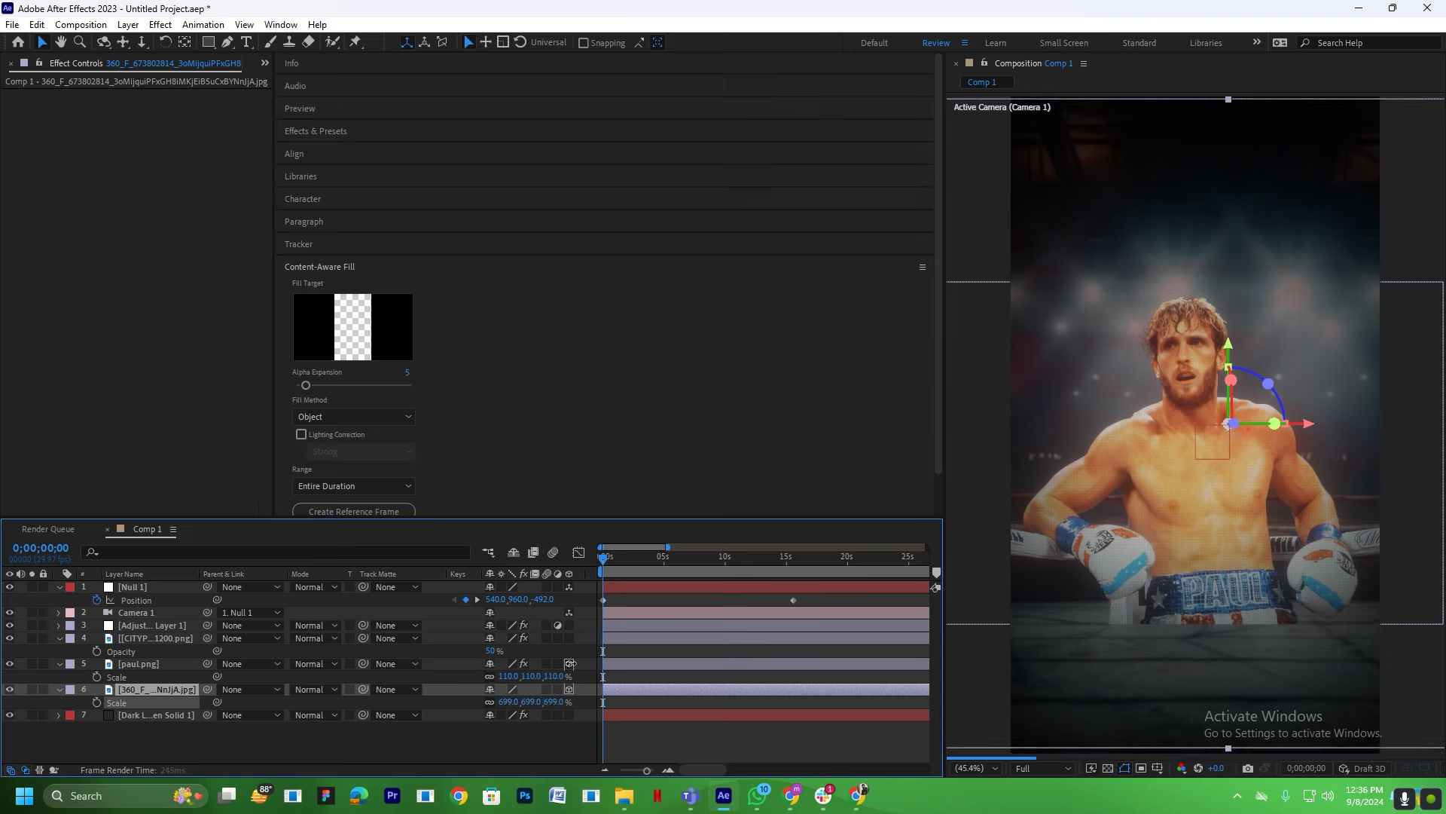
Scale the boxer layer to 117% and nudge it up, judging the fit at the null's end keyframe.
left_click(167, 668)
left_click_drag(518, 676, 1146, 605)
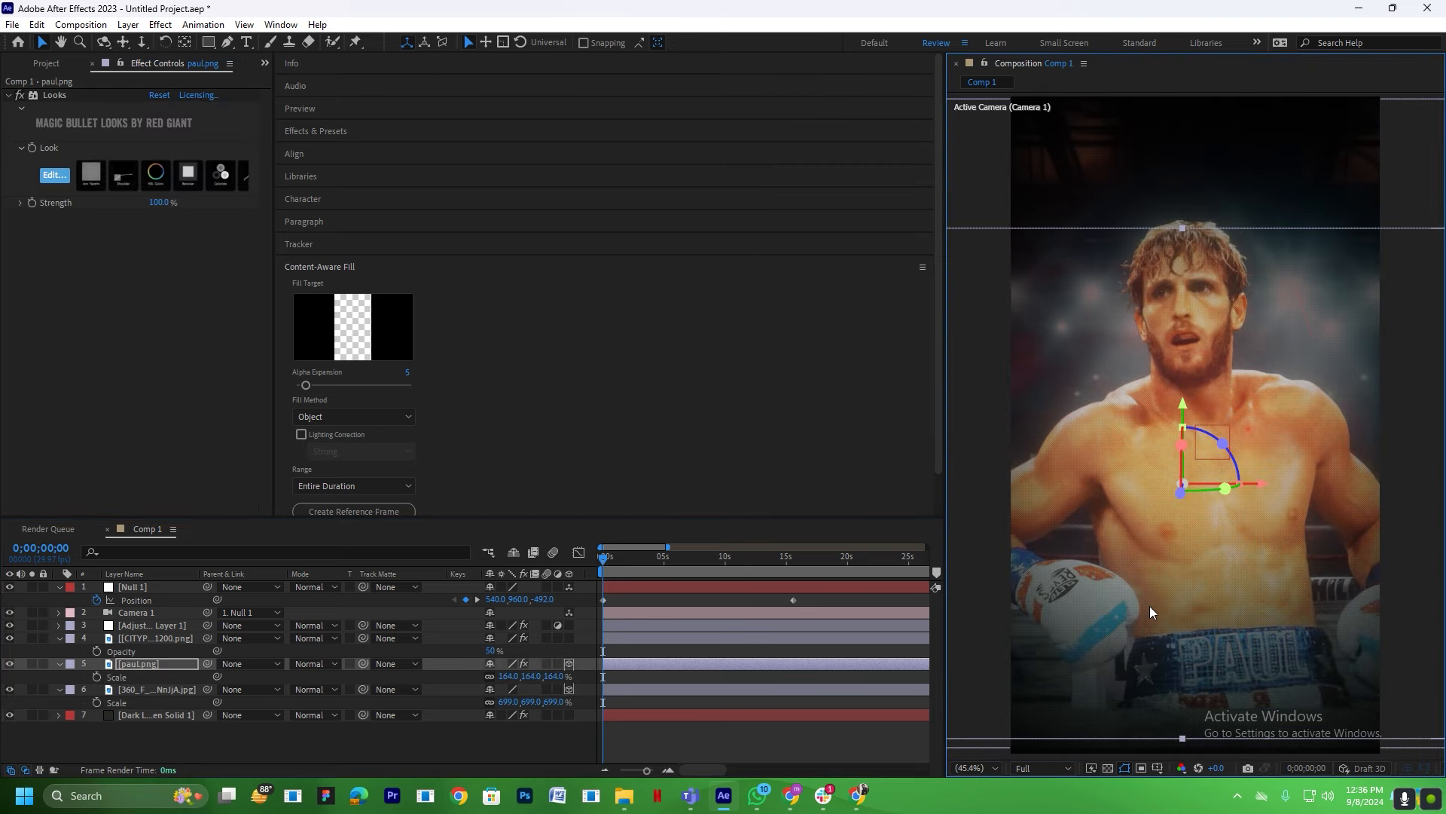
left_click_drag(605, 567, 797, 562)
left_click_drag(513, 678, 543, 684)
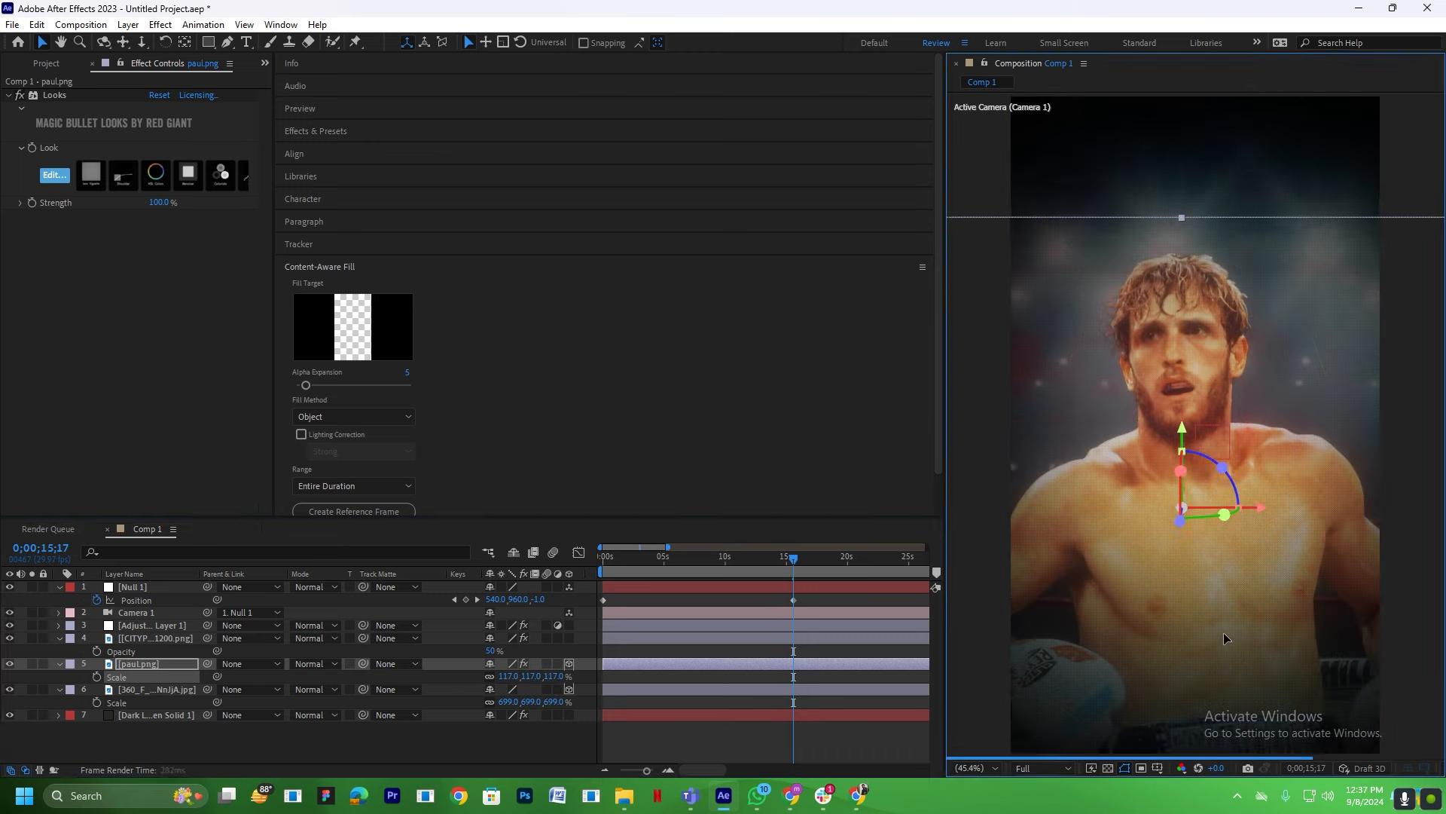
left_click_drag(1223, 637, 1223, 624)
Keyframe the boxer's position to rise from Y 2245.7 at the first frame to its current place at about 9 seconds.
left_click(602, 561)
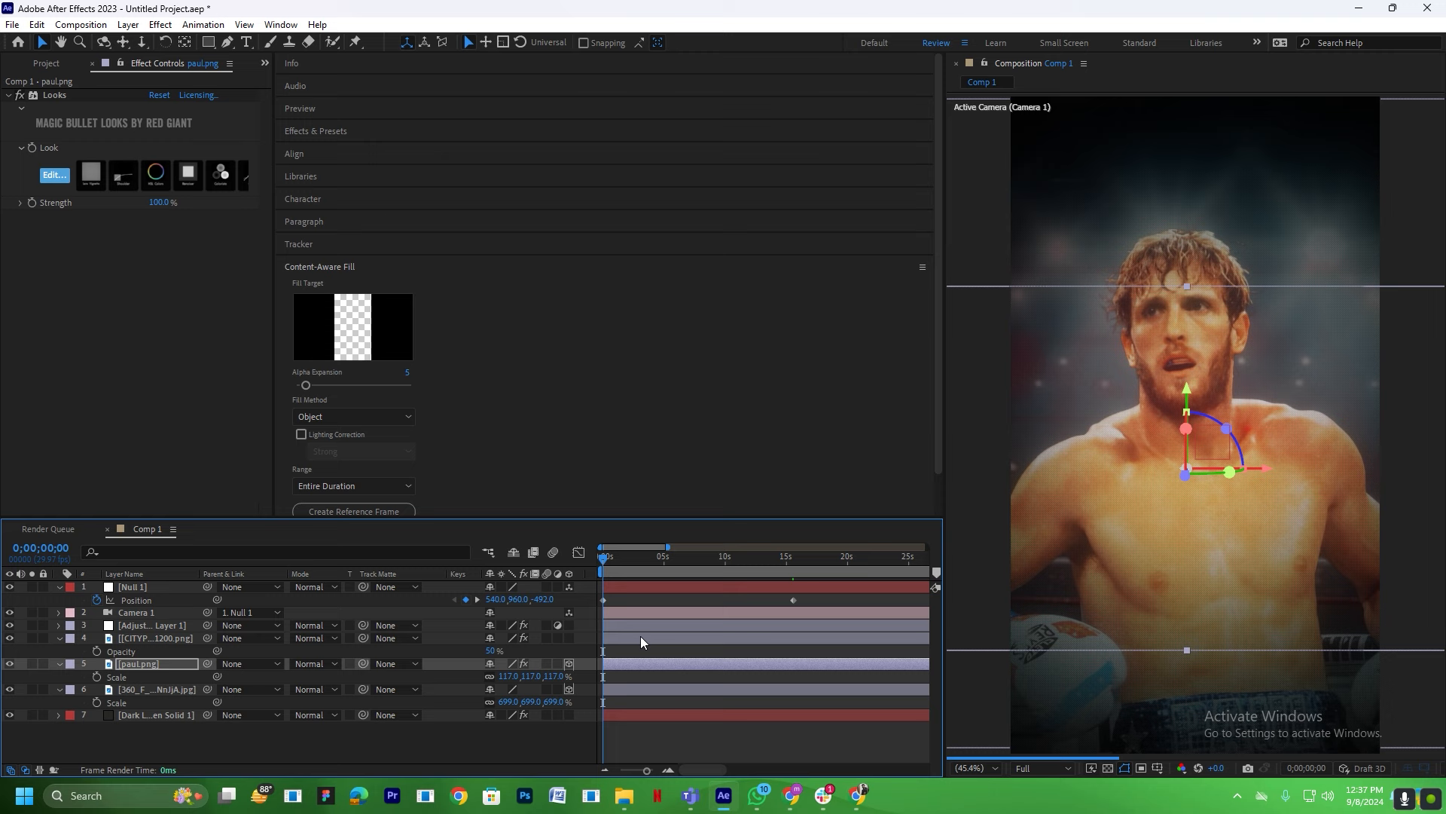
key("p")
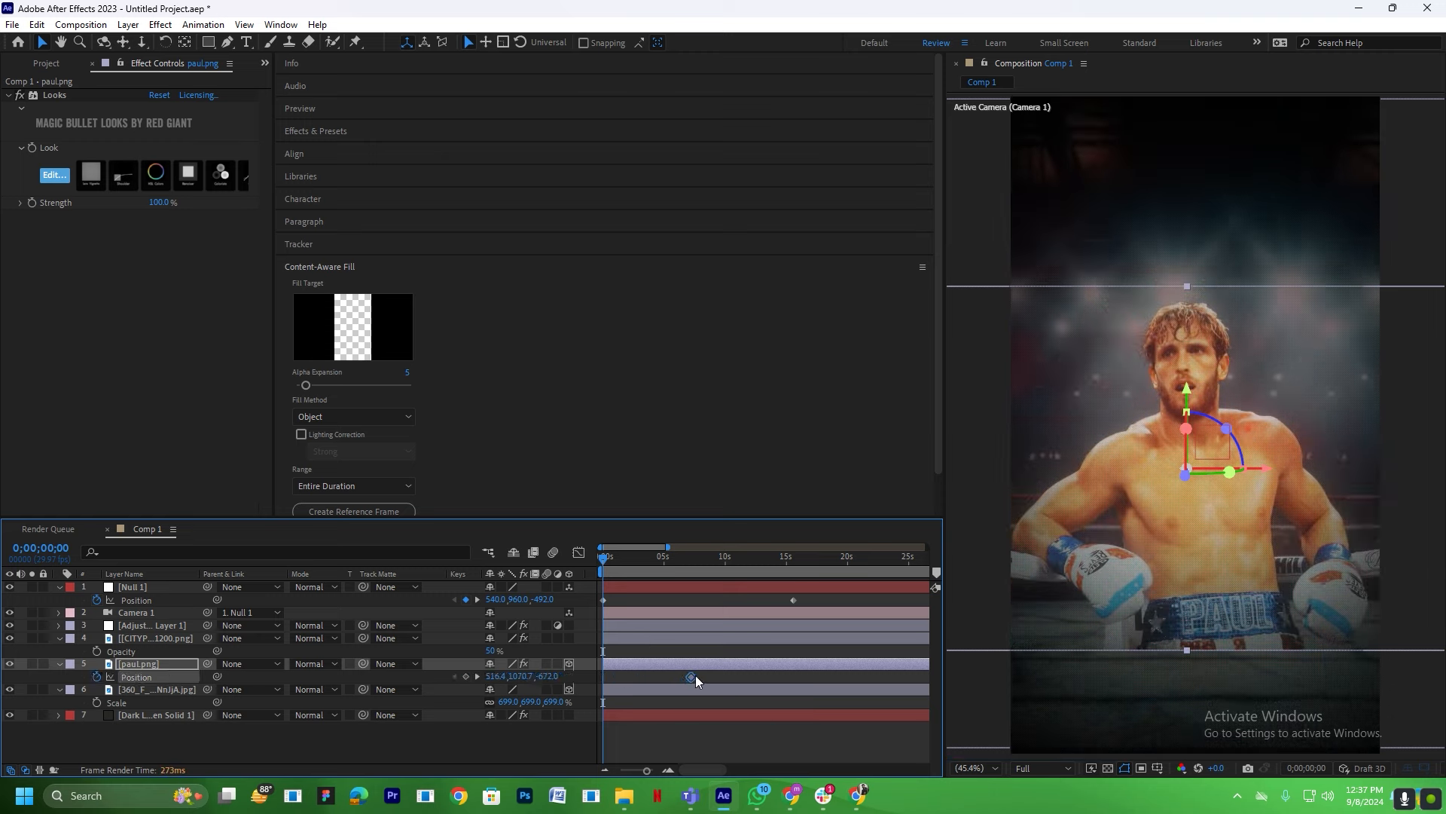
left_click_drag(694, 675, 719, 671)
left_click_drag(525, 676, 1371, 712)
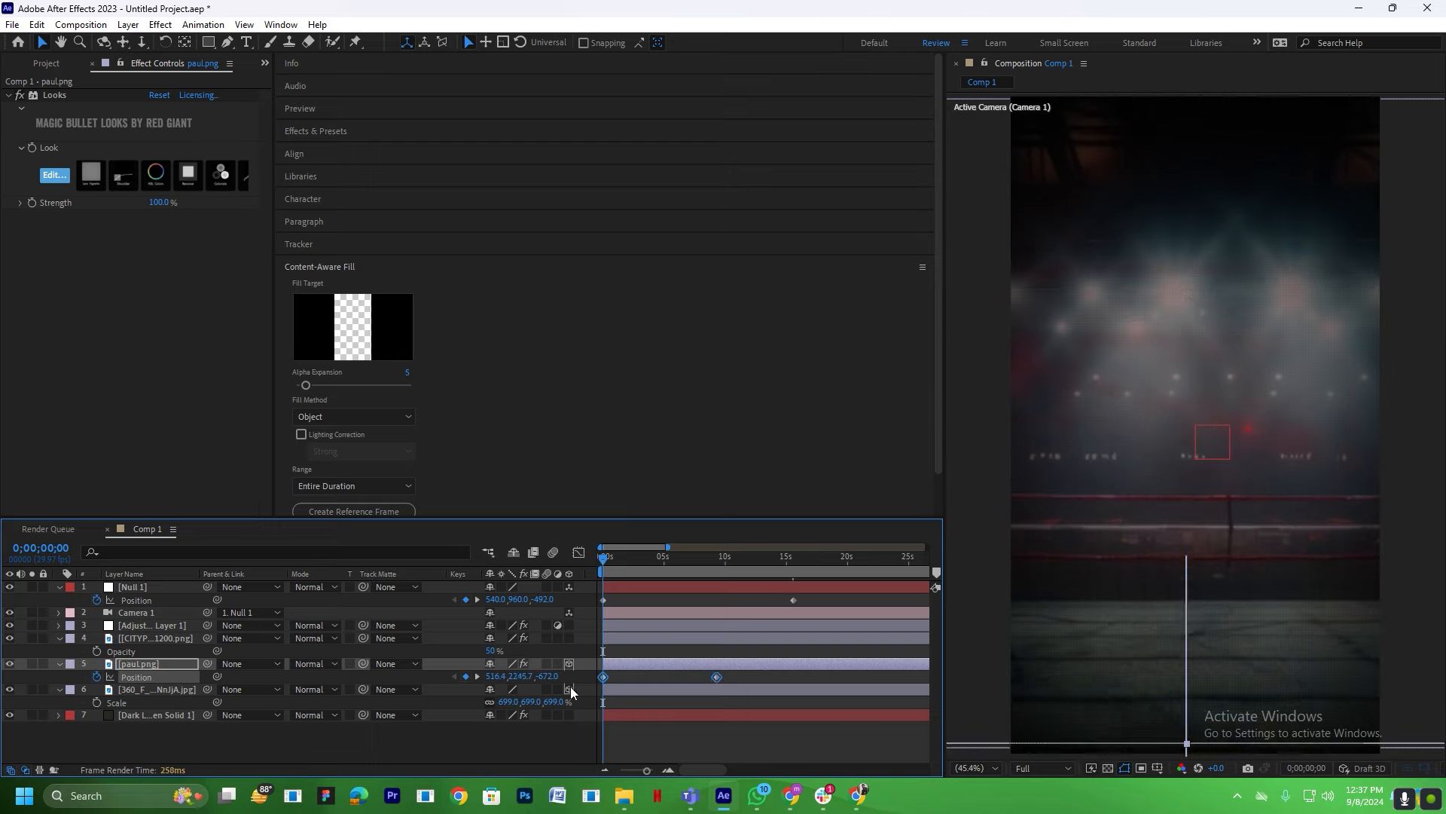
Ease both boxer position keyframes and reshape the speed graph into an early peak with a long slowdown.
left_click(656, 606)
left_click_drag(758, 680, 595, 670)
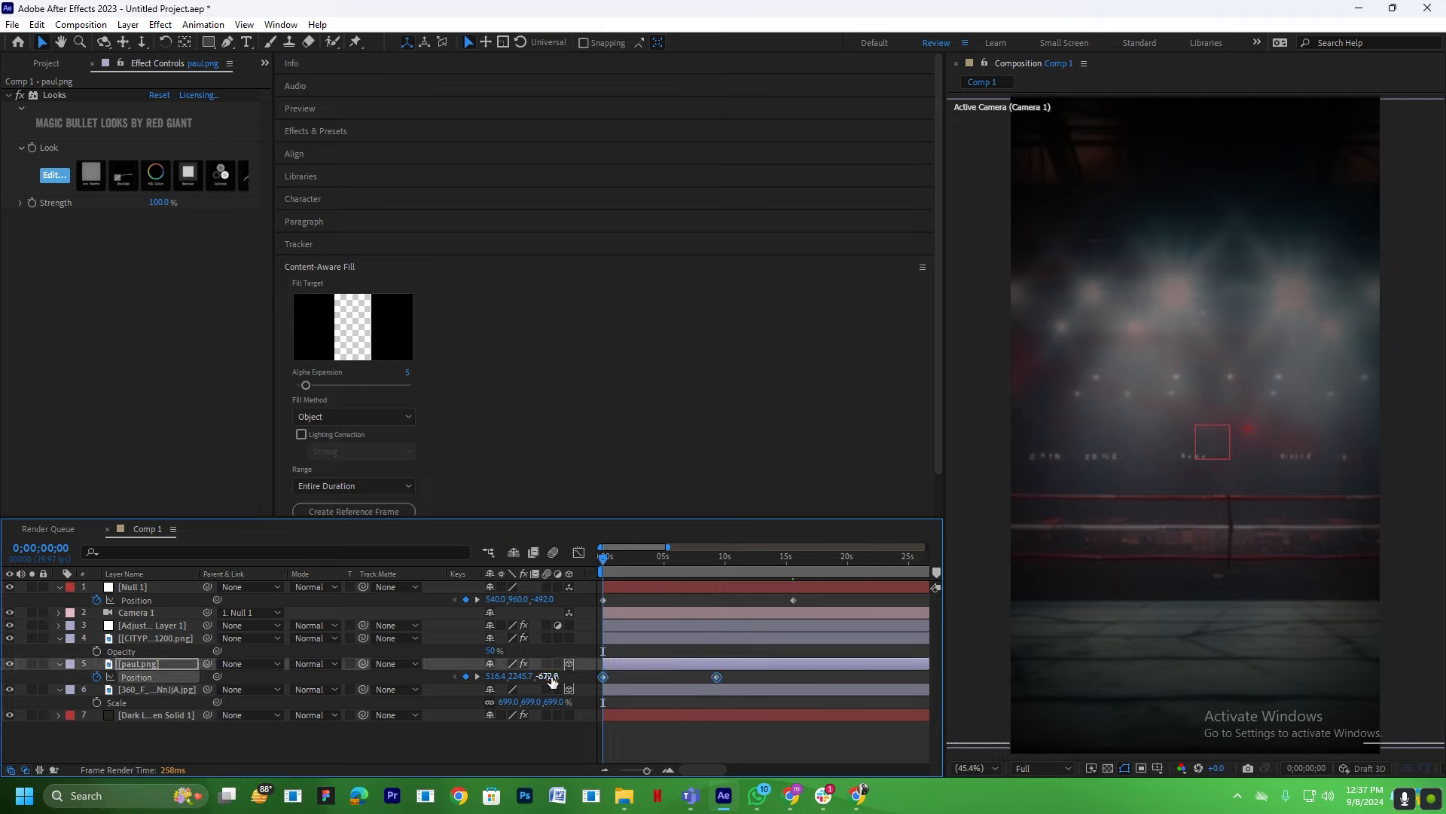
left_click(578, 553)
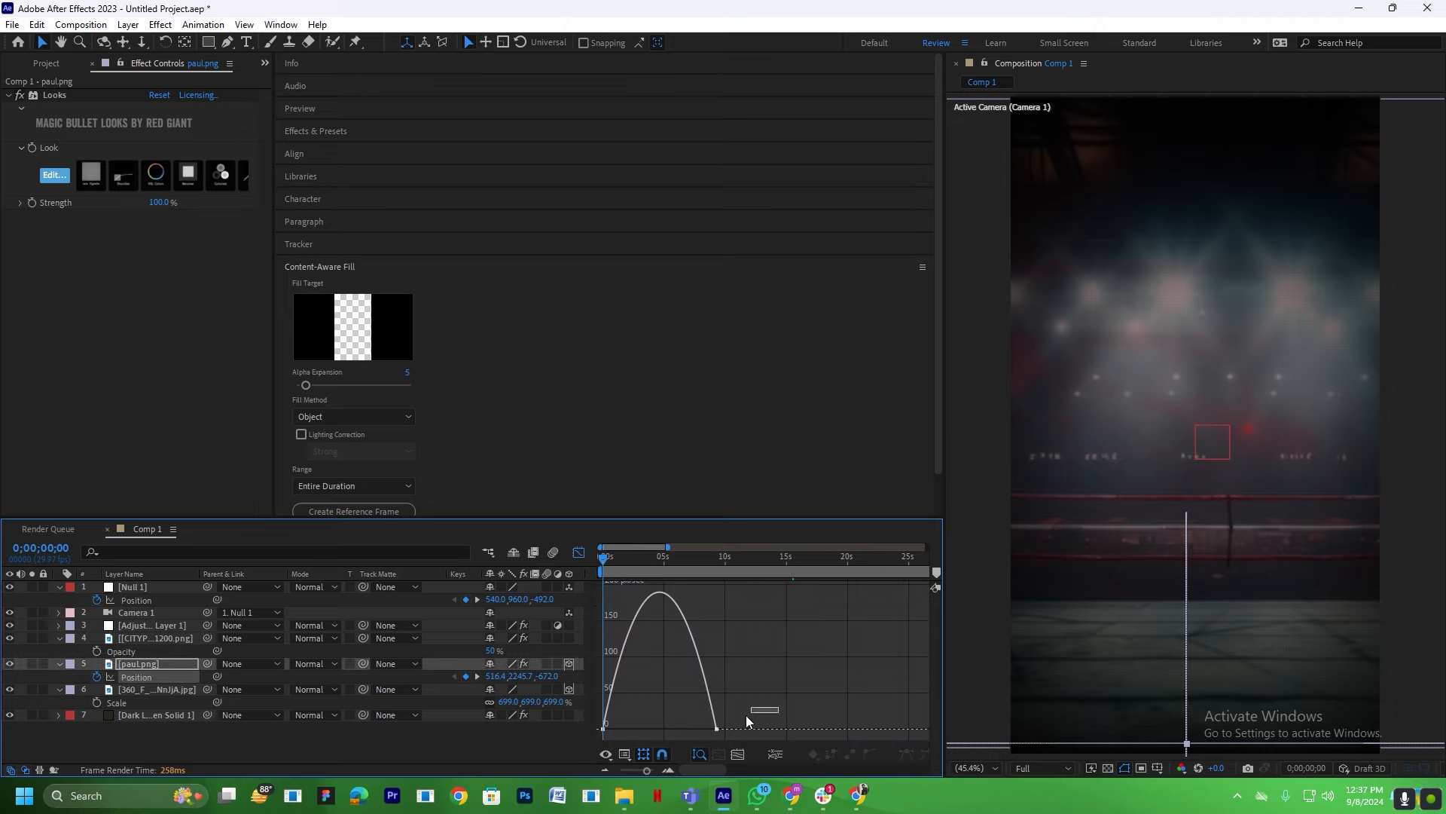
left_click_drag(696, 729, 643, 729)
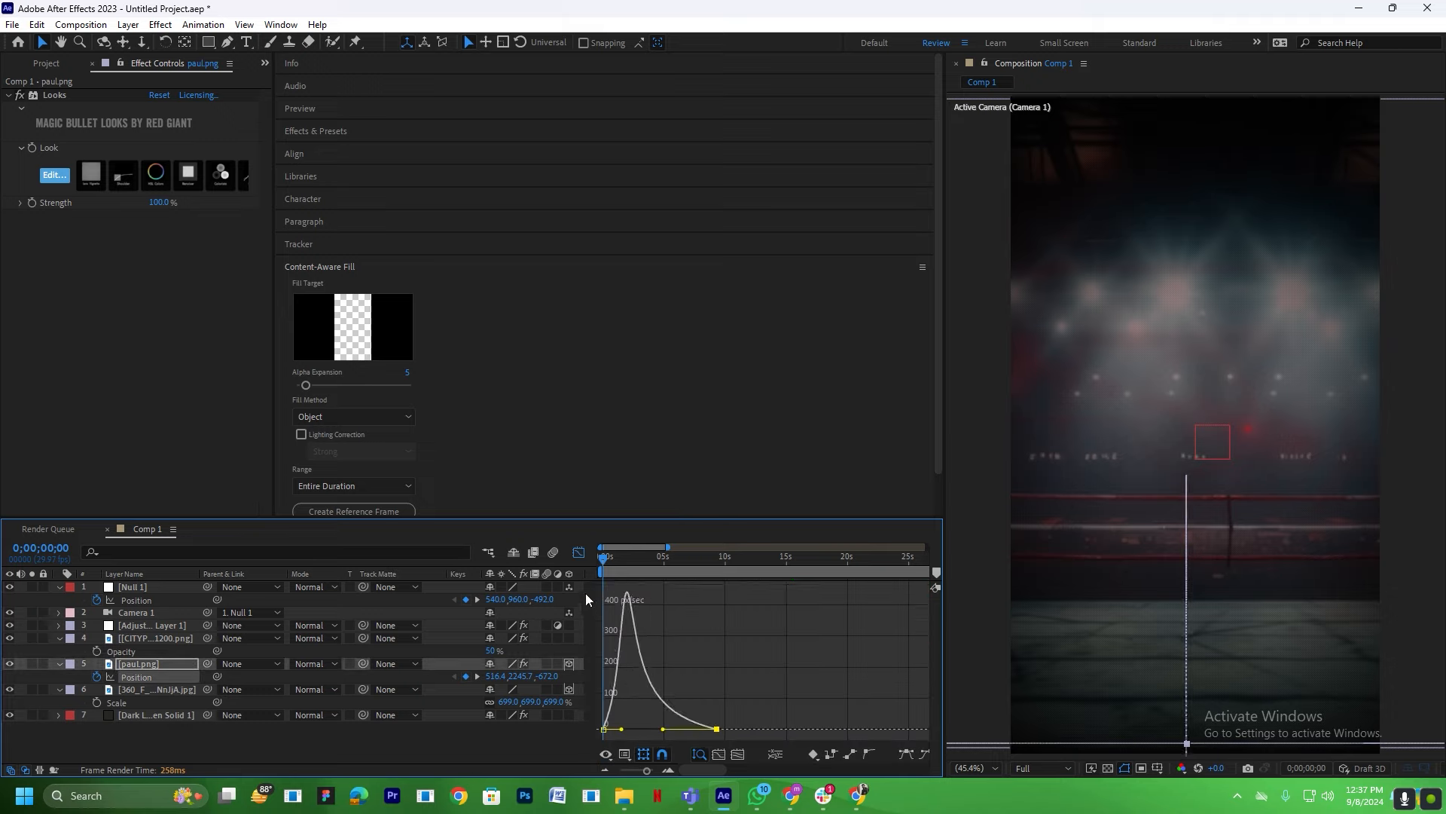
left_click(578, 552)
Move the null's end position keyframe to about 10.5 seconds and ease its motion with an early peak in the speed graph.
left_click(778, 601)
left_click_drag(793, 600, 733, 612)
left_click_drag(762, 613, 592, 600)
left_click(578, 552)
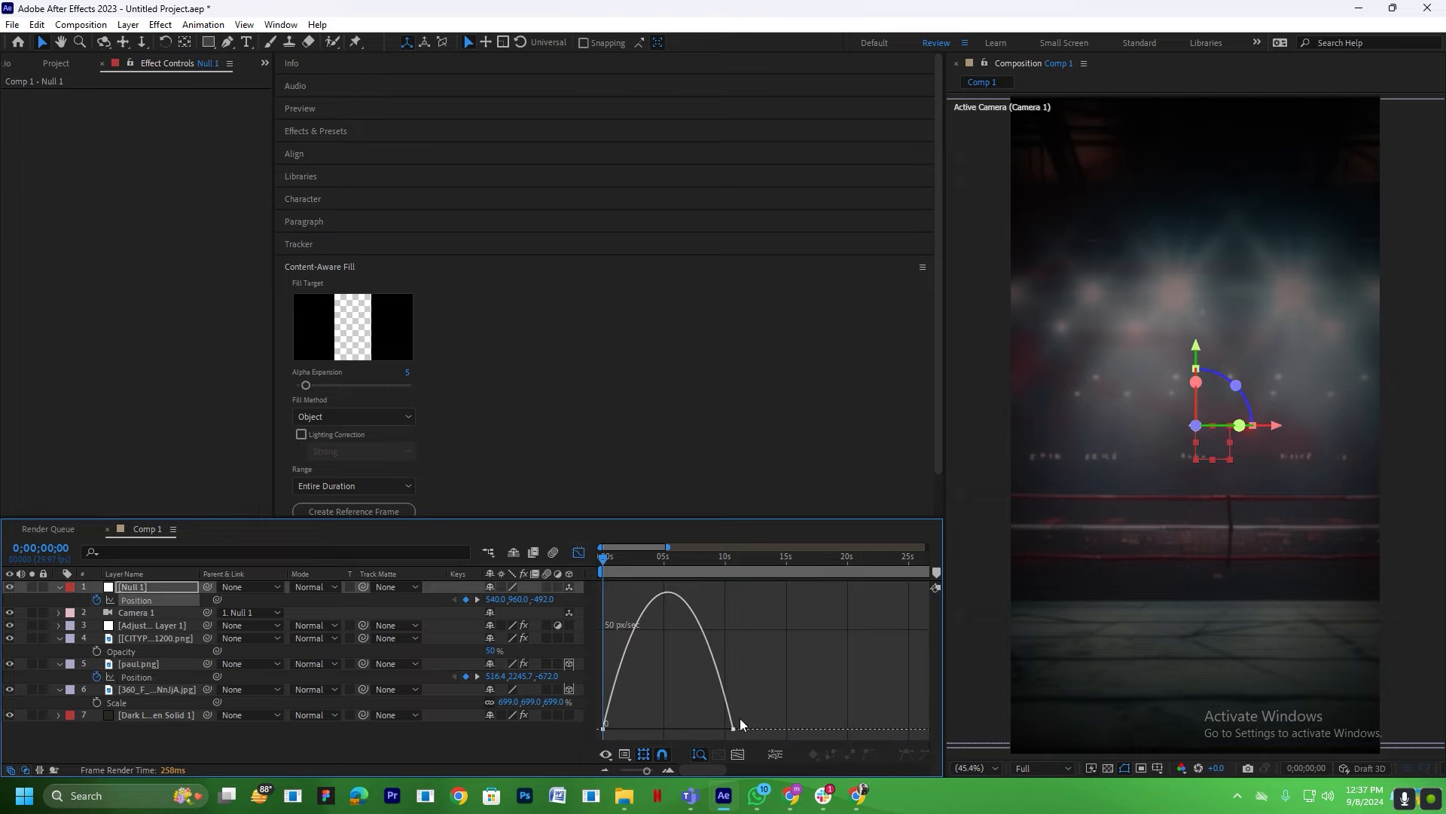
left_click_drag(711, 729, 657, 729)
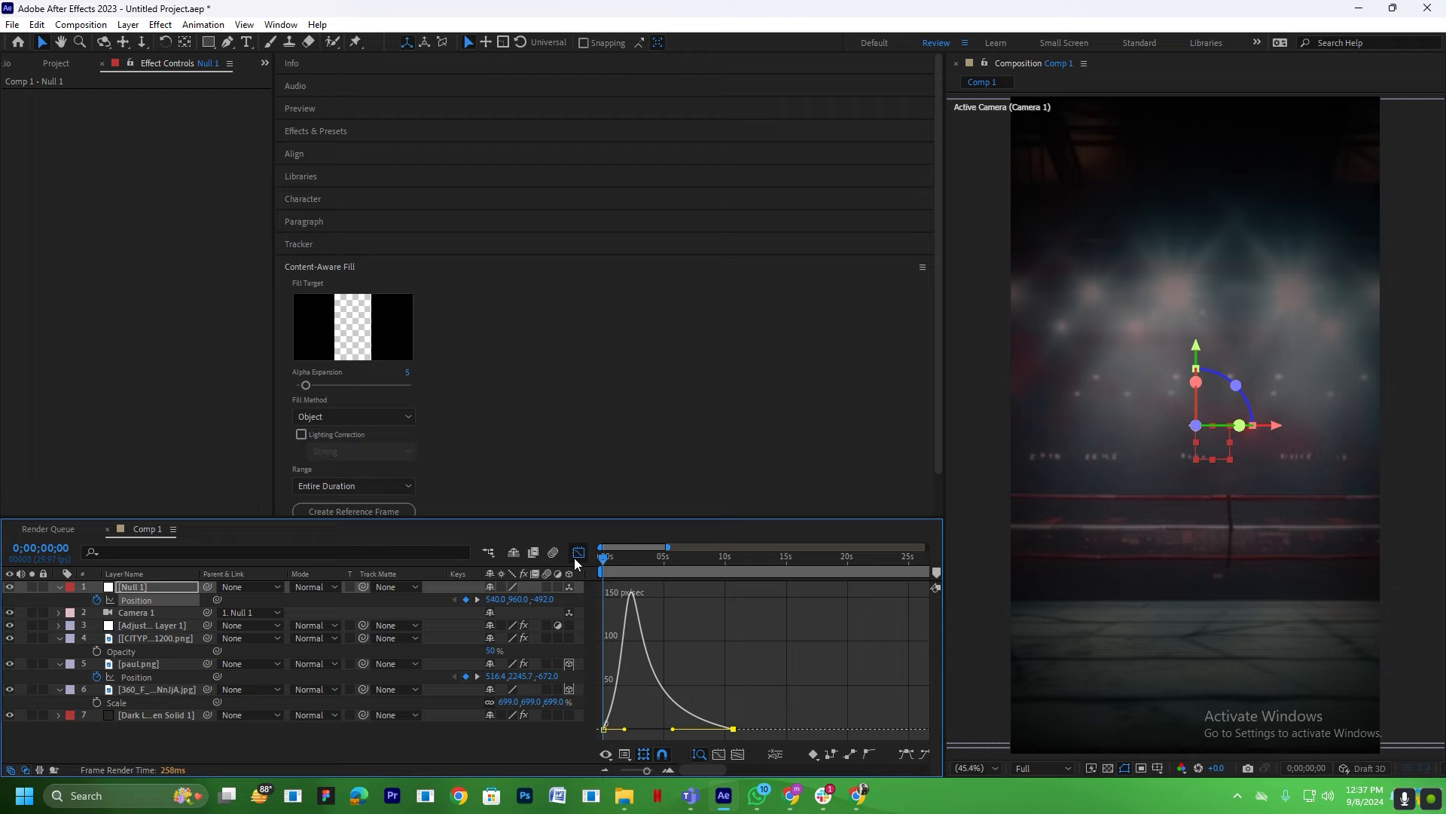
left_click(578, 552)
Play the opening of the animation to check the speed of the boxer and camera moves.
left_click(626, 598)
key("space")
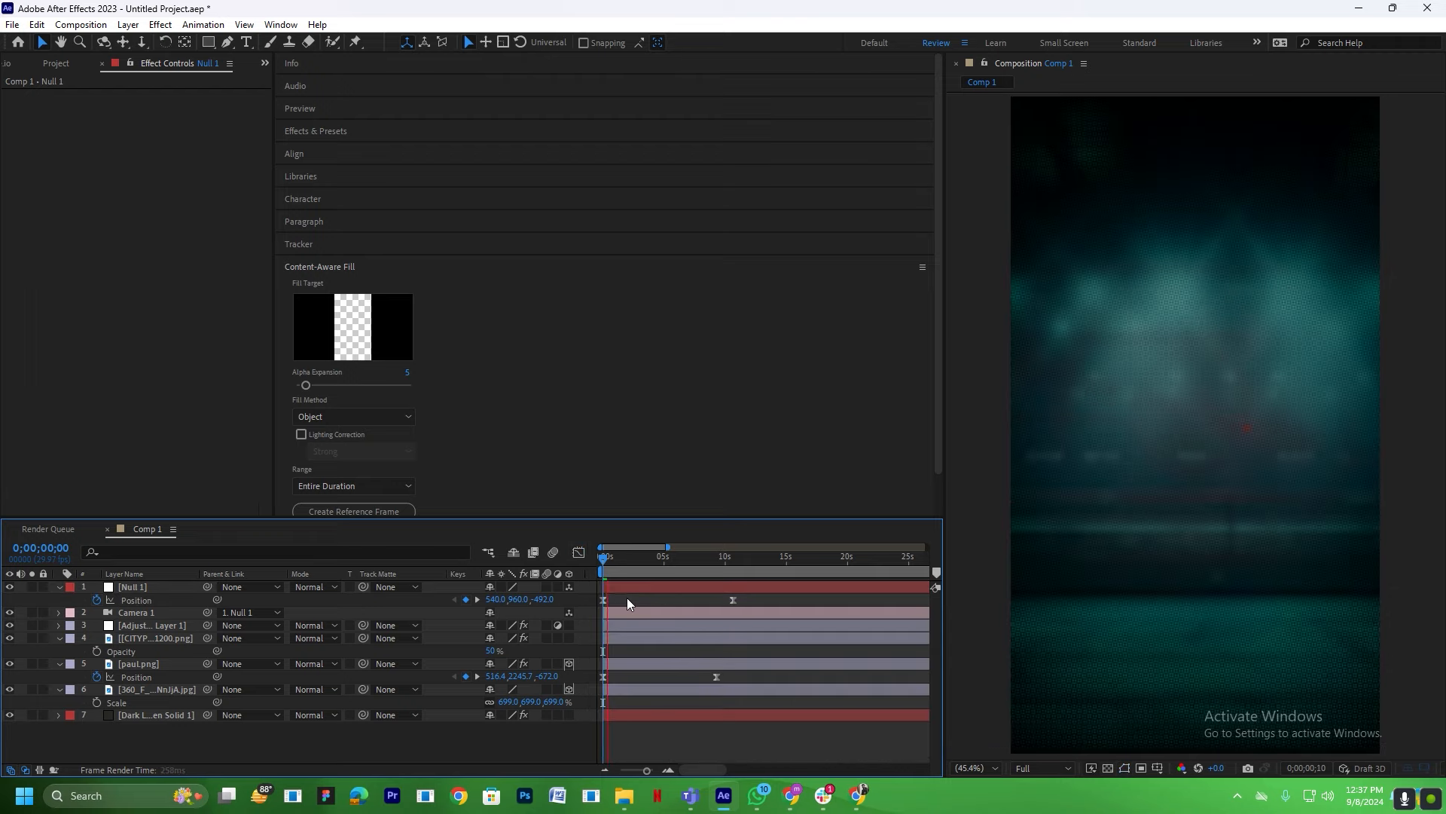
key("space")
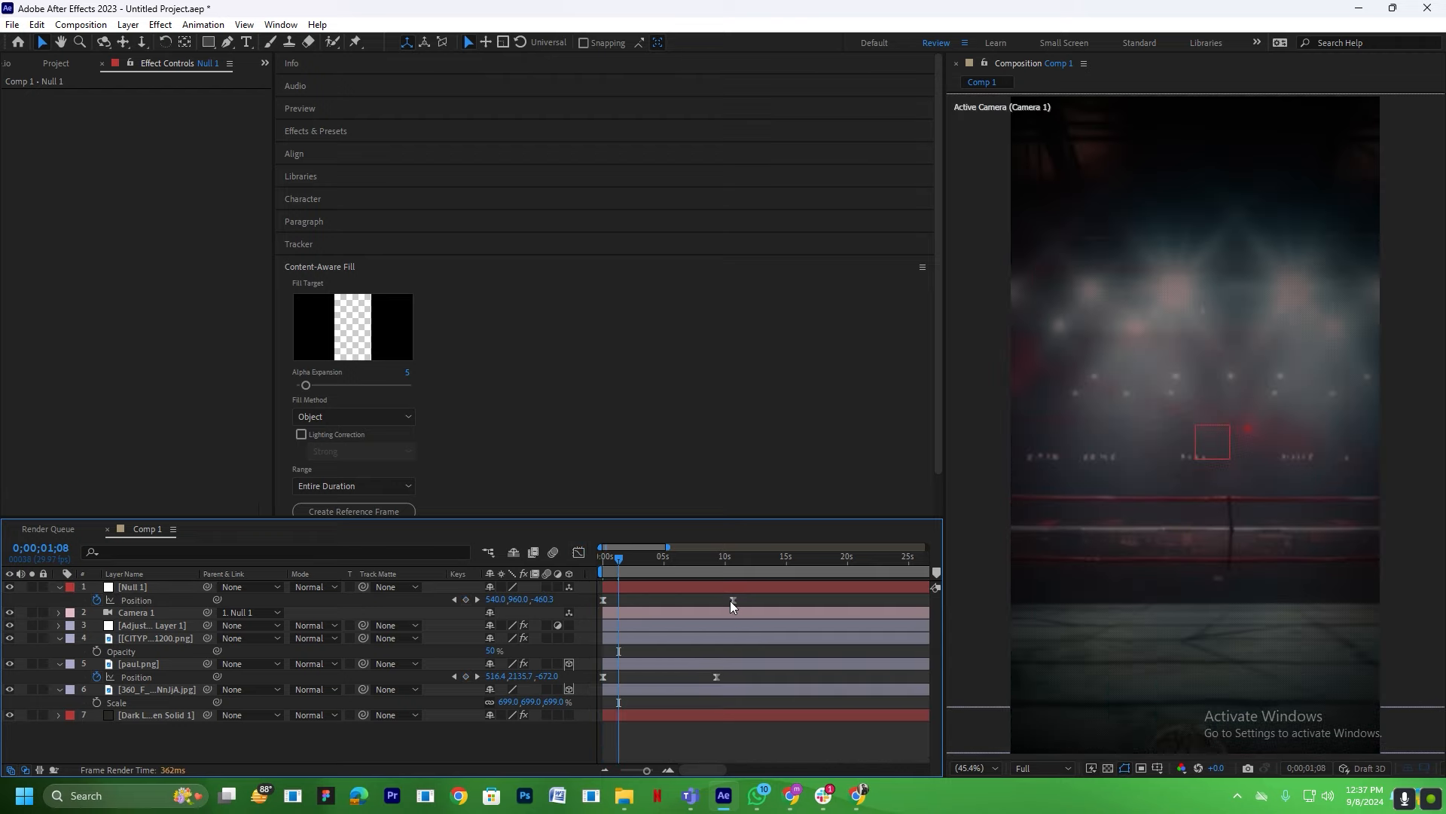
Shorten the camera null and boxer moves so both end position keyframes sit at about 2 seconds, previewing the timing.
left_click_drag(731, 601, 653, 603)
left_click_drag(716, 677, 643, 682)
key("equal")
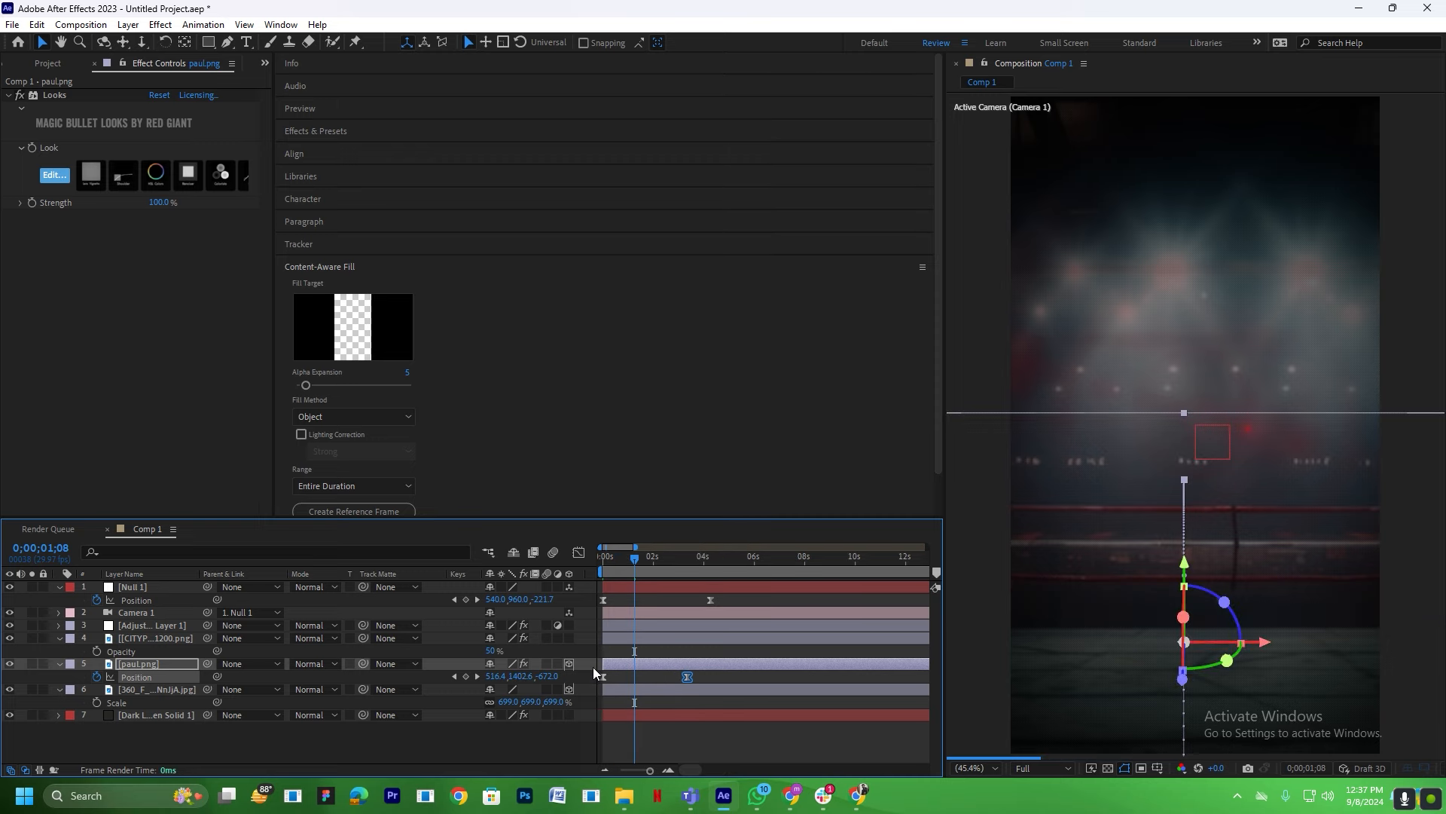
left_click_drag(708, 600, 688, 600)
key("Home")
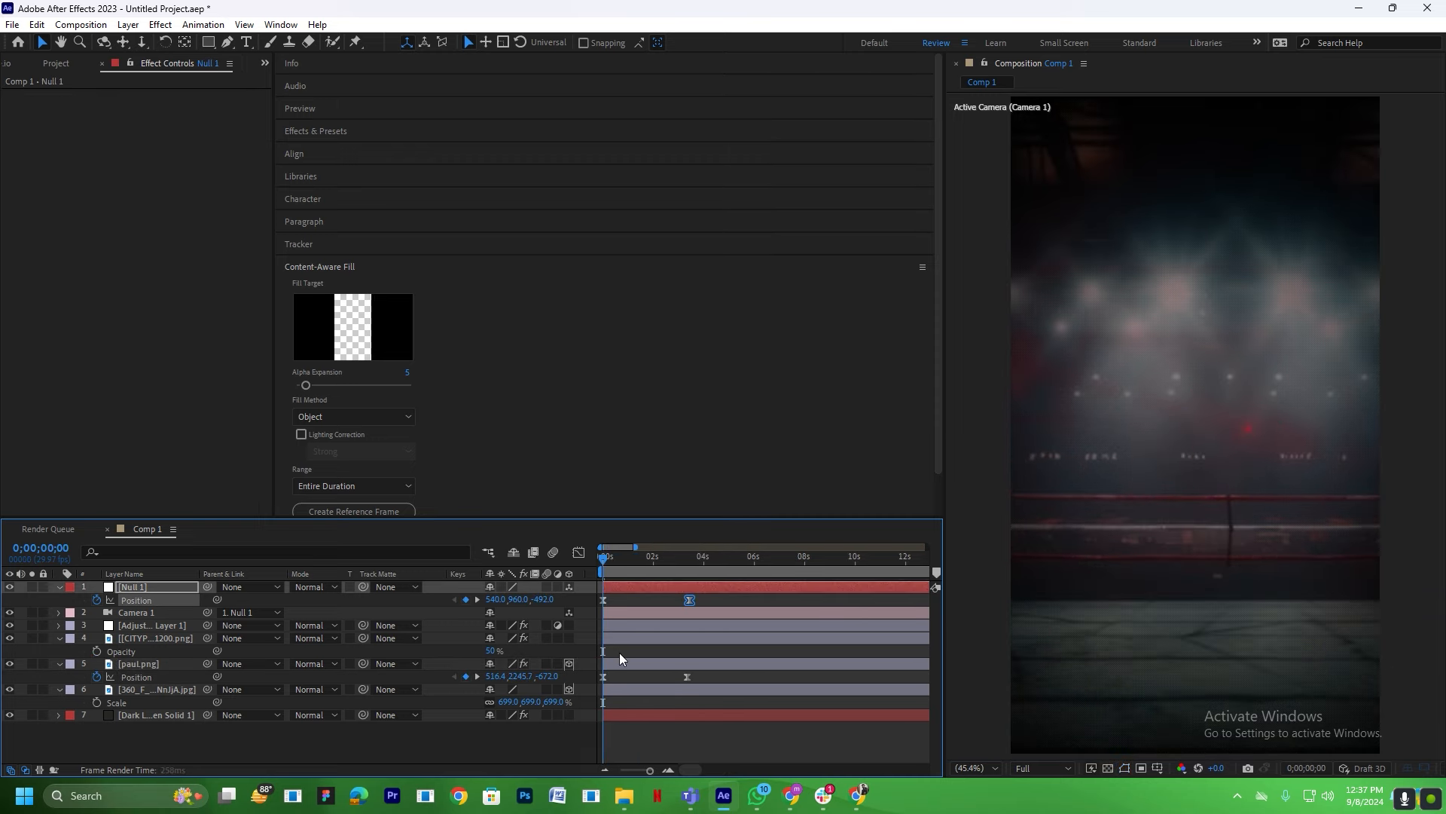
key("space")
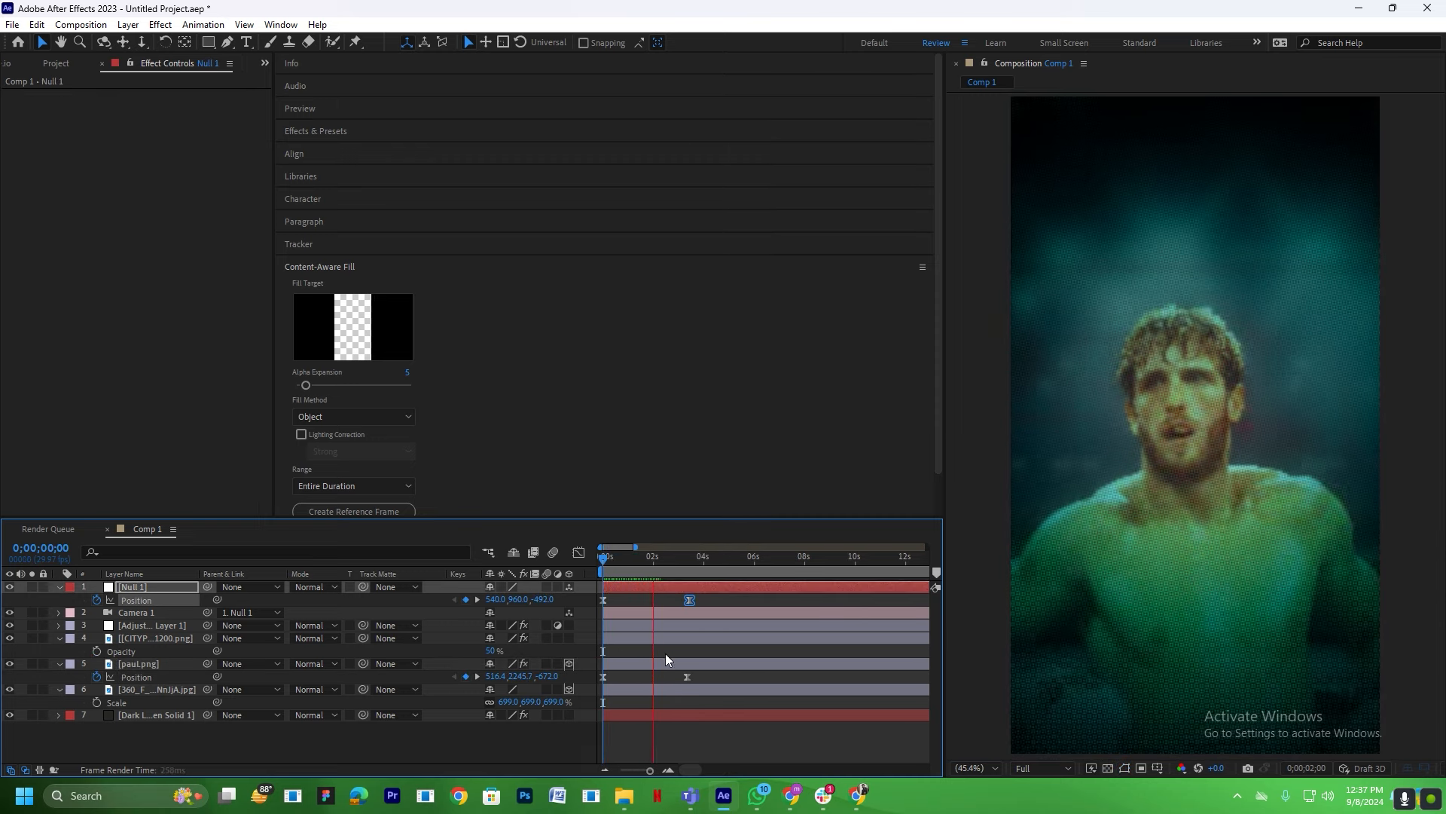
key("space")
key("equal")
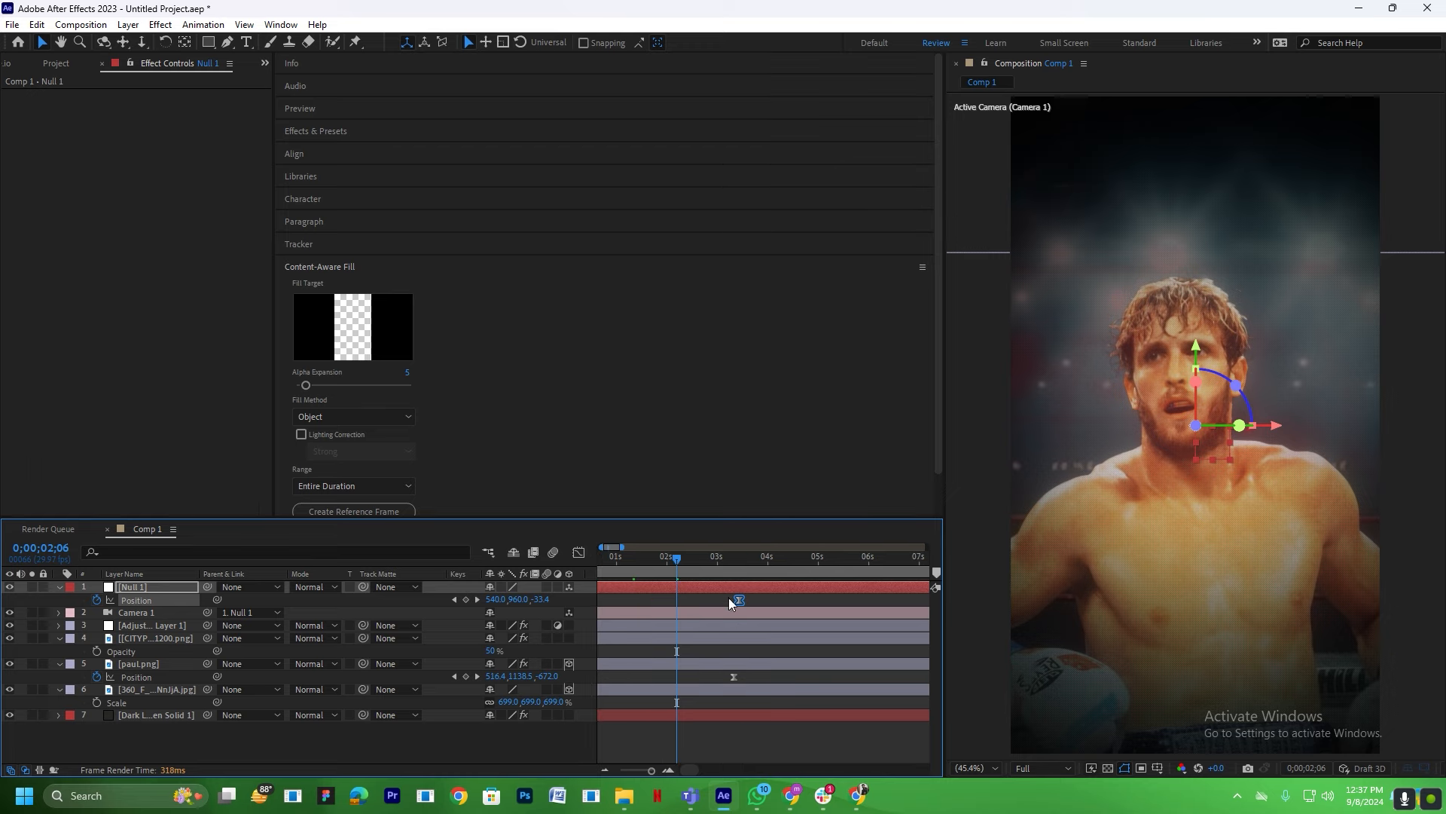
left_click_drag(729, 598, 693, 600)
left_click_drag(733, 677, 667, 677)
key("Home")
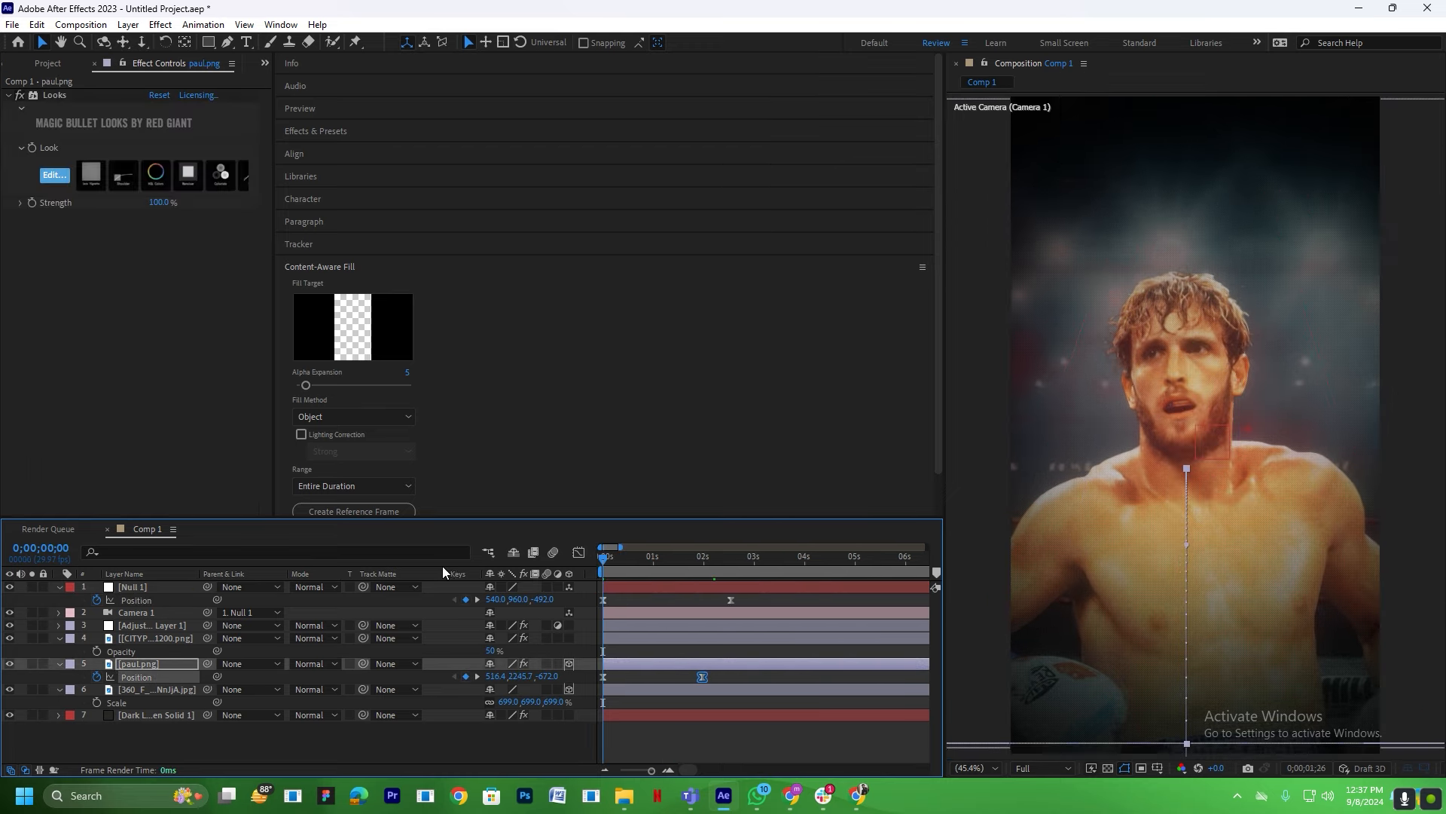
left_click_drag(732, 599, 697, 599)
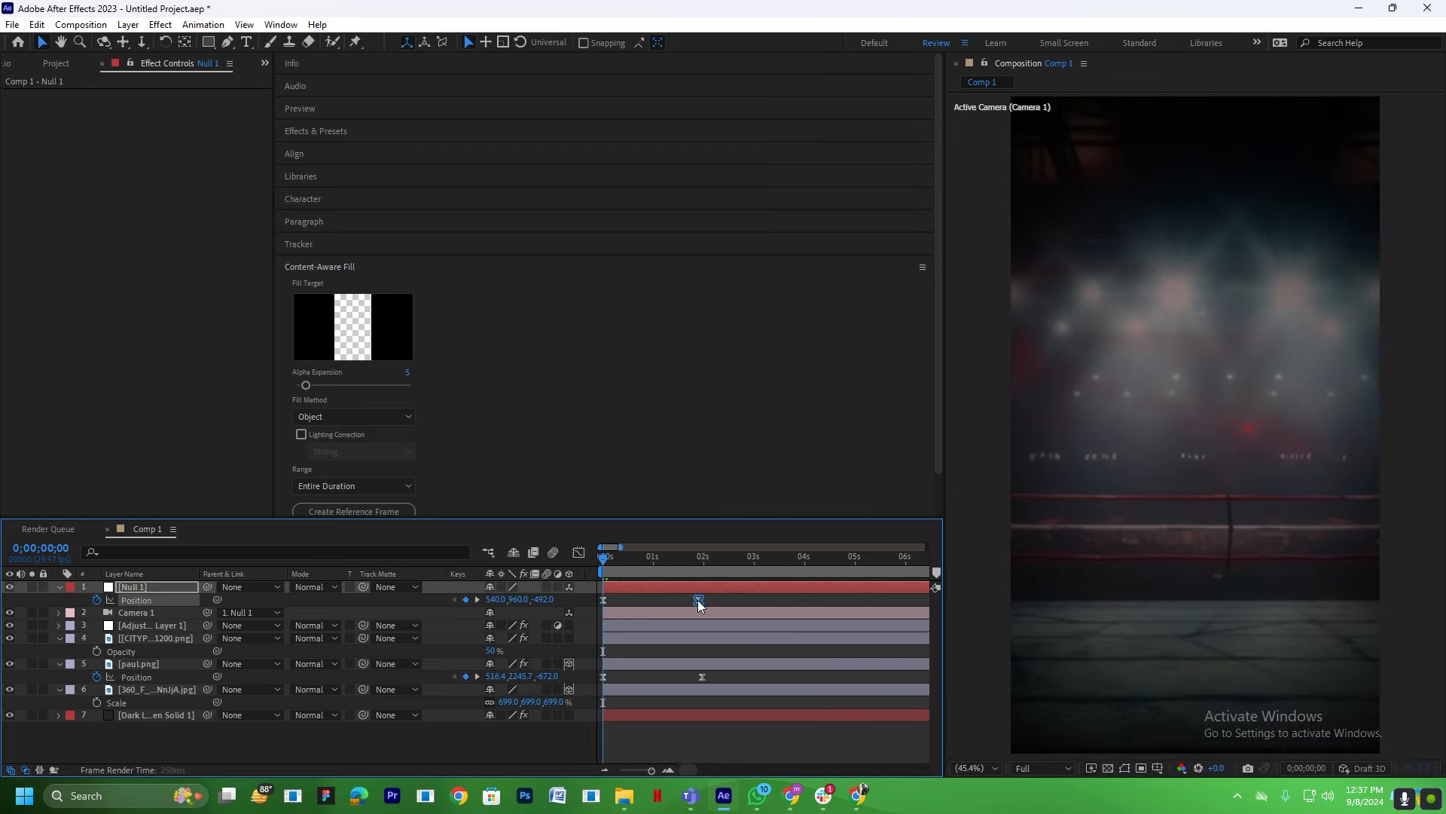
Preview the moves and pull the end position keyframes of the null and boxer in to about 1.5 seconds.
key("space")
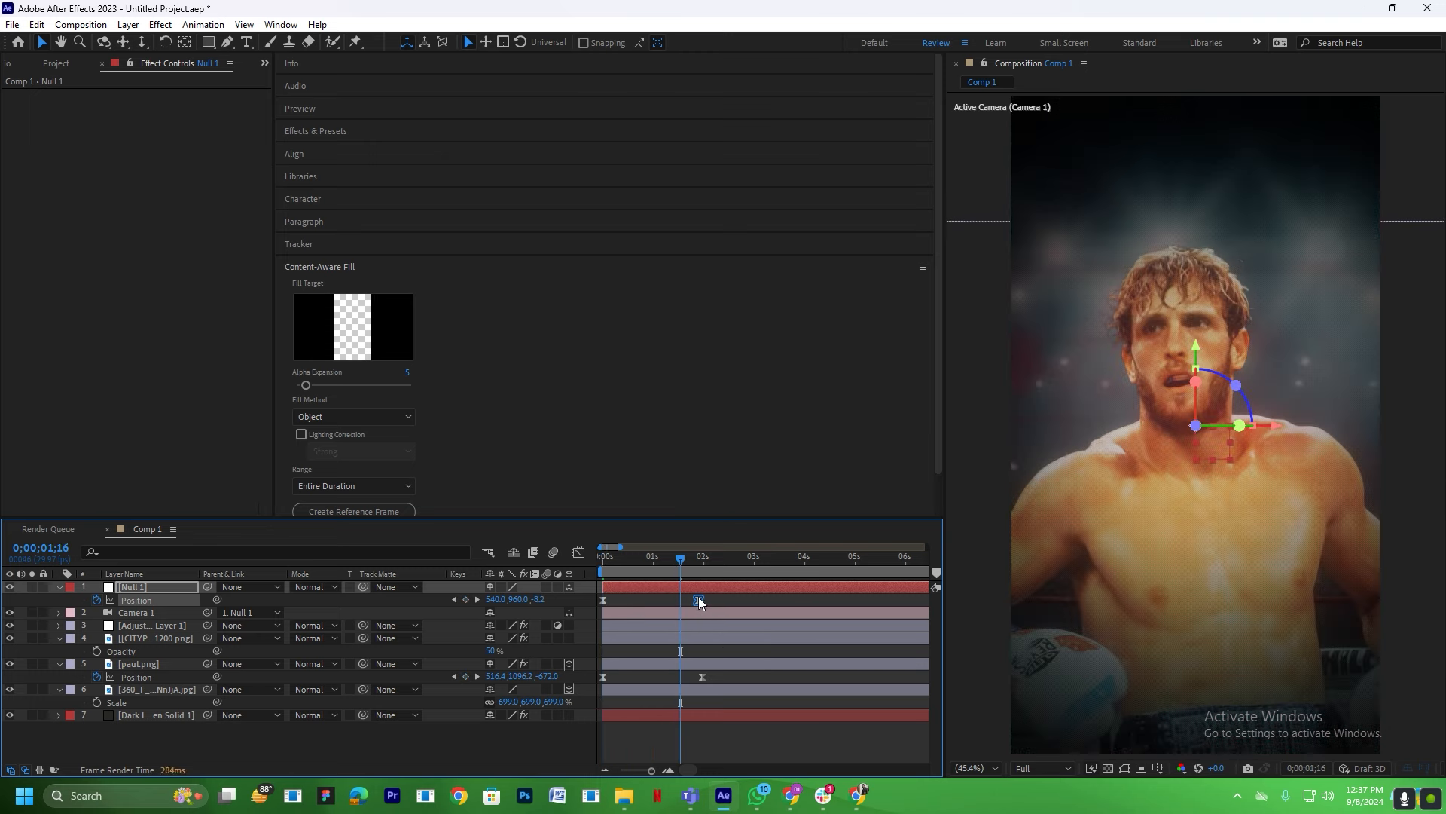
left_click_drag(698, 601, 682, 600)
left_click_drag(702, 676, 680, 676)
left_click_drag(679, 559, 556, 602)
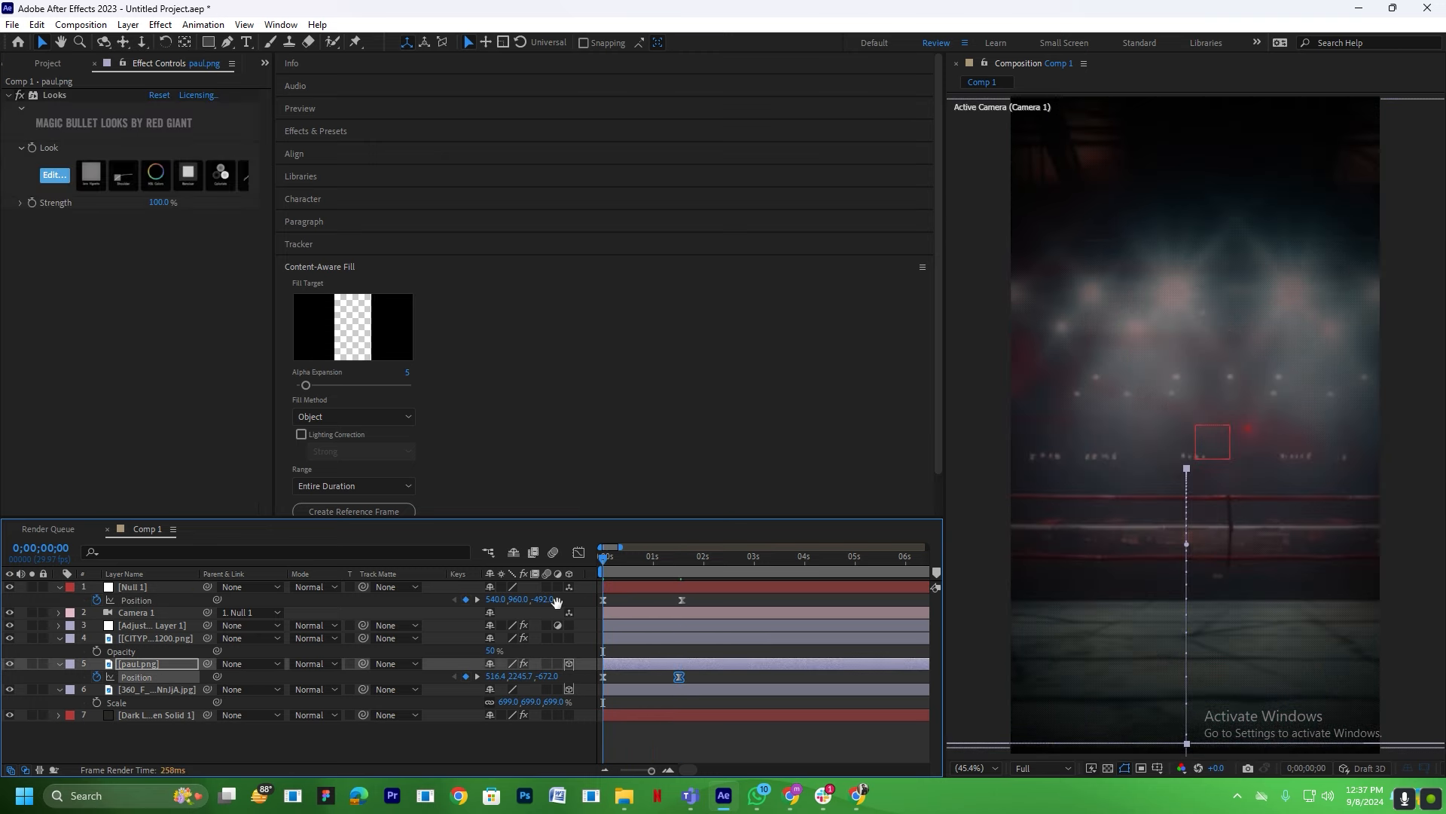
key("space")
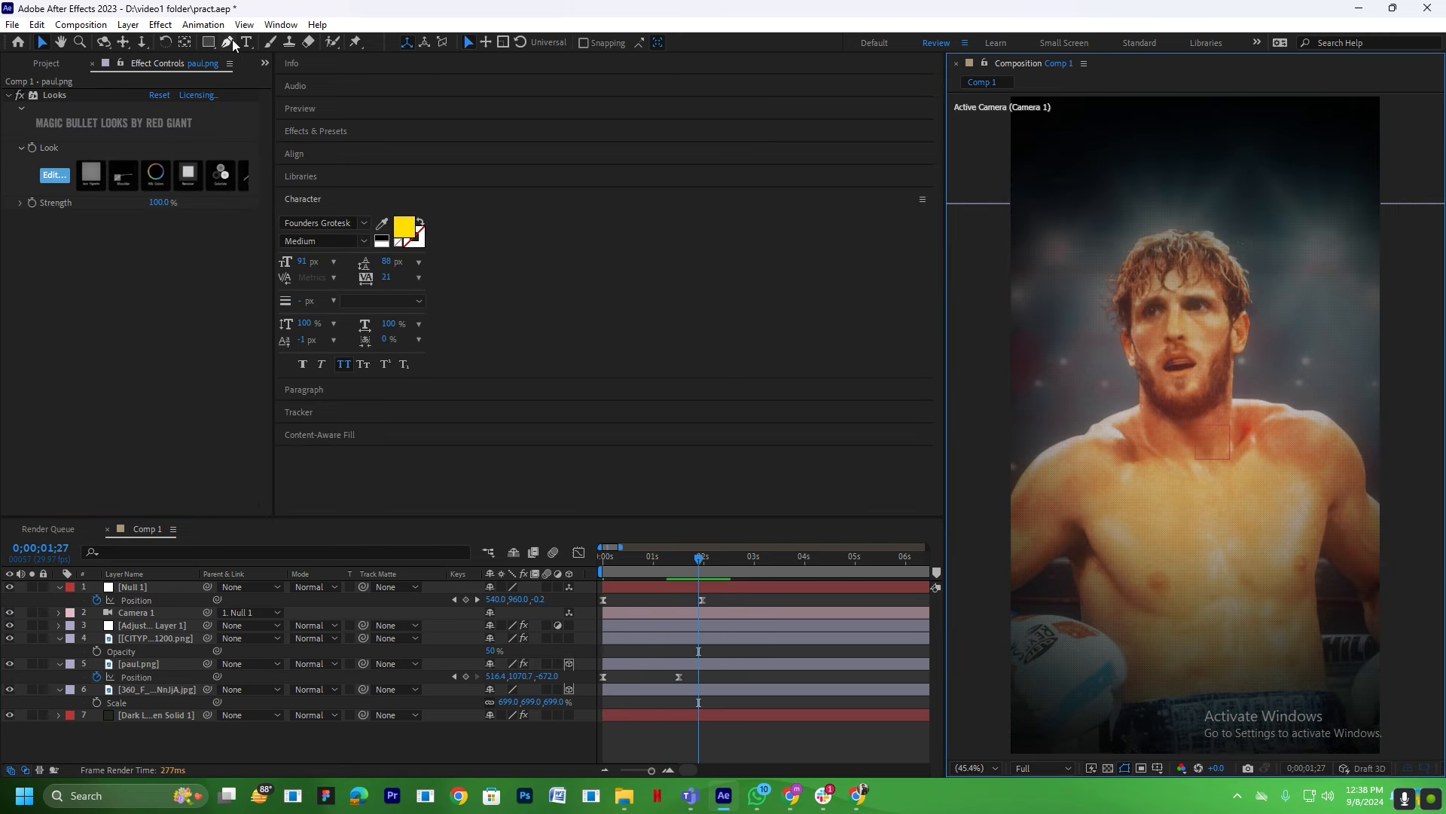
Add a text layer reading "logan paul" over the boxer in the composition.
left_click(247, 42)
left_click(1135, 392)
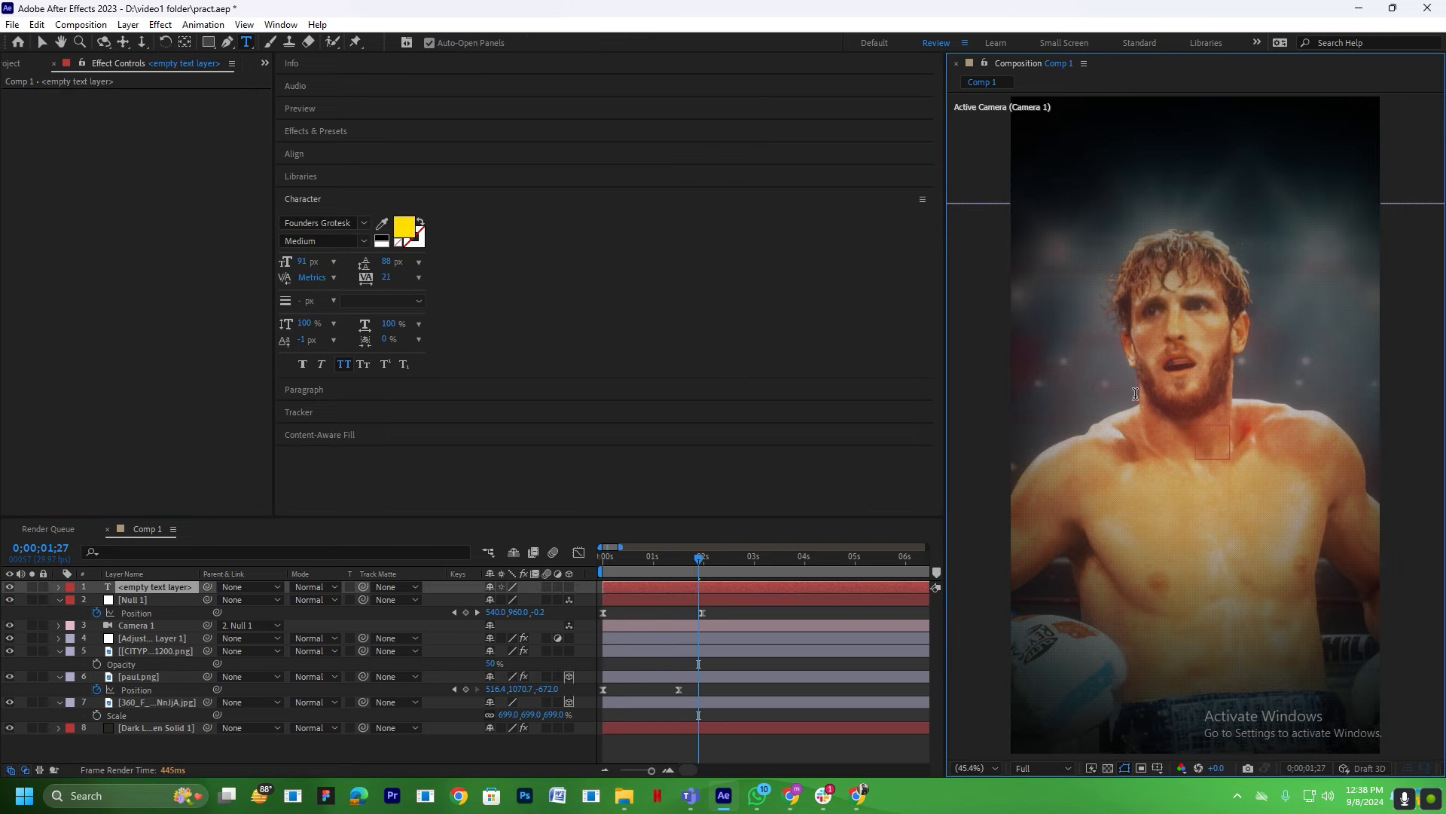
type("log")
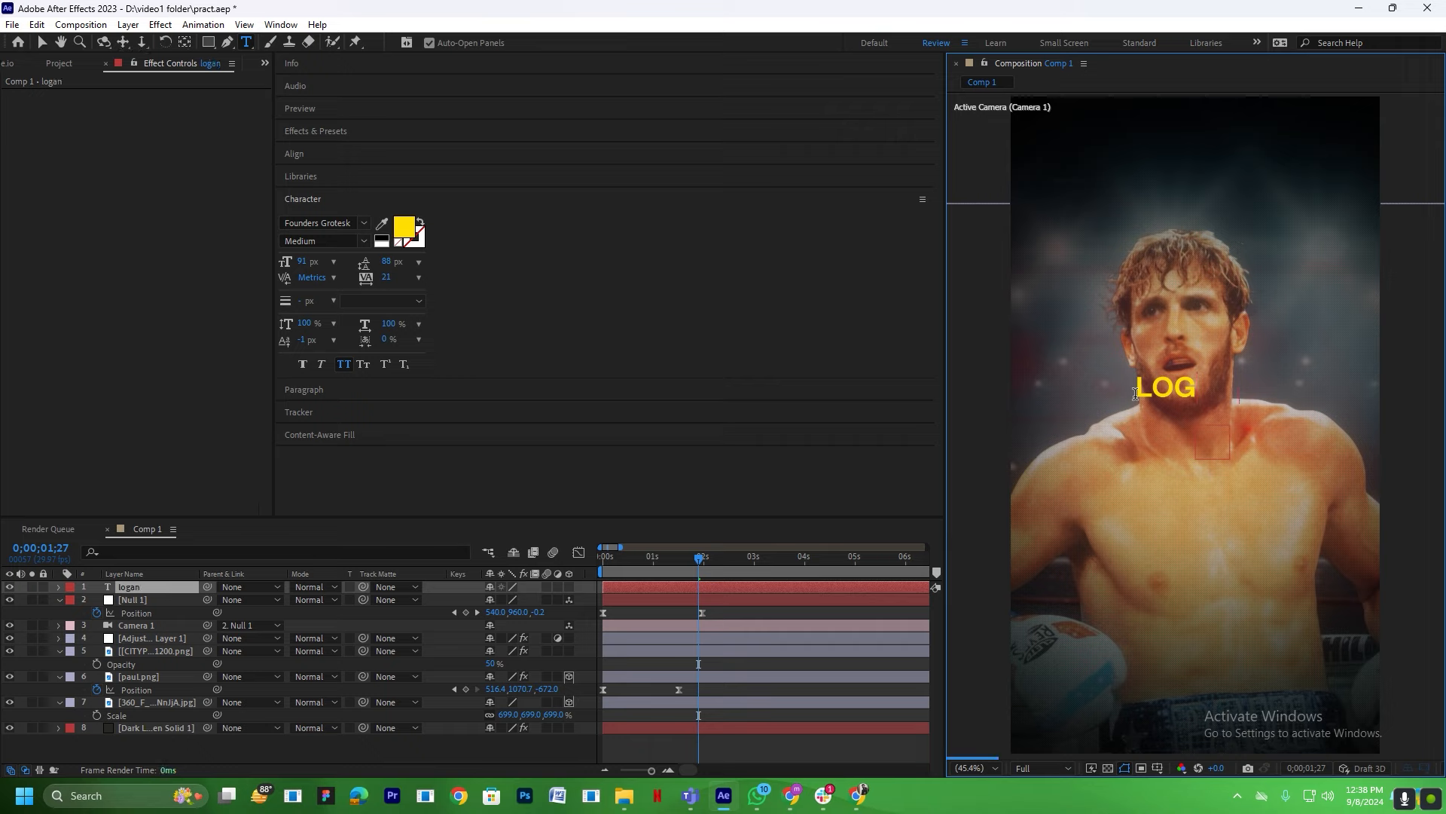
type("an paul")
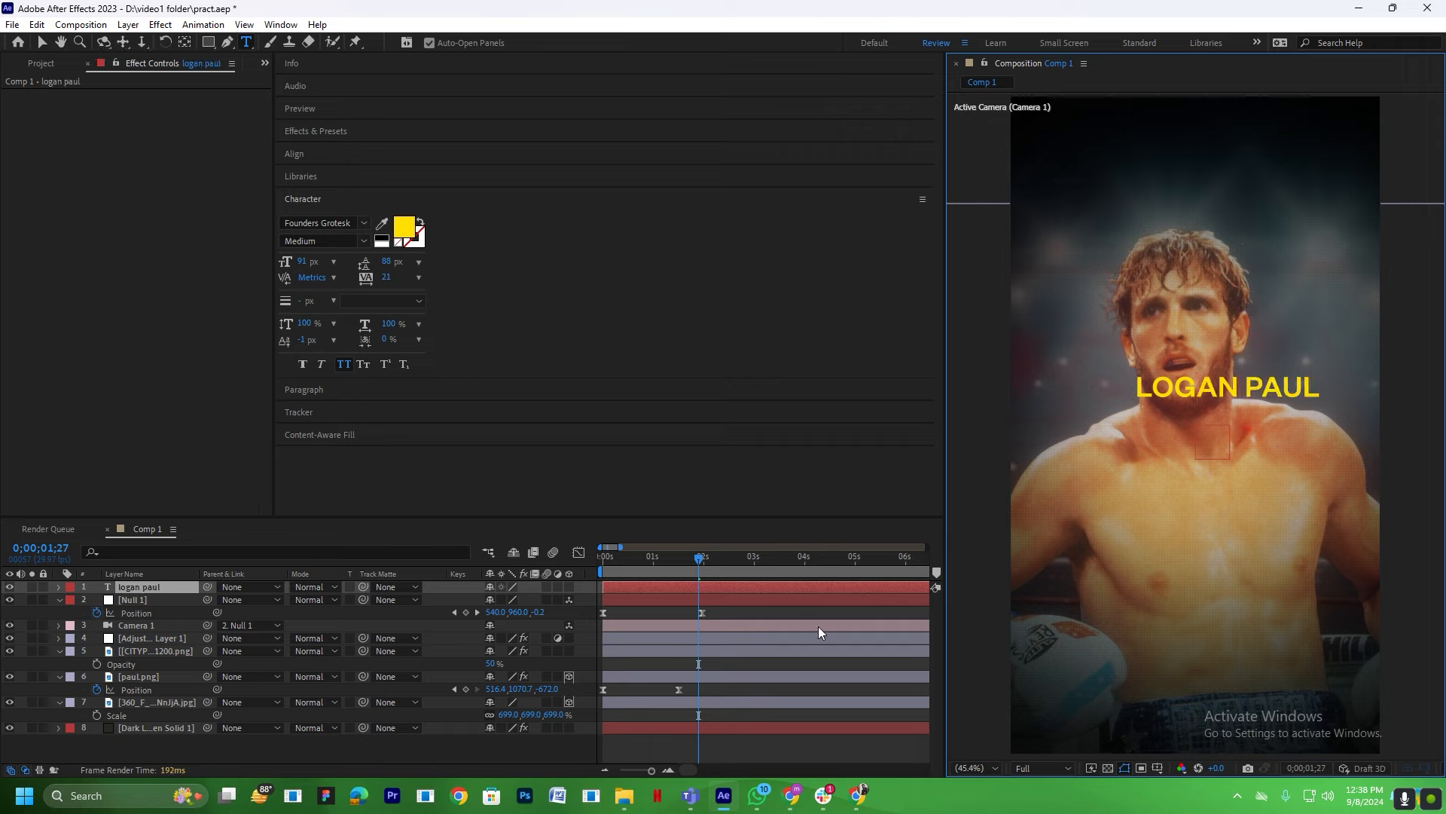
type("v")
Change the title text's fill color to white (FFFFFF).
left_click(246, 43)
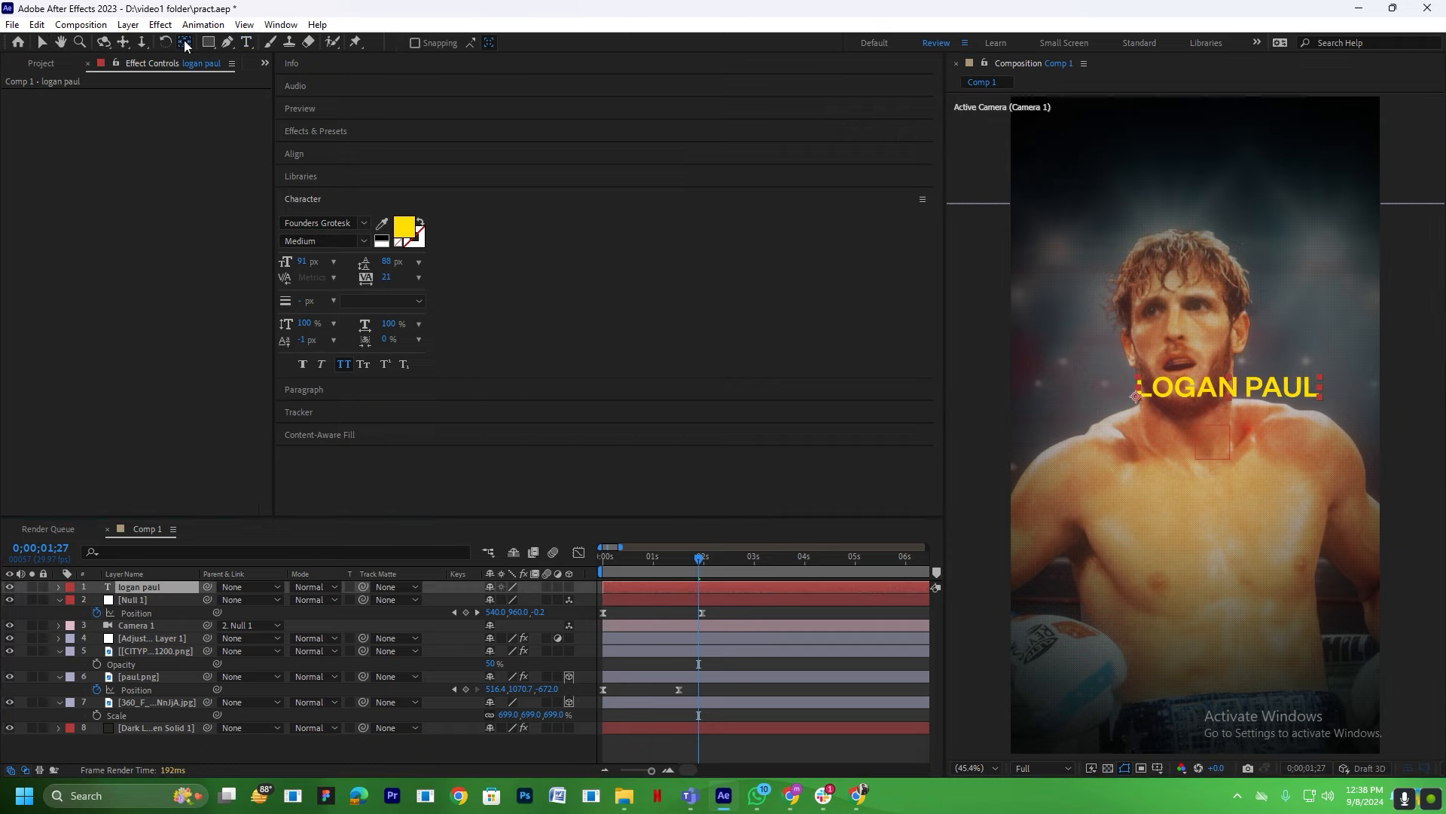
left_click(1295, 402)
key("ctrl+a")
left_click(403, 226)
left_click_drag(646, 344, 533, 288)
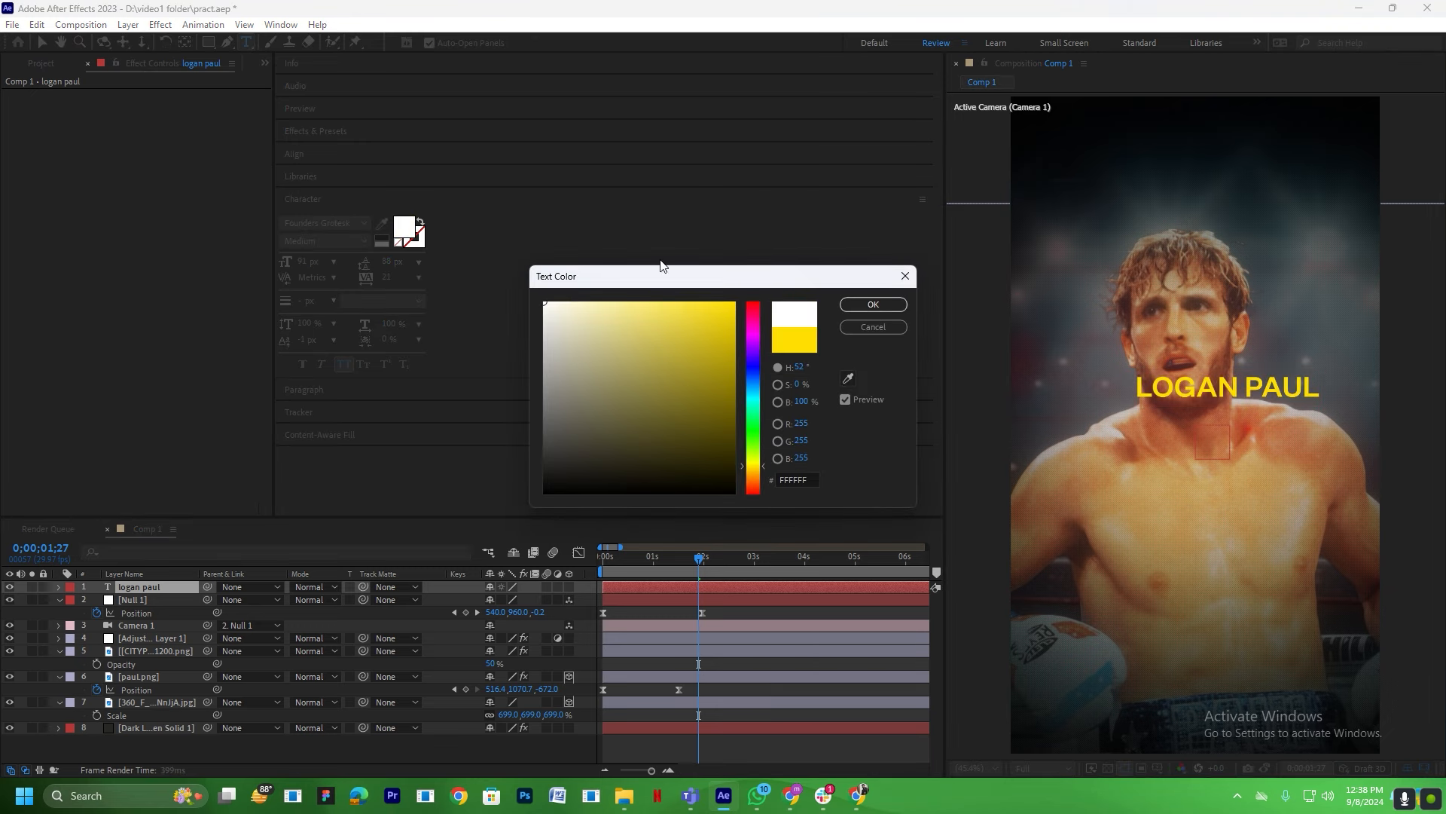
left_click(872, 303)
Scale the title text to 180% and center it horizontally in the composition.
left_click(161, 587)
key("s")
left_click(508, 600)
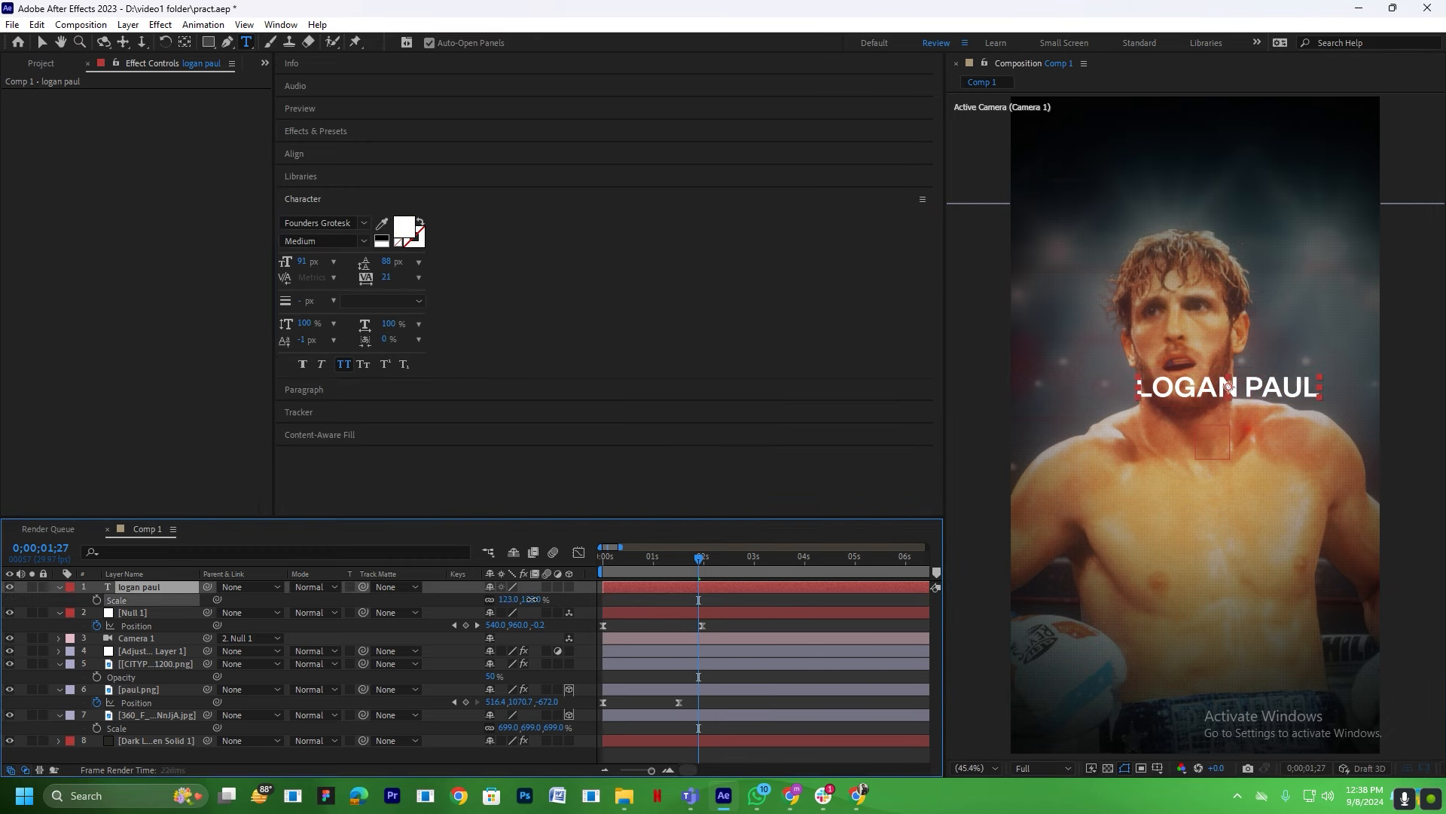
type("180")
key("Return")
left_click(184, 42)
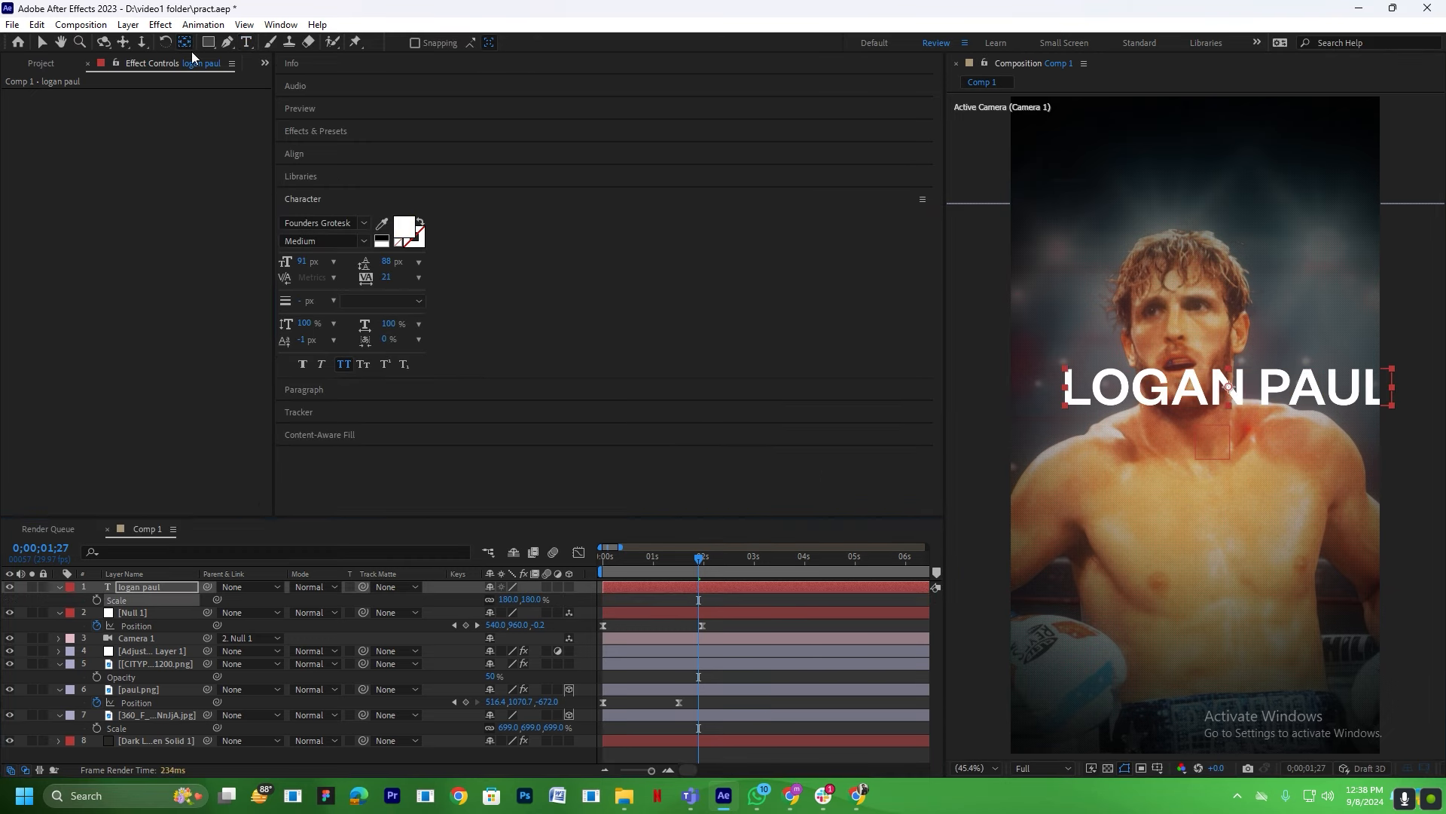
left_click(304, 157)
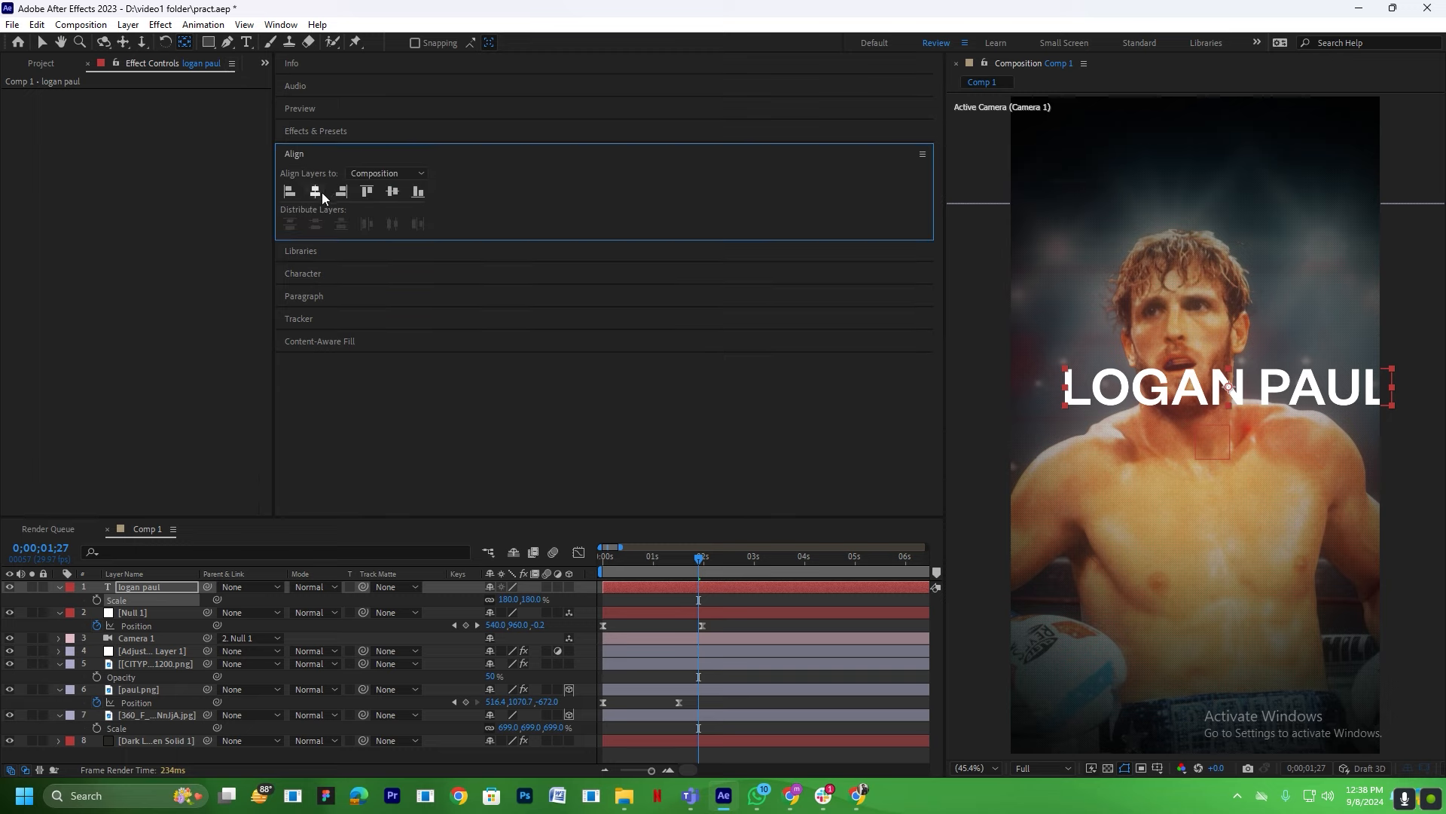
left_click(314, 191)
Place the title layer directly beneath the boxer layer and move the text up to the top of his head.
left_click(152, 601)
left_click_drag(142, 596, 156, 662)
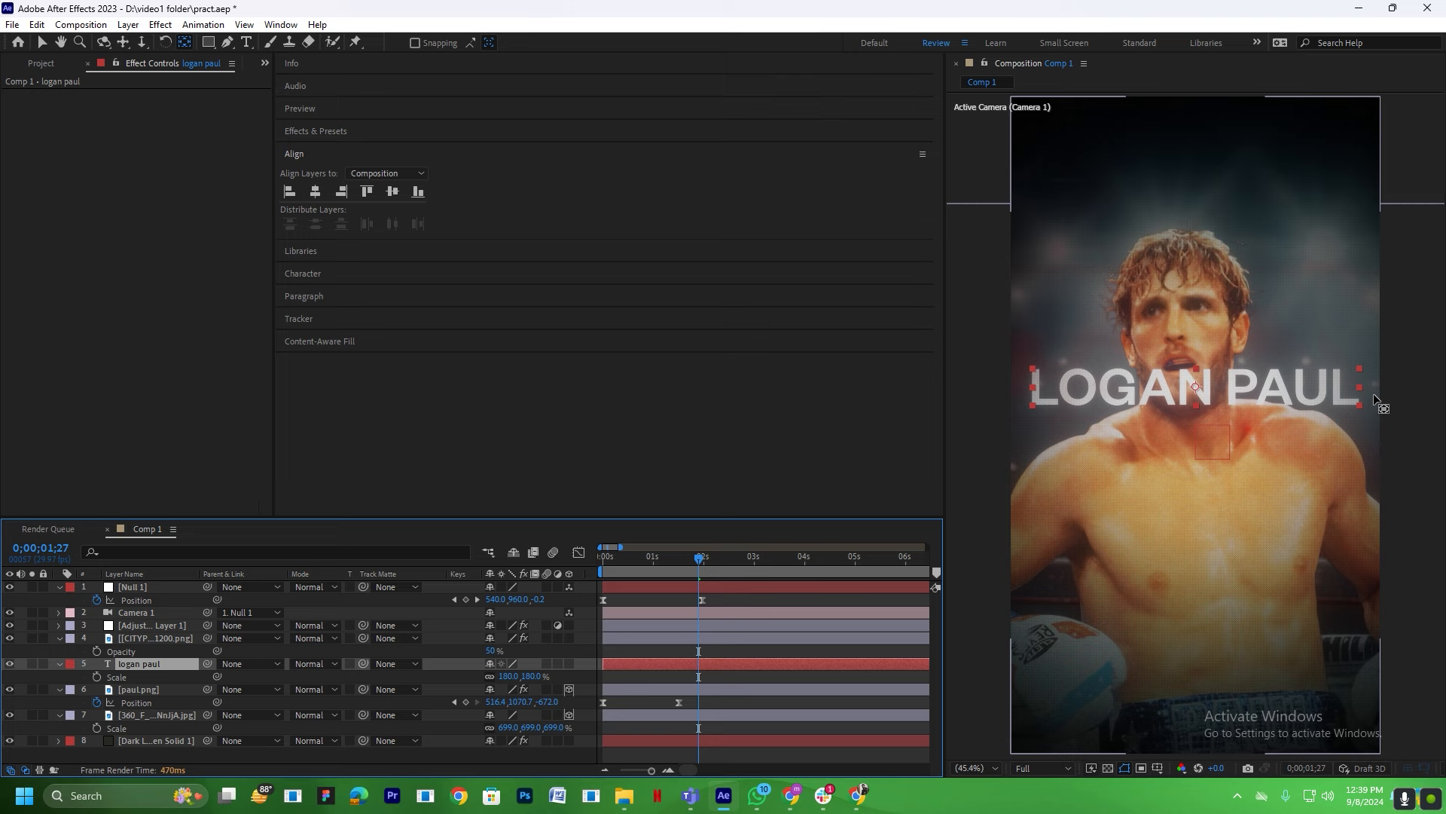
key("v")
left_click_drag(1241, 384, 1245, 248)
left_click_drag(136, 669, 148, 696)
left_click_drag(1228, 259, 1230, 232)
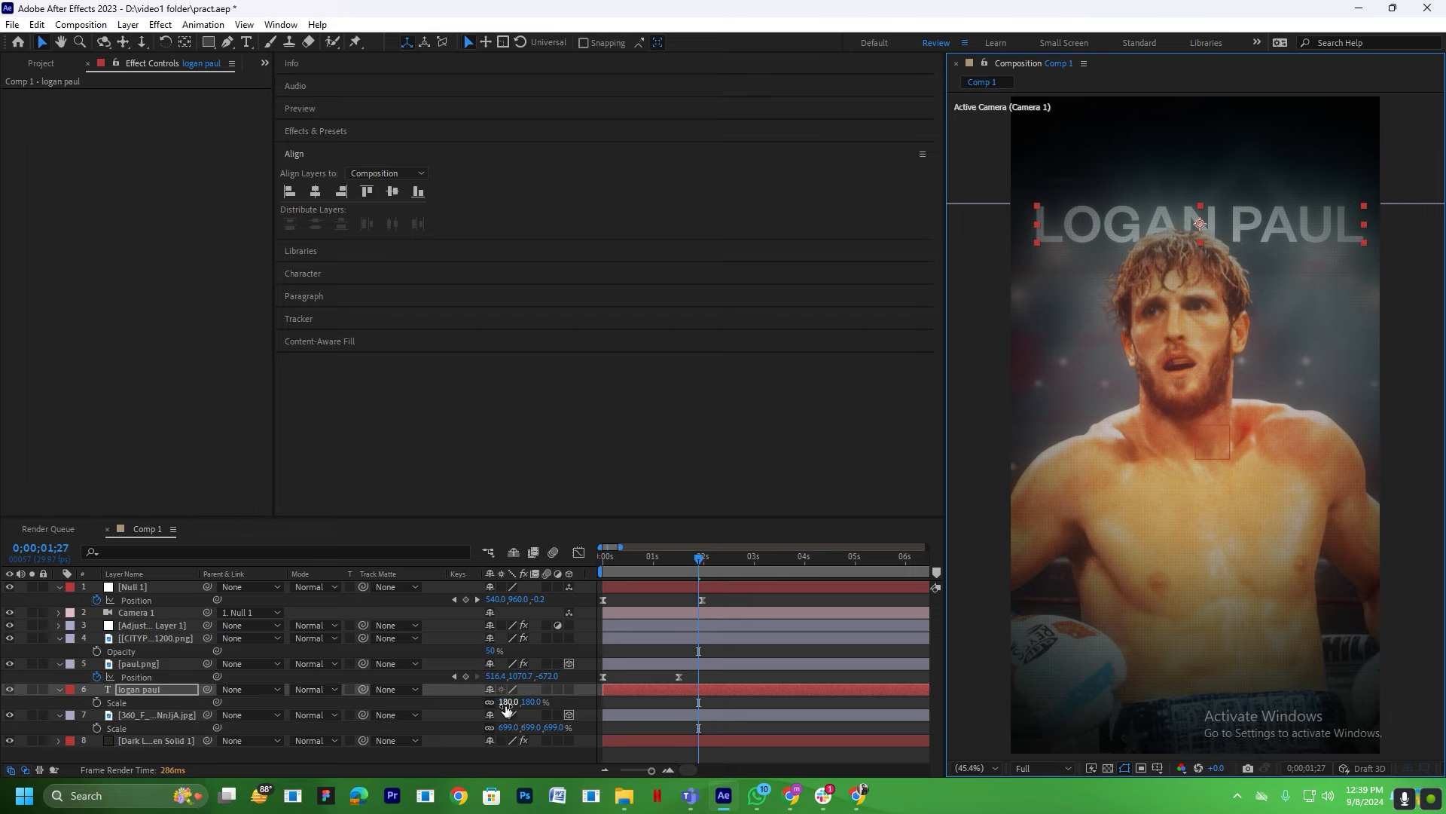
Scale the title text down to 150% and nudge it slightly higher above the boxer's head.
left_click_drag(517, 701, 495, 701)
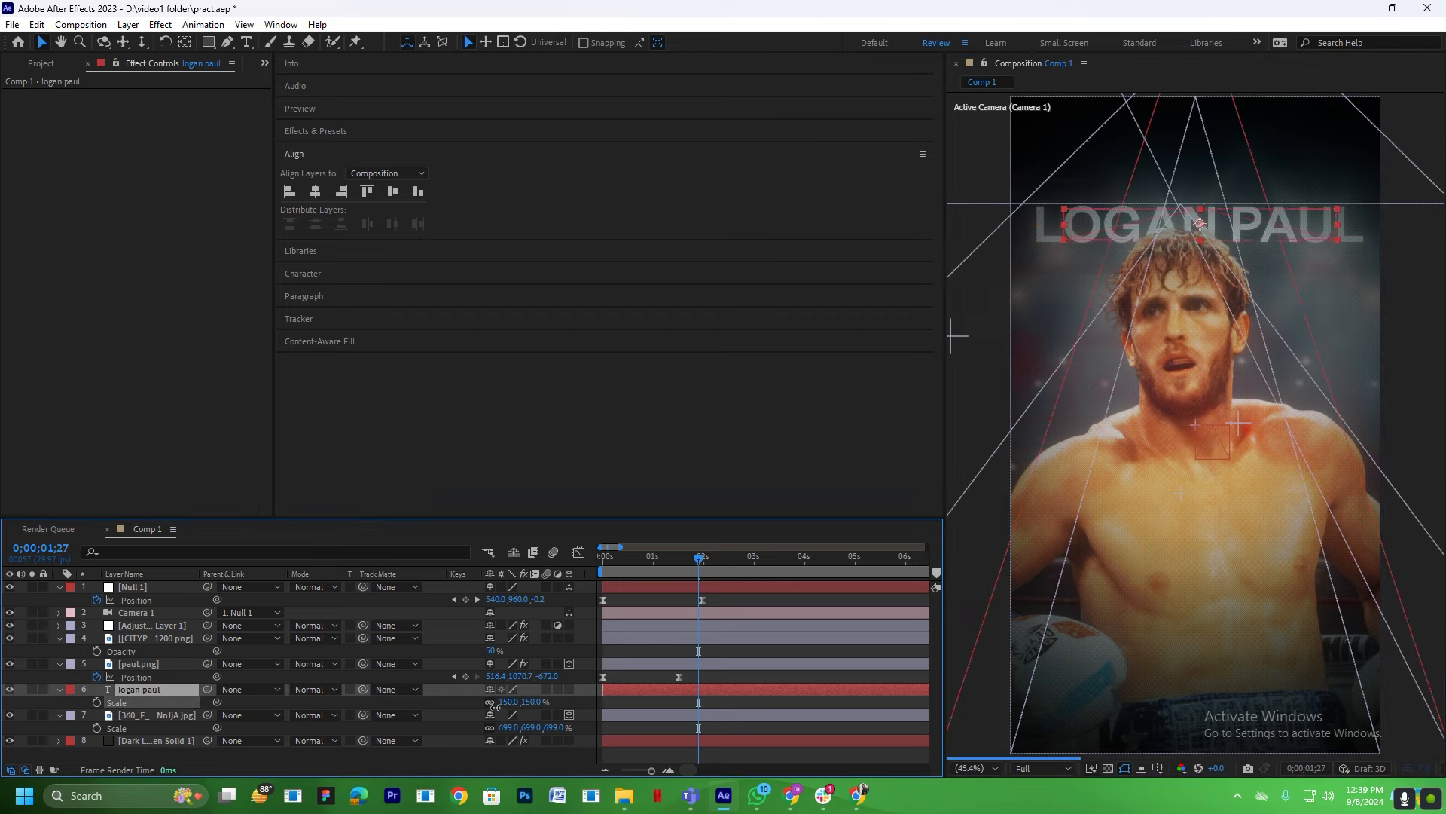
left_click_drag(1275, 219, 1273, 212)
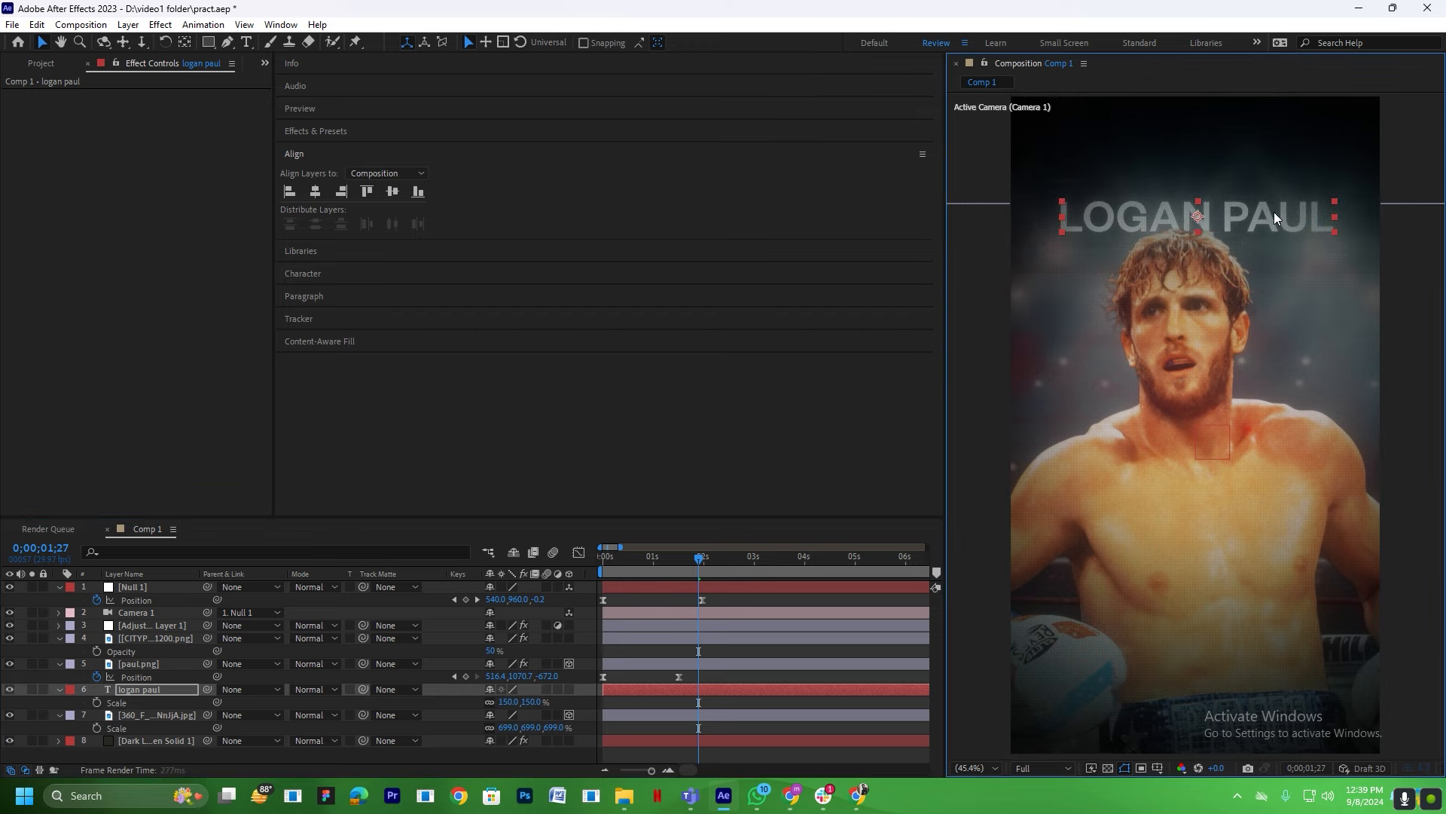
Move the adjustment layer's CC Vignette center up onto the boxer's face, at about 528.4, 761.8.
left_click(180, 626)
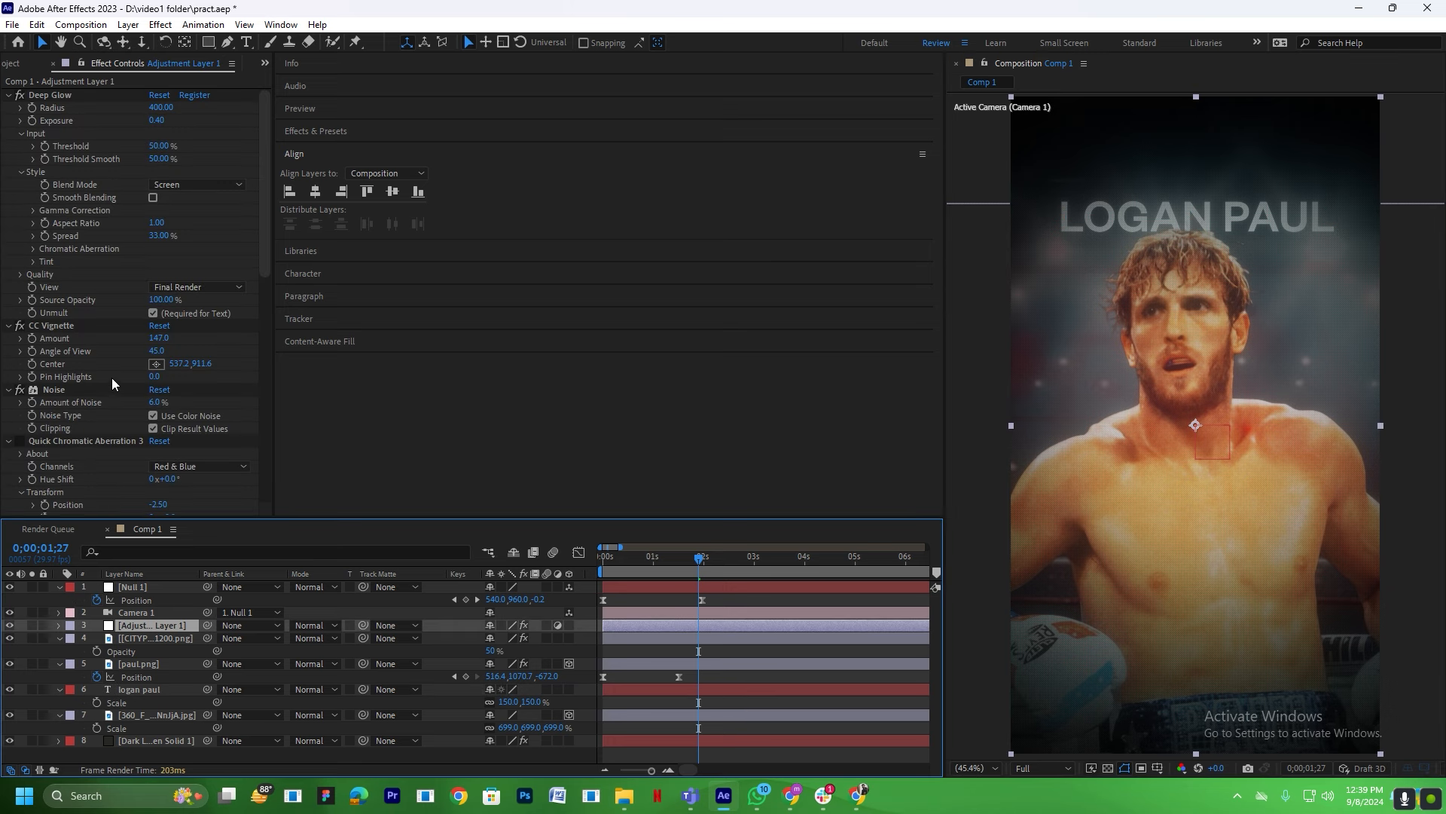
left_click(1196, 406)
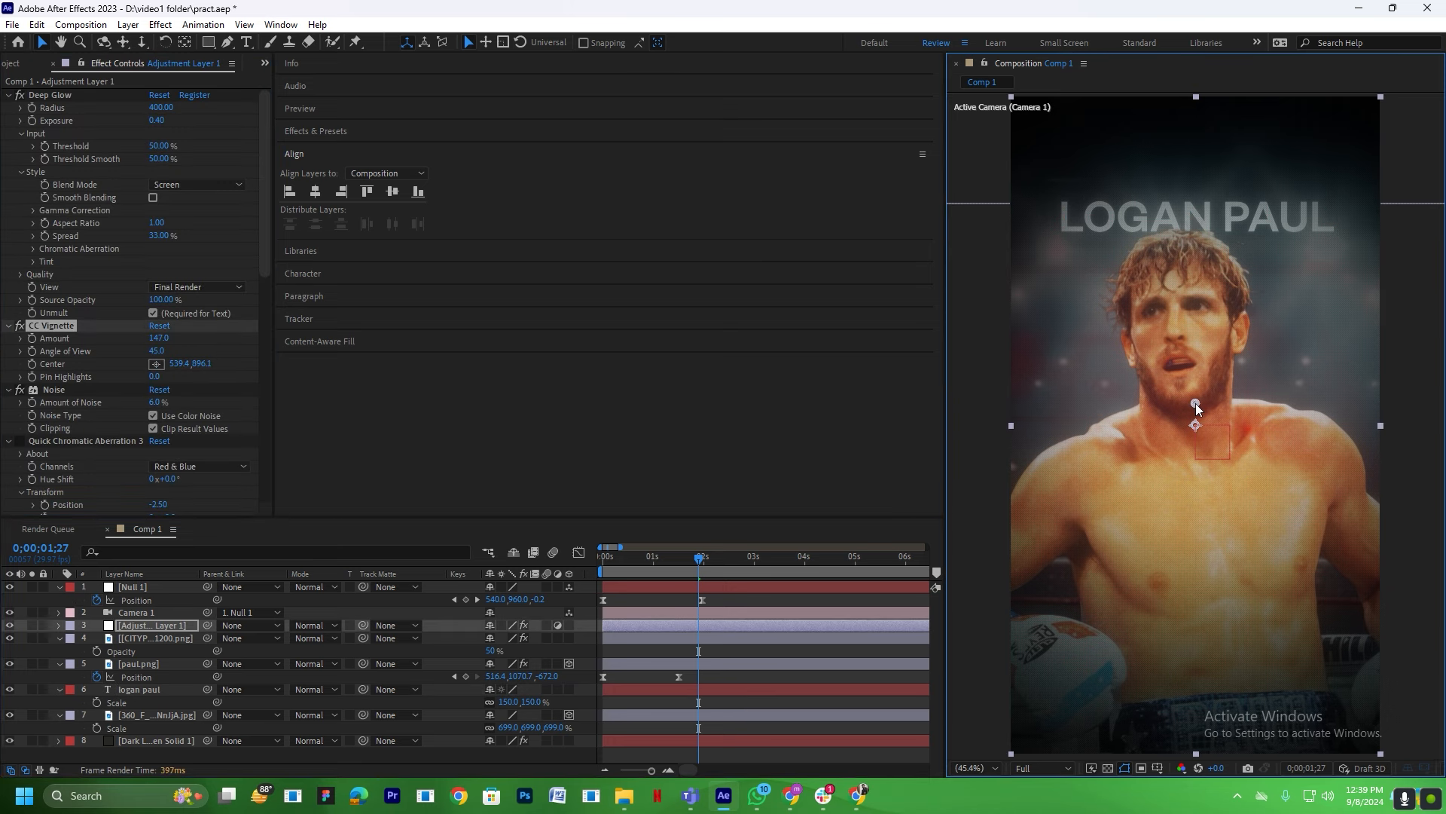
left_click_drag(1196, 403, 1192, 361)
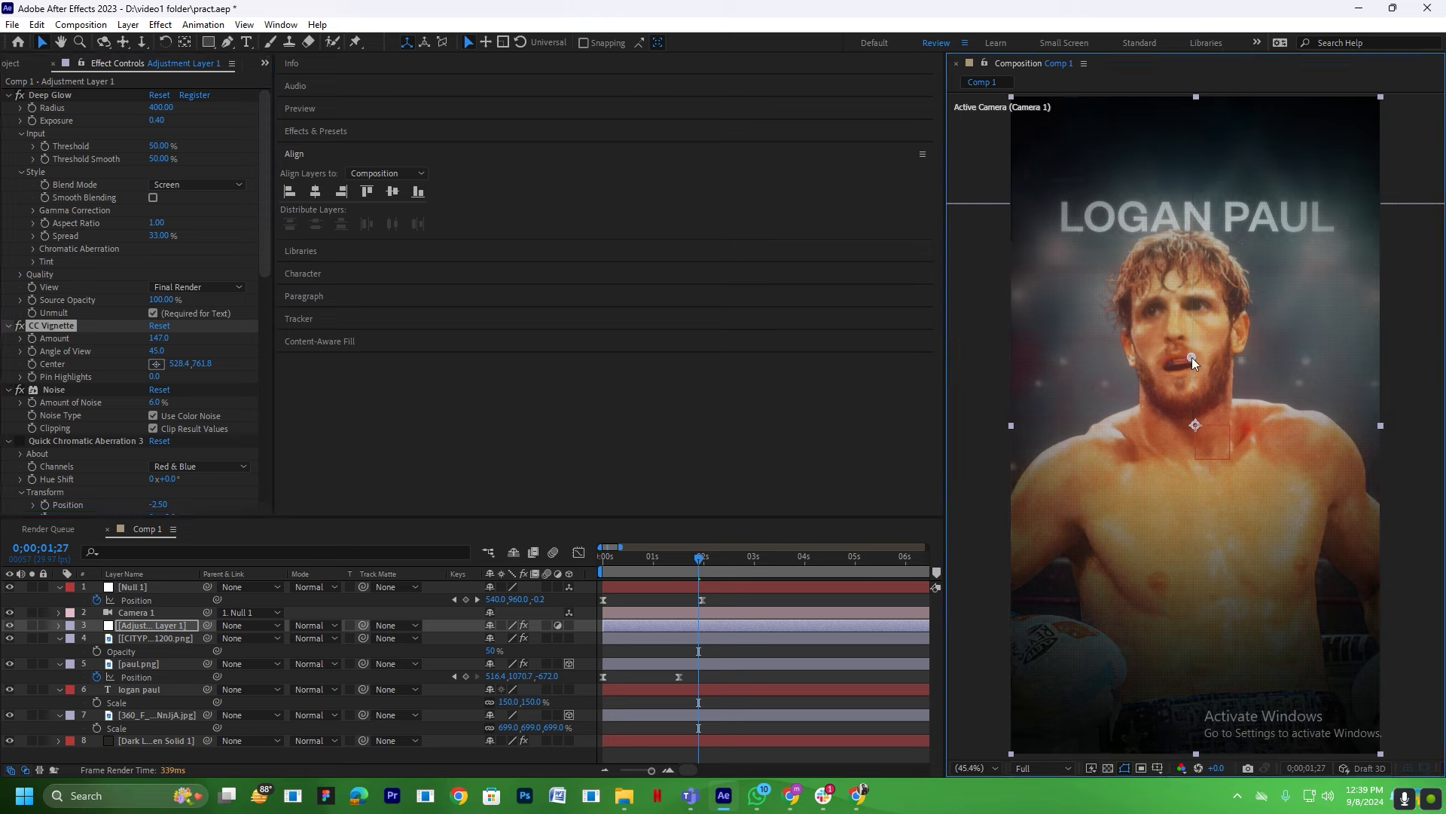
Try placing the paul.png boxer layer above the semi-transparent overlay image layer.
left_click(142, 662)
left_click_drag(139, 687, 145, 635)
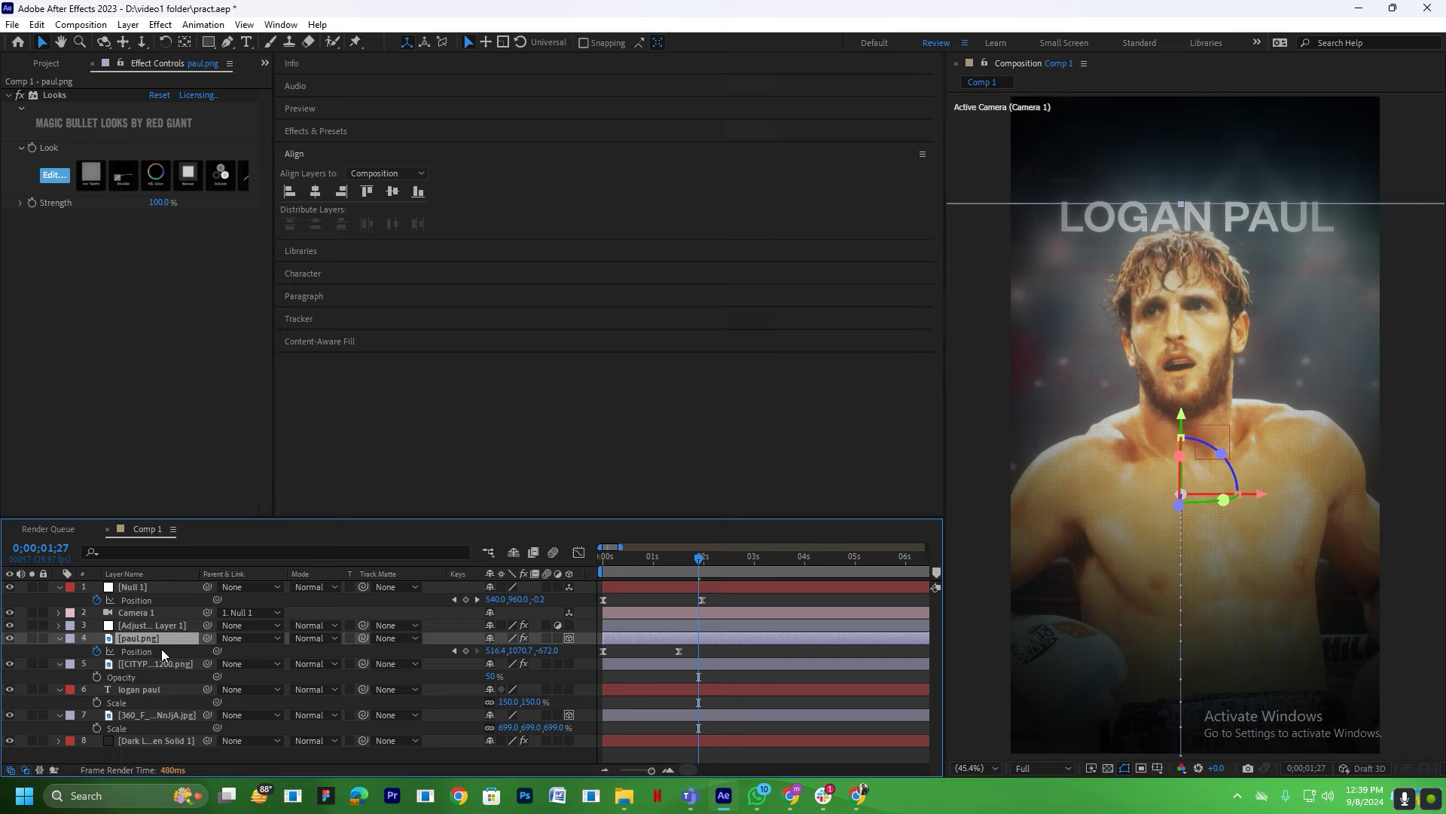
key("ctrl+z")
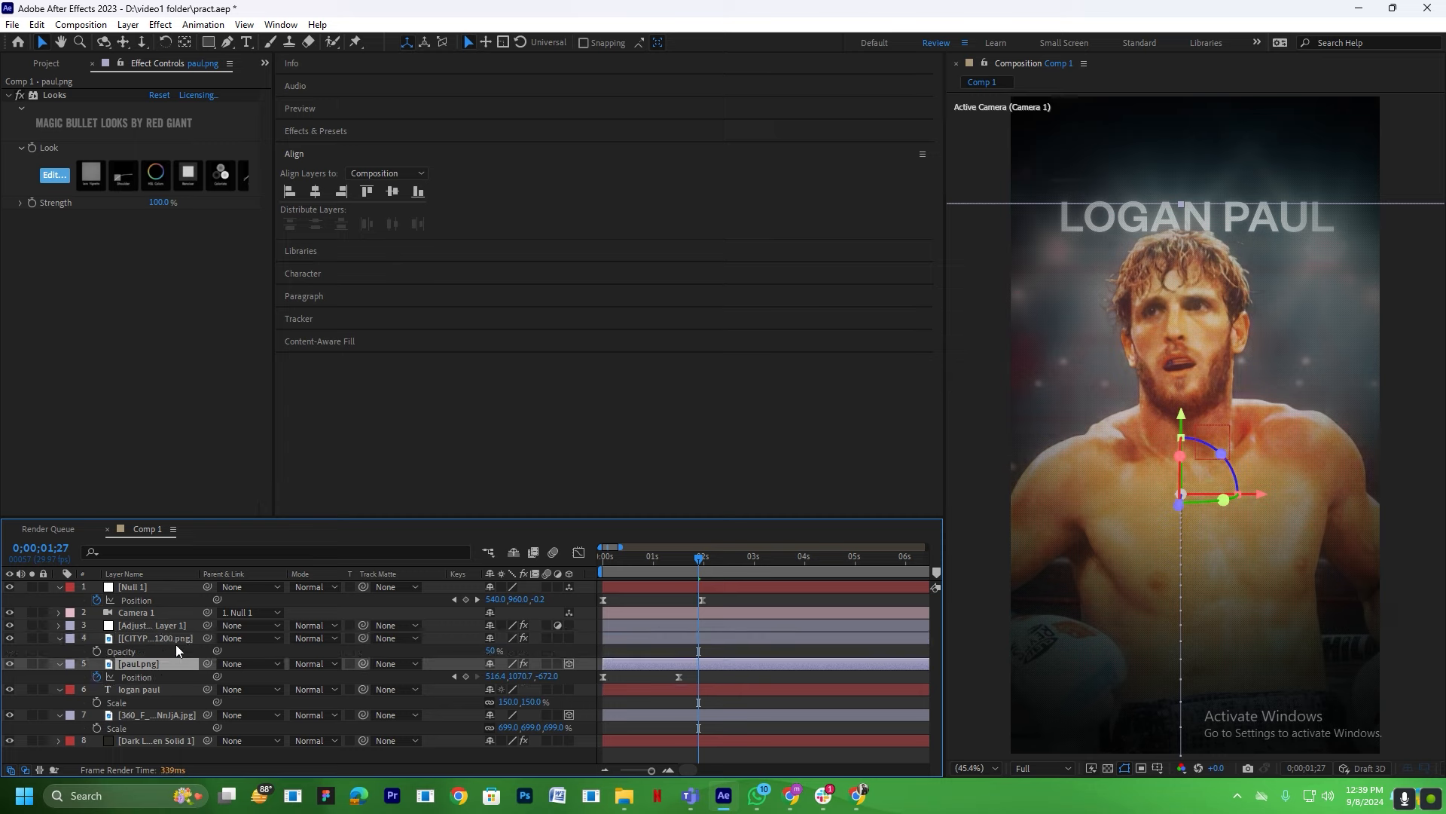
Apply the "mohi drop shadow" preset to the title text layer.
left_click(154, 689)
key("ctrl+space")
type("mohi d")
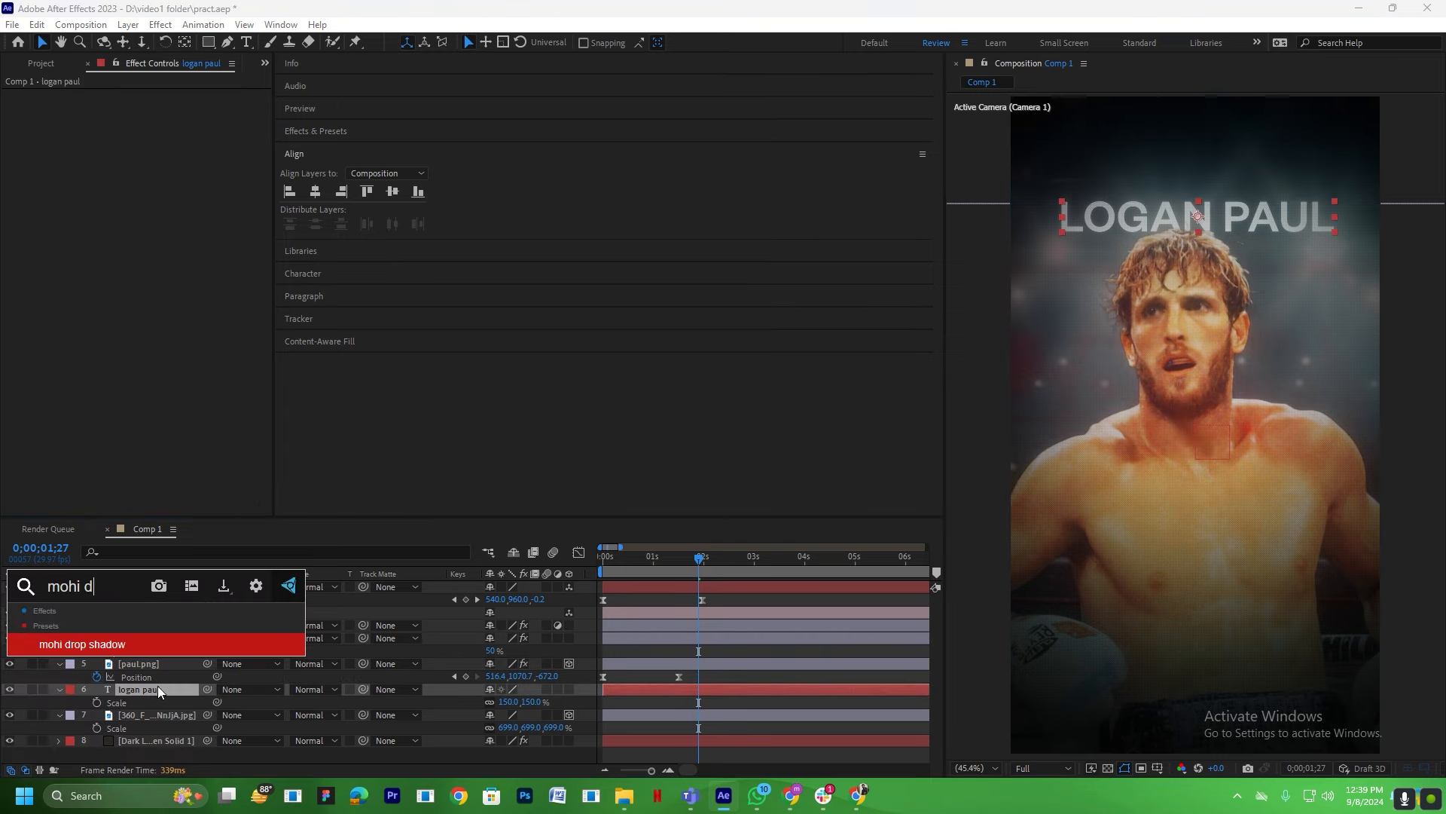
key("Return")
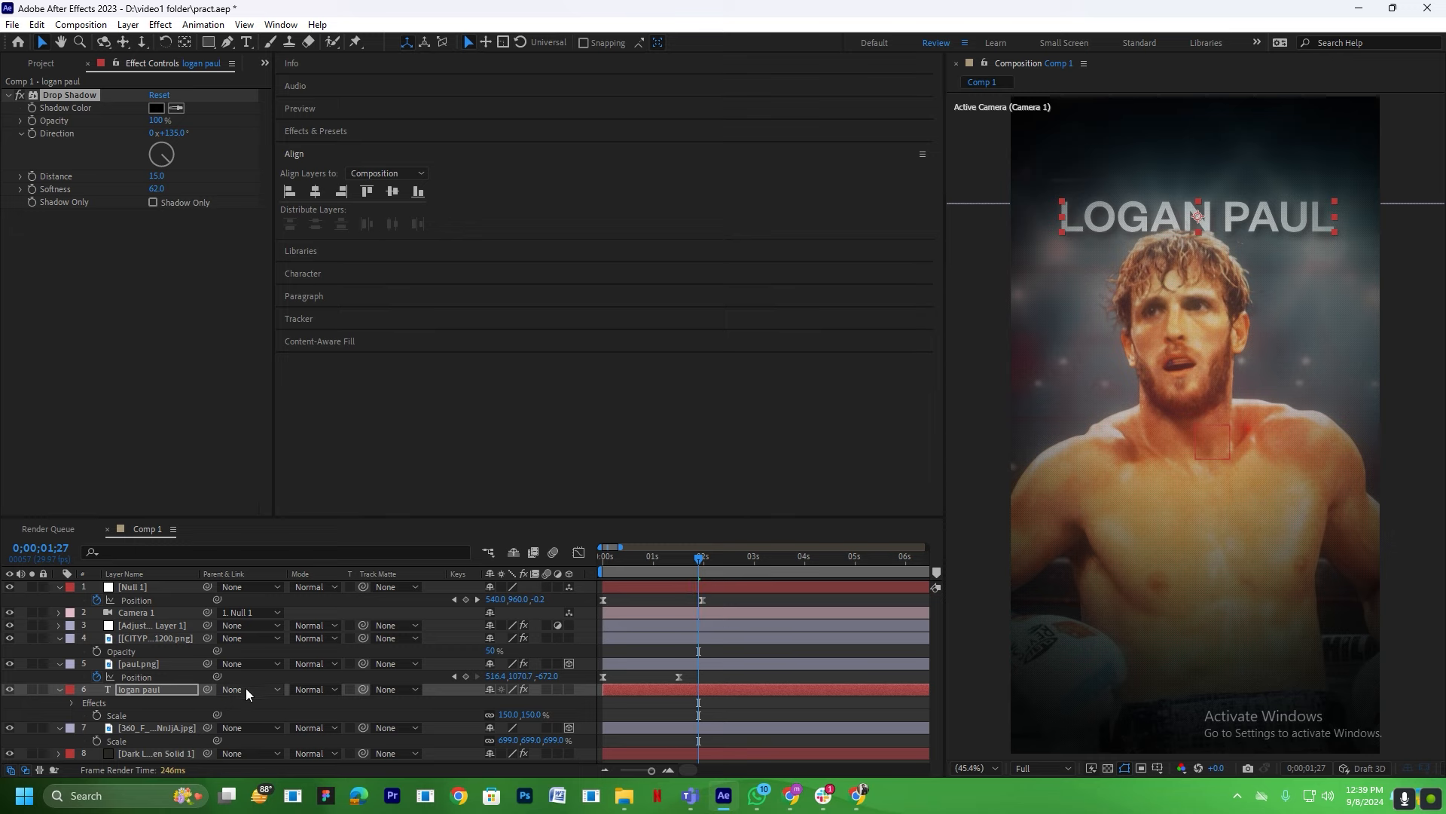
Apply the "mohi glow" preset to the title text layer.
key("ctrl+space")
left_click(149, 689)
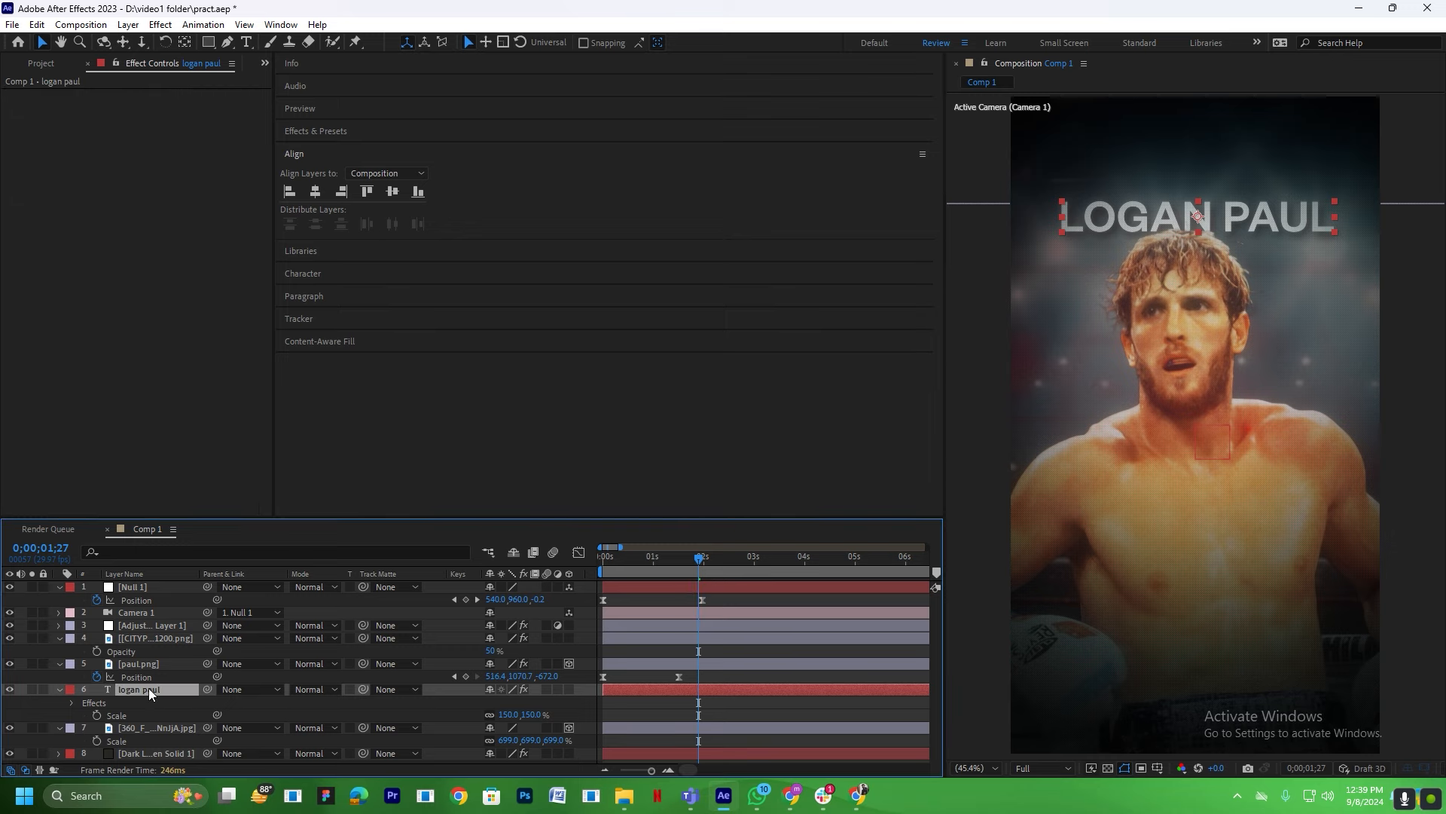
key("ctrl+space")
type("mohi g")
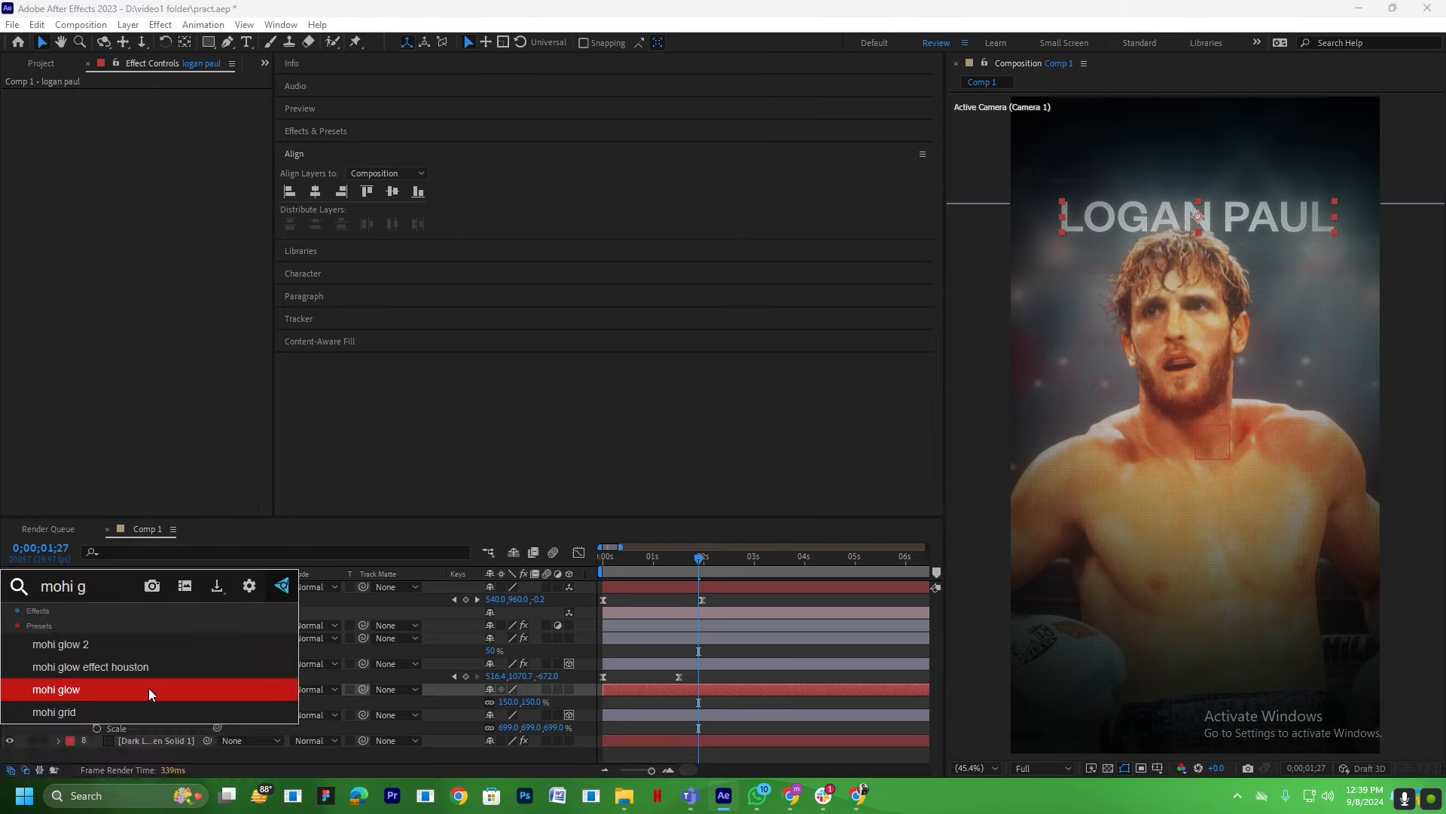
left_click(149, 689)
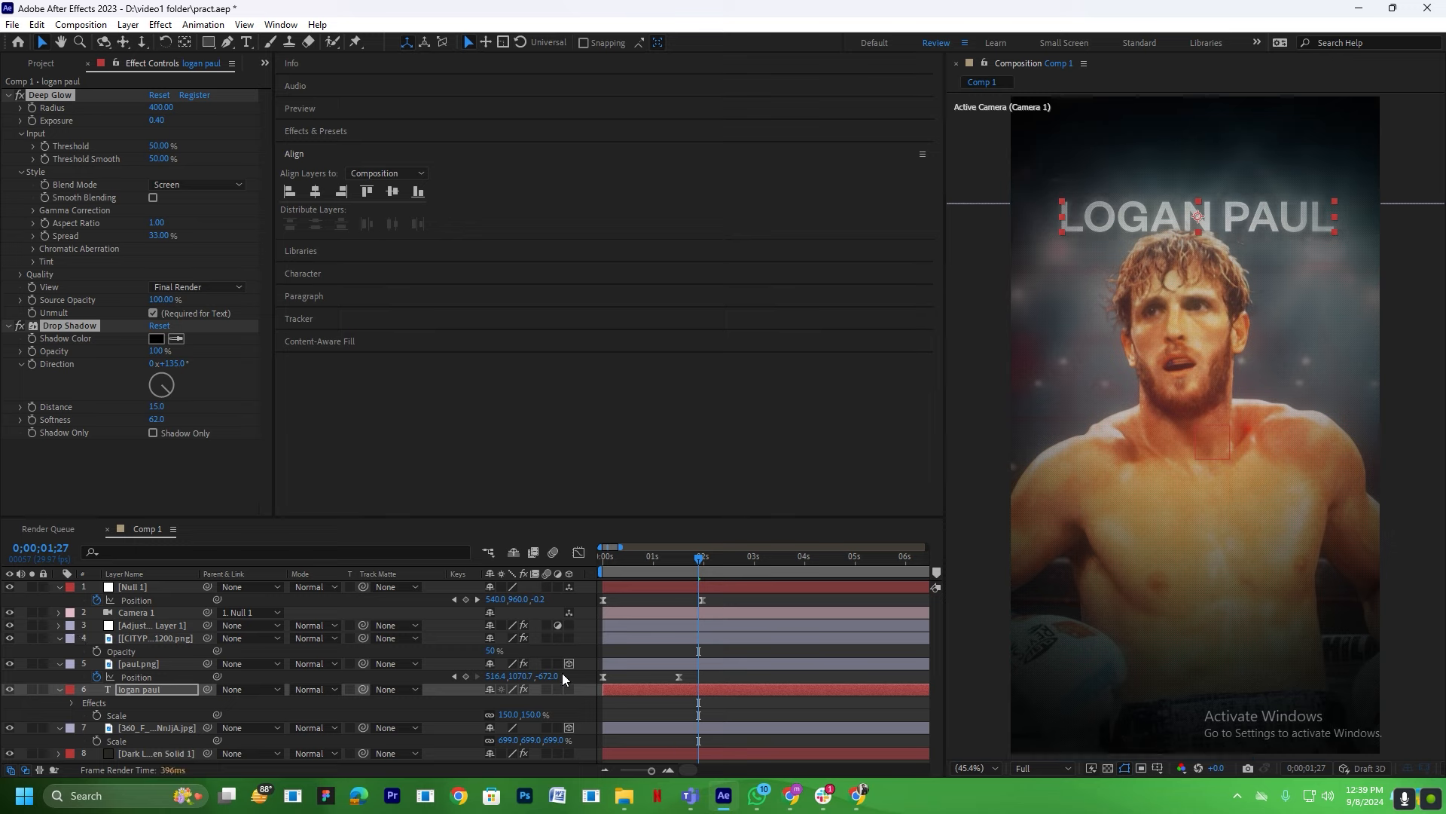
left_click(608, 721)
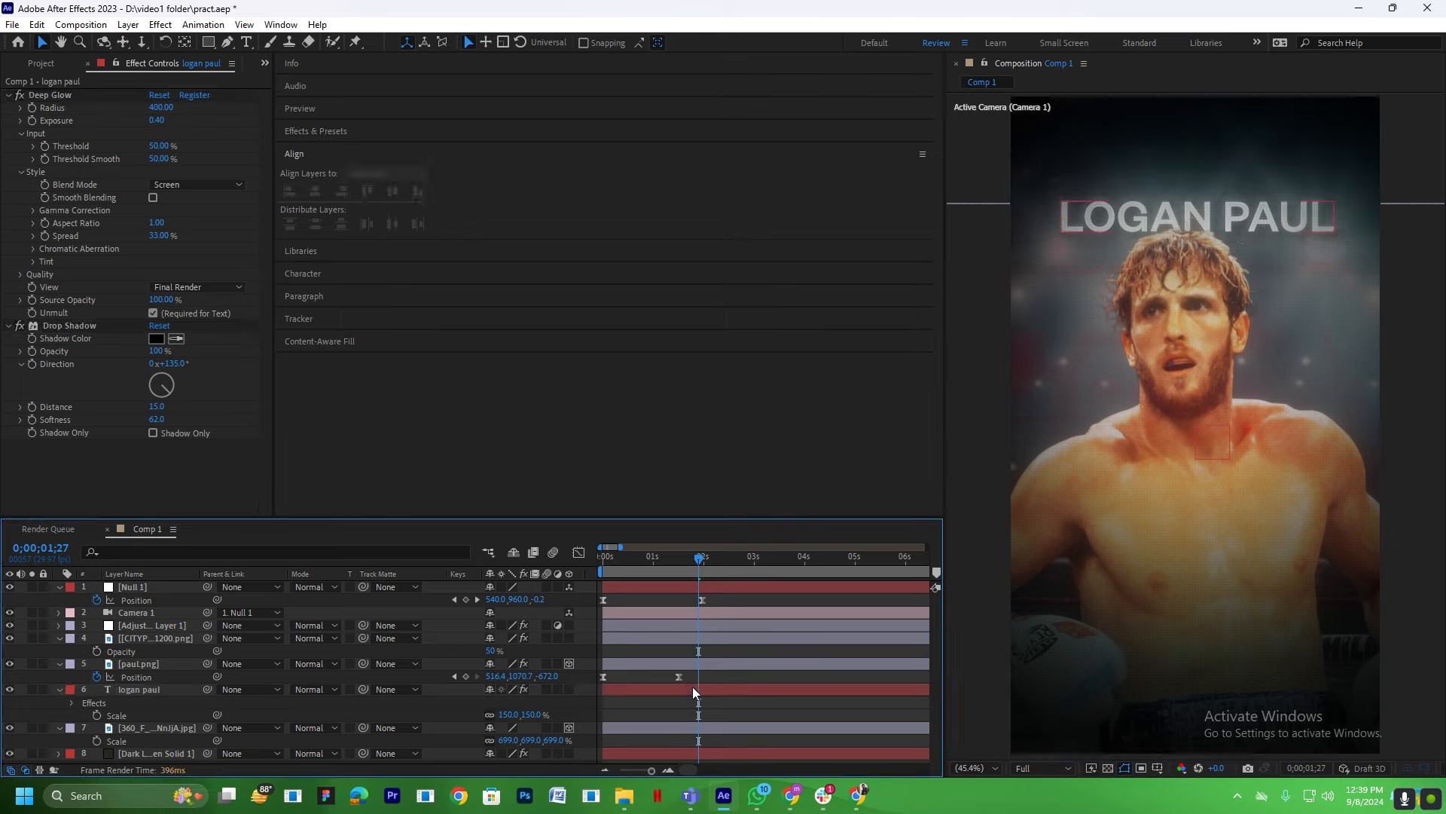
Turn the title text into a 3D layer and collapse its properties in the timeline.
left_click(146, 689)
left_click(568, 689)
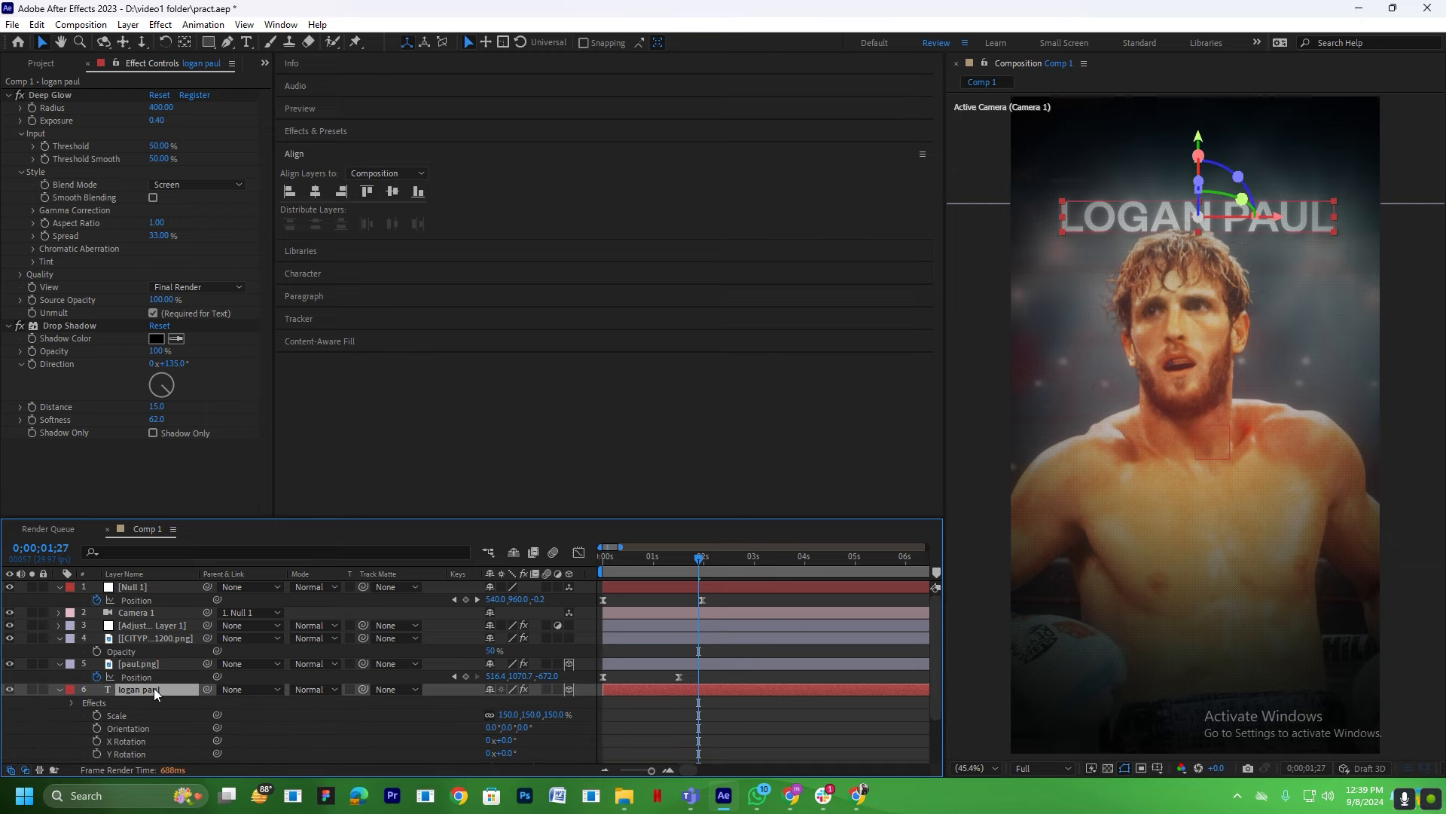
left_click(58, 689)
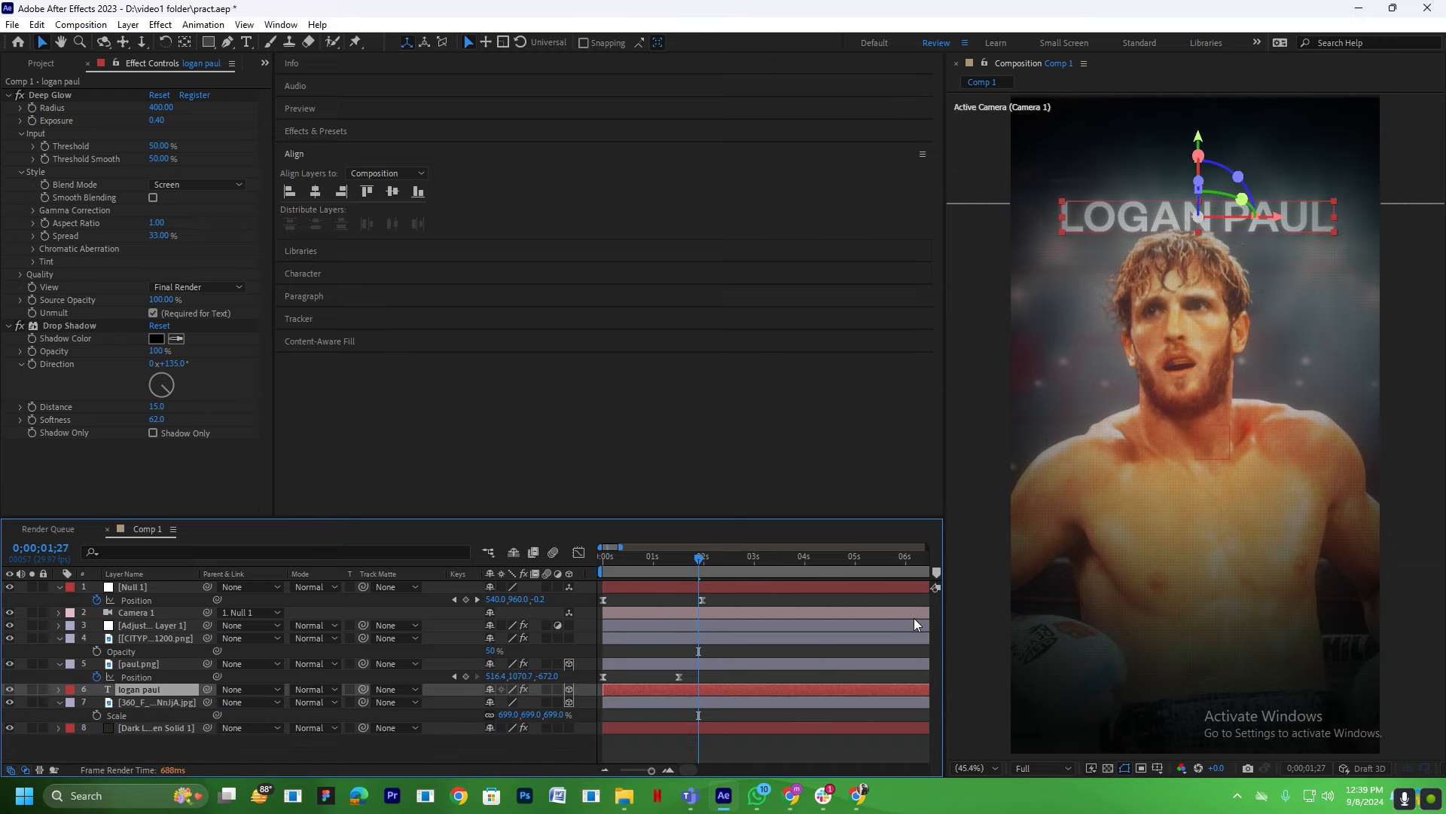
Try shifting the title in depth along its Z axis, using a 2 Views layout with the Top view.
left_click_drag(942, 612, 684, 612)
left_click(1409, 768)
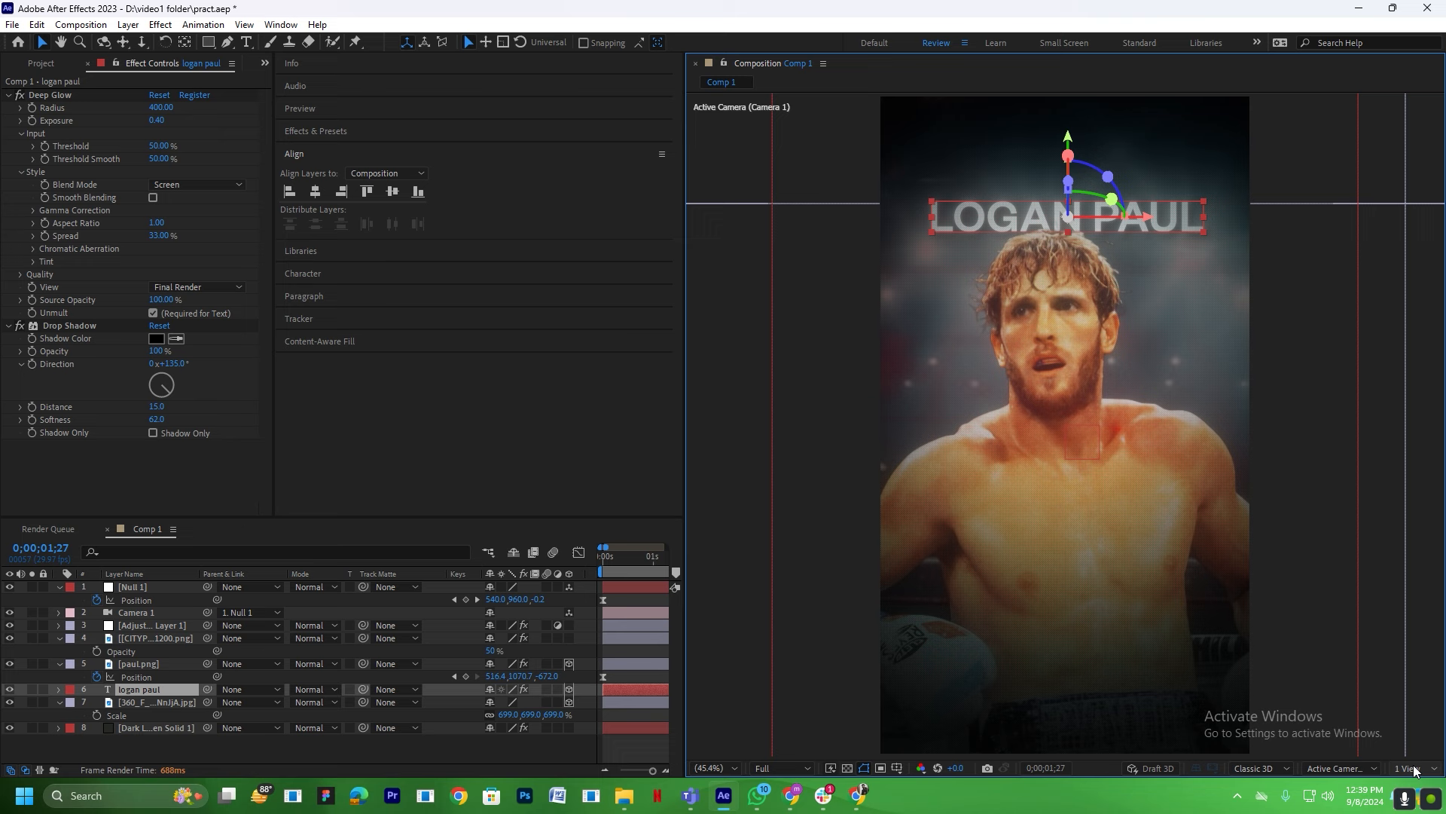
left_click(1369, 716)
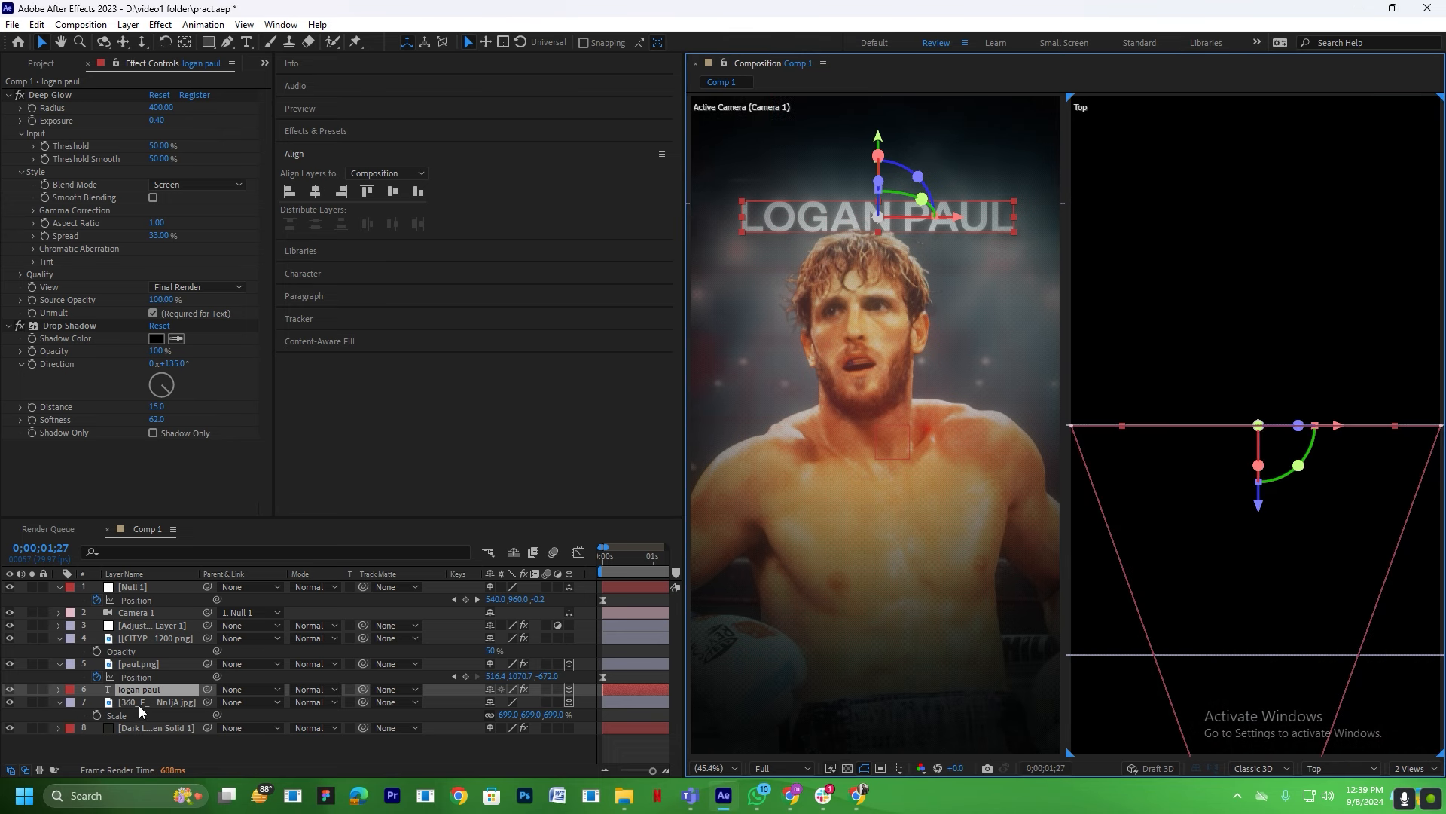
left_click(148, 693)
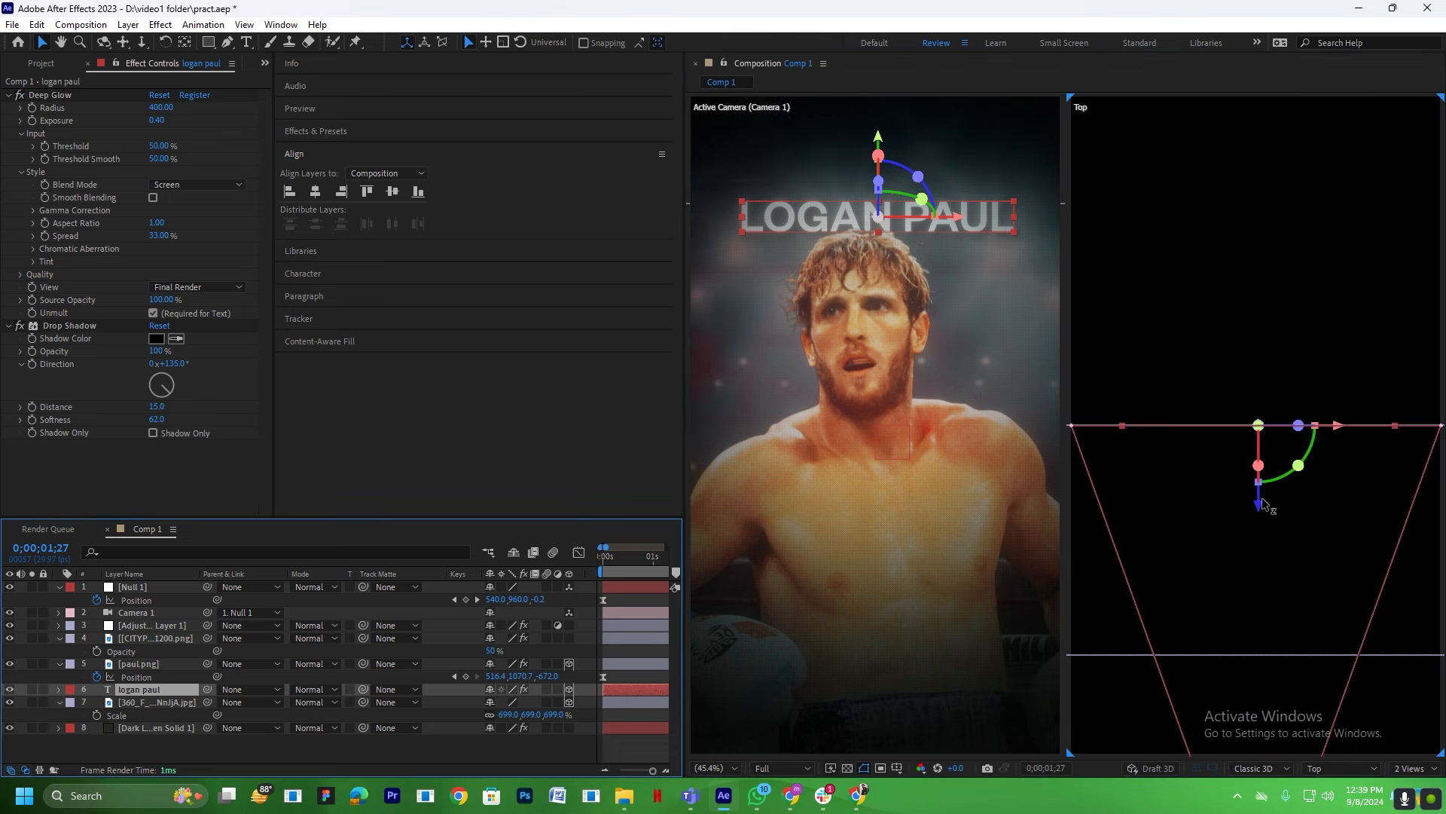
left_click_drag(1264, 503, 1272, 568)
key("ctrl+z")
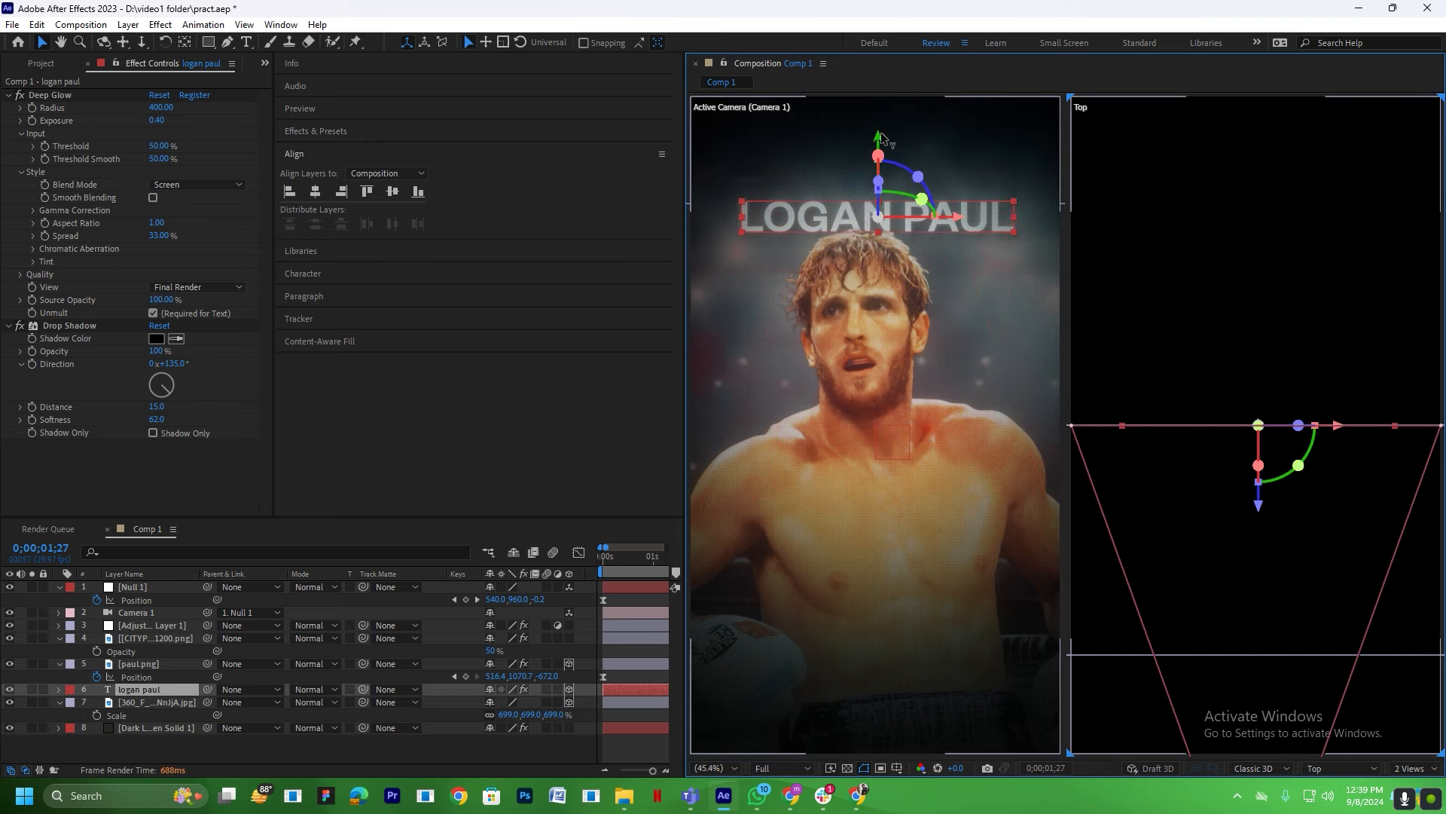
Scale the title text to 162%, return the composition to 1 View and widen the timeline again.
key("s")
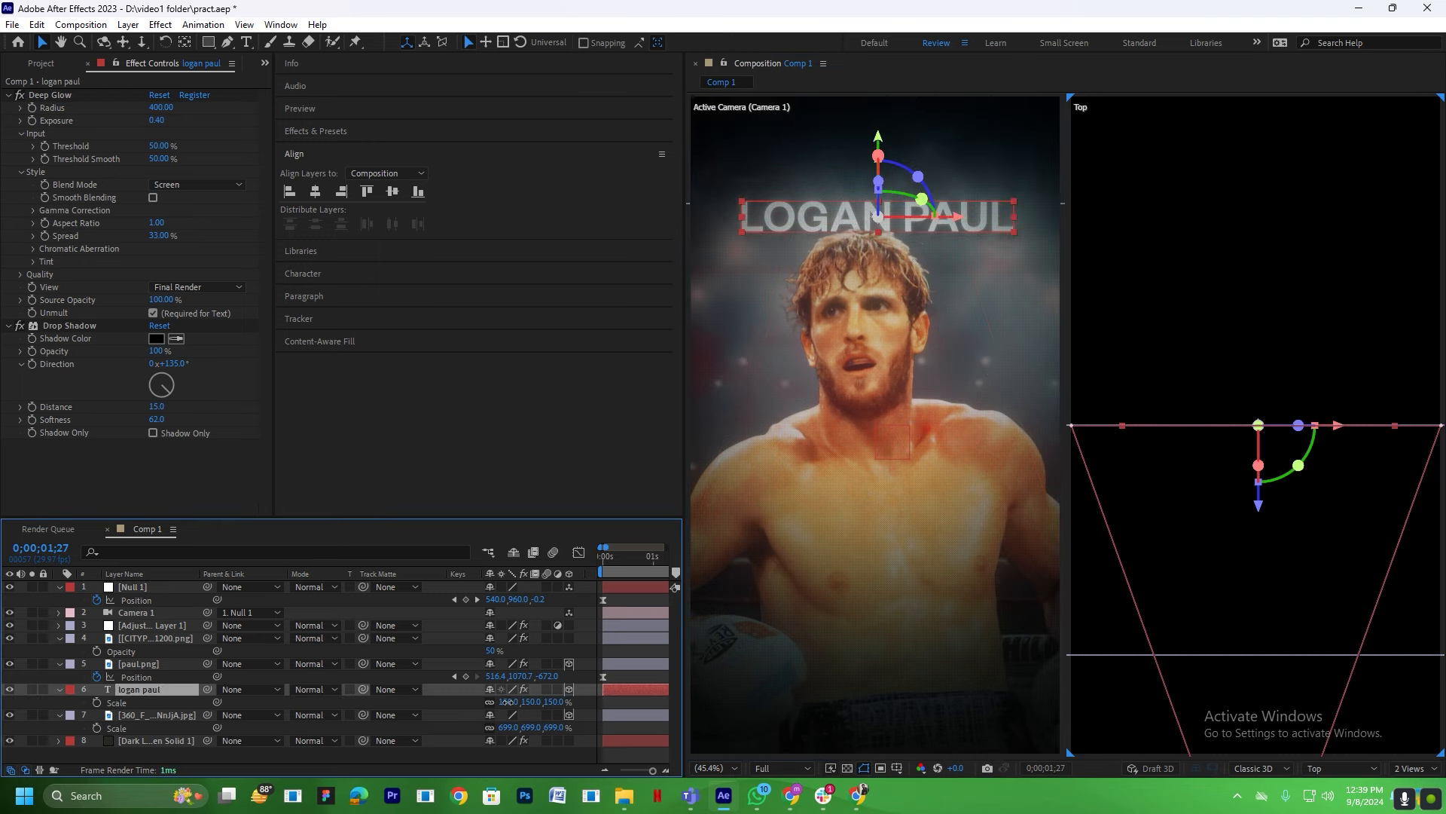
left_click_drag(507, 702, 516, 706)
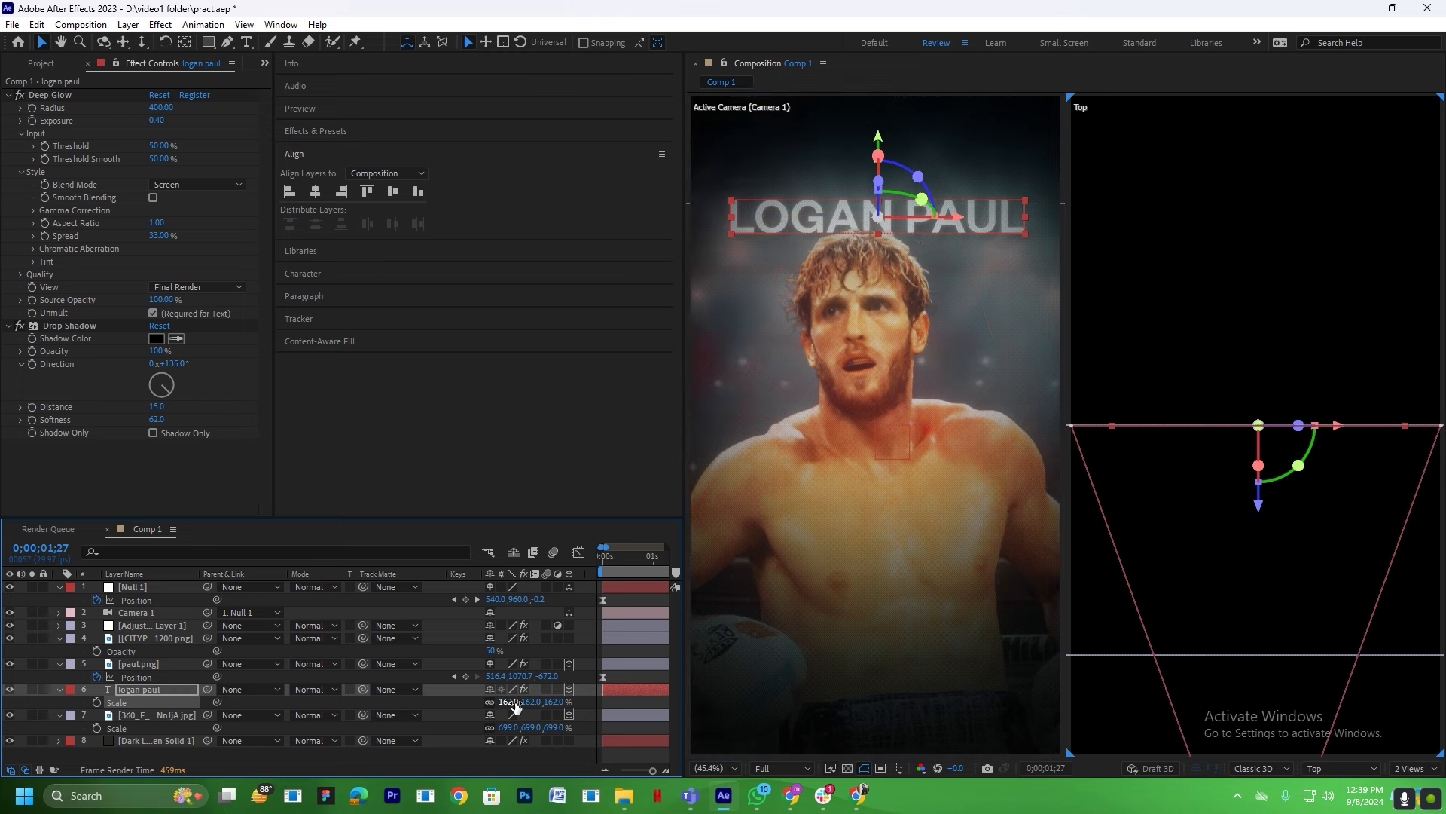
left_click(1411, 767)
left_click(1403, 743)
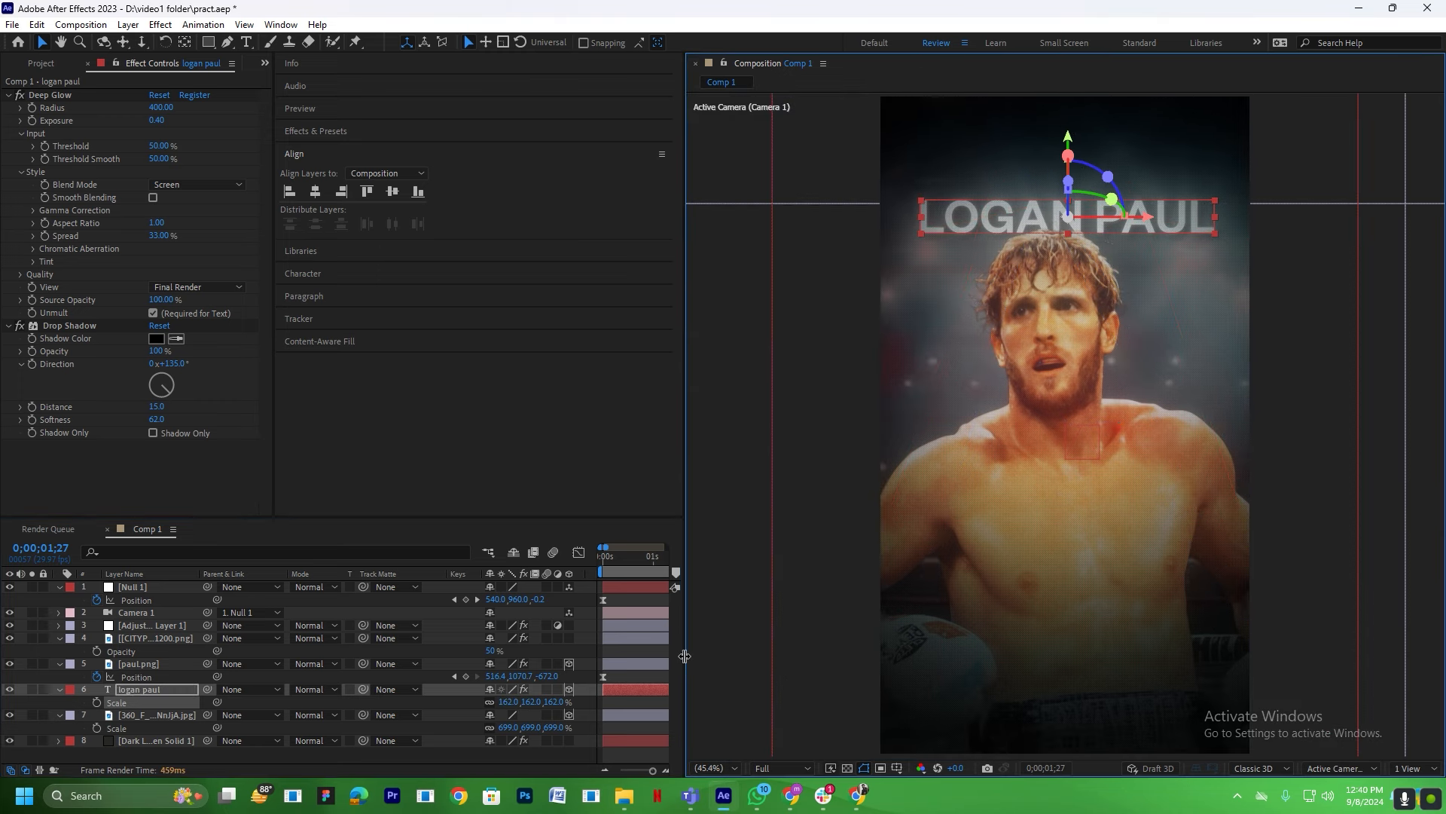
left_click_drag(687, 657, 954, 671)
Preview the composition's animation from the first frame.
left_click_drag(604, 559, 550, 560)
left_click(645, 587)
left_click(1103, 616)
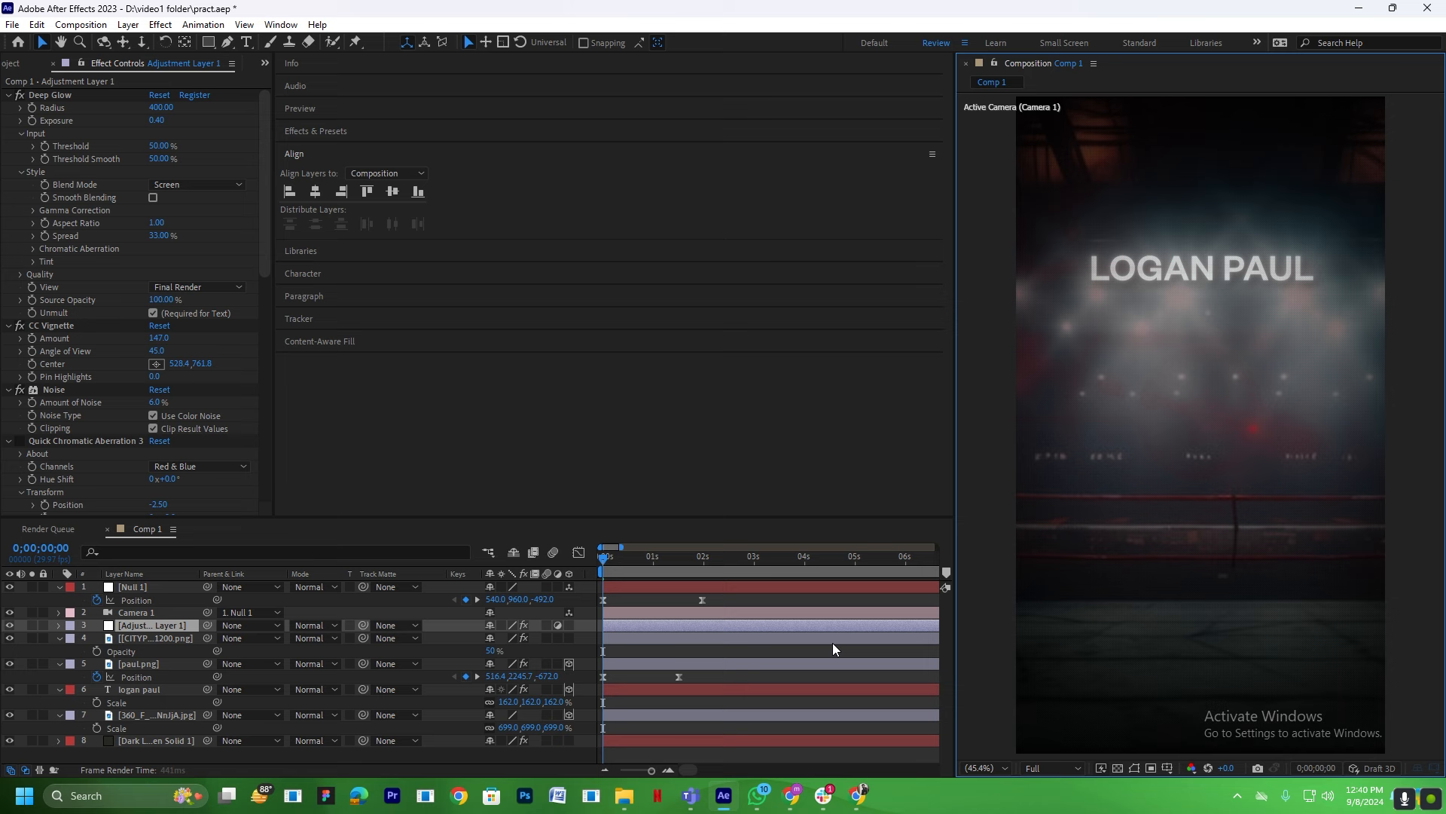
key("space")
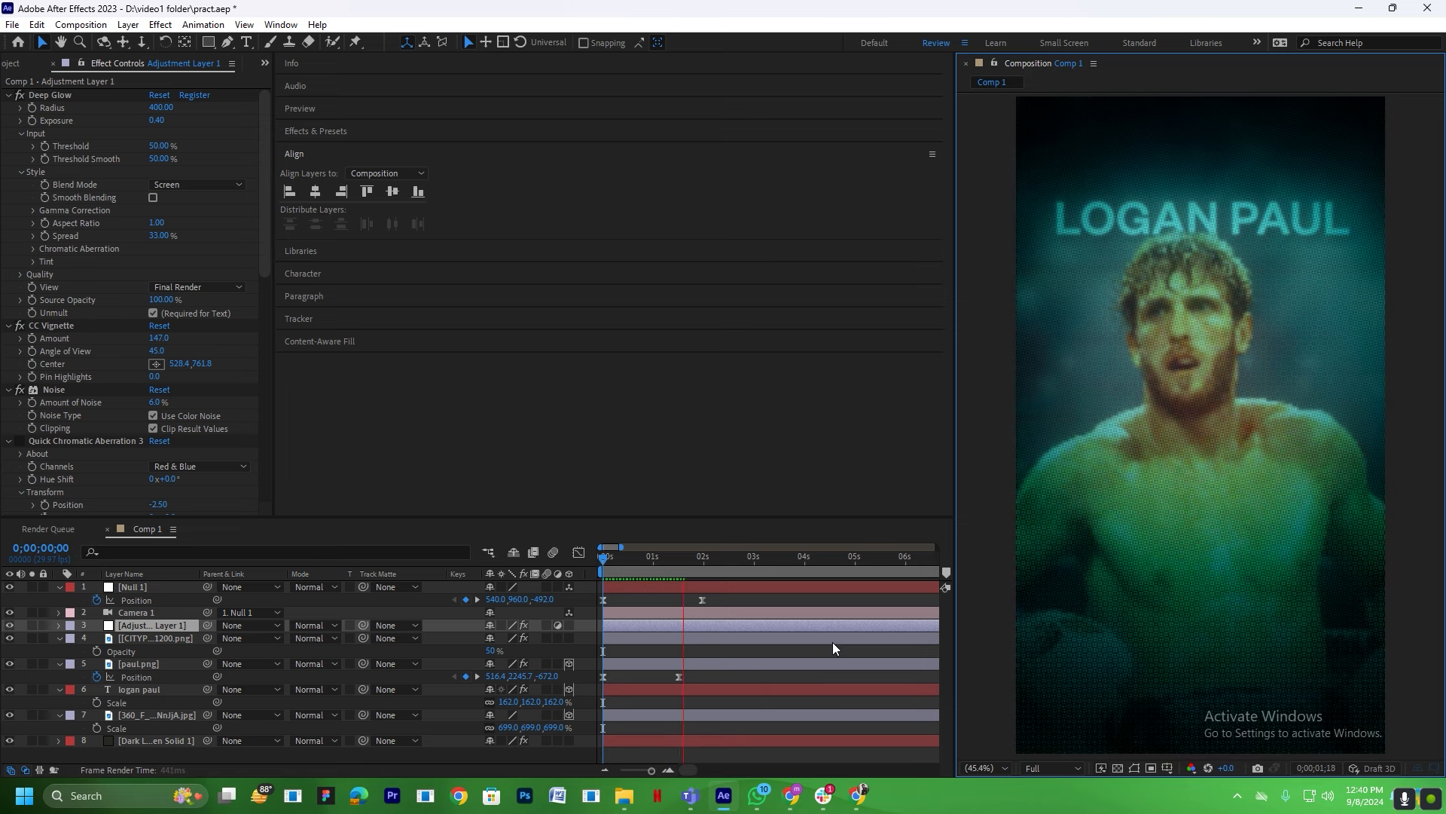
key("space")
Scale the title text to 170%.
left_click(176, 690)
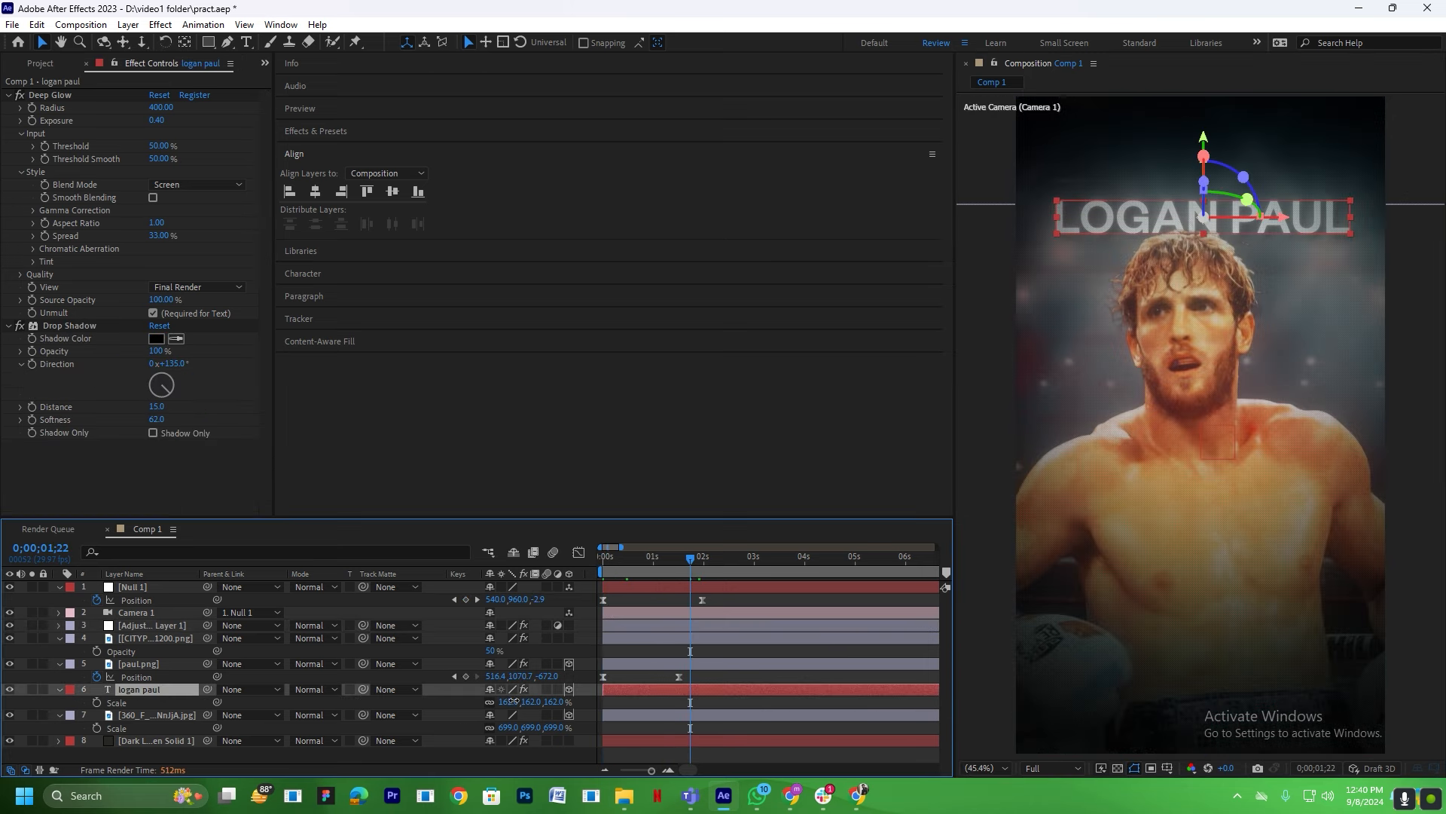
left_click_drag(513, 701, 519, 701)
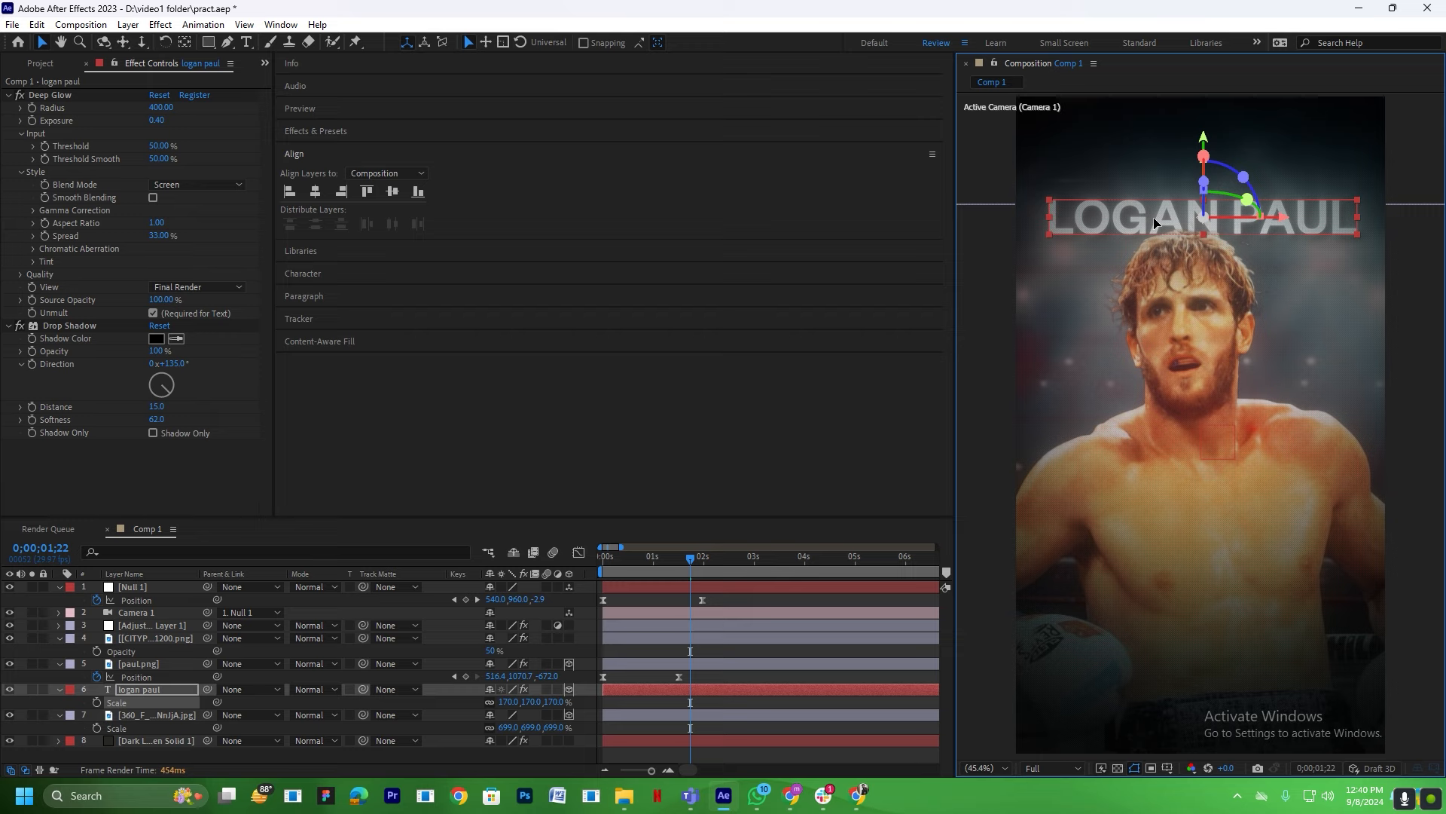
left_click(718, 644)
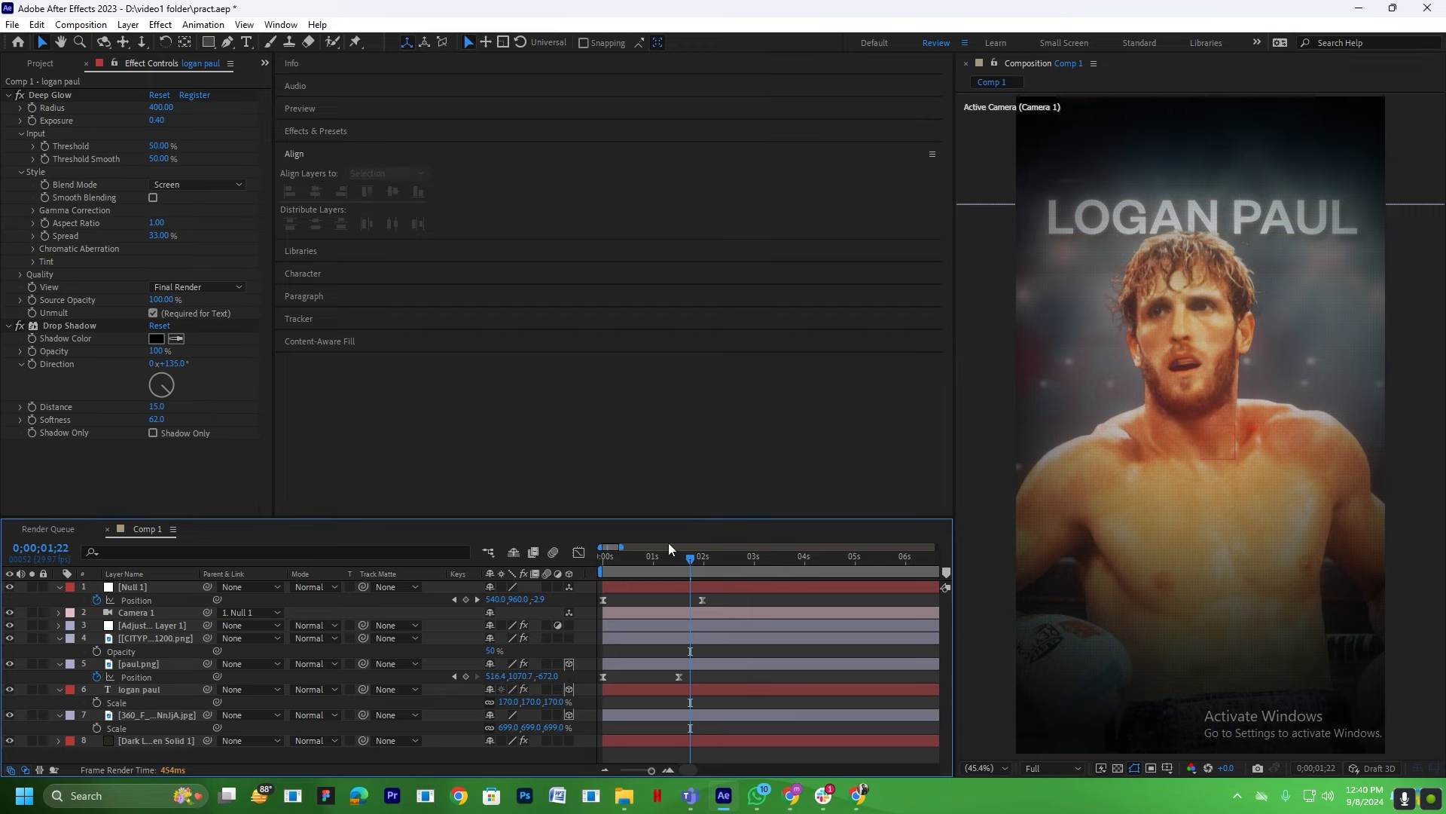
Draw a horizontal line across the word LOGAN with a 144 px stroke and place its shape layer directly beneath the title layer.
left_click(228, 43)
left_click(1041, 217)
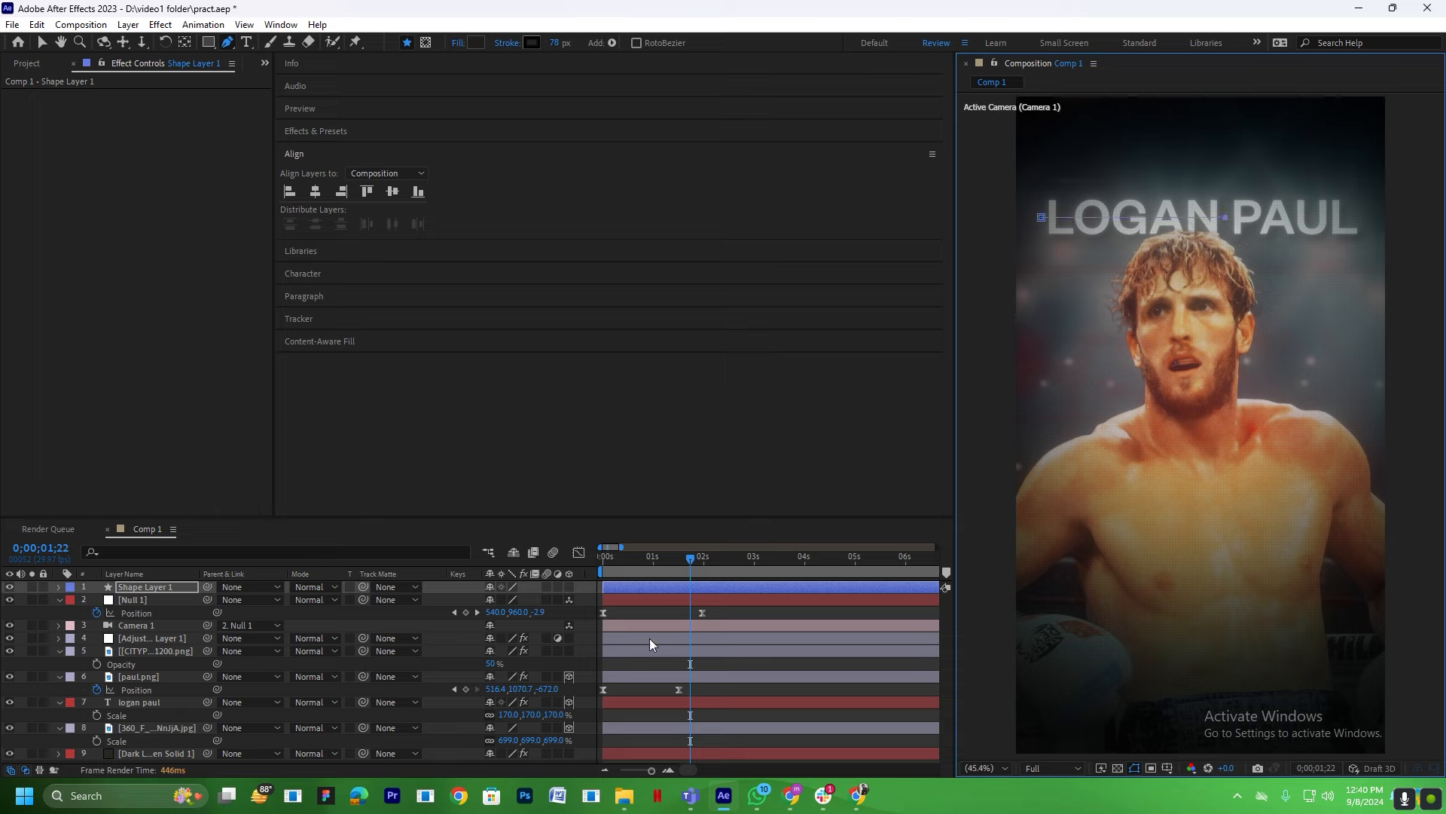
left_click(189, 587)
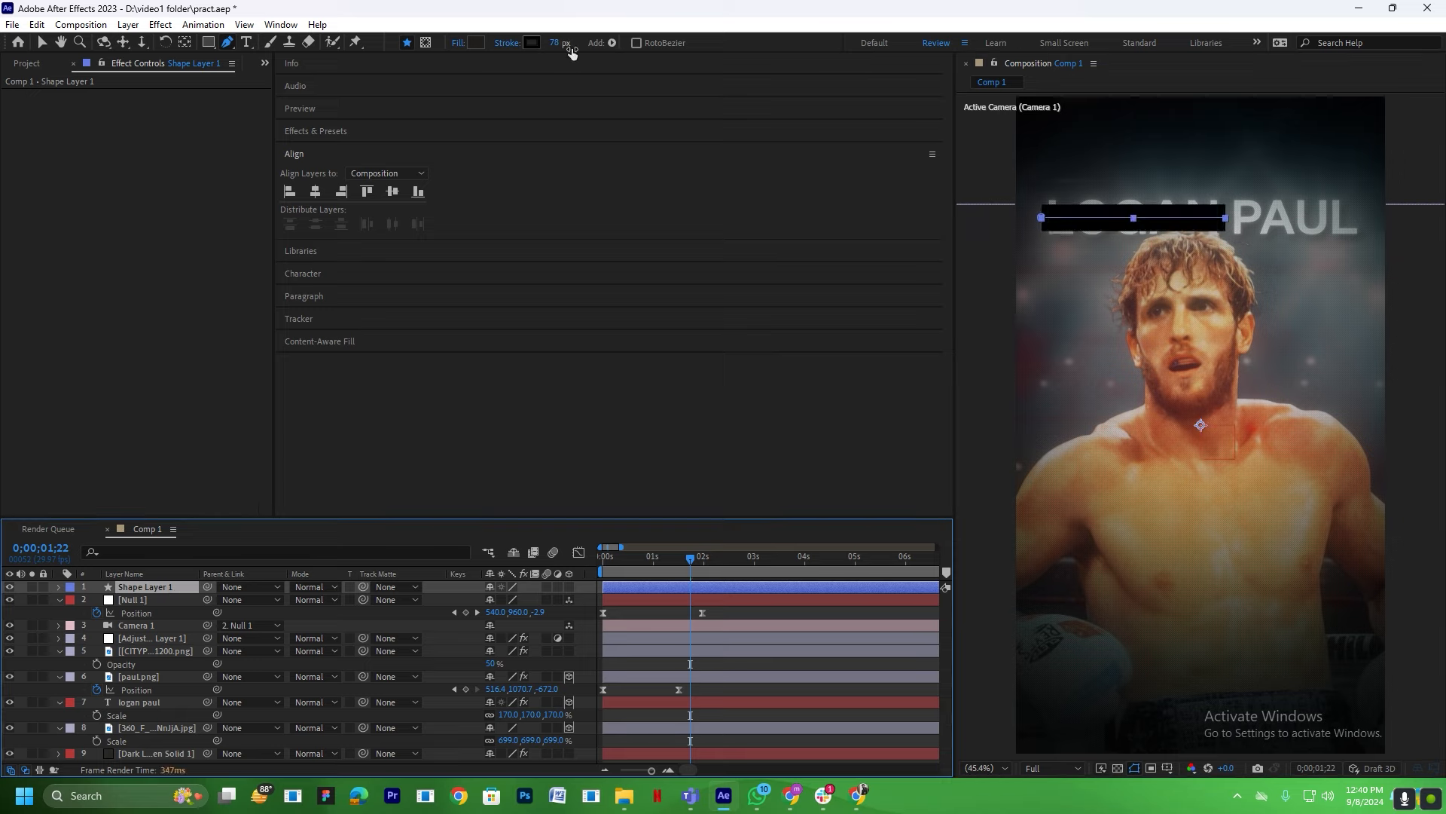
left_click_drag(550, 45, 611, 47)
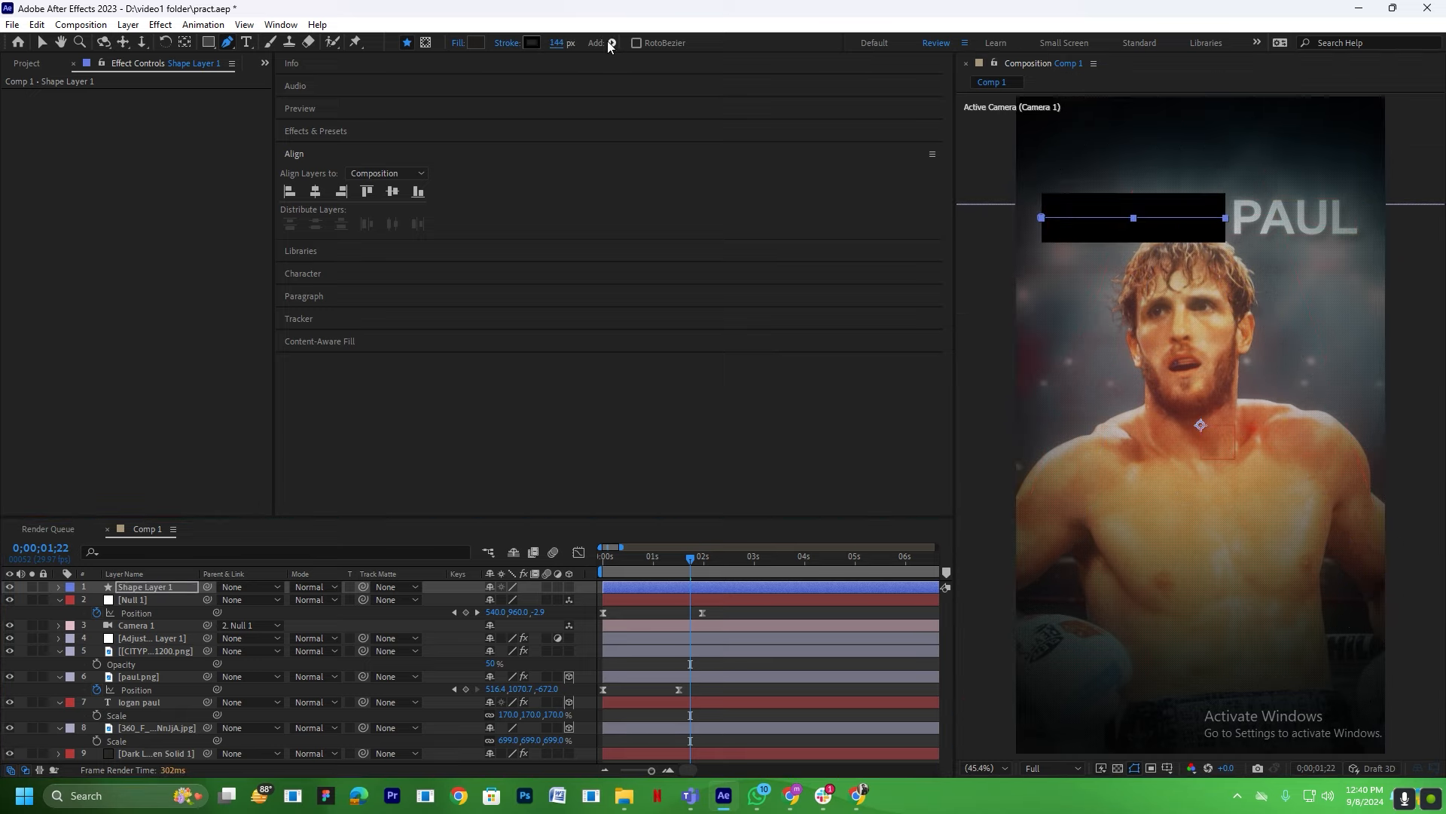
left_click_drag(146, 589, 139, 714)
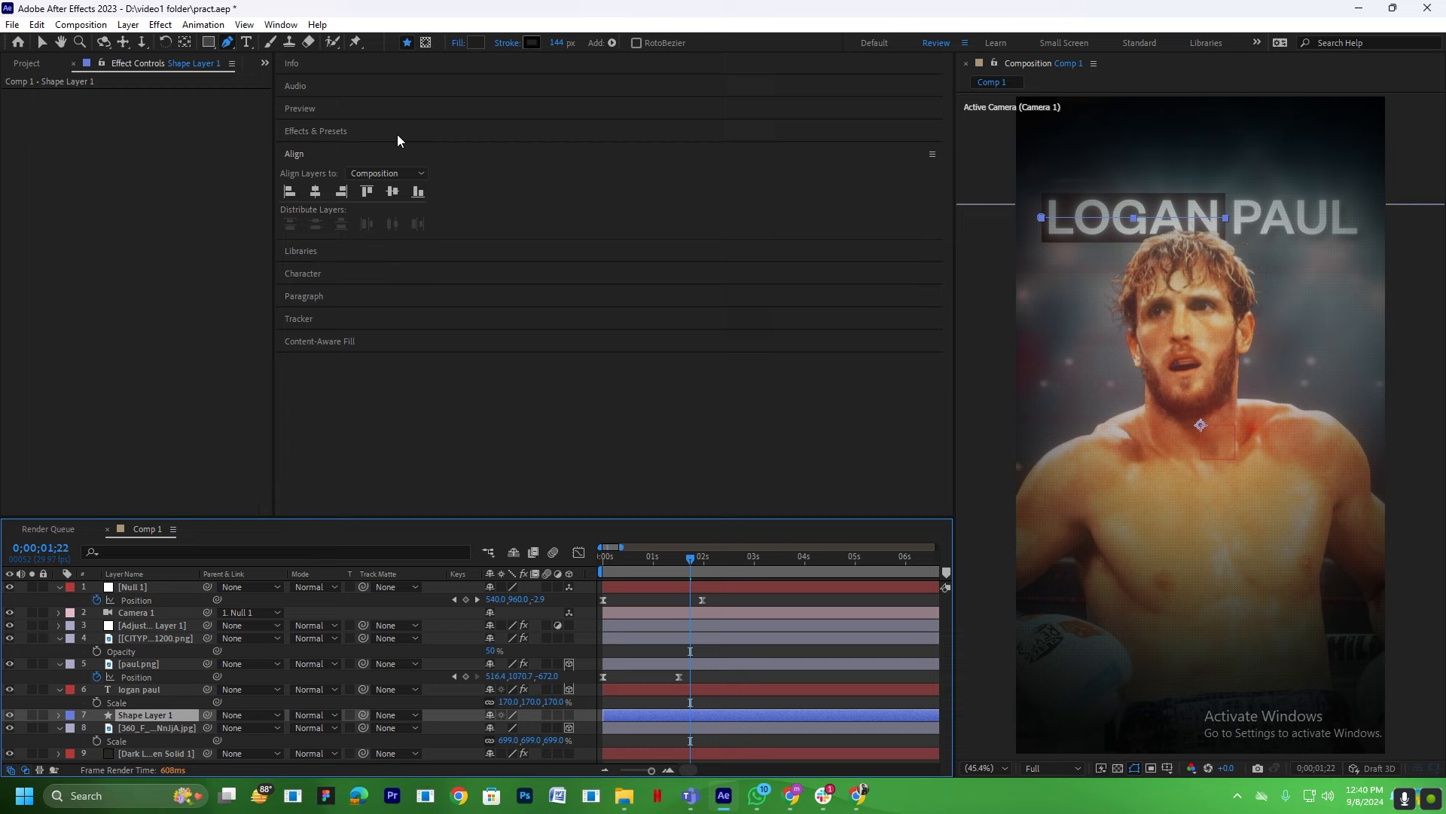
Change the shape's stroke color to bright yellow (FFF000).
left_click(533, 44)
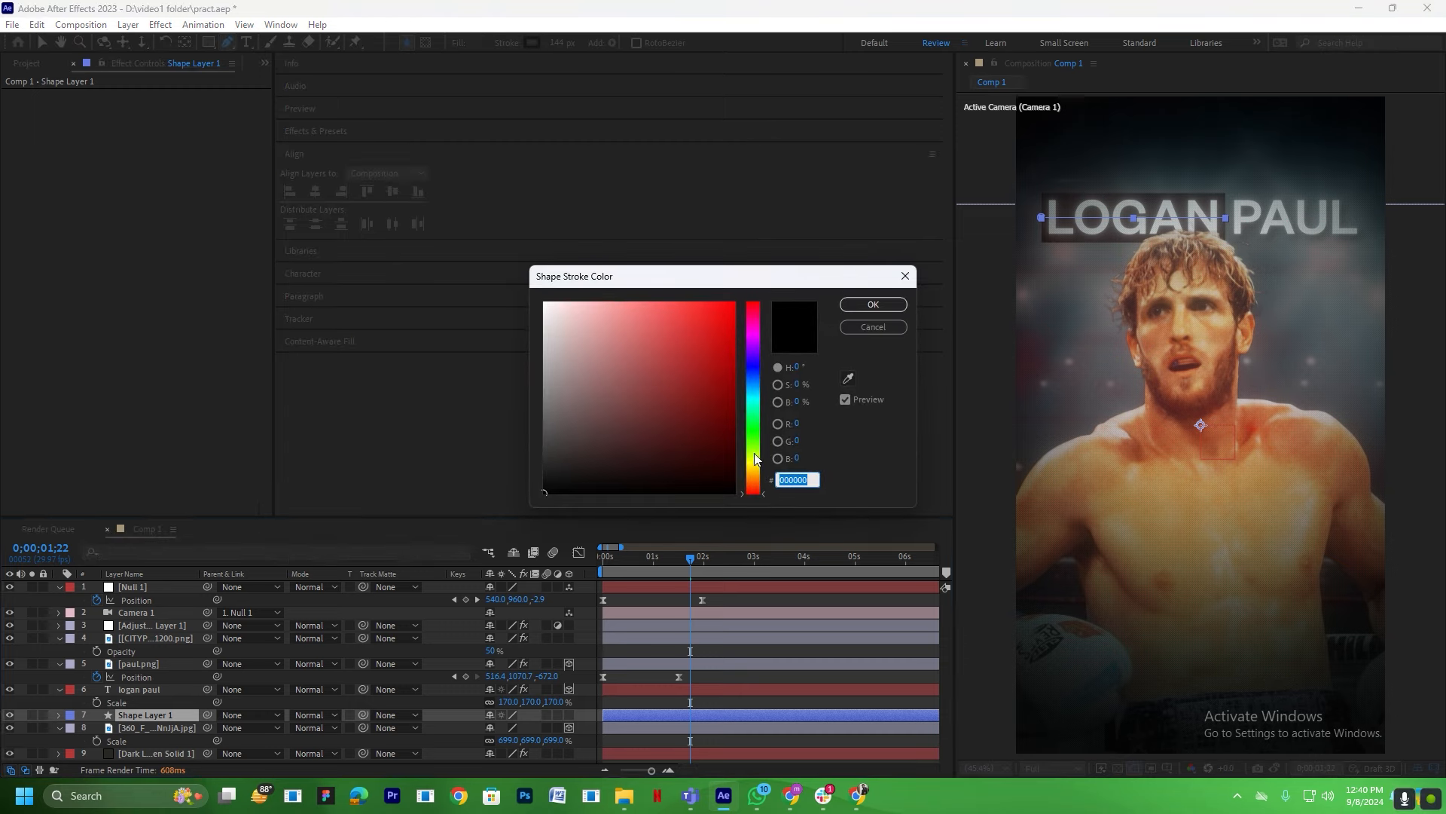
left_click(754, 449)
left_click_drag(708, 354, 843, 223)
left_click(874, 304)
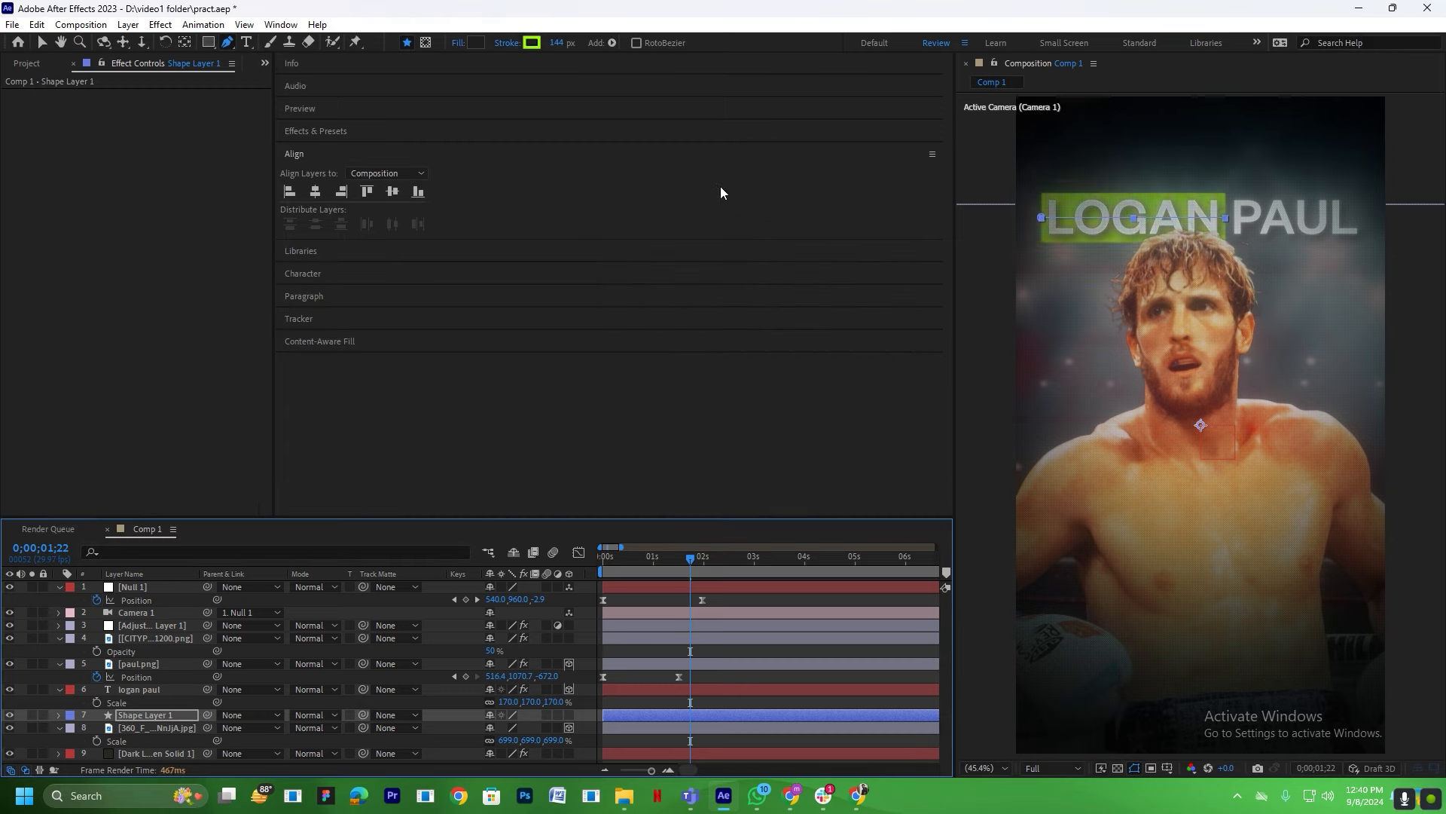
left_click(531, 42)
left_click(753, 463)
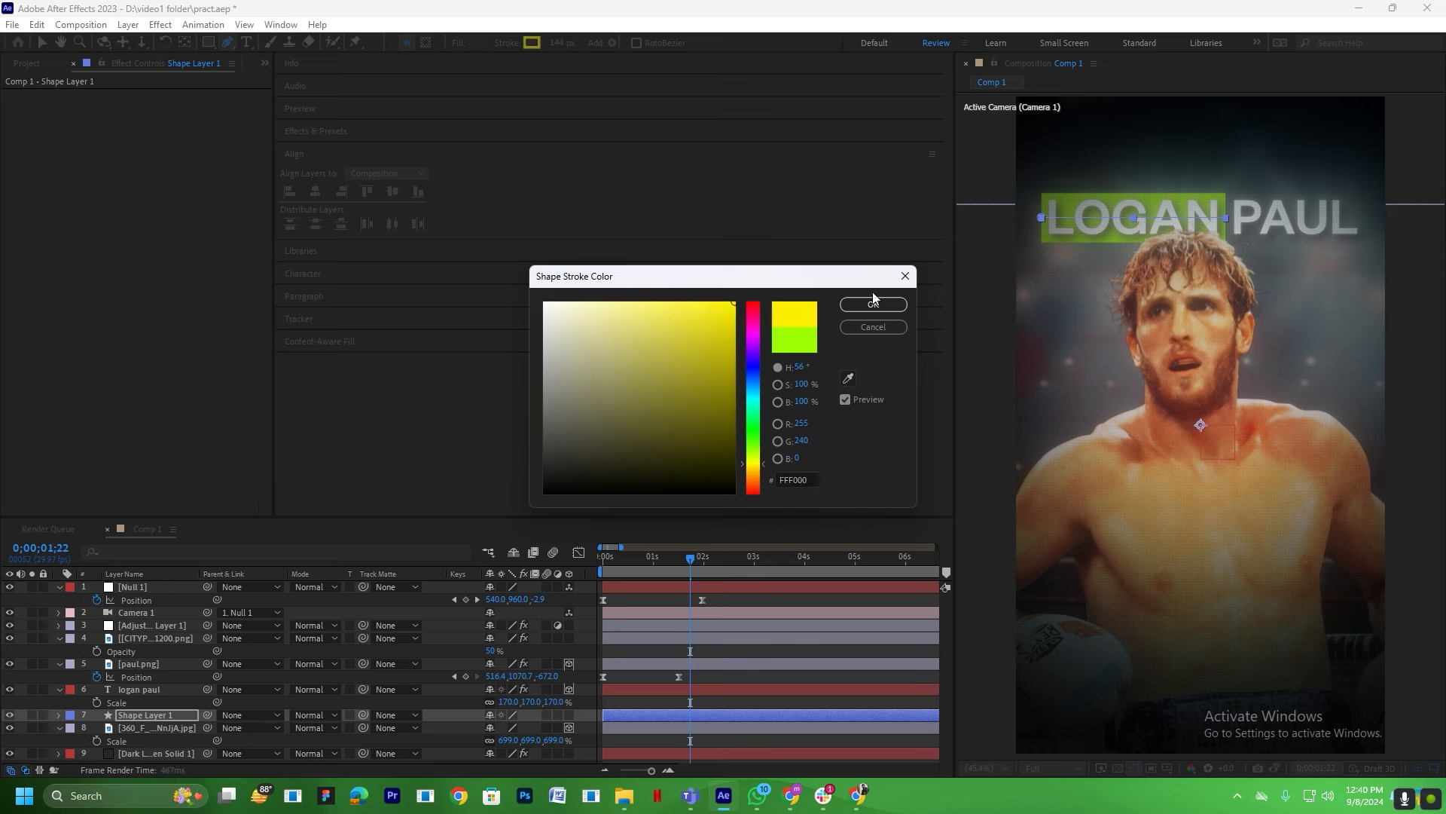
left_click(873, 304)
Set the fill color of only the word LOGAN in the title text to black.
left_click(164, 689)
key("v")
double_click(1114, 220)
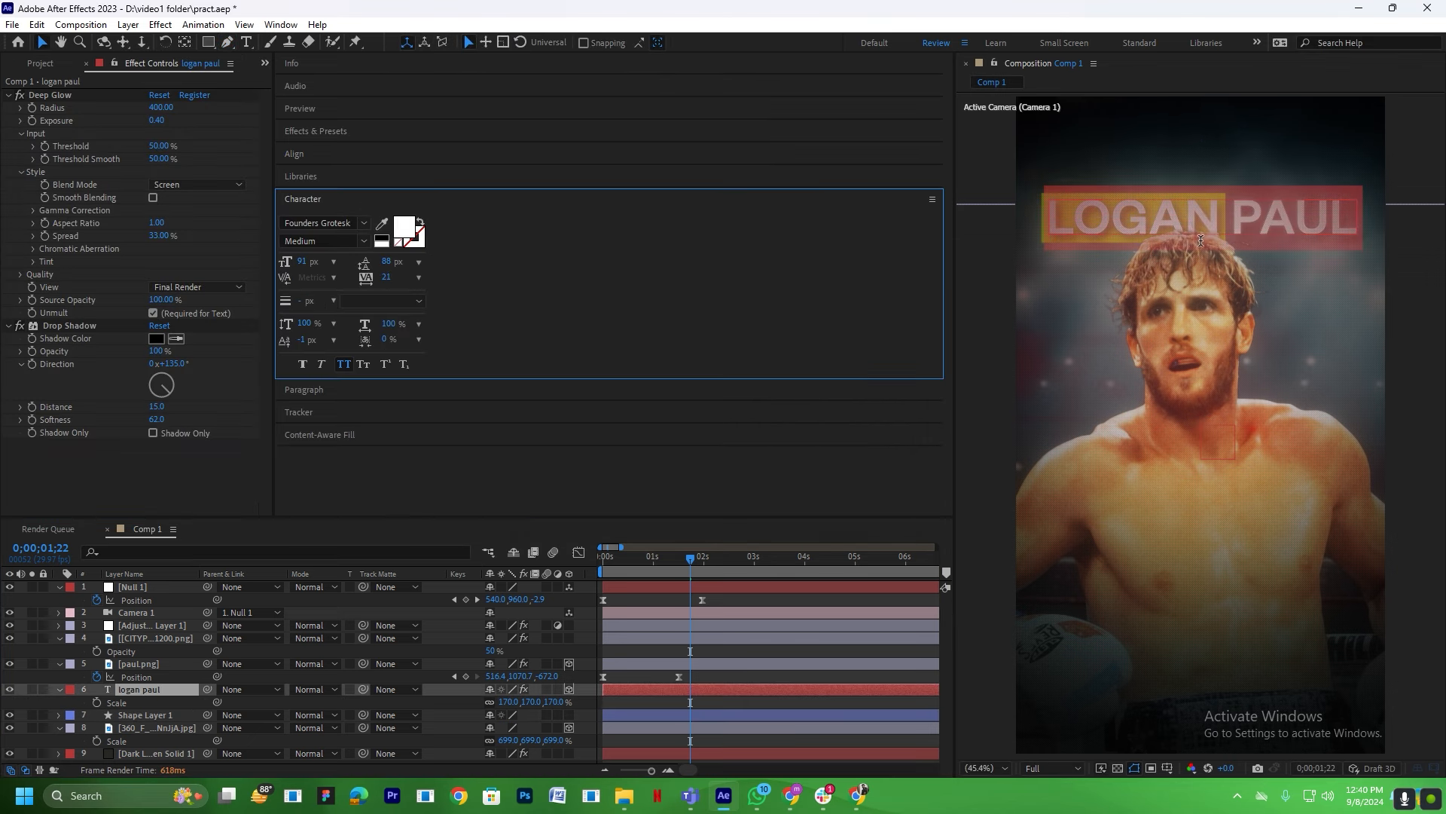
left_click(1220, 214)
left_click_drag(1220, 214, 1028, 219)
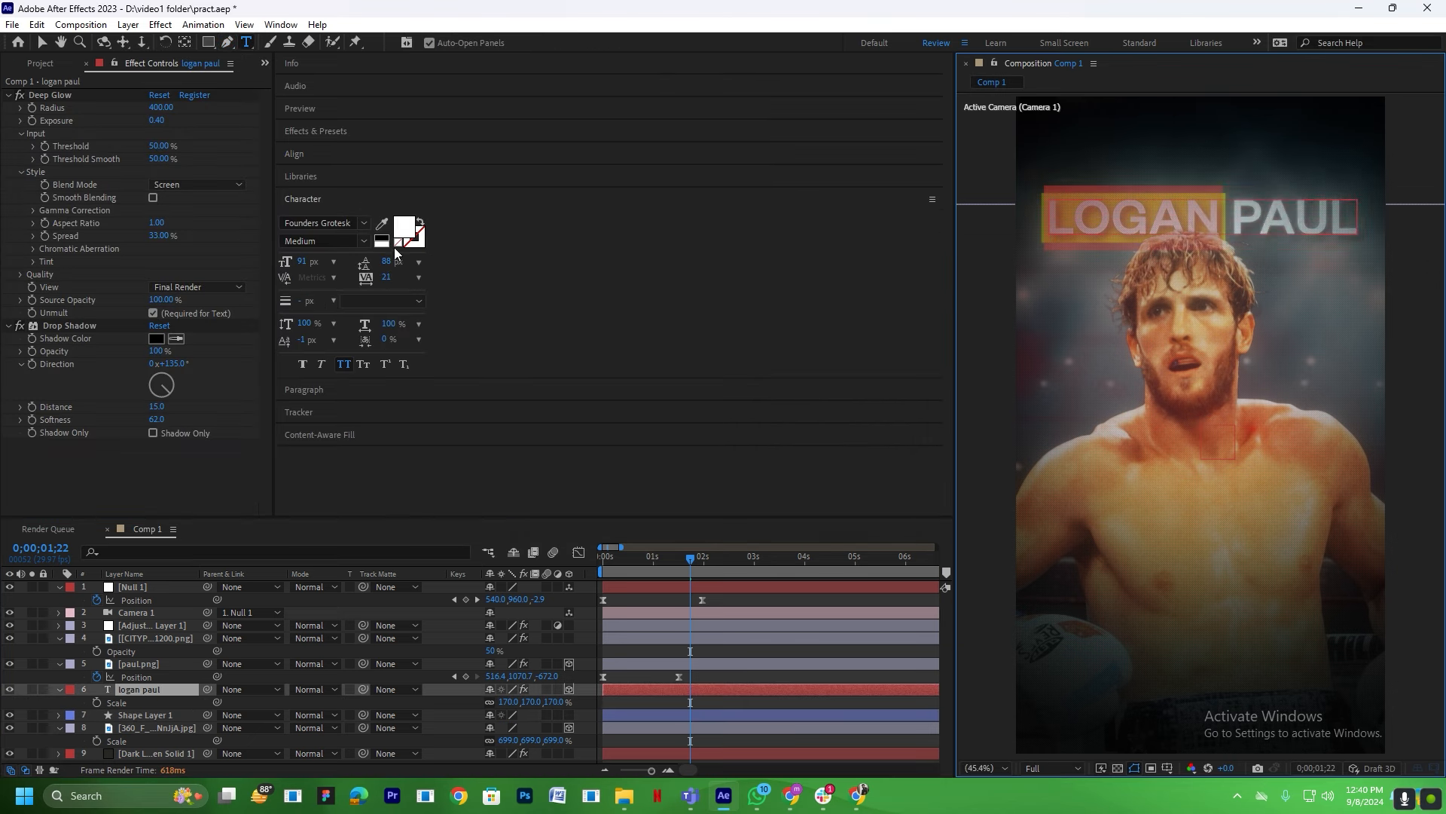
left_click(404, 226)
left_click(545, 488)
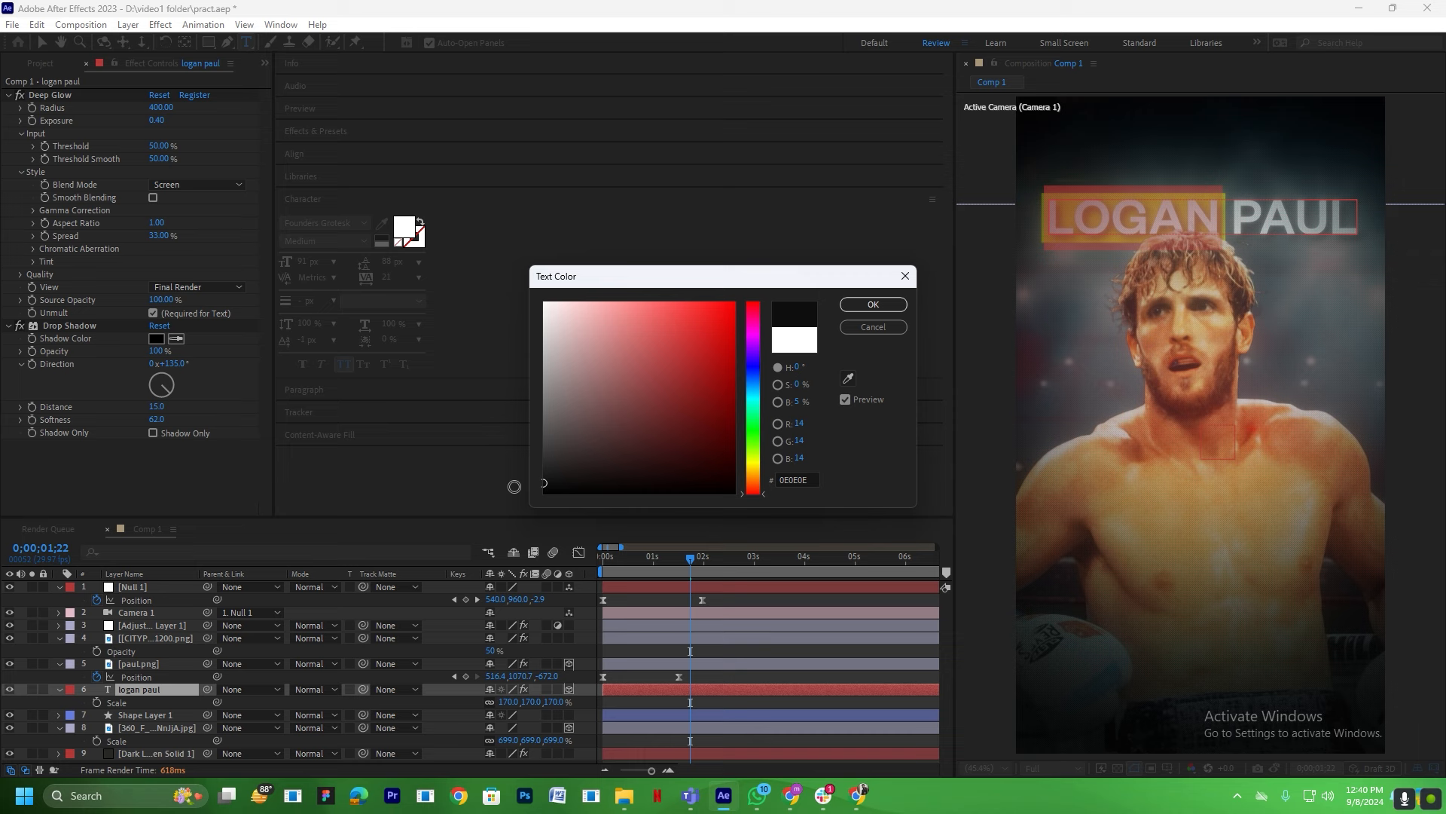
left_click(878, 309)
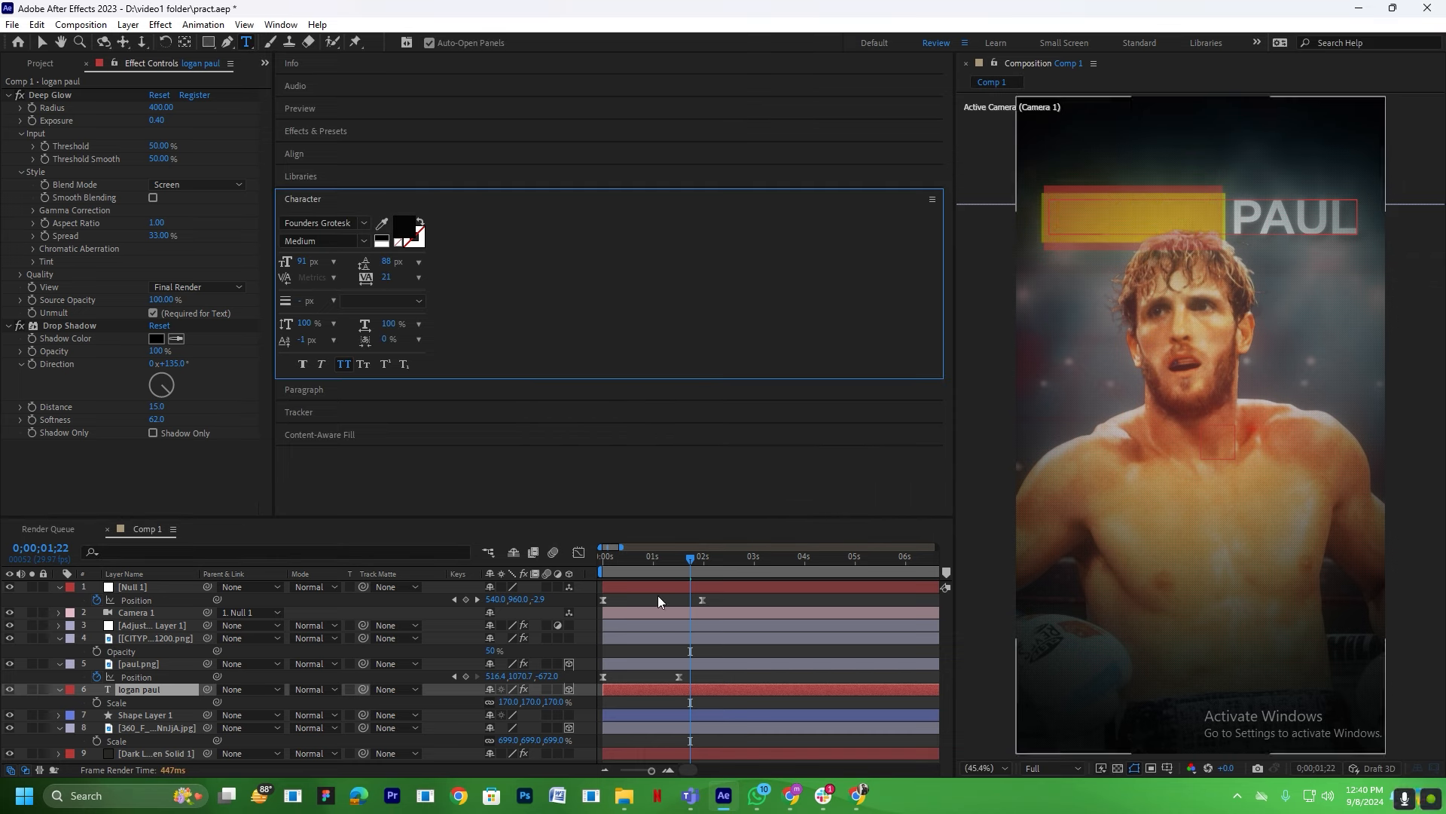
Turn off the Deep Glow and Drop Shadow effects on the title layer.
left_click(45, 97)
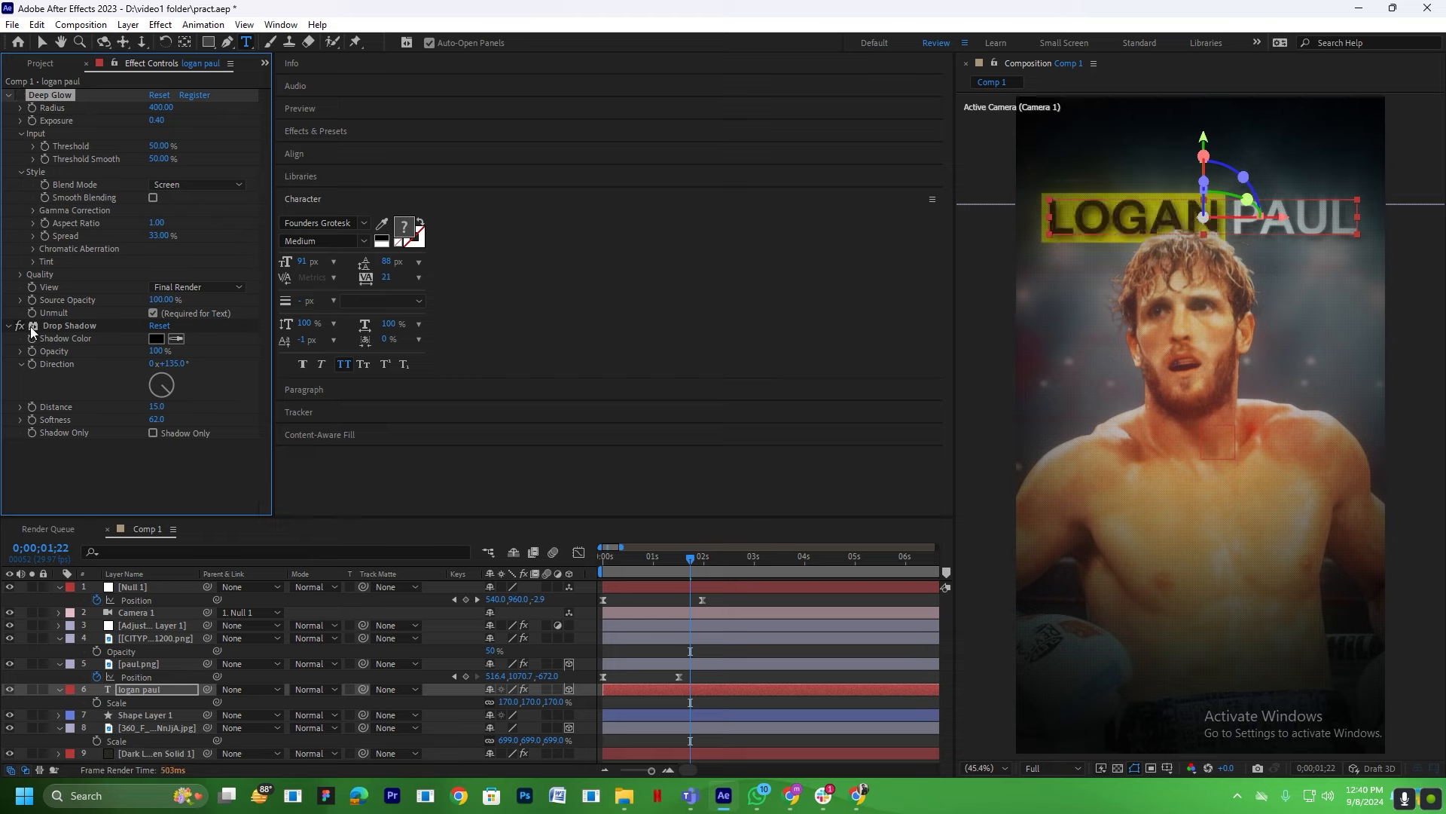
left_click(697, 666)
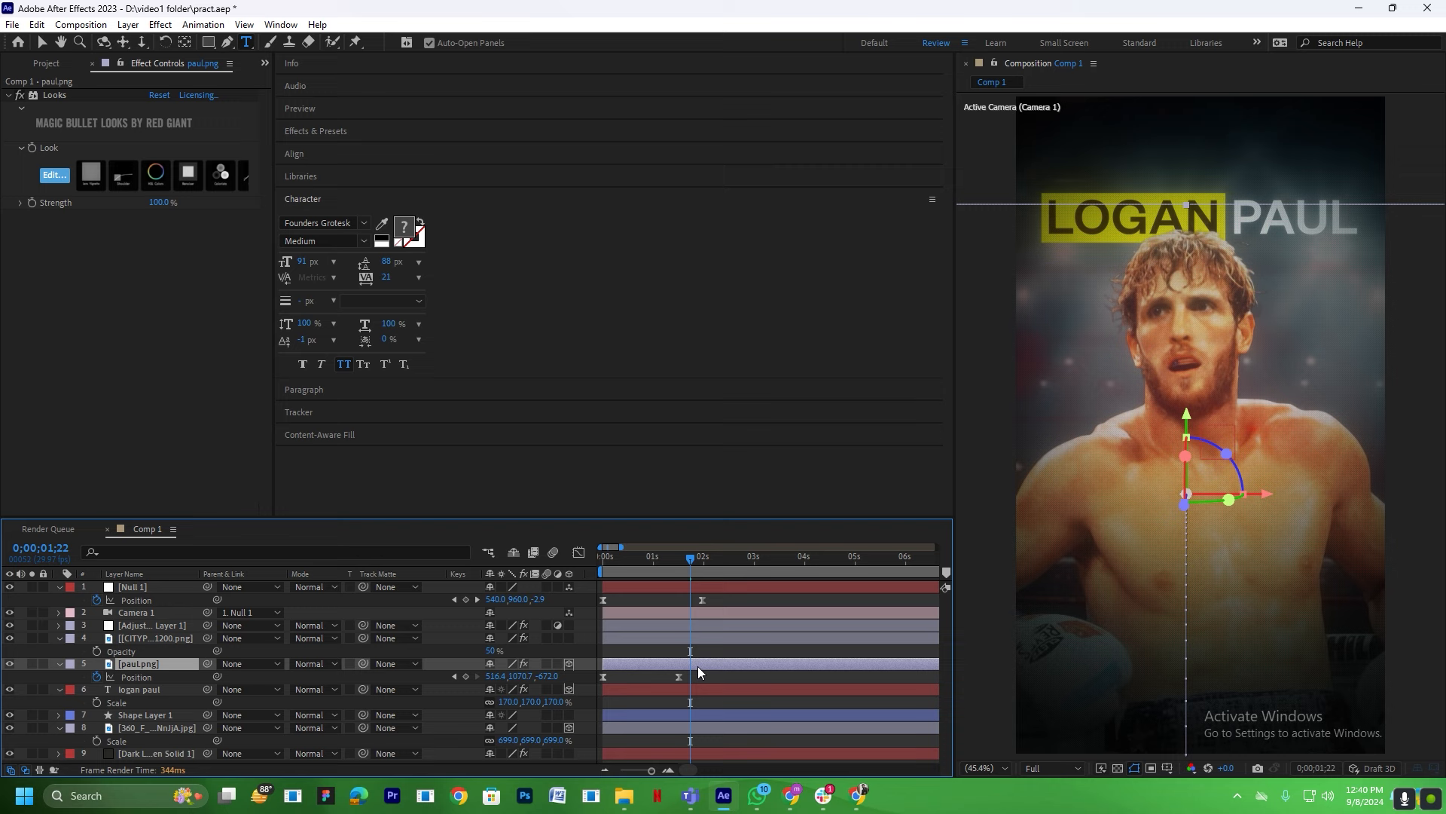
left_click(137, 688)
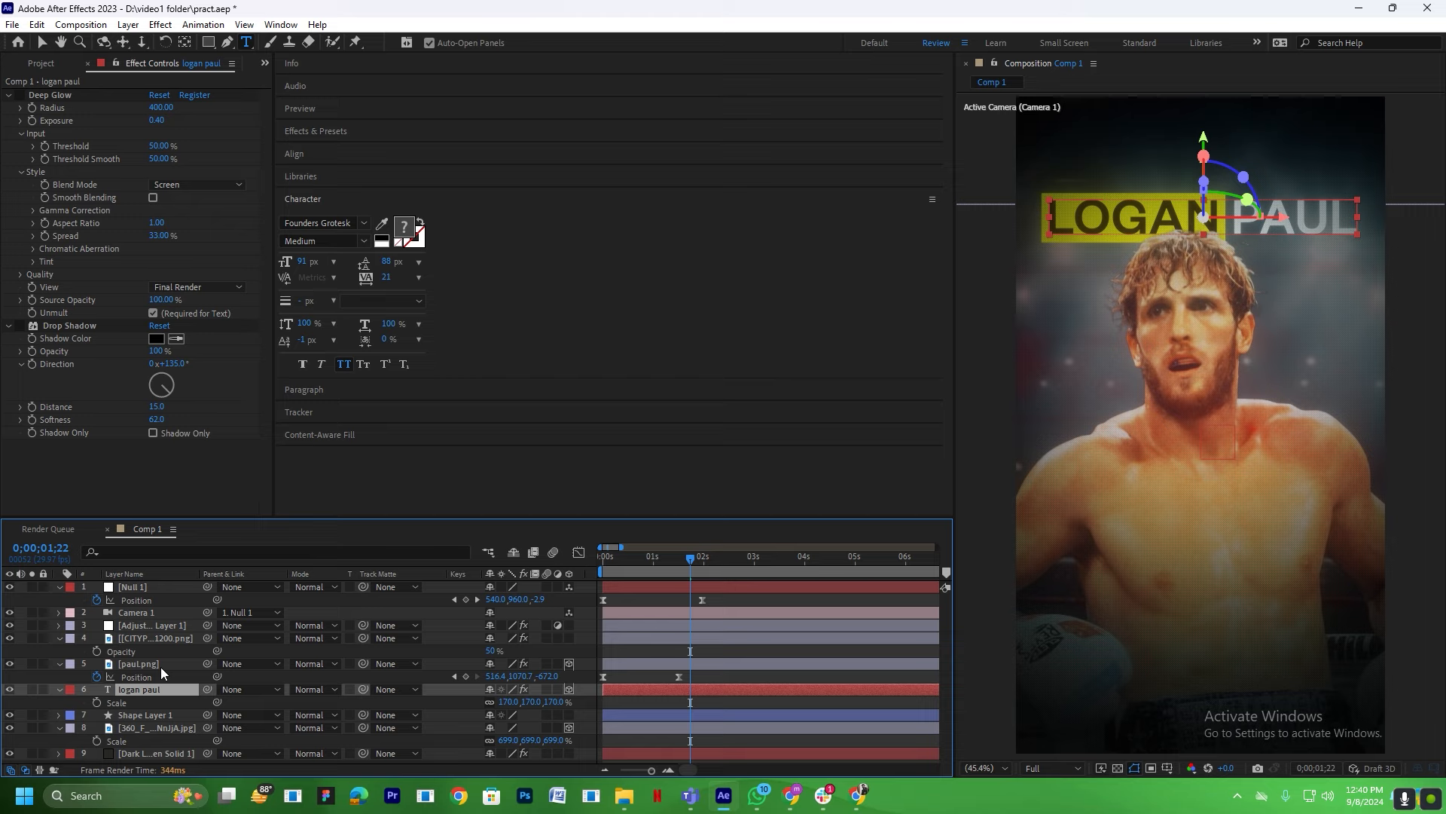
left_click(804, 677)
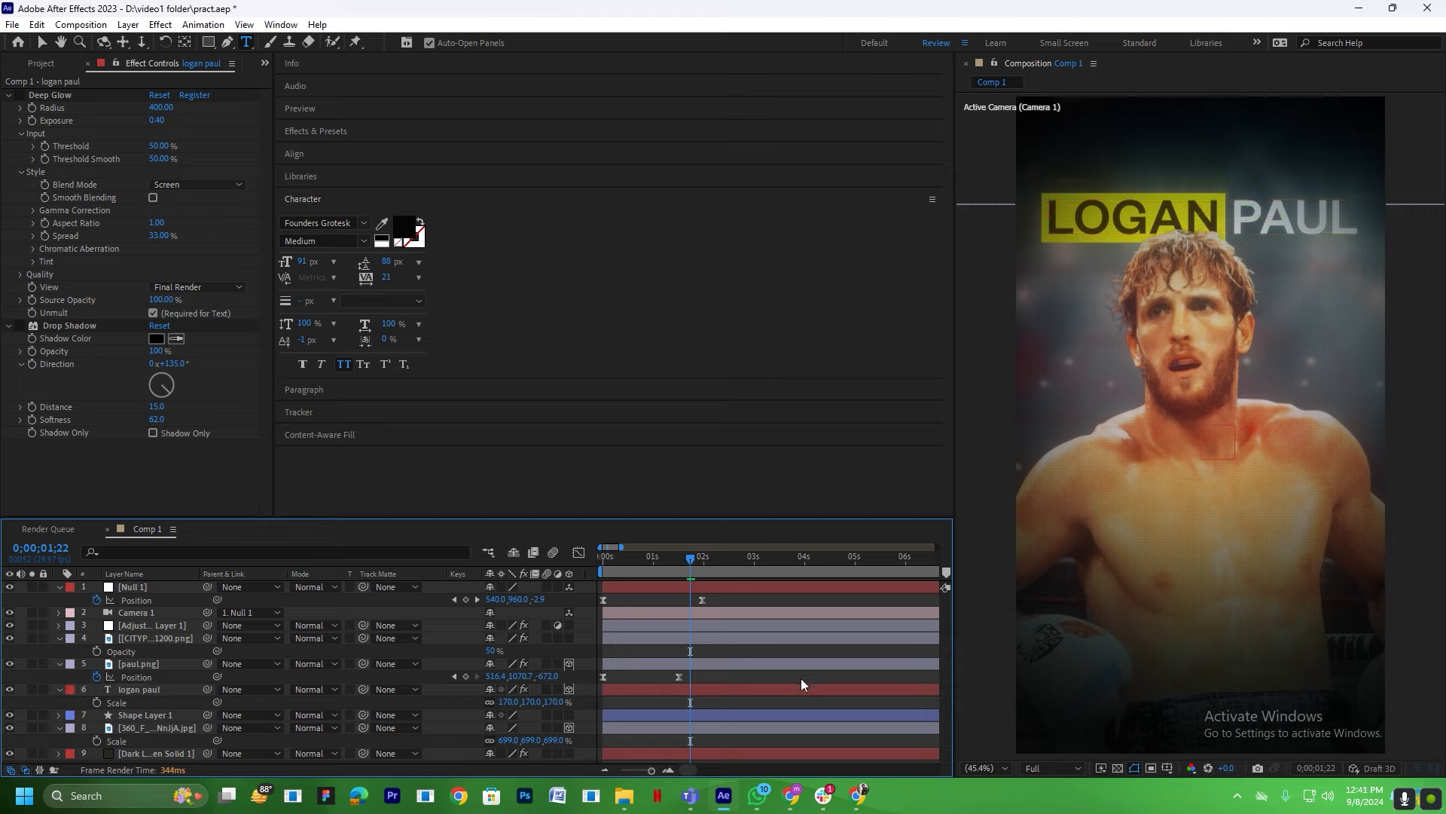
Scale the title and Shape Layer 1 down together, to 157% and 87%.
left_click(141, 692)
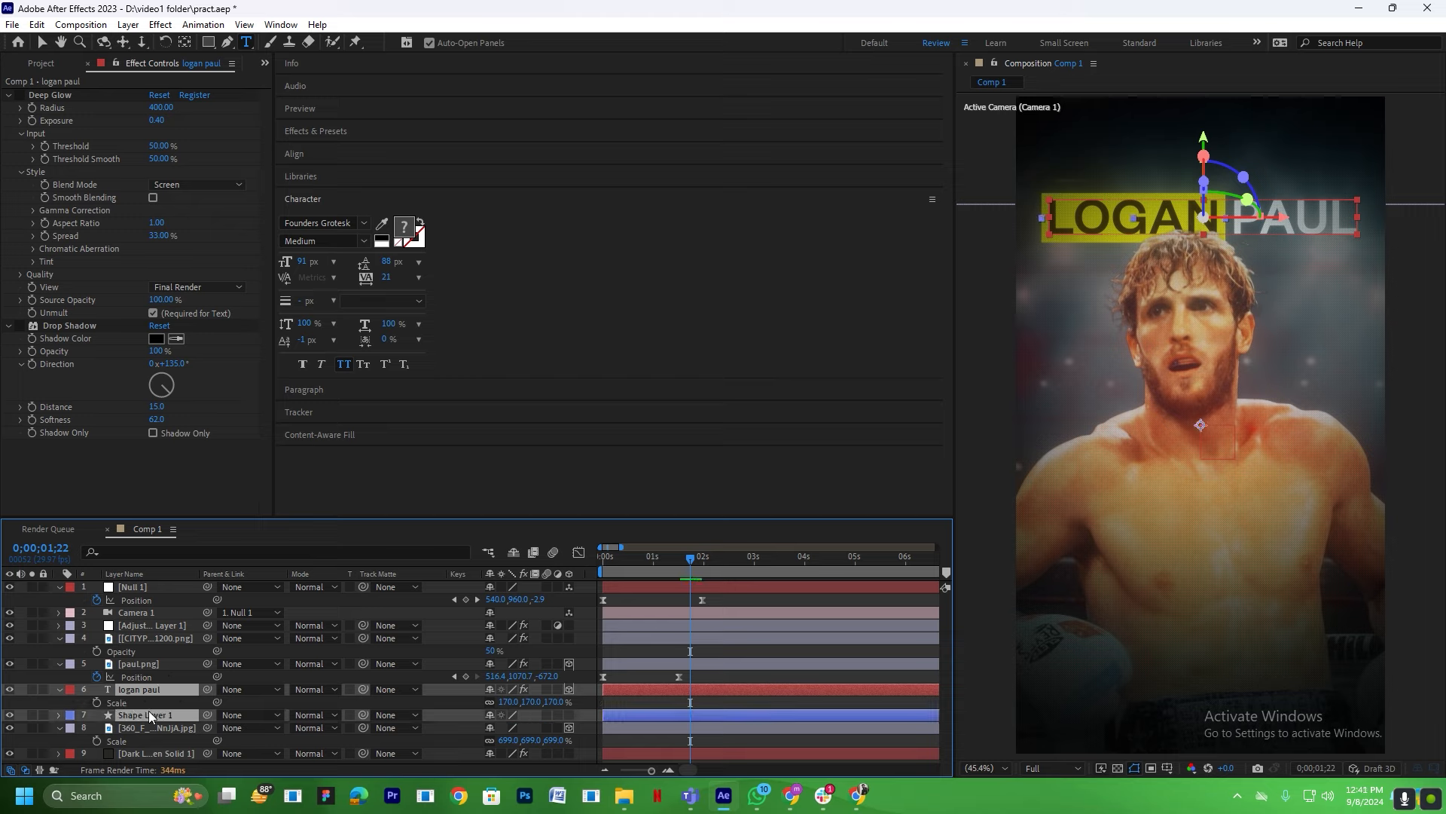
key("s")
left_click_drag(512, 701, 501, 702)
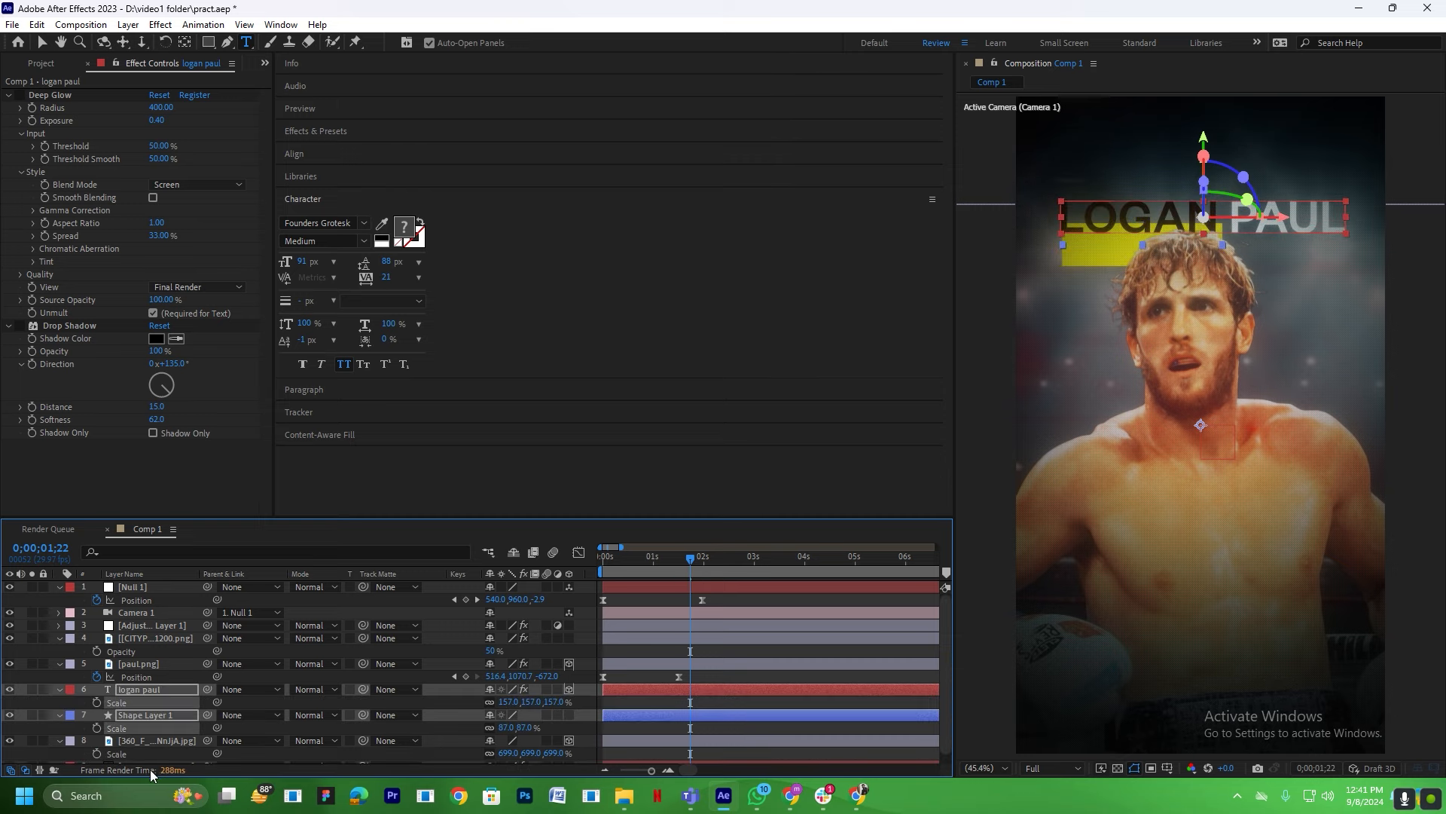
Move the yellow bar back behind the word LOGAN and resize it to a scale of 92.2 by 98.6%.
left_click(426, 728)
left_click(175, 715)
key("v")
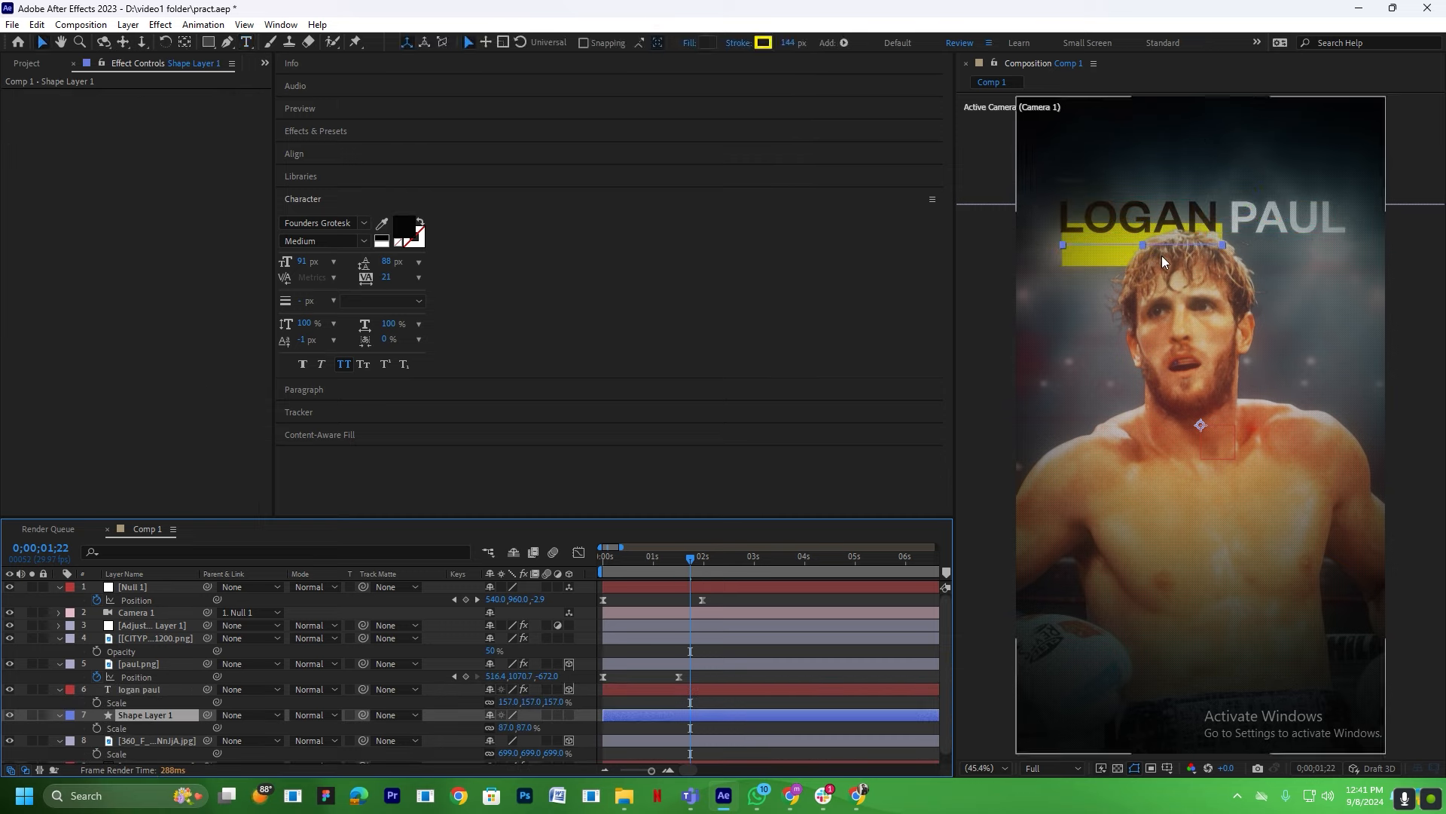
left_click_drag(1145, 246, 1055, 217)
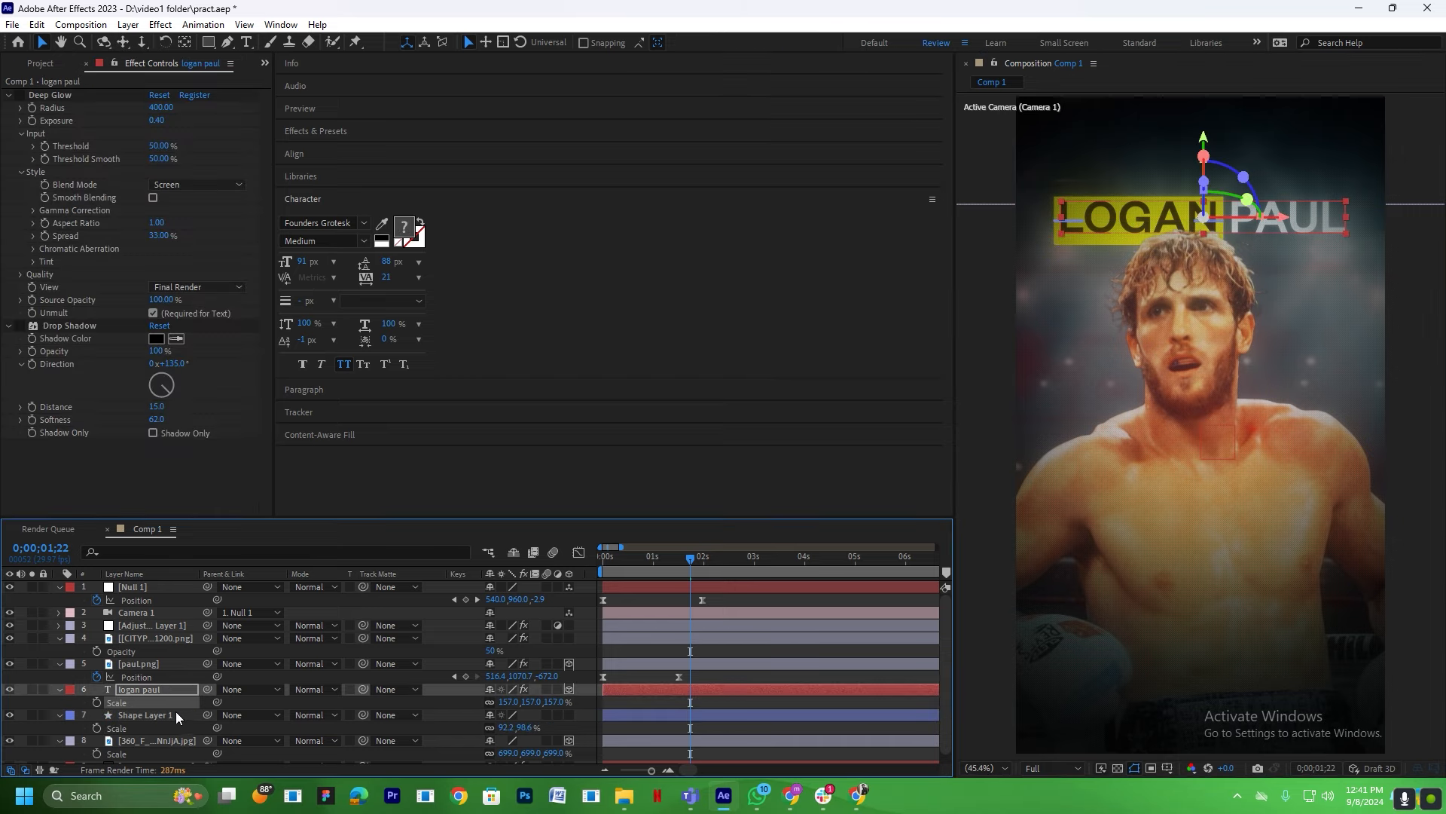
Make Shape Layer 1 a 3D layer and collapse its properties.
left_click(570, 714)
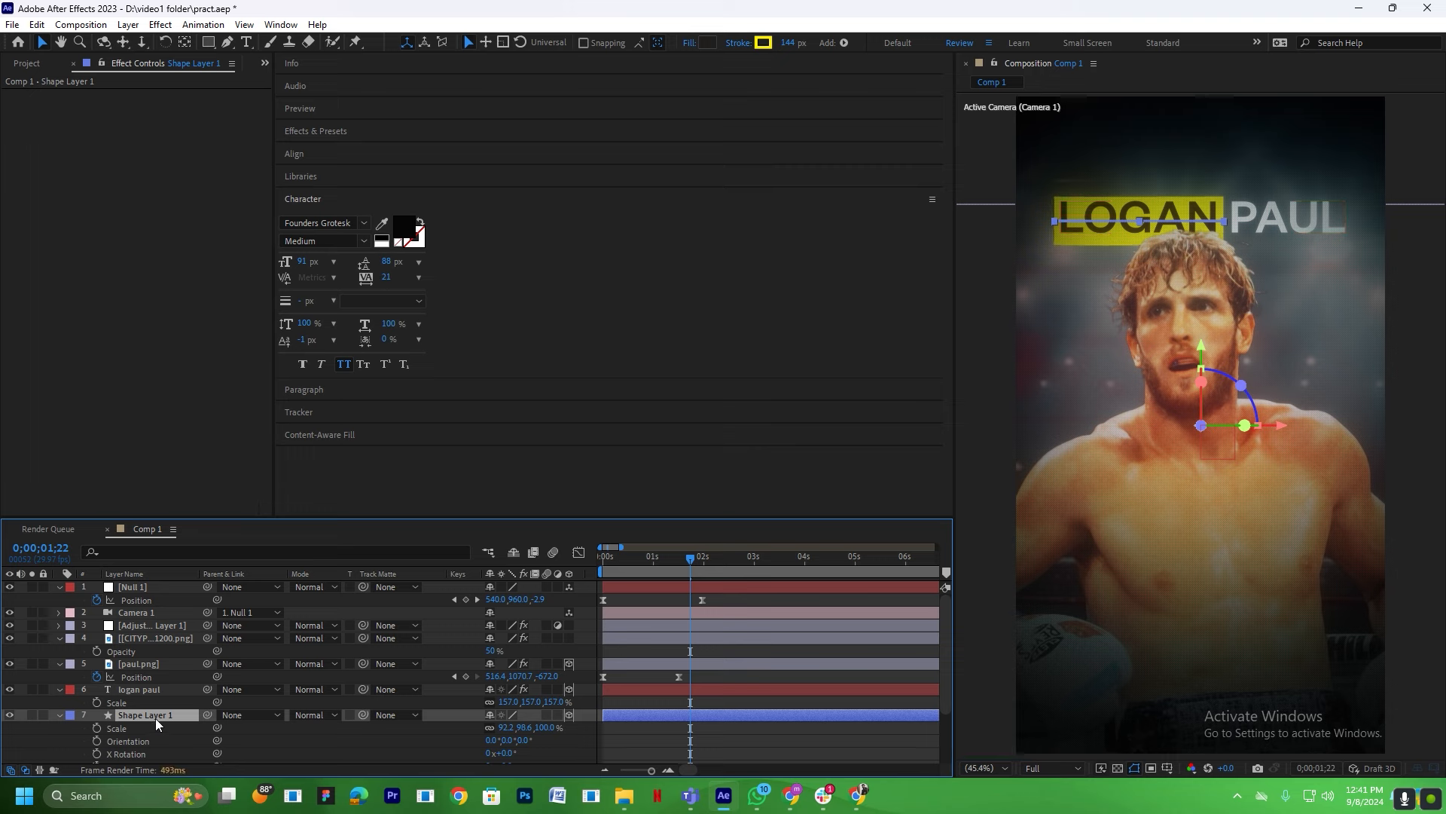
left_click(57, 715)
left_click(627, 651)
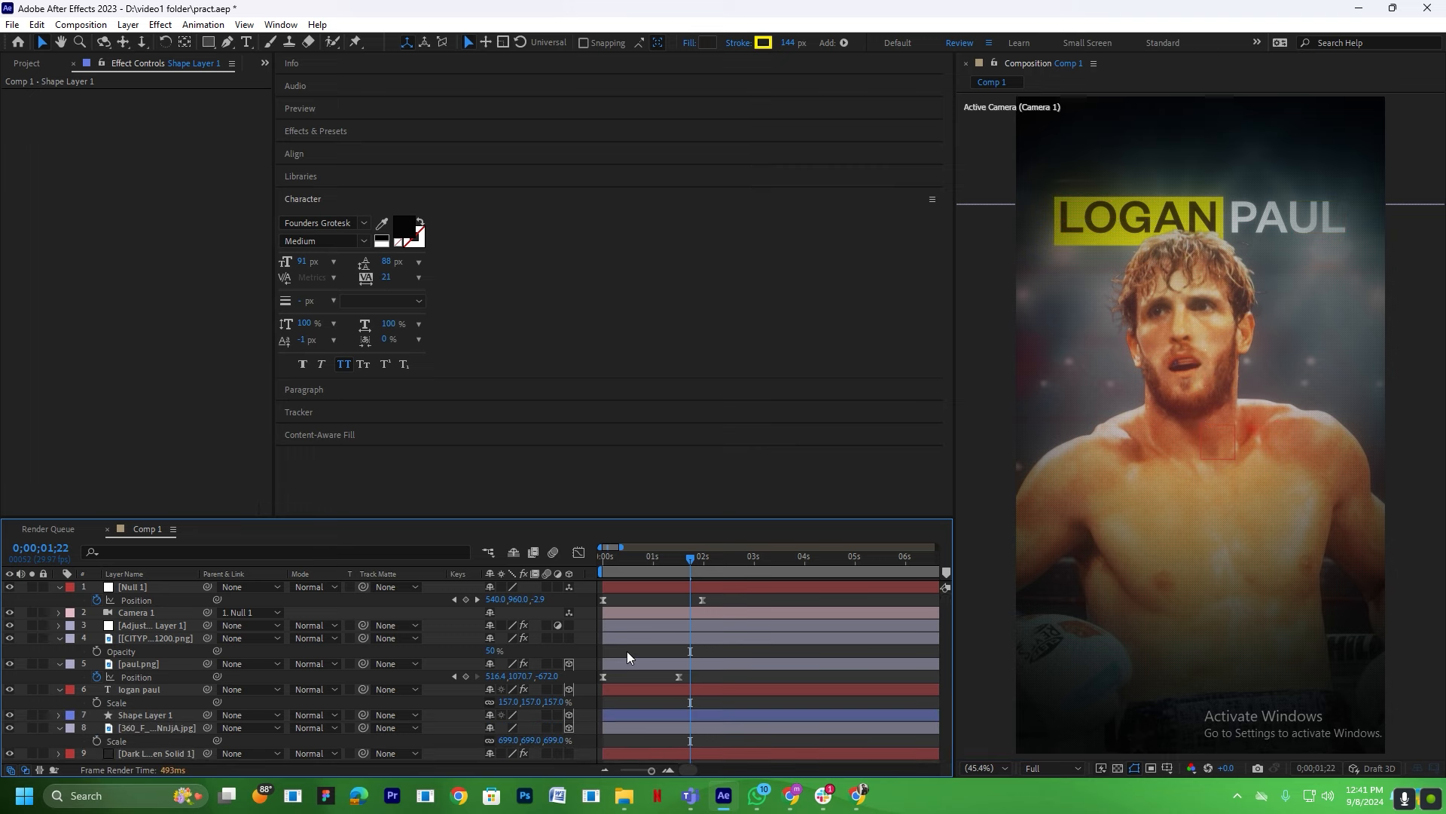
Preview the animation with the highlighted title from the first frame, and return to the start.
left_click_drag(655, 558, 601, 559)
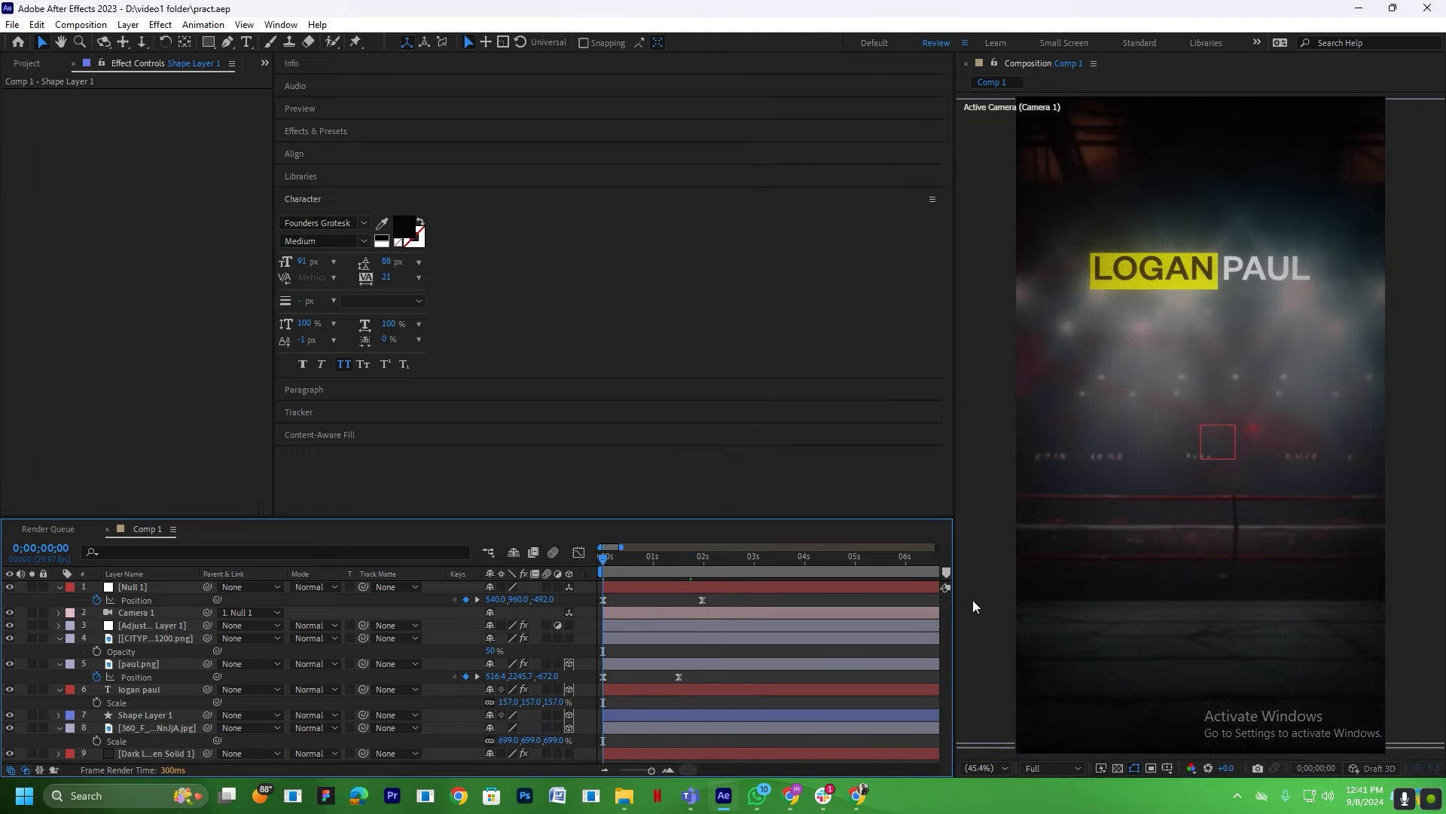
left_click(974, 604)
key("space")
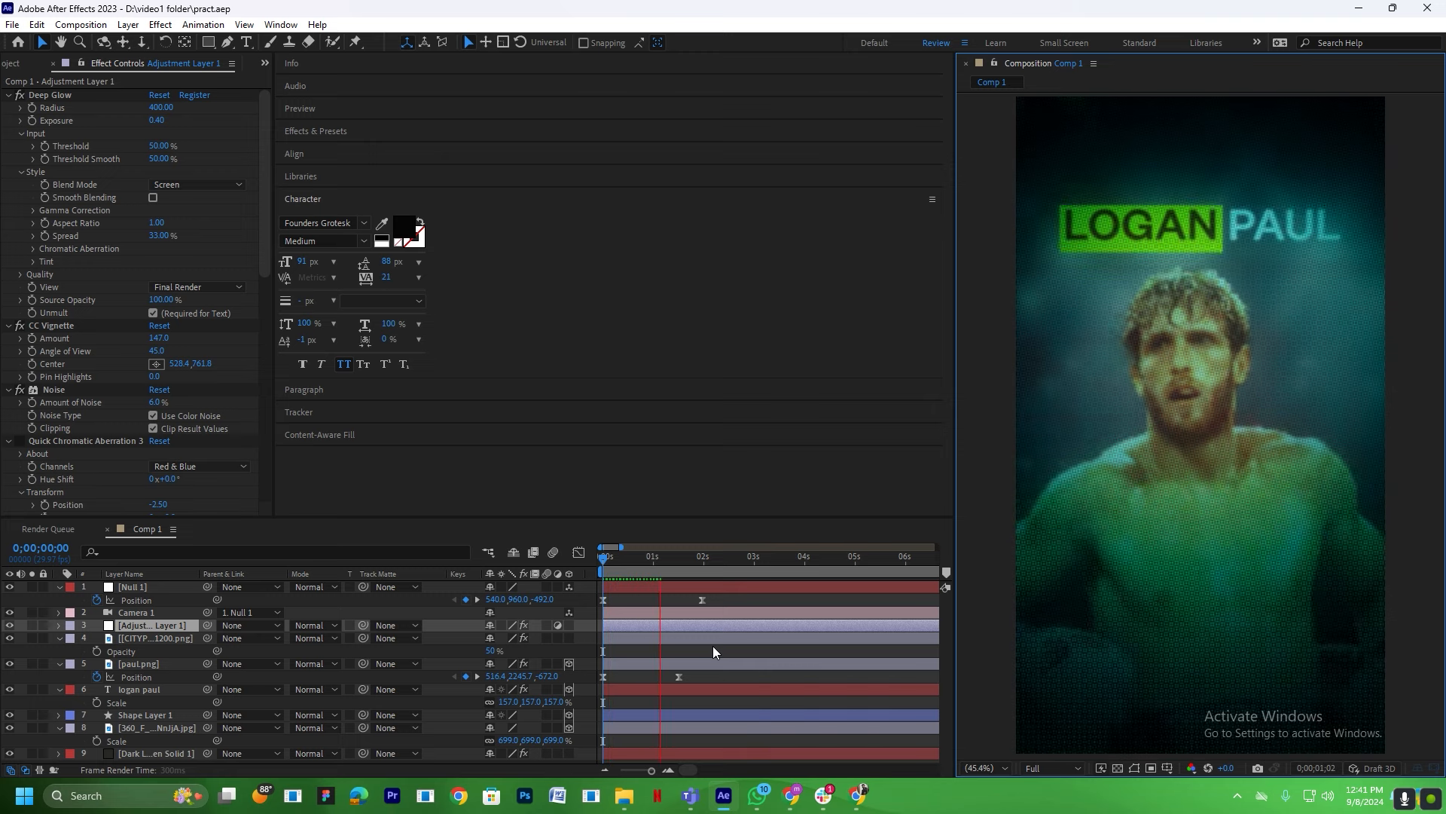
key("space")
key("Home")
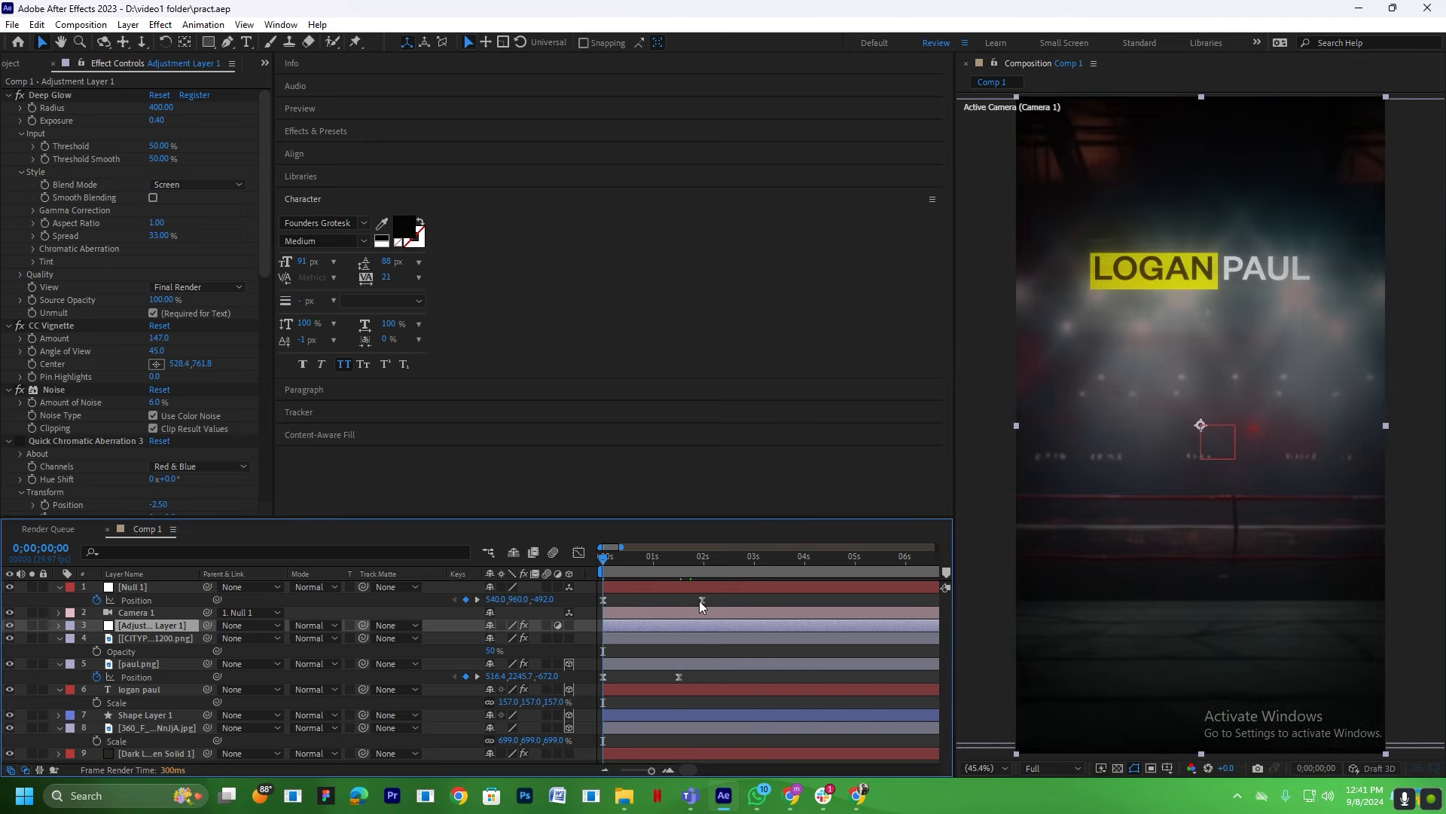
Move Null 1's last position keyframe to 0;00;01;12 and paul.png's last position keyframe slightly earlier, and preview the faster motion.
left_click_drag(699, 599, 682, 599)
left_click_drag(676, 675, 668, 675)
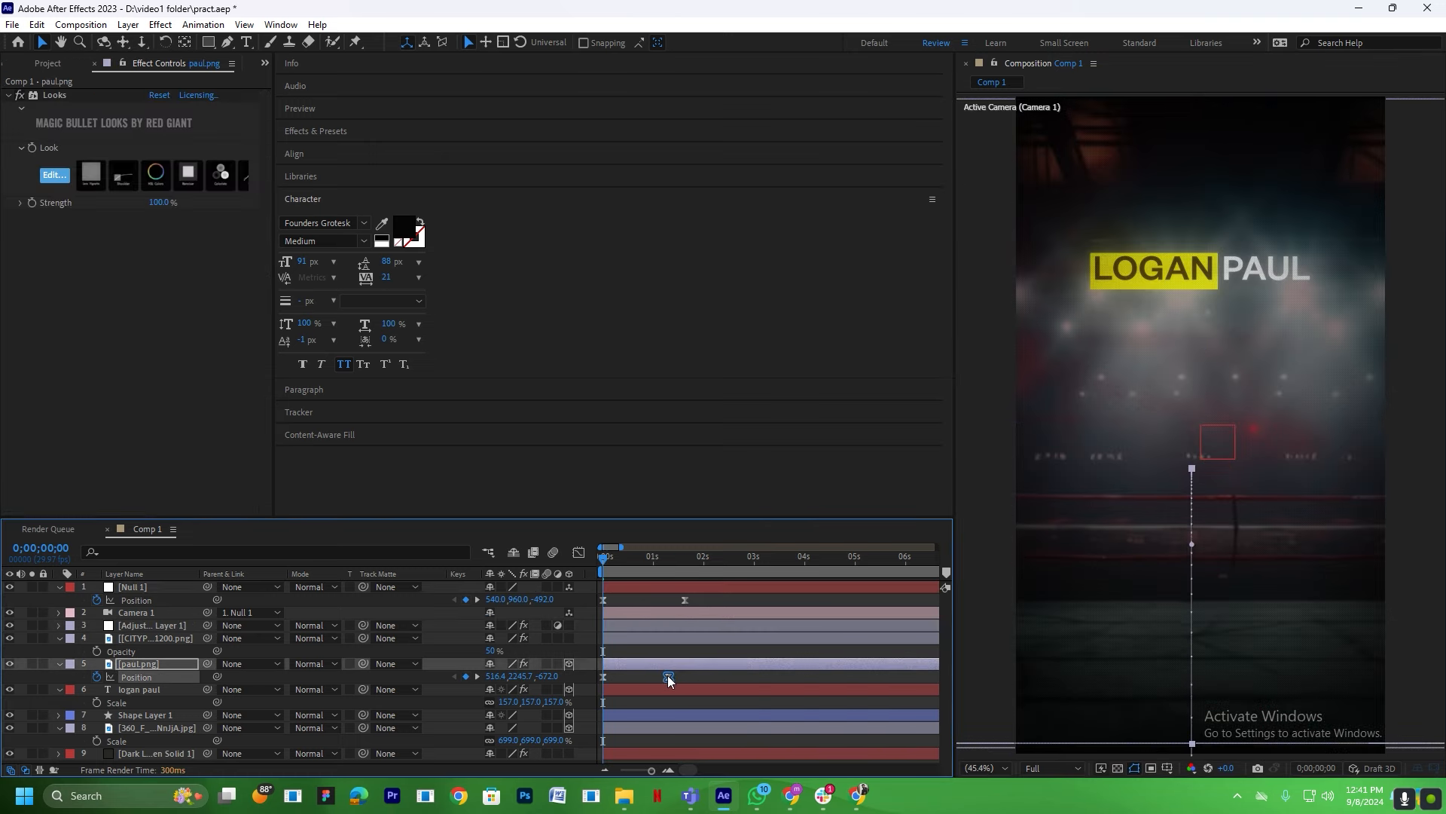
left_click_drag(680, 599, 675, 603)
key("space")
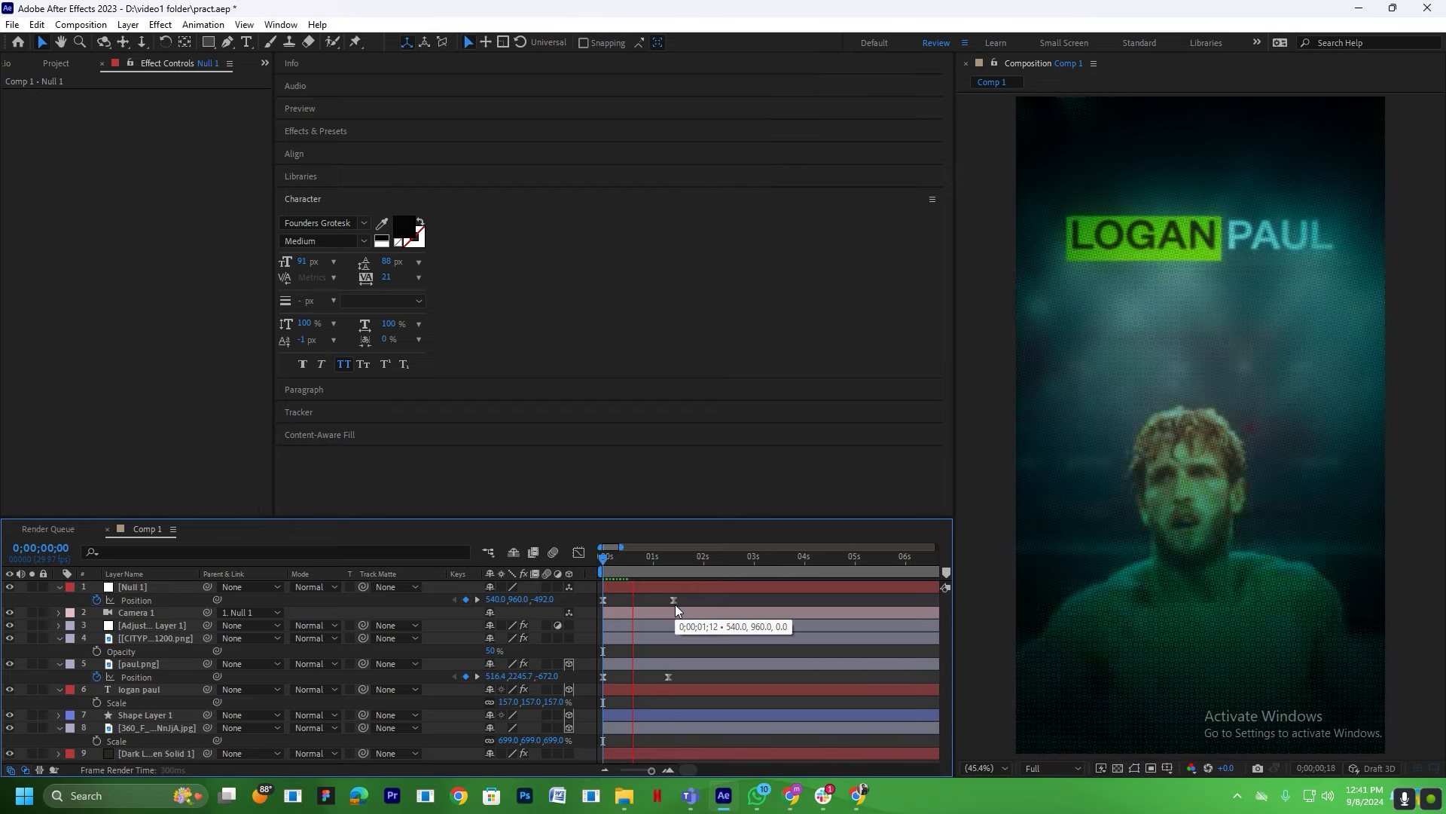
key("space")
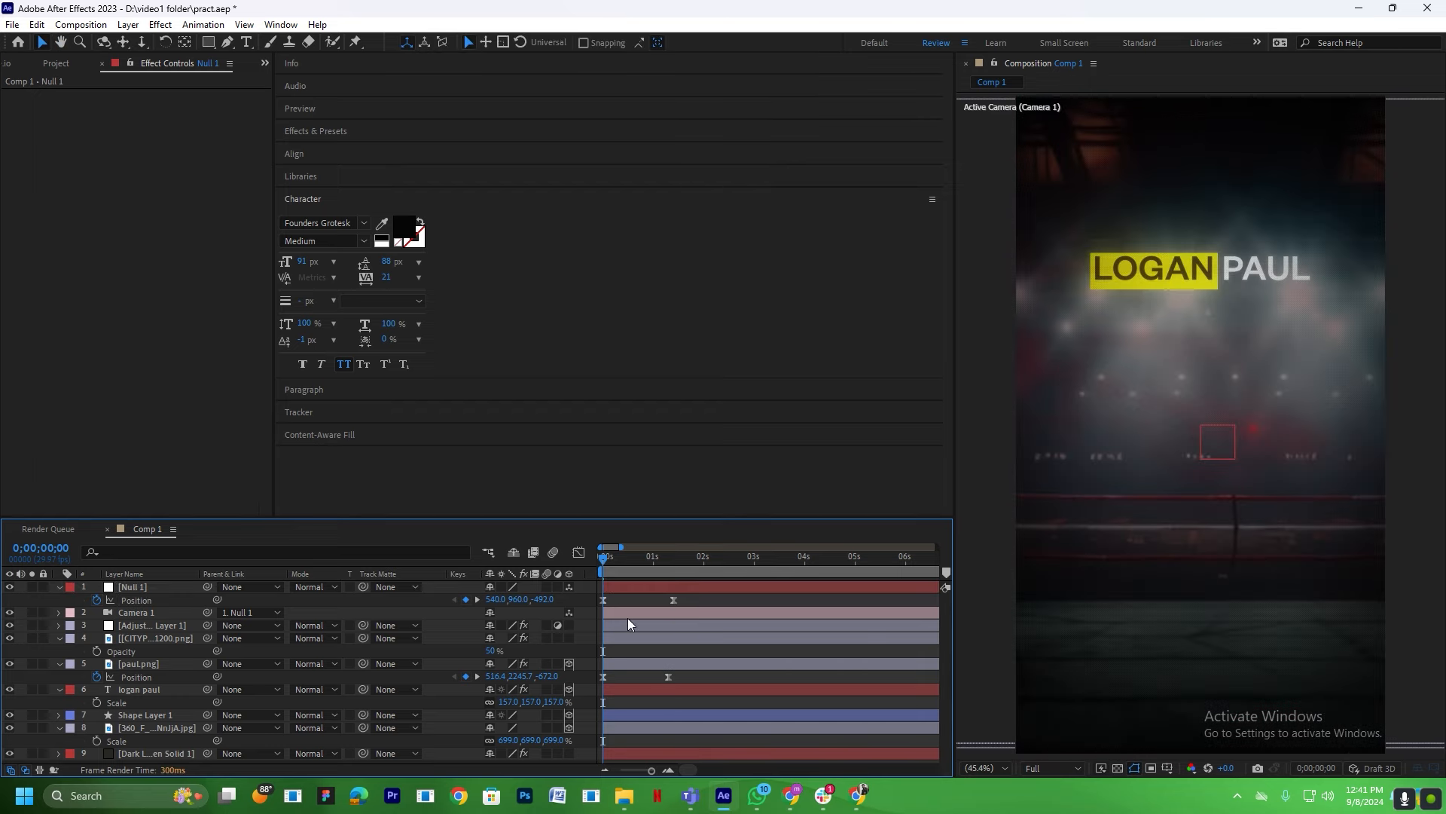
key("space")
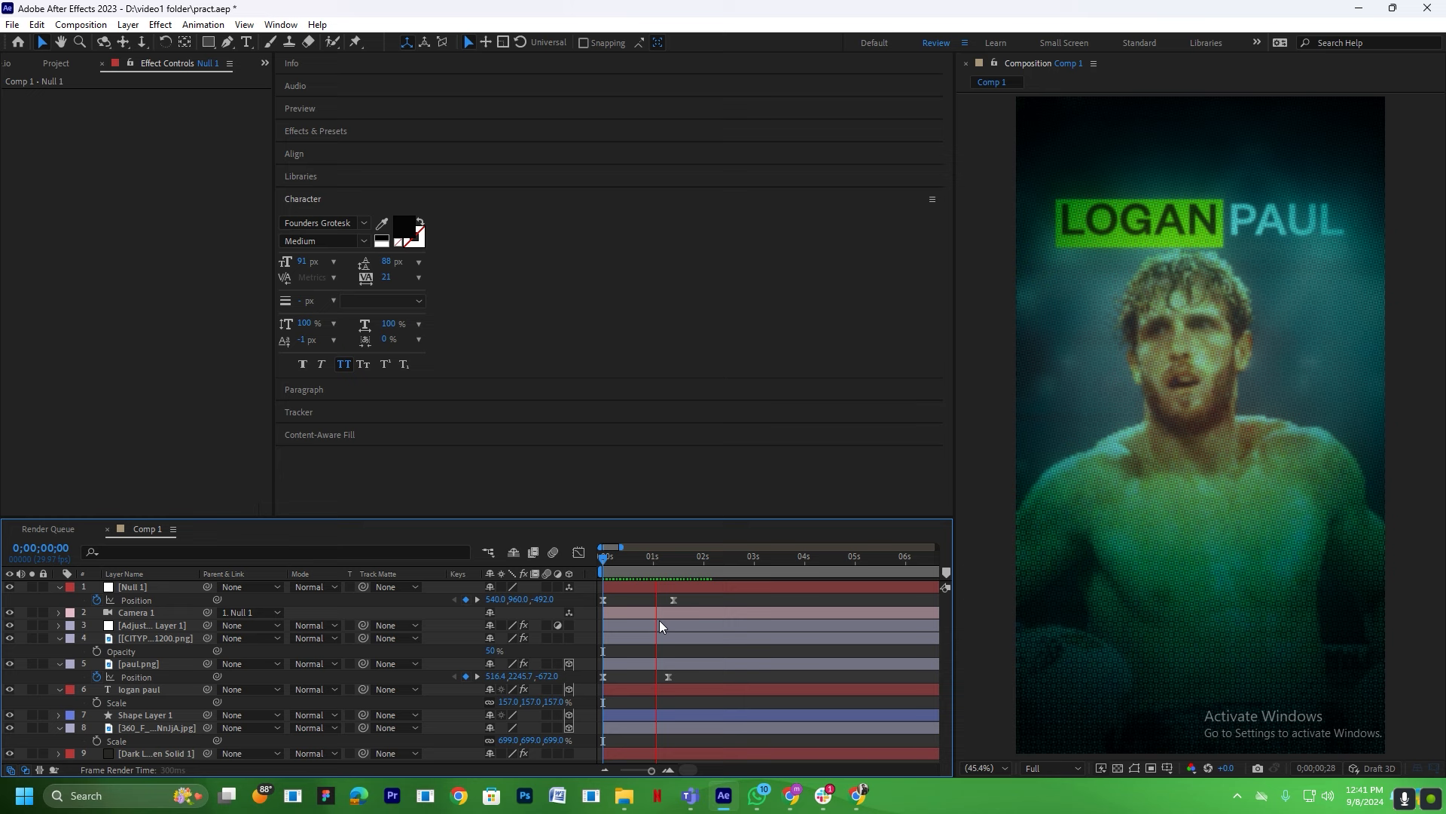
key("space")
Move Null 1's last position keyframe later so the camera move ends after the boxer's rise.
left_click(674, 600)
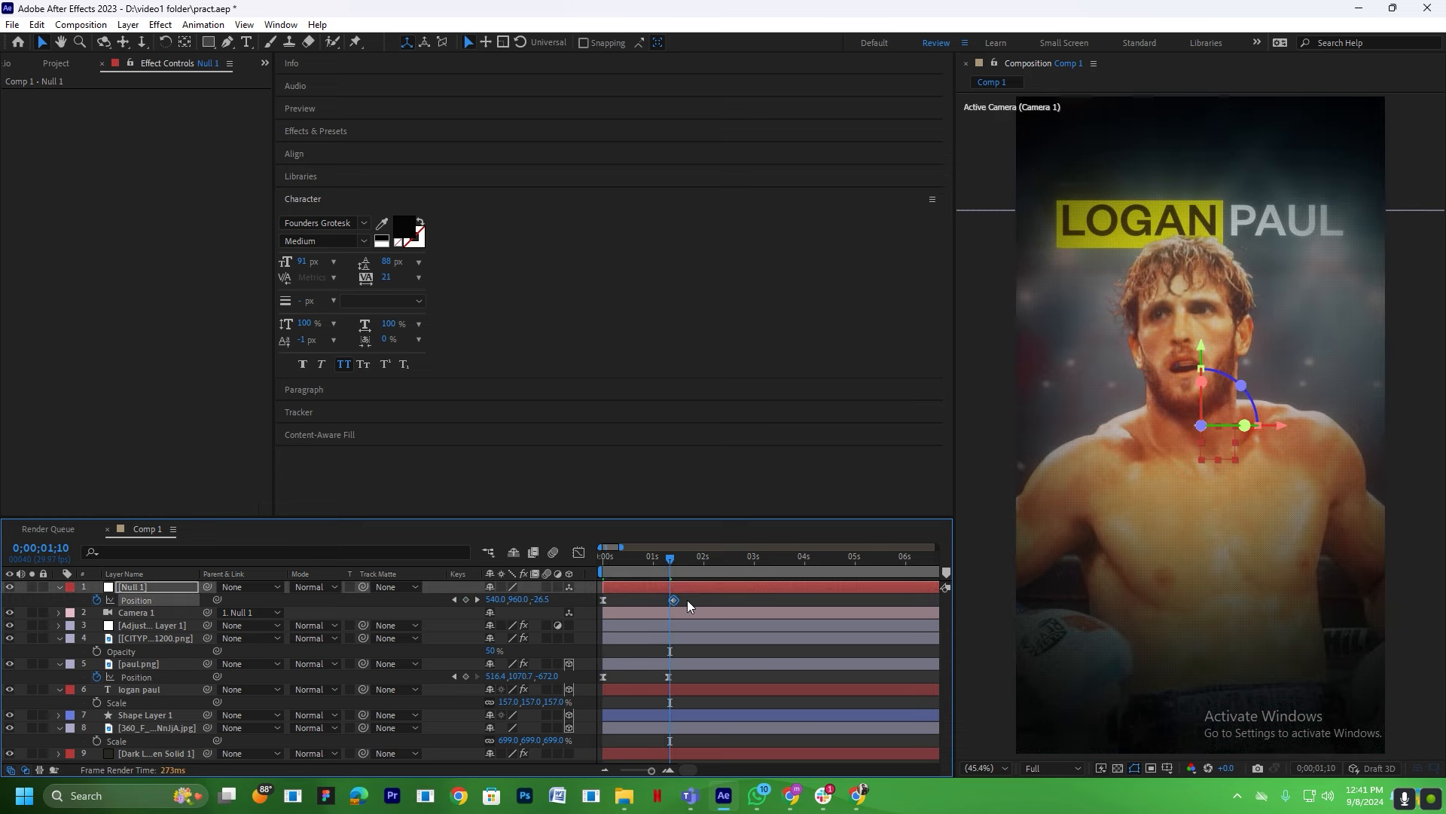
left_click_drag(677, 600, 689, 600)
left_click(712, 602)
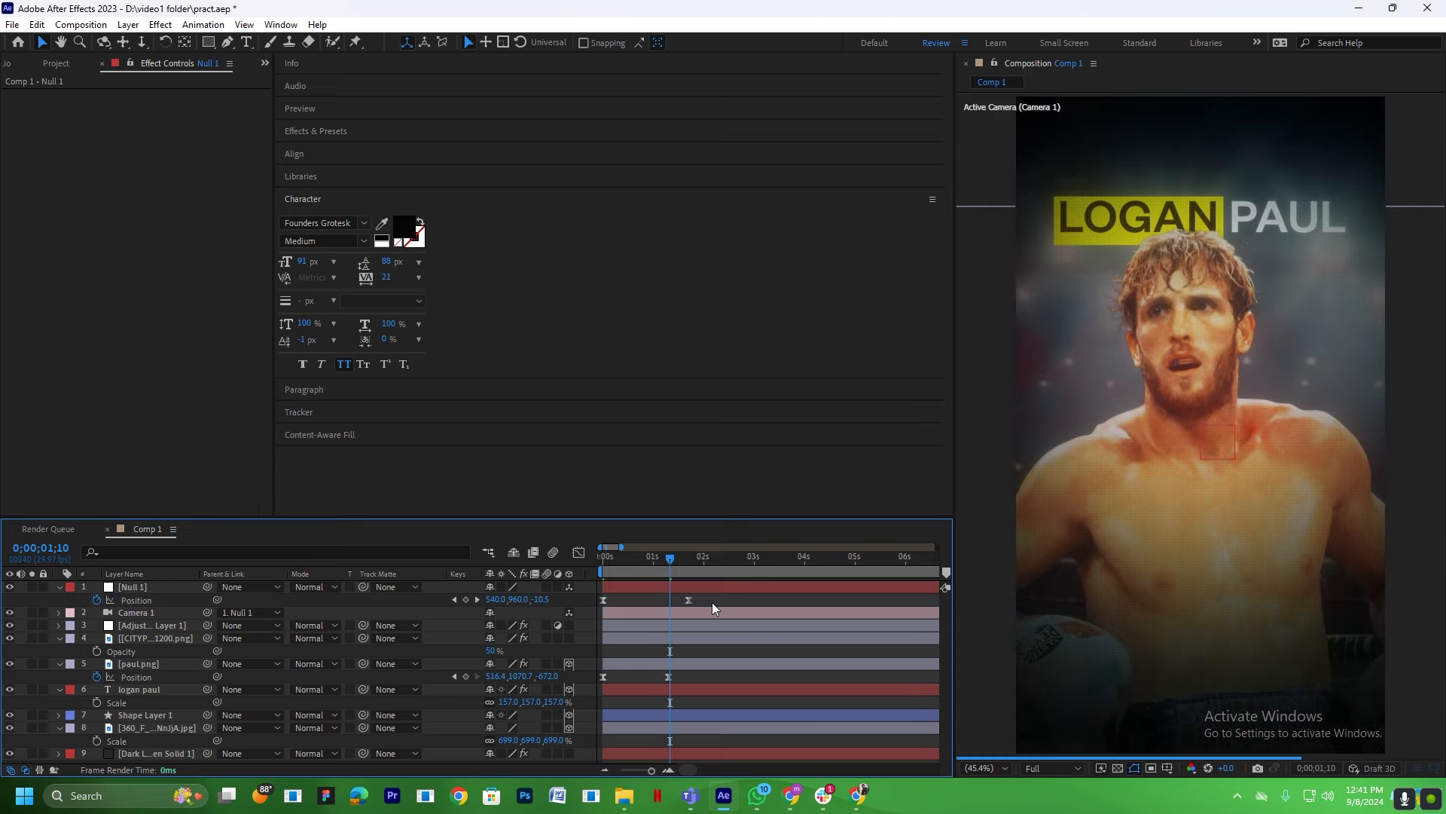
Apply the Fade Up Words preset to the logan paul title layer.
left_click(129, 689)
key("ctrl+space")
type("fade up")
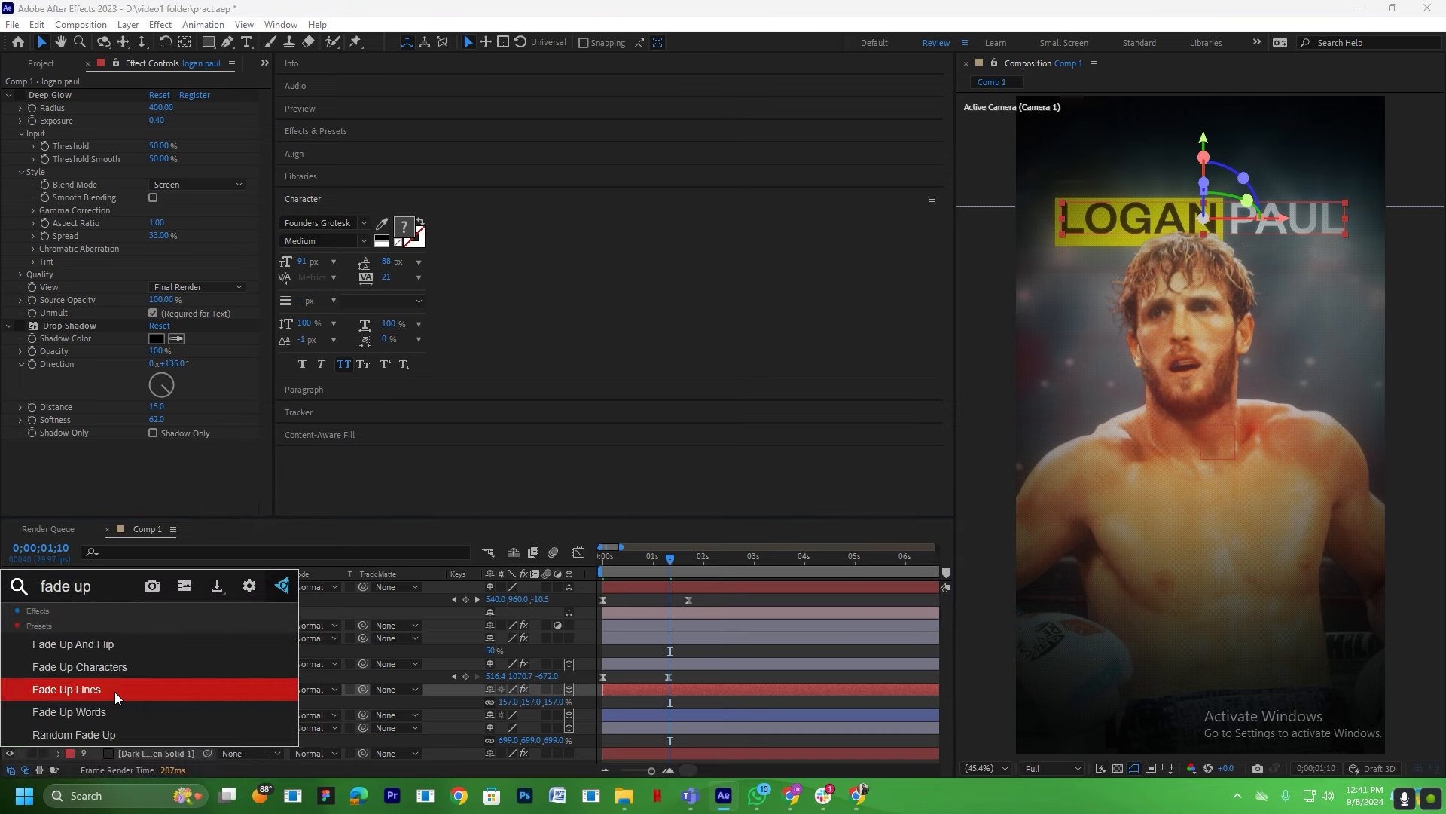
left_click(114, 692)
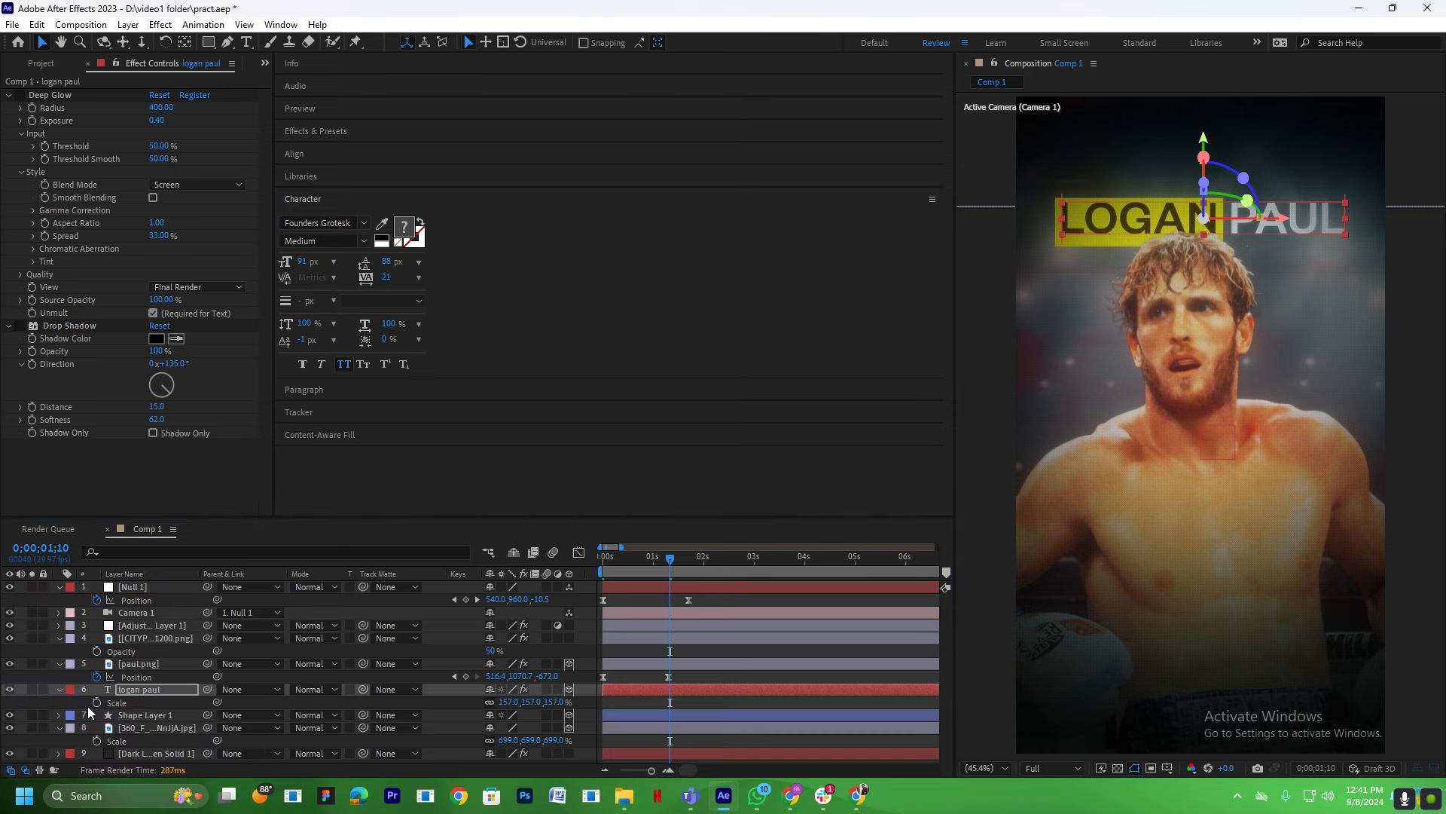
Retime the title's Range Selector Start keyframes to run from about 0;09 to about 1;03, previewing the fade.
left_click_drag(729, 714, 670, 689)
key("Home")
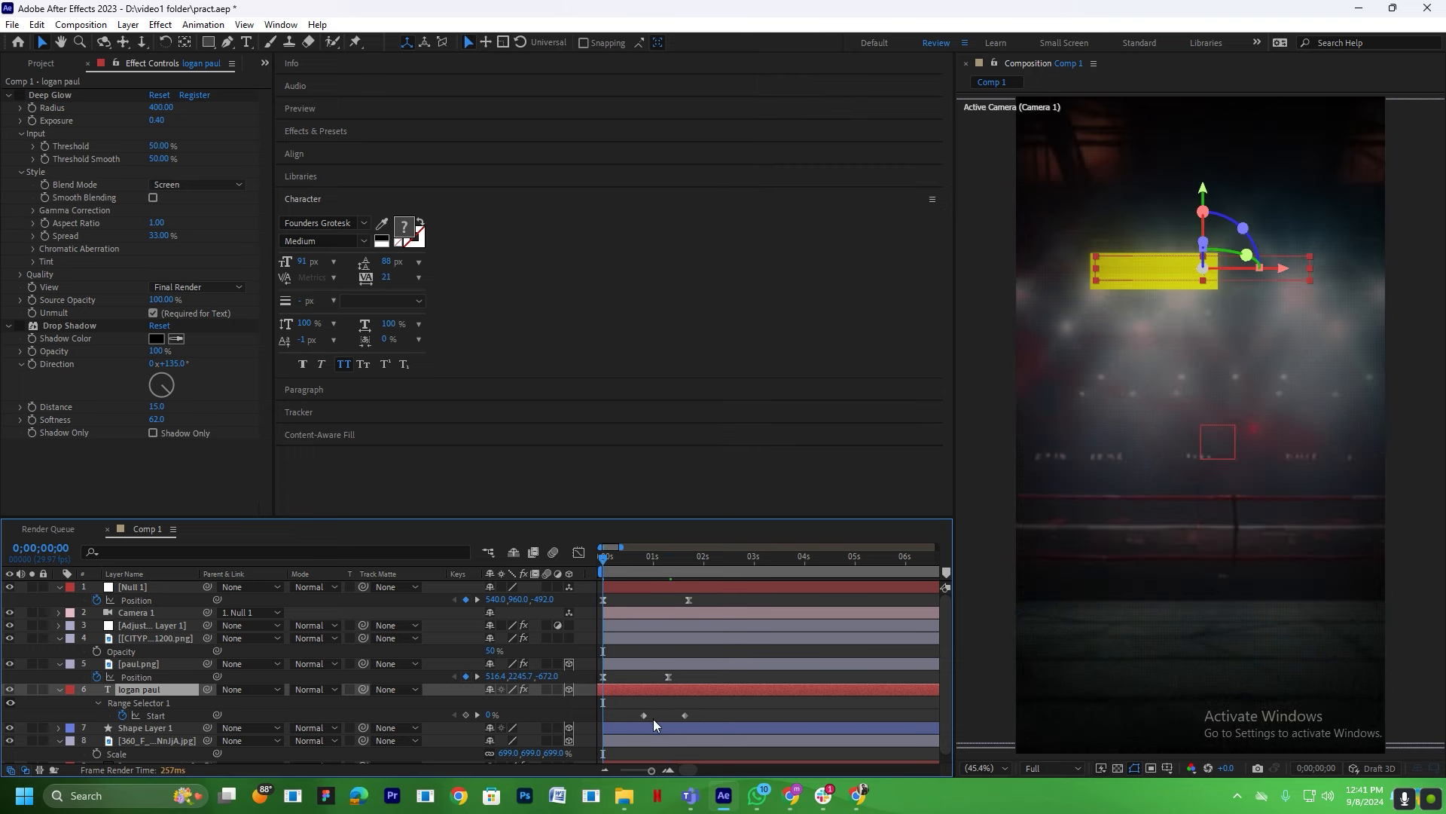
left_click(637, 712)
mouse_move(643, 715)
left_mouse_down()
mouse_move(629, 715)
mouse_move(642, 689)
left_mouse_up()
key("space")
key("space")
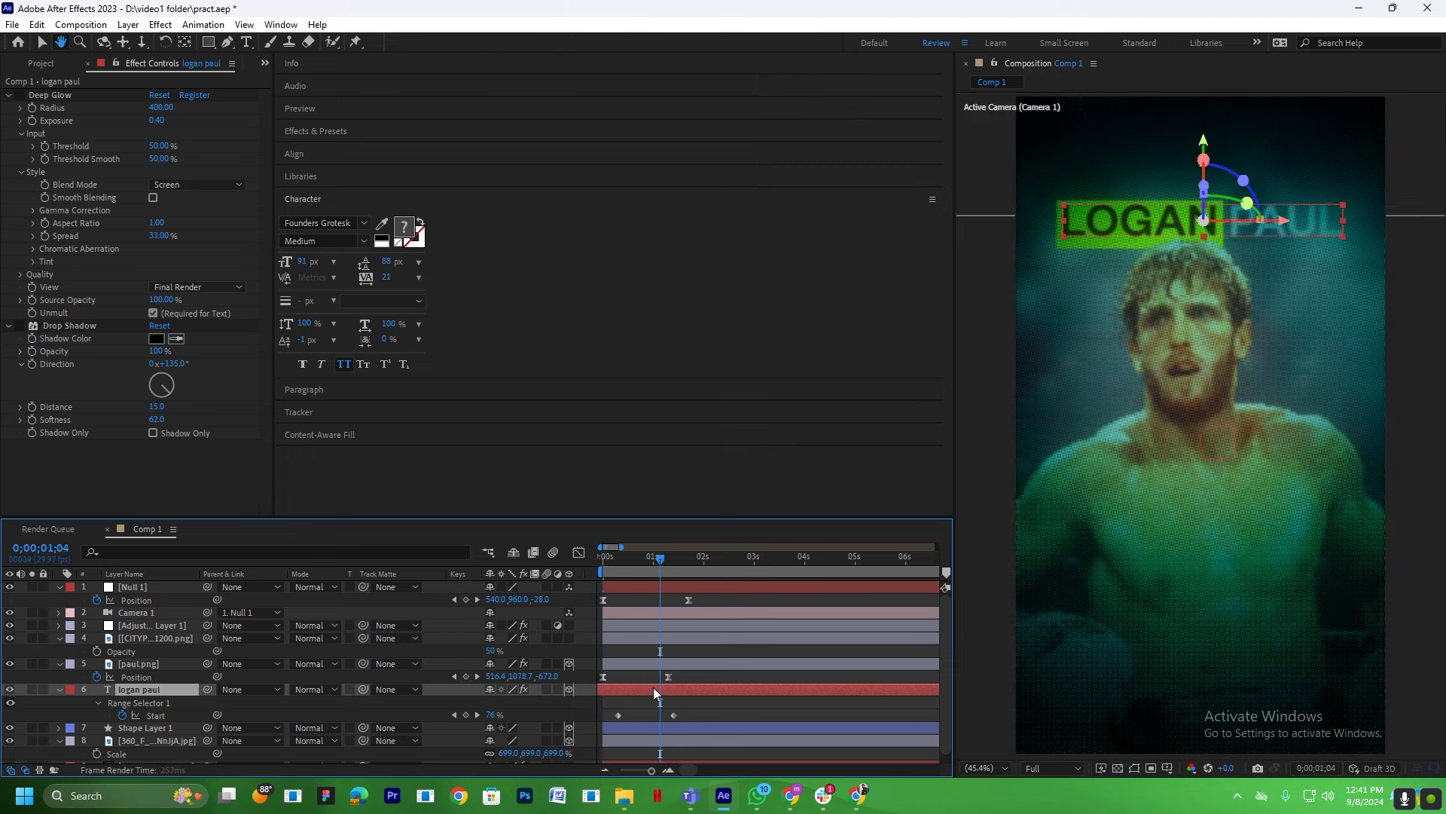
left_click_drag(674, 715, 660, 714)
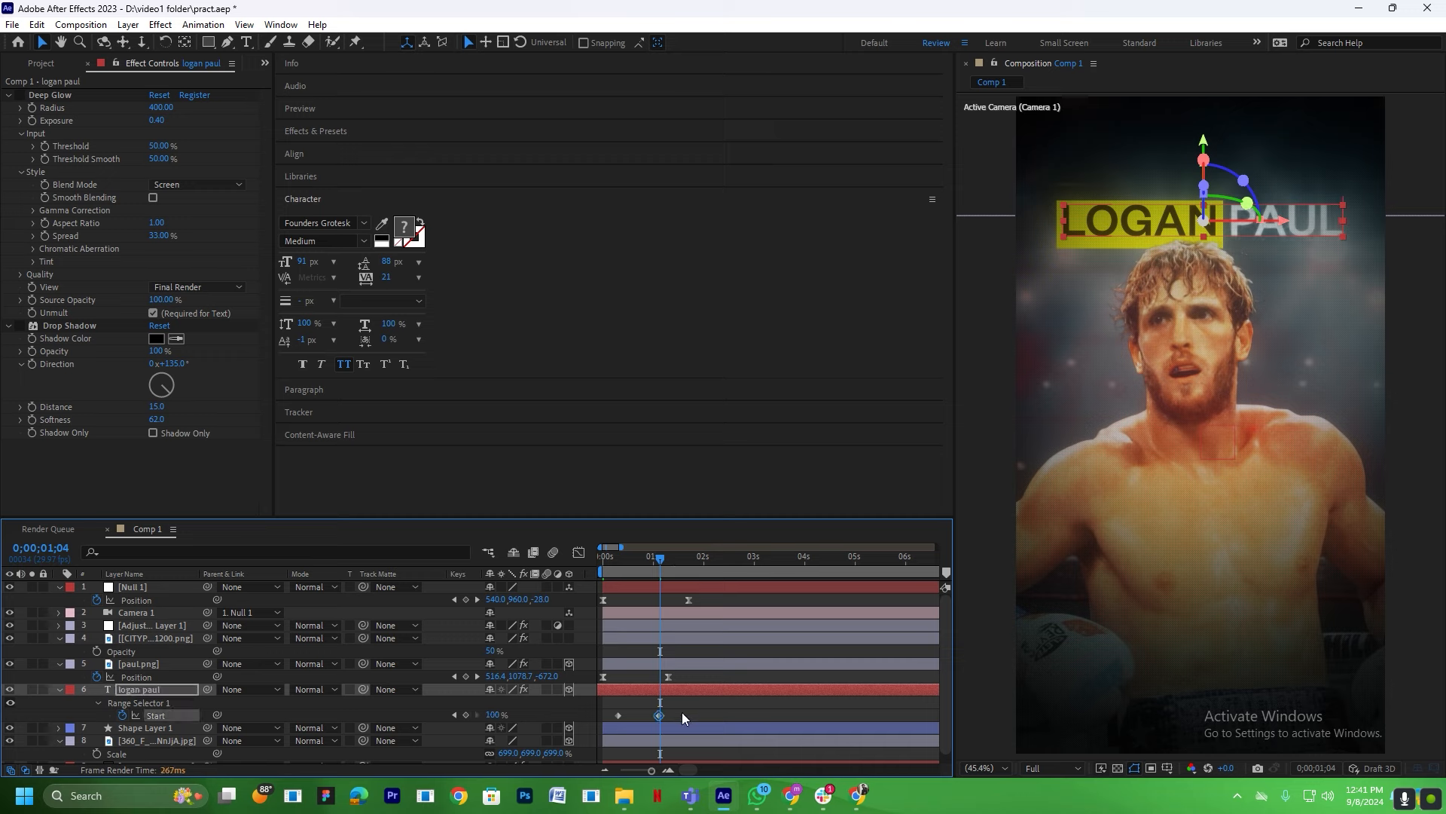
left_click(681, 715)
Apply the mohi trim preset to Shape Layer 1 and reveal its End keyframes.
left_click(649, 730)
key("ctrl+space")
type("mohi tr")
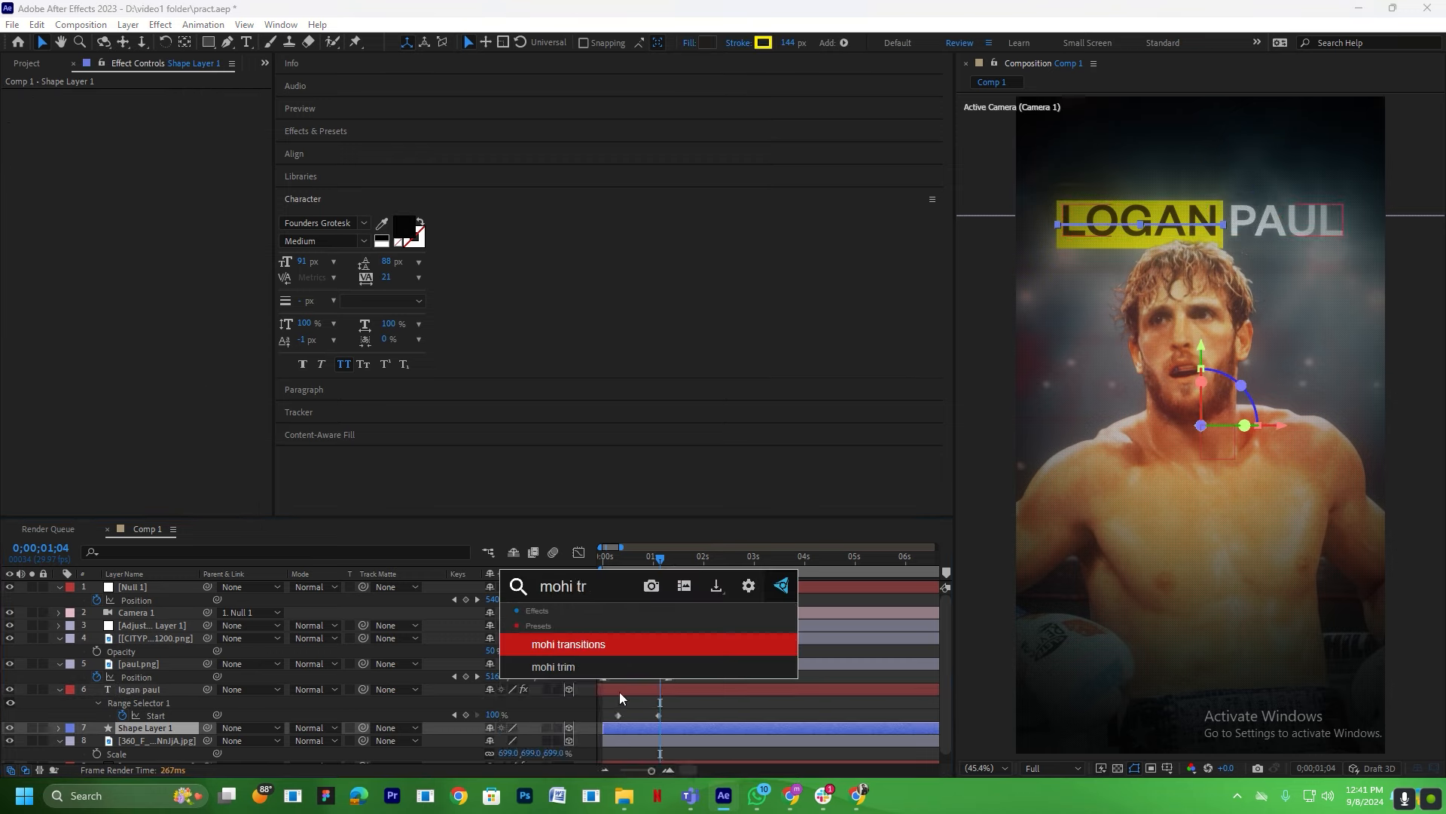
left_click(581, 667)
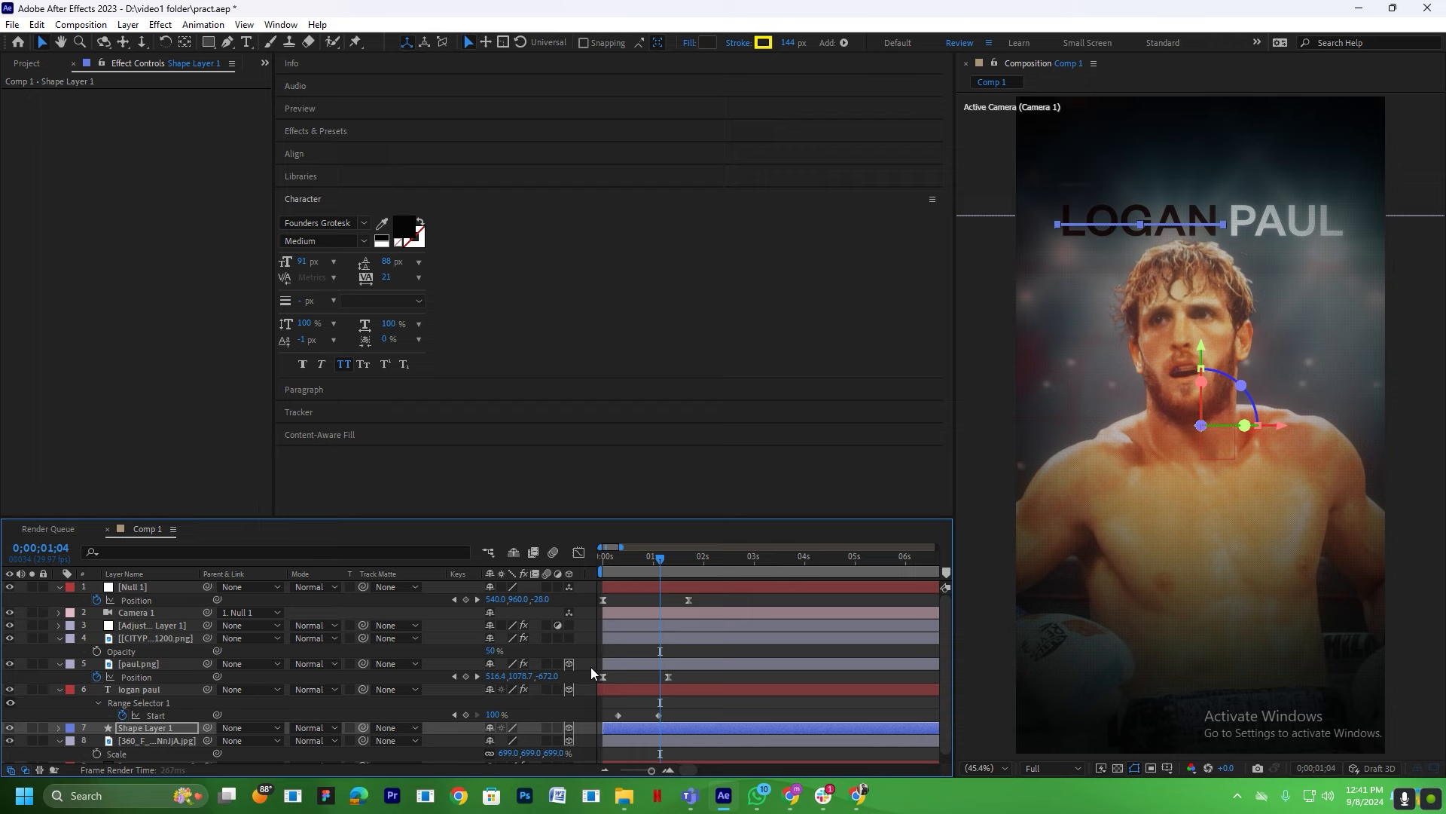
key("u")
key("alt+space")
Shorten the yellow bar's trim End animation to about 10 frames and move it to start around frame 7.
left_click(640, 741)
scroll(638, 740, "up", 3)
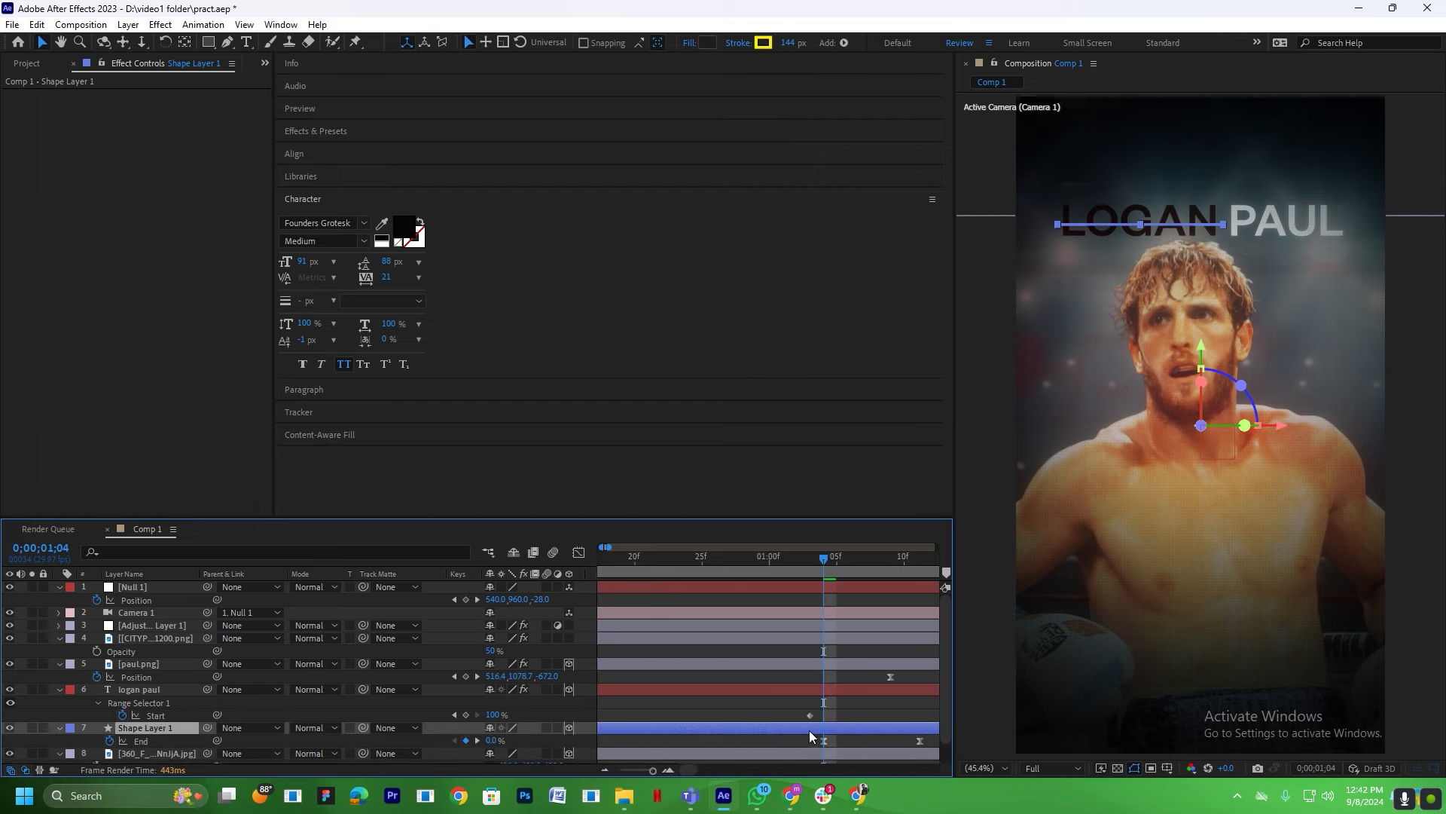
scroll(906, 736, "down", 3)
left_click_drag(908, 741, 931, 740)
left_click_drag(903, 728, 702, 729)
Shift the bar's End keyframes to about frames 9 and 19, in line with the title's fade start, and preview the reveal.
key("space")
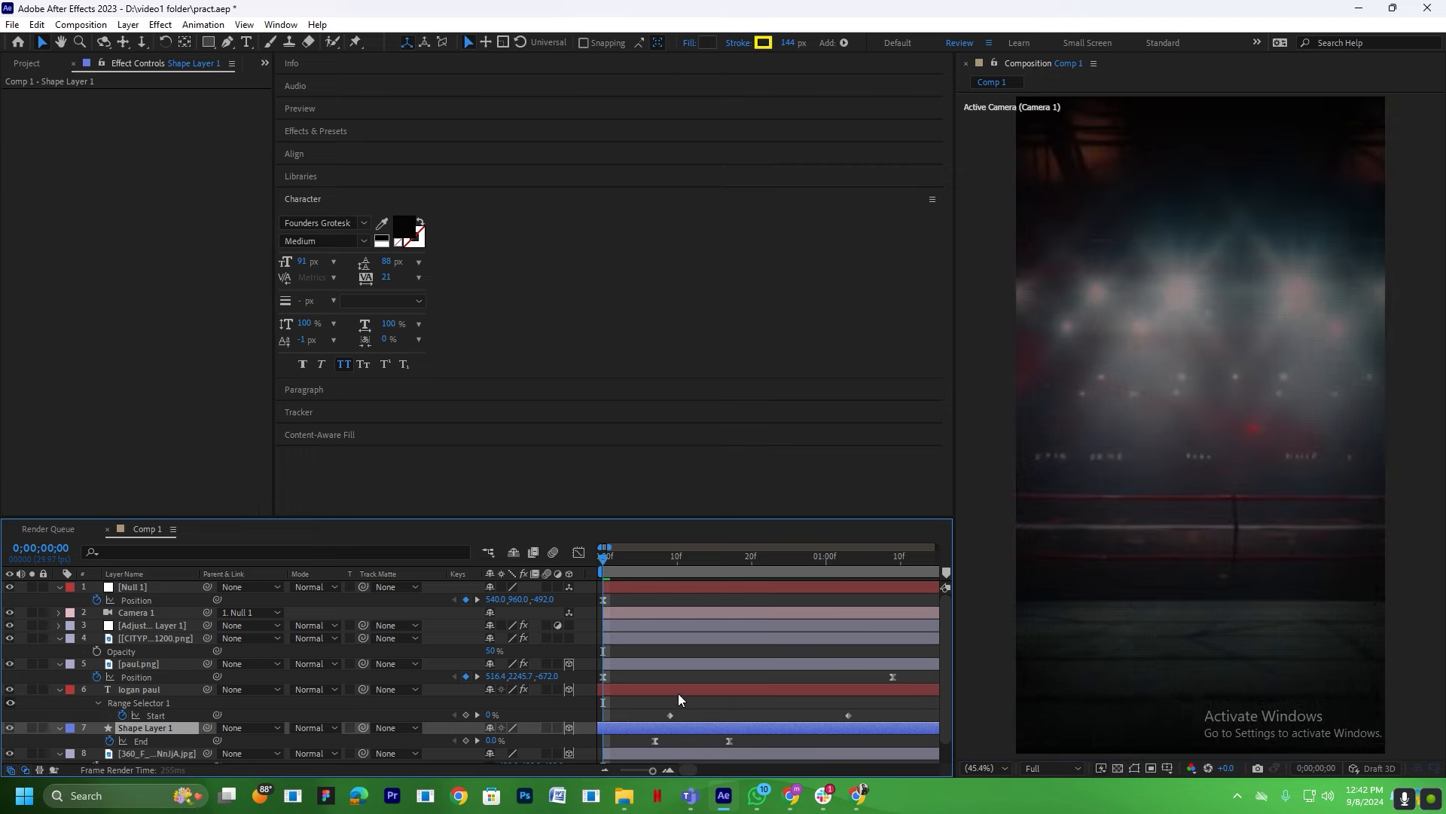
key("space")
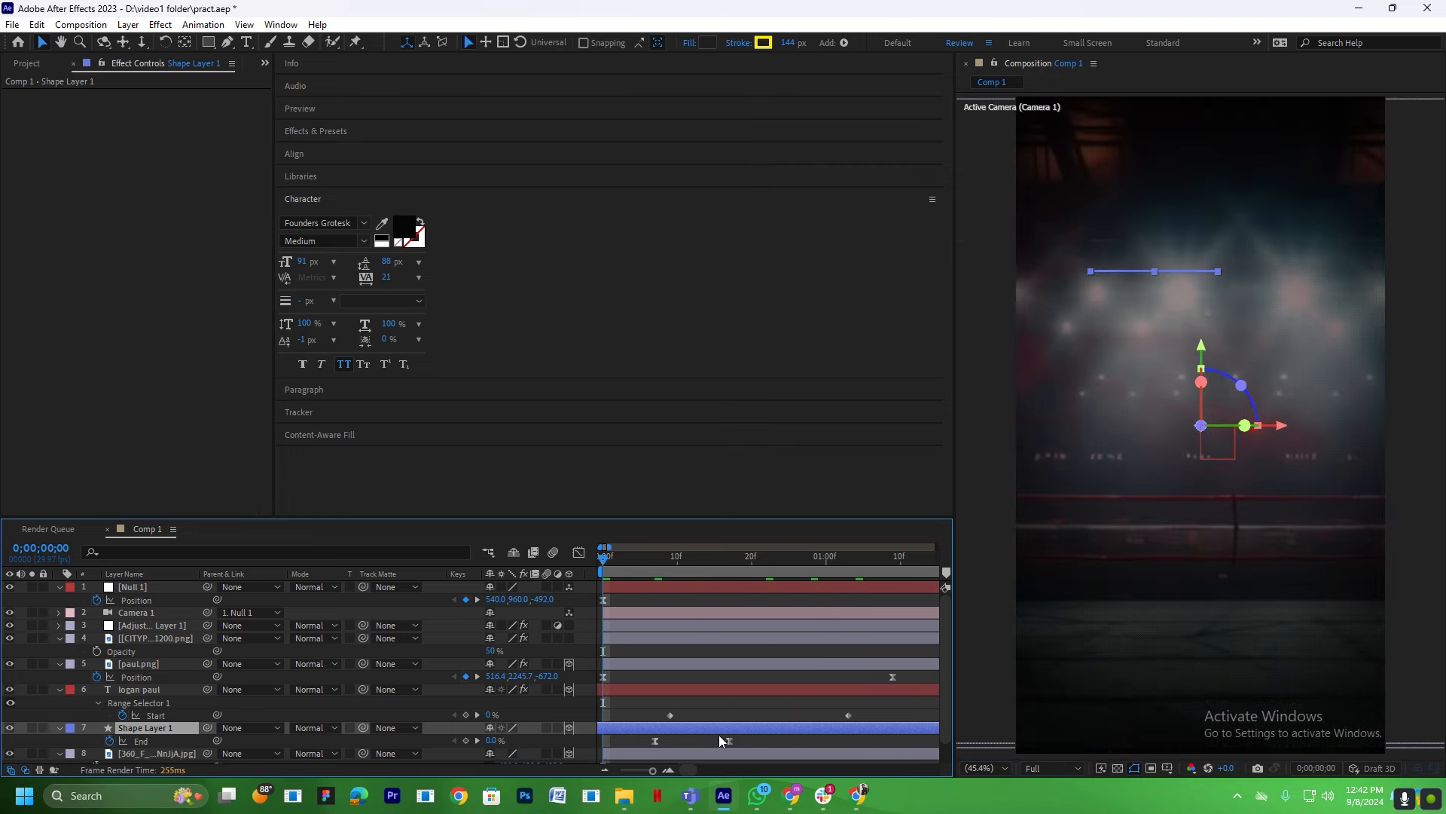
key("space")
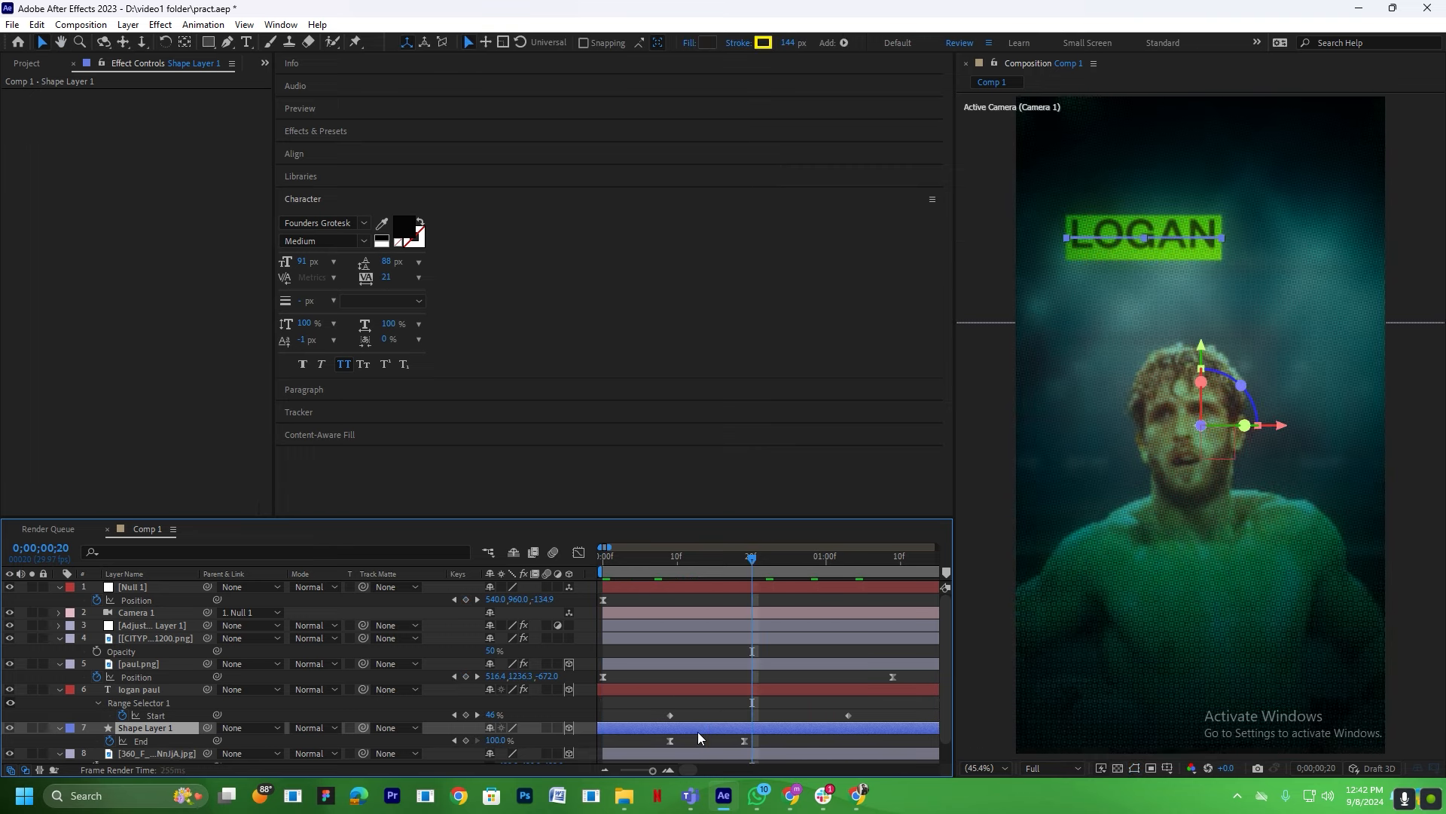
key("space")
left_click_drag(858, 559, 438, 571)
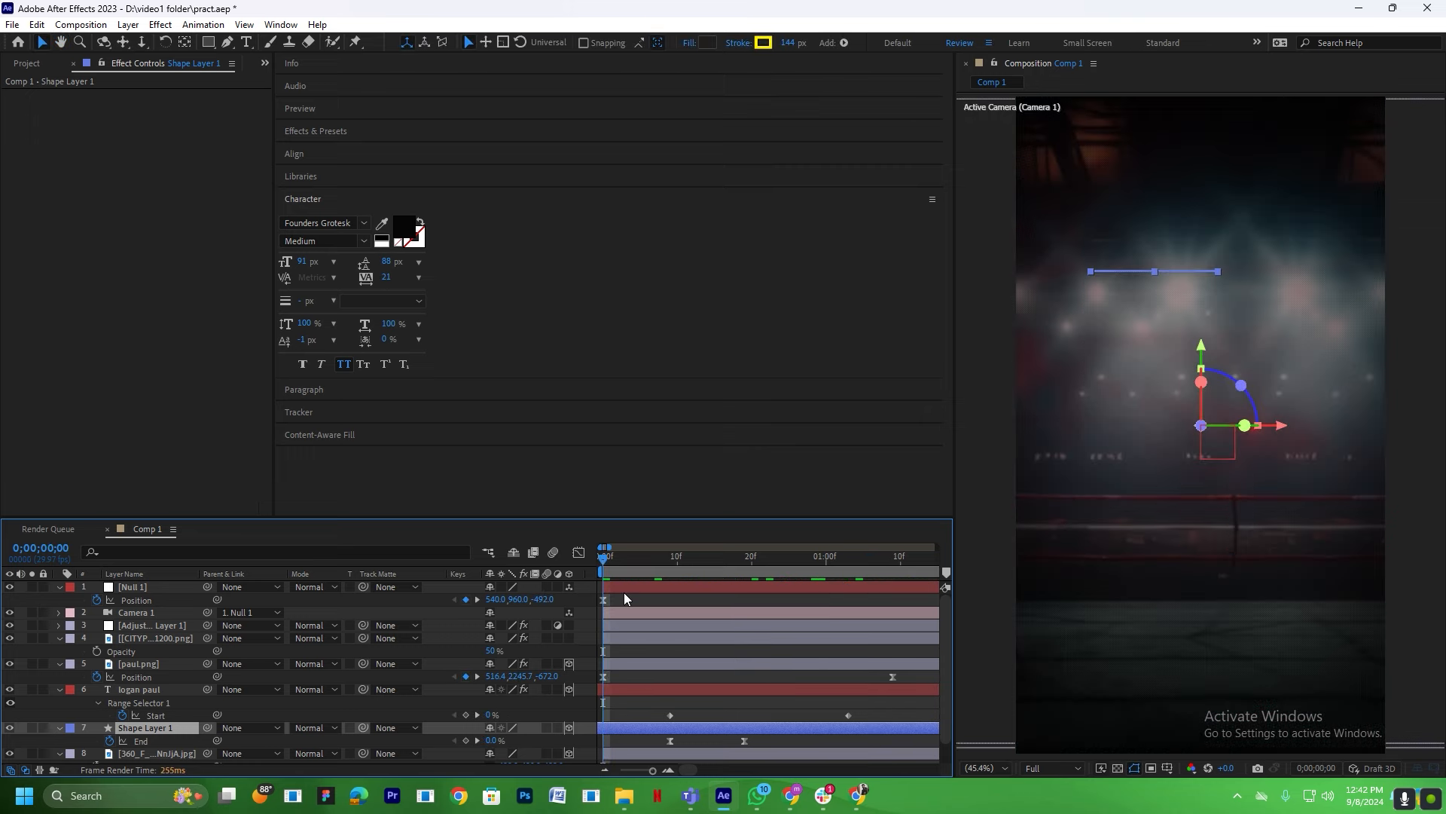
Keyframe Null 1's Orientation from a Z tilt of 8° at the start to 0° at its last Position keyframe, ease it and preview.
key("minus")
left_click(624, 590)
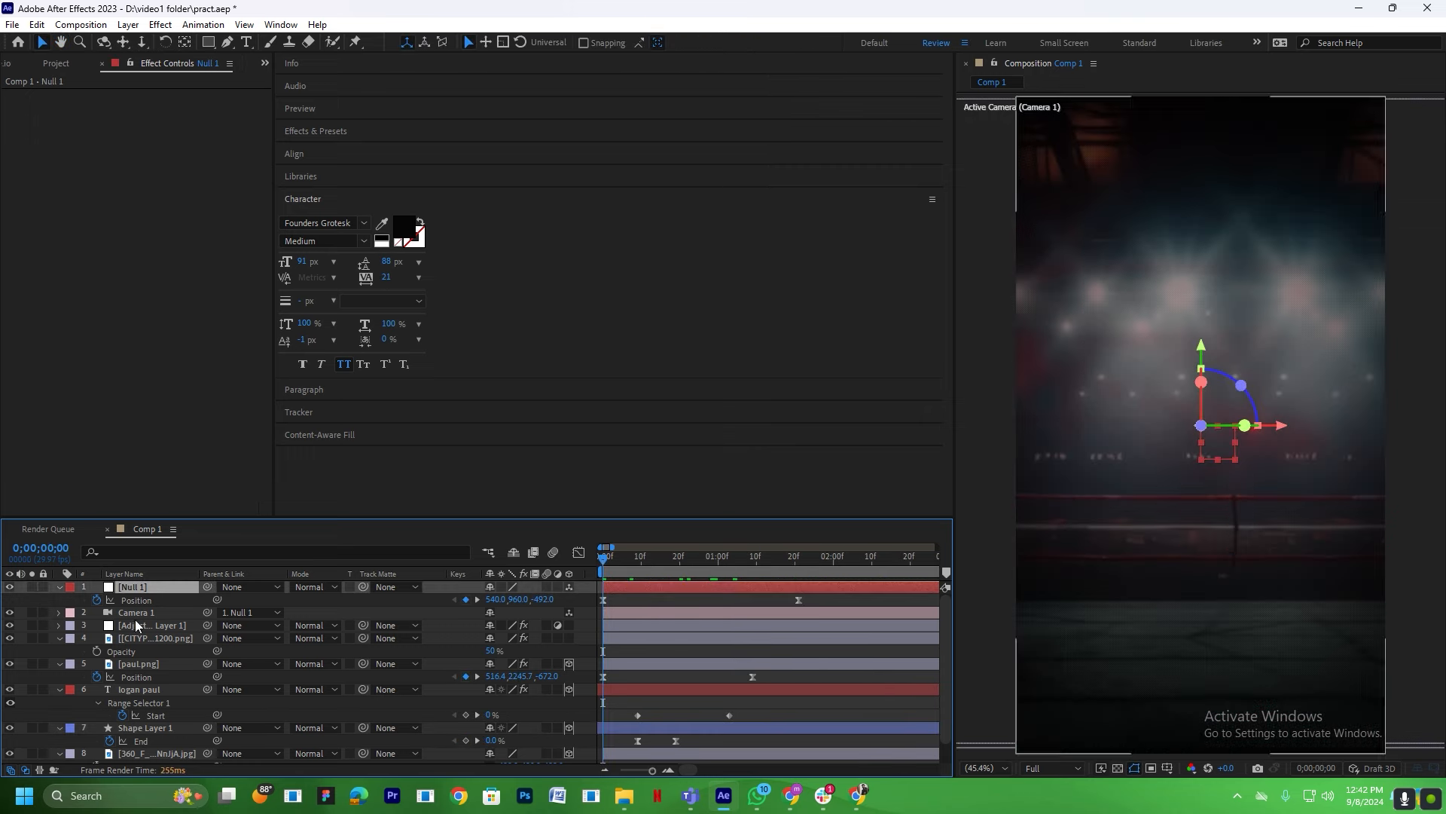
key("r")
left_click(96, 601)
key("u")
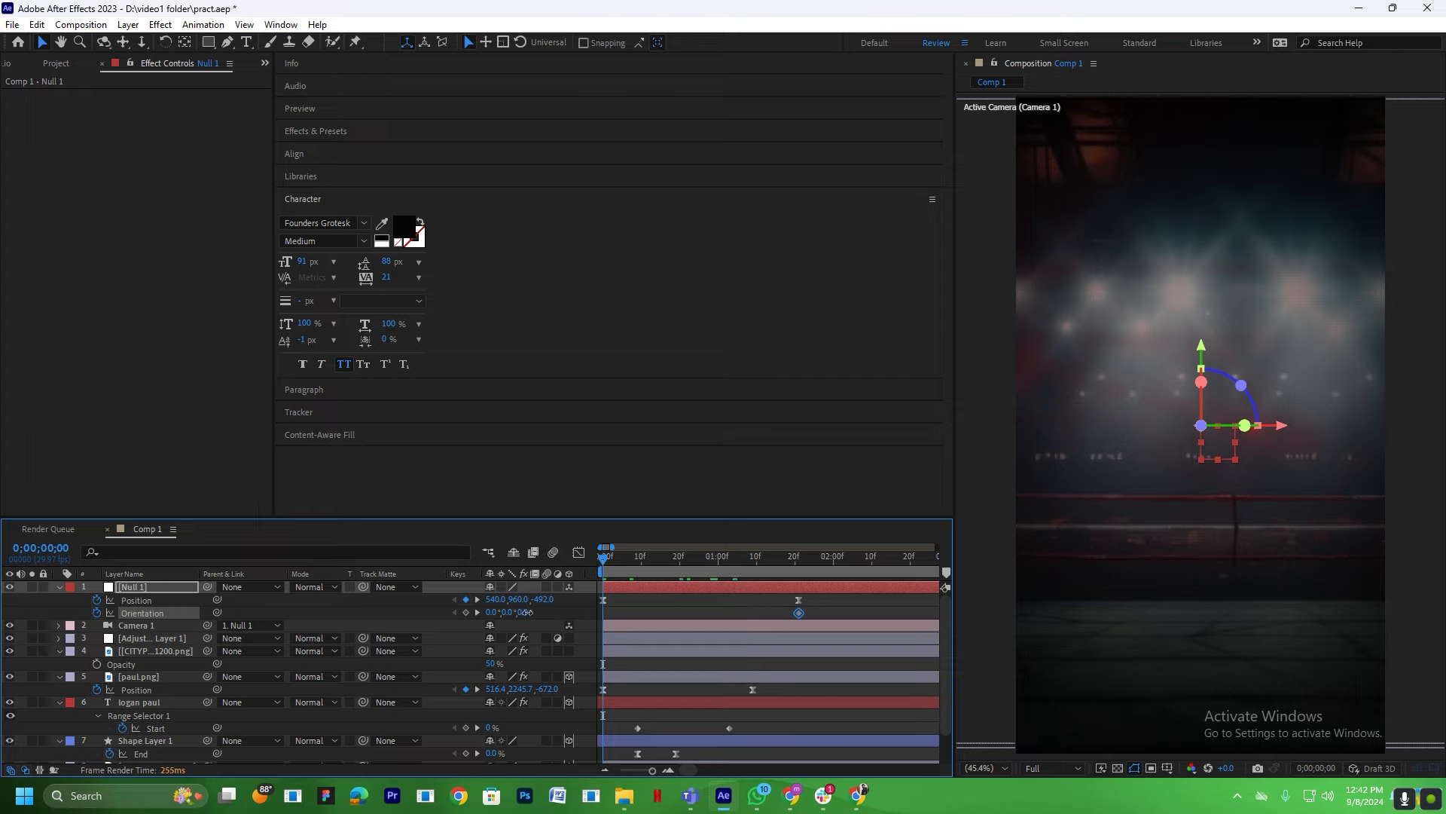
left_click_drag(528, 612, 711, 599)
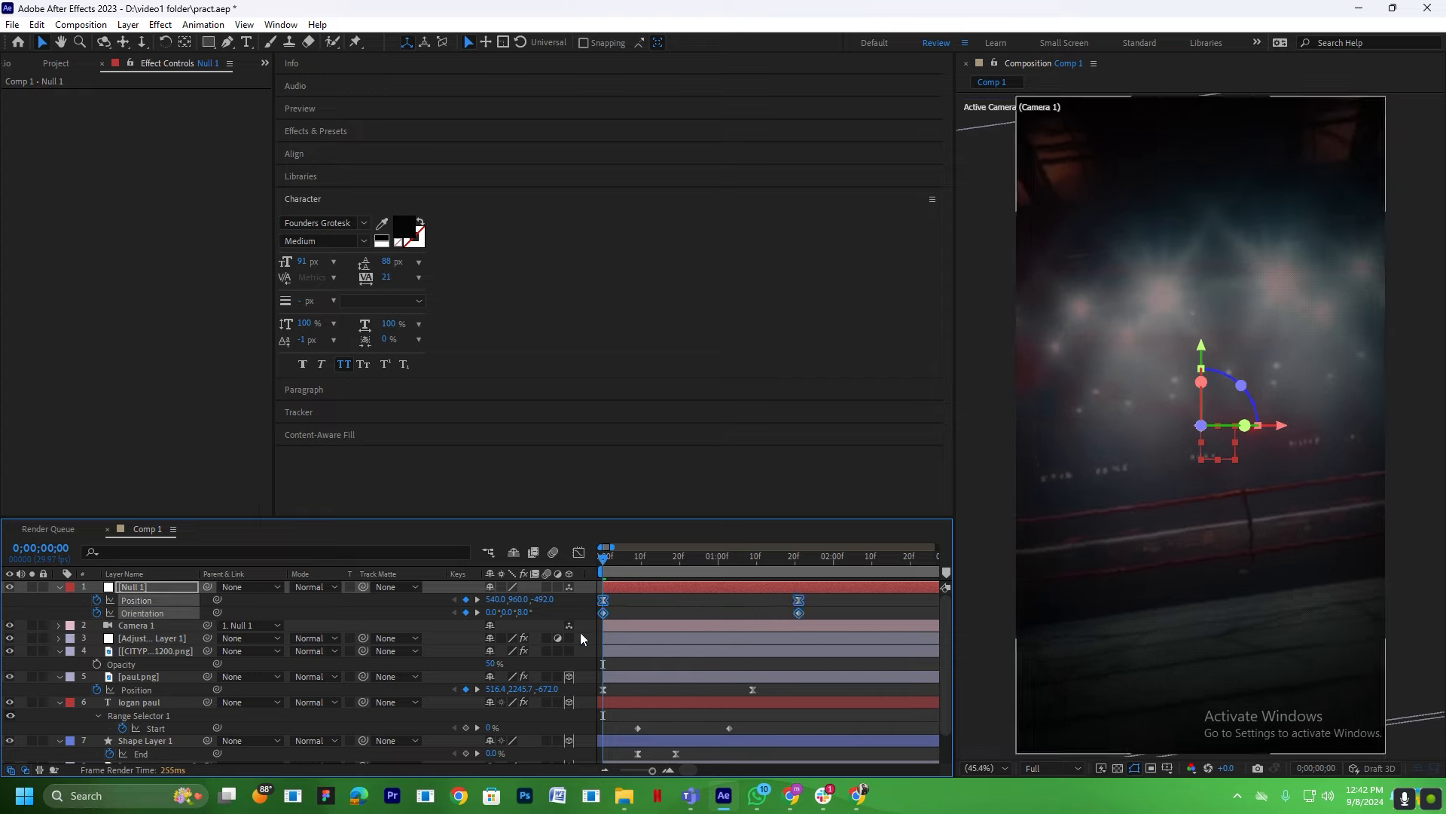
left_click(648, 617)
key("space")
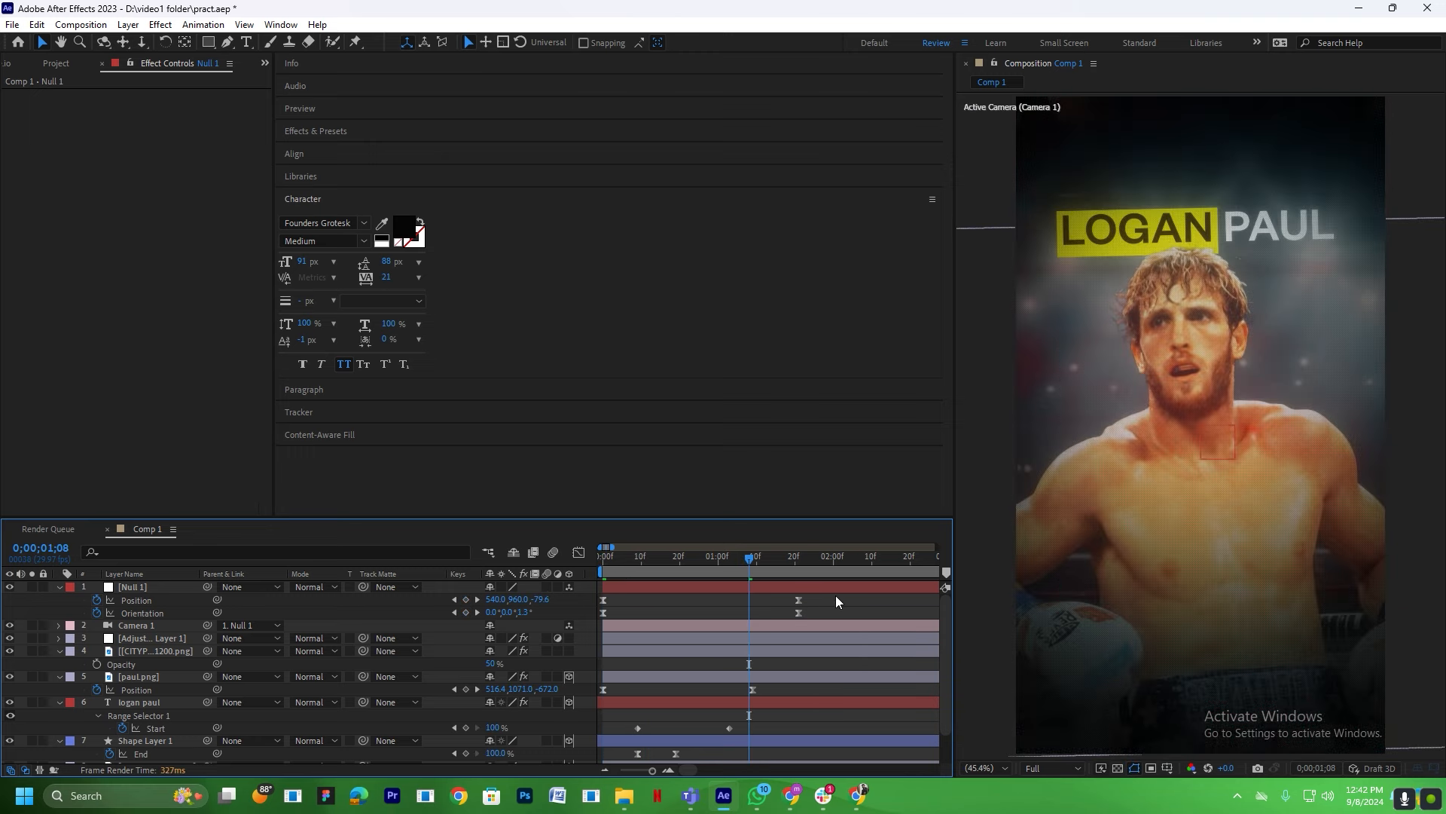
Move Null 1's ending Position and Orientation keyframes earlier to 1;12 and preview the camera move.
left_click_drag(833, 596, 766, 608)
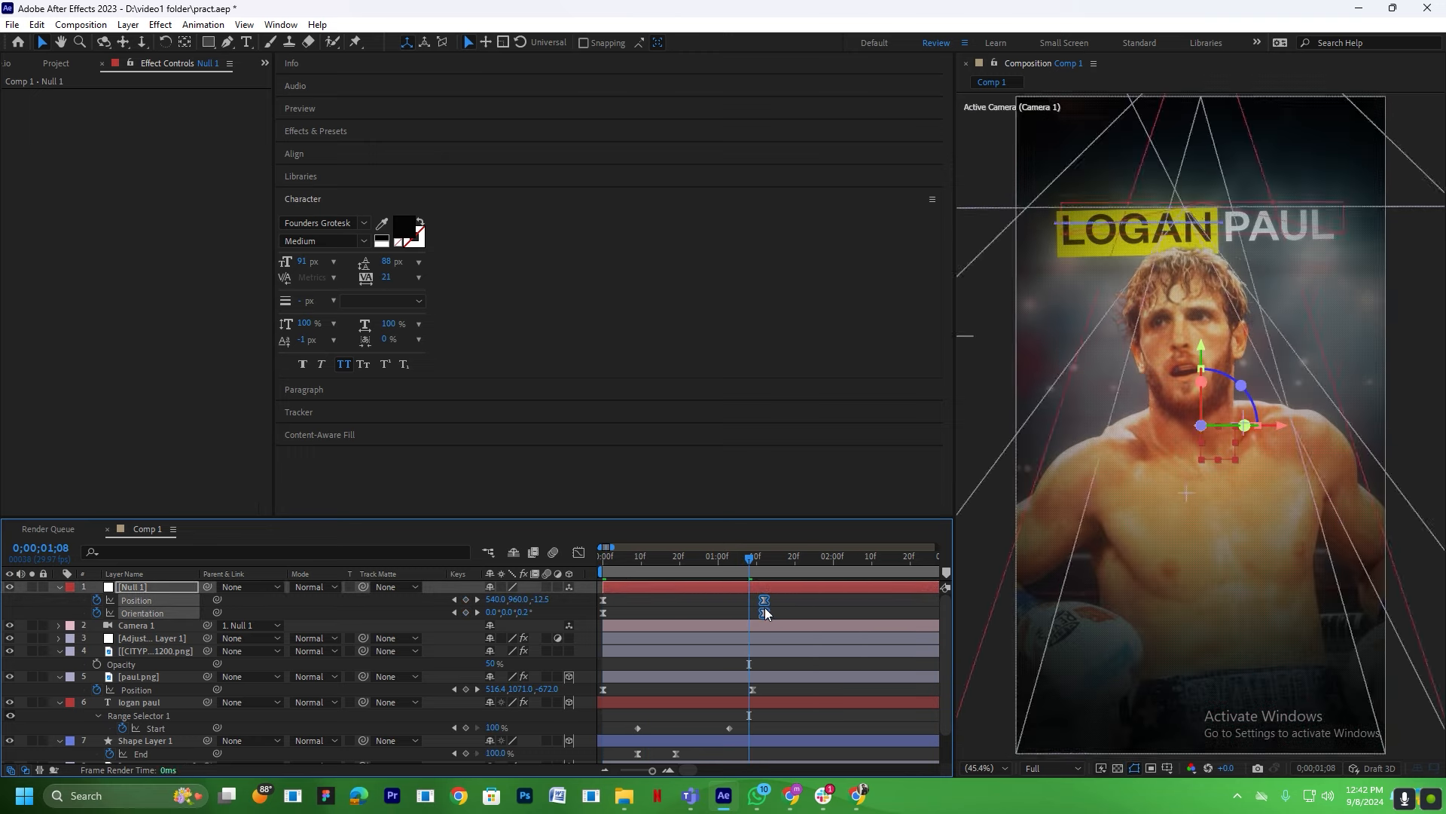
left_click(671, 617)
key("space")
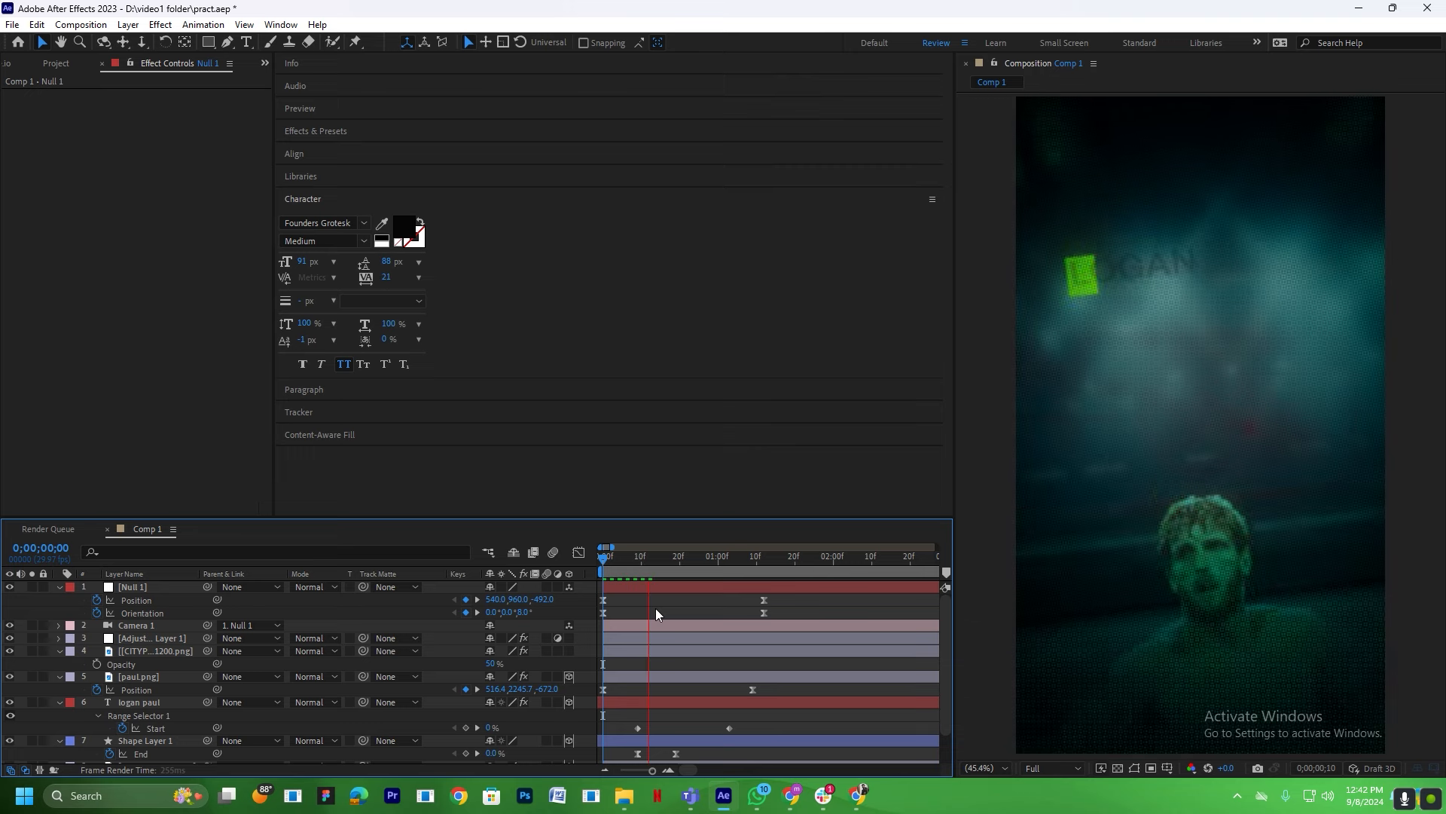
key("space")
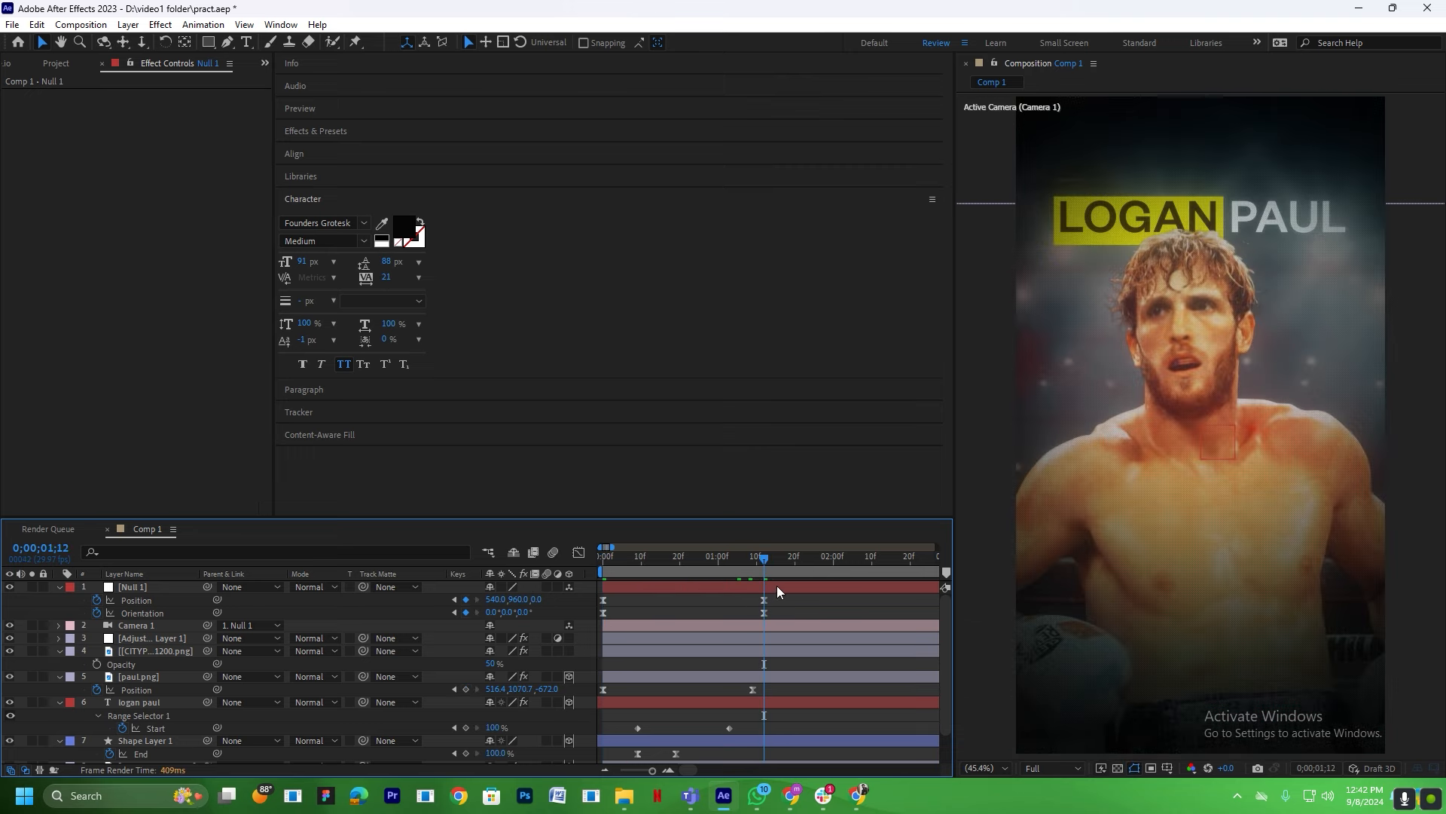
key("space")
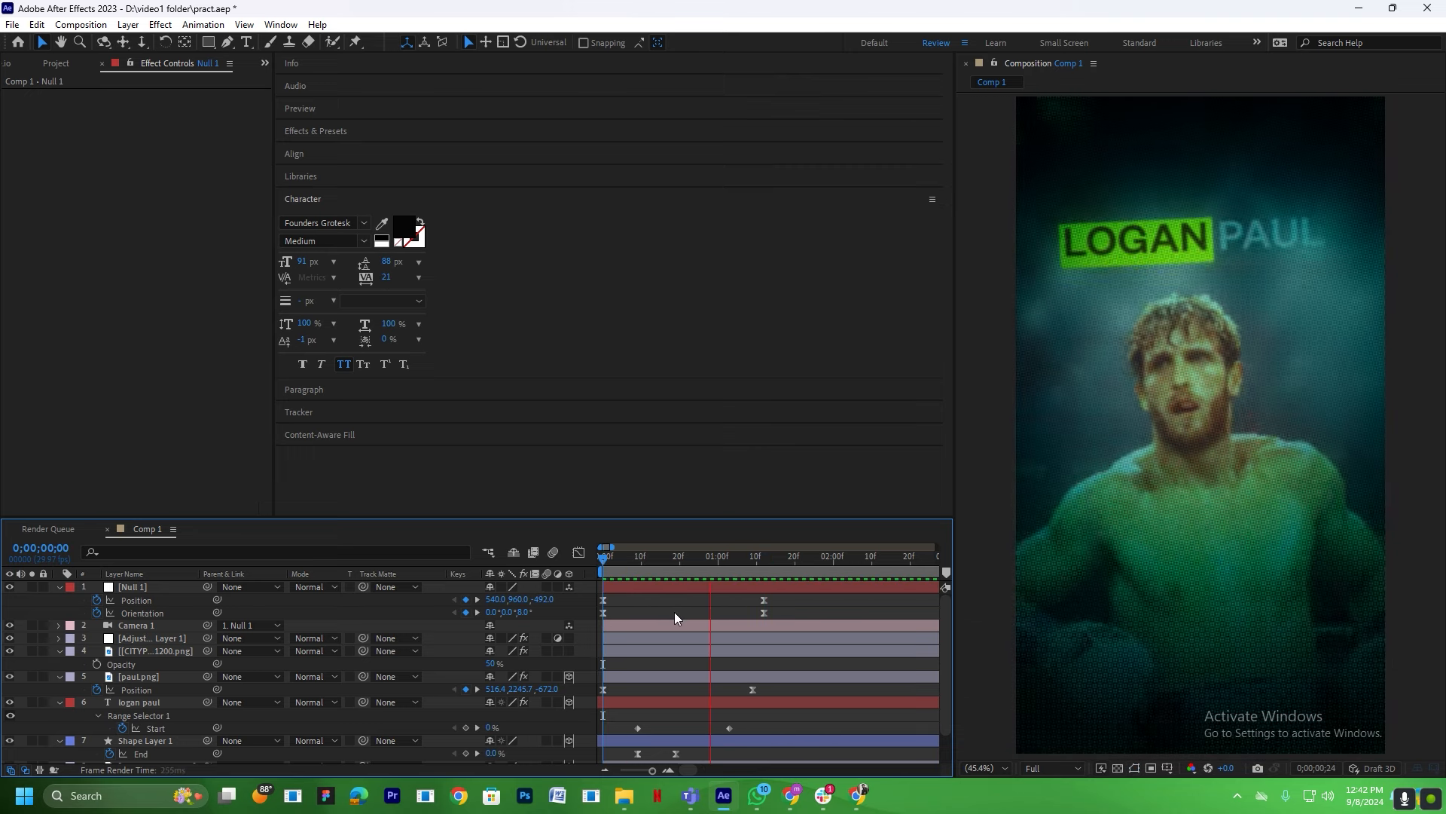
key("space")
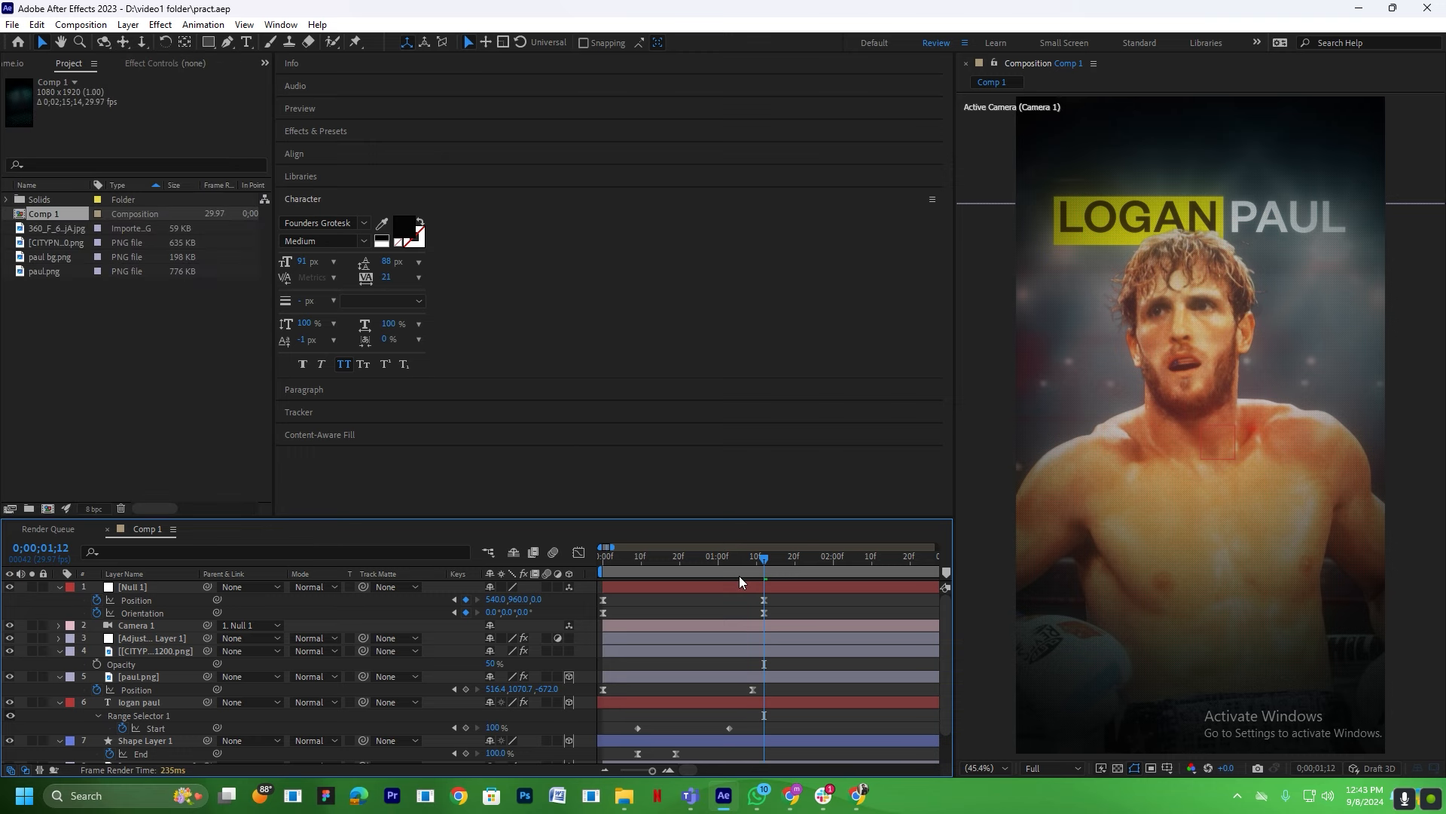
Create a new adjustment layer and place it between Camera 1 and Adjustment Layer 1.
right_click(589, 622)
mouse_move(630, 435)
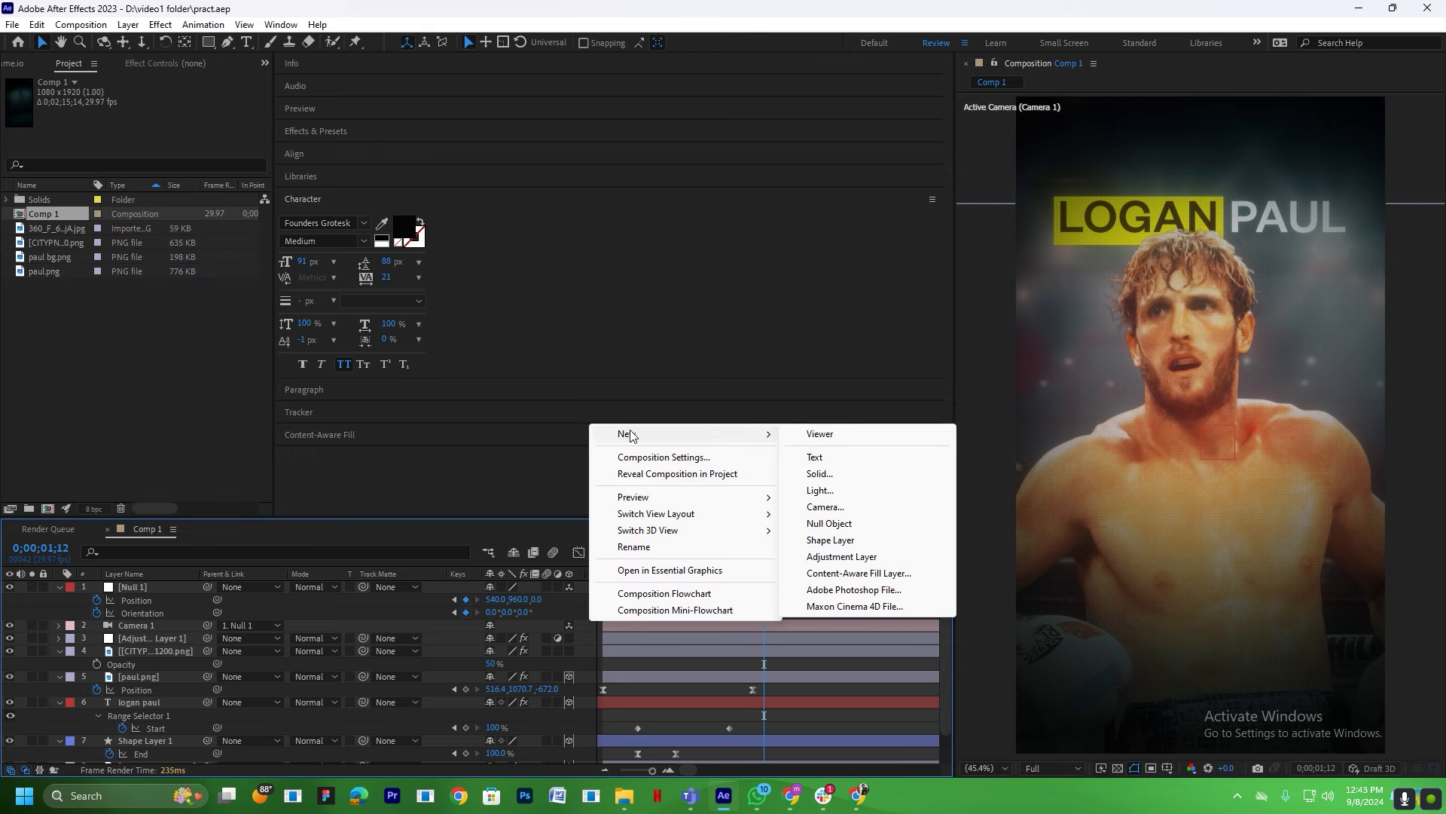
left_click(836, 557)
left_click_drag(150, 586, 153, 657)
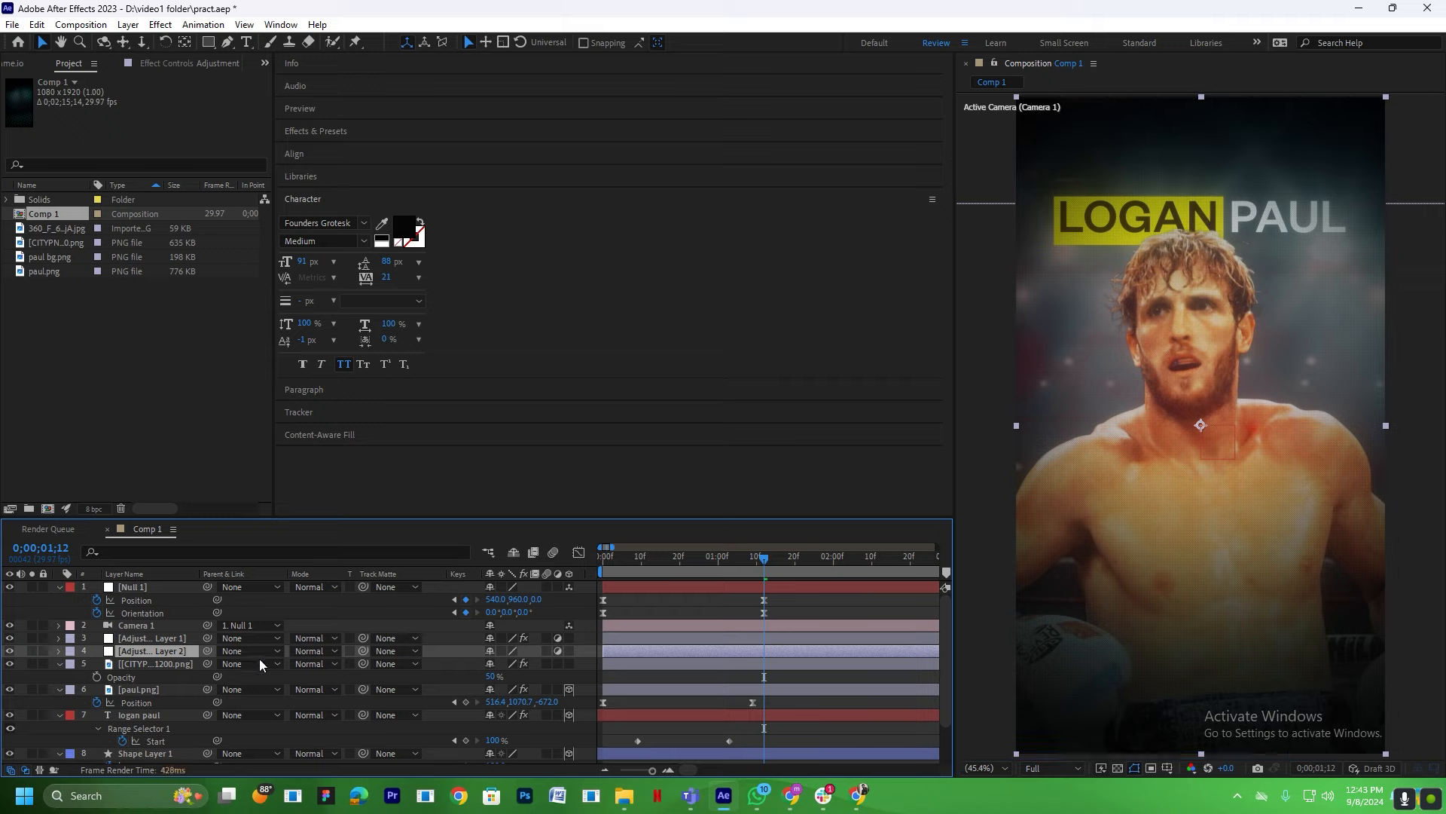
left_click(155, 636)
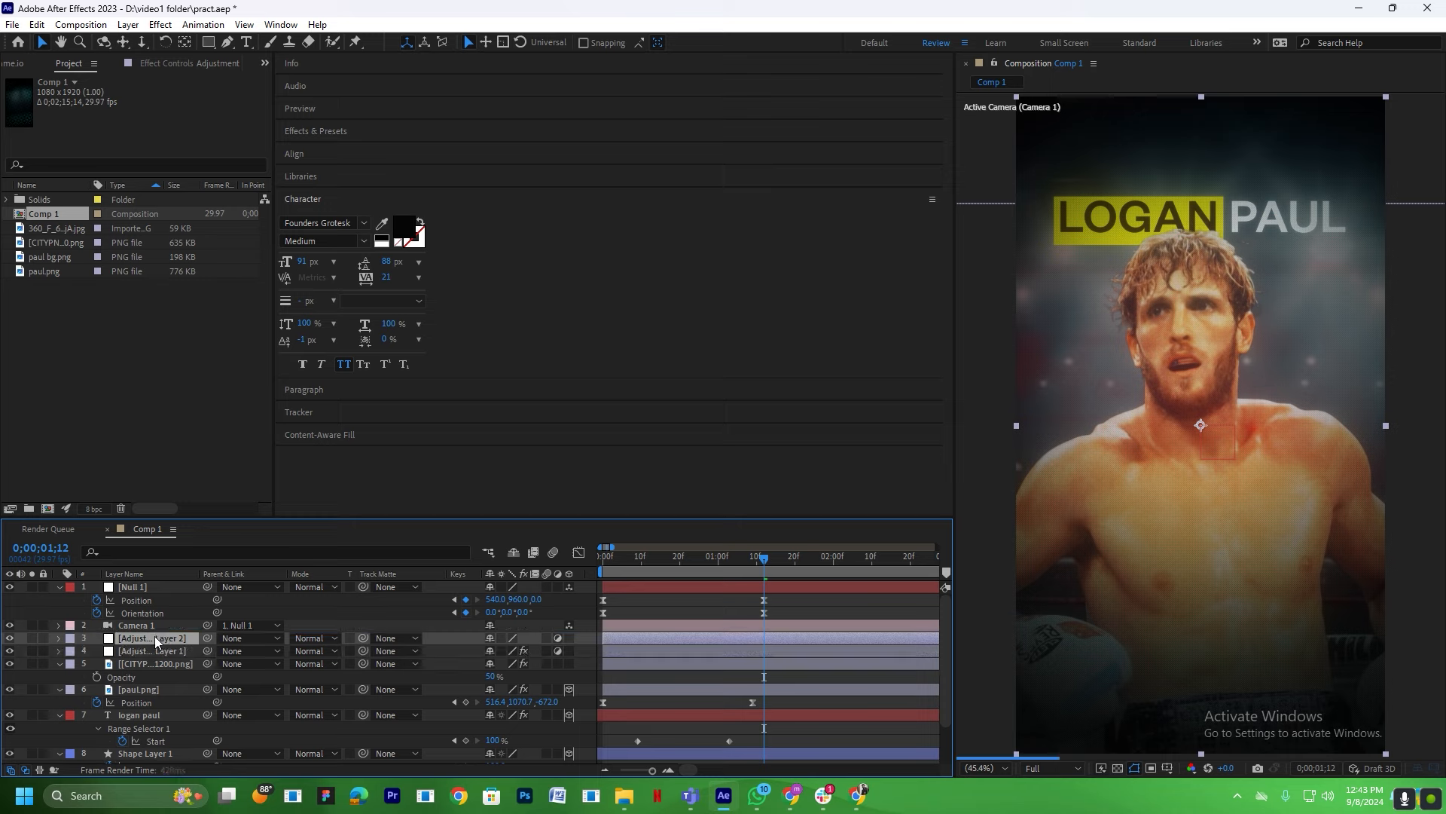
Find and apply the S_DissolveShake effect to Adjustment Layer 2.
key("ctrl+space")
type("shake")
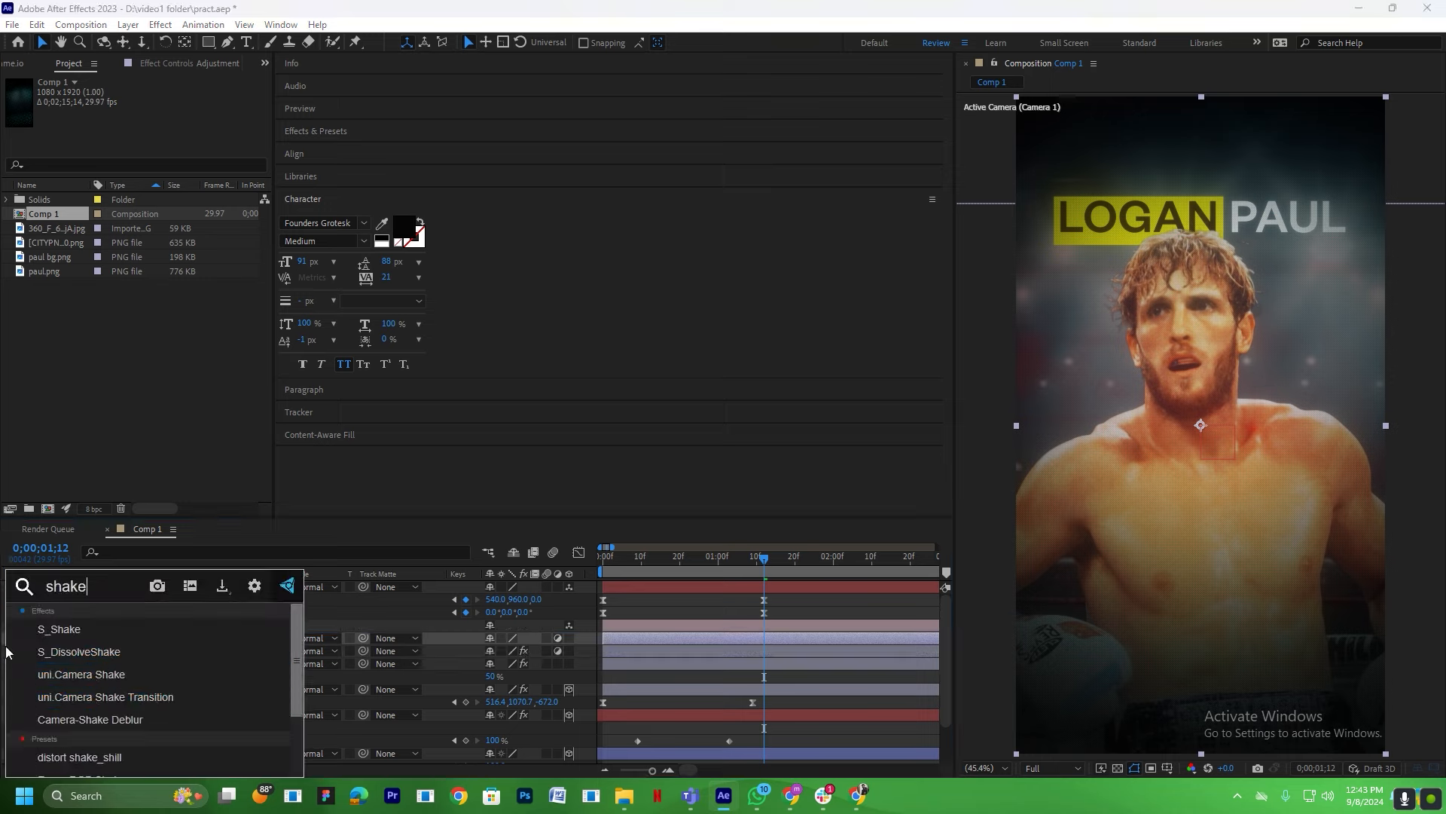
left_click(74, 652)
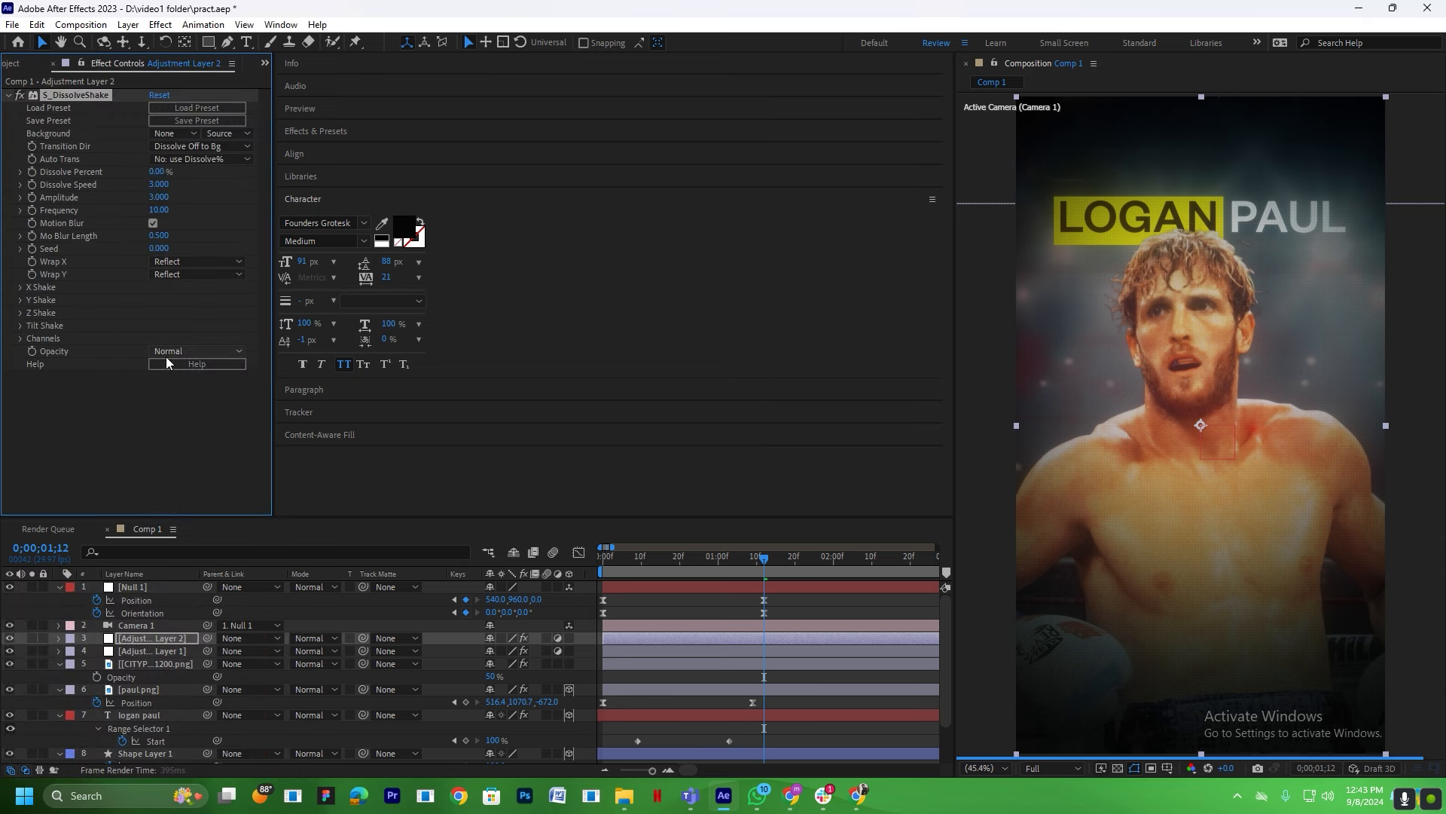
Set the shake effect's X Rand Amp to 20 and Y Rand Amp to 150.
left_click(21, 288)
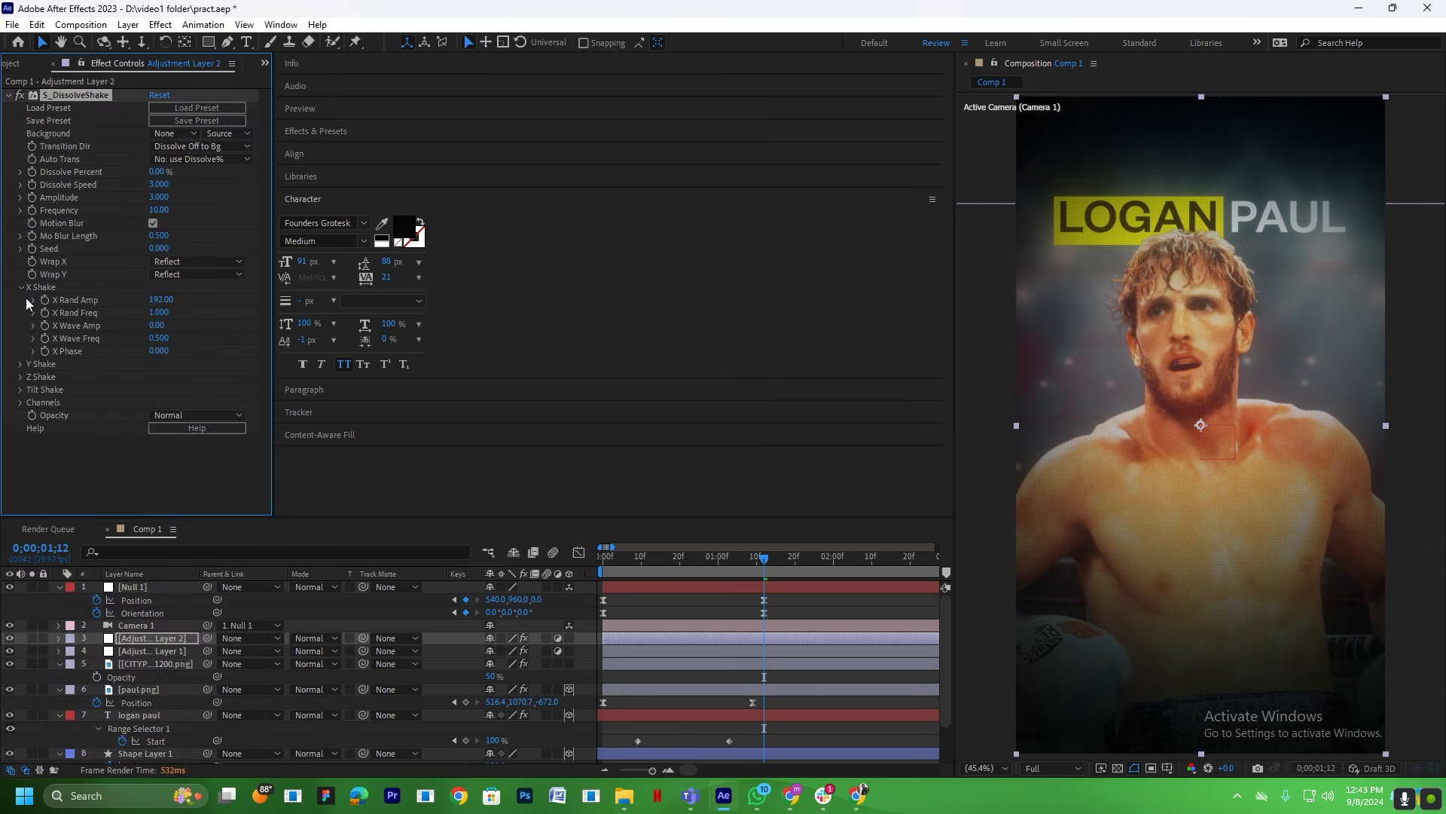
left_click(21, 365)
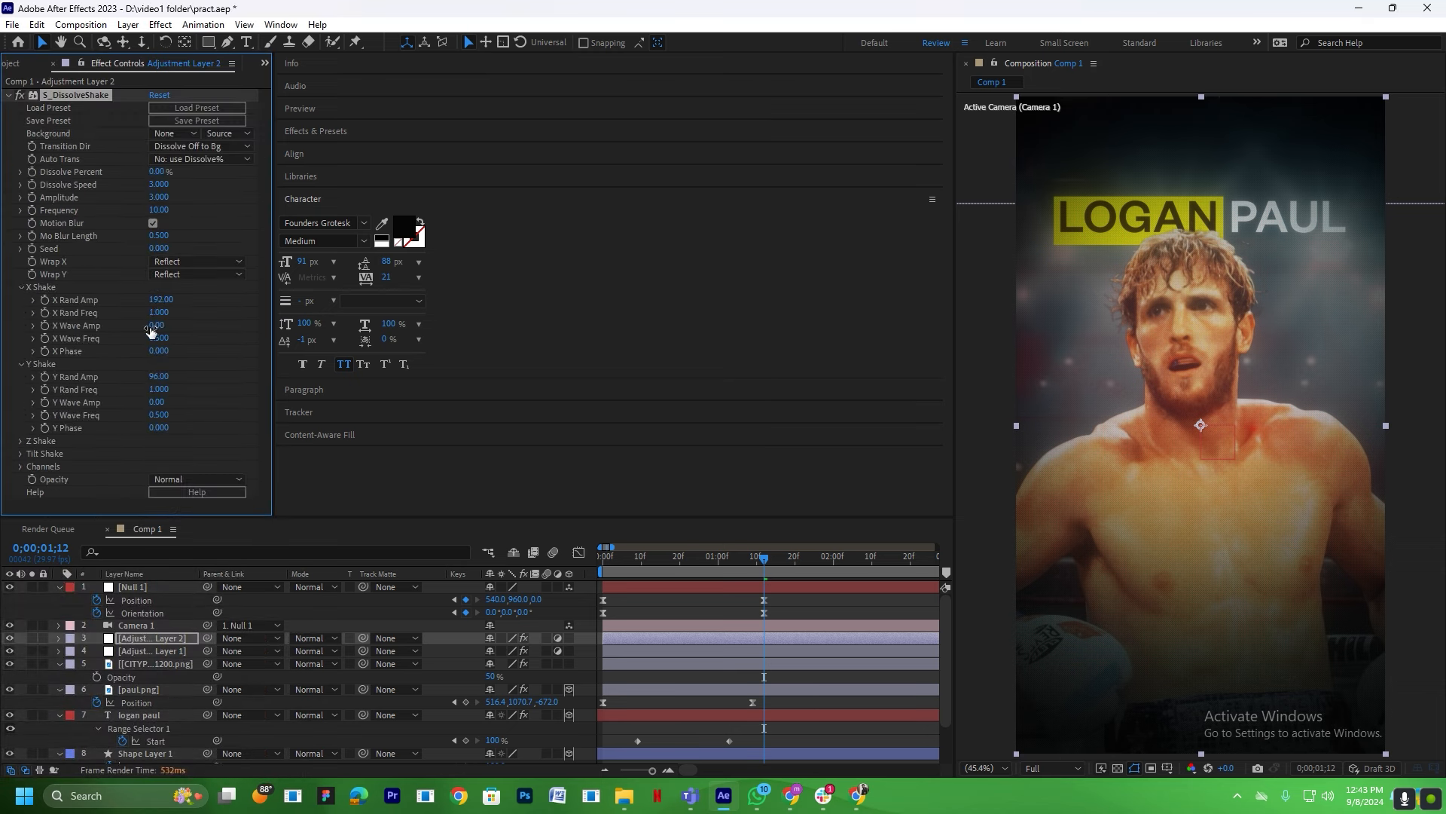
left_click(161, 299)
key("Return")
left_click(159, 377)
type("150")
key("Return")
Keyframe the shake's Dissolve Percent from 0% at about 1;07 to 15% at 1;12.
key("u")
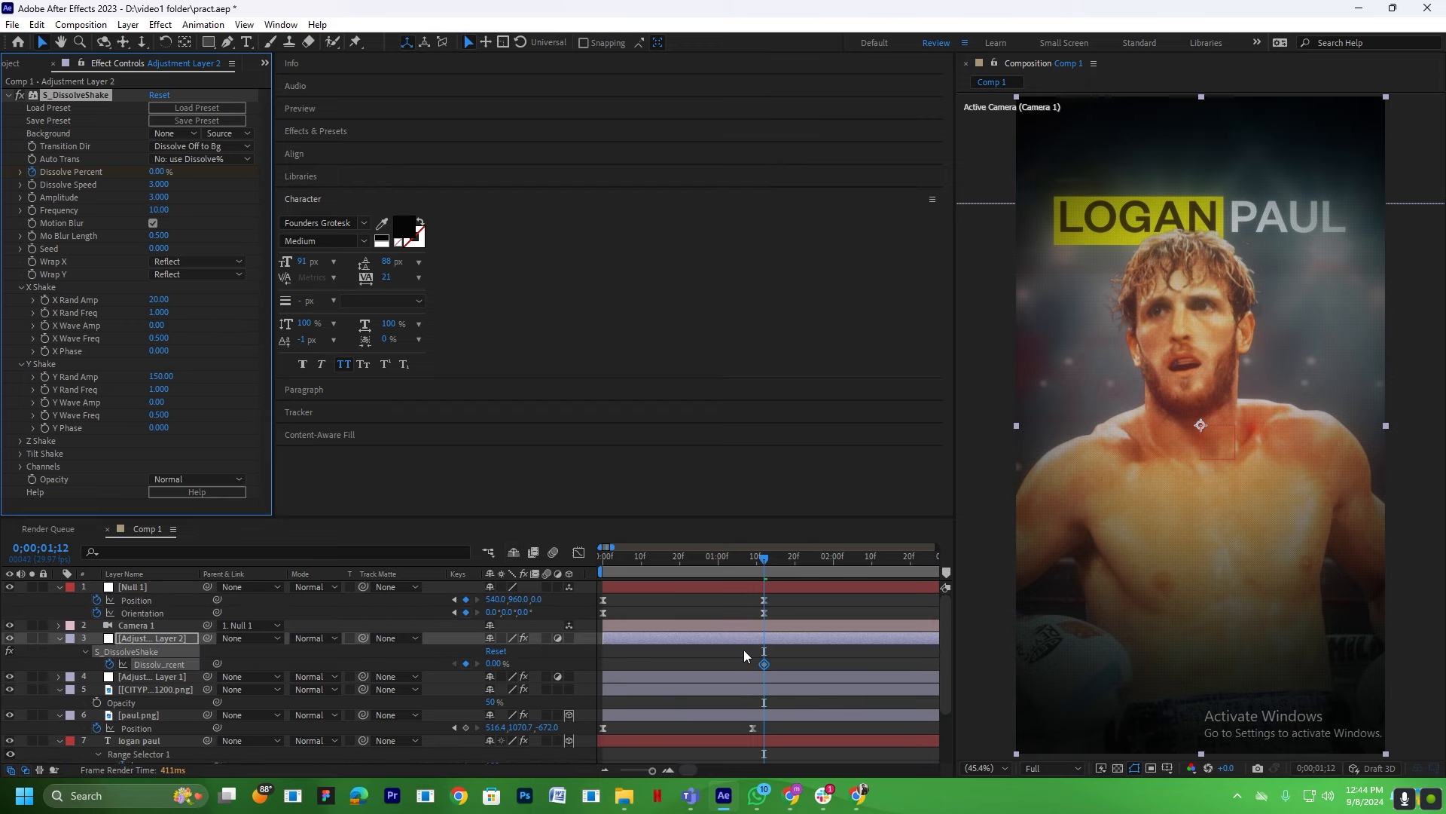
scroll(744, 651, "down", 1)
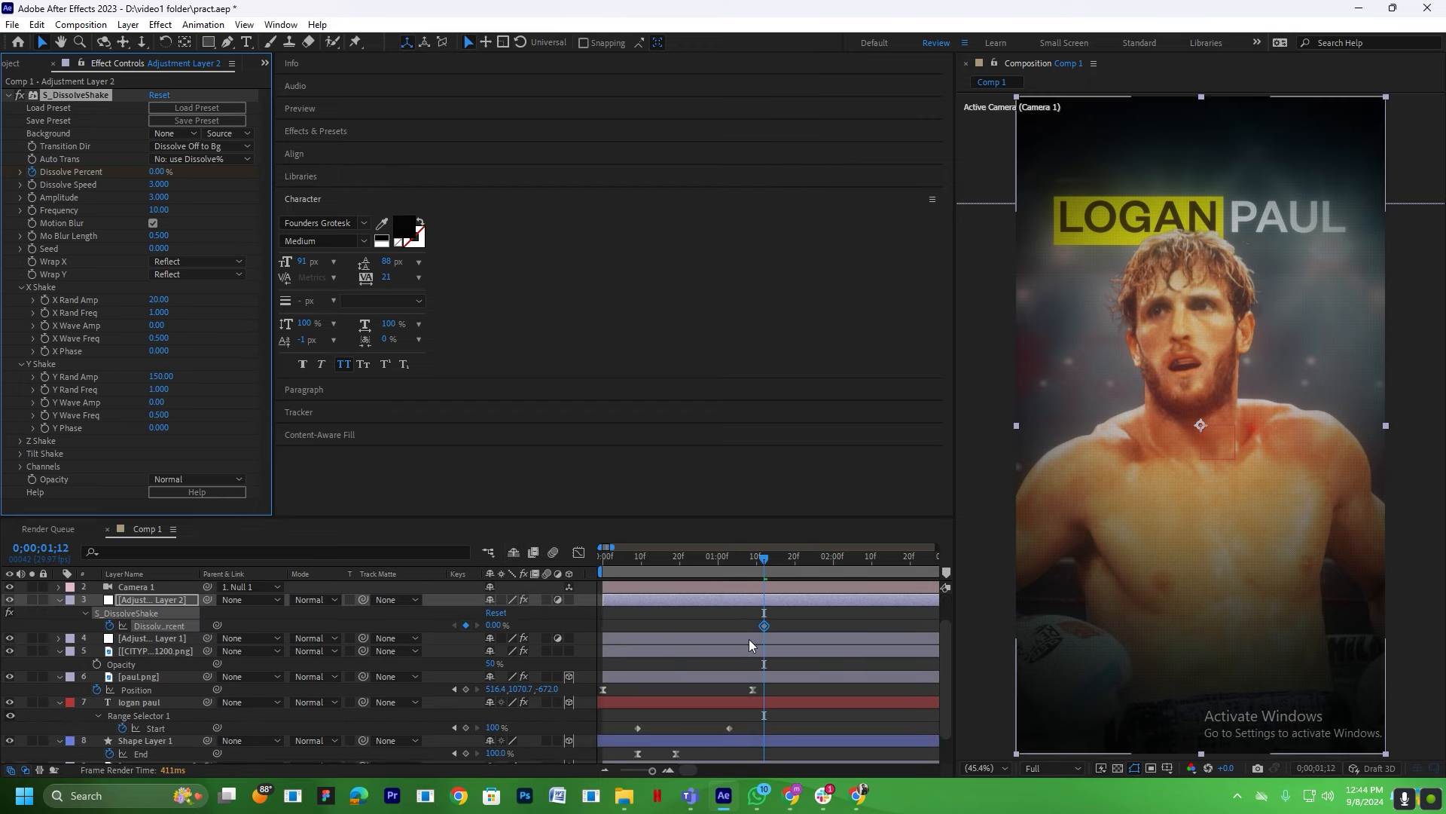
scroll(751, 642, "up", 1)
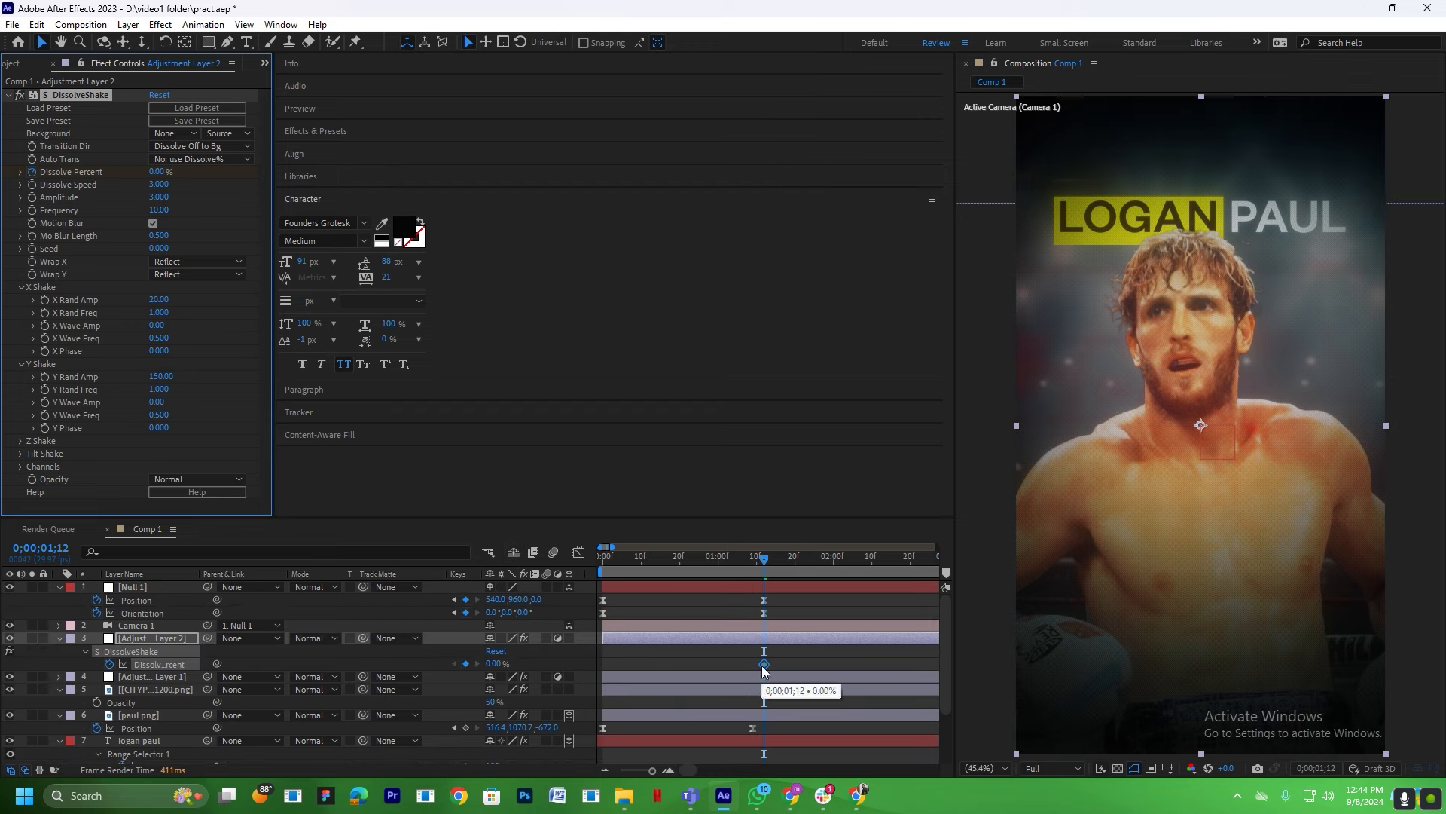
left_click(764, 667)
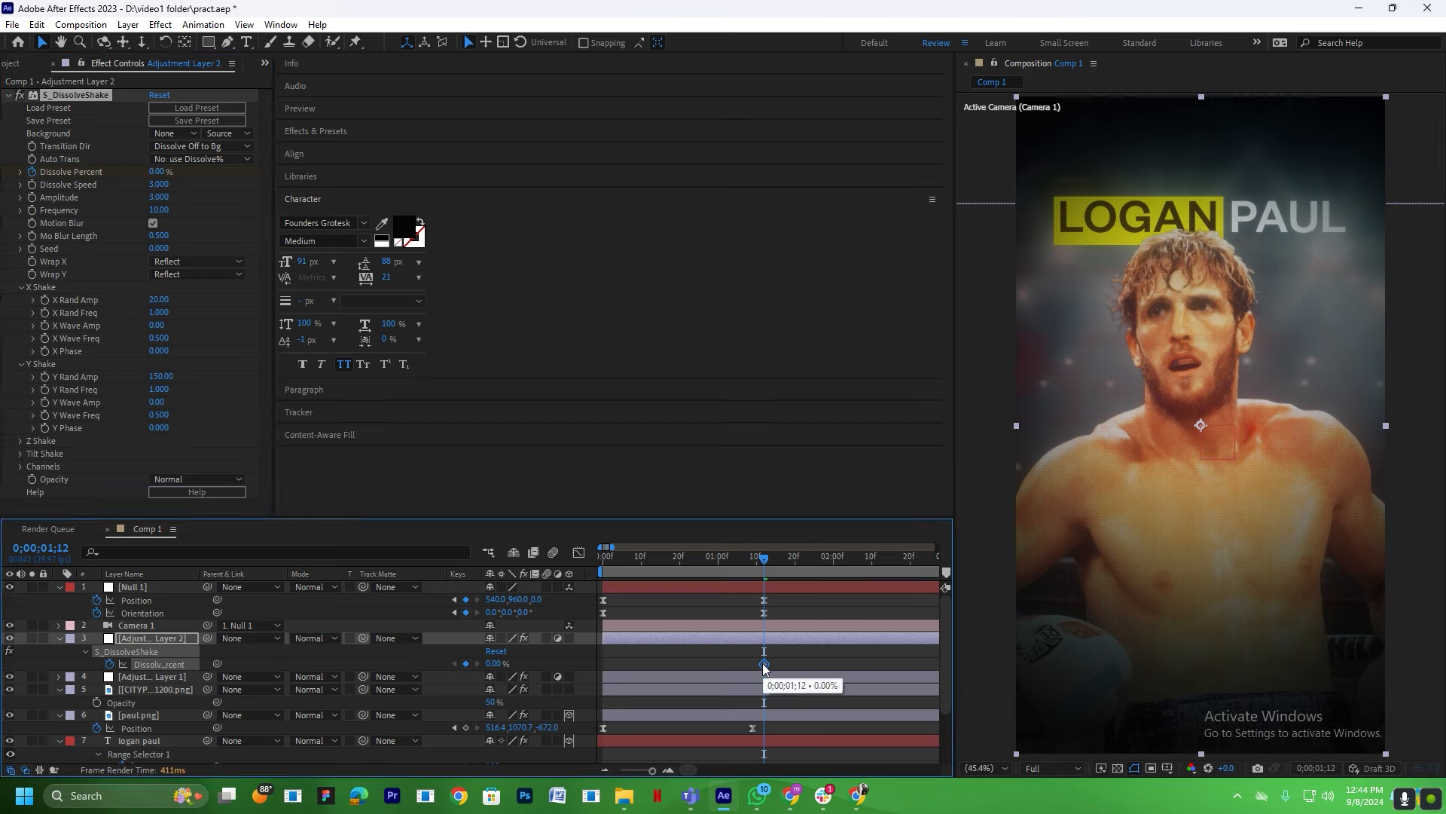
left_click_drag(763, 666, 745, 666)
scroll(745, 667, "up", 1)
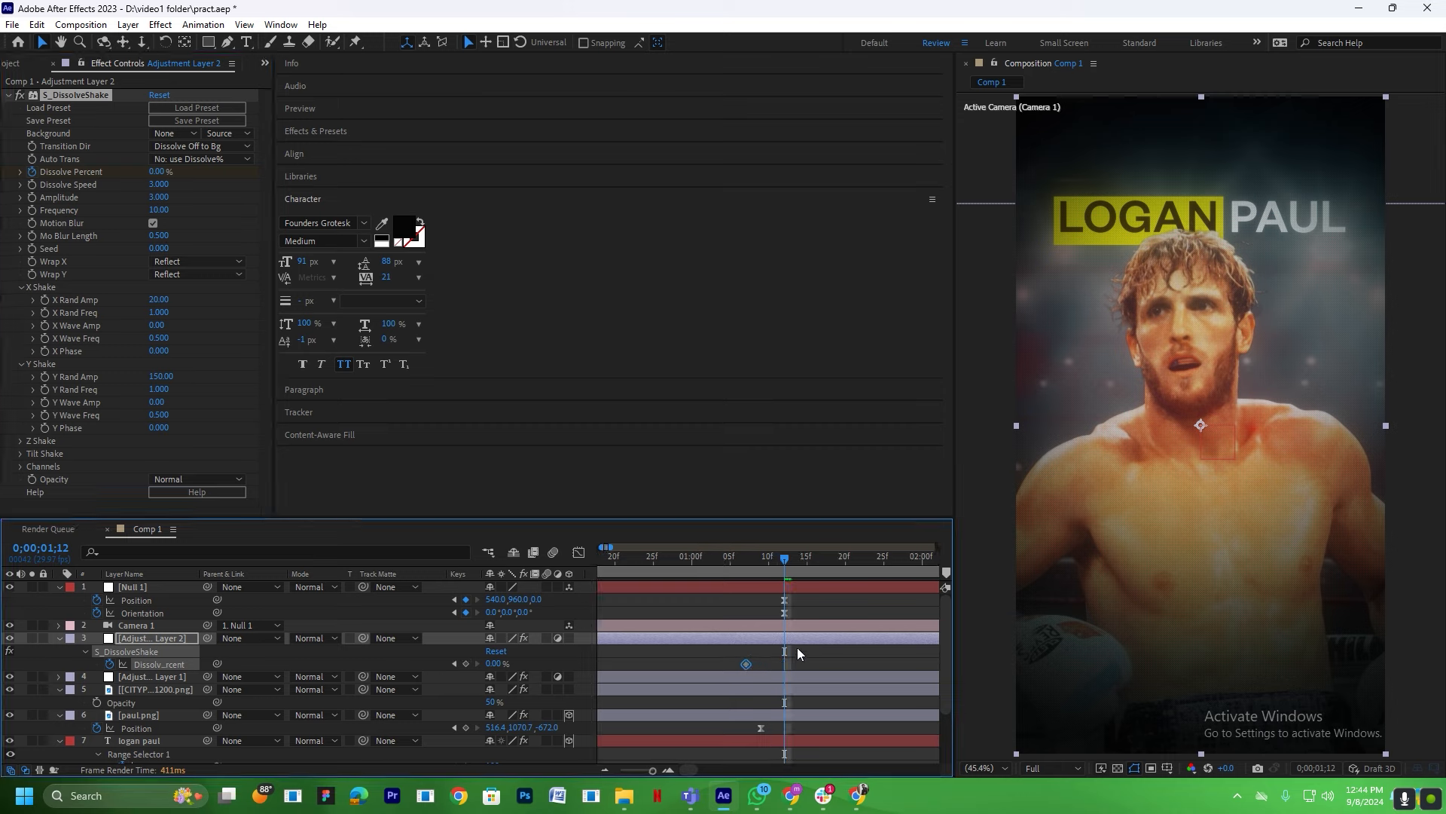
left_click(797, 648)
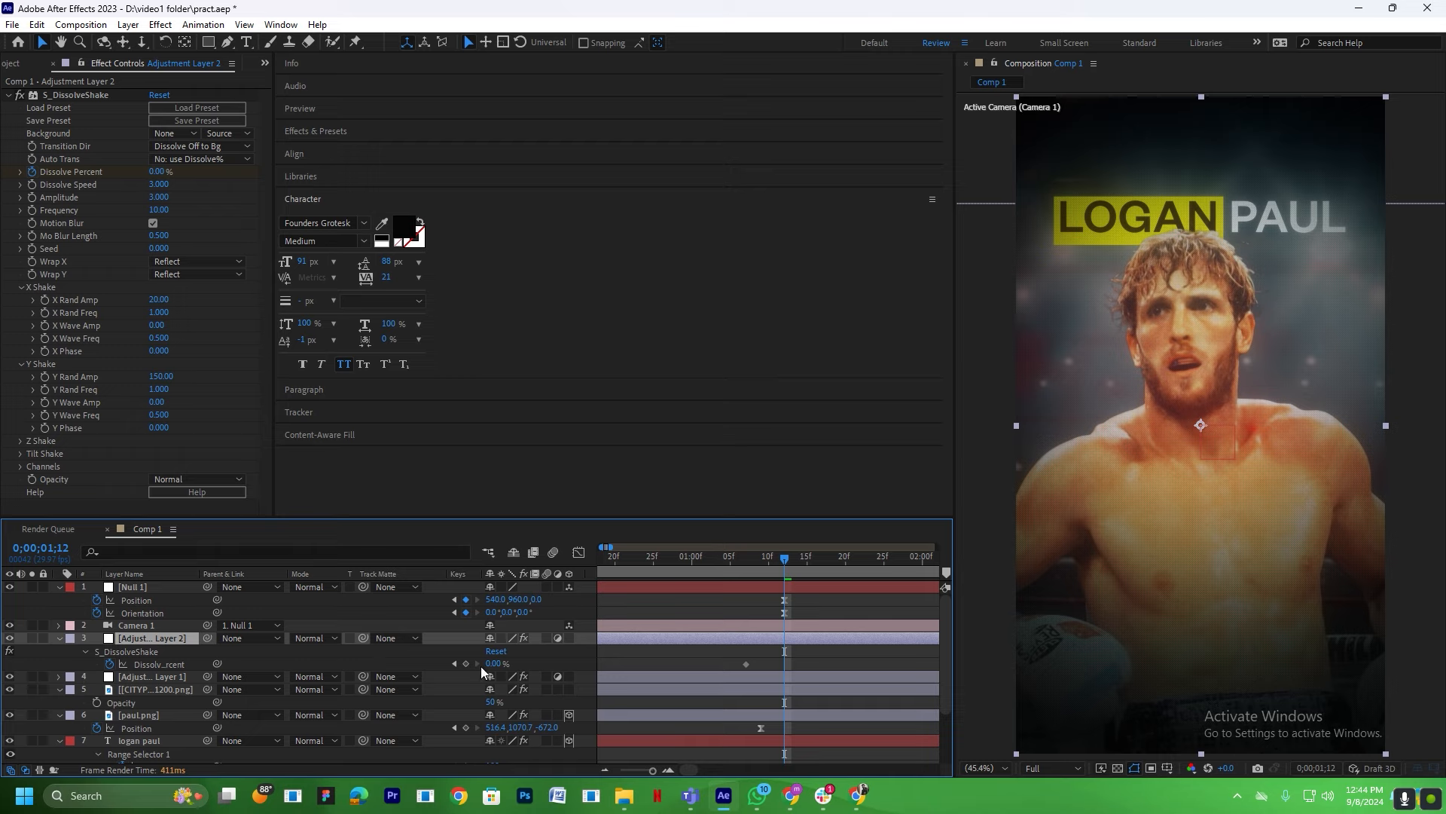
left_click(493, 663)
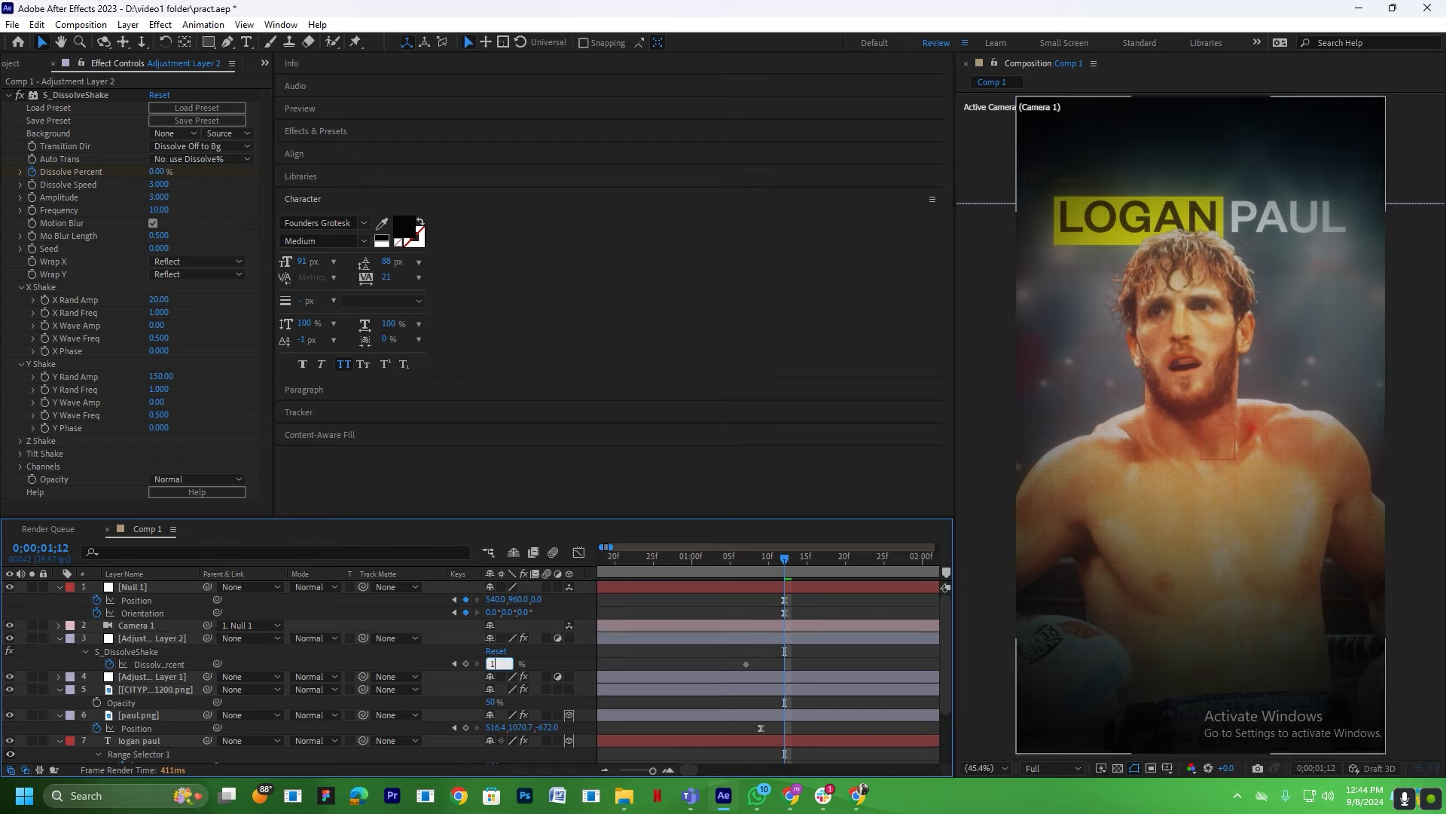
type("15")
key("Return")
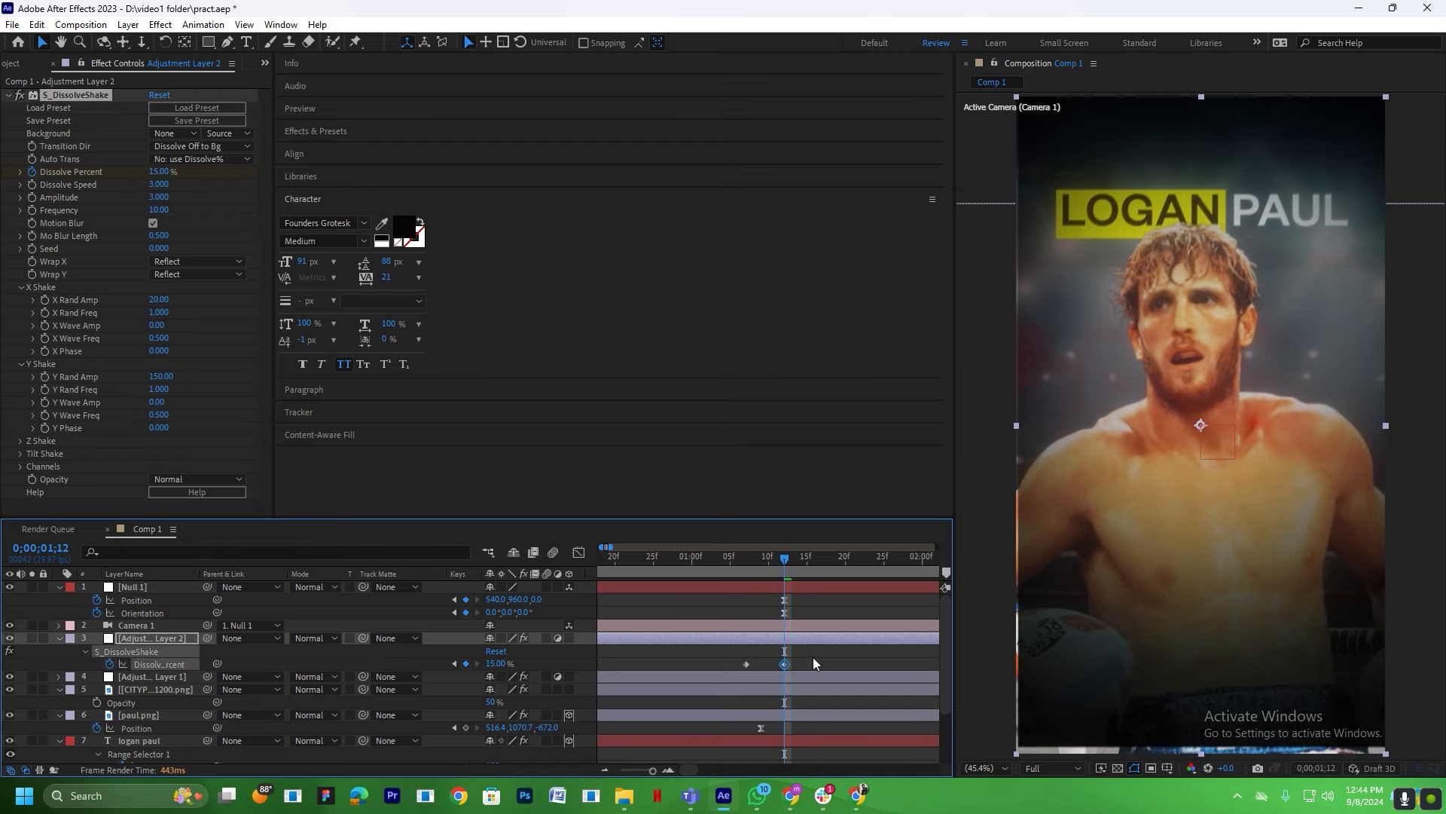
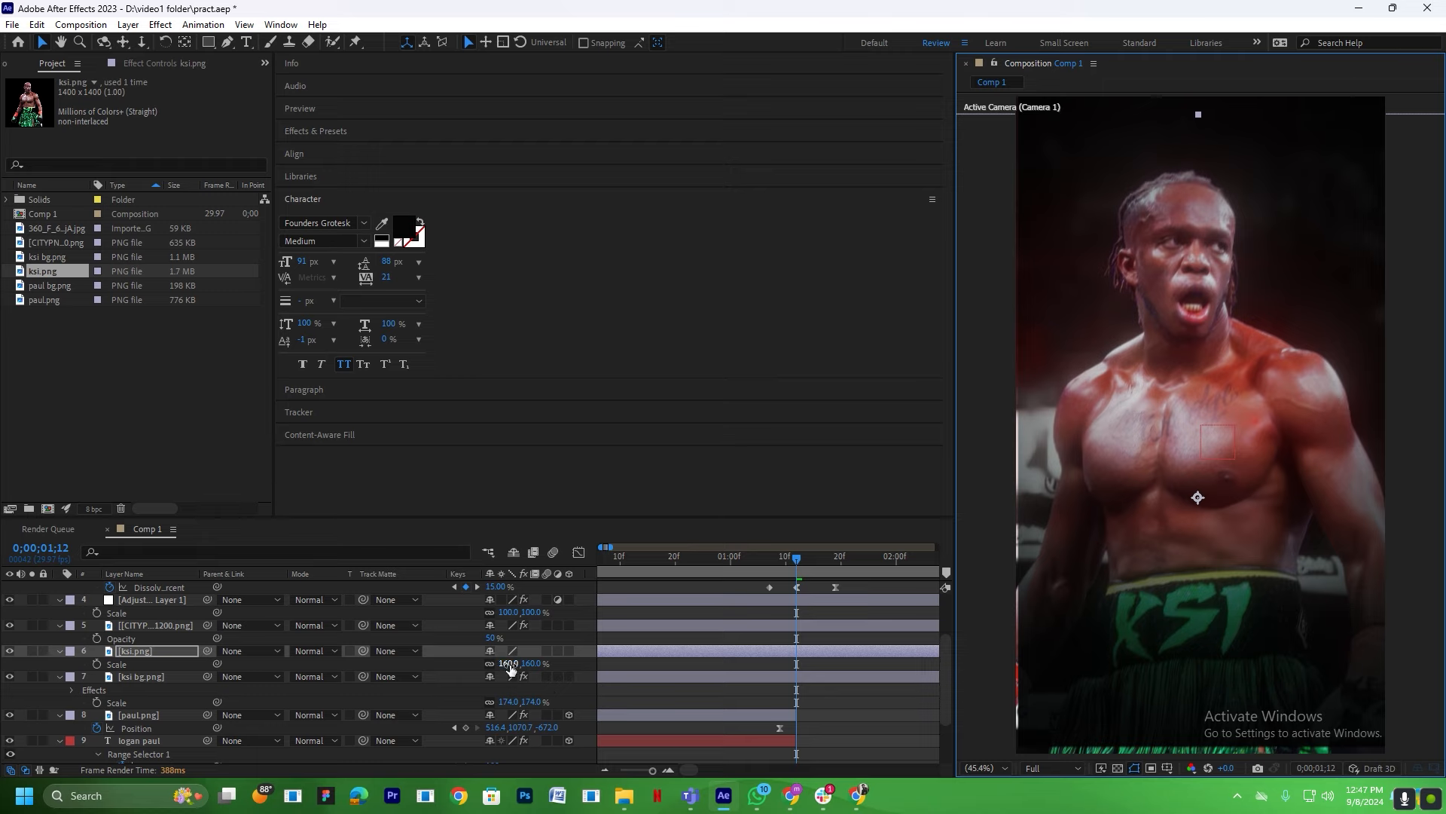
Scale the ksi.png cutout to 145%, nudge it slightly lower and check the shot at 1;18.
left_click_drag(511, 669, 500, 669)
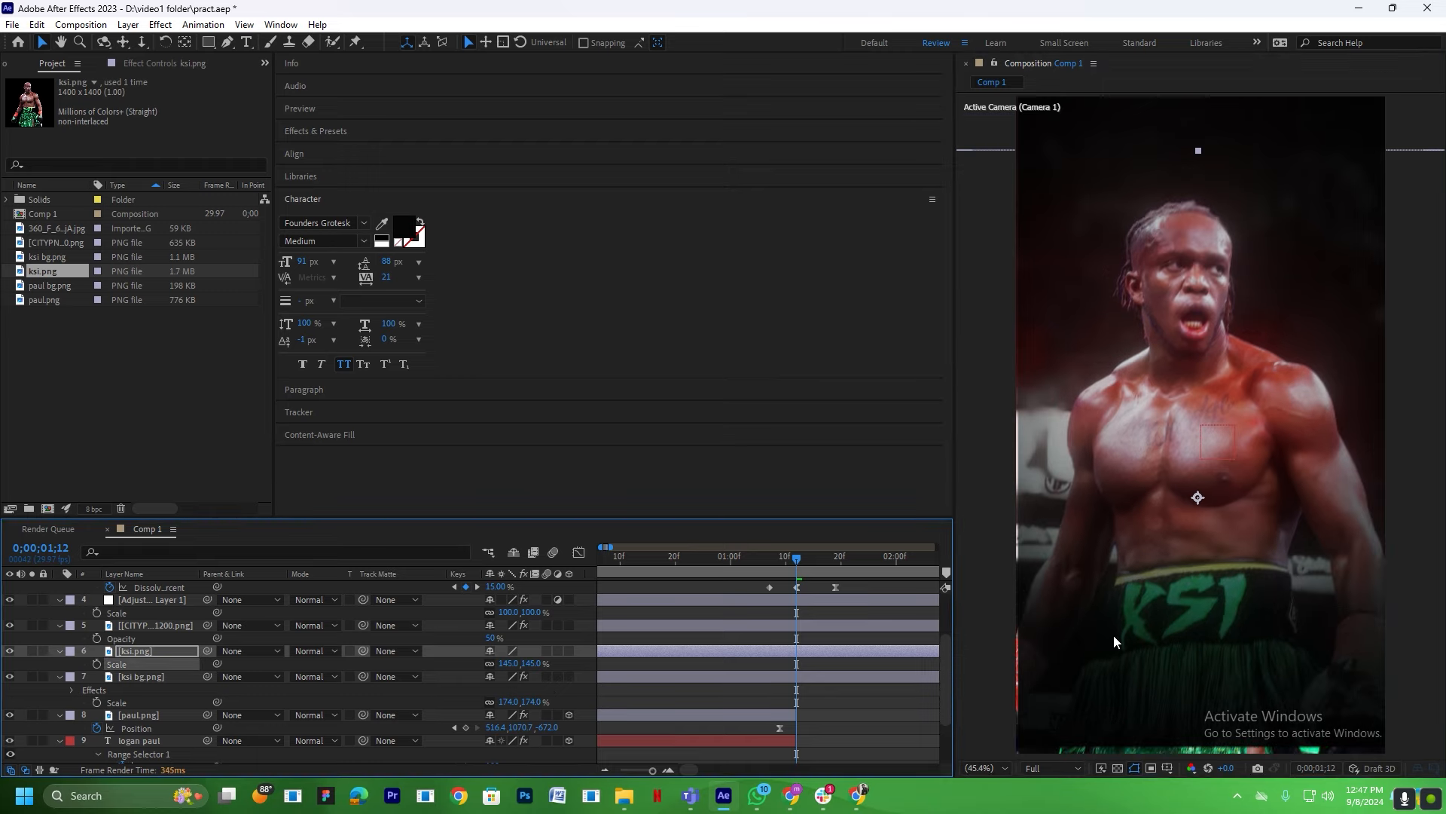
left_click(1200, 617)
left_click(121, 676)
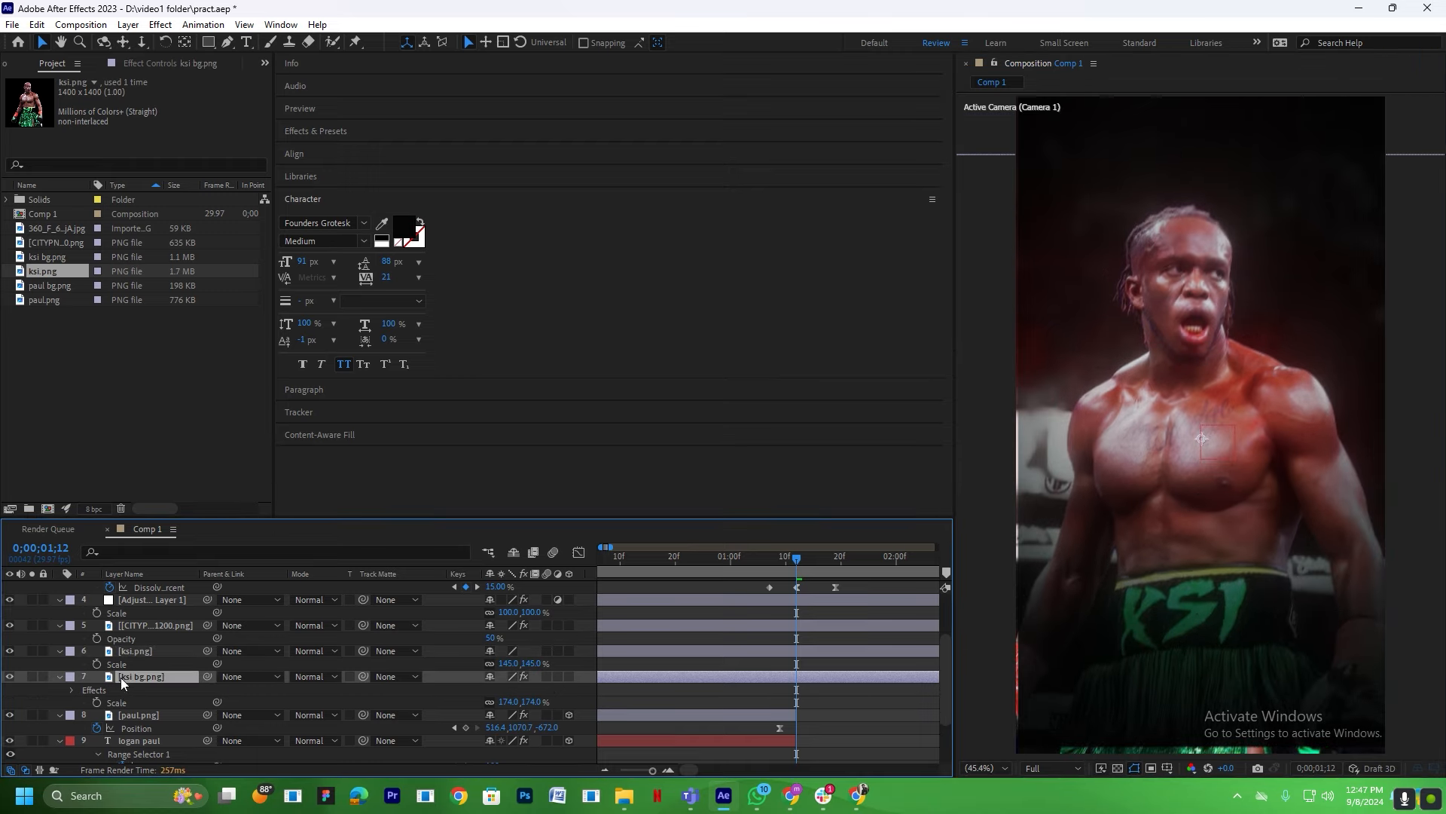
left_click(830, 564)
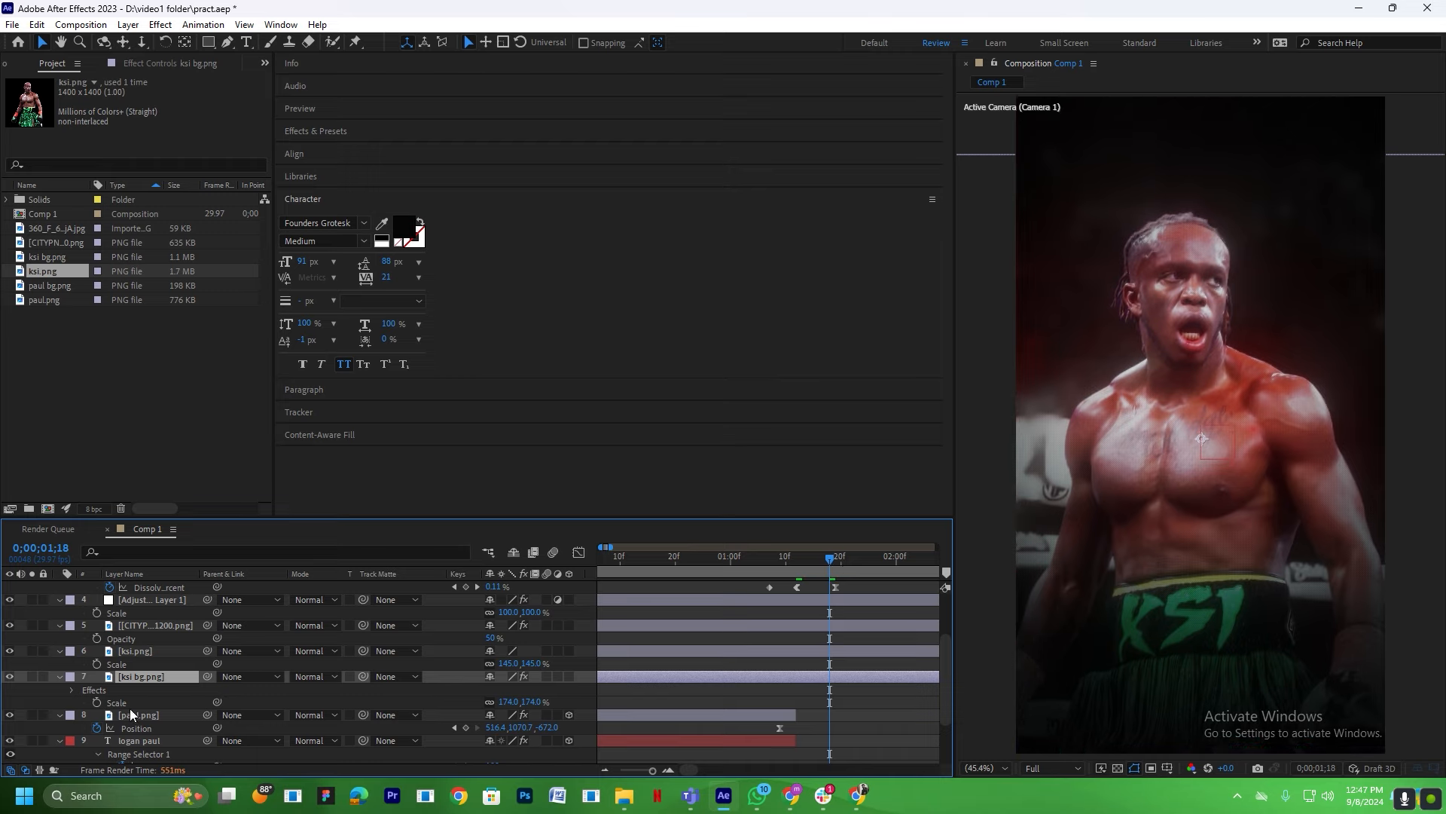
Make the ksi bg.png and ksi.png layers 3D and collapse their properties.
left_click(152, 652)
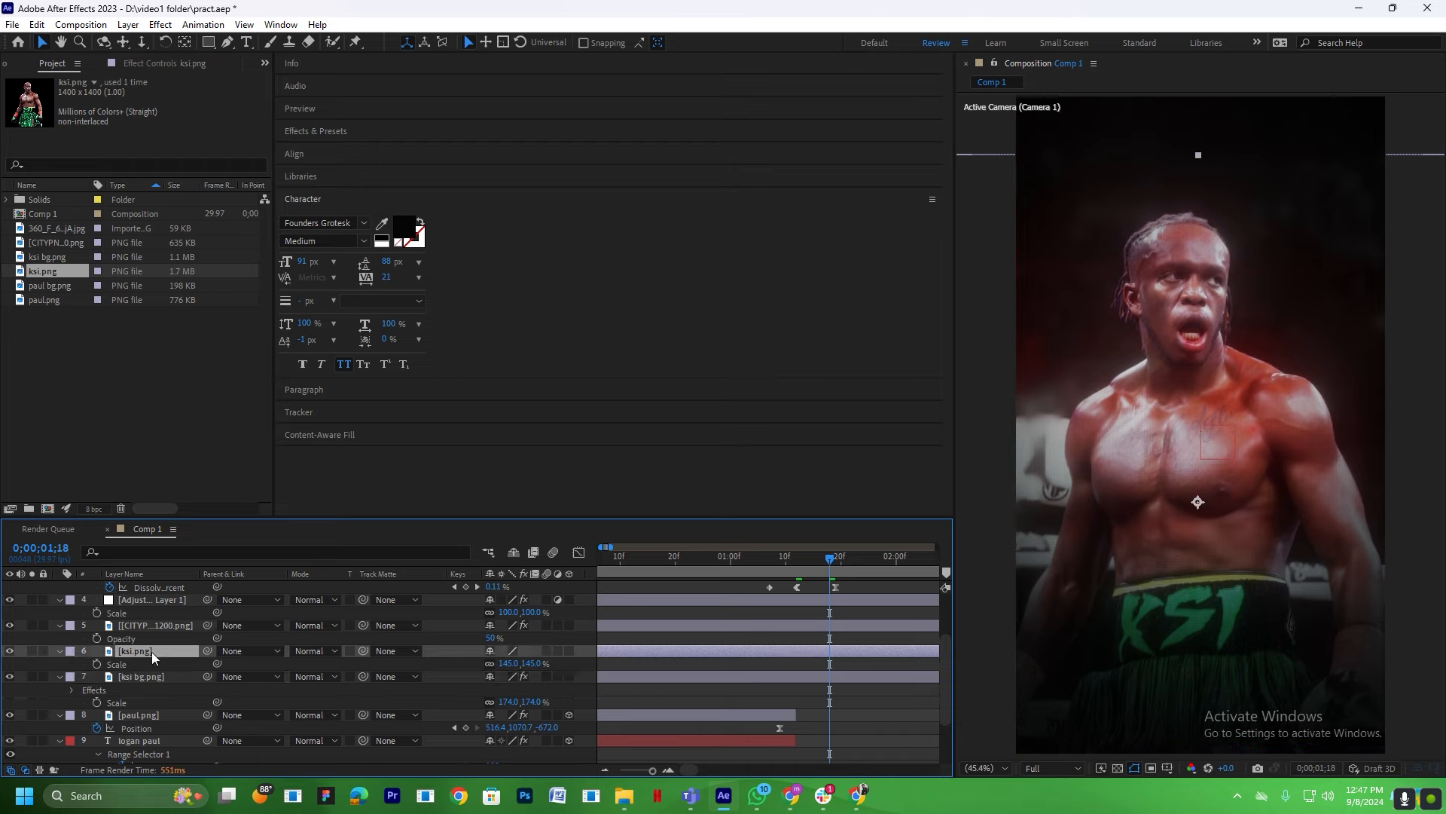
left_click(143, 711)
left_click(129, 676)
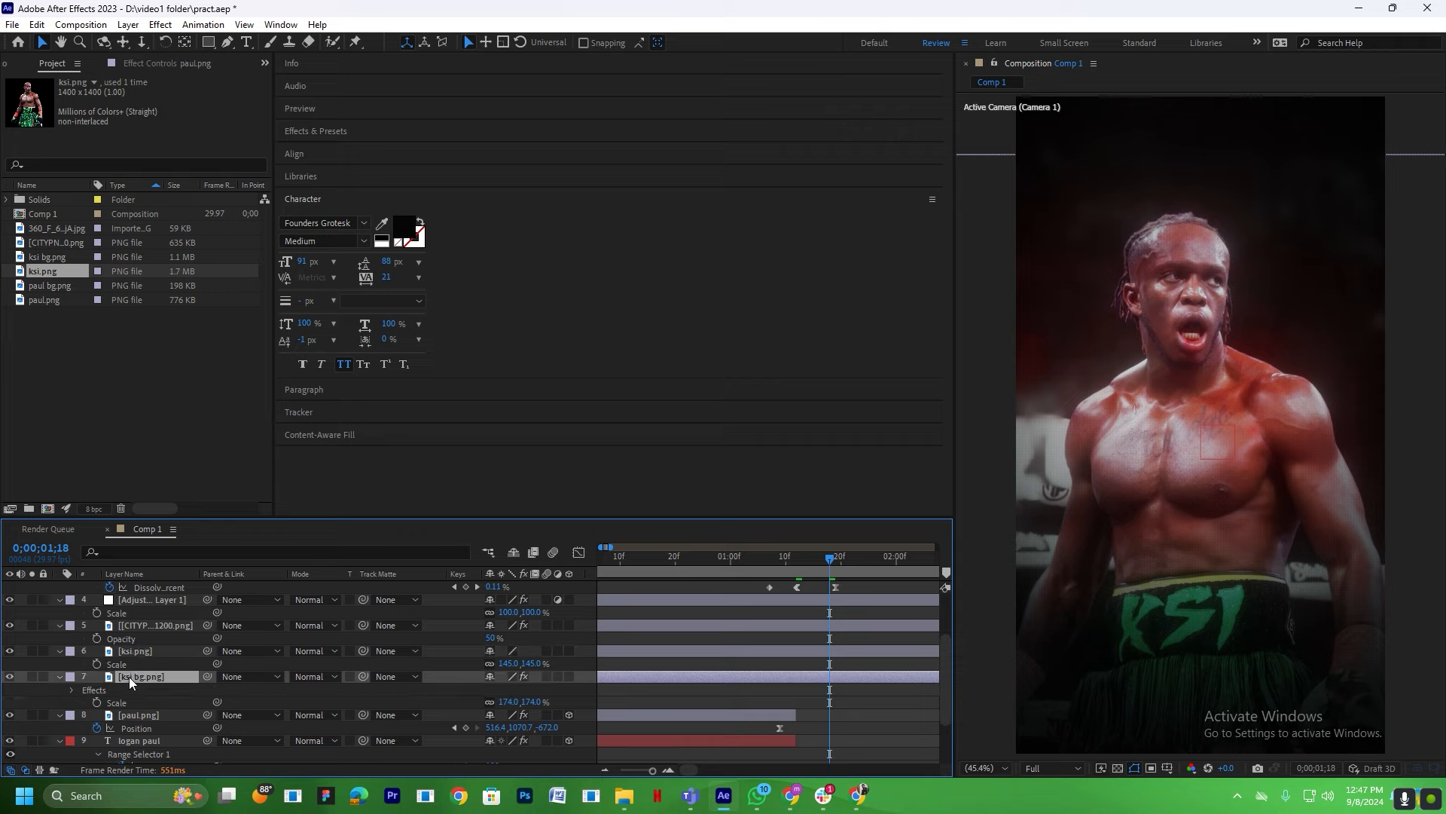
left_click(568, 677)
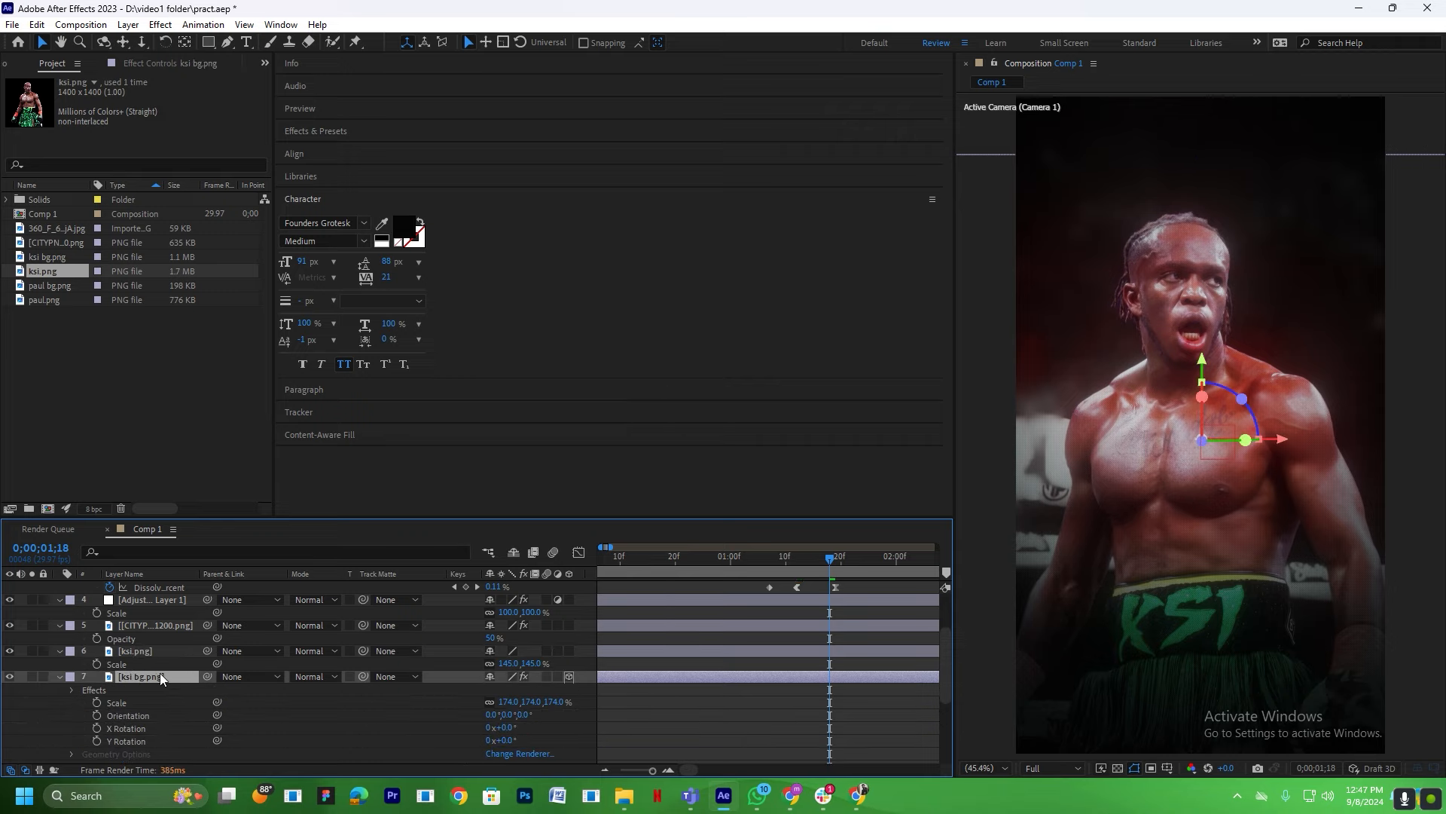
left_click(58, 677)
left_click(147, 653)
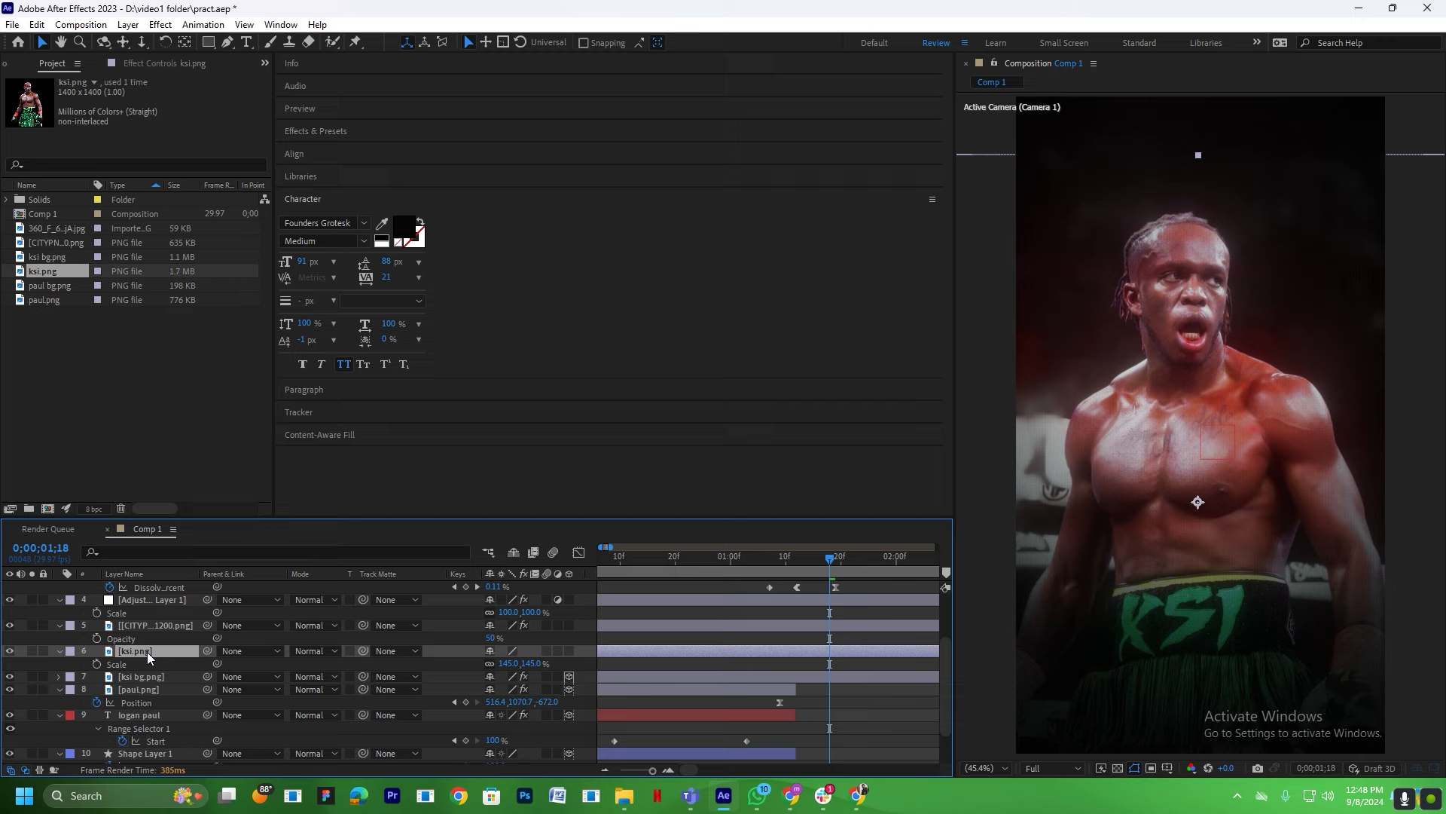
left_click(568, 651)
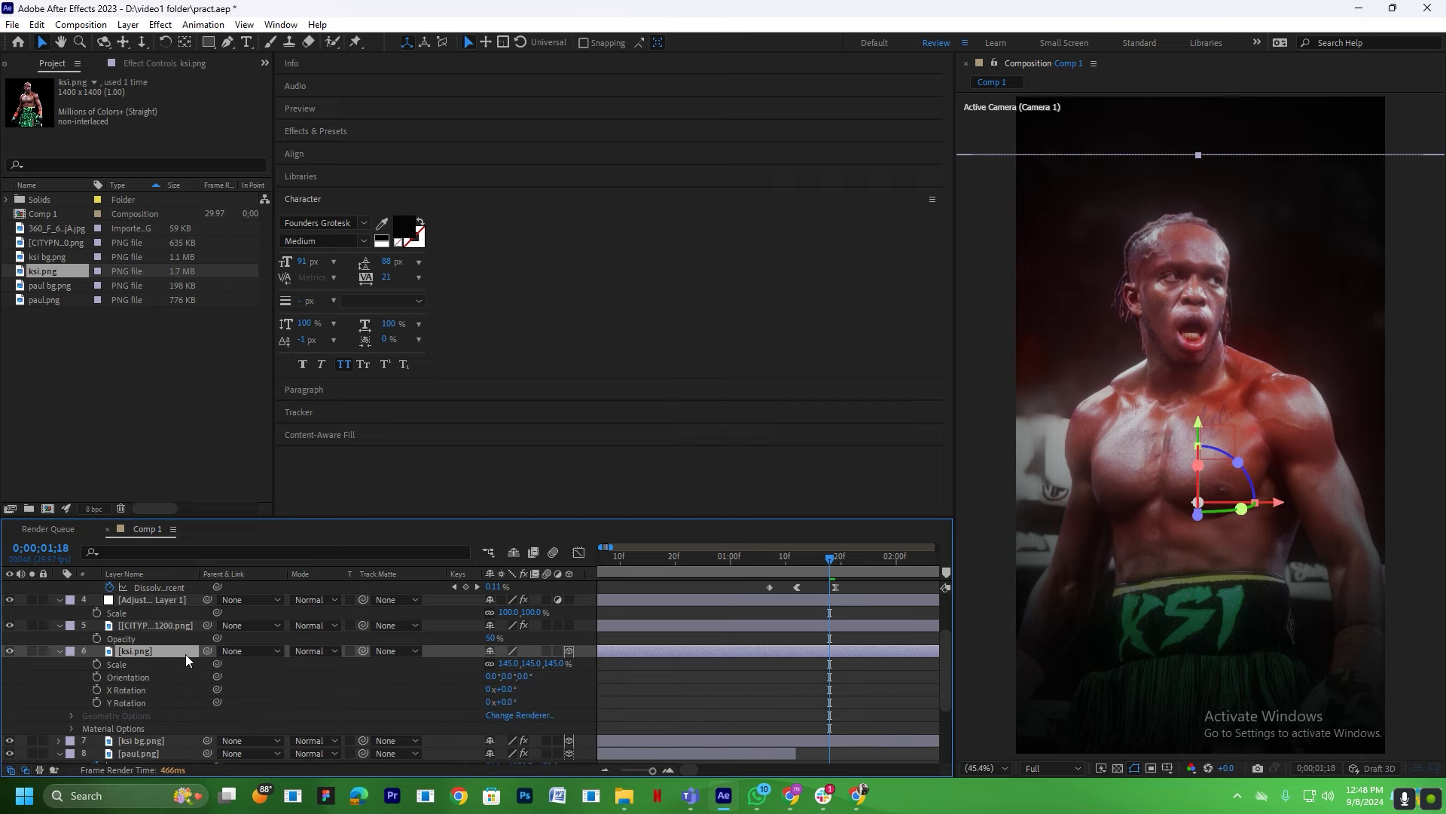
left_click(59, 651)
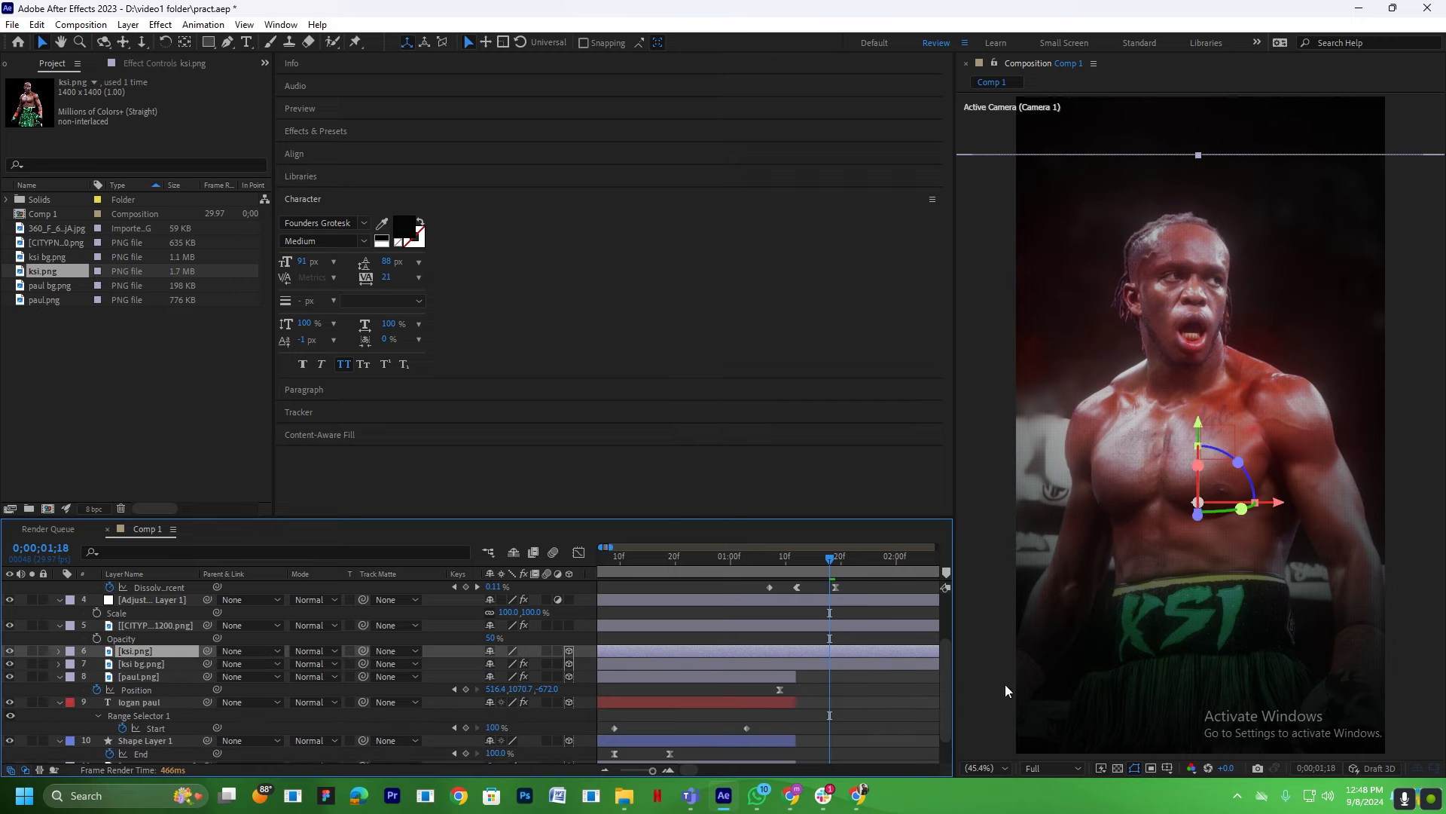
In a two-view layout with the top view, pull the ksi.png layer along its Z axis toward the camera.
left_click_drag(954, 663, 630, 663)
left_click(1417, 768)
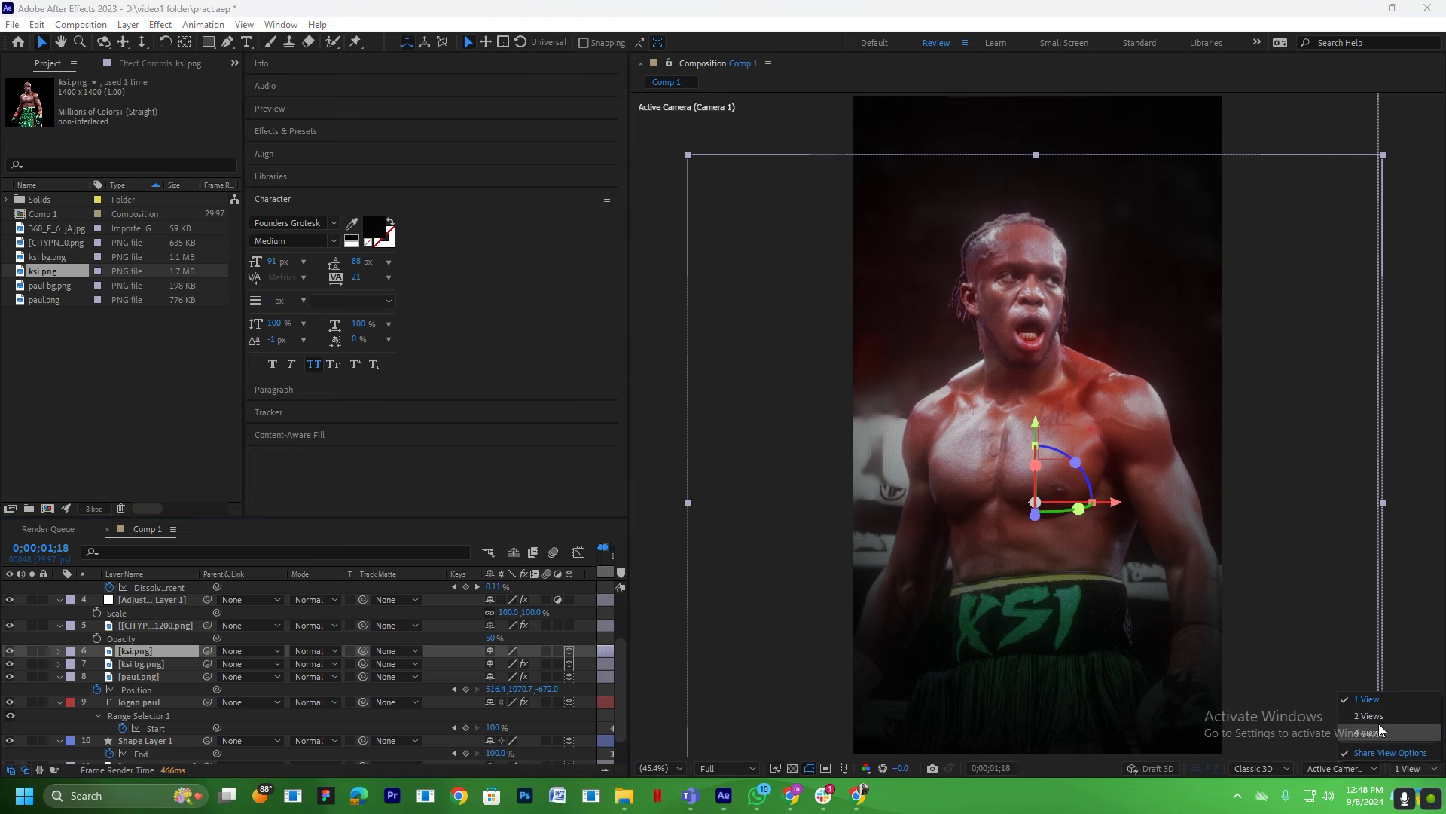
left_click(1374, 711)
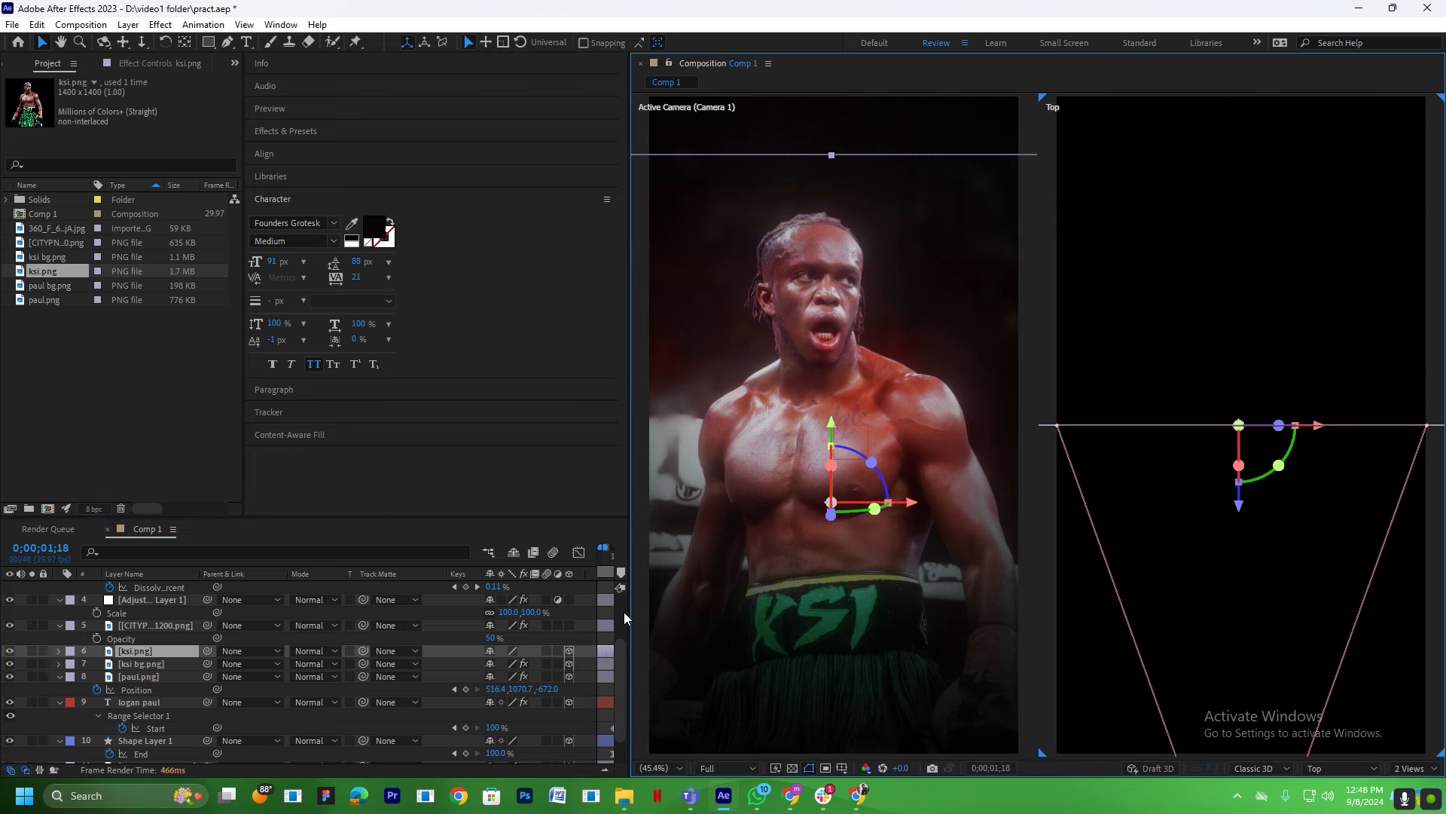
left_click_drag(628, 607, 1042, 607)
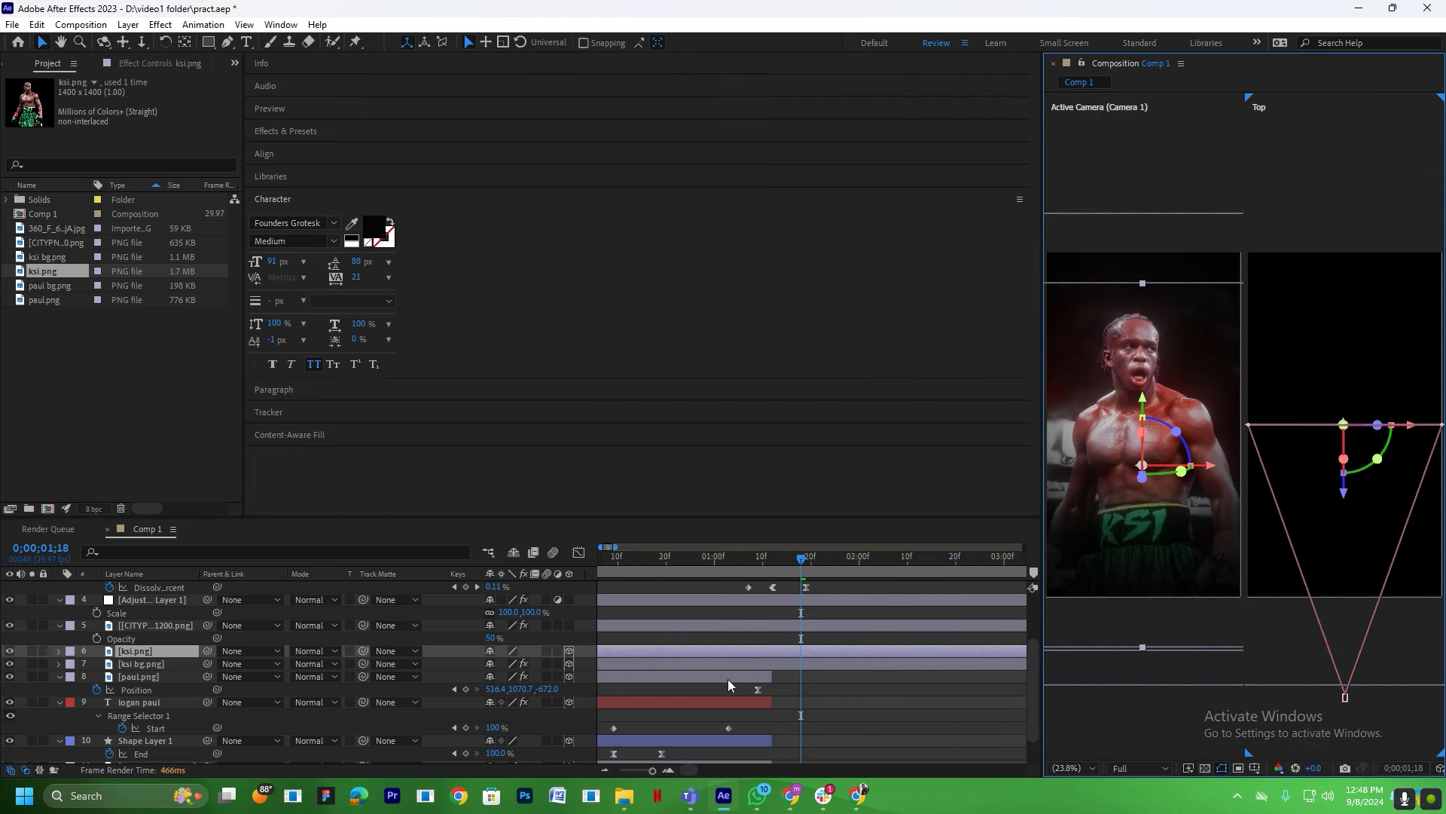
scroll(728, 679, "up", 3)
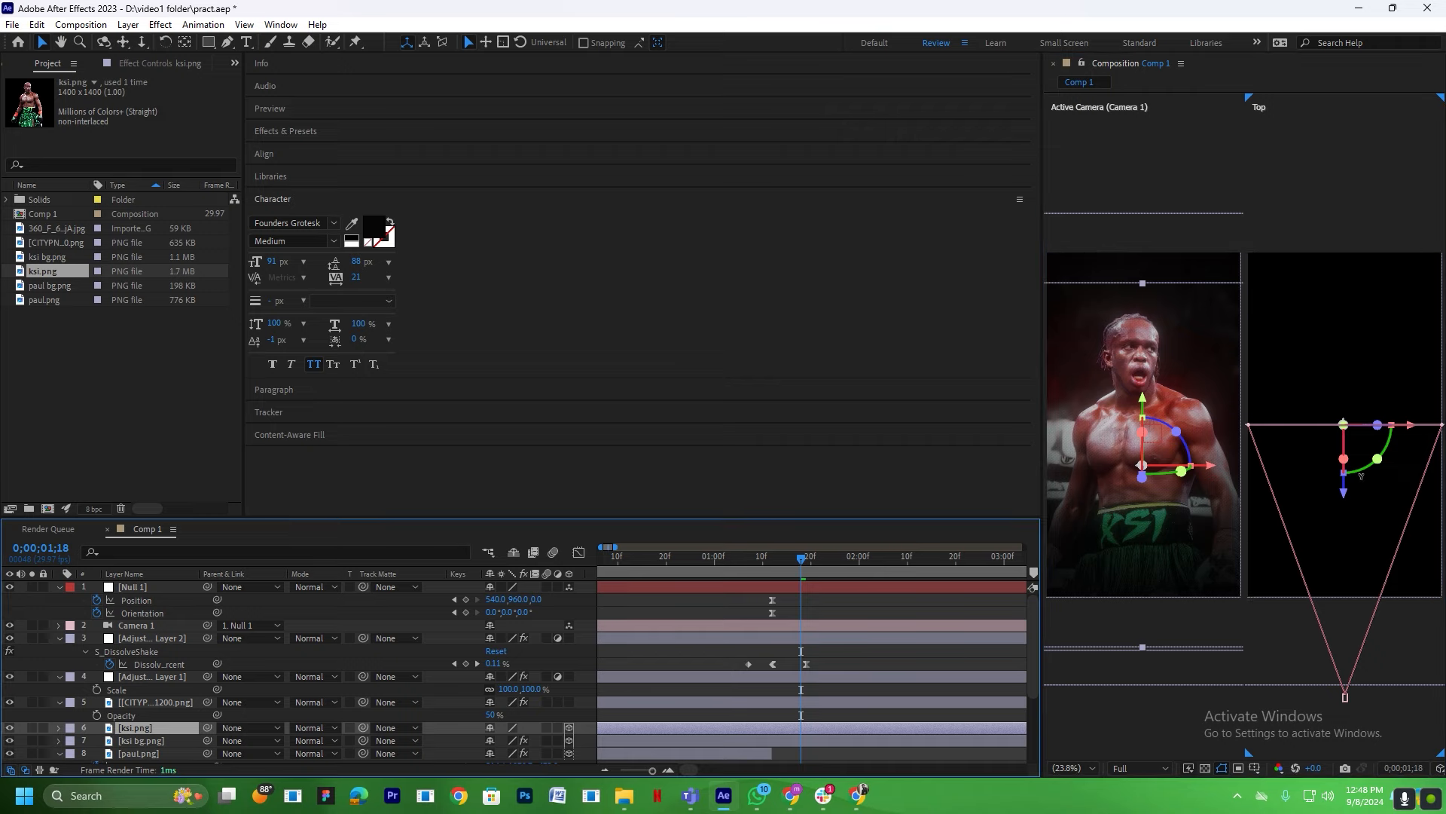
left_click_drag(1344, 491, 1349, 581)
Return the composition viewer to a single view fitted to its panel.
left_click_drag(1044, 676, 1002, 661)
left_click(1410, 767)
left_click(1368, 699)
left_click(1031, 768)
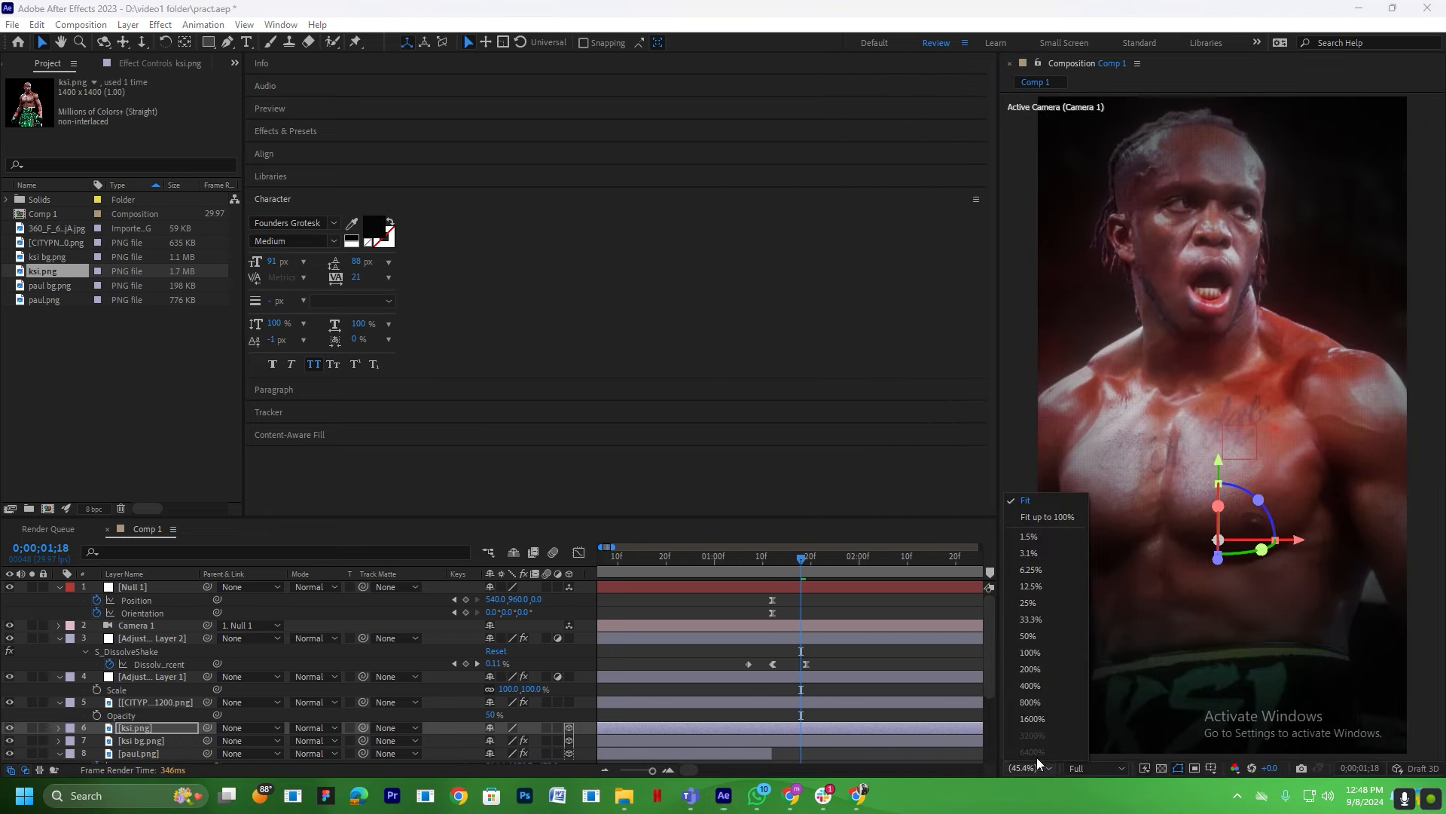
left_click(1024, 502)
Scale the ksi.png cutout to 94% and move it slightly higher in the frame.
left_click(160, 730)
key("s")
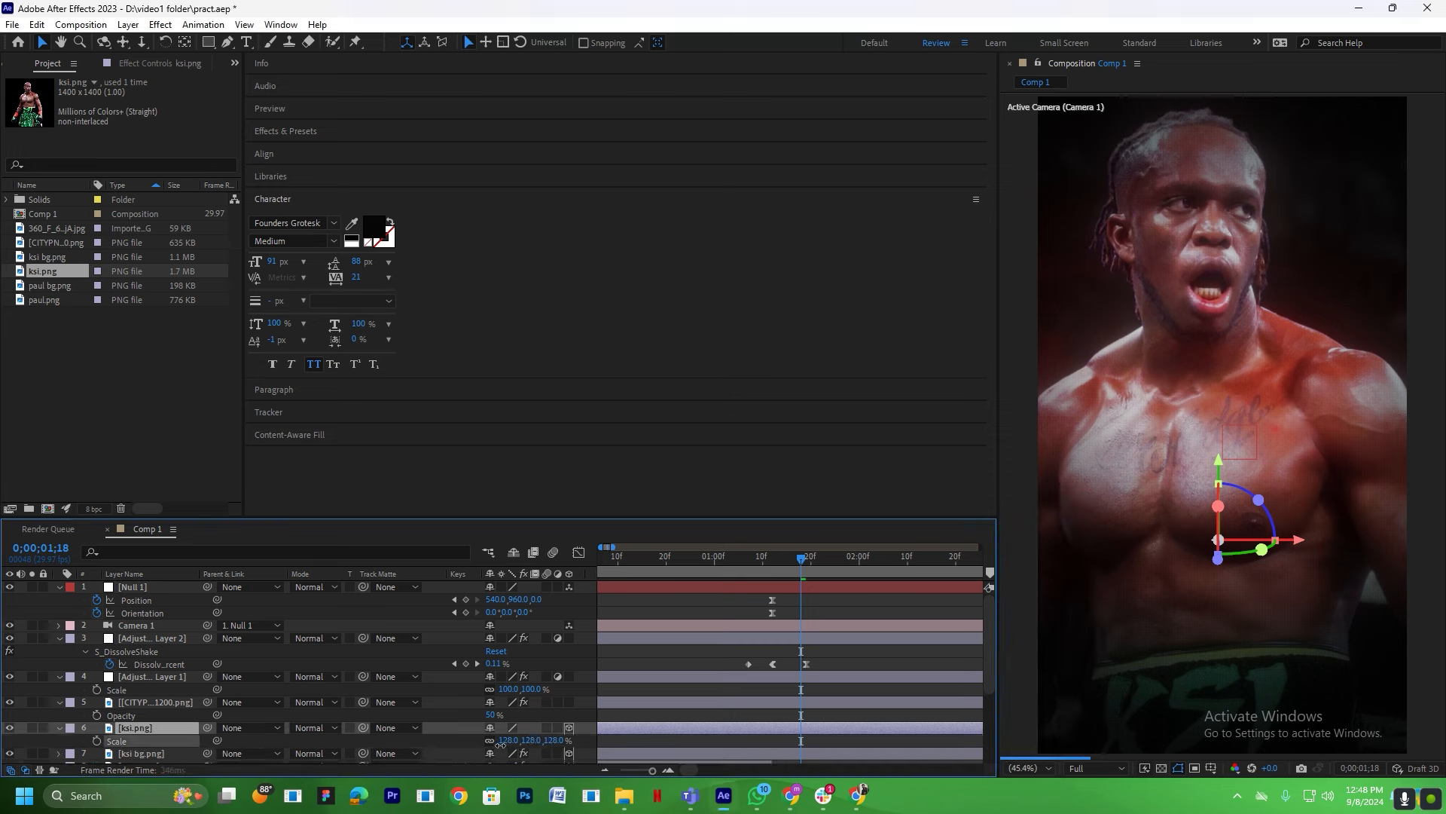
left_click_drag(500, 745, 475, 745)
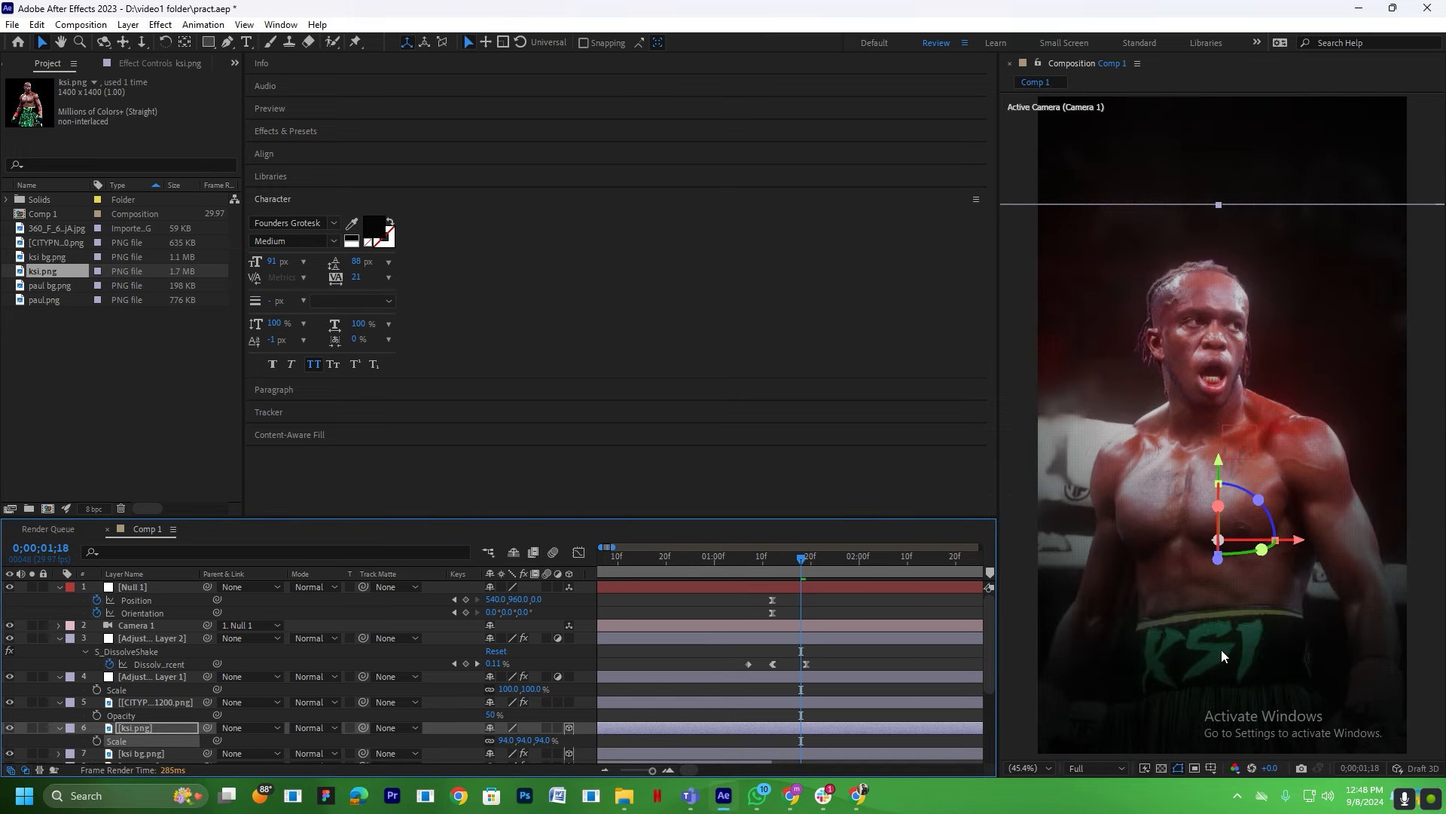
left_click_drag(1222, 649, 1229, 596)
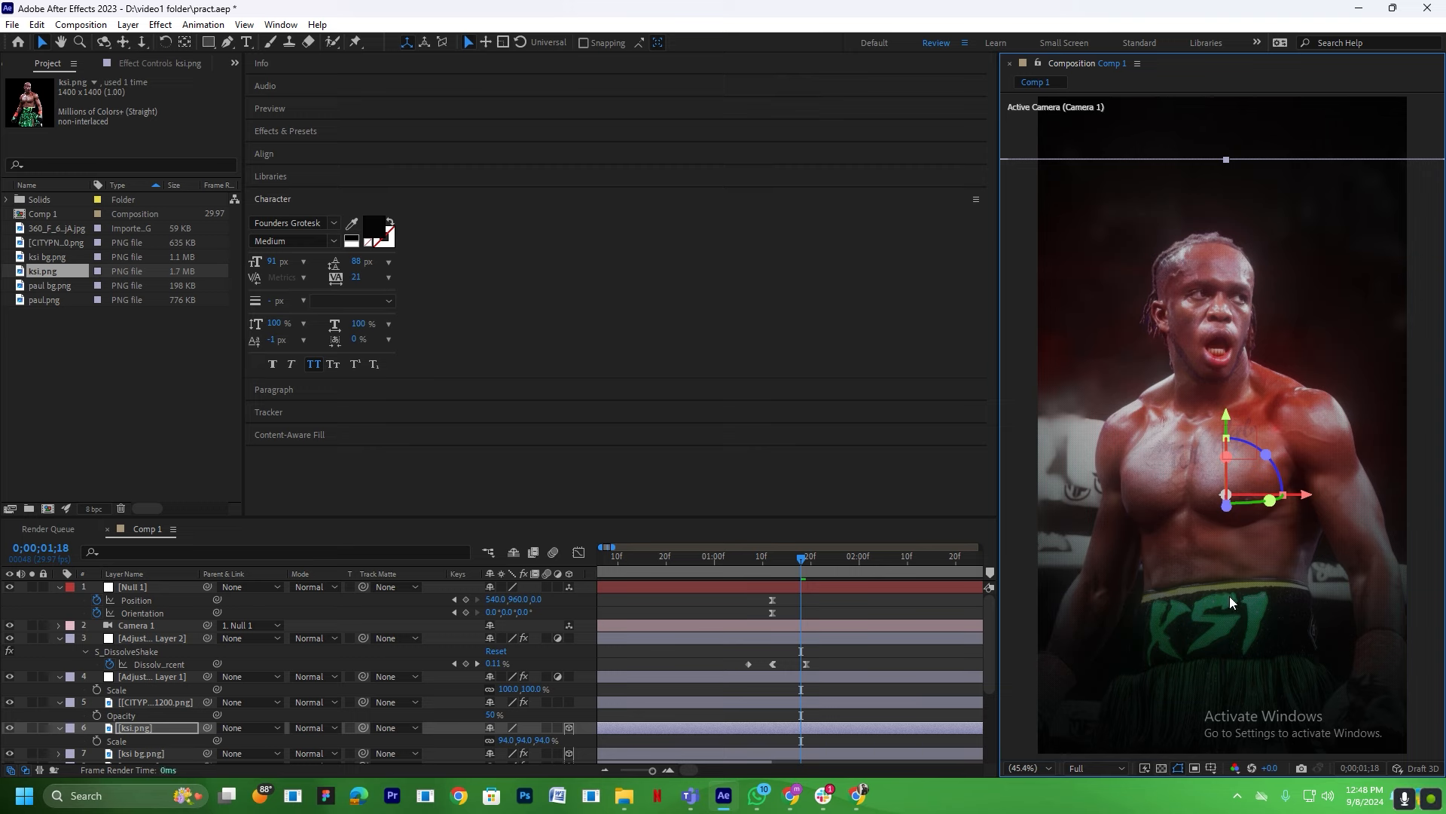
Apply Gaussian Blur to the ksi bg.png layer with Blurriness 18.4 and Repeat Edge Pixels enabled.
scroll(143, 719, "down", 2)
left_click(145, 716)
key("ctrl+space")
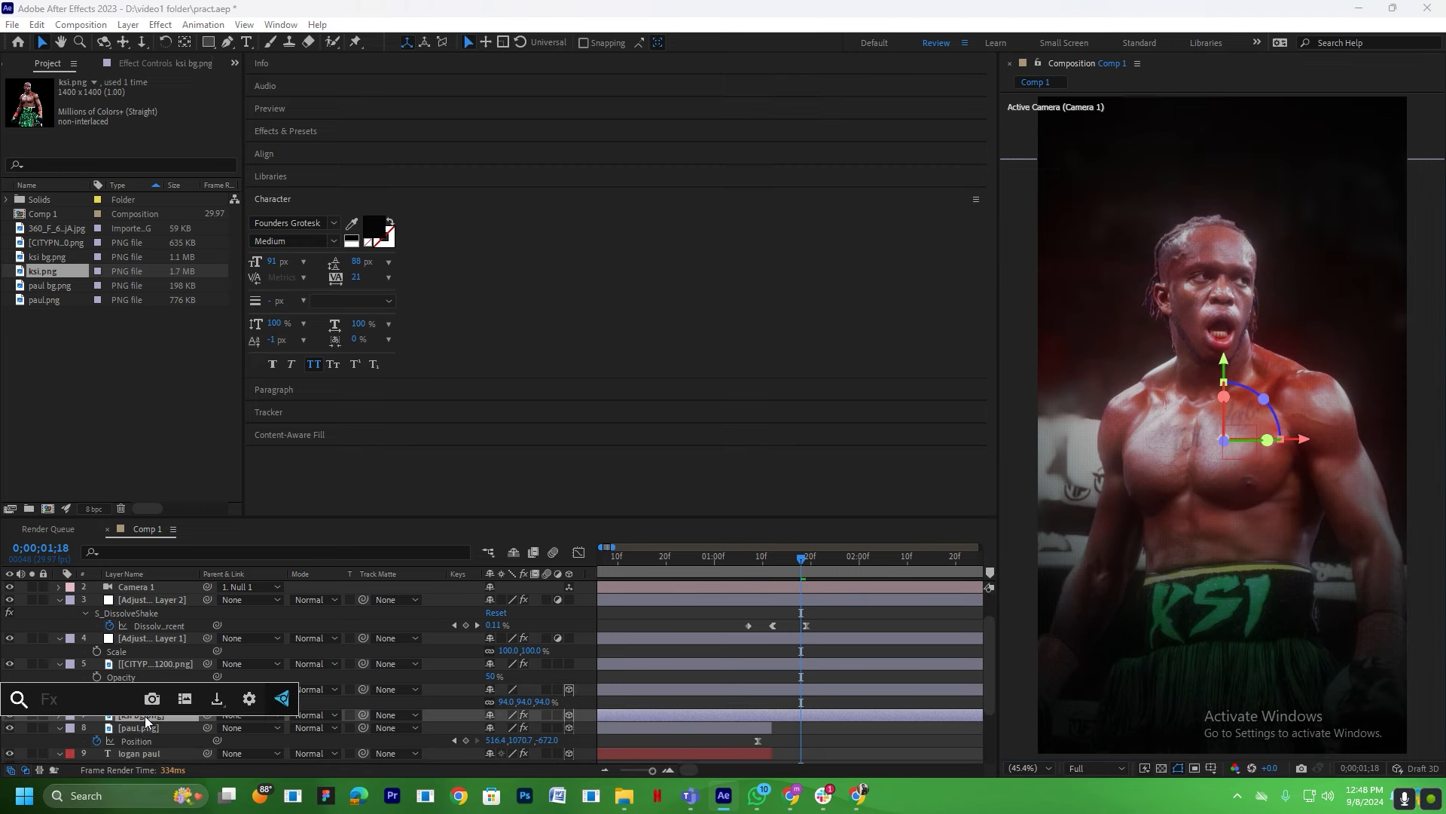
type("gau")
left_click(103, 652)
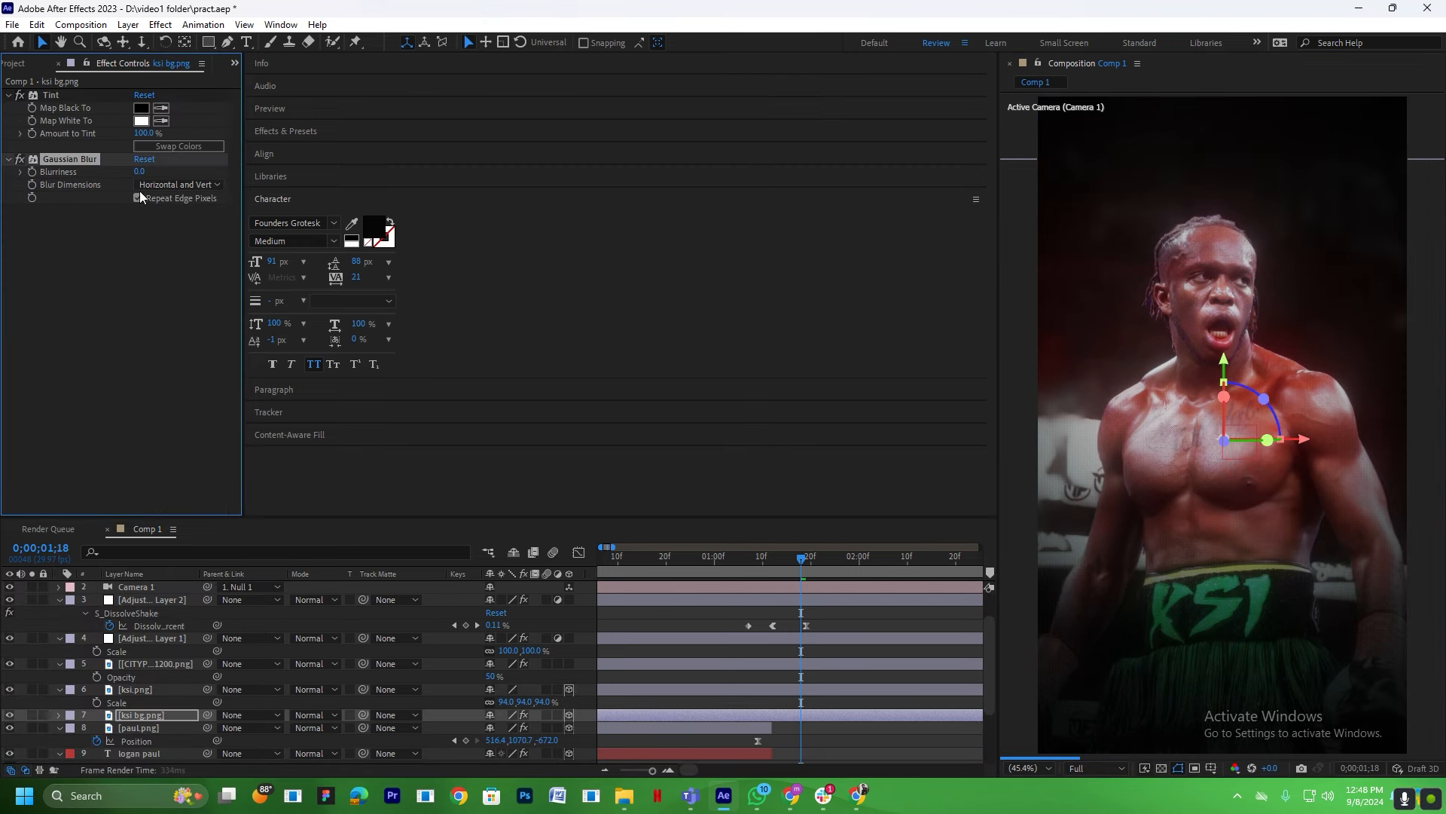
left_click_drag(264, 191, 270, 197)
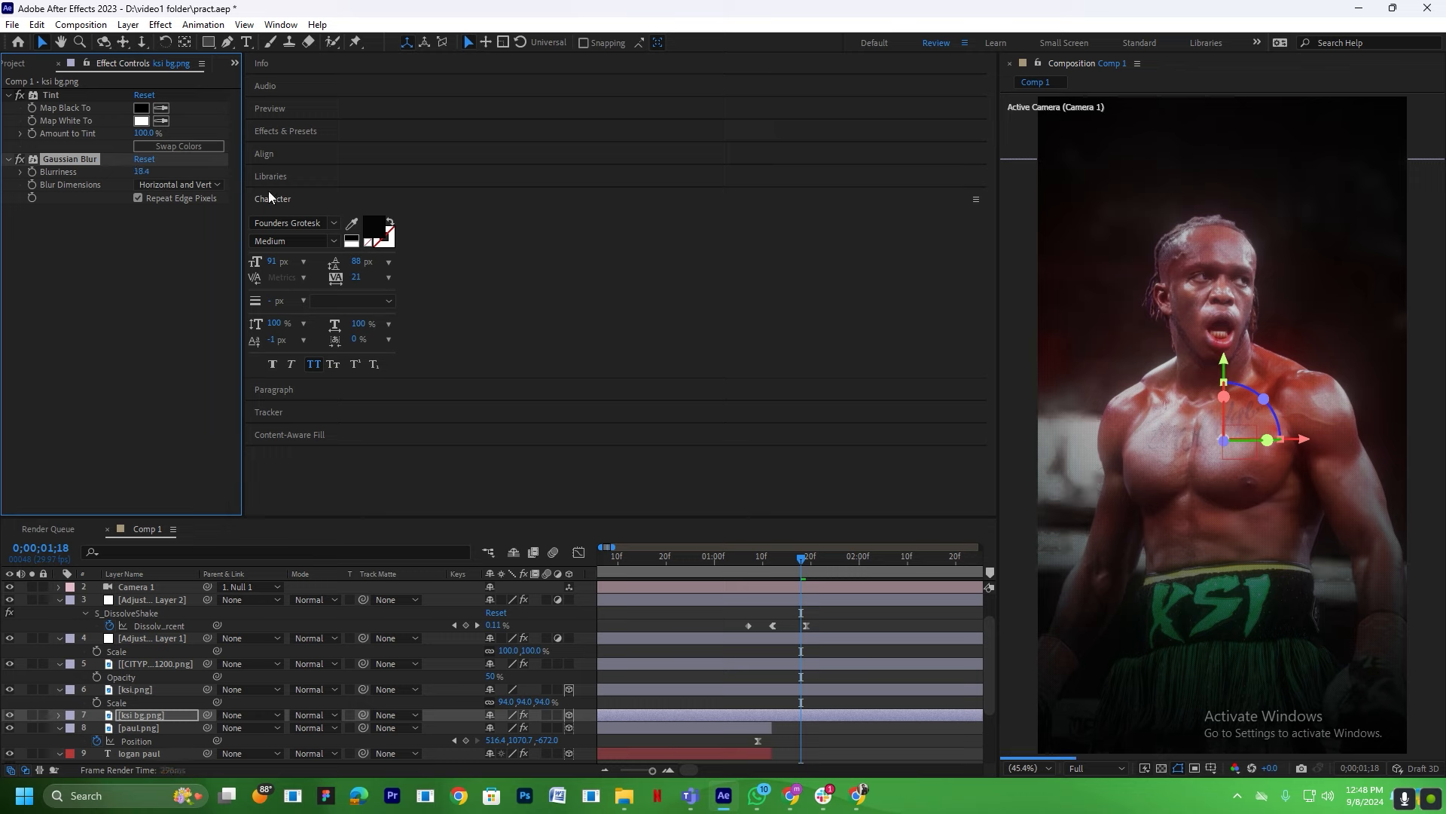
Add an Exposure effect to the ksi bg.png layer and set its exposure to -0.59.
left_click(147, 717)
key("ctrl+space")
type("exp")
left_click(106, 671)
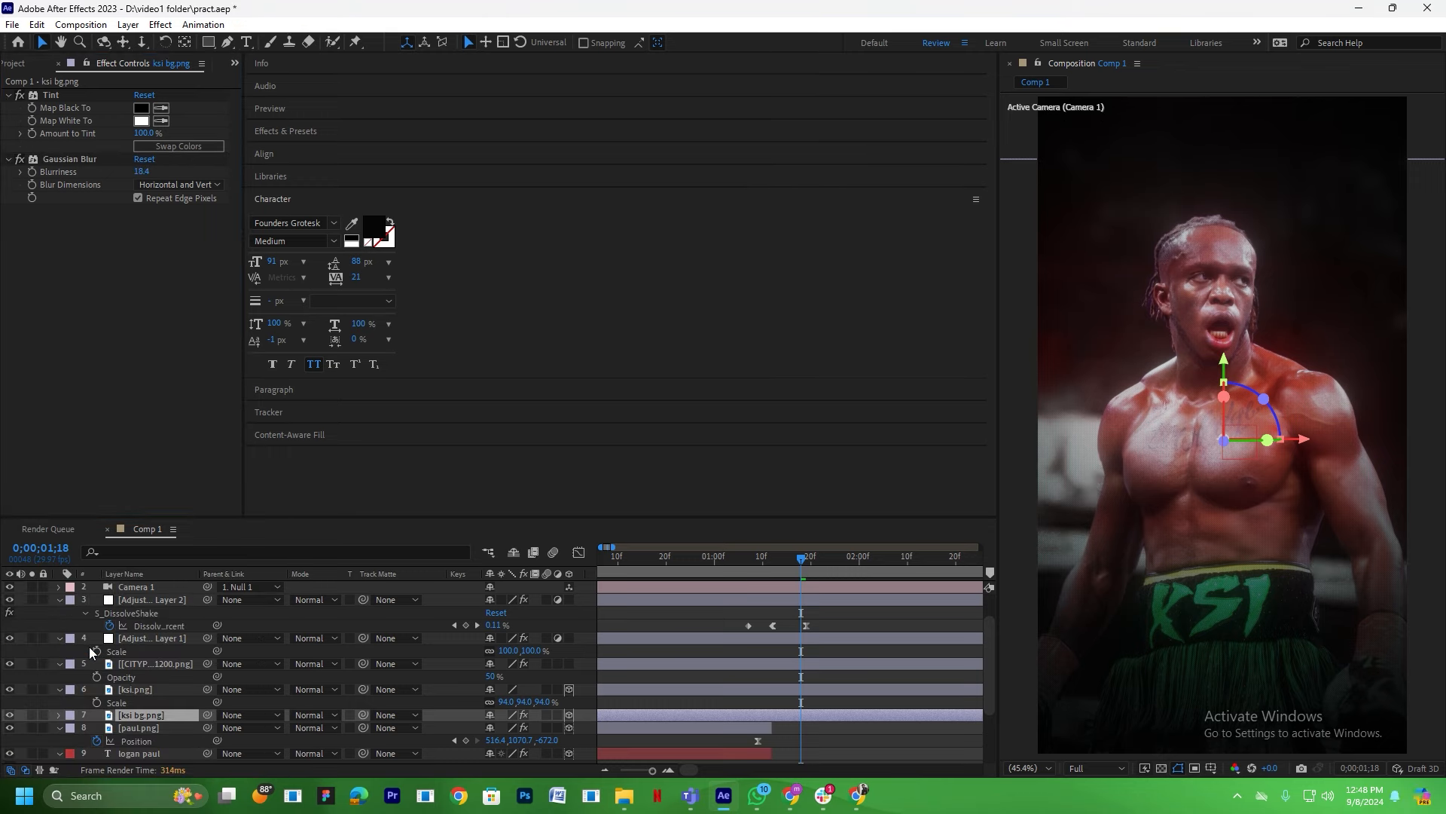
left_click_drag(123, 249, 105, 257)
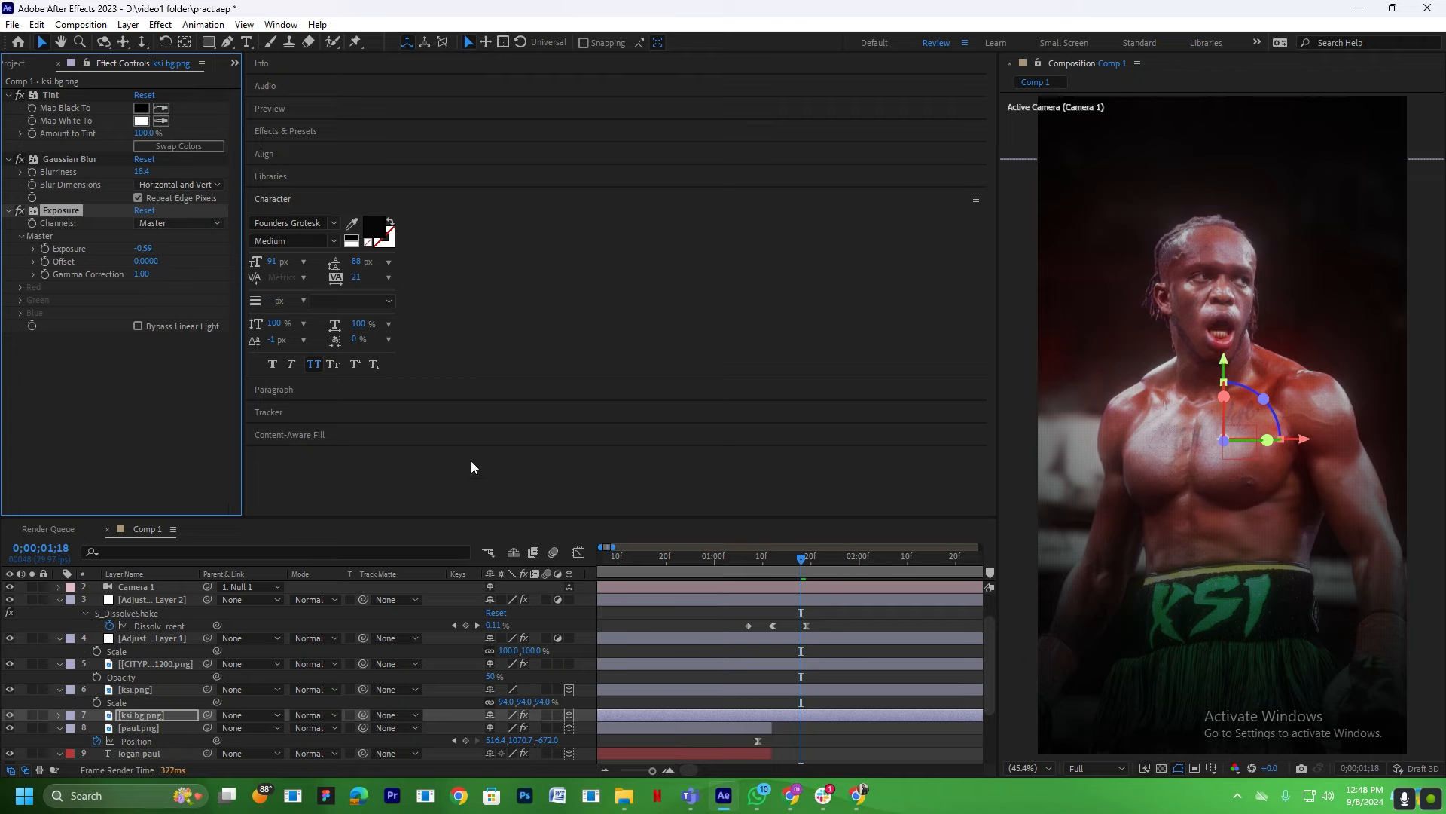
Split the ksi bg.png and ksi.png layers at 1;12 and remove the parts before that frame.
left_click(784, 728)
scroll(773, 717, "up", 1)
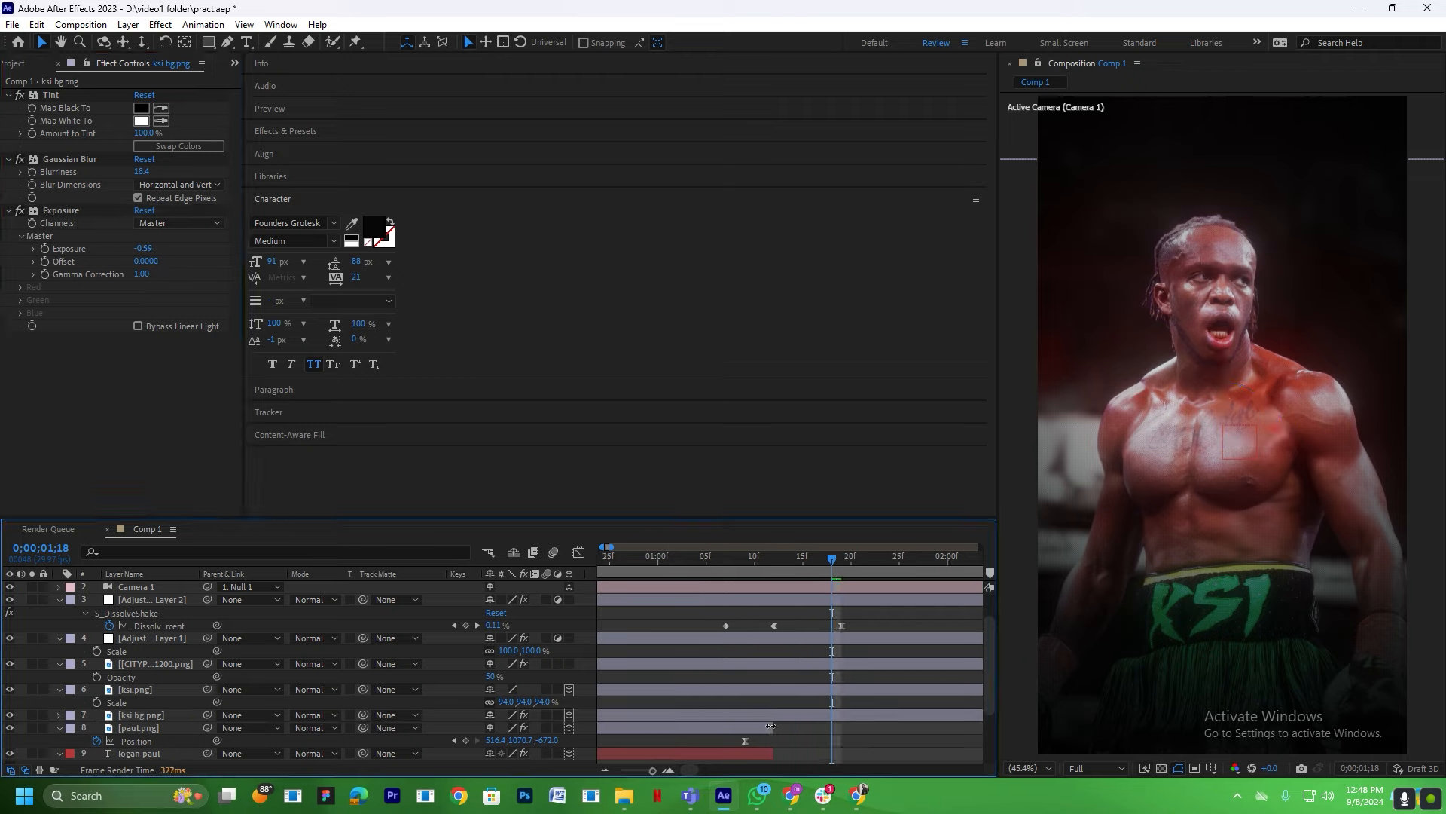
scroll(781, 622, "up", 1)
left_click(769, 557)
left_click(765, 715)
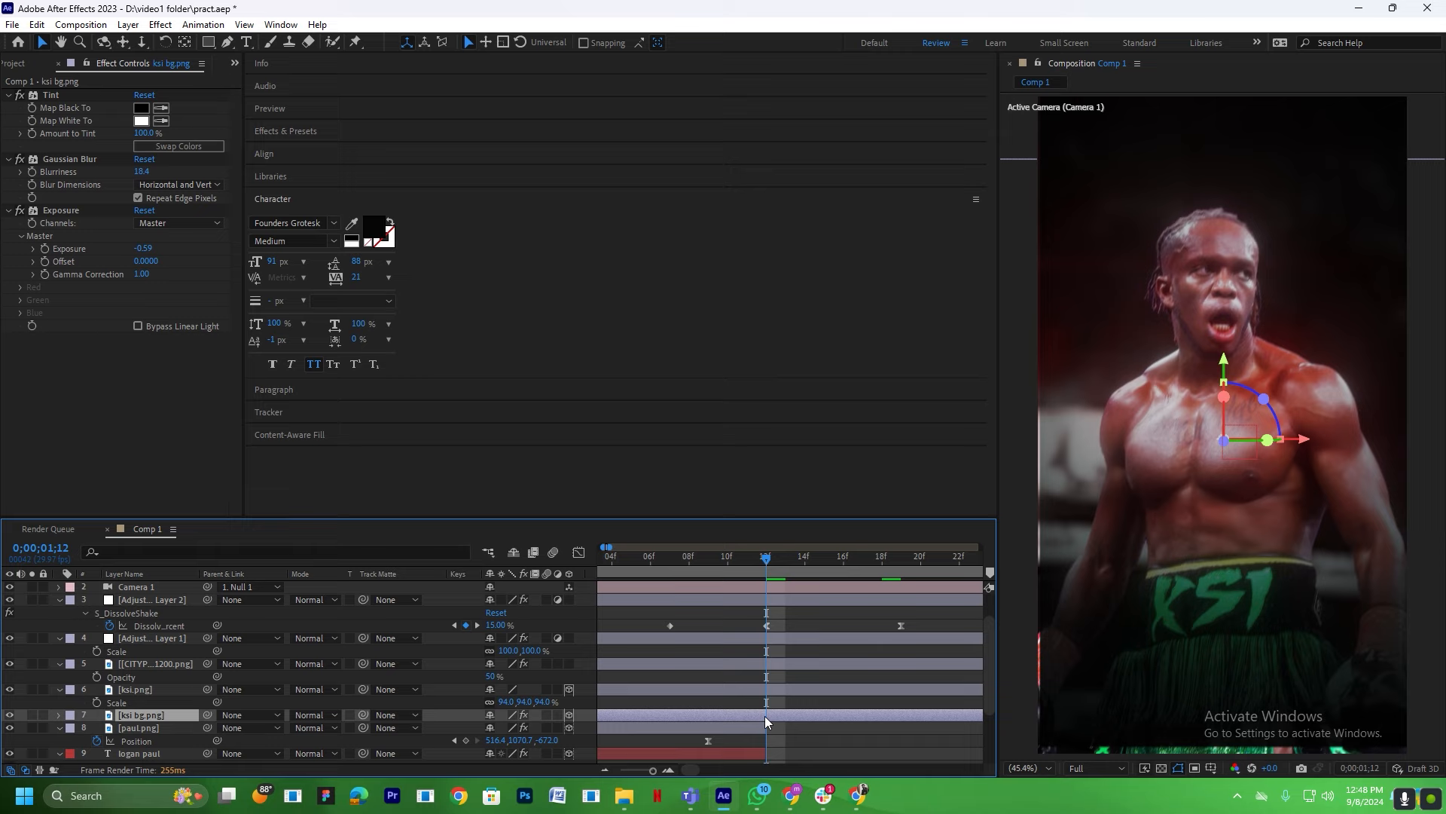
left_click(755, 727)
left_click(775, 690)
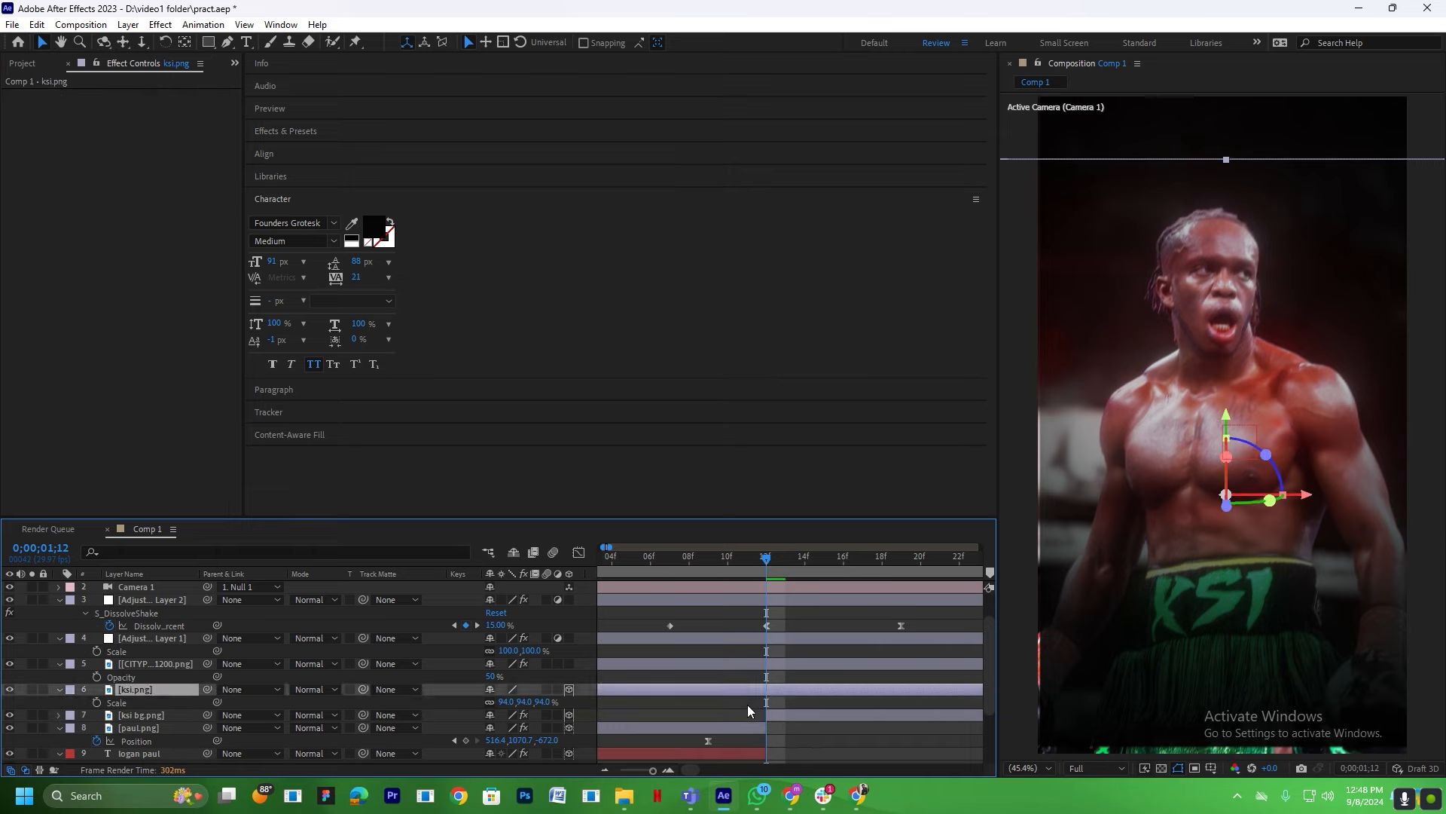
key("ctrl+shift+d")
left_click(745, 702)
key("Delete")
Duplicate the Null 1 layer, delete the copy's keyframes at 1;12 and shift the copy to start at about 1;08.
scroll(741, 694, "down", 3)
scroll(659, 672, "up", 3)
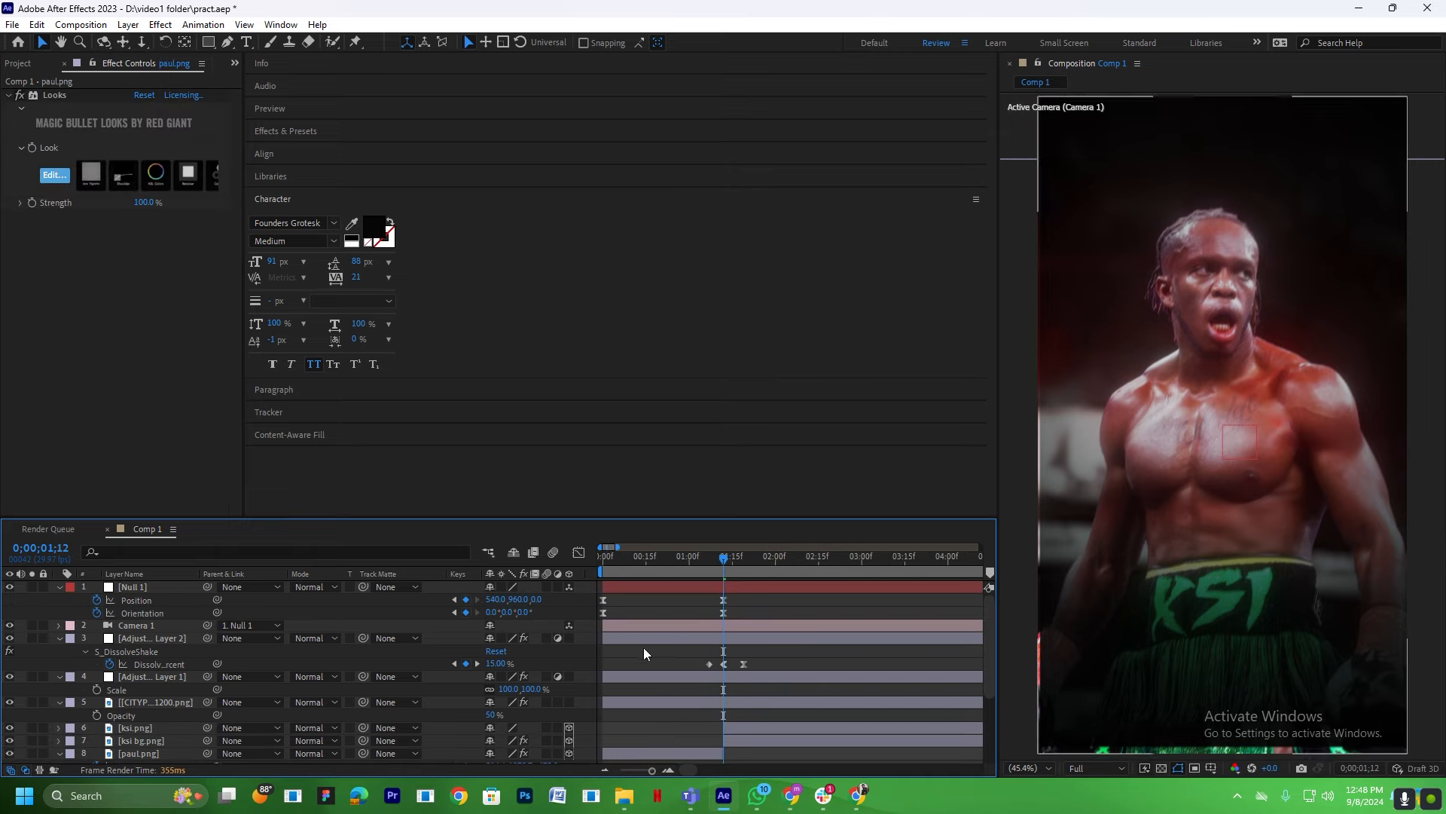
left_click(721, 590)
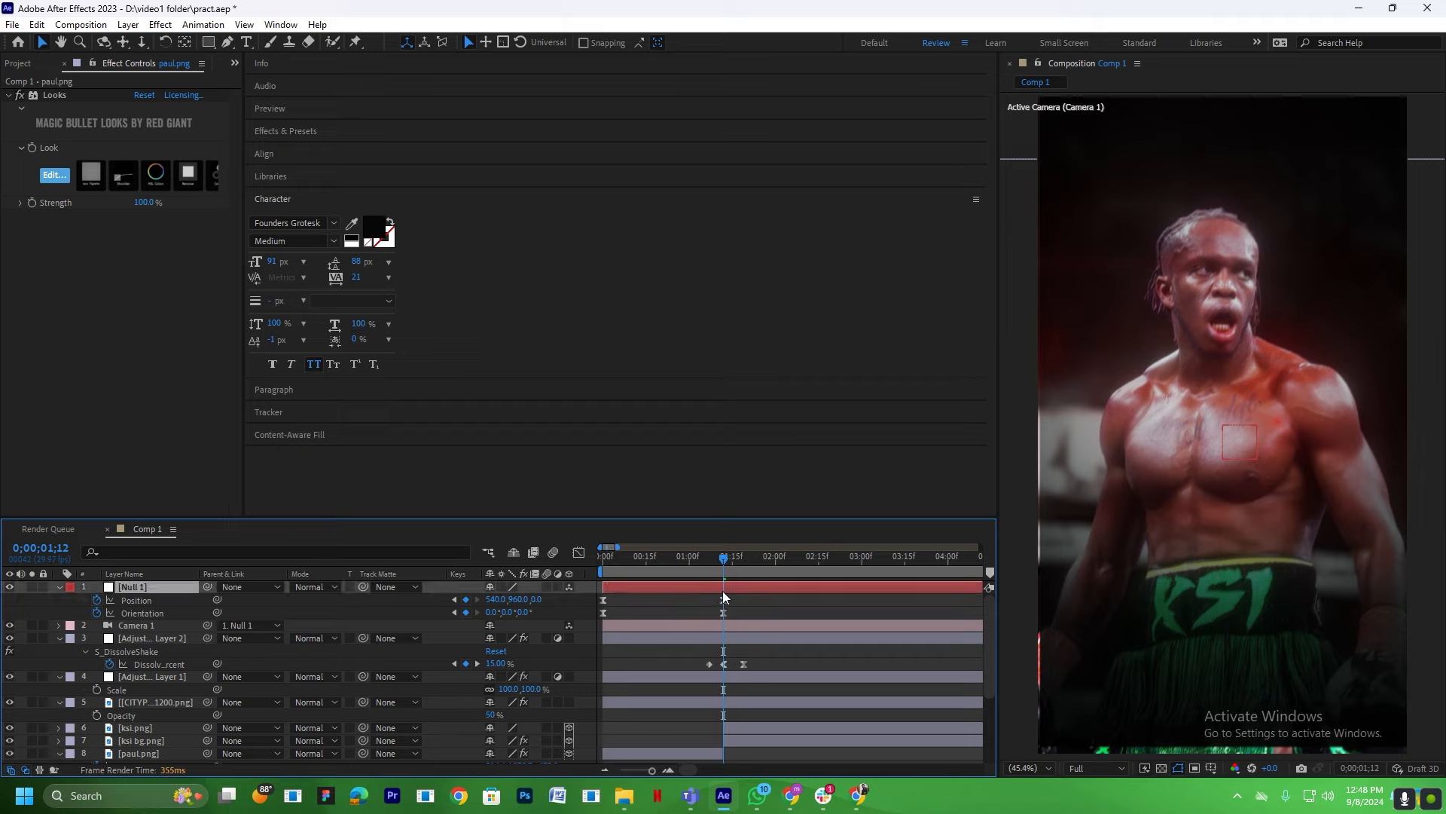
key("ctrl+d")
left_click_drag(737, 597, 699, 626)
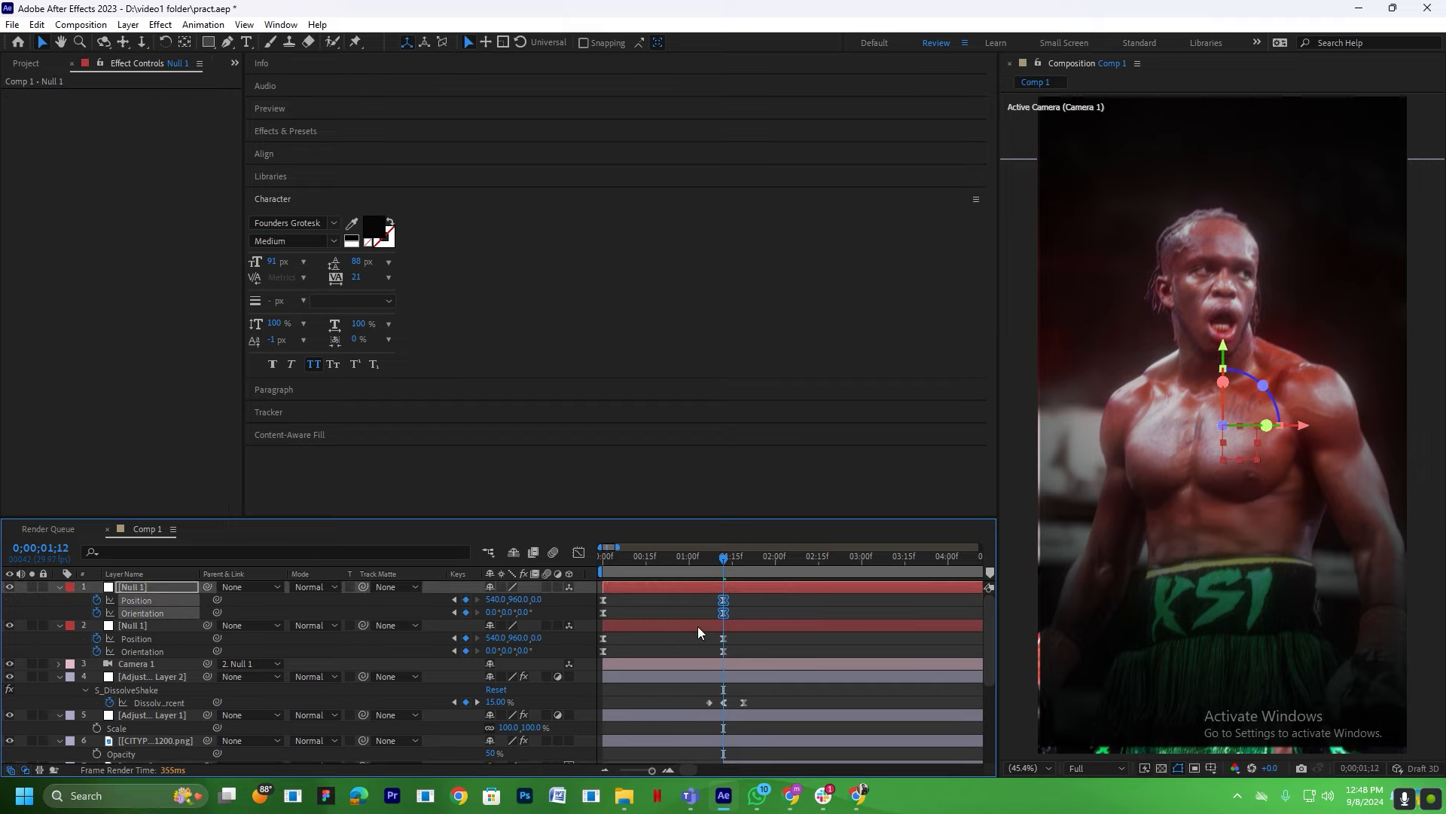
key("Delete")
scroll(727, 599, "up", 4)
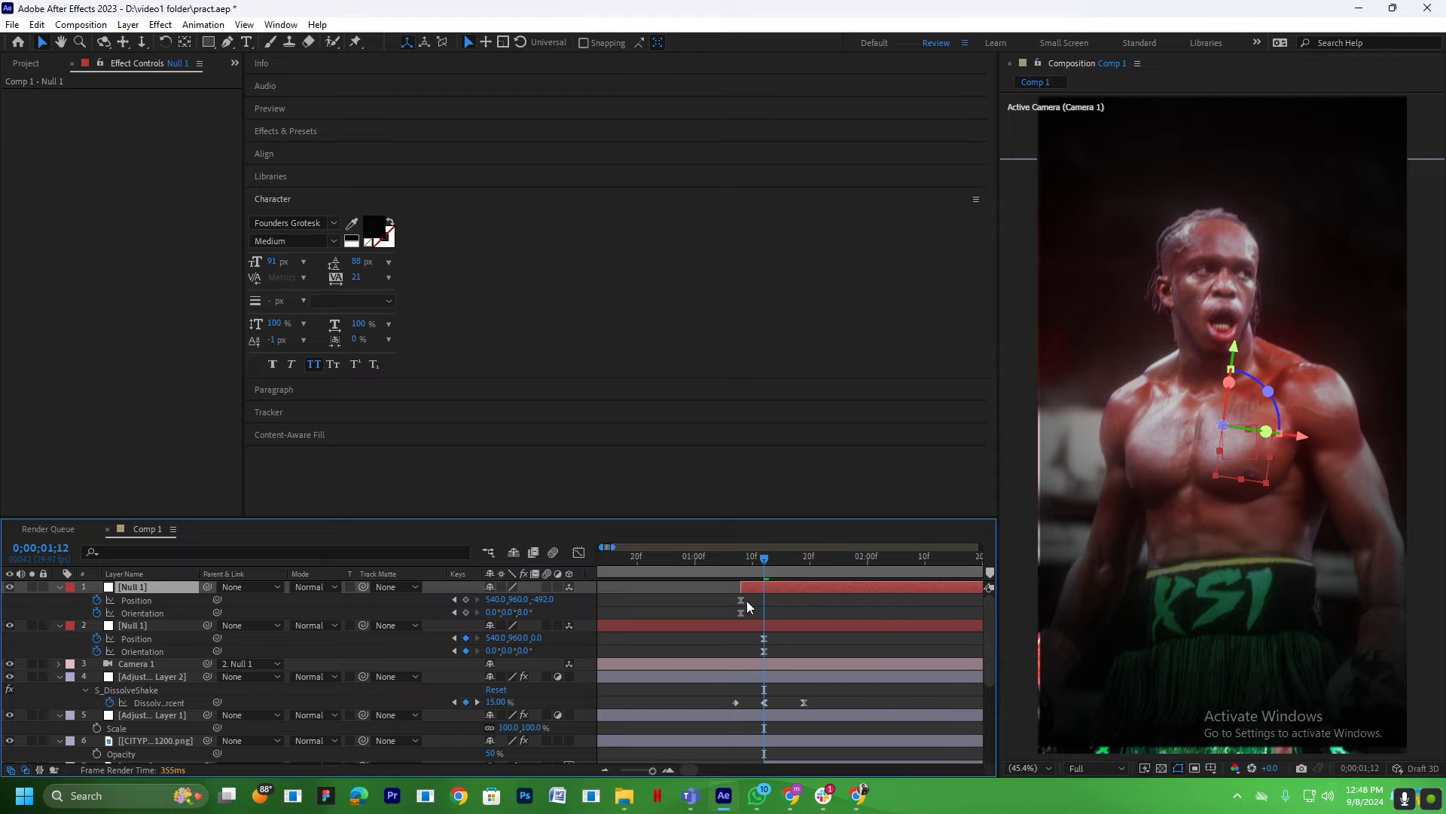
scroll(685, 600, "down", 4)
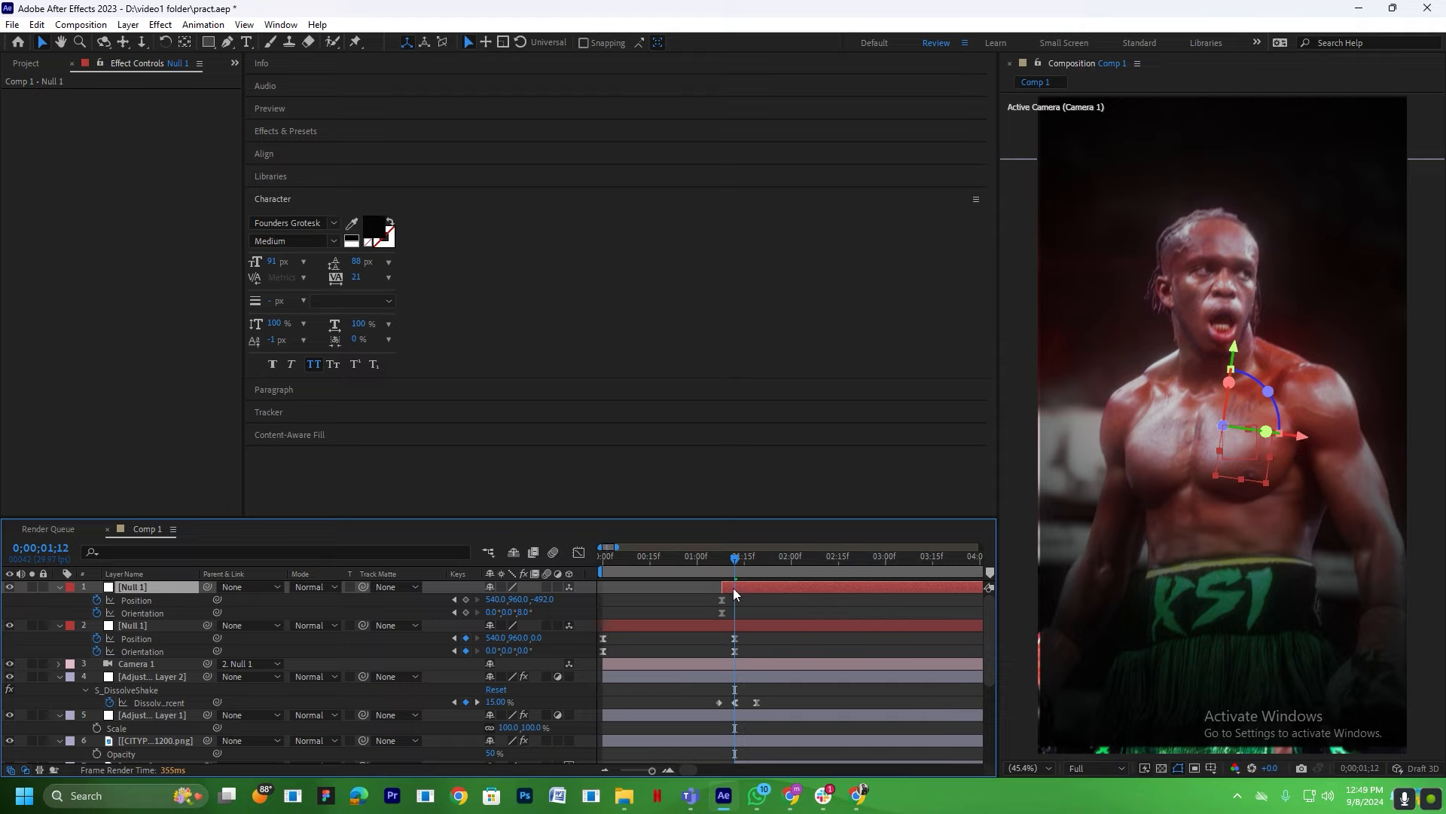
Parent the original null to its duplicate and keyframe the duplicate's Z position at -274 at 2;02.
left_click_drag(207, 625, 119, 588)
left_click_drag(732, 567, 796, 574)
left_click_drag(551, 605, 703, 617)
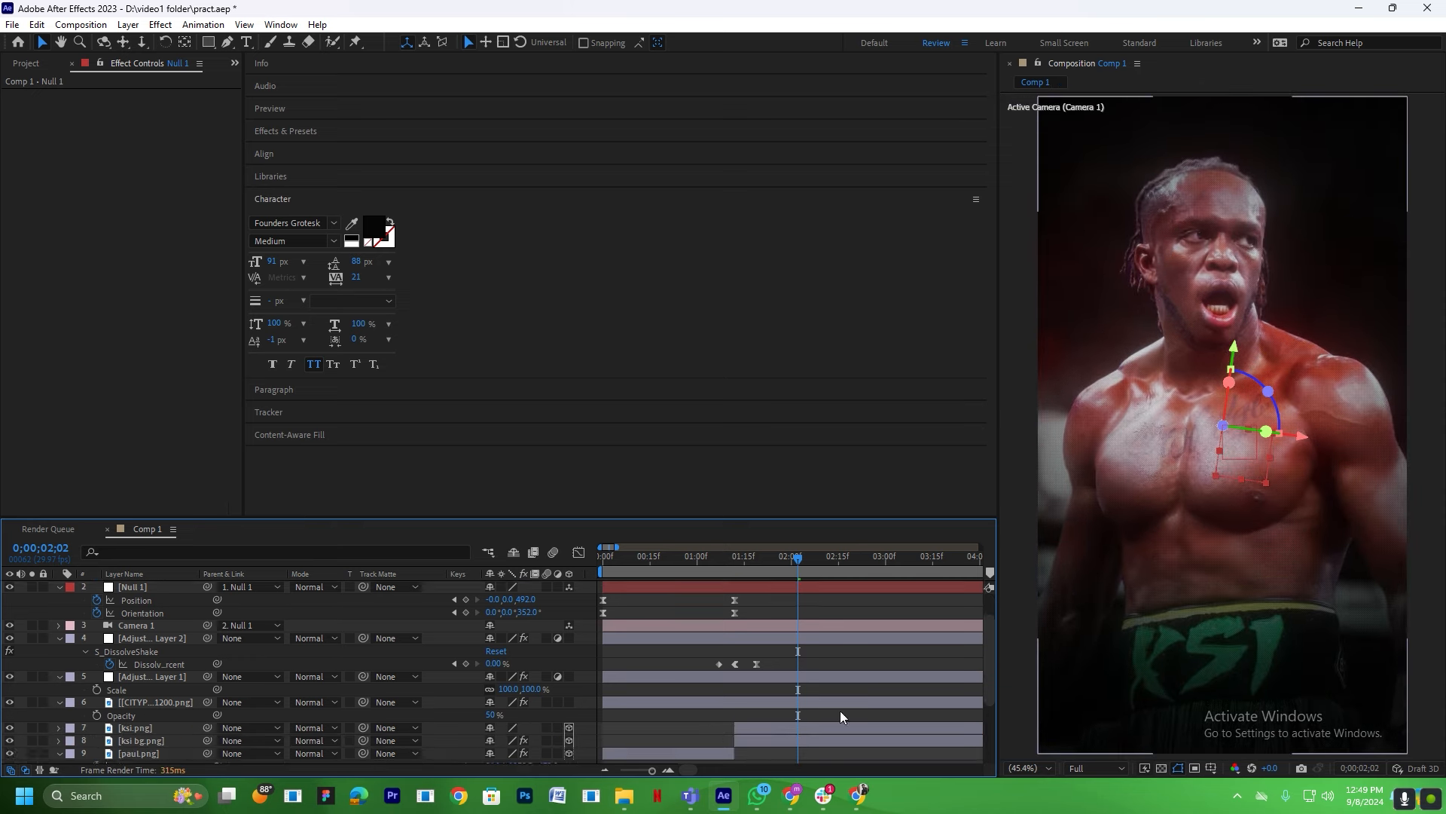
Scale the ksi.png cutout to 69% and move it up slightly at 2;02.
scroll(187, 665, "down", 3)
left_click(154, 690)
key("s")
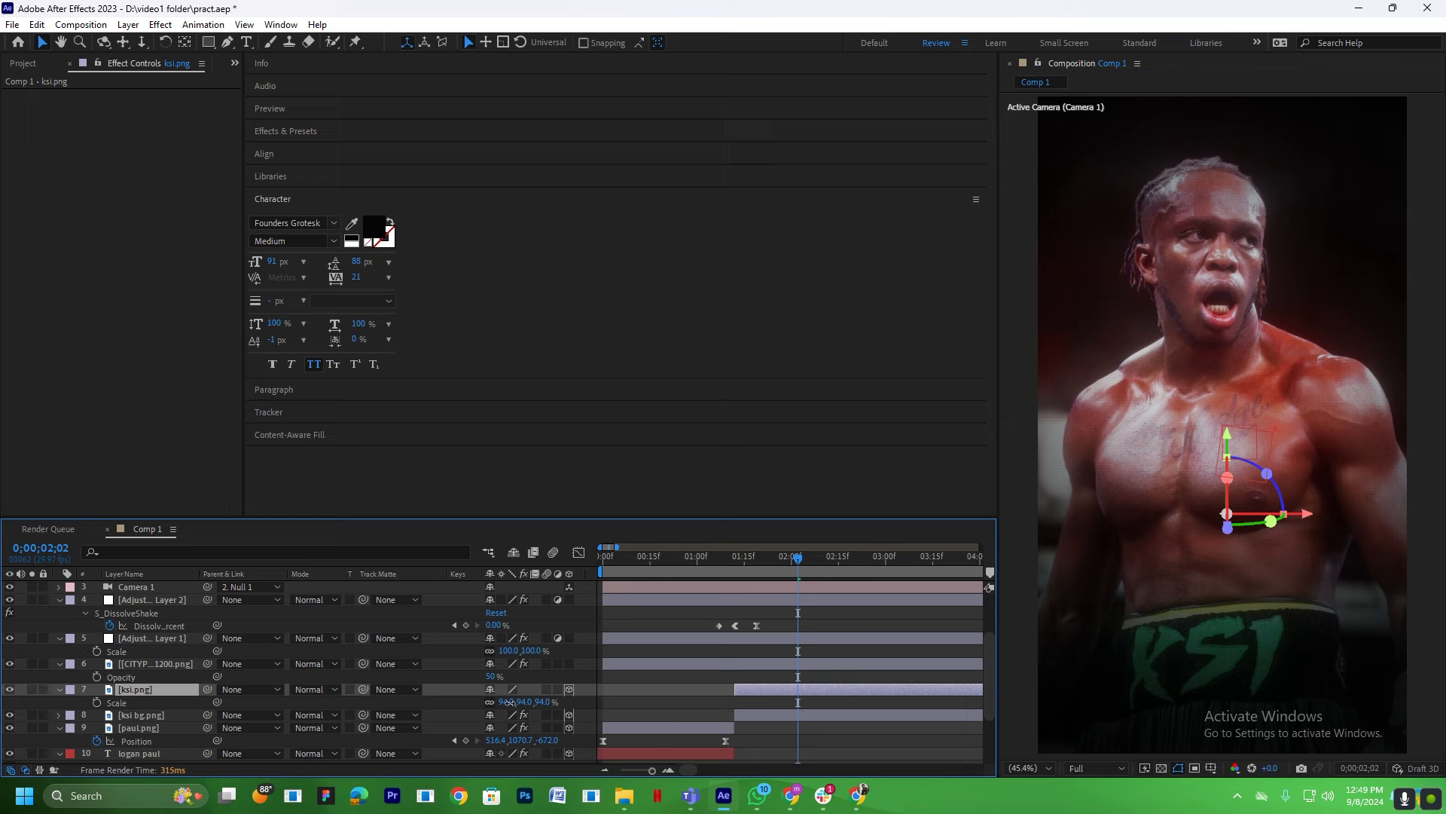
left_click_drag(510, 702, 491, 703)
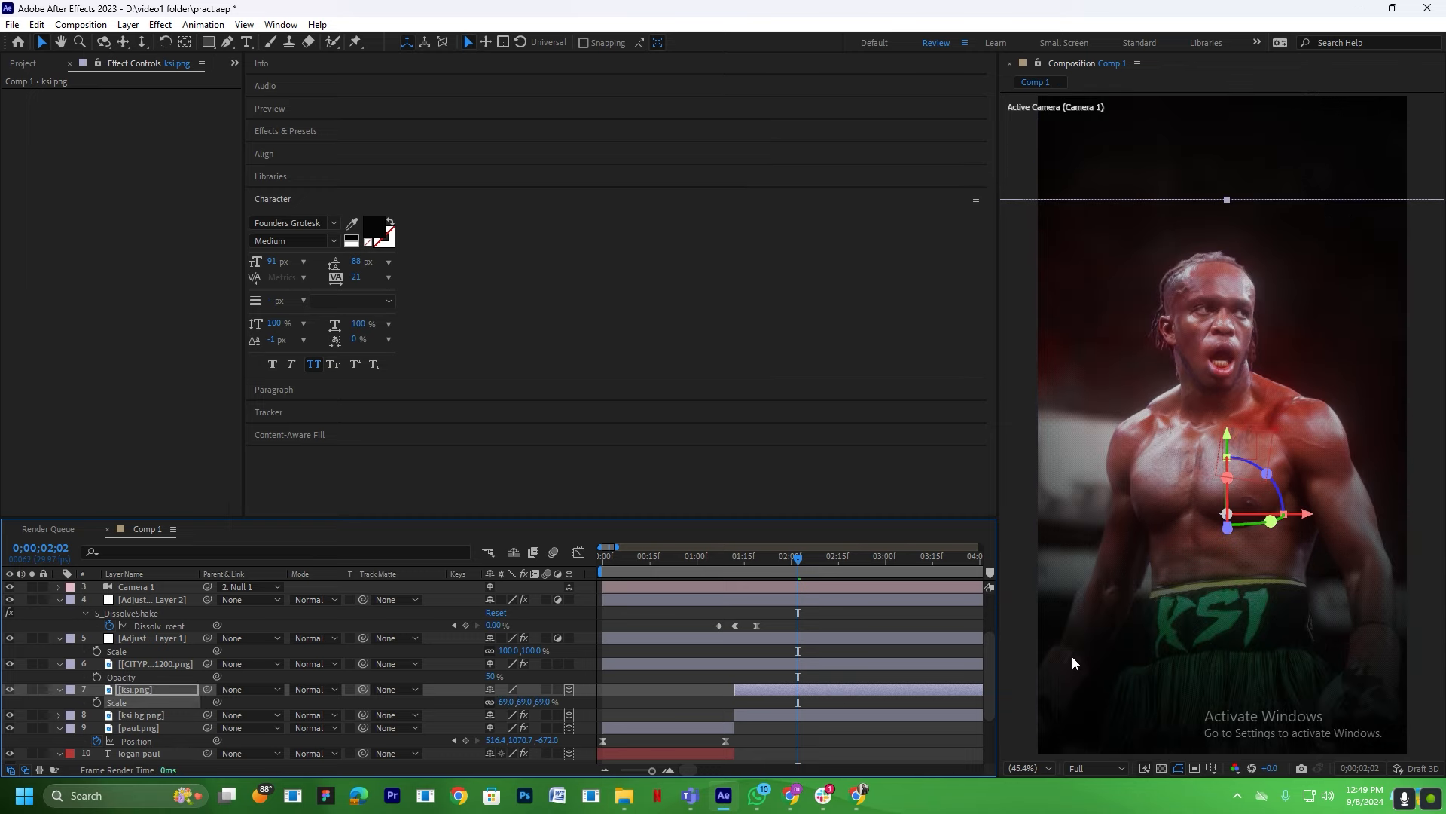
left_click_drag(1192, 658, 1198, 604)
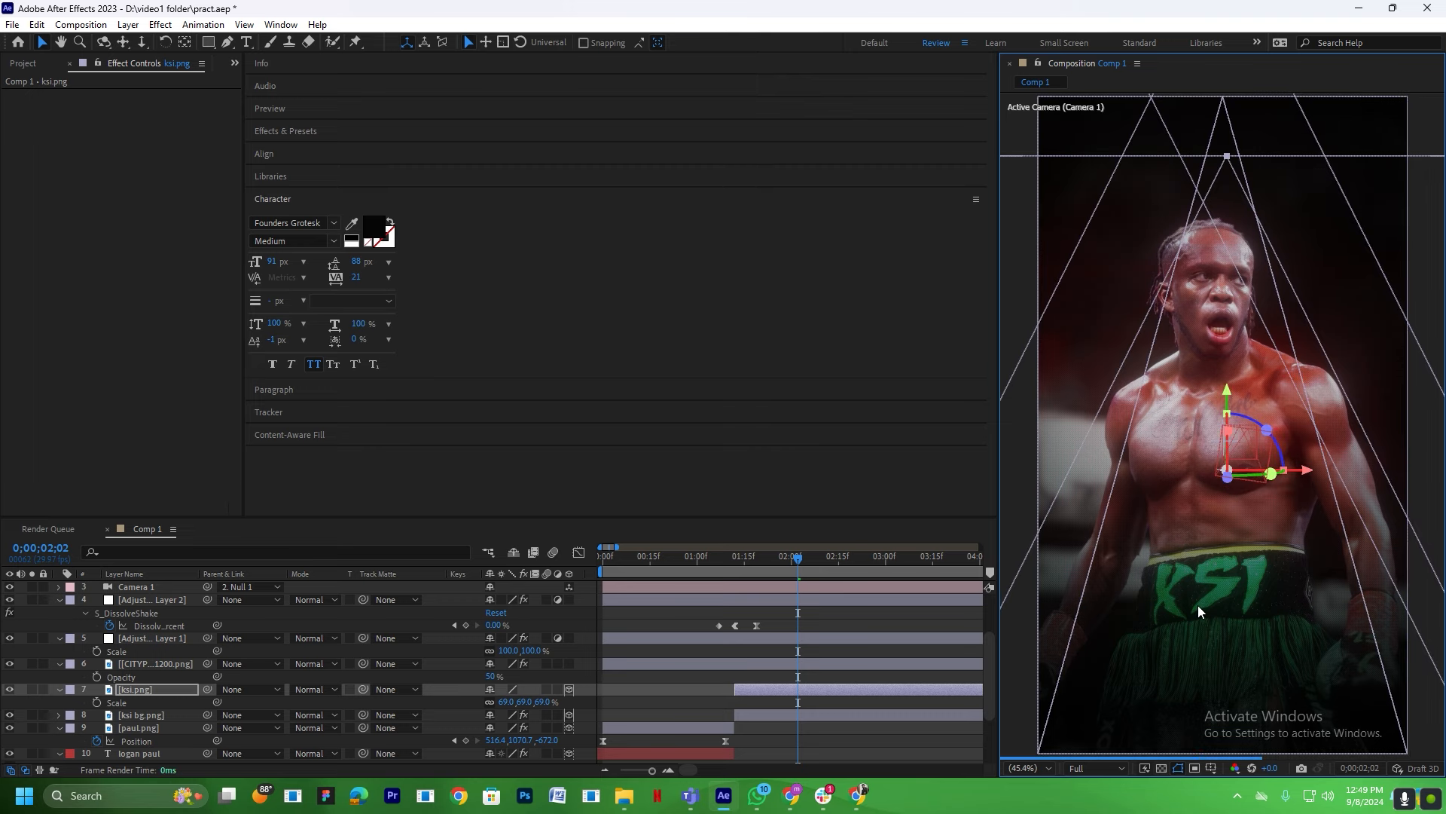
Reshape the duplicated null's position speed curve so the move peaks early and eases out gradually to 2;02.
scroll(835, 657, "up", 3)
left_click(807, 590)
left_click(578, 552)
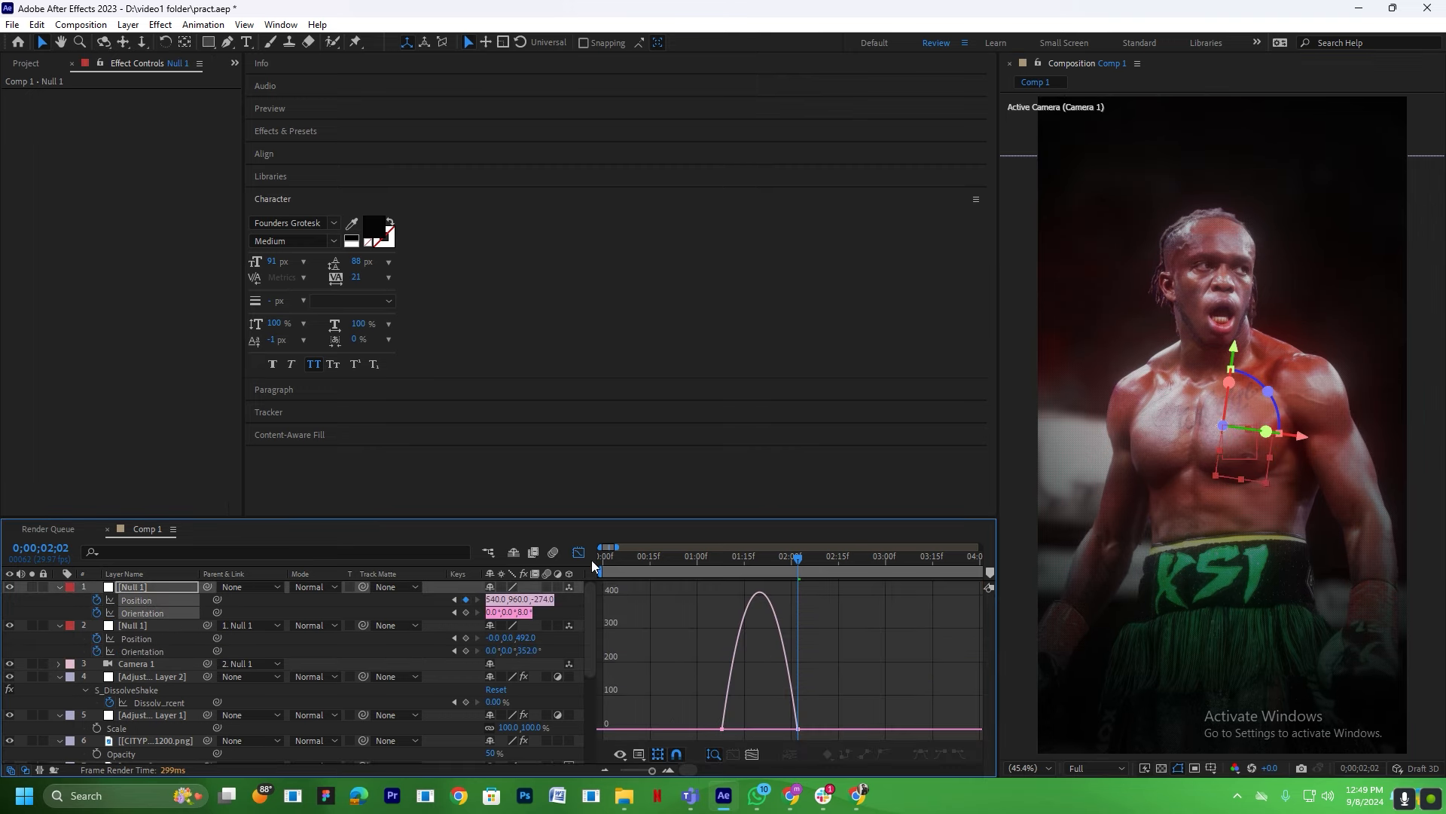
left_click_drag(775, 730, 749, 723)
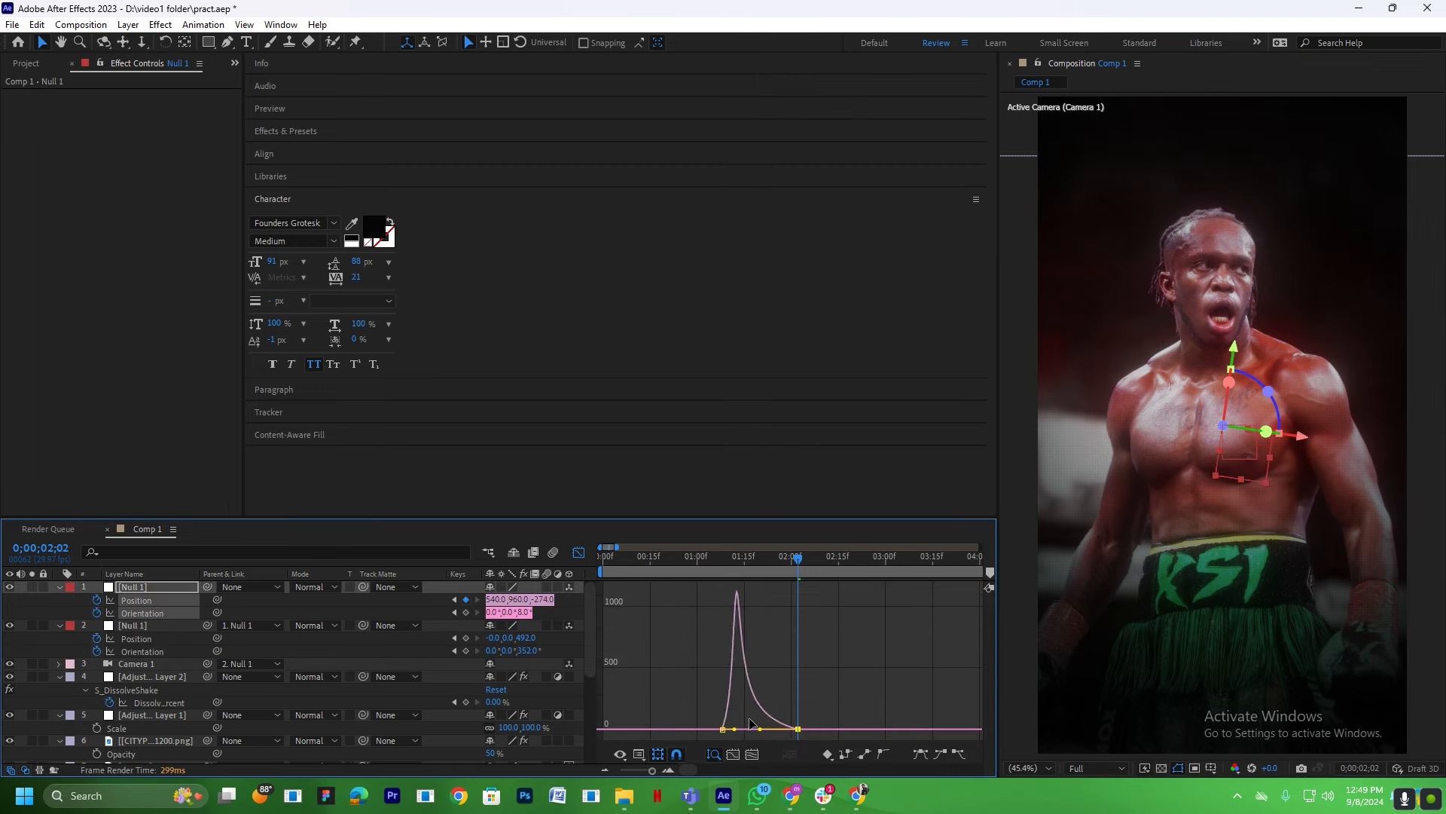
left_click(578, 552)
Preview the composition from the start to check the camera move and transition.
key("Home")
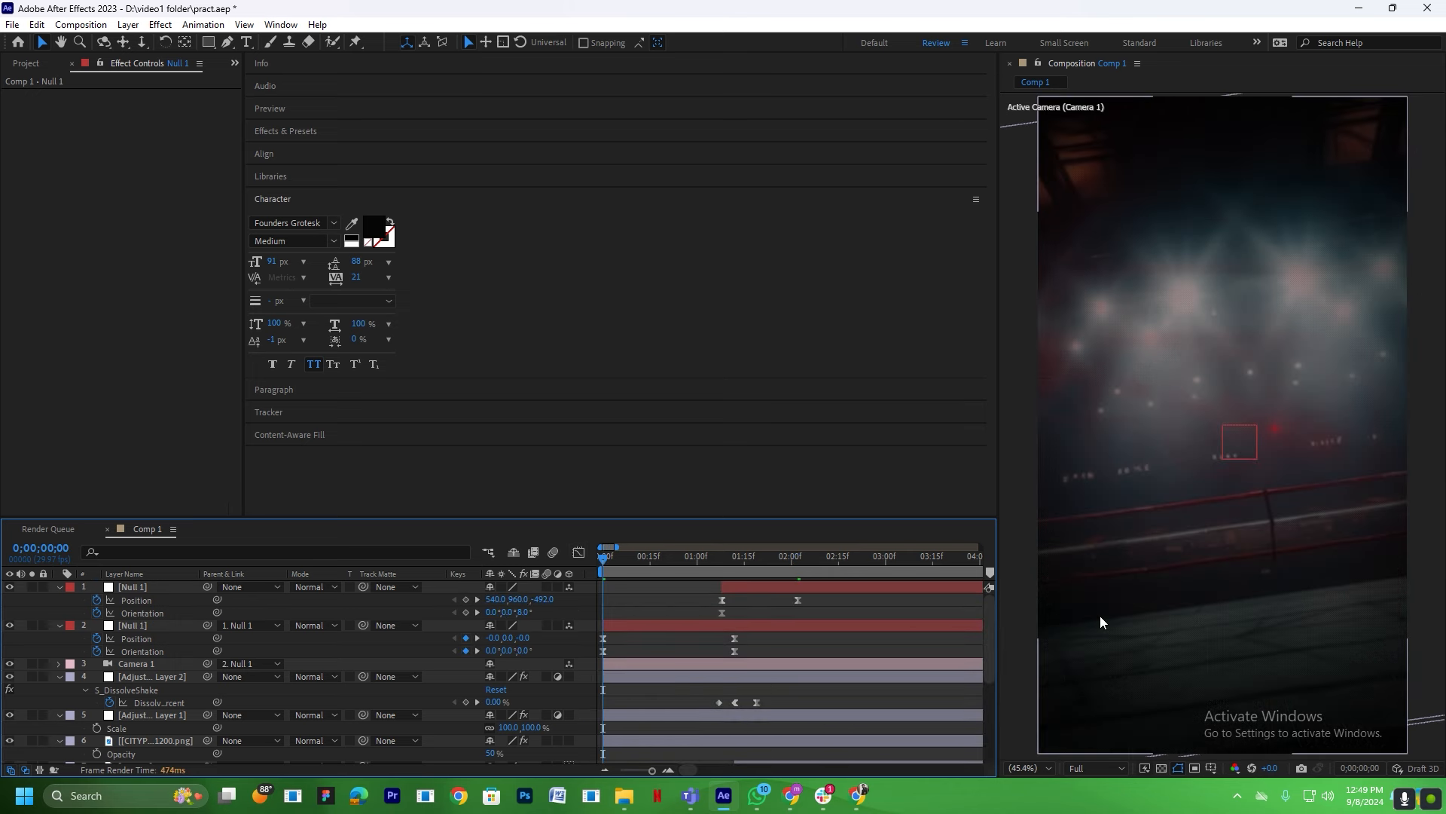
left_click(629, 674)
key("space")
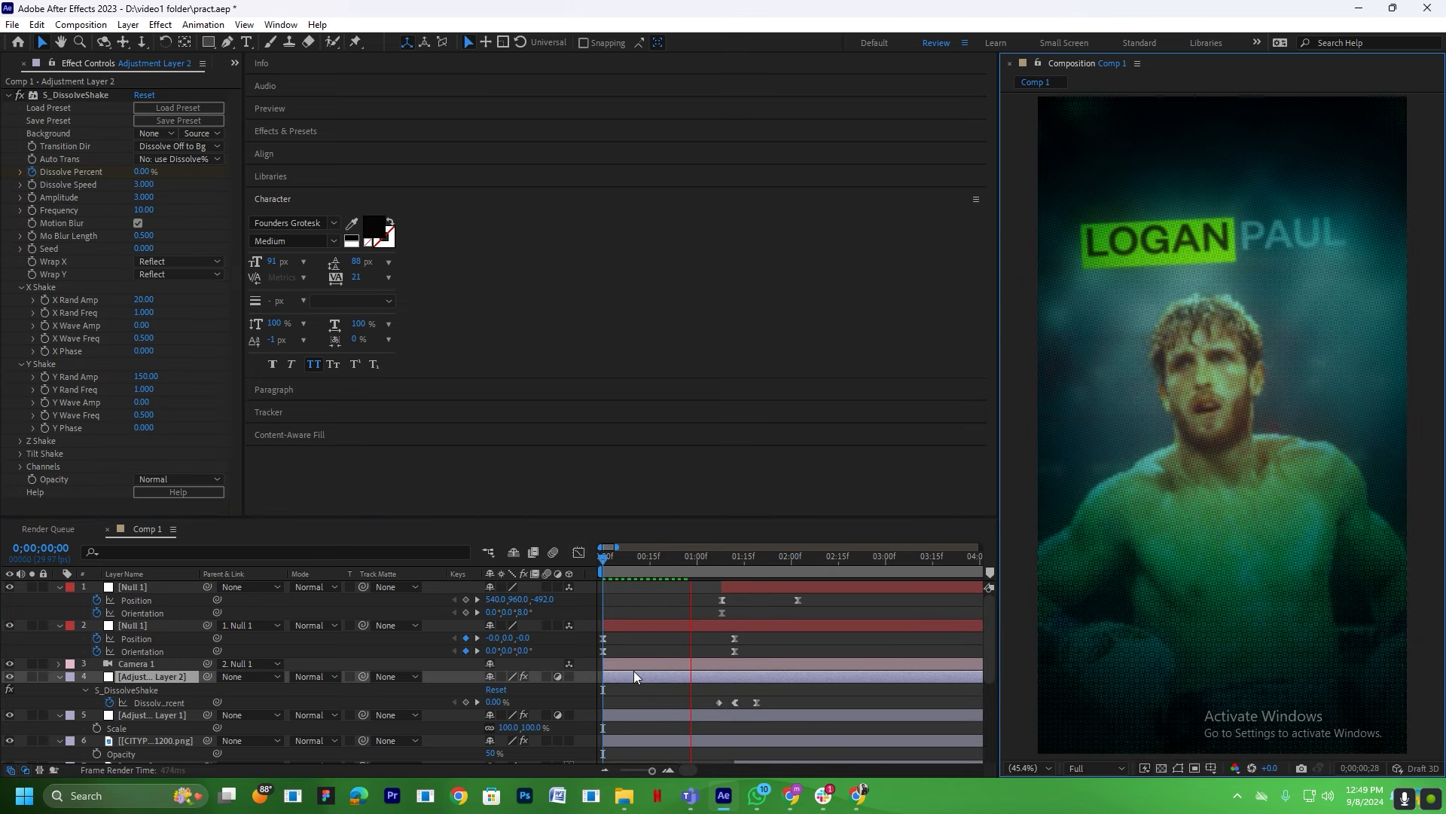
key("space")
left_click(619, 559)
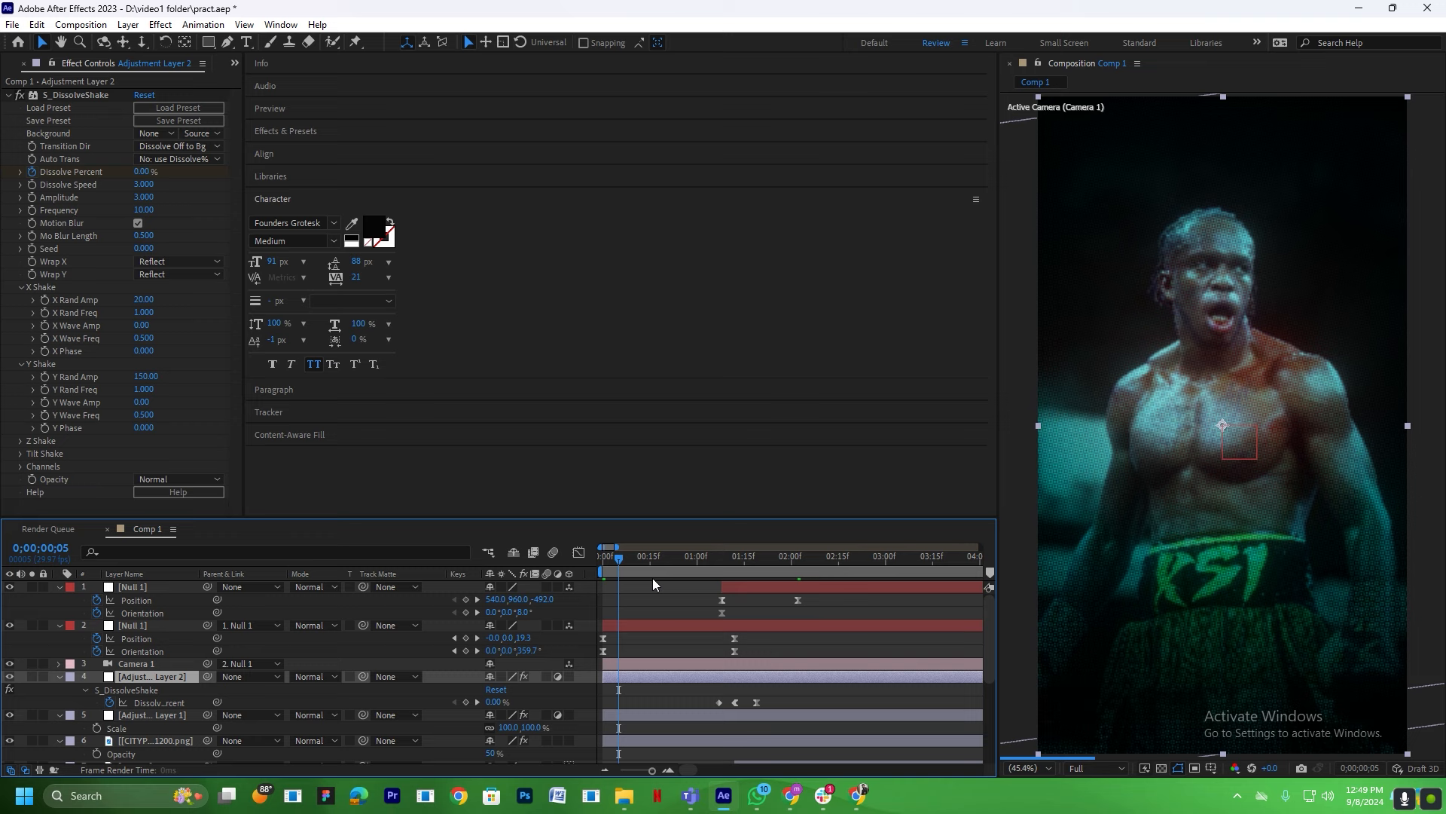
key("space")
key("space")
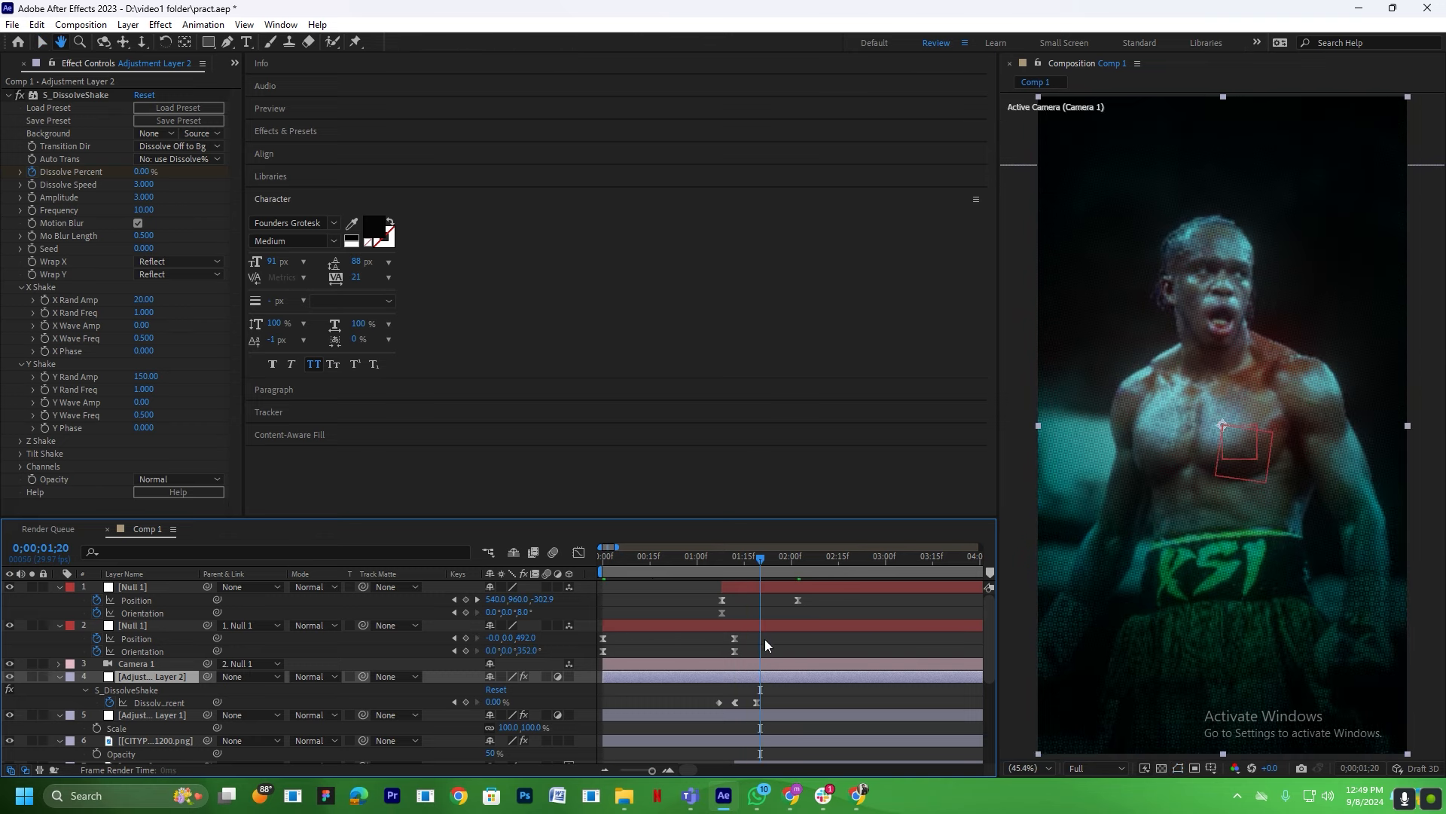
Set the preview resolution to Full and play the composition from the first frame.
key("Home")
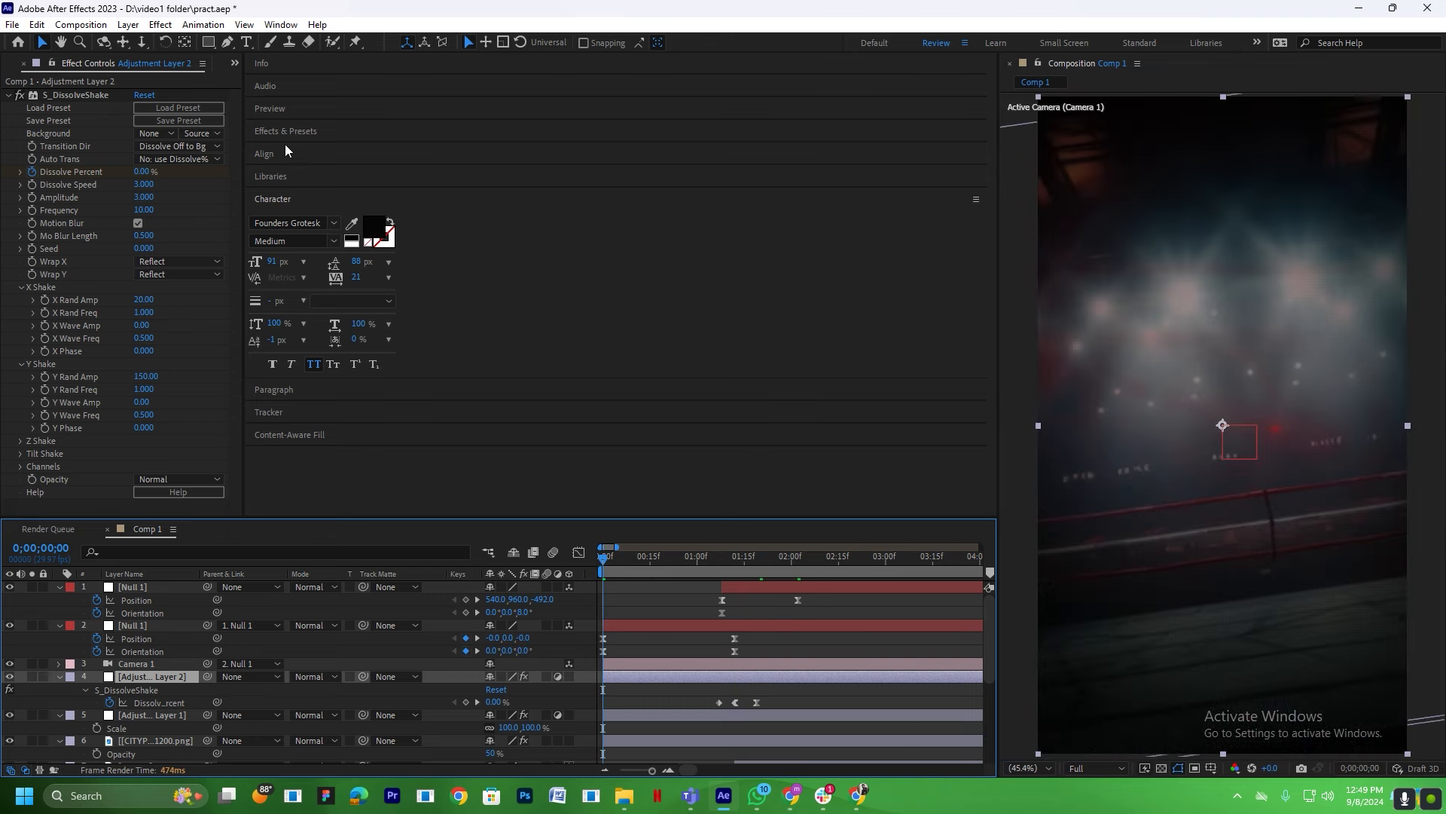
left_click(265, 153)
left_click(271, 108)
left_click(363, 291)
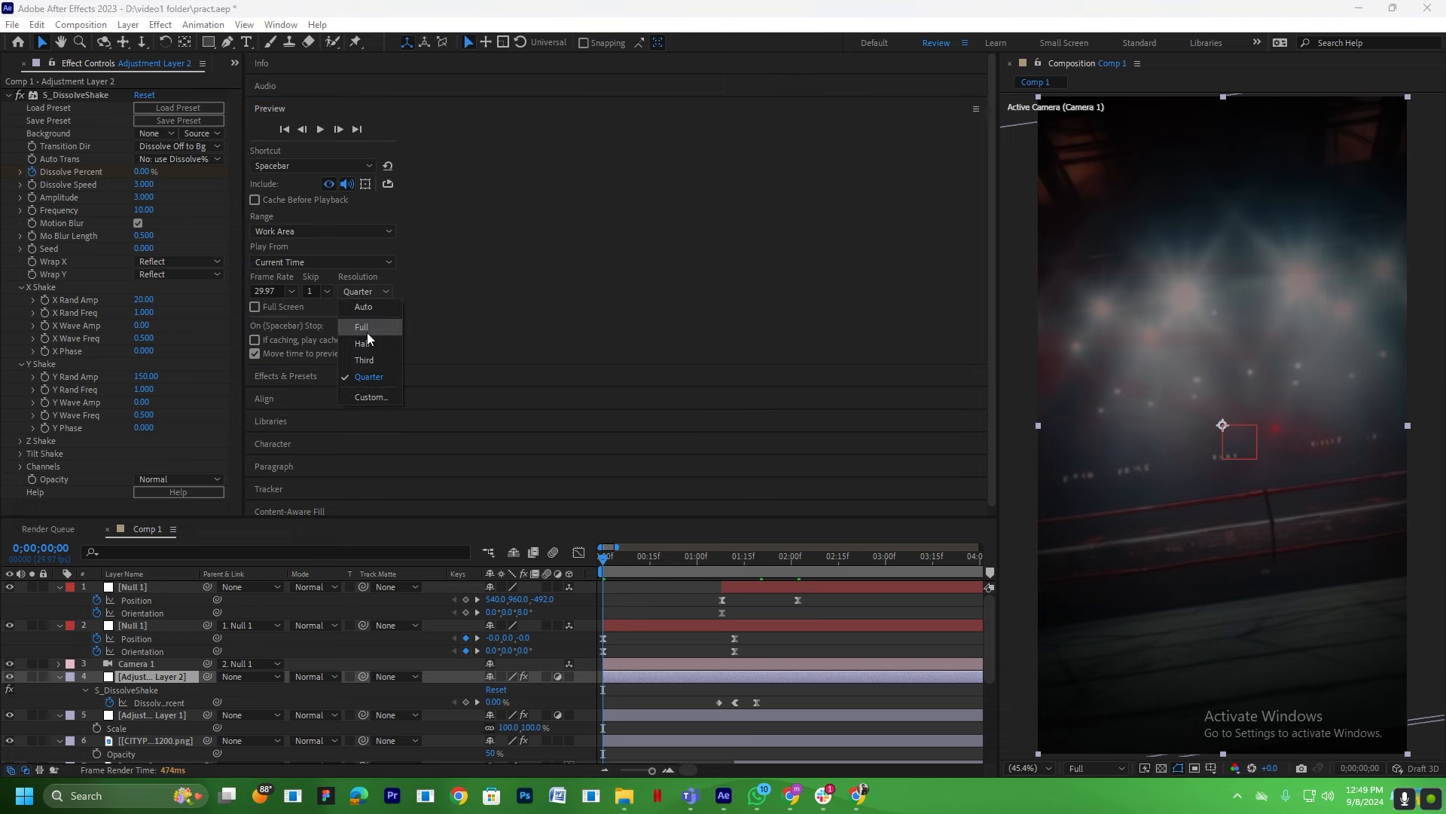
left_click(362, 328)
key("space")
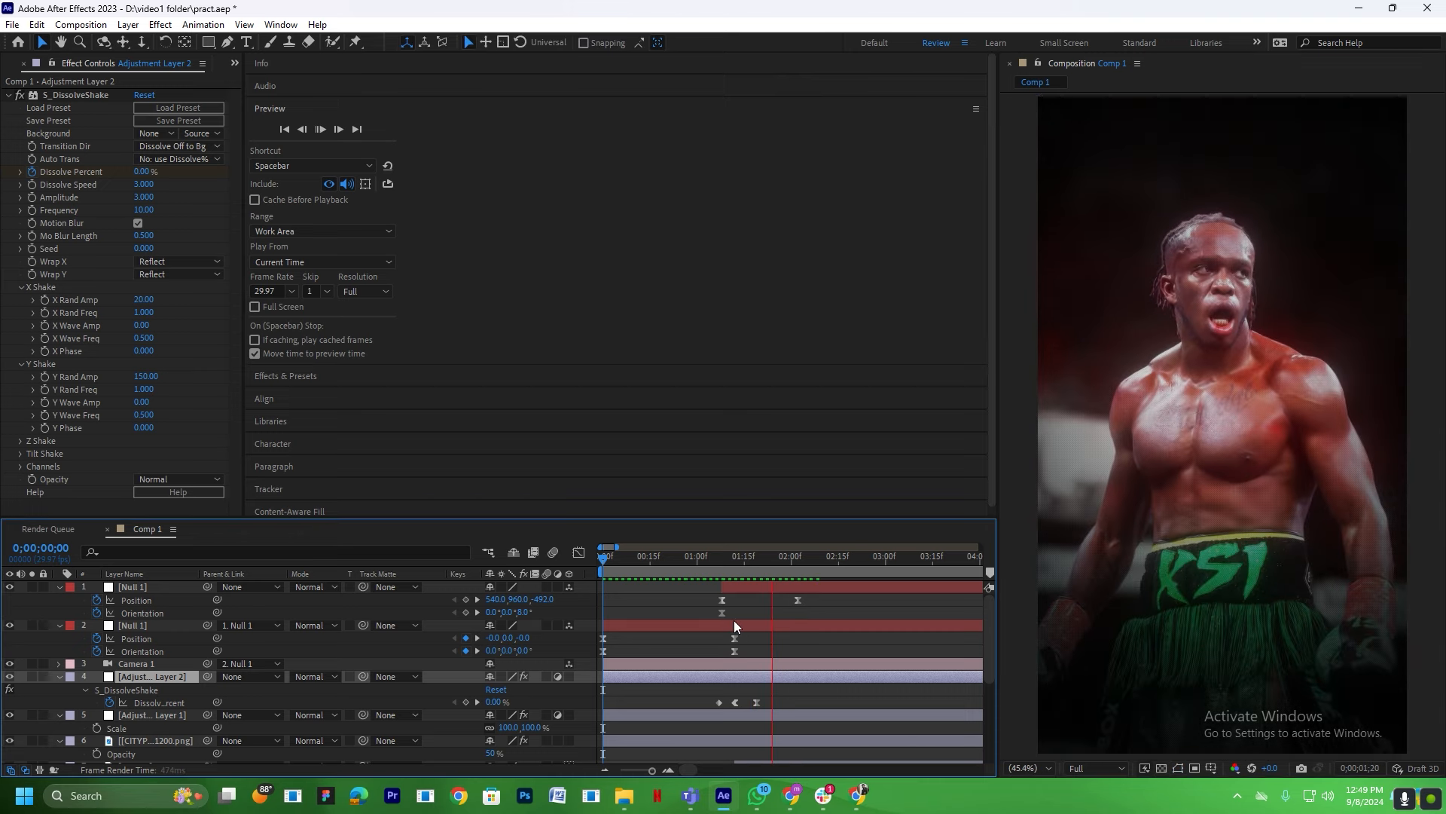
left_click(795, 570)
key("space")
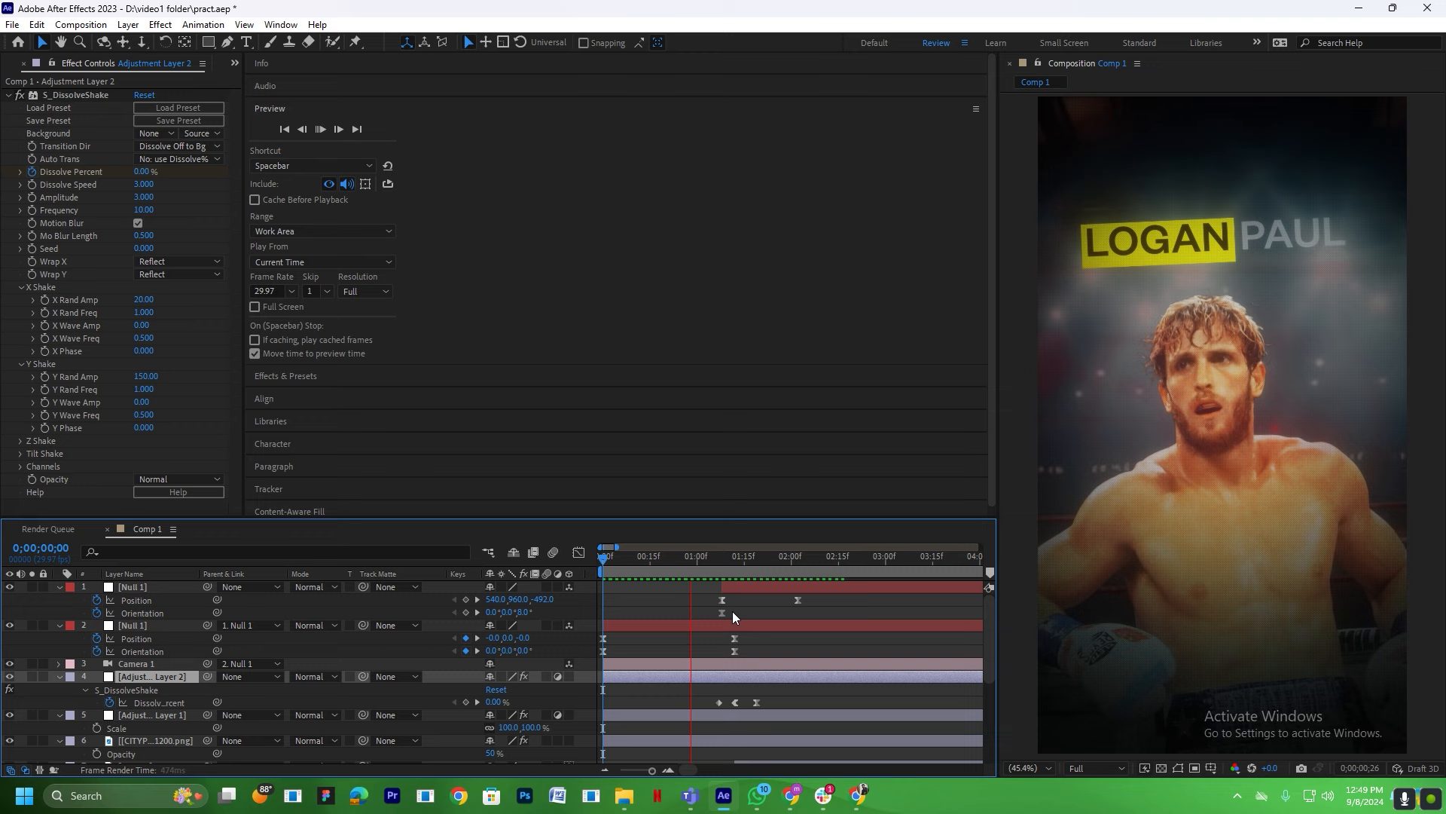
Try shifting the S_DissolveShake adjustment layer about two frames earlier and preview the transition from the start.
left_click(642, 568)
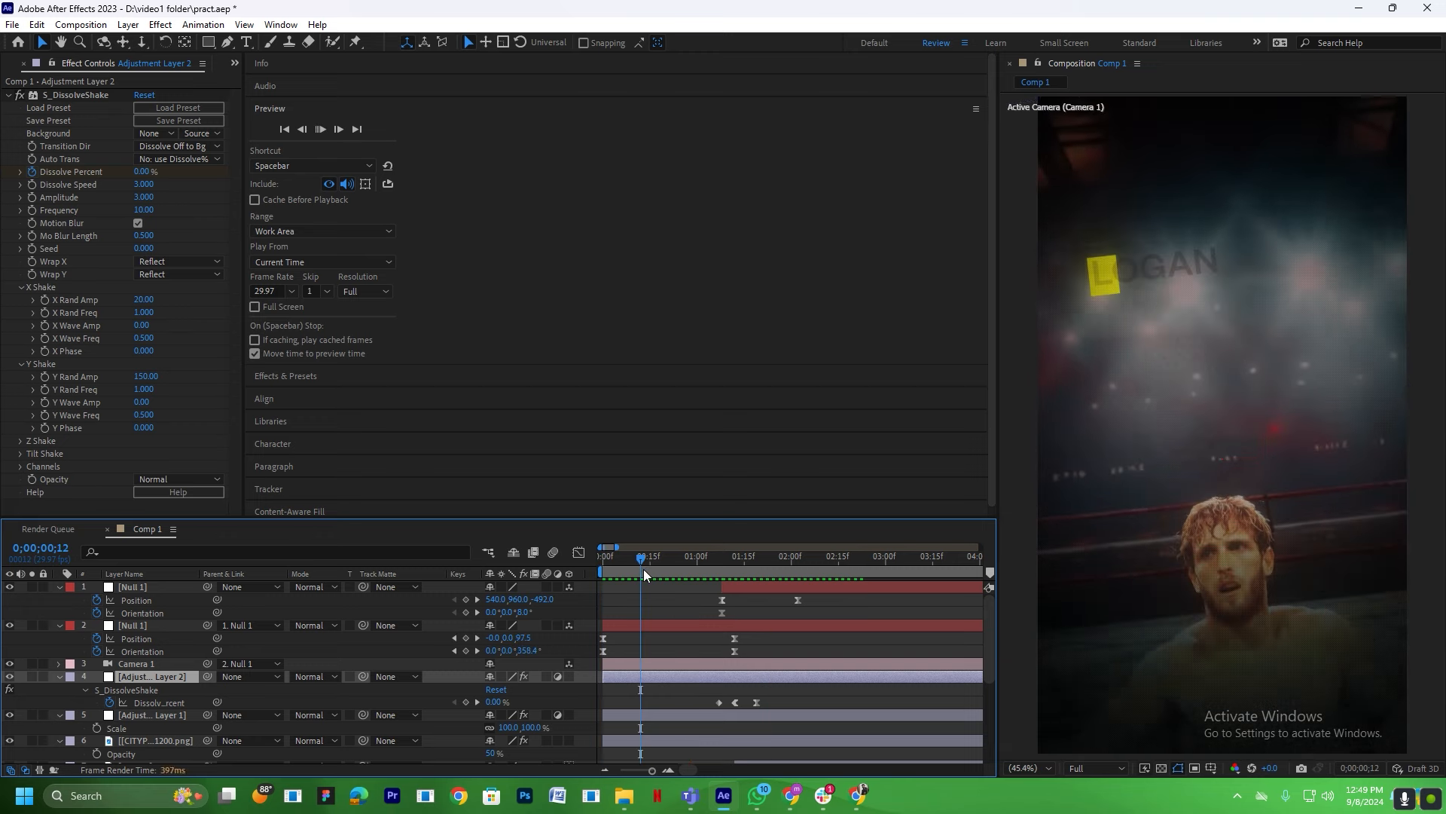
key("space")
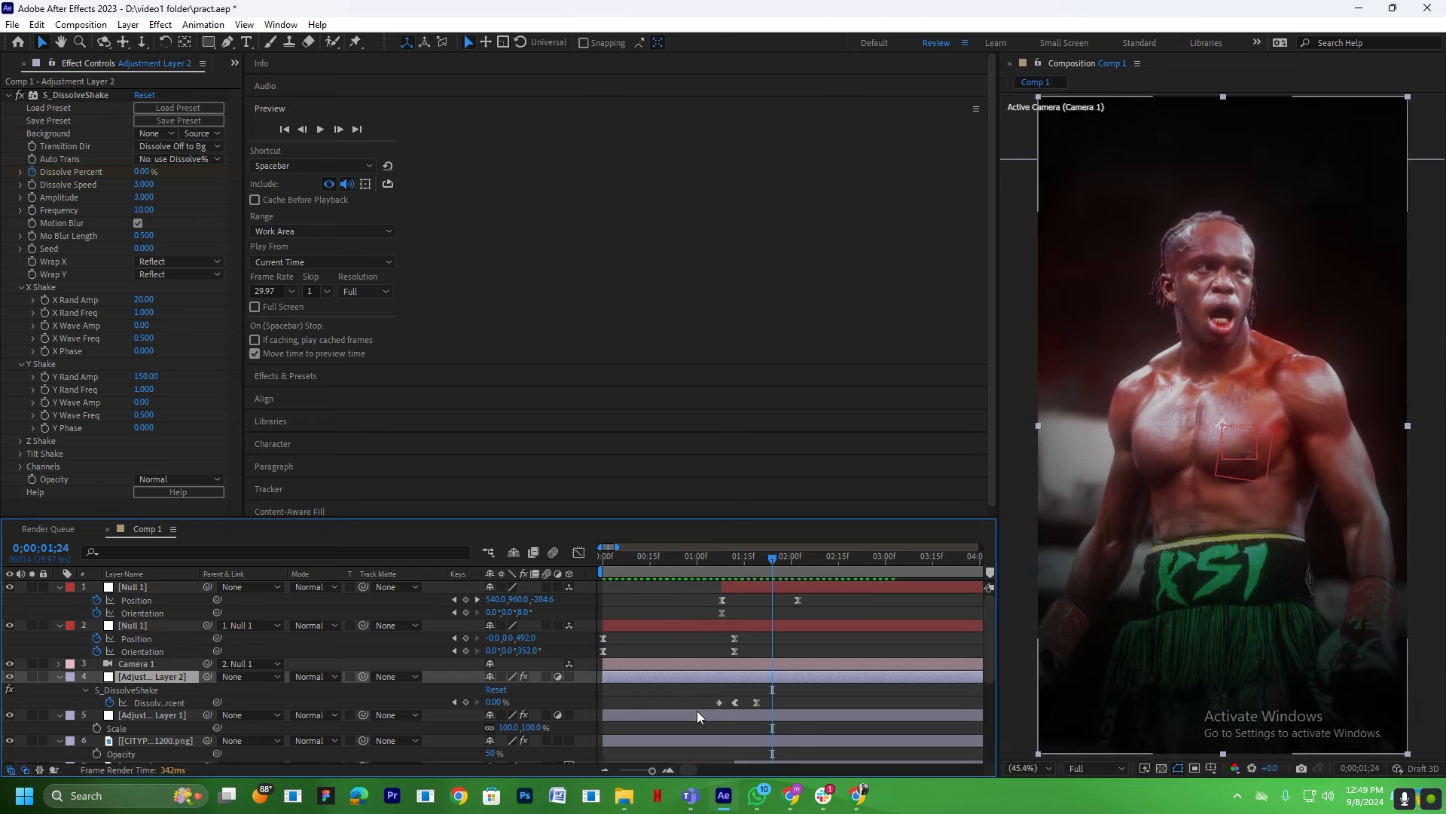
scroll(698, 712, "up", 1)
left_click(771, 694)
key("Home")
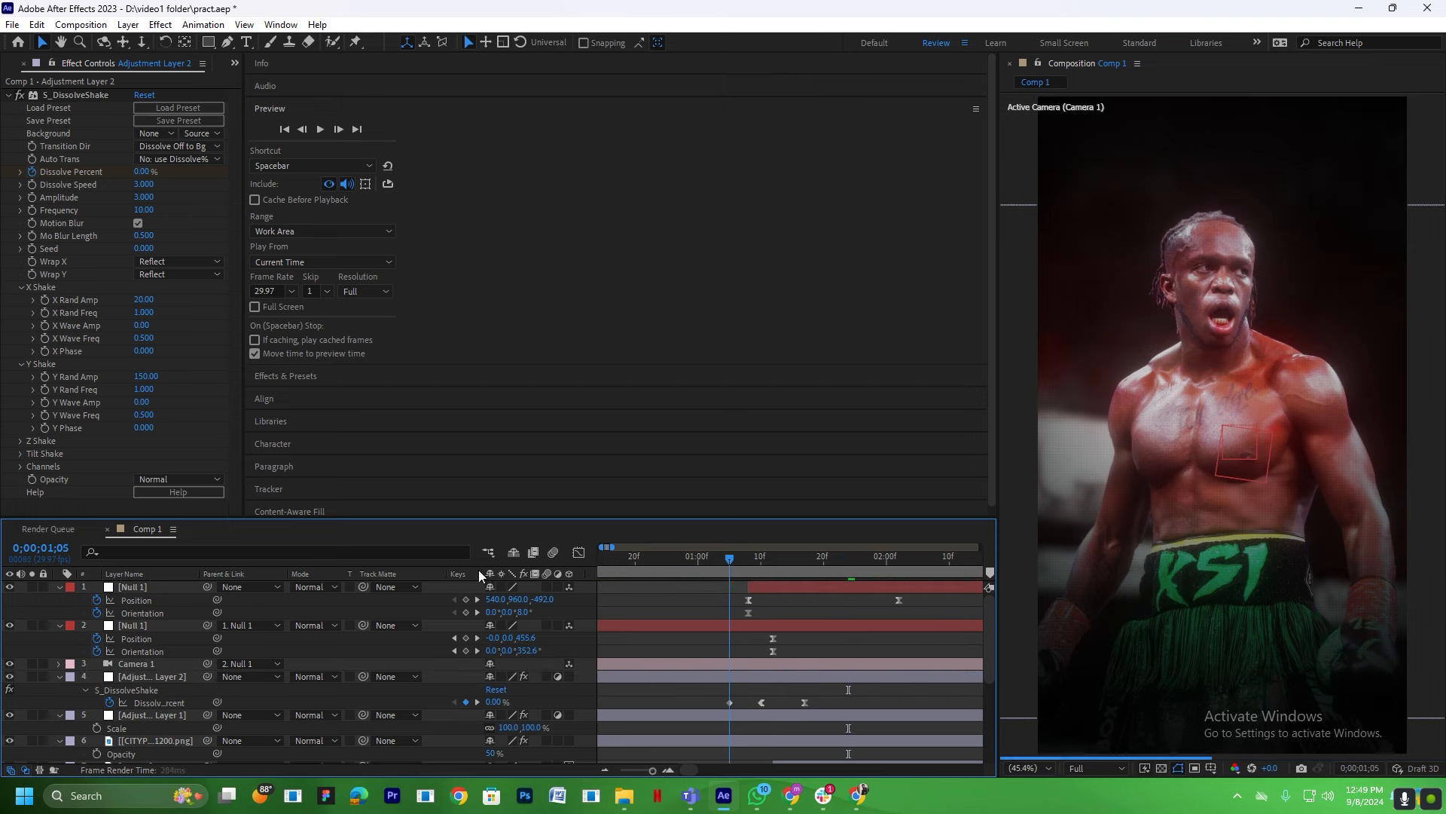
key("space")
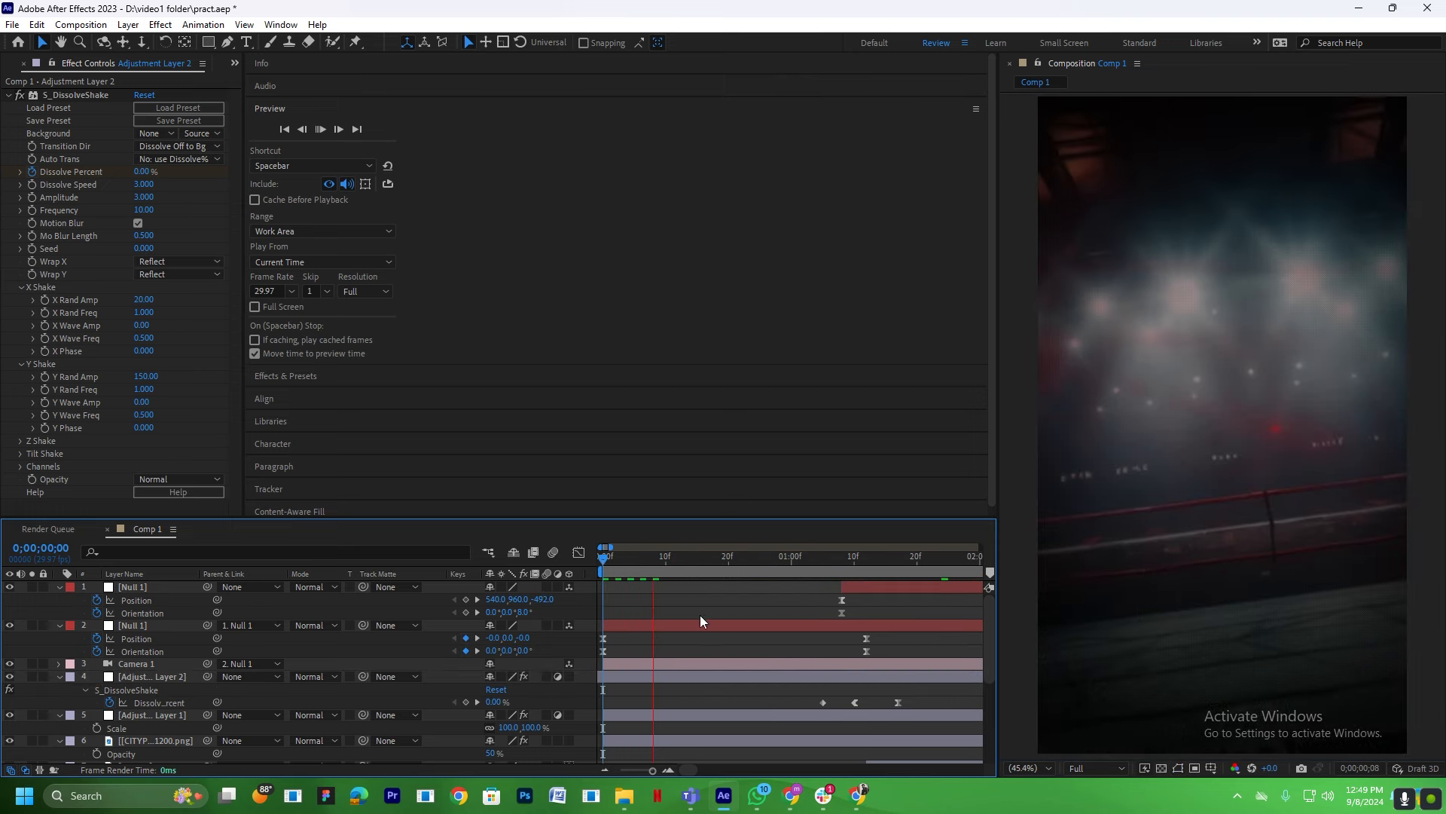
key("space")
key("Home")
left_click(1085, 565)
key("space")
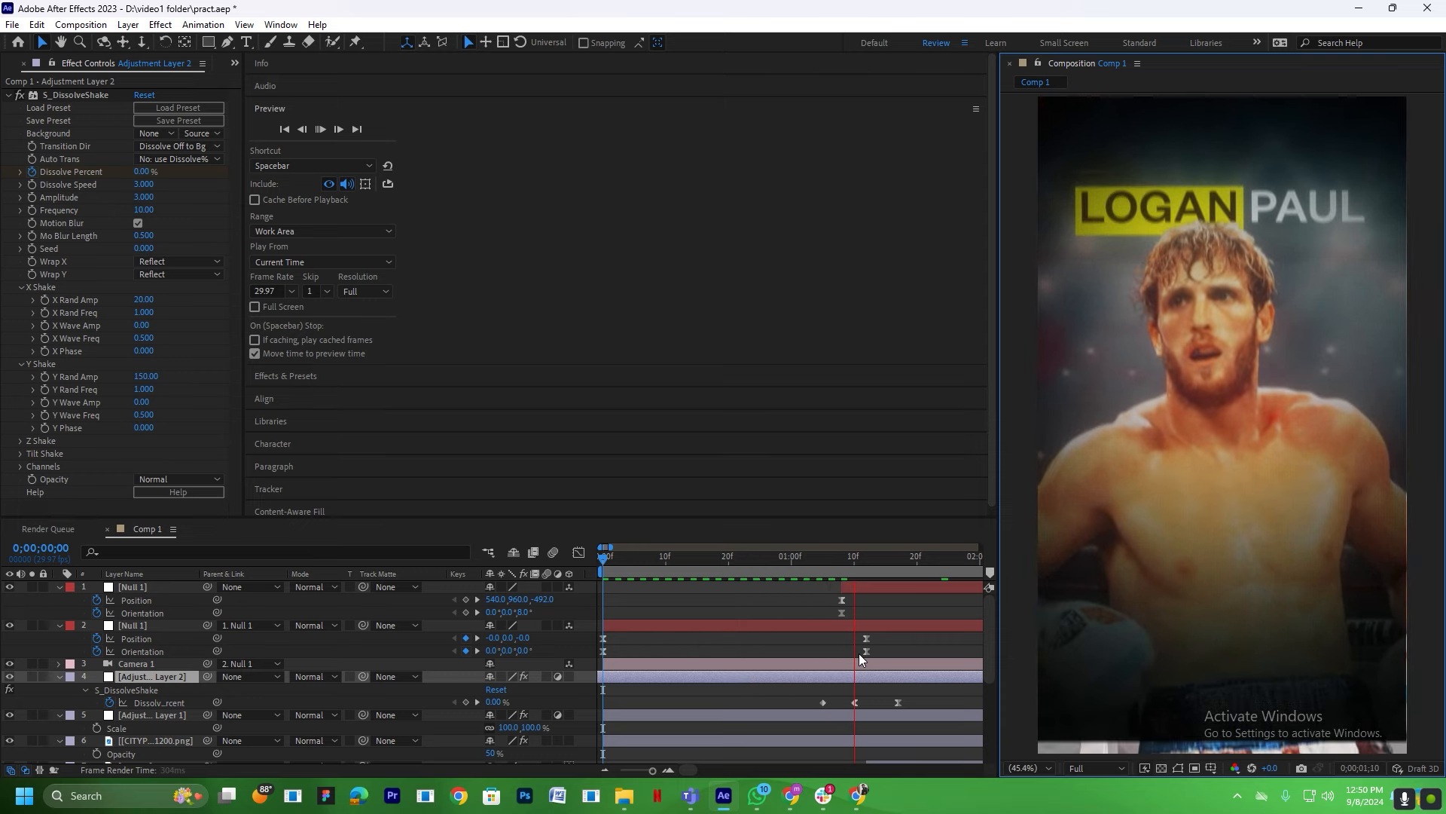
key("space")
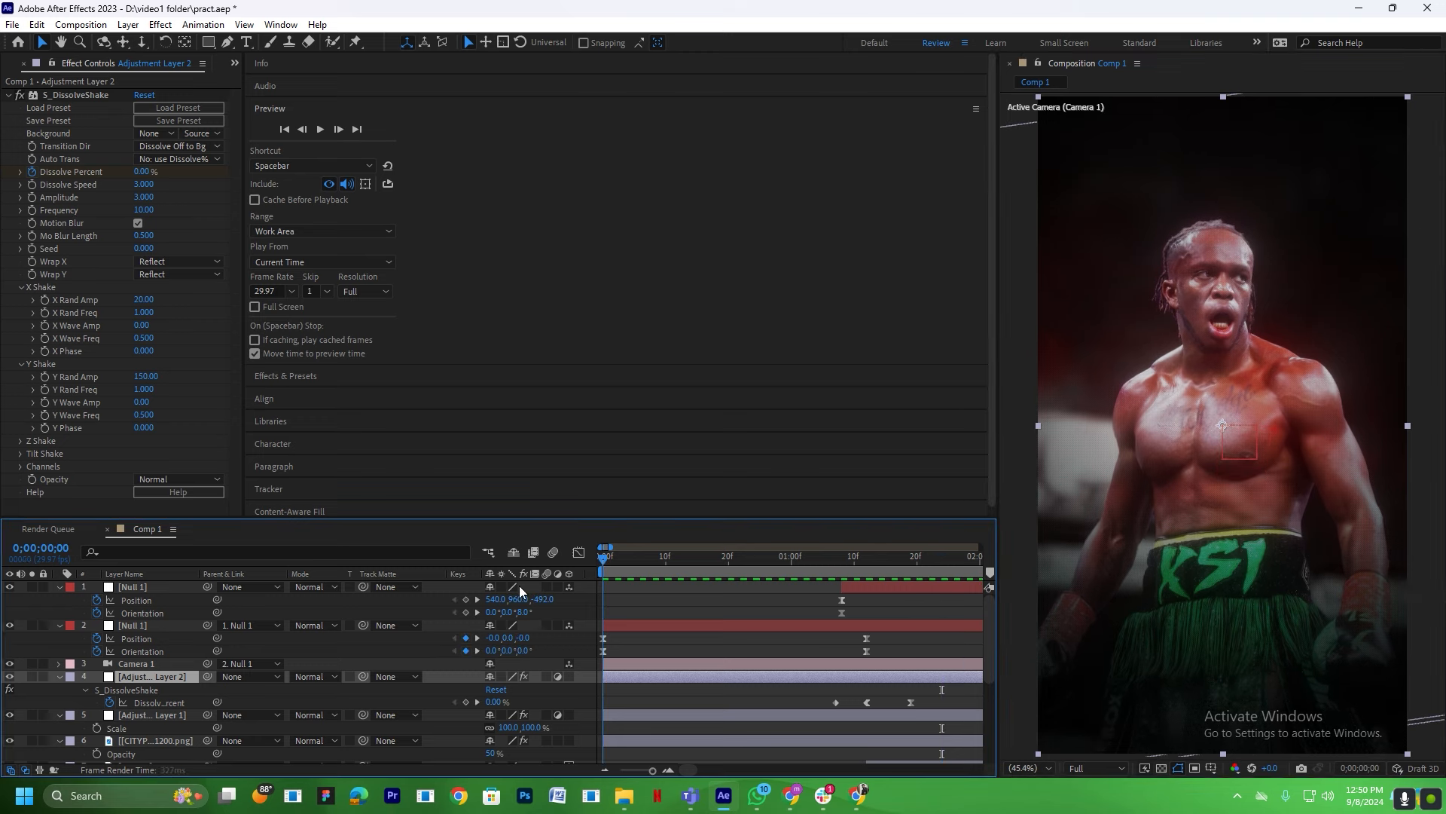
Try sliding the S_DissolveShake adjustment layer about four frames later and preview the transition again.
key("Home")
left_click(825, 693)
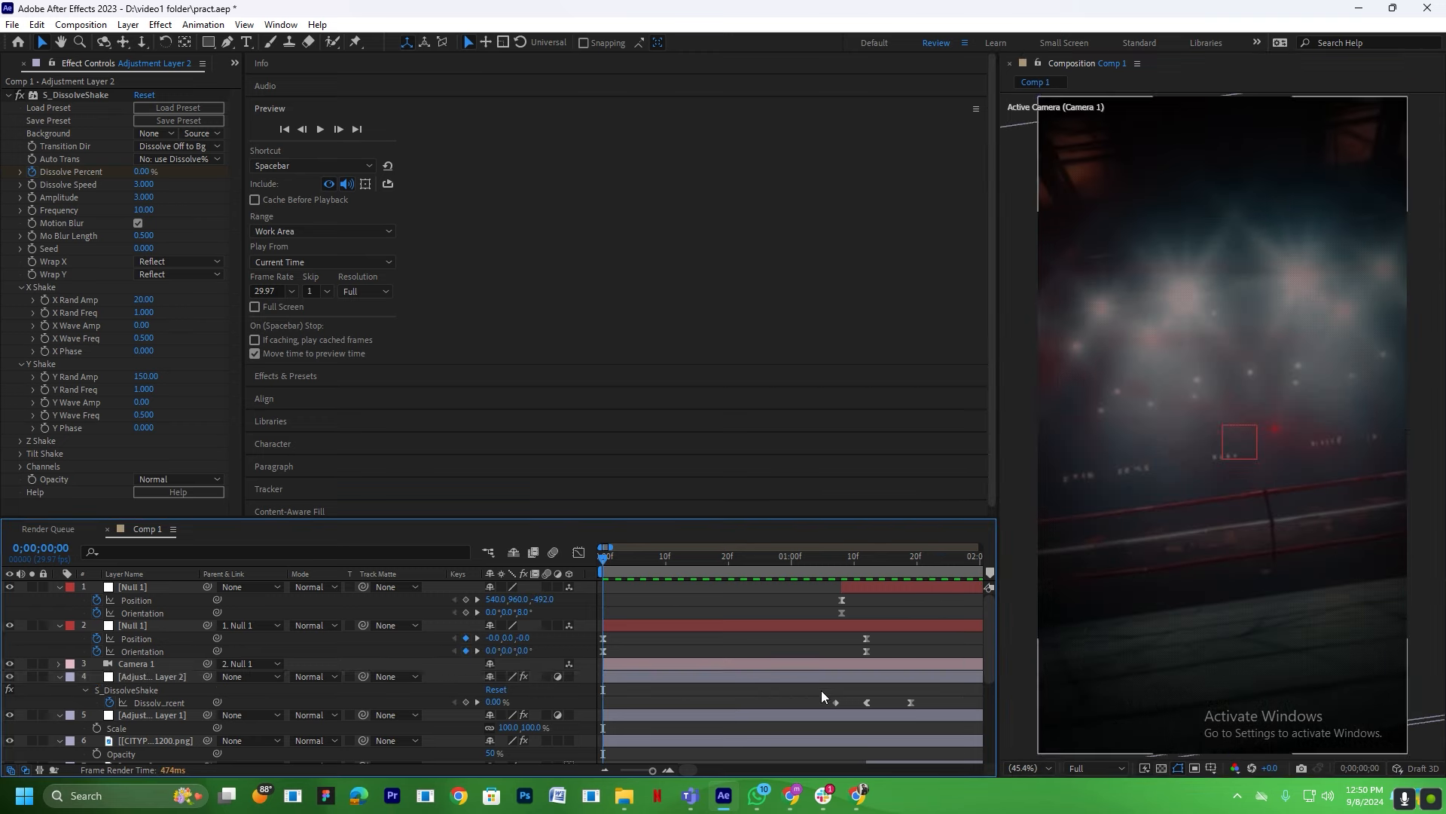
left_click_drag(837, 679, 861, 679)
left_click(1158, 580)
key("space")
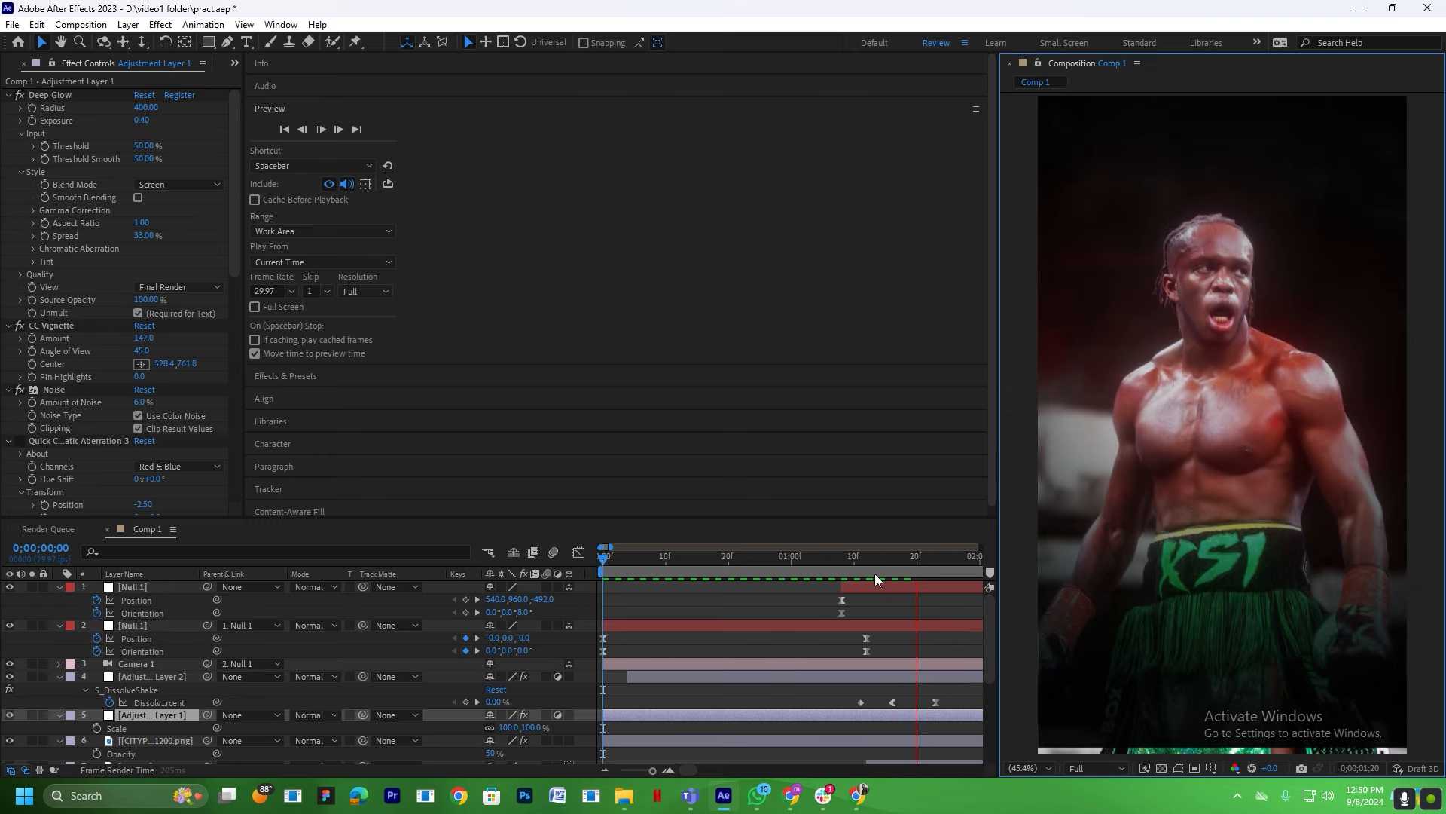
left_click(771, 574)
key("space")
key("space")
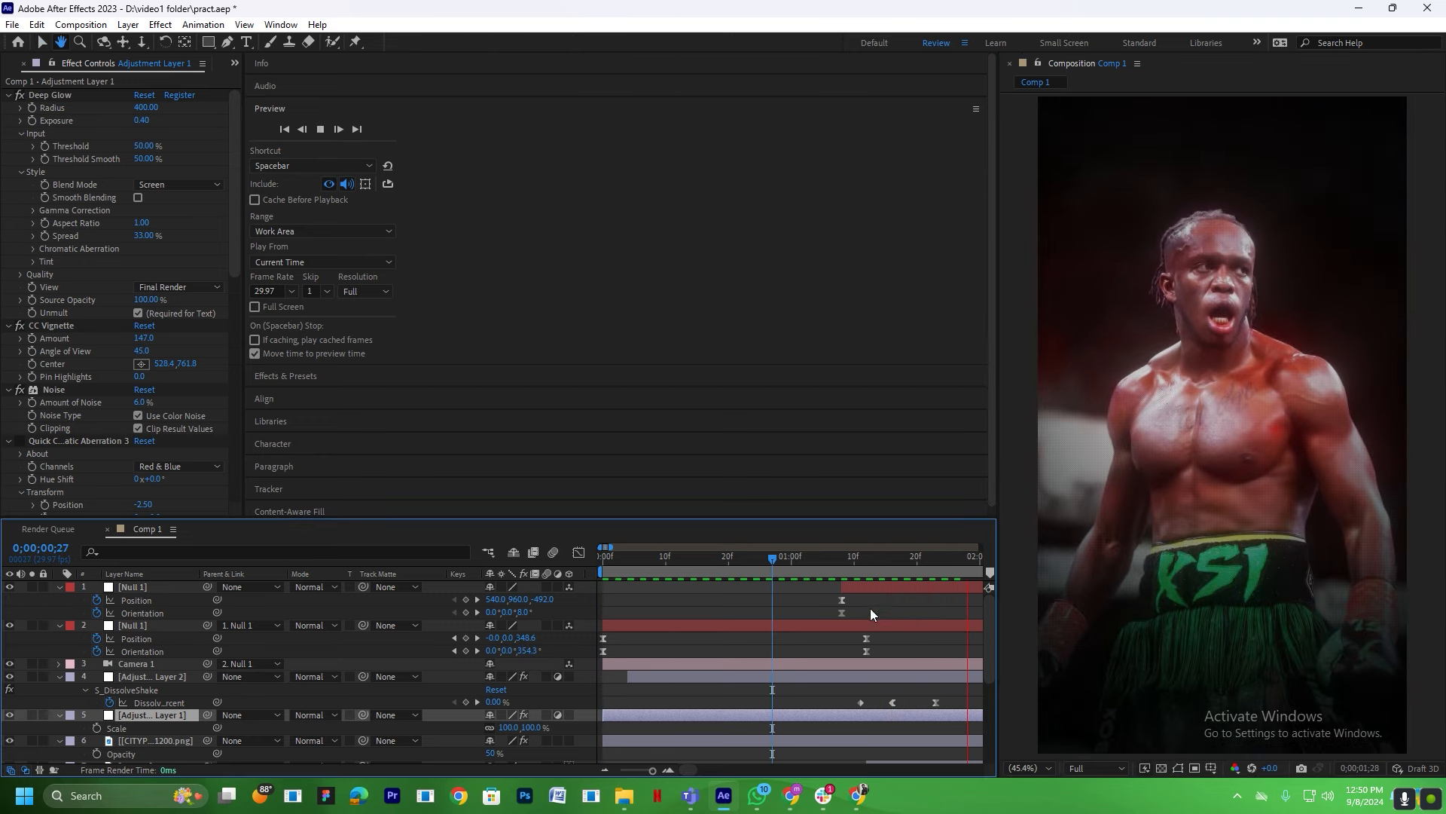
left_click_drag(678, 573, 568, 572)
key("space")
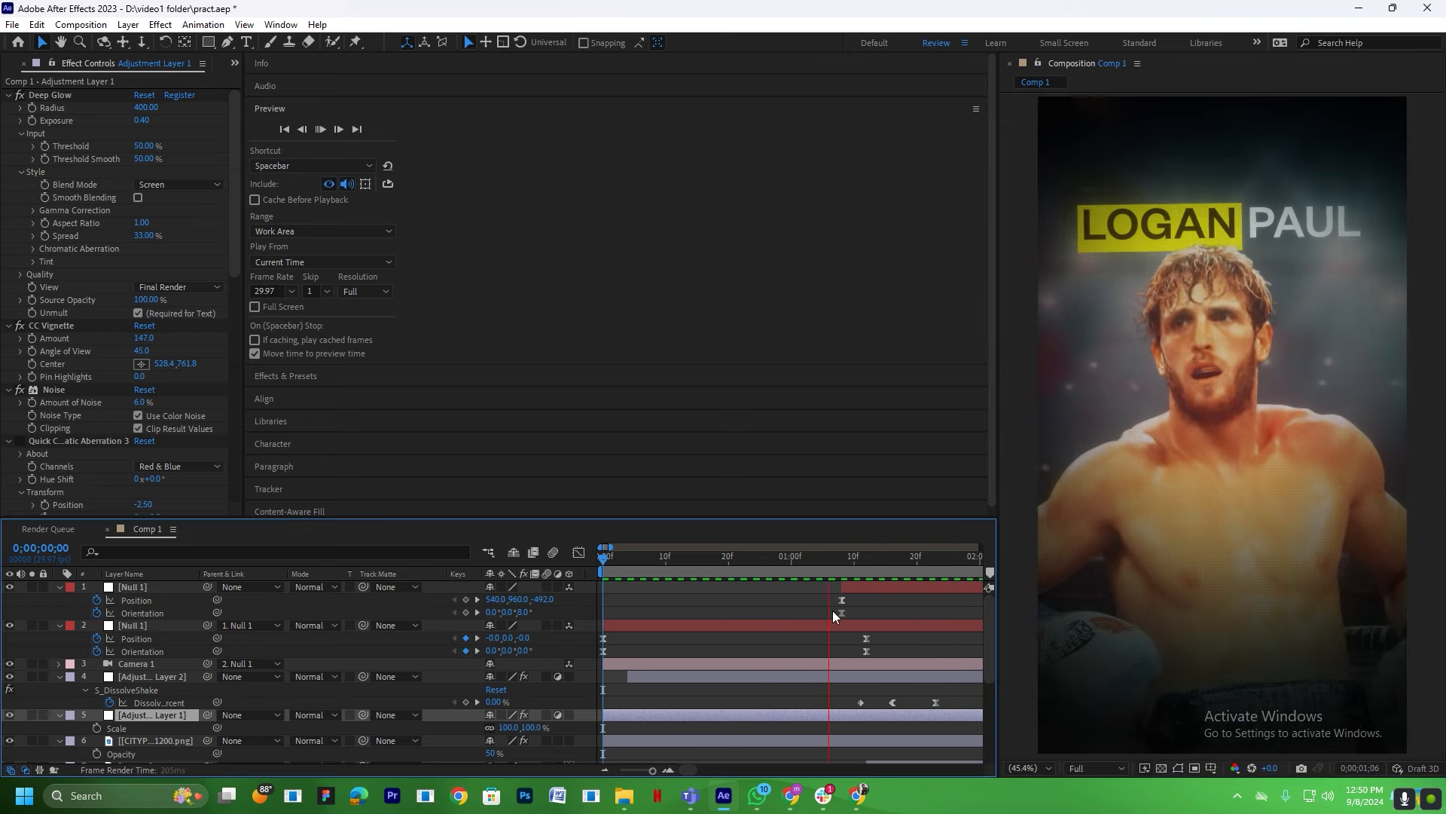
key("space")
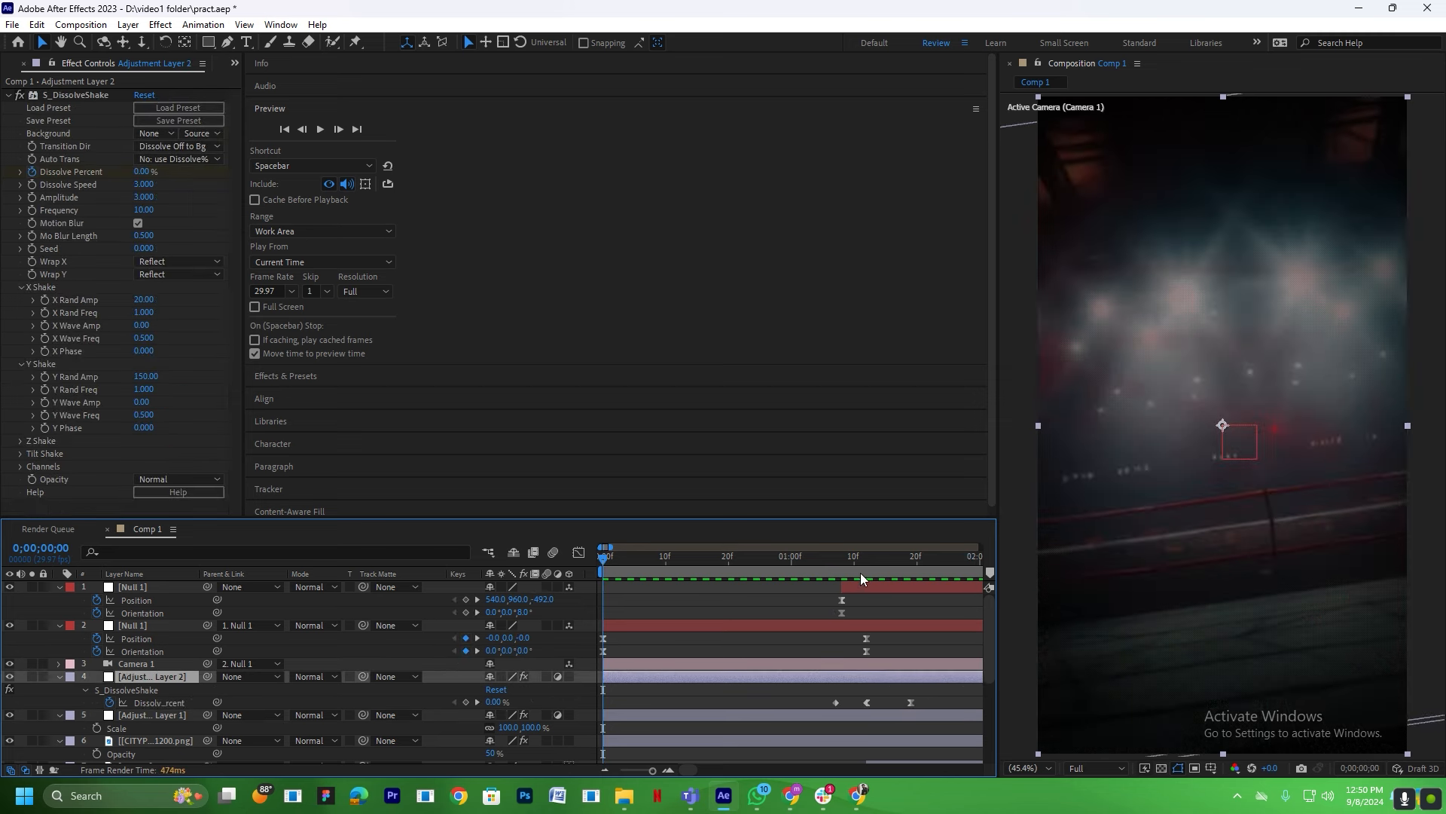
Play the composition from the start and from intermediate frames to check the timing of the shake transition.
key("space")
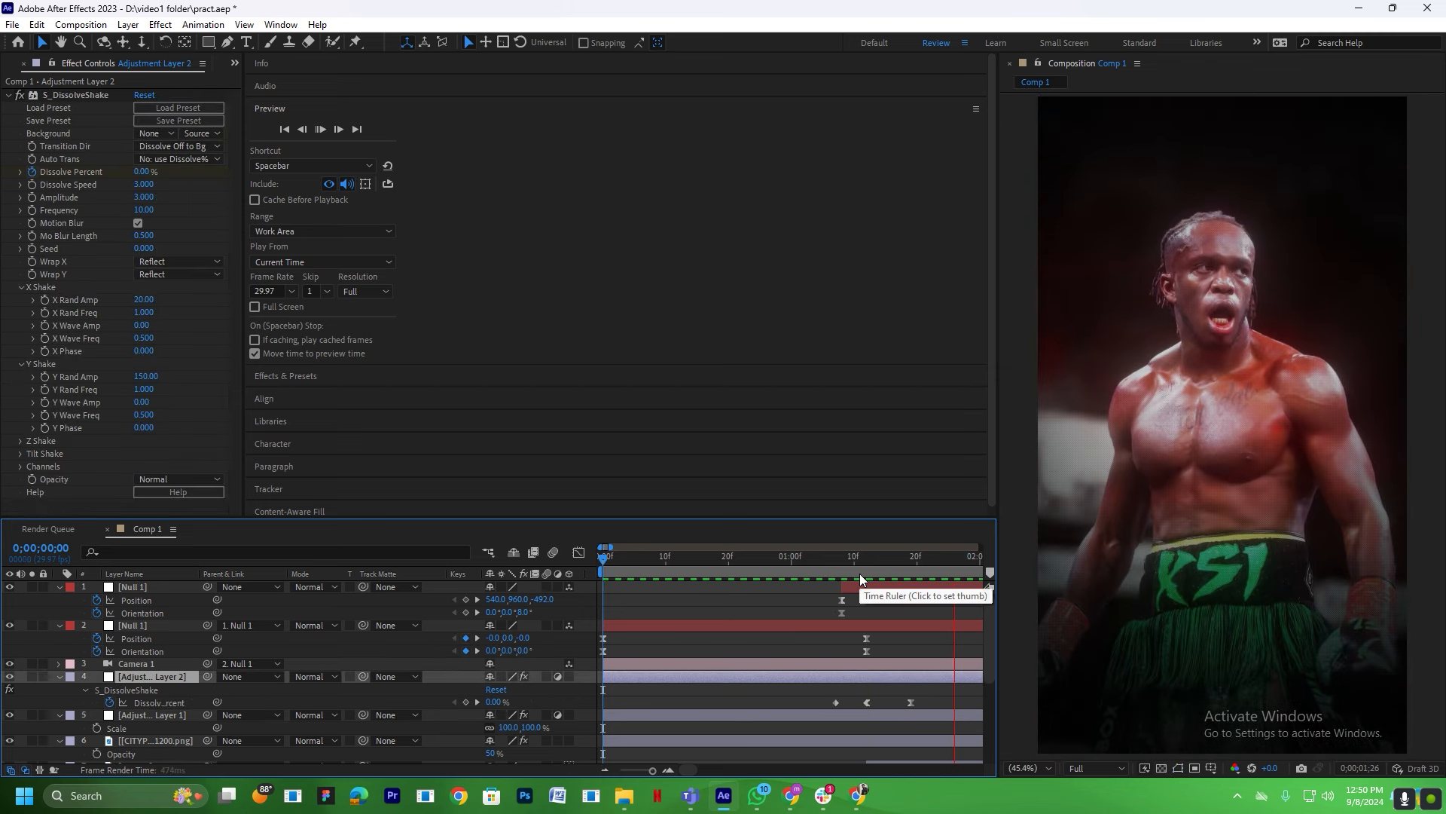
left_click(643, 573)
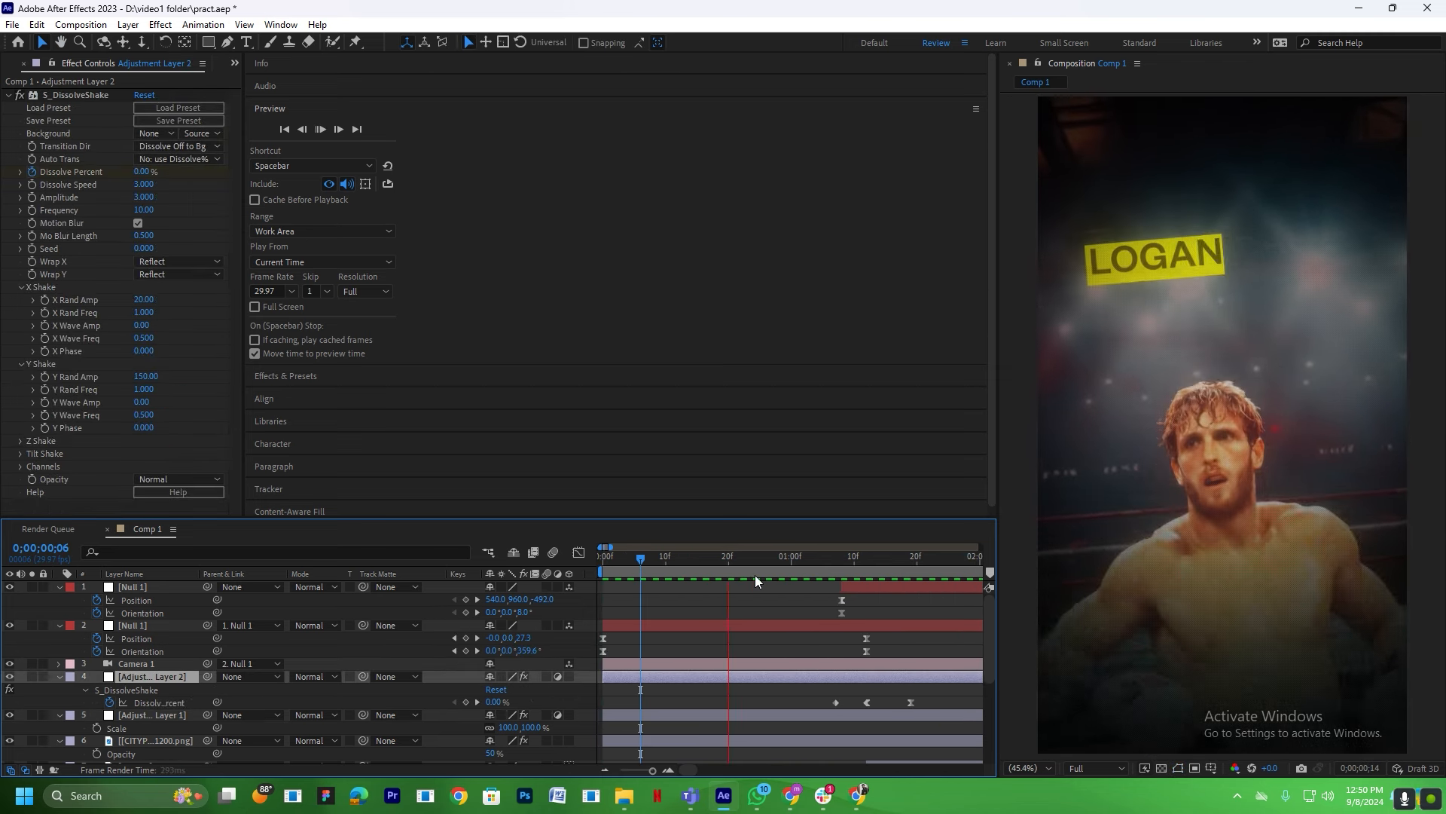
key("space")
key("minus")
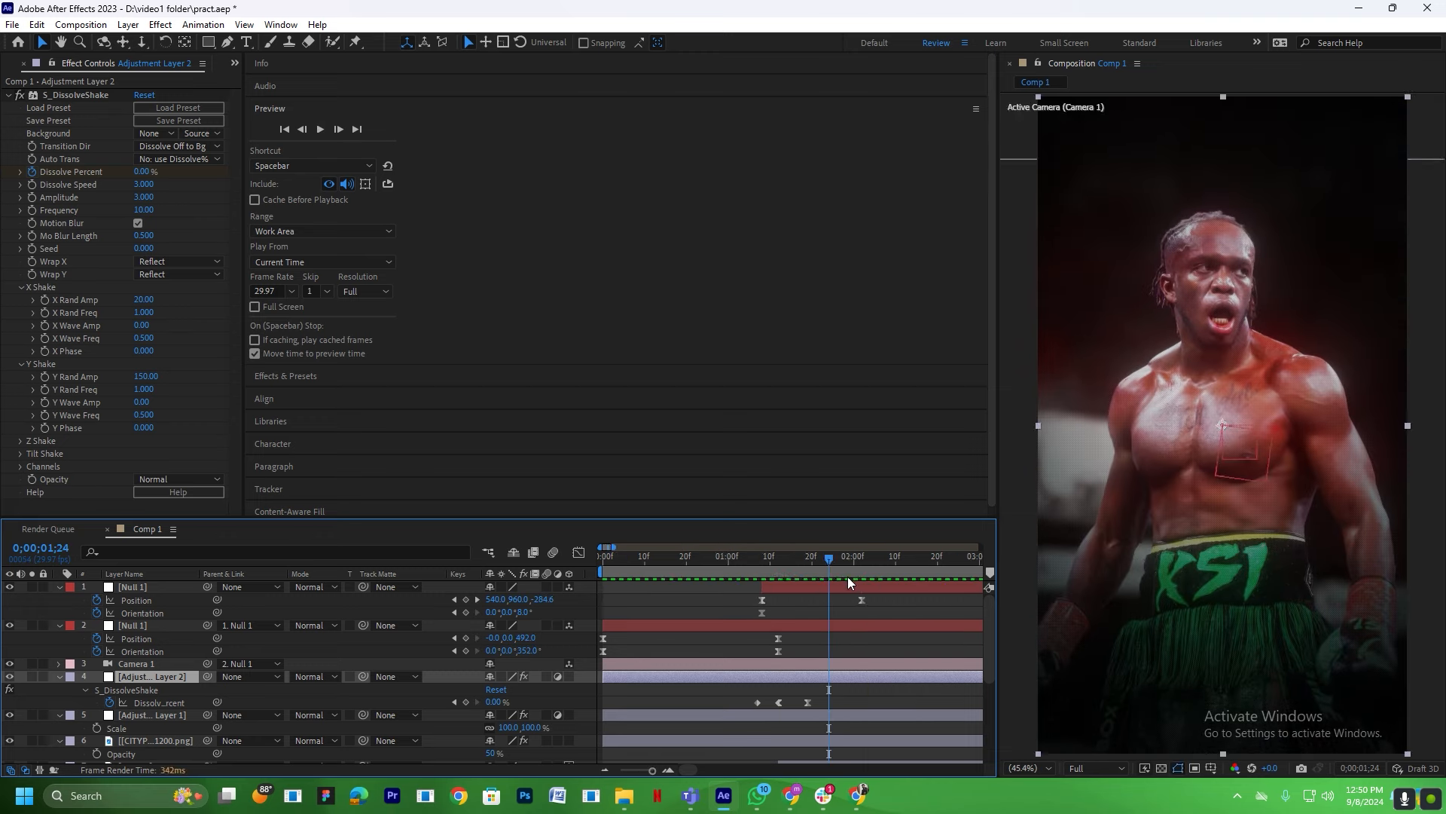
left_click(661, 563)
key("space")
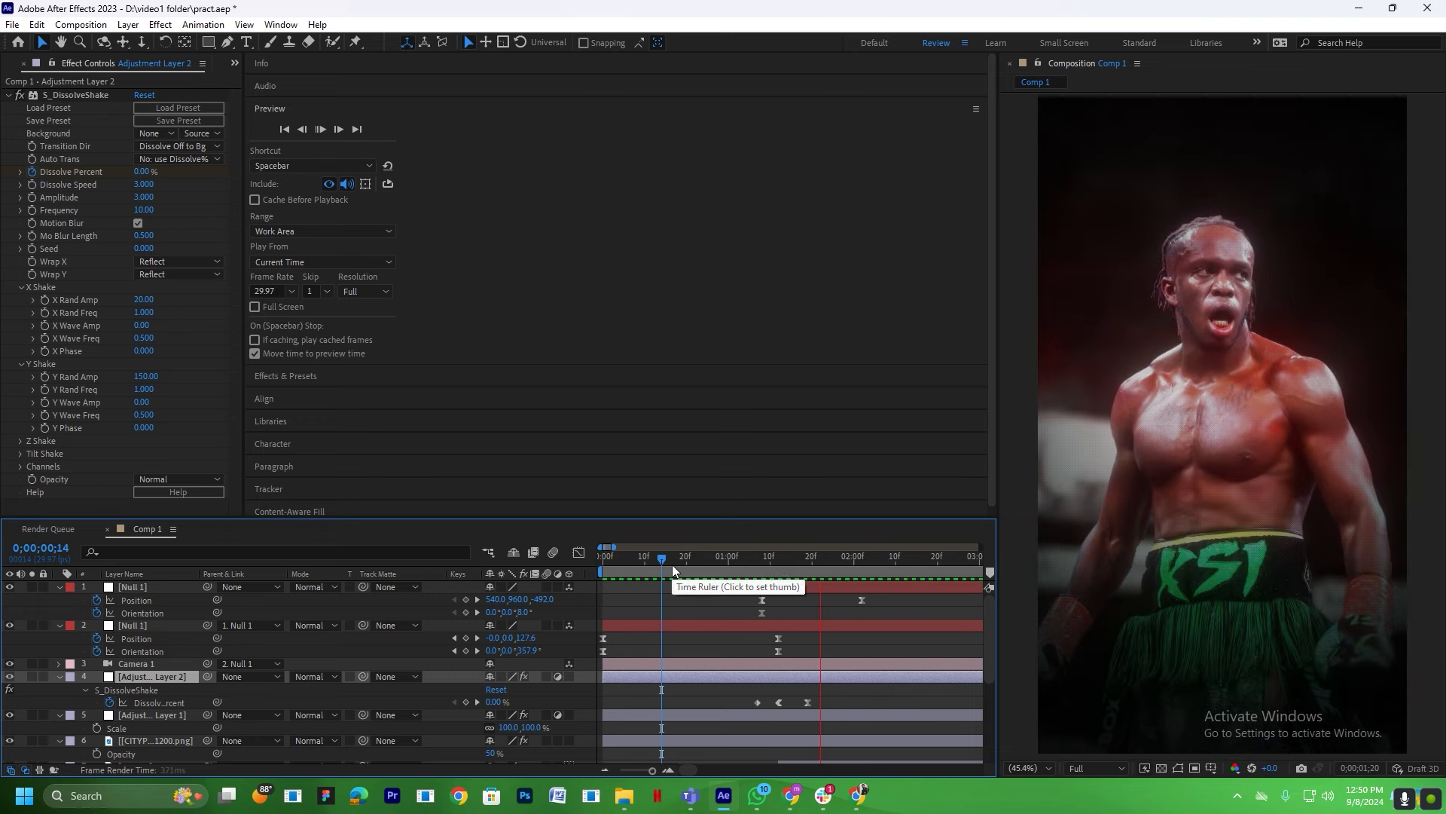
Add a "ksi" text layer in Founders Grotesk over the second boxer's shot at 2;02.
left_click(862, 561)
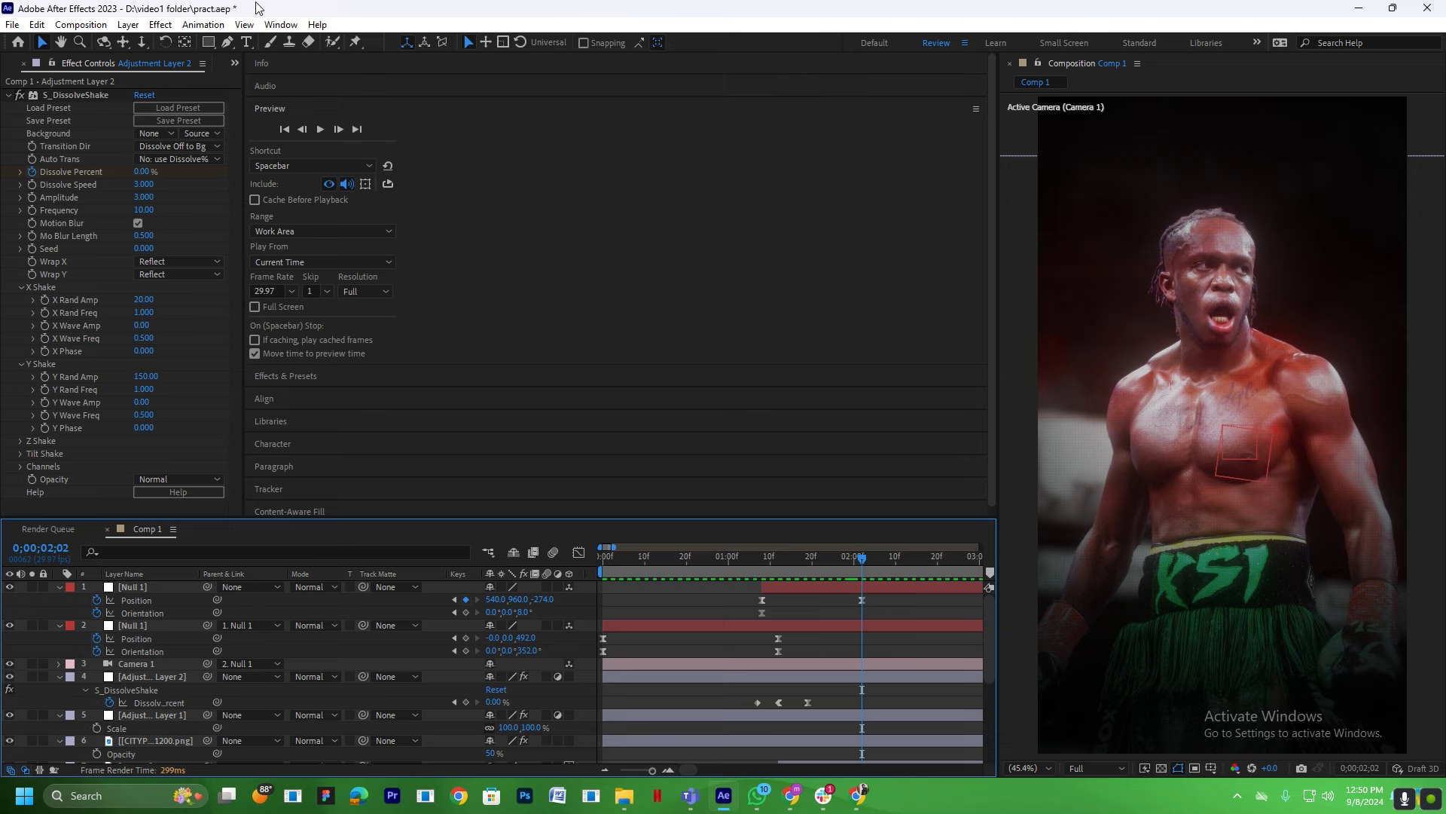
key("ctrl+t")
left_click(1151, 379)
type("ksi")
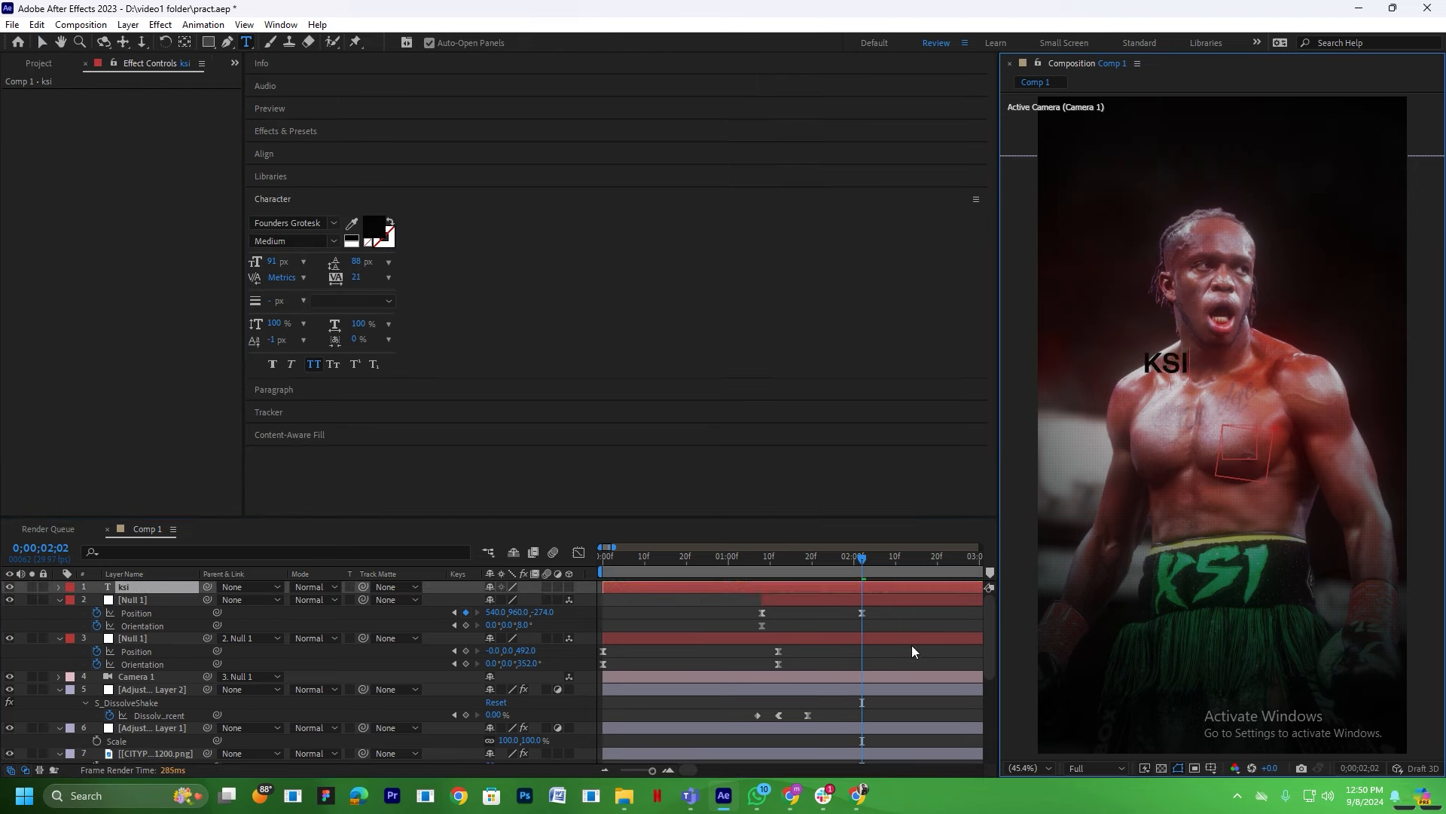
left_click(912, 648)
key("v")
Scale the KSI text to 403% and change its fill colour to white.
left_click(1166, 364)
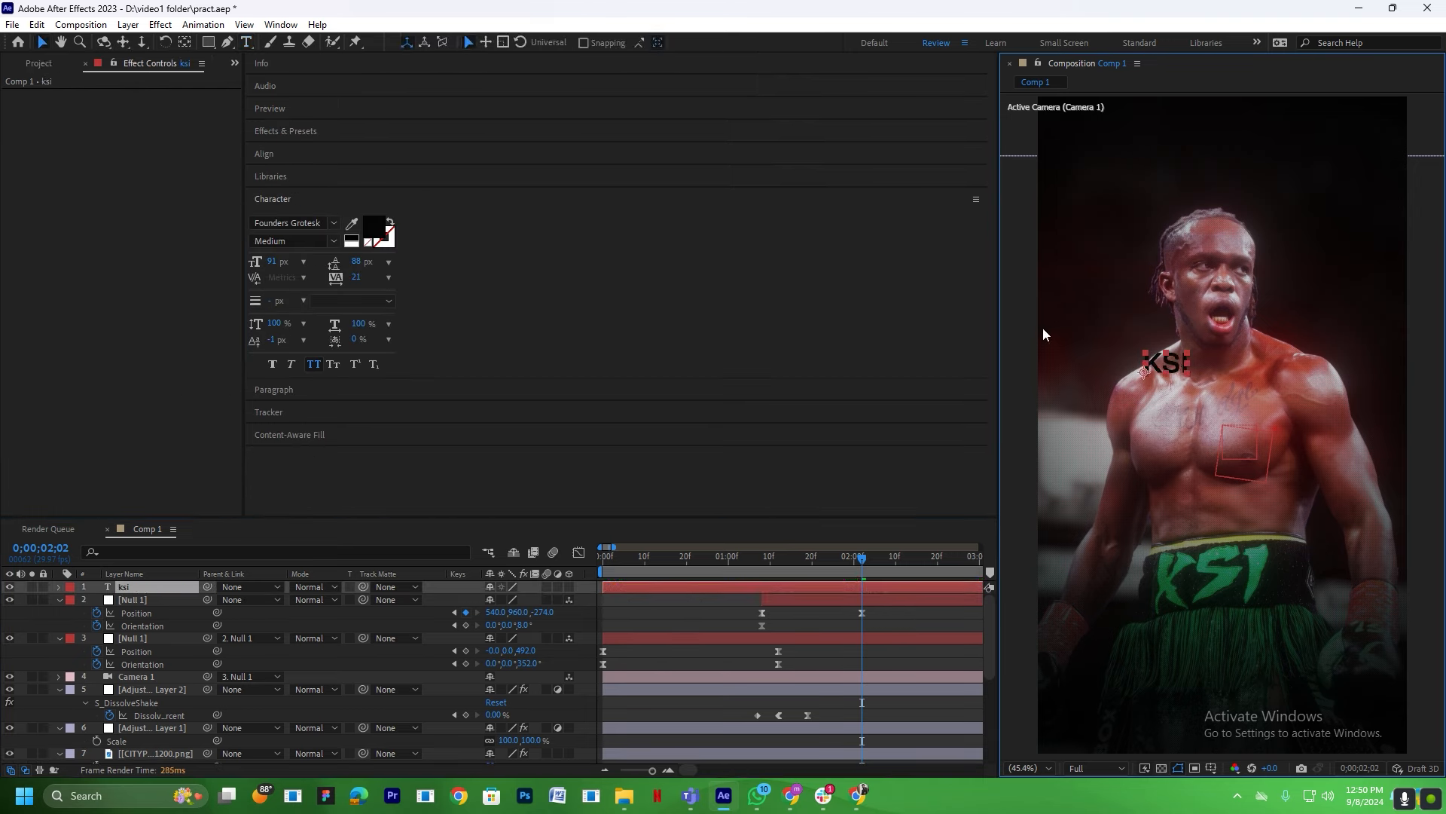
left_click(185, 41)
key("s")
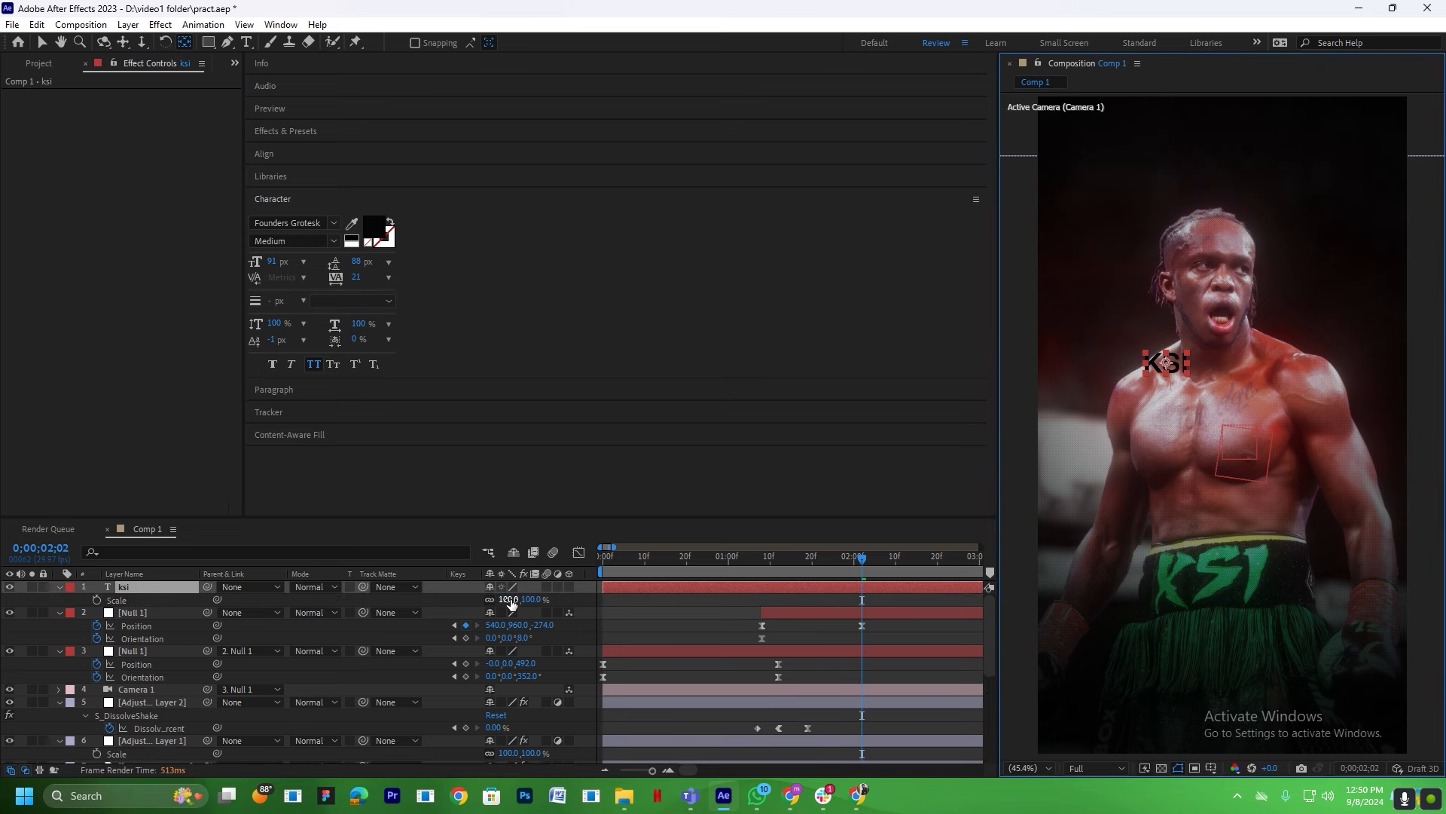
left_click(378, 228)
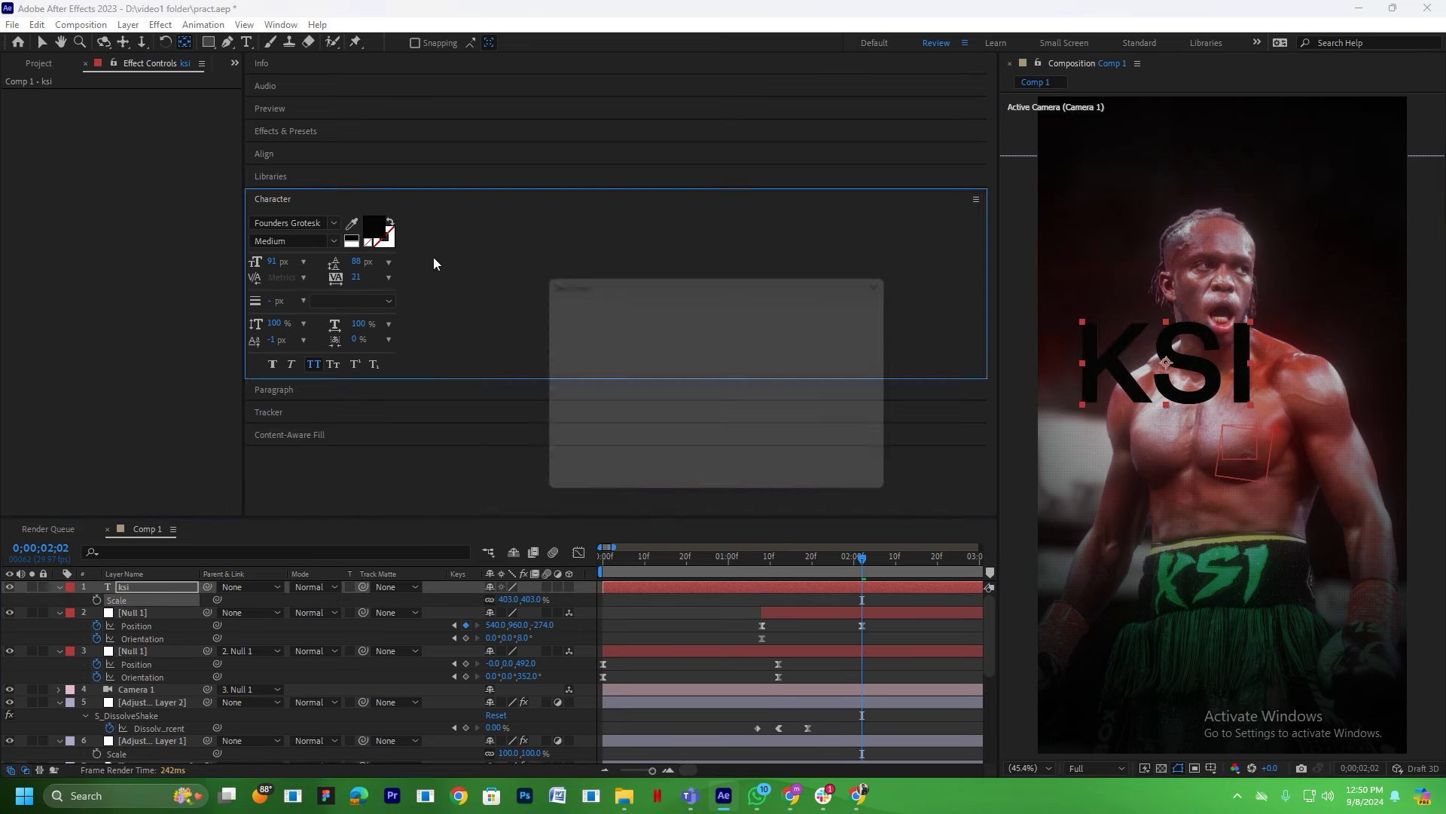
left_click_drag(588, 339, 339, 210)
left_click(871, 304)
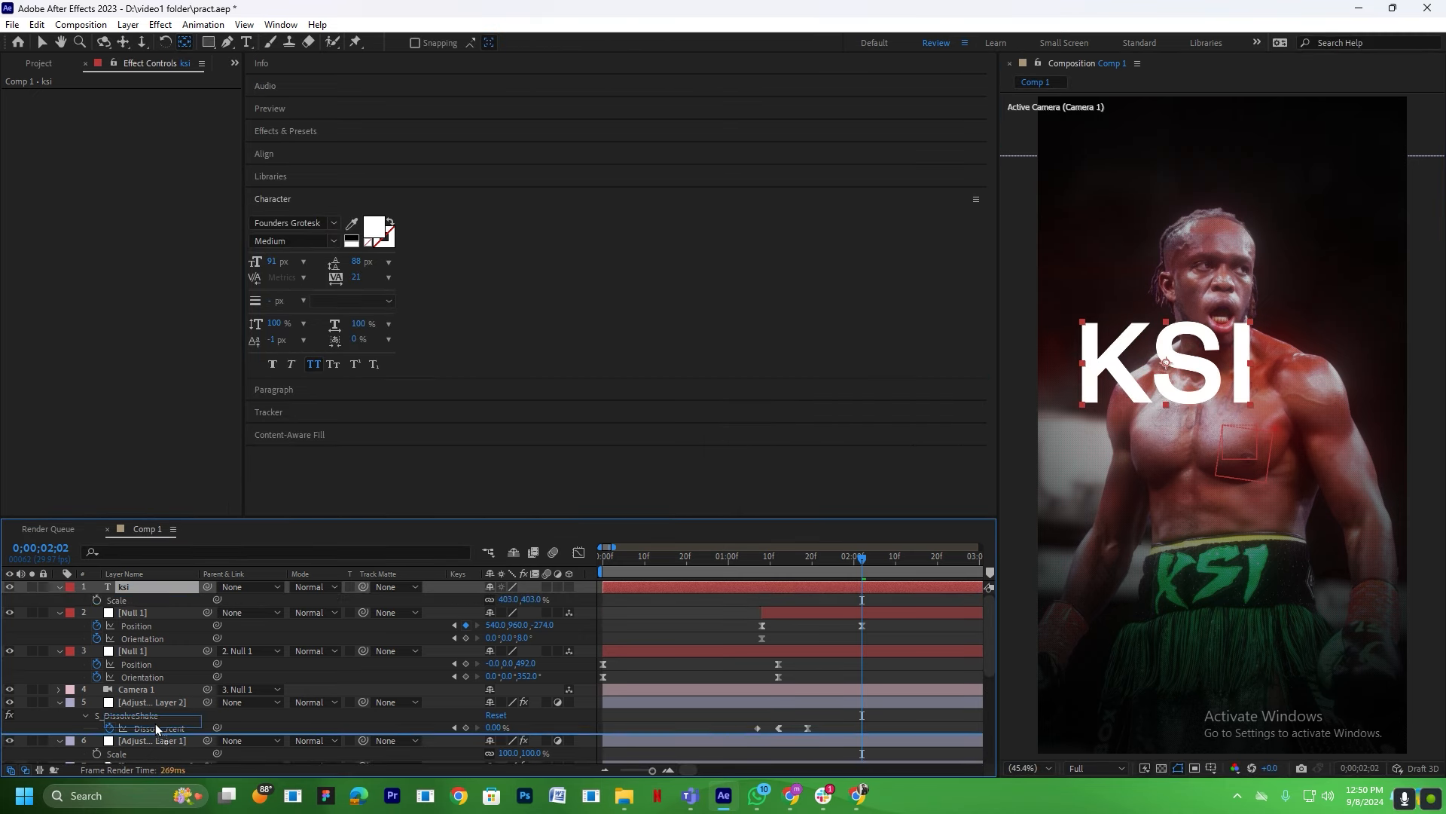
Reorder the ksi text layer so it sits directly beneath ksi.png and above ksi bg.png.
scroll(158, 716, "down", 10)
left_click_drag(159, 653, 157, 634)
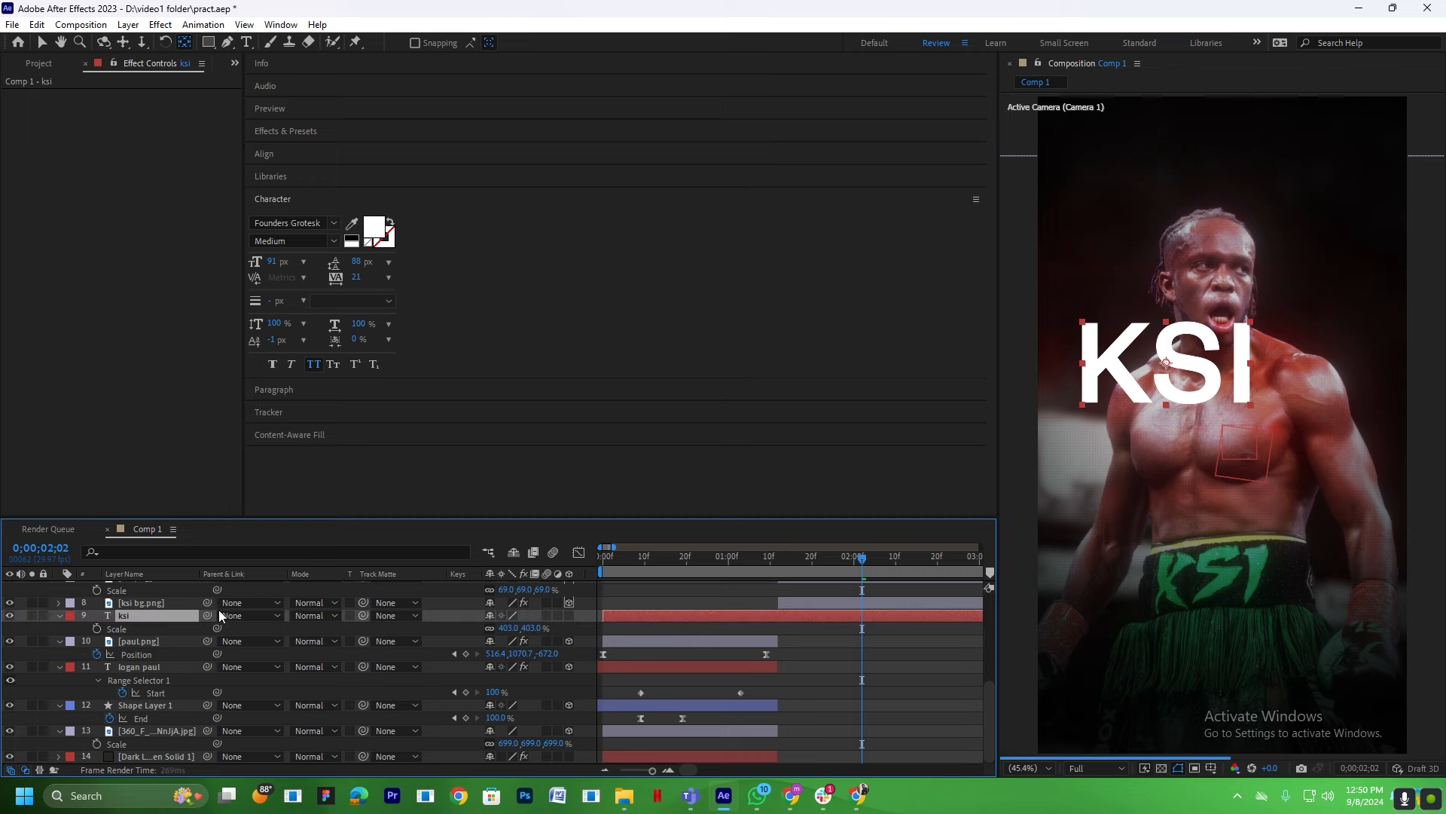
left_click_drag(507, 630, 543, 628)
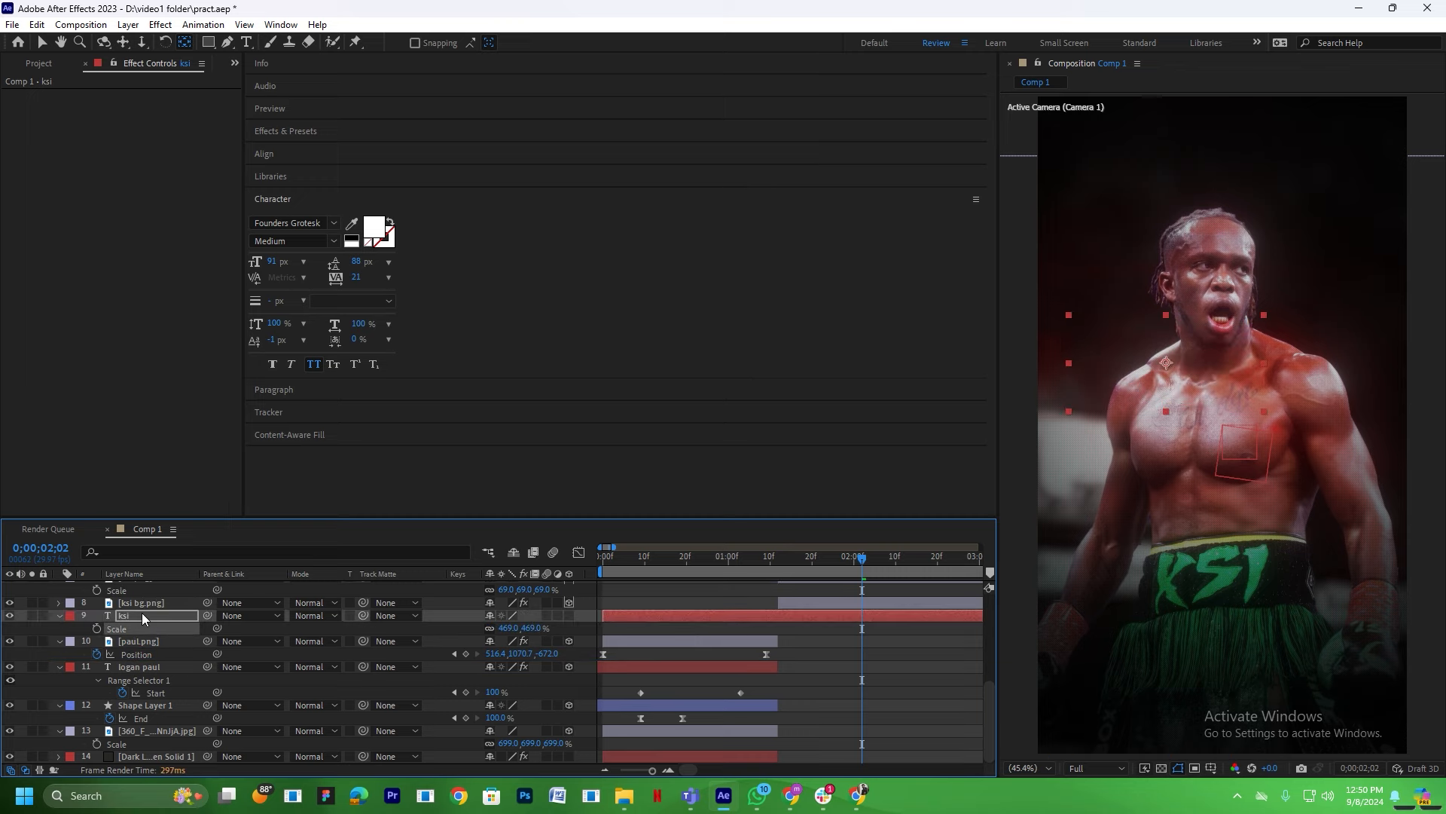
left_click_drag(142, 613, 139, 597)
Position the KSI text centrally behind the boxer's head and enlarge it to 529%.
left_click_drag(518, 616, 543, 615)
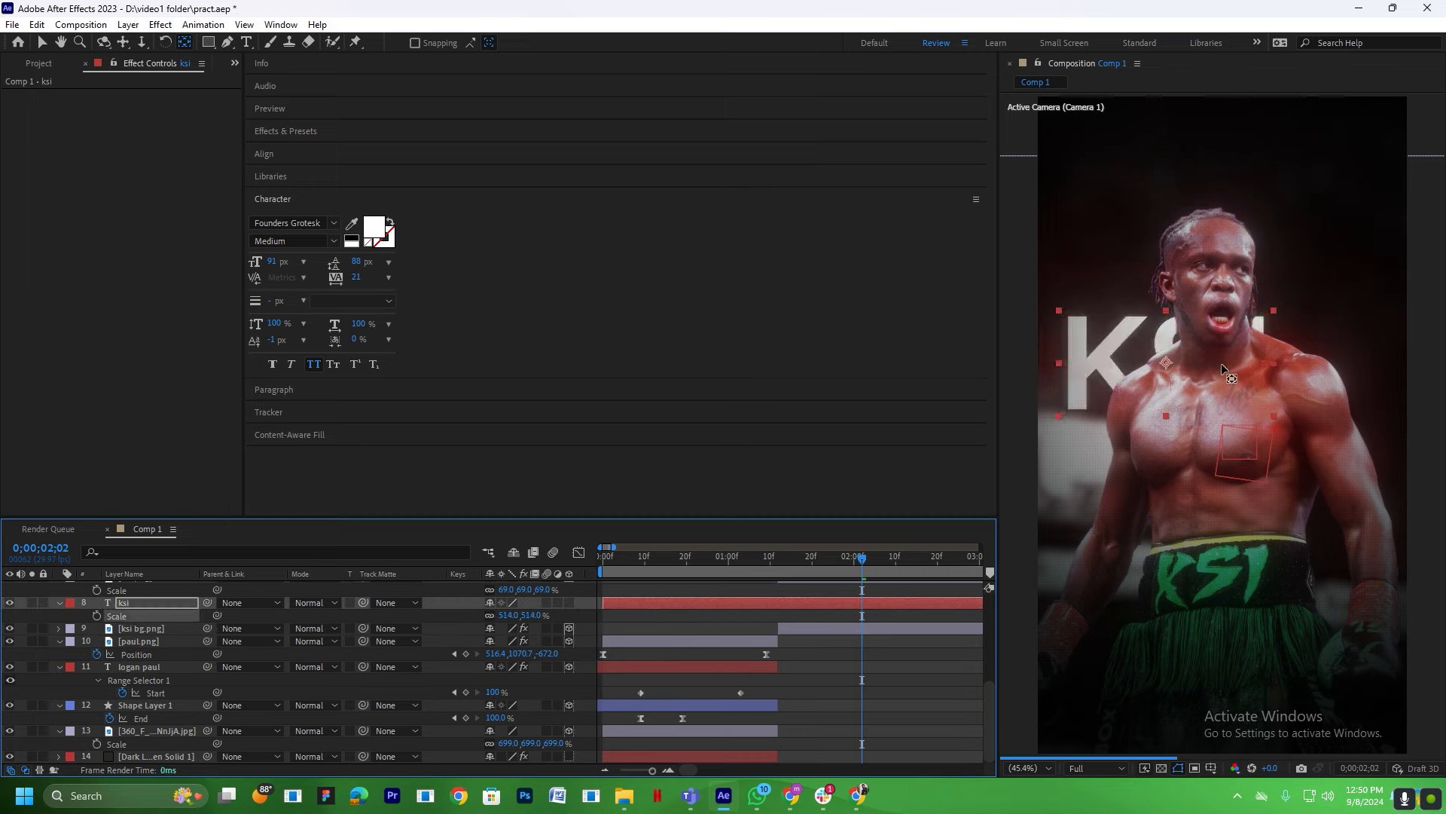
left_click_drag(1222, 363, 1196, 236)
left_click_drag(509, 616, 527, 615)
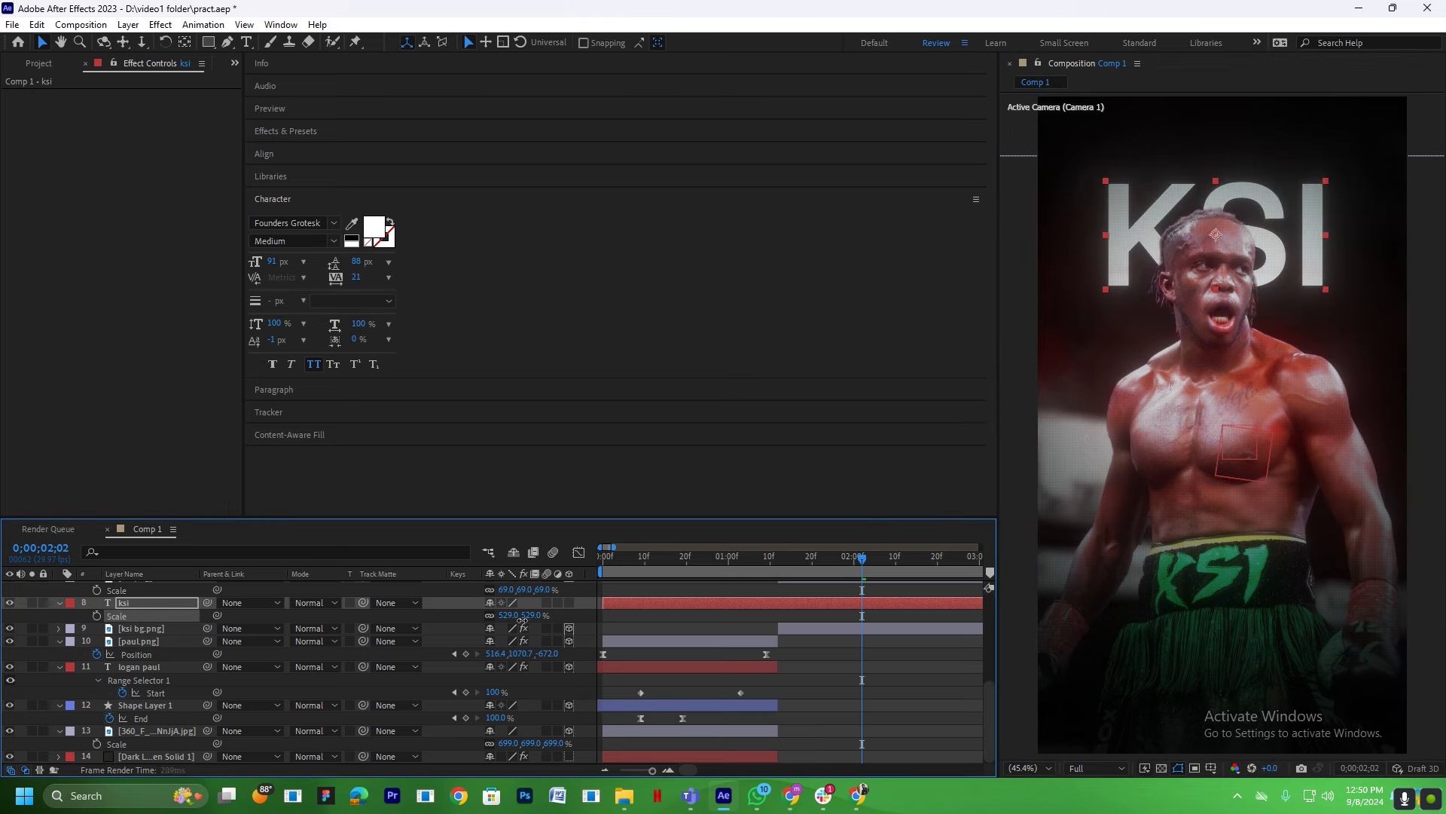
Make the KSI text a 3D layer and lower it so it overlaps behind the boxer's head.
left_click(568, 603)
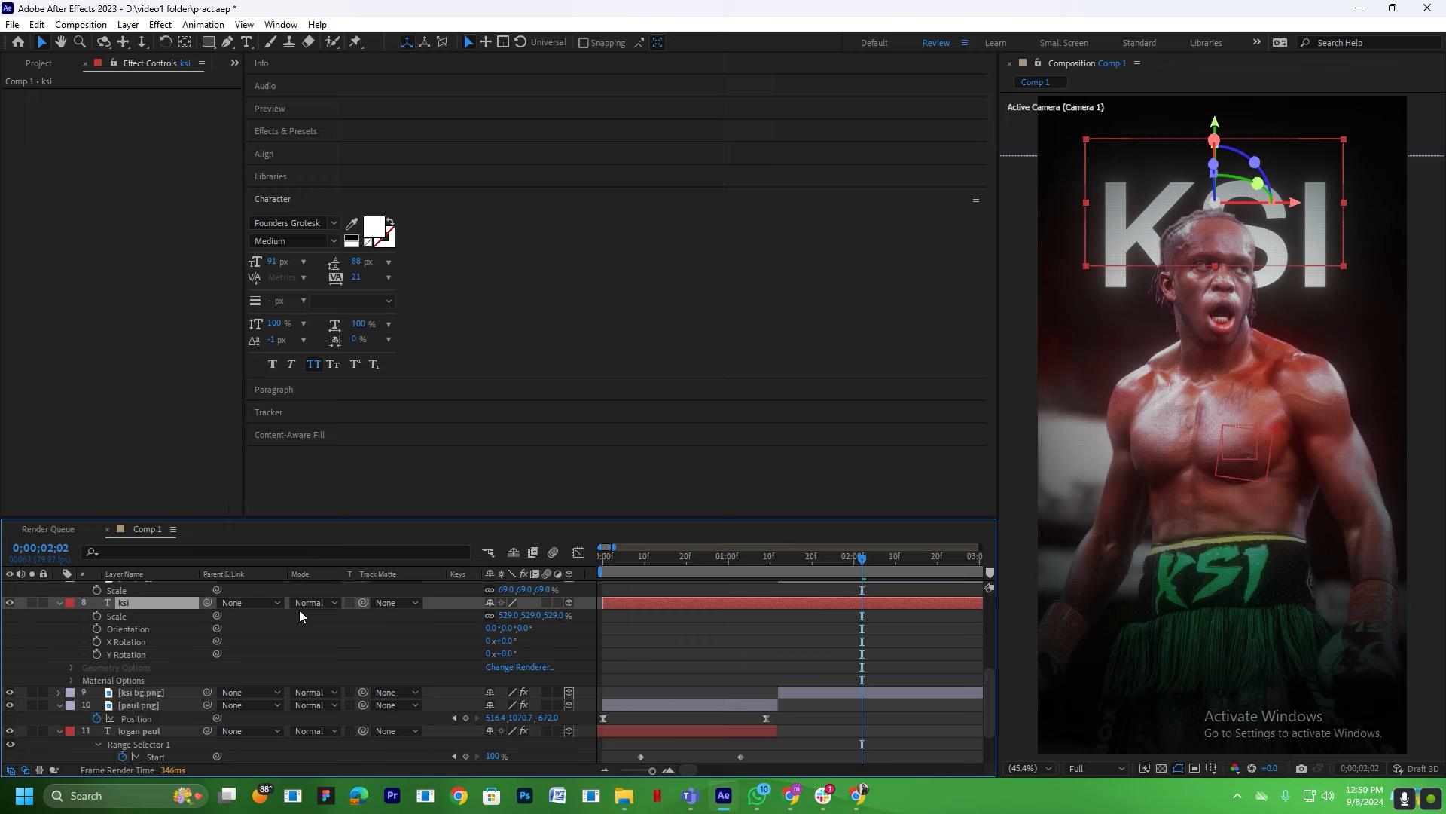
key("y")
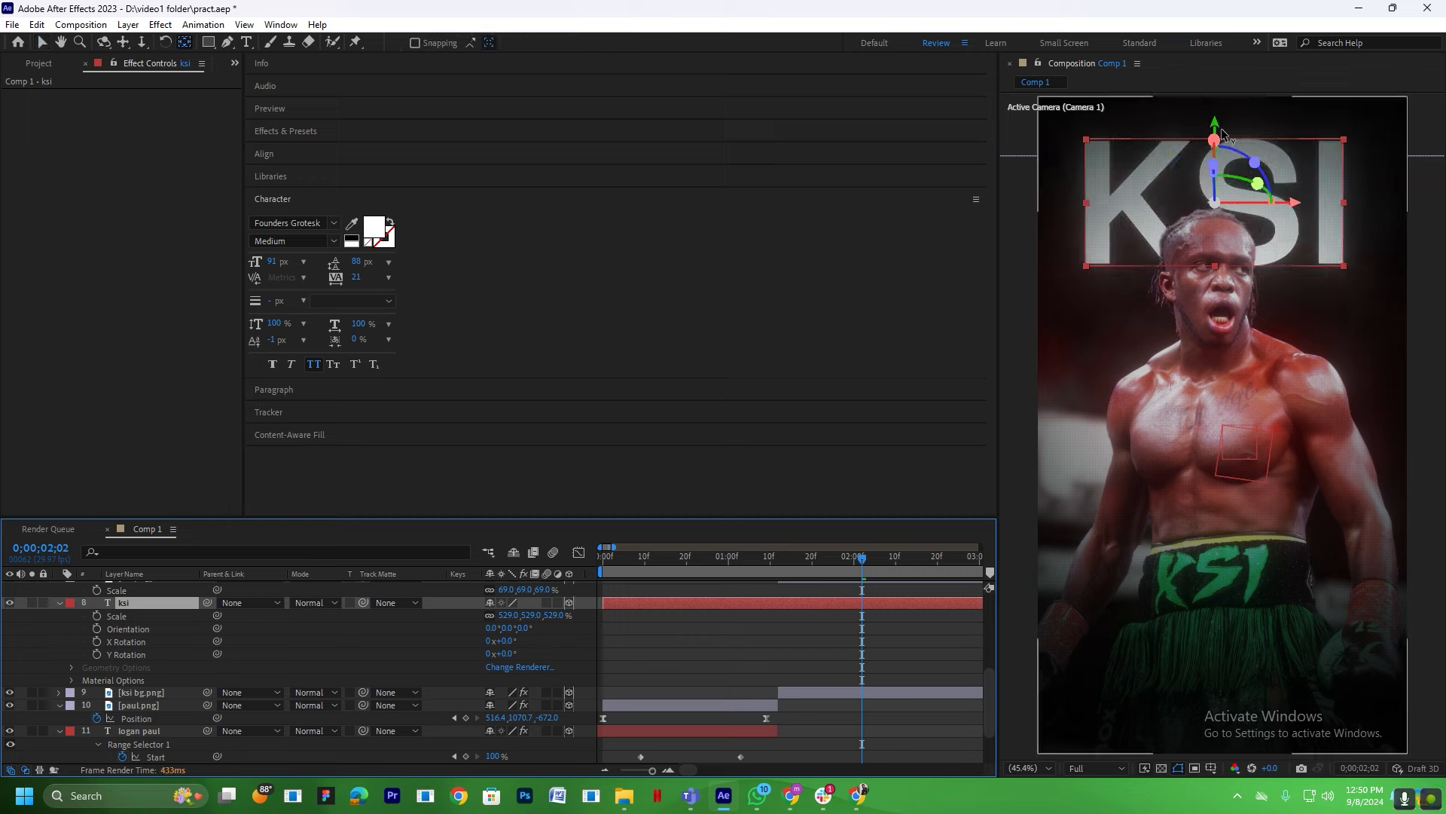
left_click_drag(1215, 128, 1216, 189)
Reduce the KSI text's scale to 466% and nudge it up slightly.
key("s")
key("s")
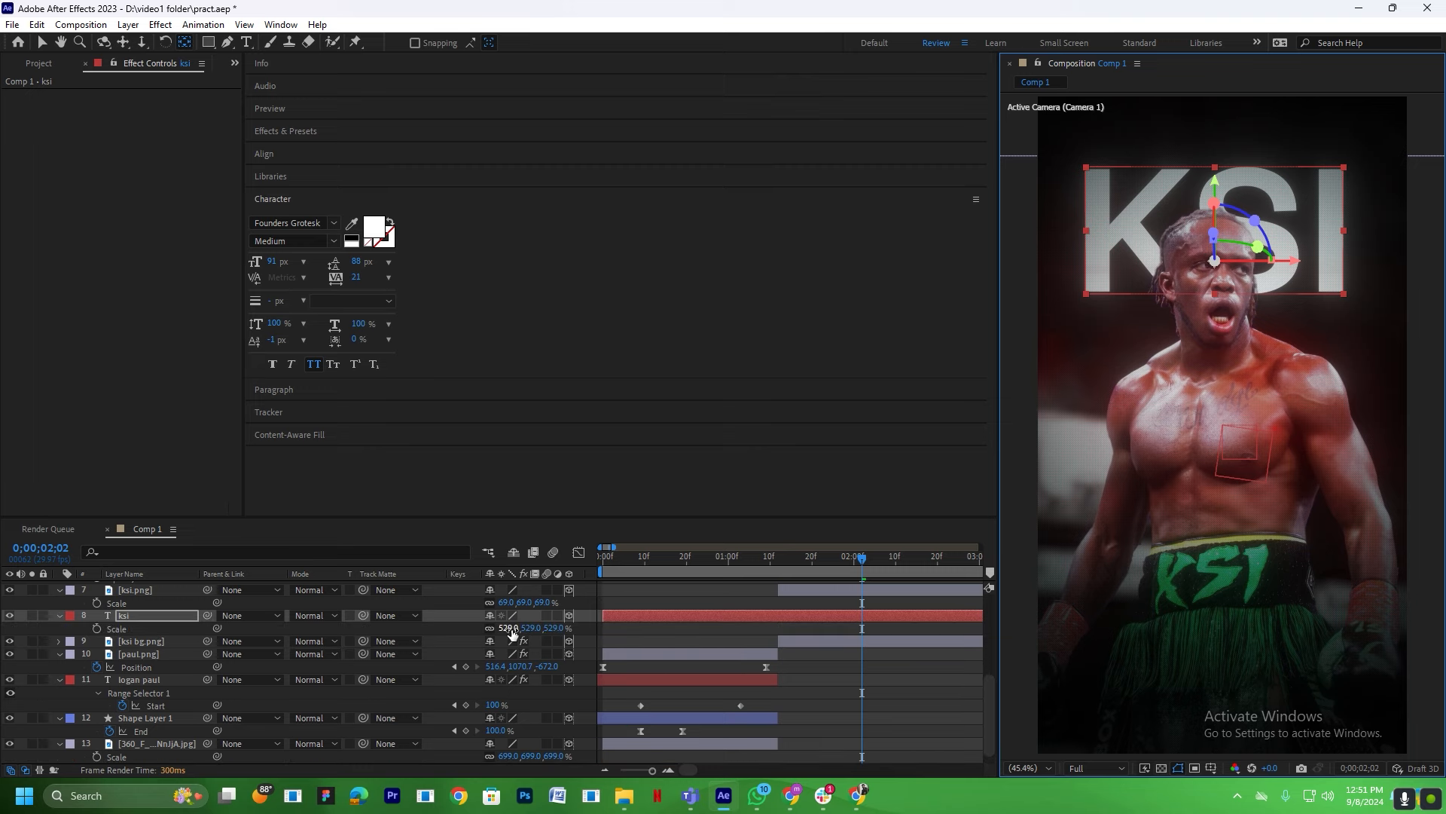
left_click_drag(510, 628, 475, 634)
key("v")
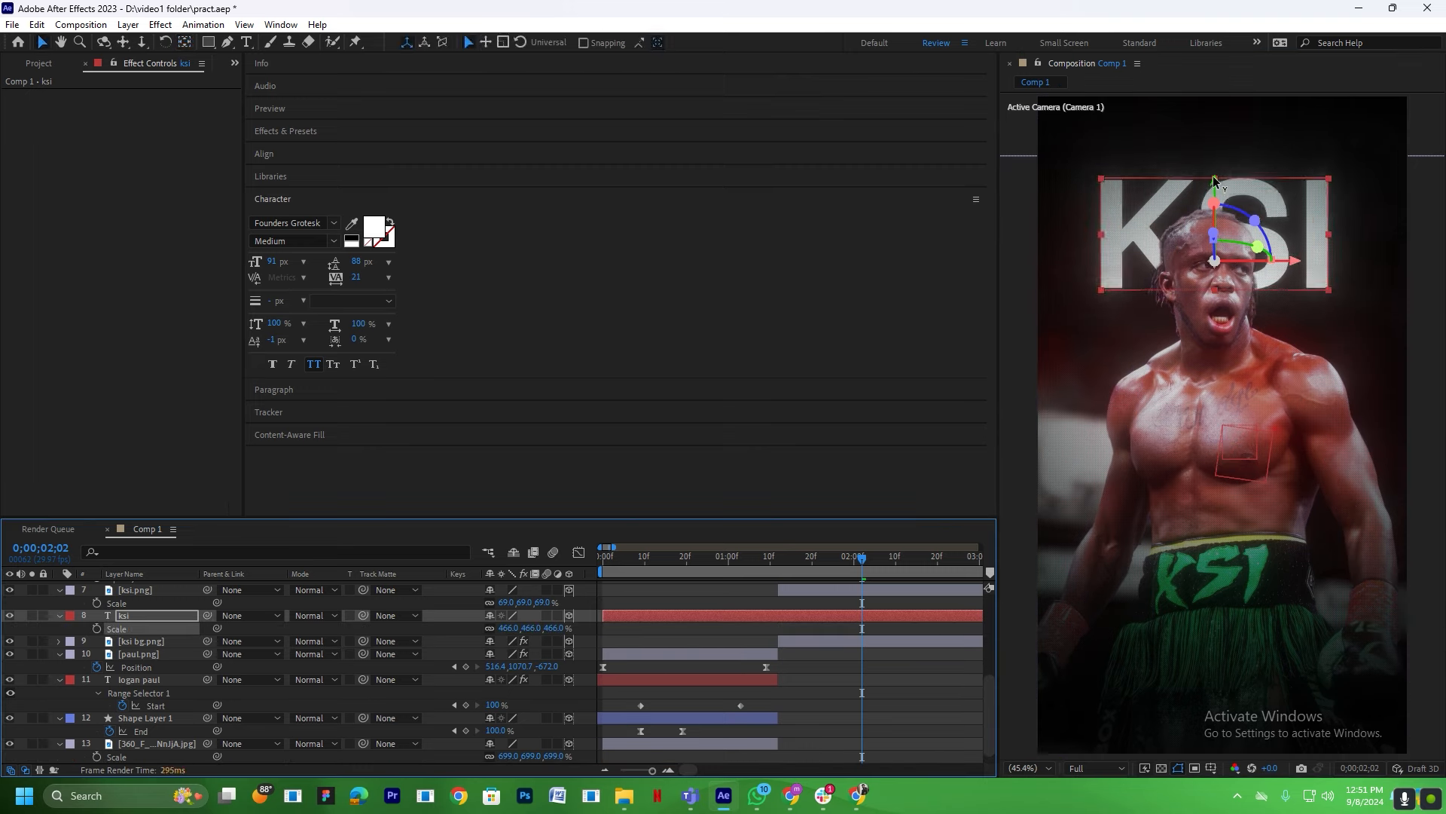
left_click_drag(1215, 184, 1214, 176)
Apply the Fade Up Lines preset to the KSI text and shift the layer earlier so its fade starts just after the second shot begins.
scroll(842, 657, "up", 1)
key("ctrl+space")
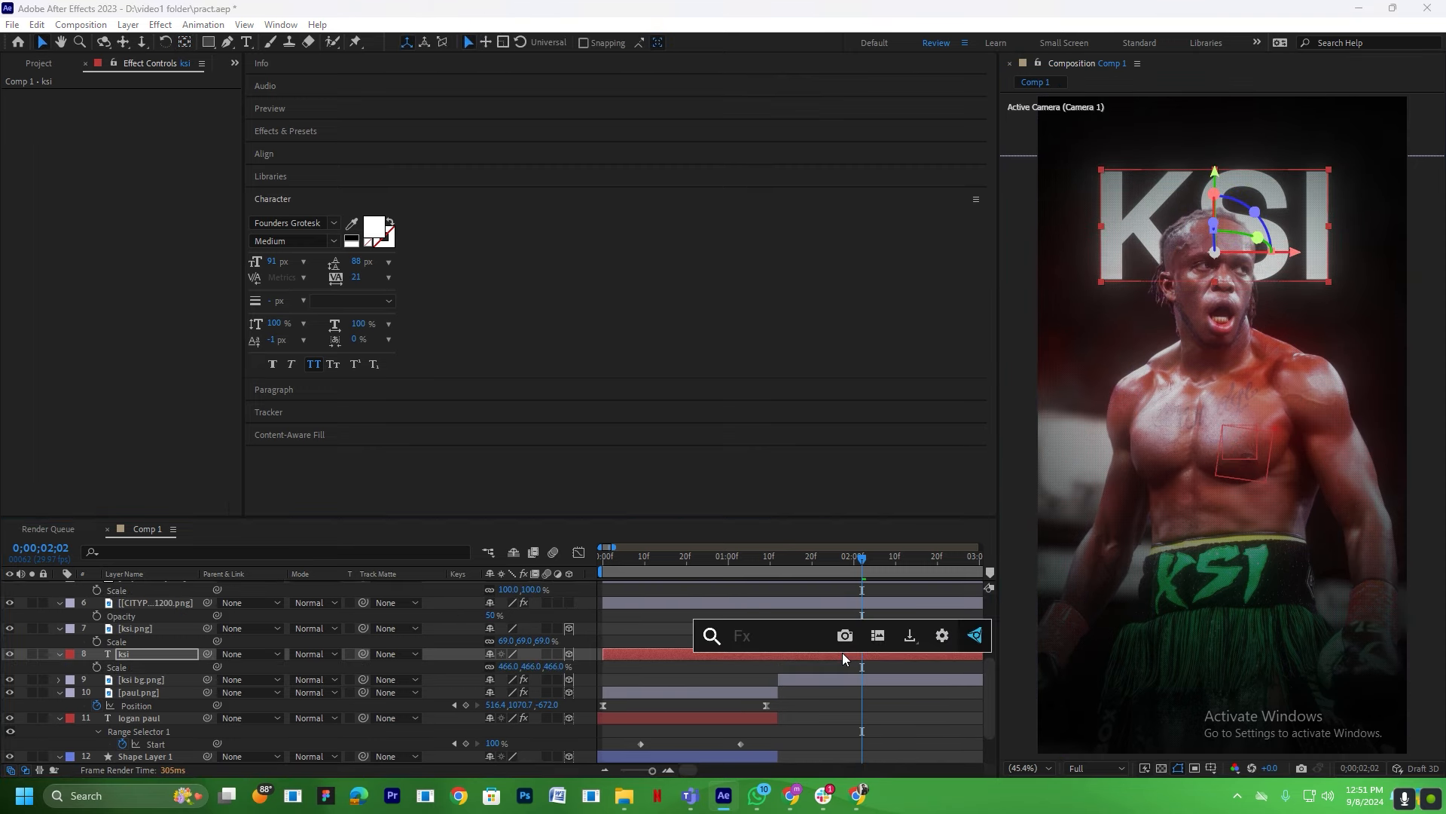
type("fade up")
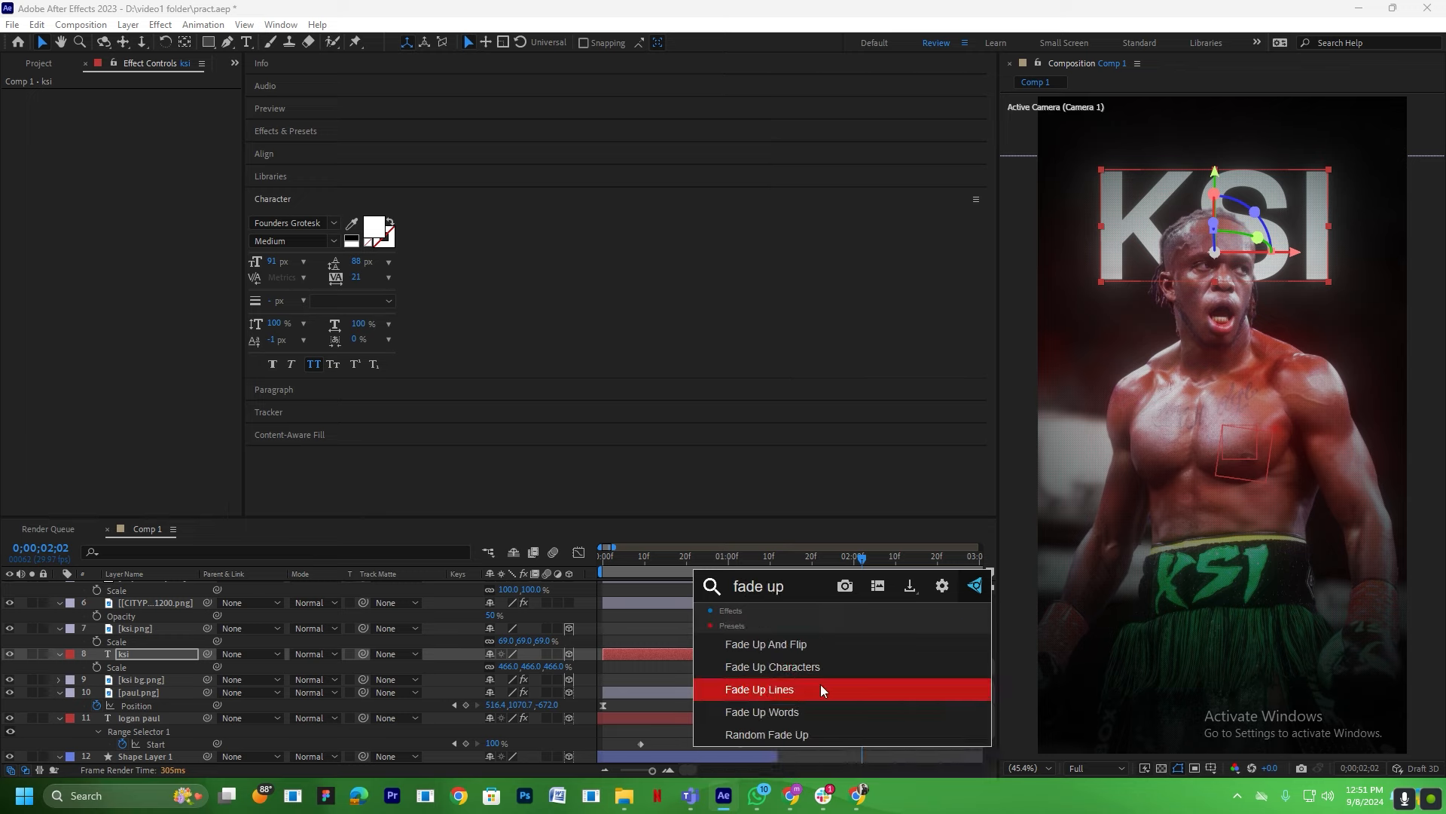
left_click(820, 684)
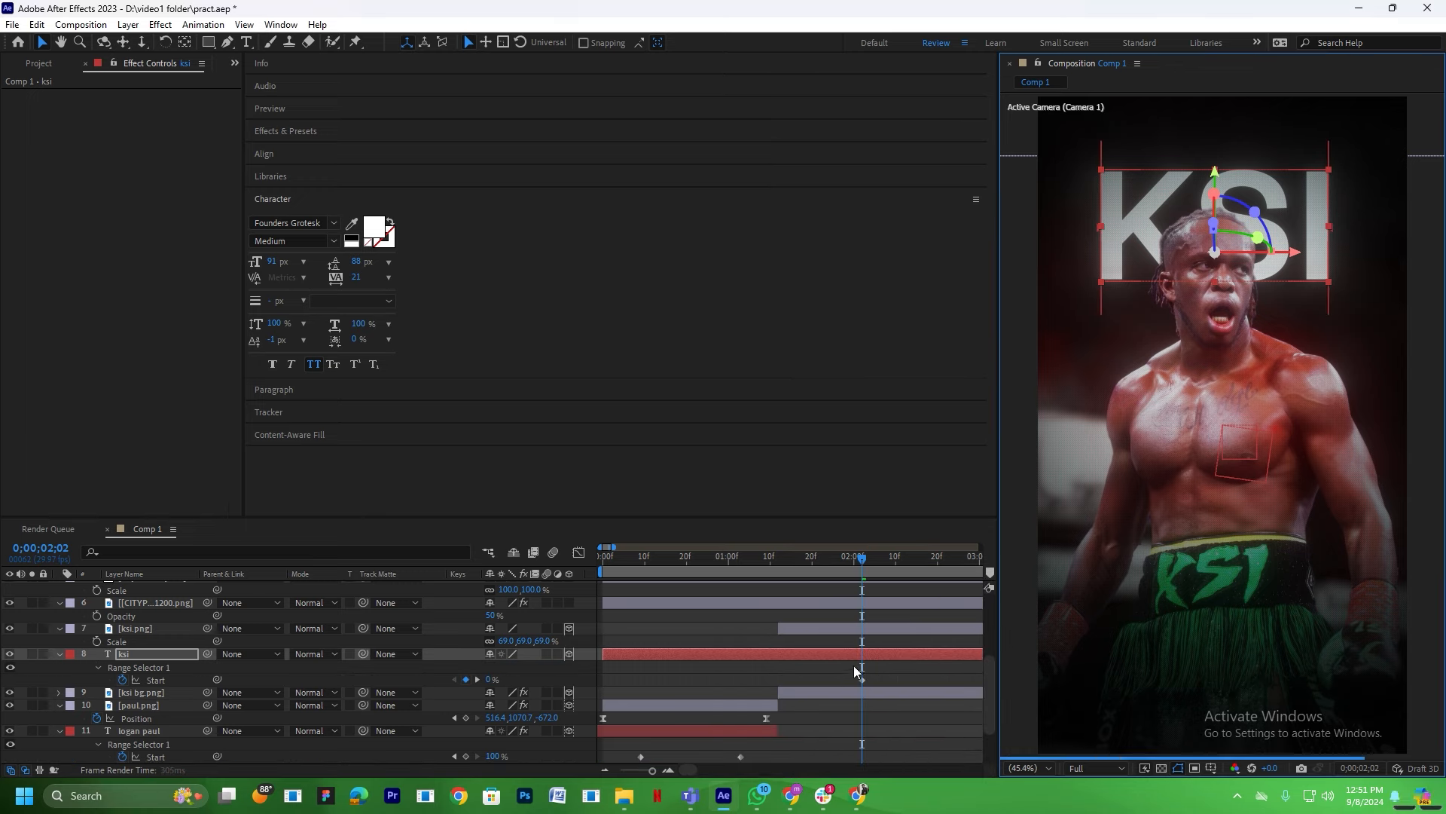
left_click_drag(834, 654, 772, 662)
left_click(770, 668)
Preview the composition from the first frame to check the KSI text's fade-in after the shake transition.
left_click_drag(772, 559, 349, 571)
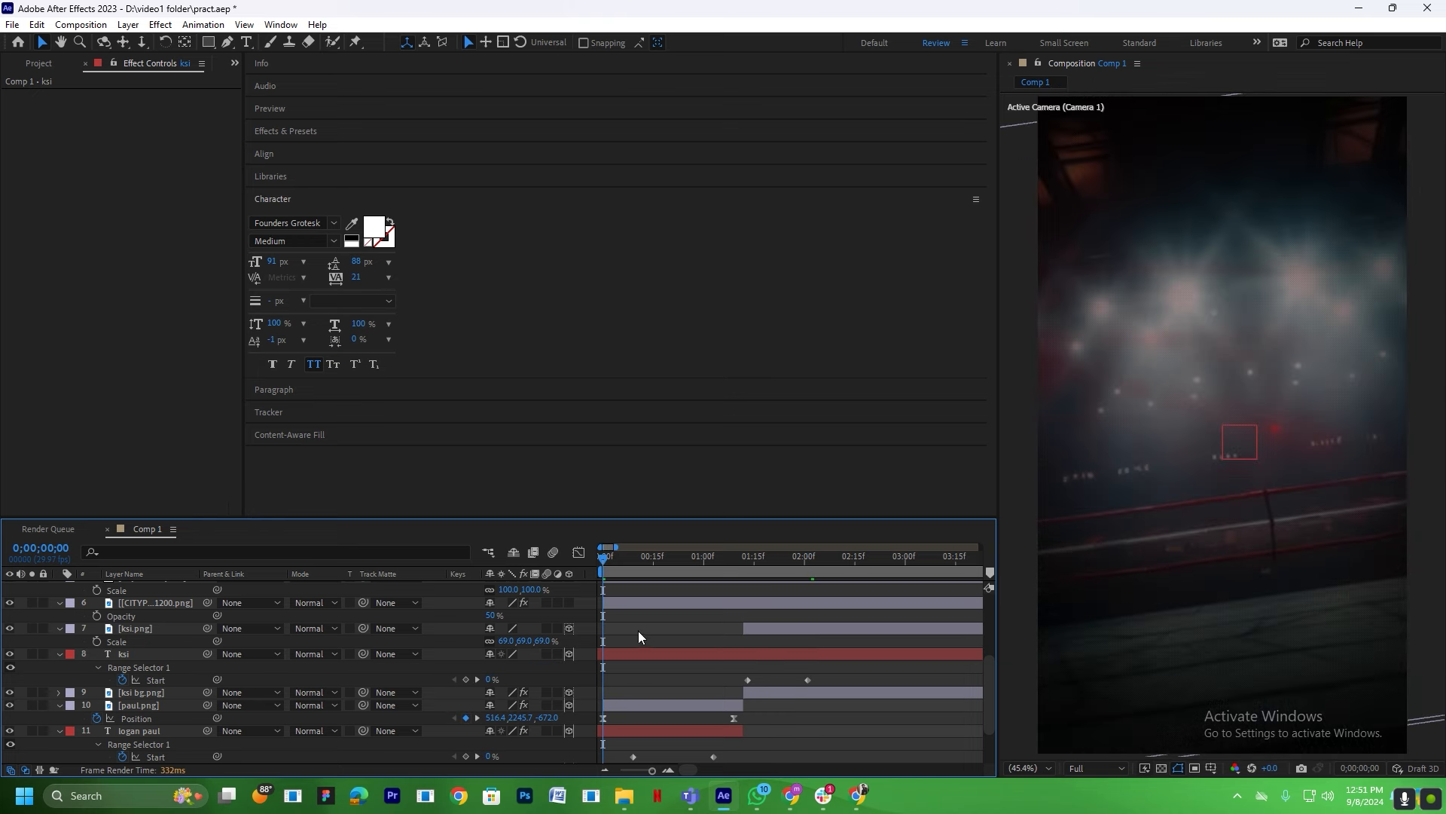
left_click(1180, 569)
scroll(658, 679, "up", 3)
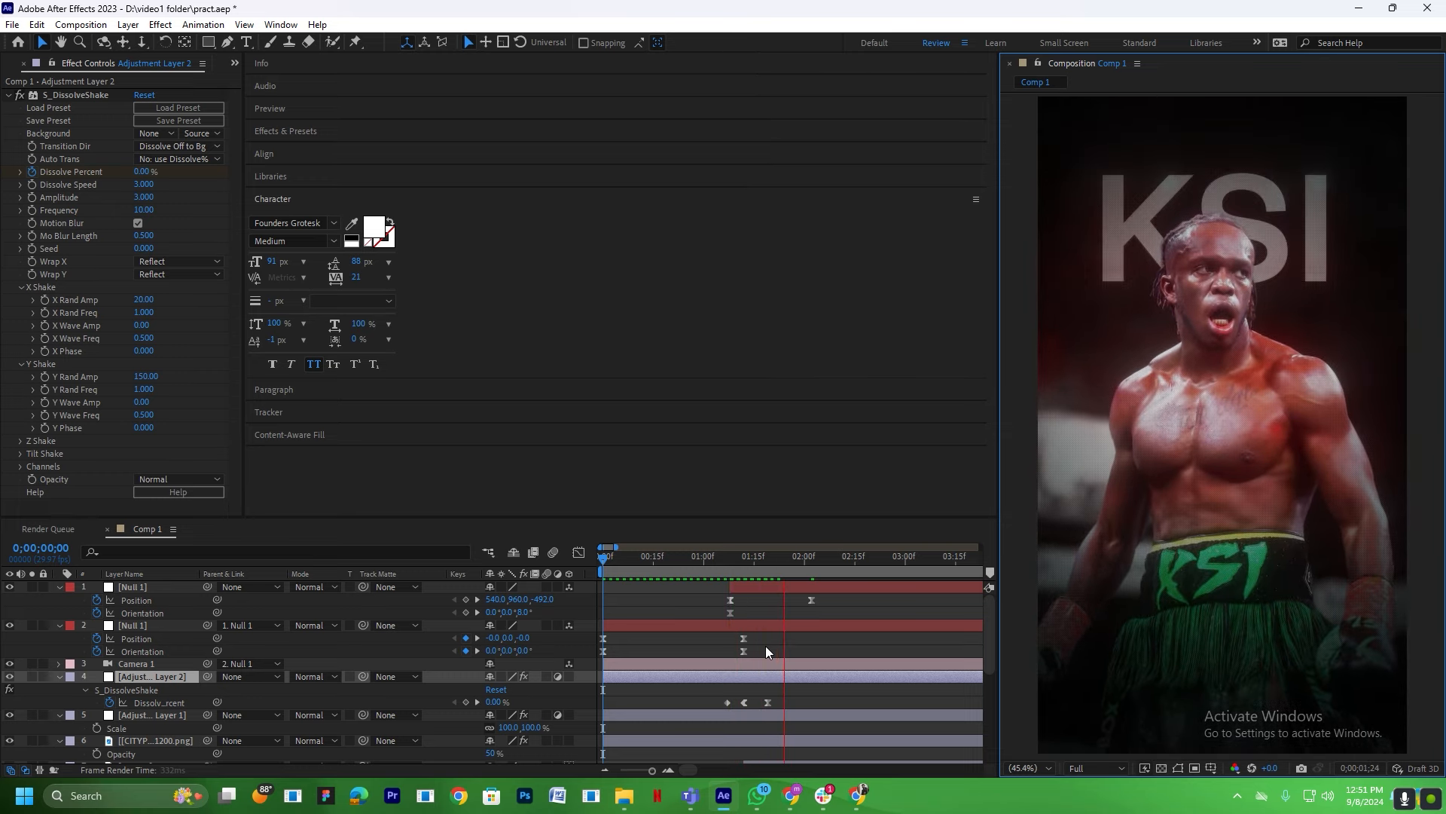
key("space")
left_click(760, 574)
key("Home")
key("space")
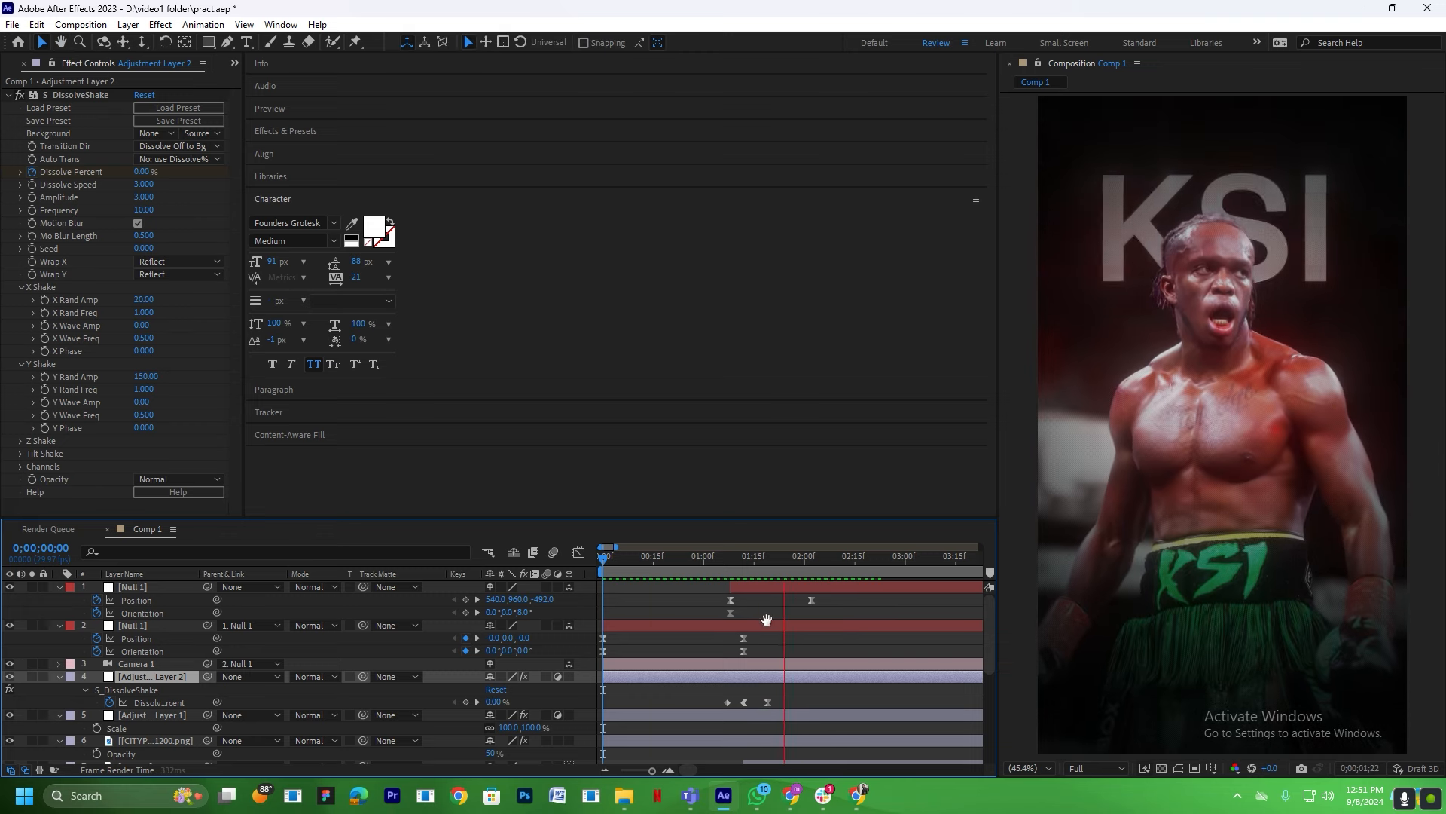
At 0;00;02;02, adjust the top null's Z position keyframe so the camera pushes in closer on KSI.
key("space")
key("space")
key("space")
left_click_drag(801, 562, 810, 574)
left_click(554, 613)
left_click_drag(554, 600, 659, 602)
left_click_drag(544, 600, 575, 608)
scroll(847, 713, "down", 2)
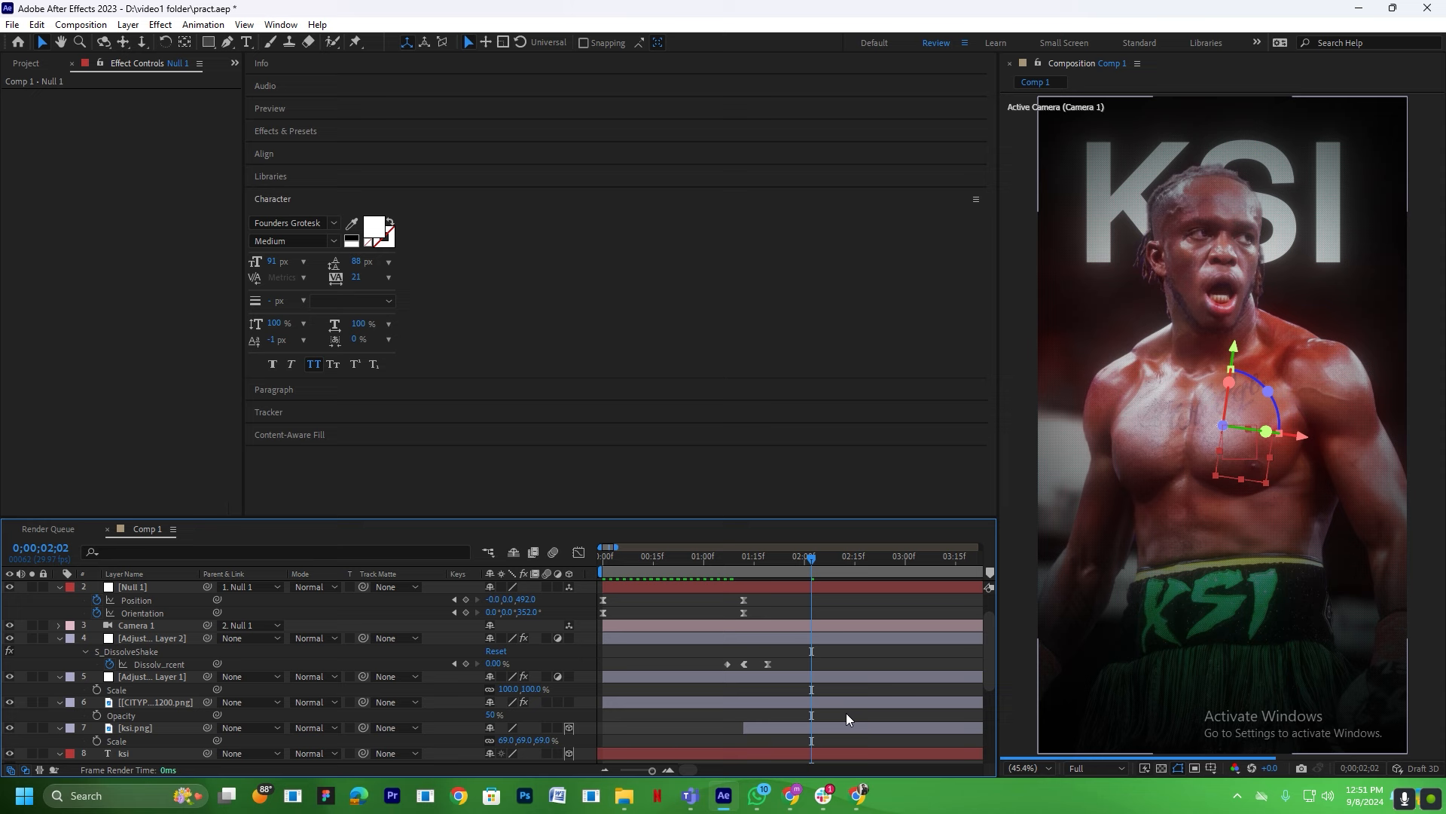
Reduce the ksi.png layer's scale to 53% and nudge the cutout slightly up in the frame.
left_click(147, 687)
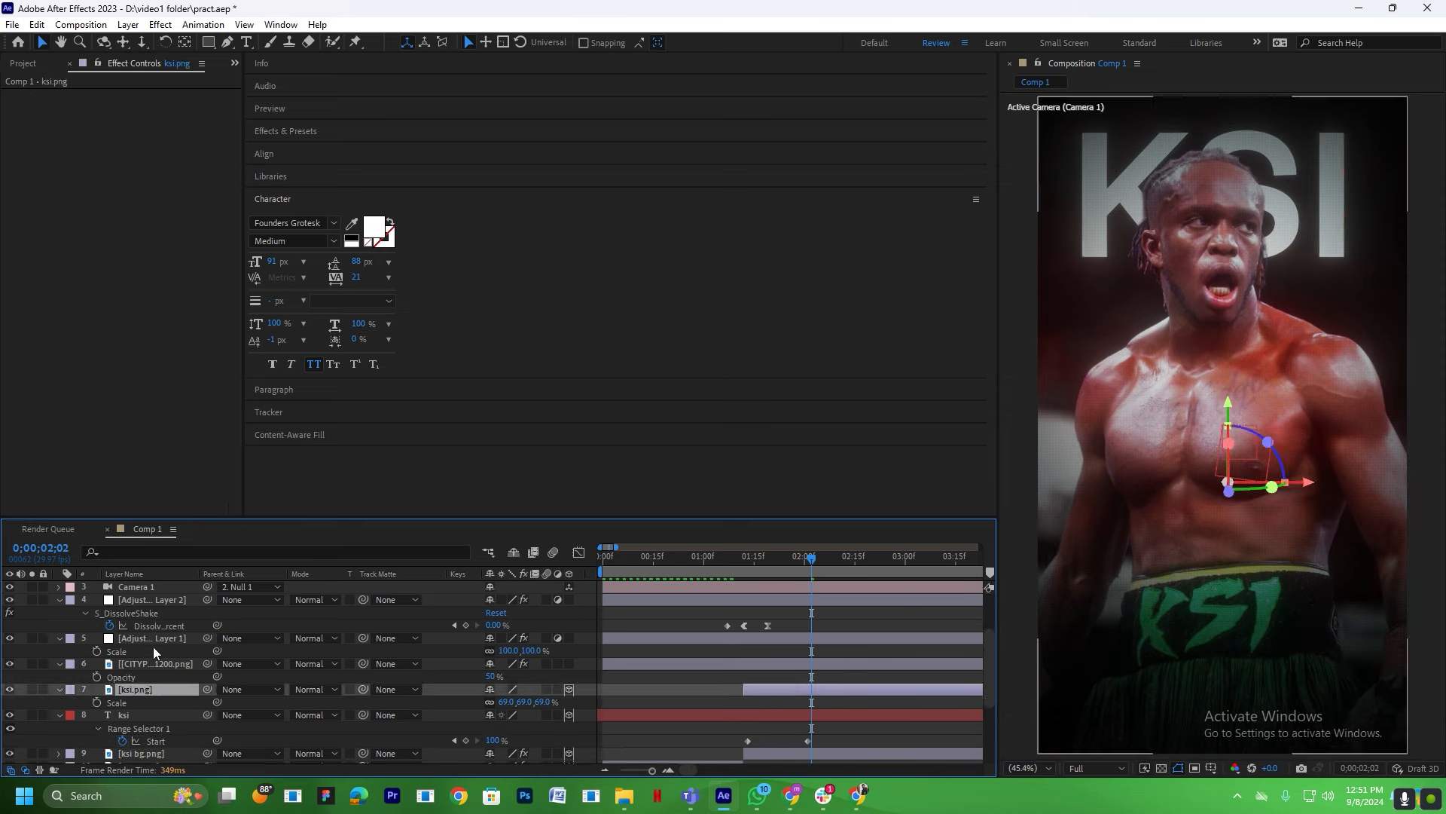
scroll(154, 670, "down", 1)
mouse_move(505, 662)
left_mouse_down()
mouse_move(489, 676)
mouse_move(517, 670)
left_mouse_up()
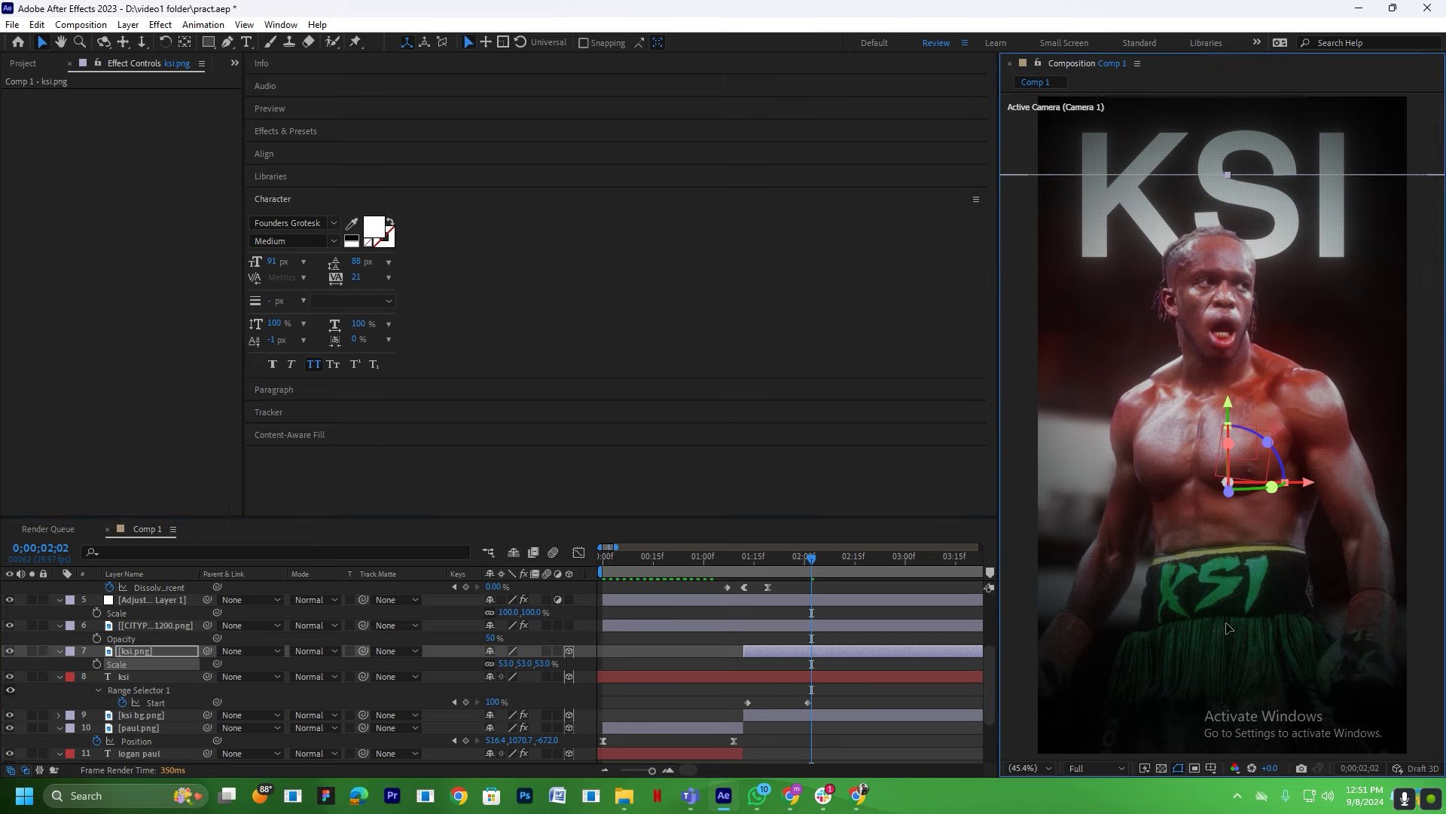
left_click(1229, 627)
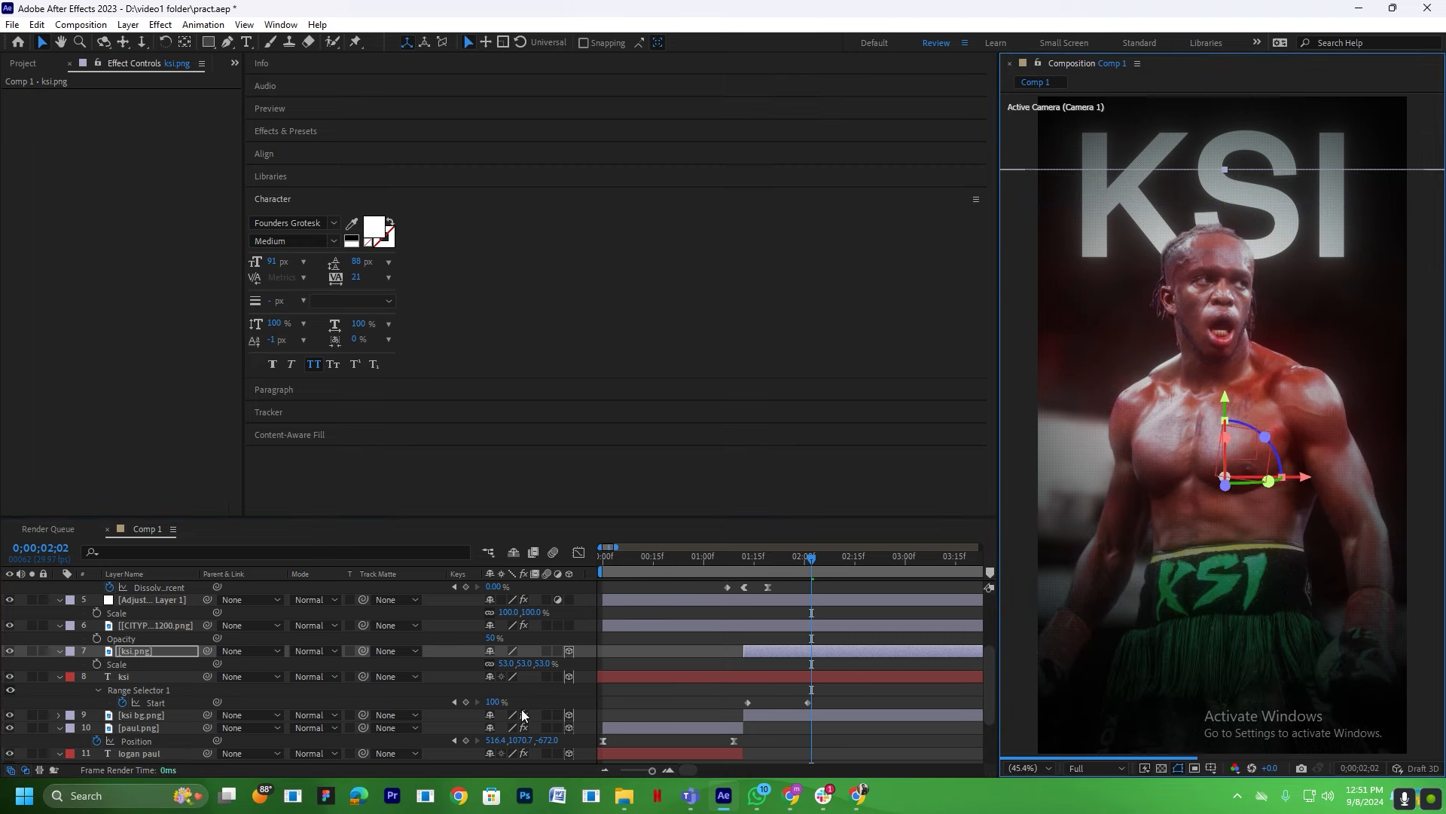
Reduce the KSI text's scale to 399% and lower it slightly behind the boxer's head.
left_click(137, 682)
key("s")
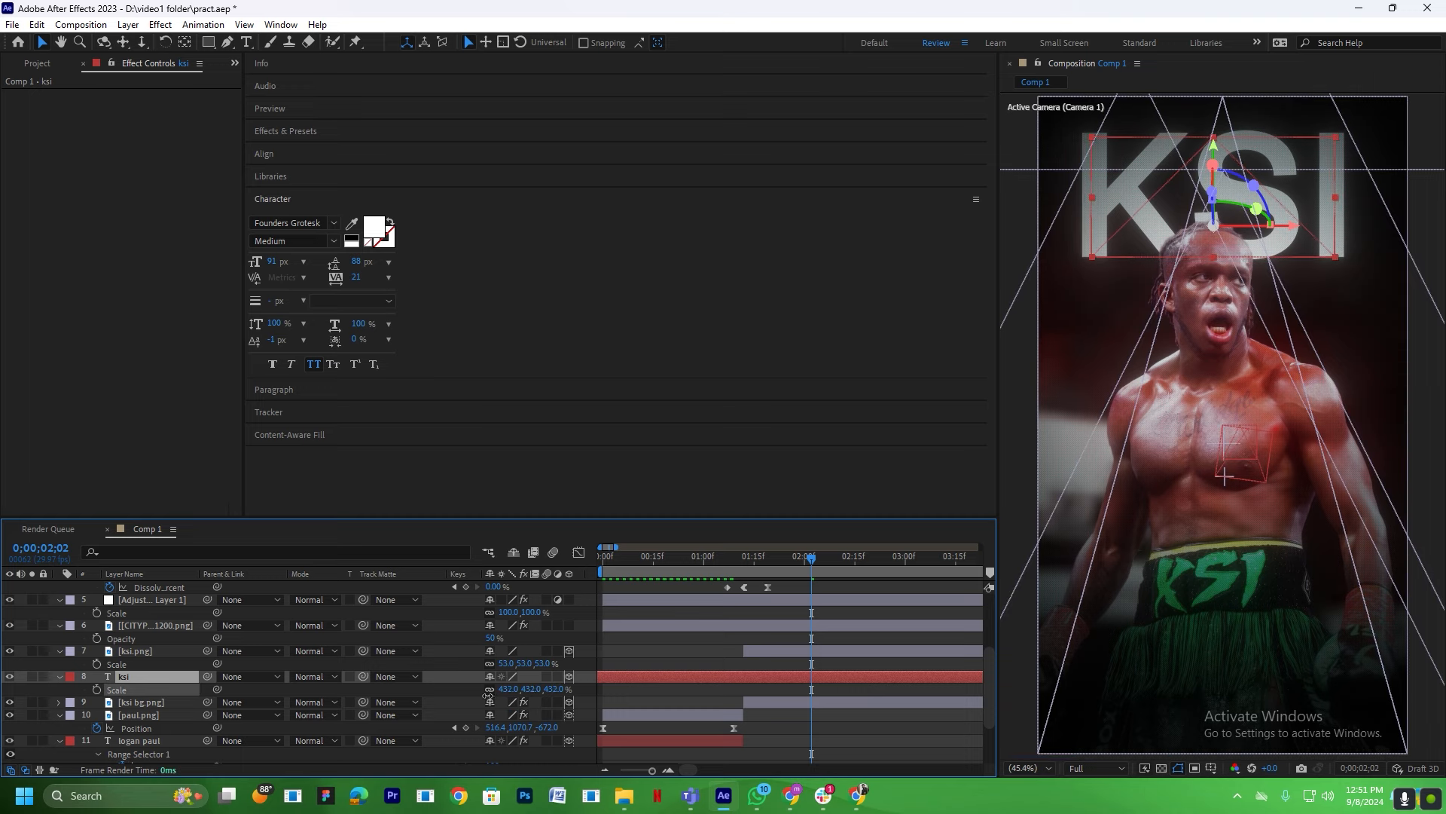
left_click_drag(488, 691, 464, 691)
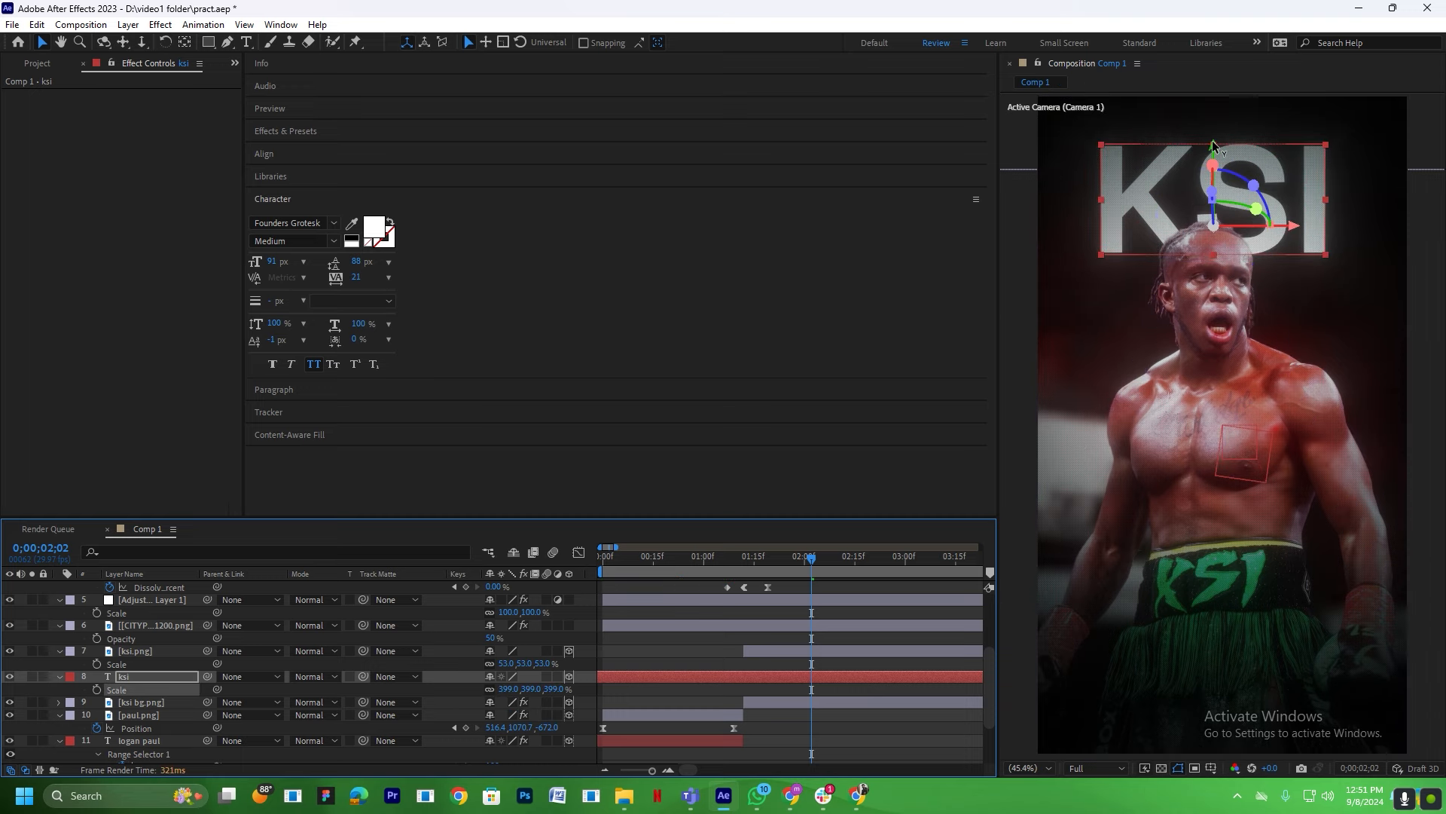
left_click_drag(1213, 145, 1213, 158)
Move the top null's last position keyframe later, to about 0;00;02;12, and preview the slower push-in from the start.
left_click_drag(697, 563, 568, 586)
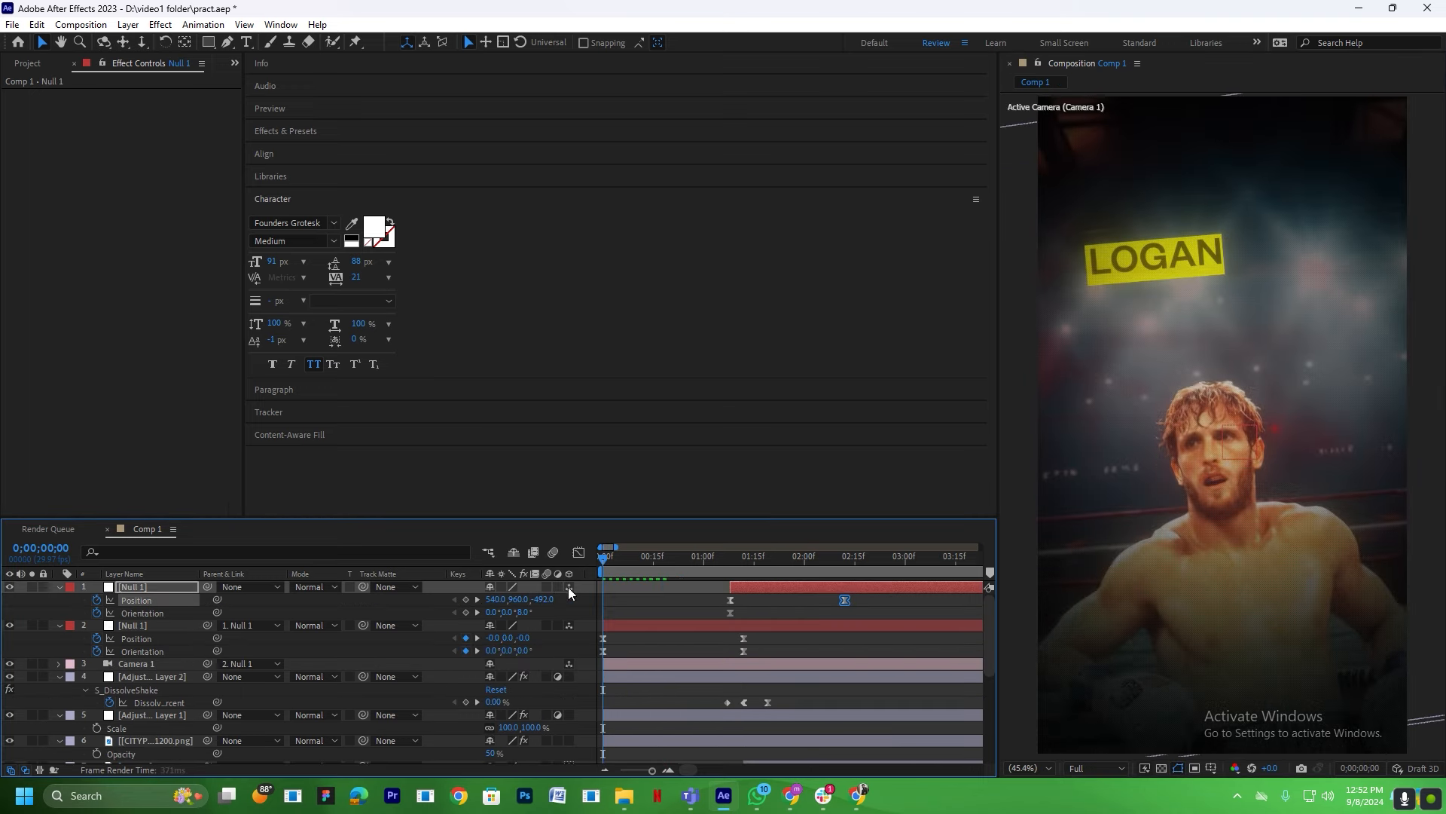
left_click(634, 608)
key("space")
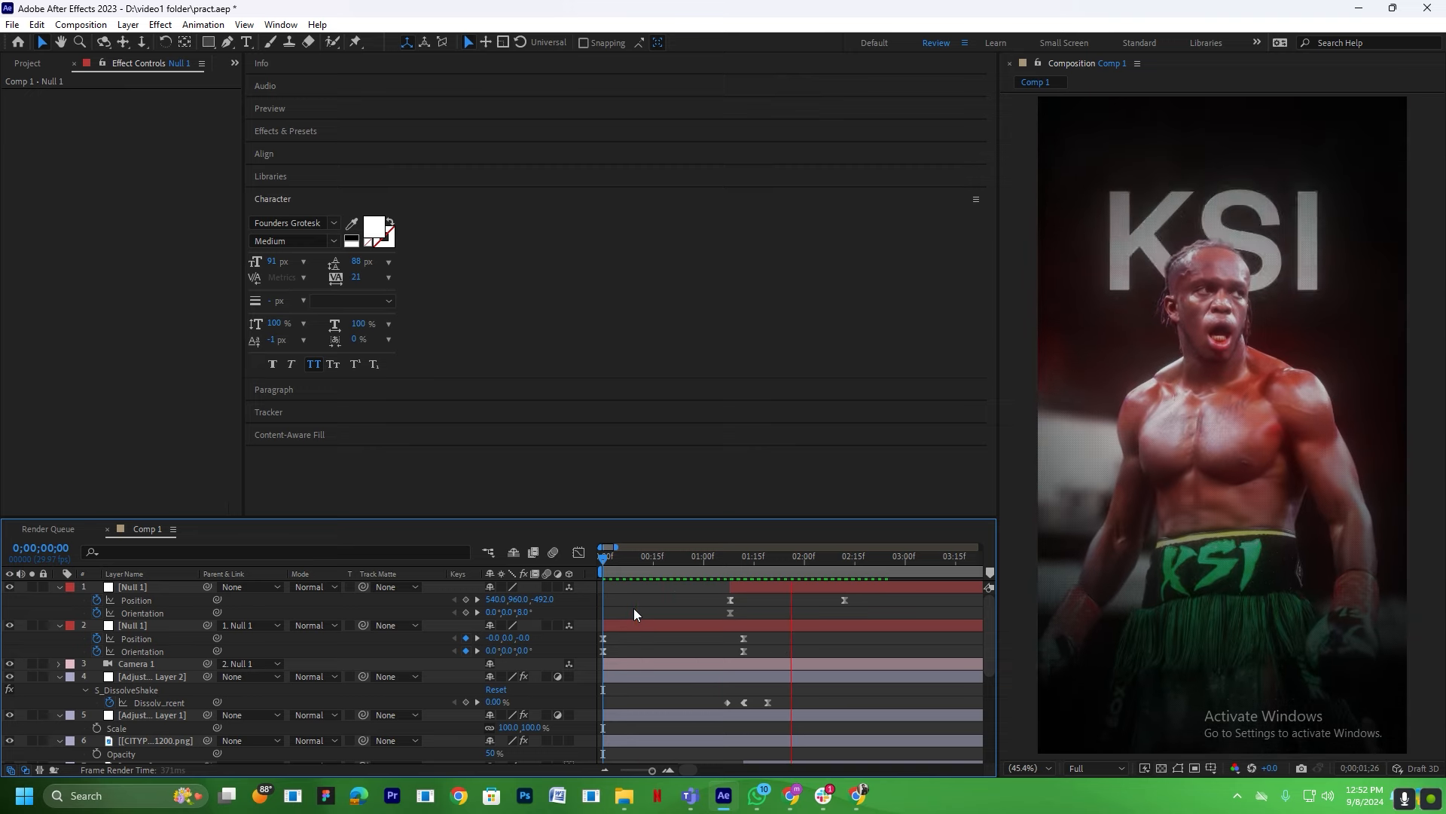
key("space")
left_click_drag(771, 560, 612, 564)
scroll(746, 678, "up", 1)
key("space")
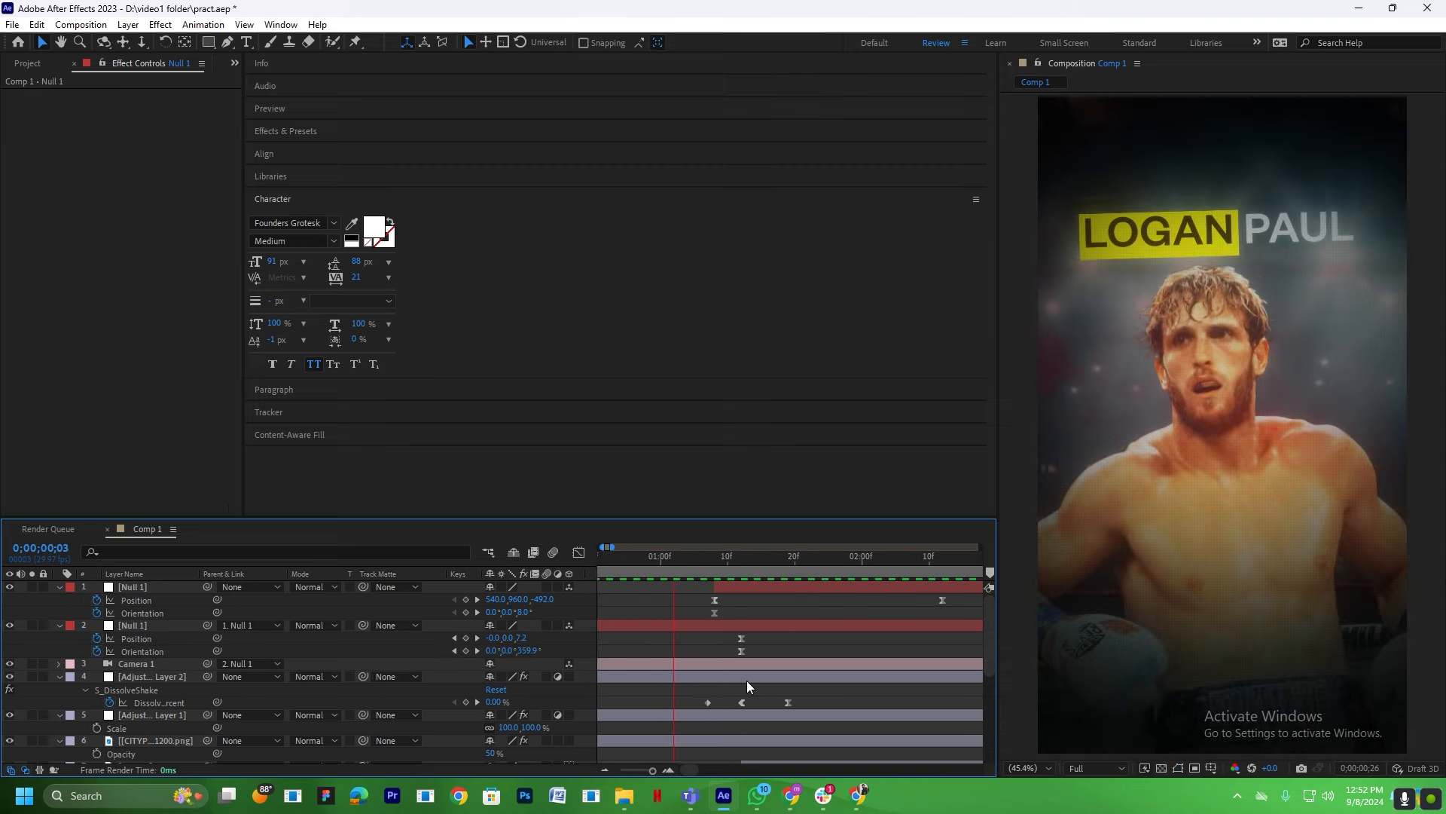
key("space")
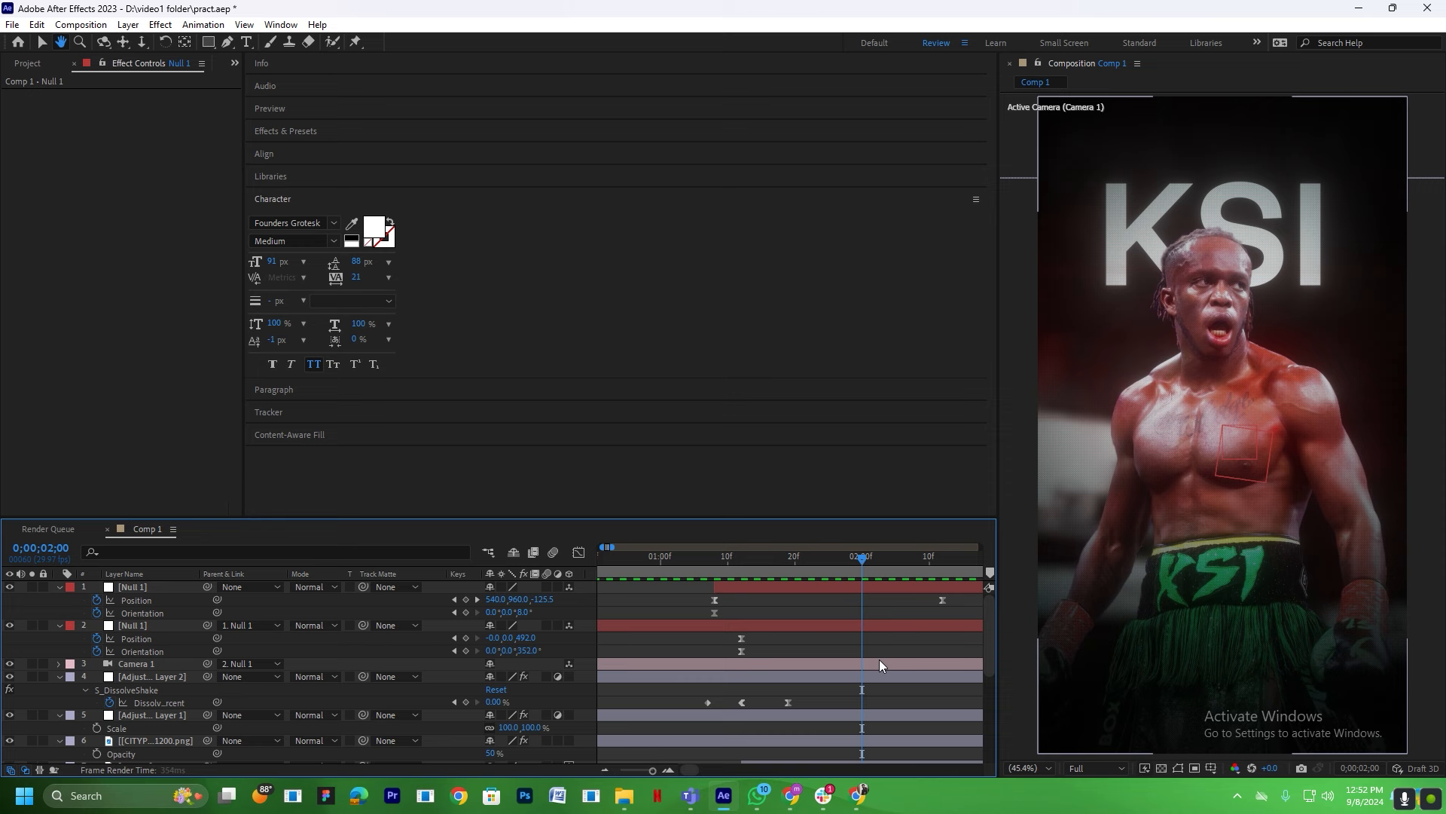
Search the D: drive for "sha" in File Explorer and add shadow_1.png as the composition's top layer.
left_click(624, 803)
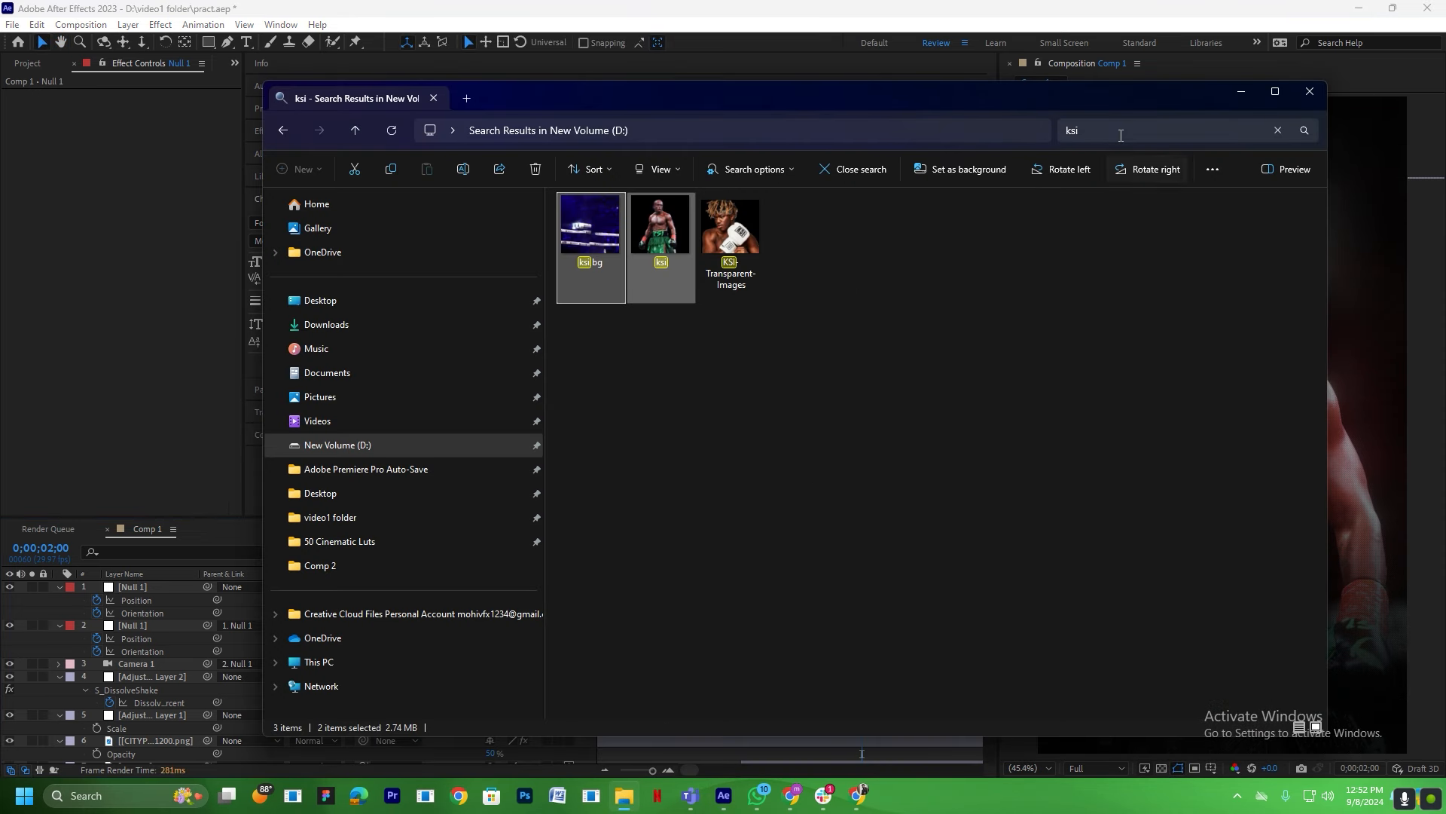
left_click_drag(1121, 134, 950, 149)
key("BackSpace")
type("sha")
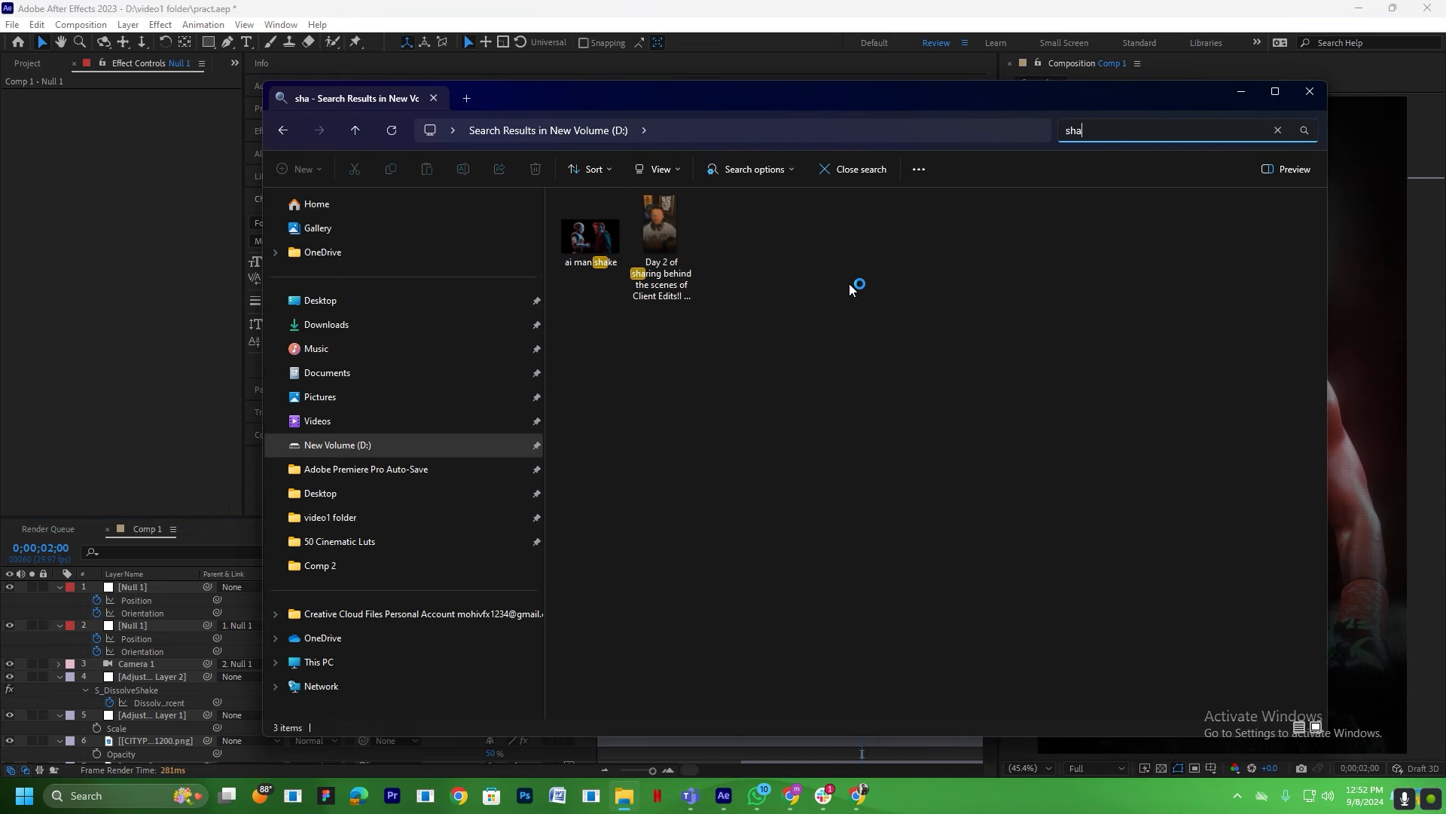
left_click_drag(1083, 233, 88, 631)
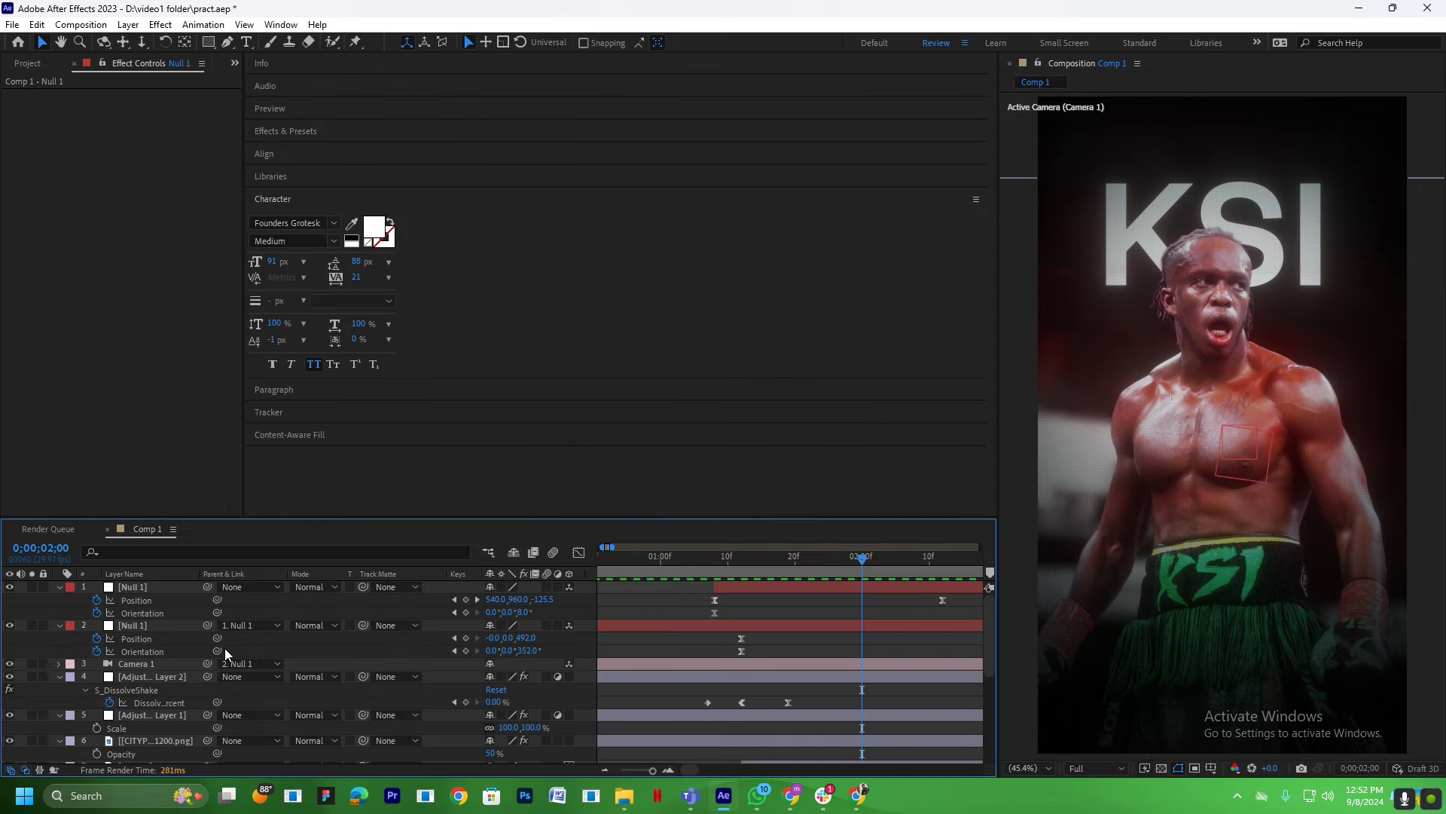
Scale shadow_1.png to 244% and lower it so its dark gradient covers the lower part of the frame.
key("s")
left_click_drag(508, 600, 617, 599)
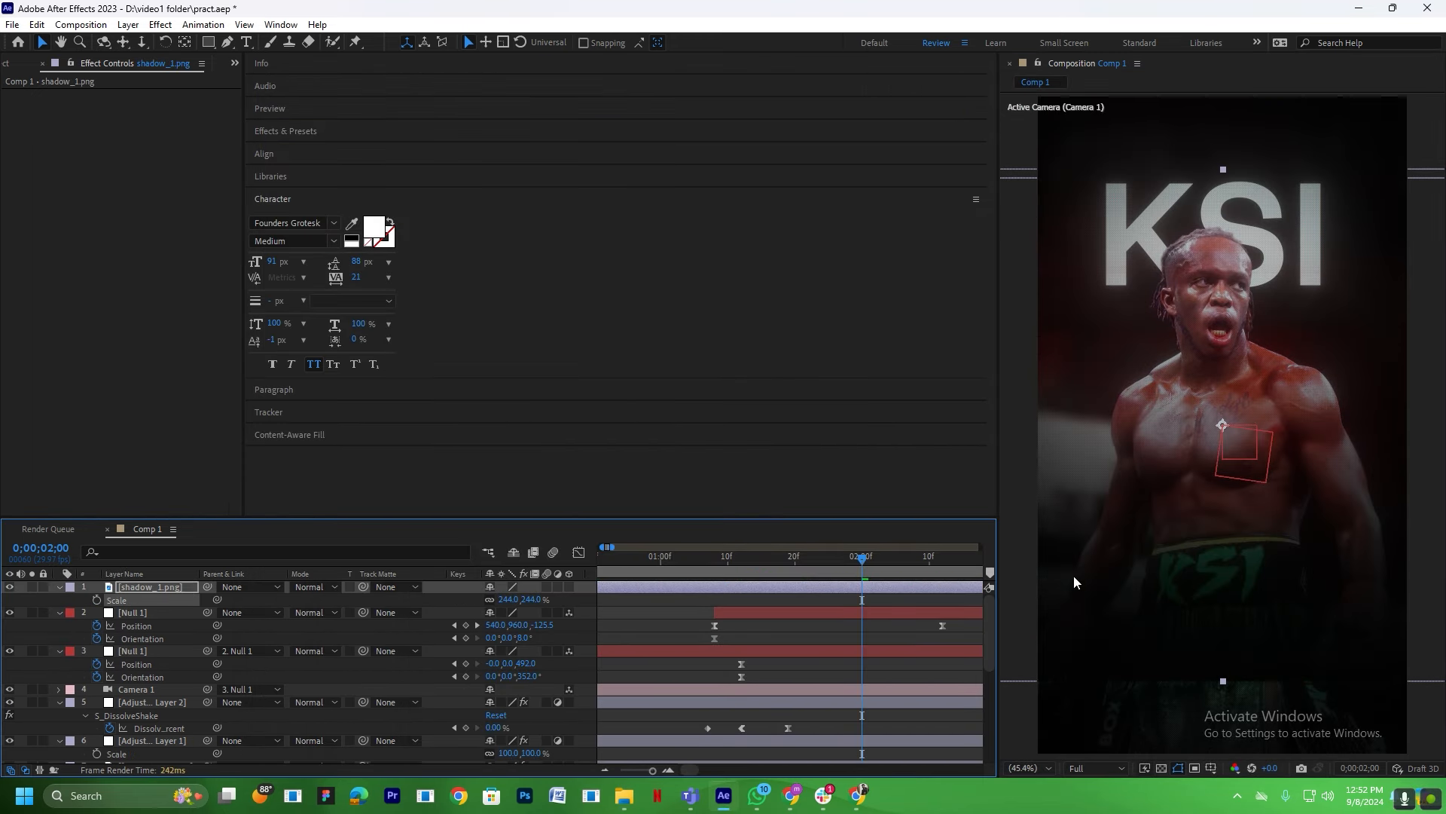
left_click_drag(1221, 425, 1223, 488)
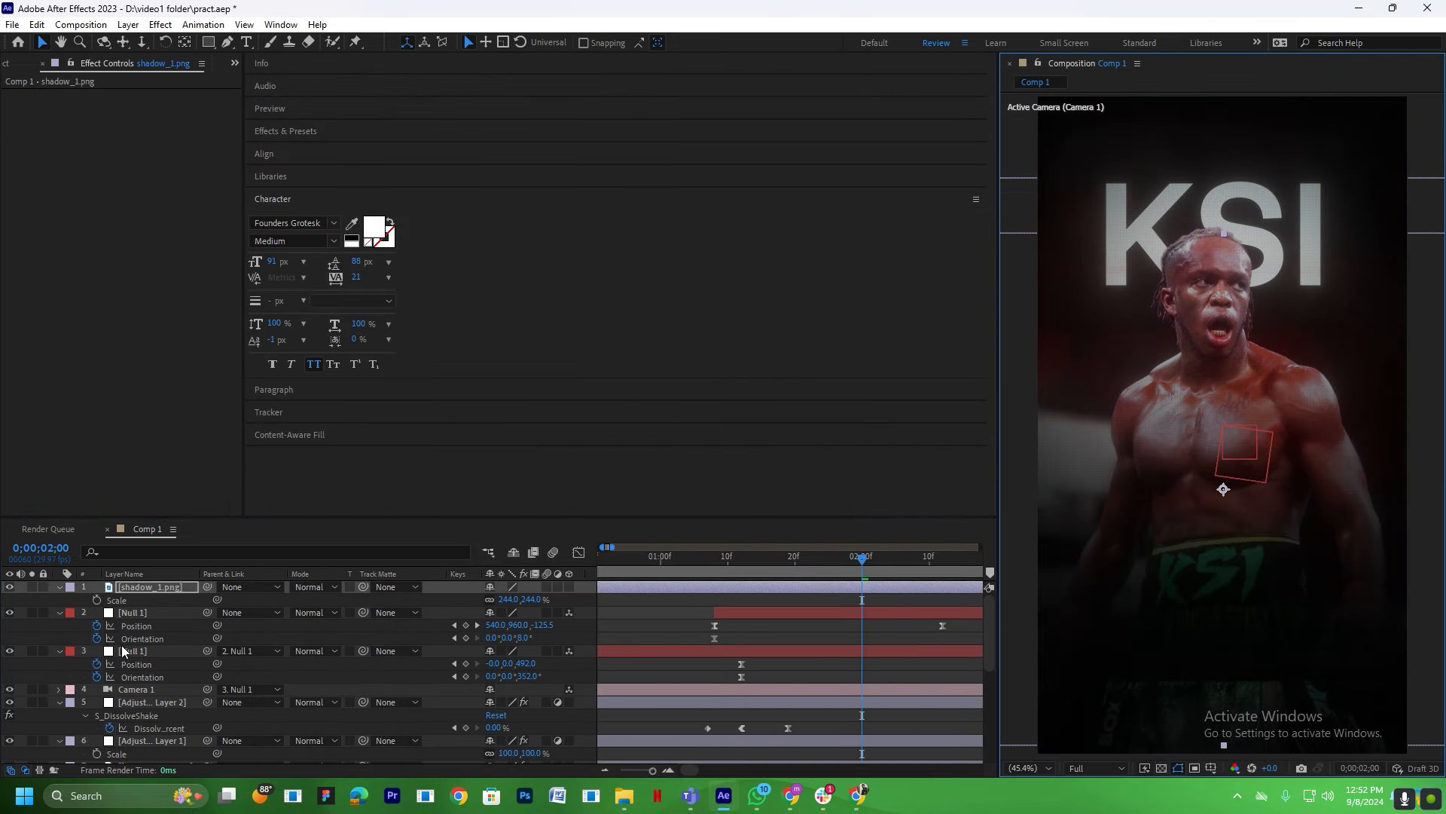
Preview the composition from the first frame to check the shadow overlay across both shots.
left_click(548, 559)
key("Home")
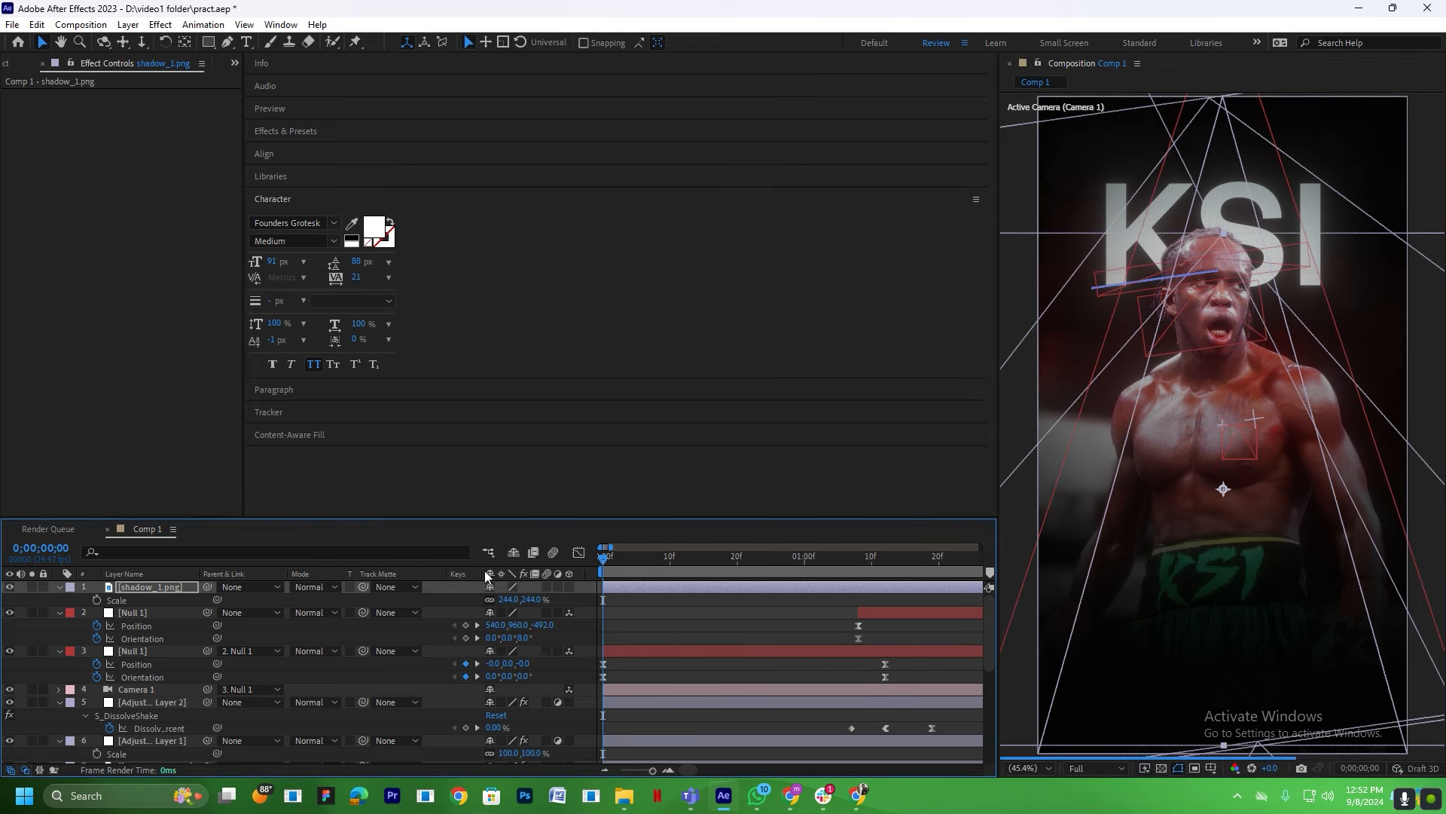
key("space")
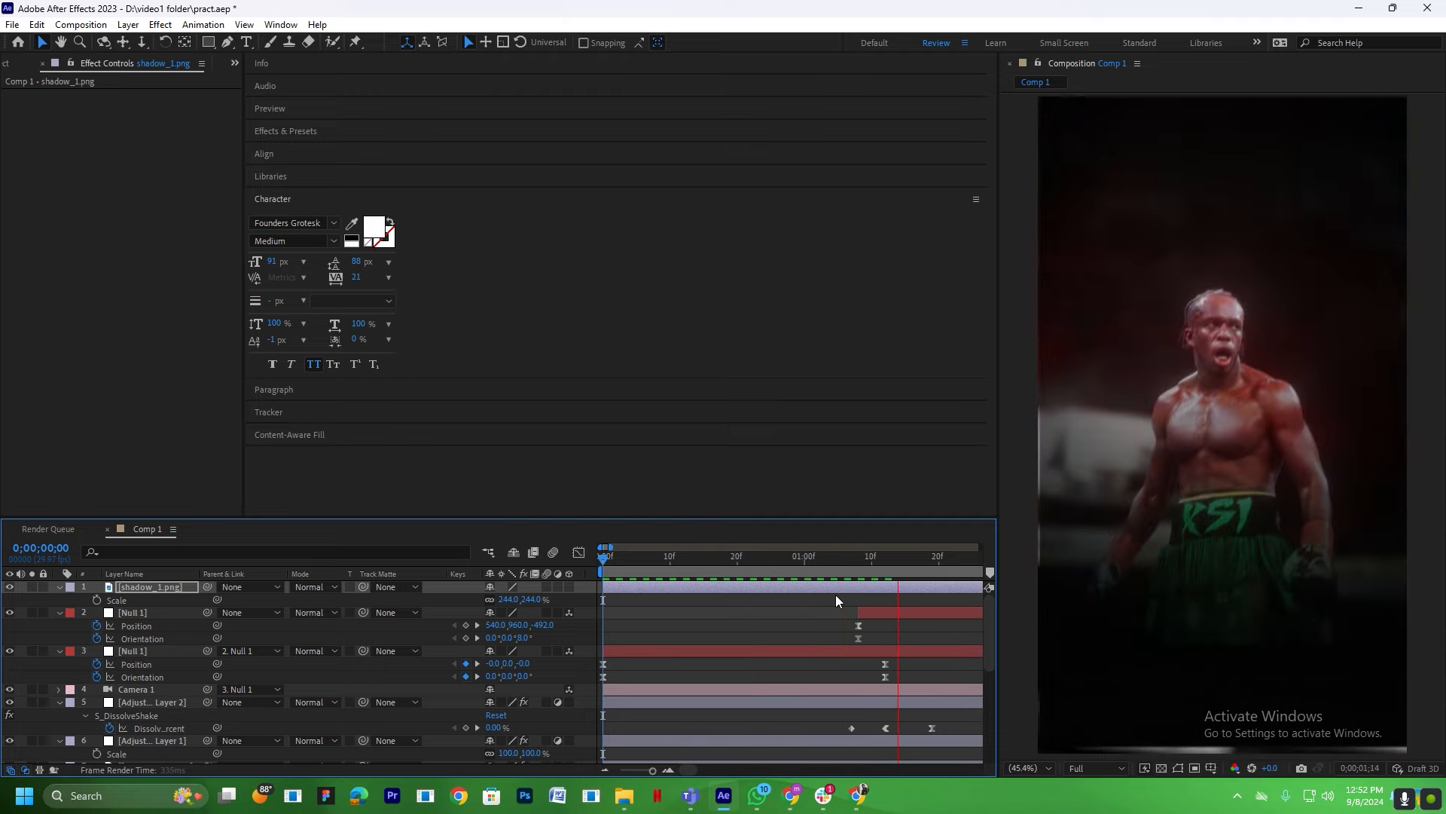
key("space")
key("space")
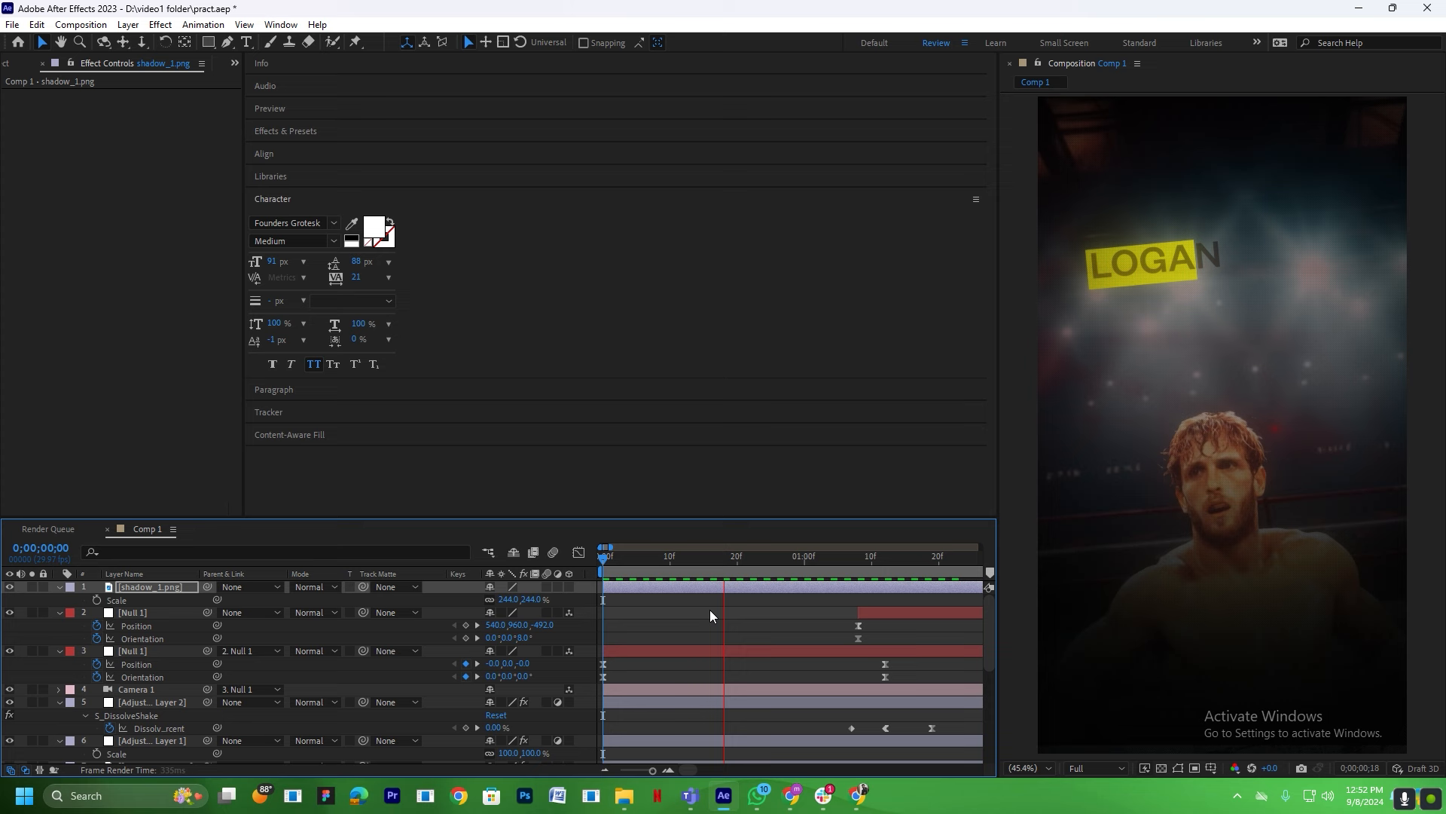
key("space")
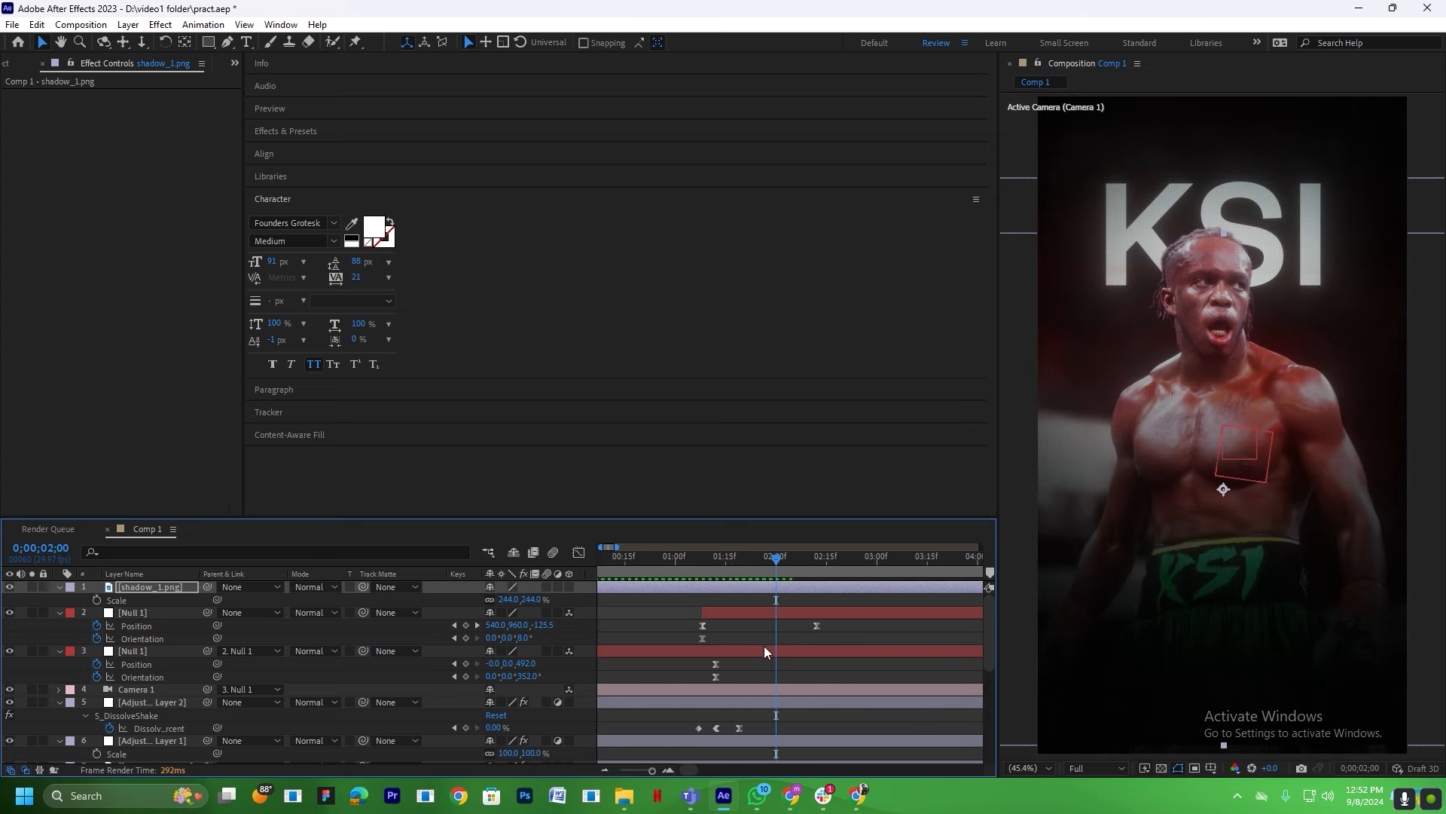
Search the D: drive for "over", add the dust grunge overlay video as the top layer, and scale it to 224%.
left_click(626, 793)
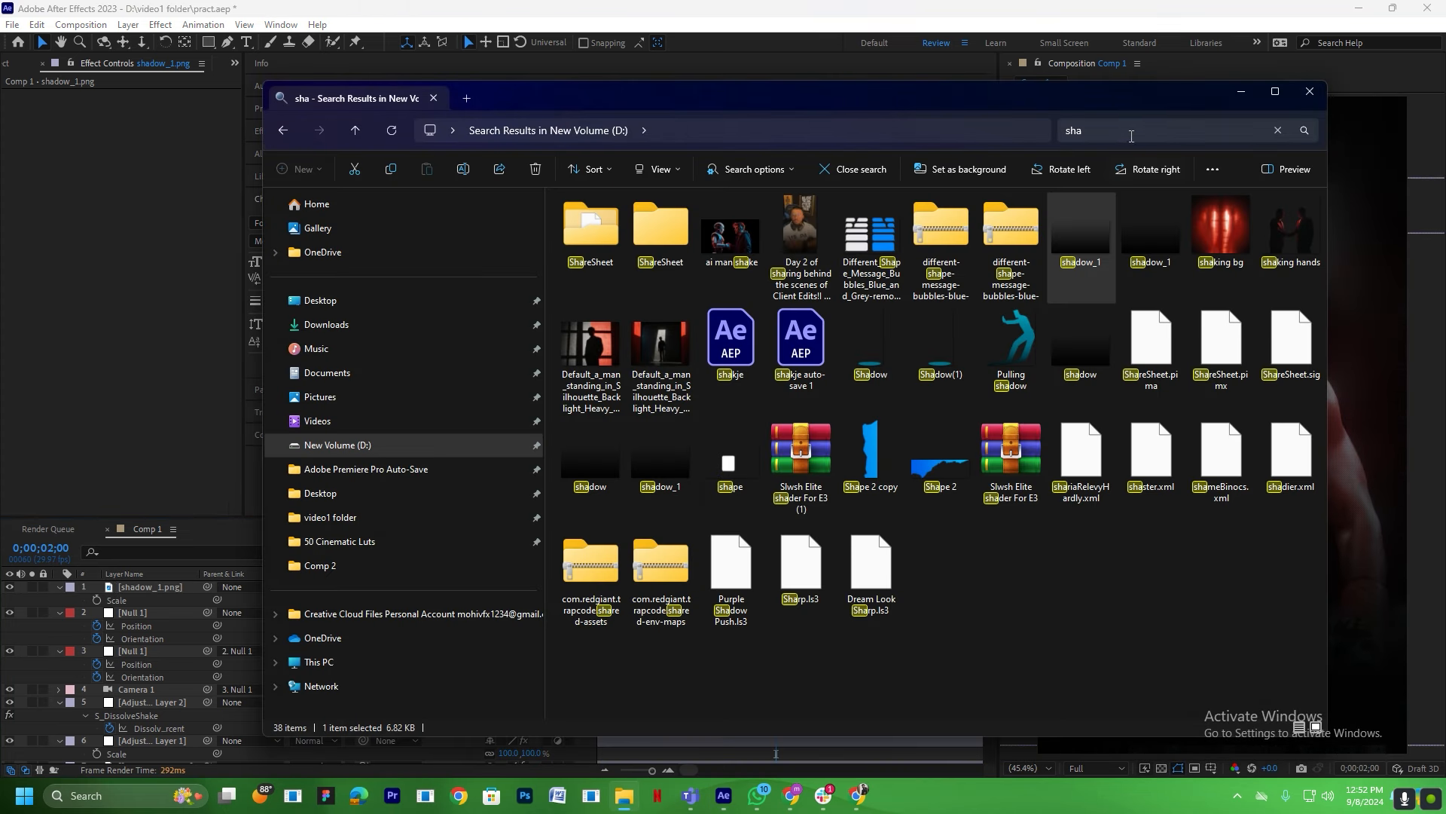
type("over")
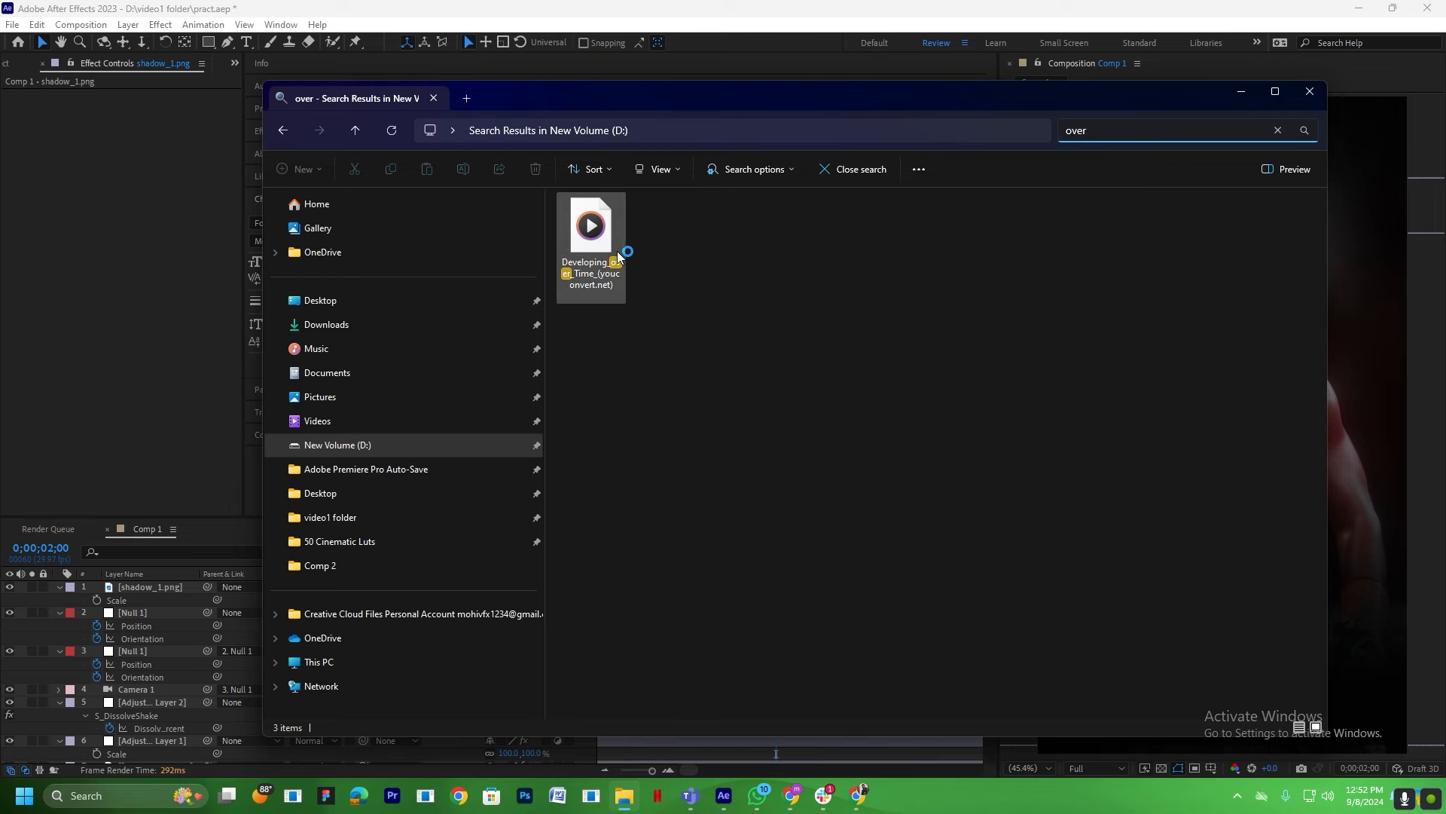
left_click_drag(637, 252, 74, 644)
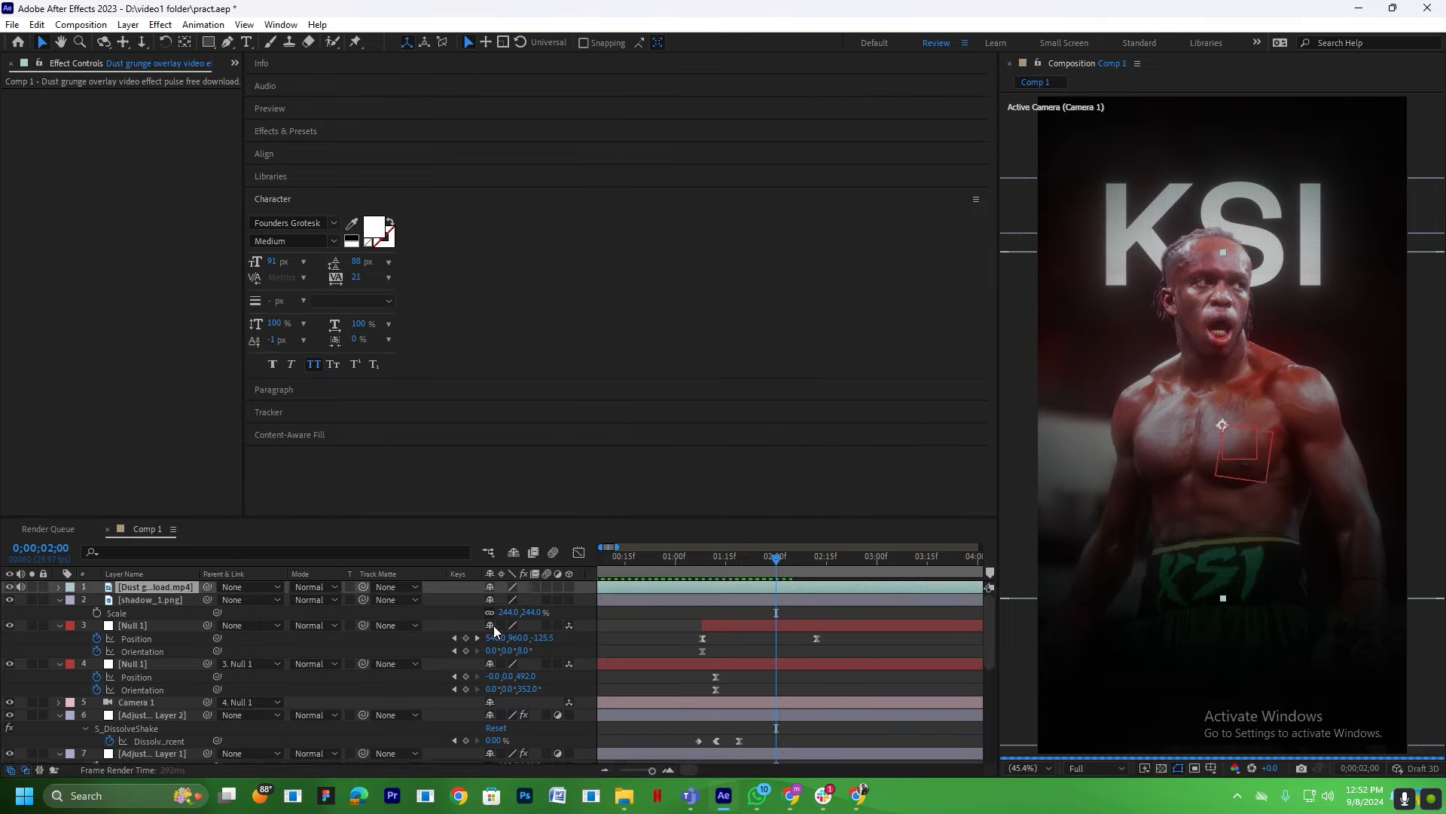
key("s")
left_click_drag(500, 602, 581, 582)
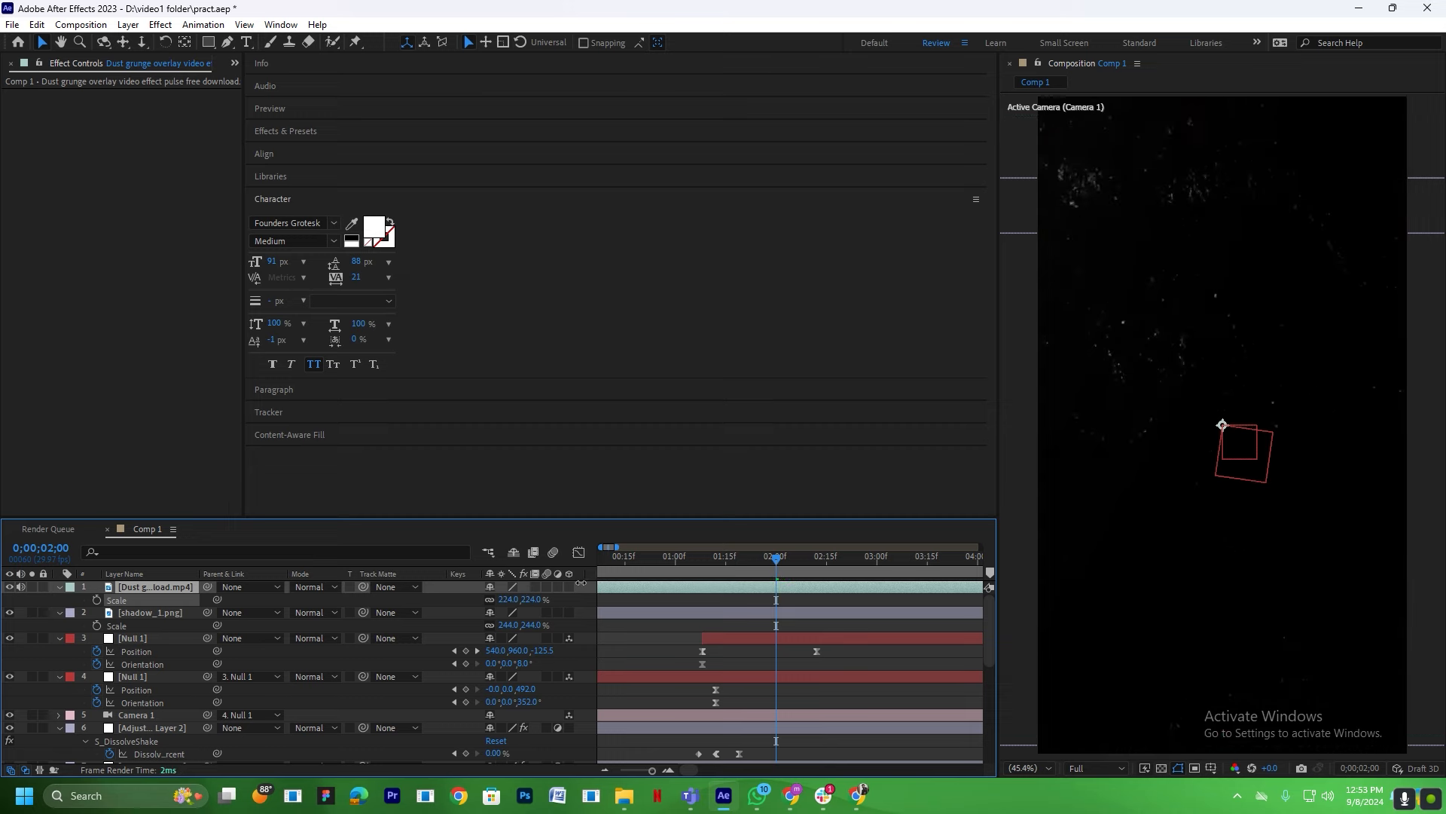
Set the dust overlay's blending mode to Screen and its opacity to 51%.
left_click(305, 586)
left_click(376, 298)
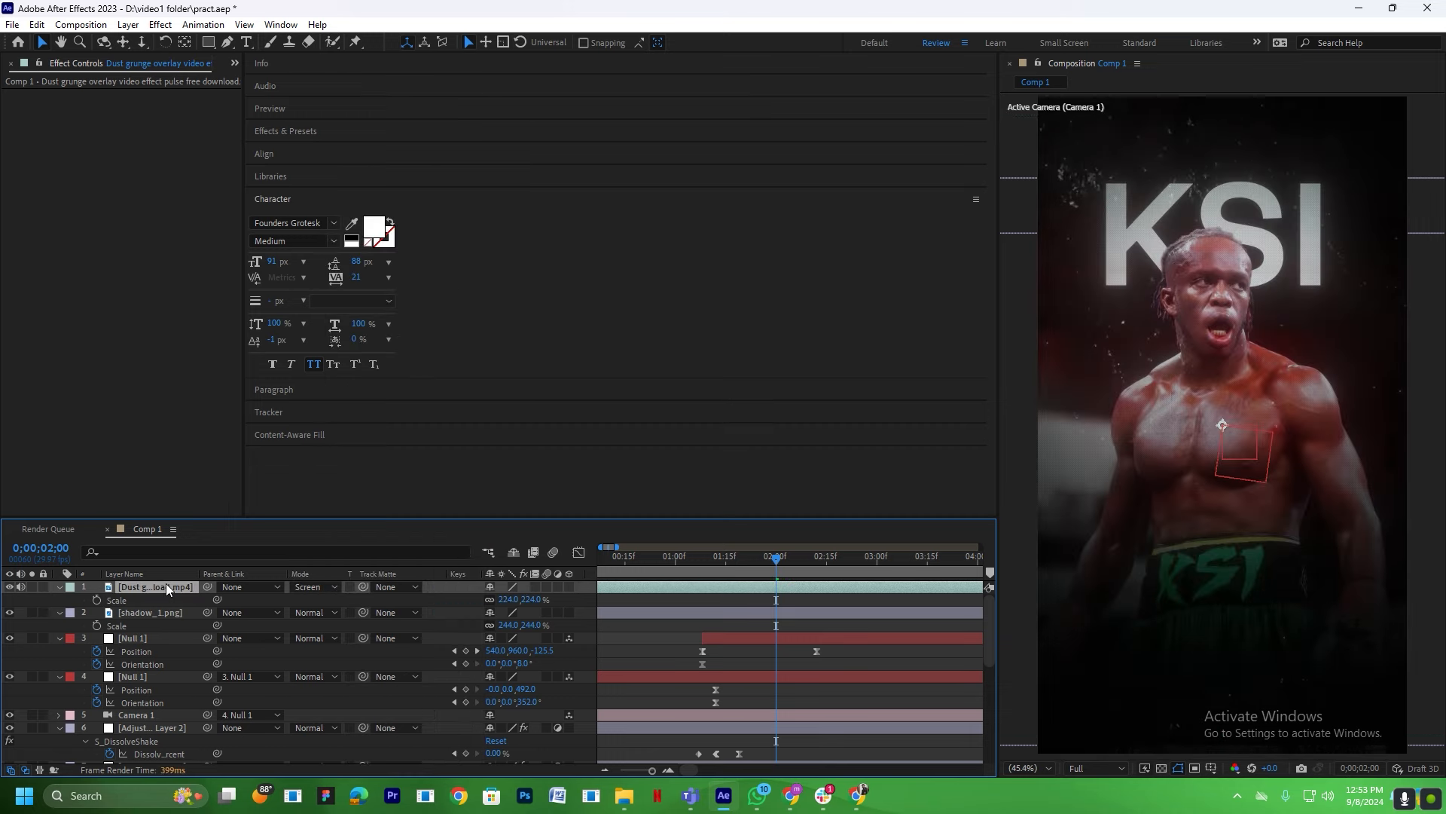
left_click_drag(494, 600, 474, 607)
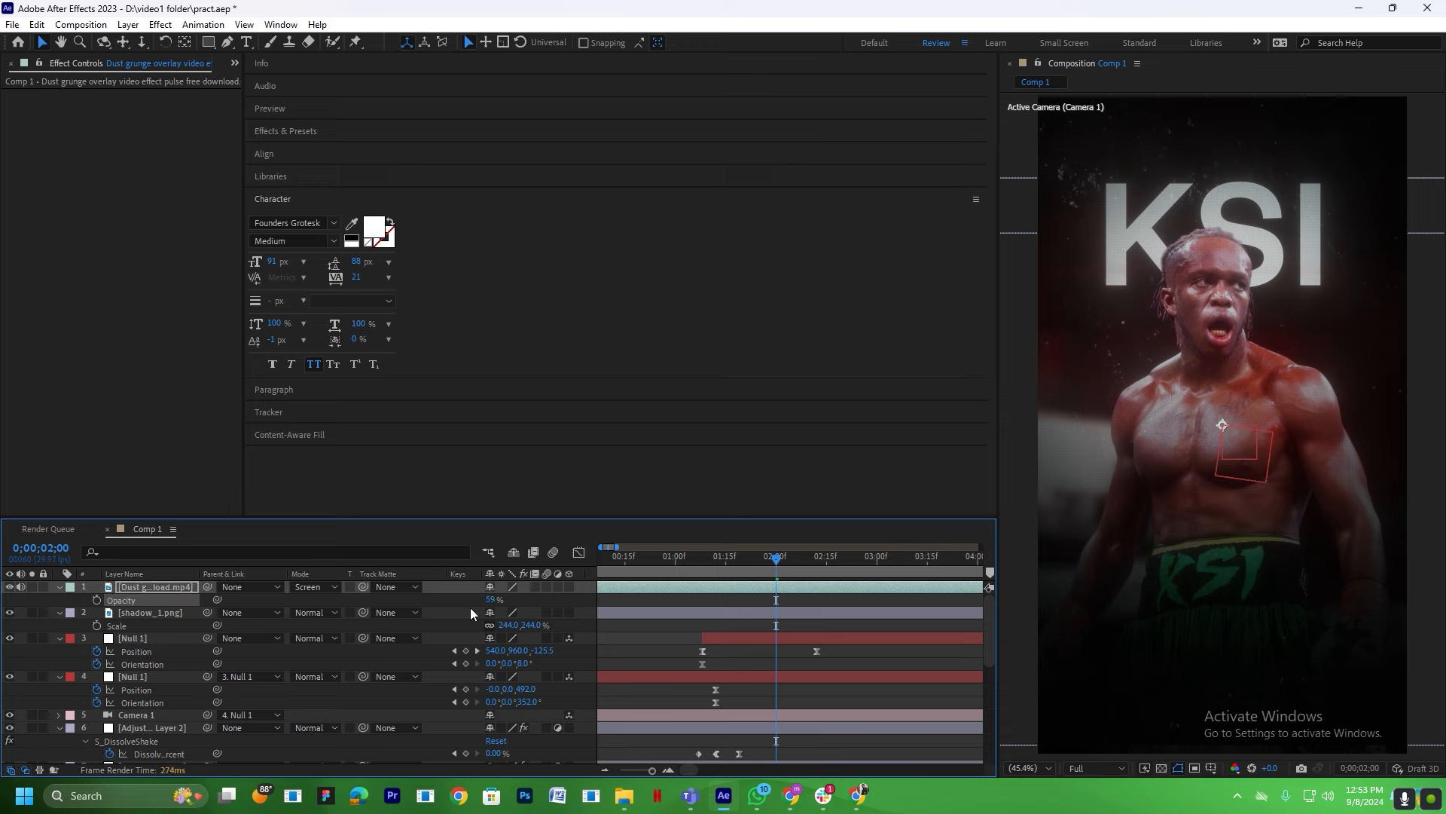
left_click_drag(490, 600, 487, 605)
left_click(660, 608)
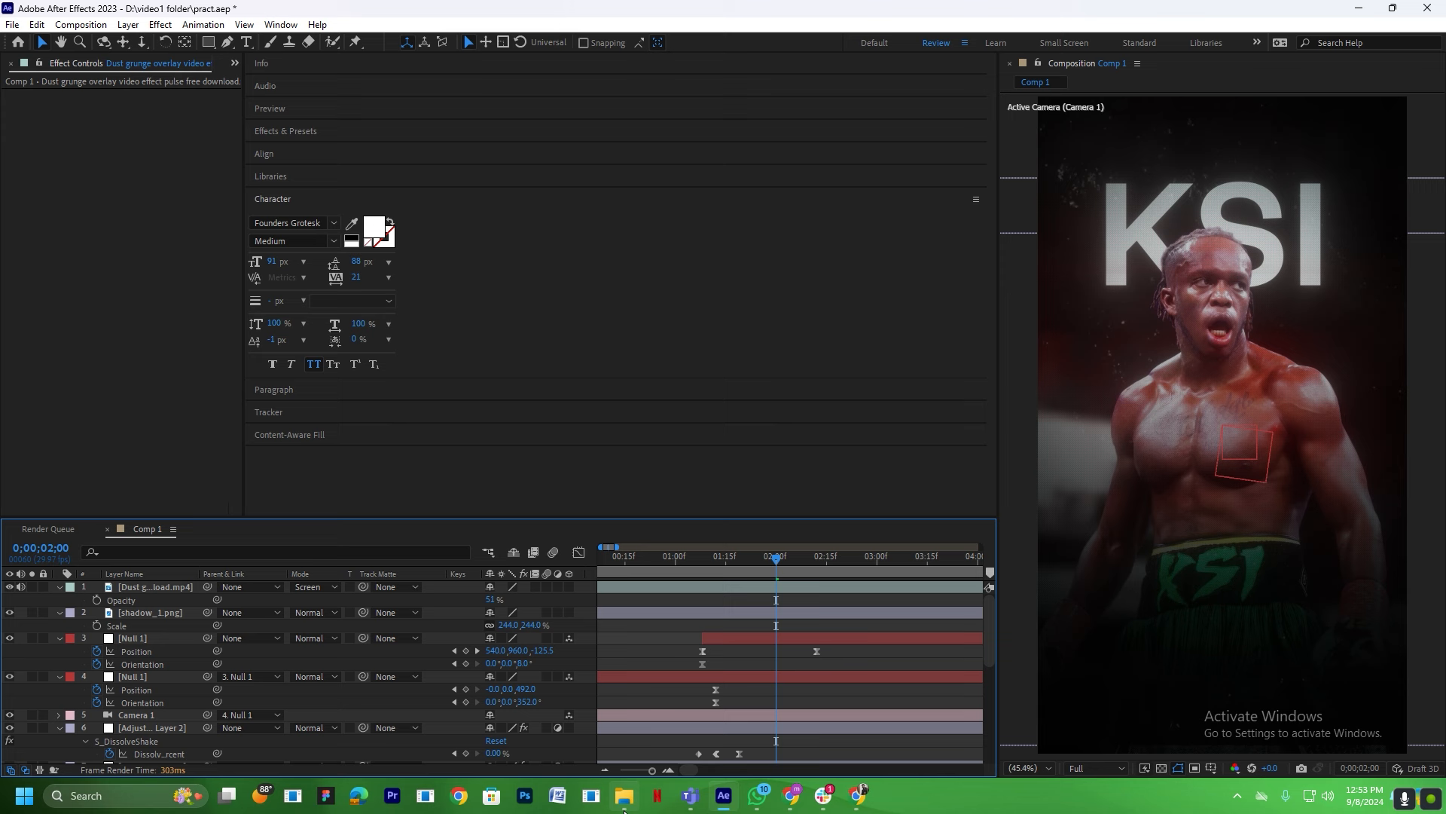
Open the Downloads folder in File Explorer and start a search there for another asset.
left_click(624, 809)
left_click(326, 324)
left_click(1169, 132)
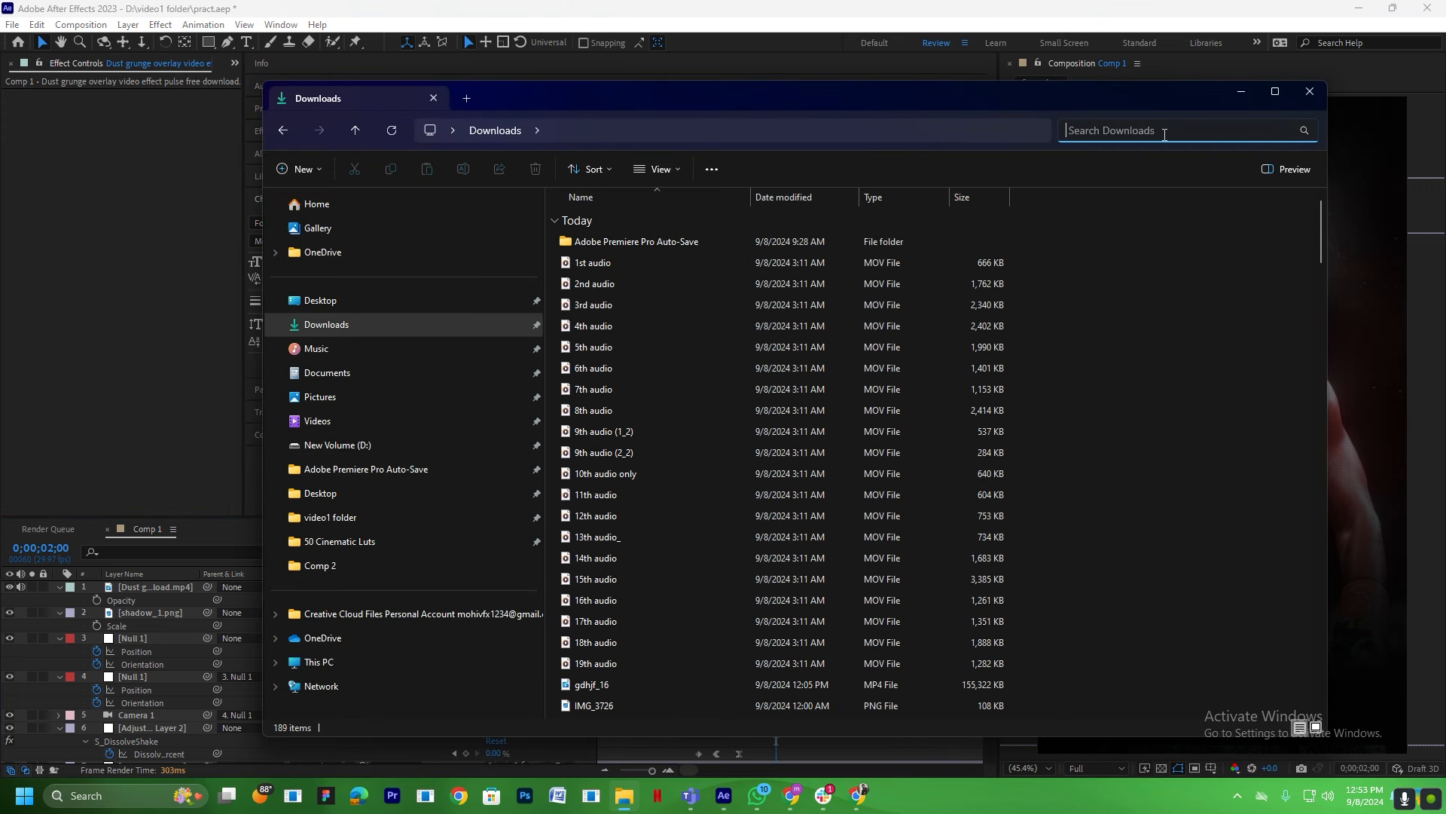
Search the Downloads folder for "len" to locate the lens dirt image.
type("les")
key("BackSpace")
type("n")
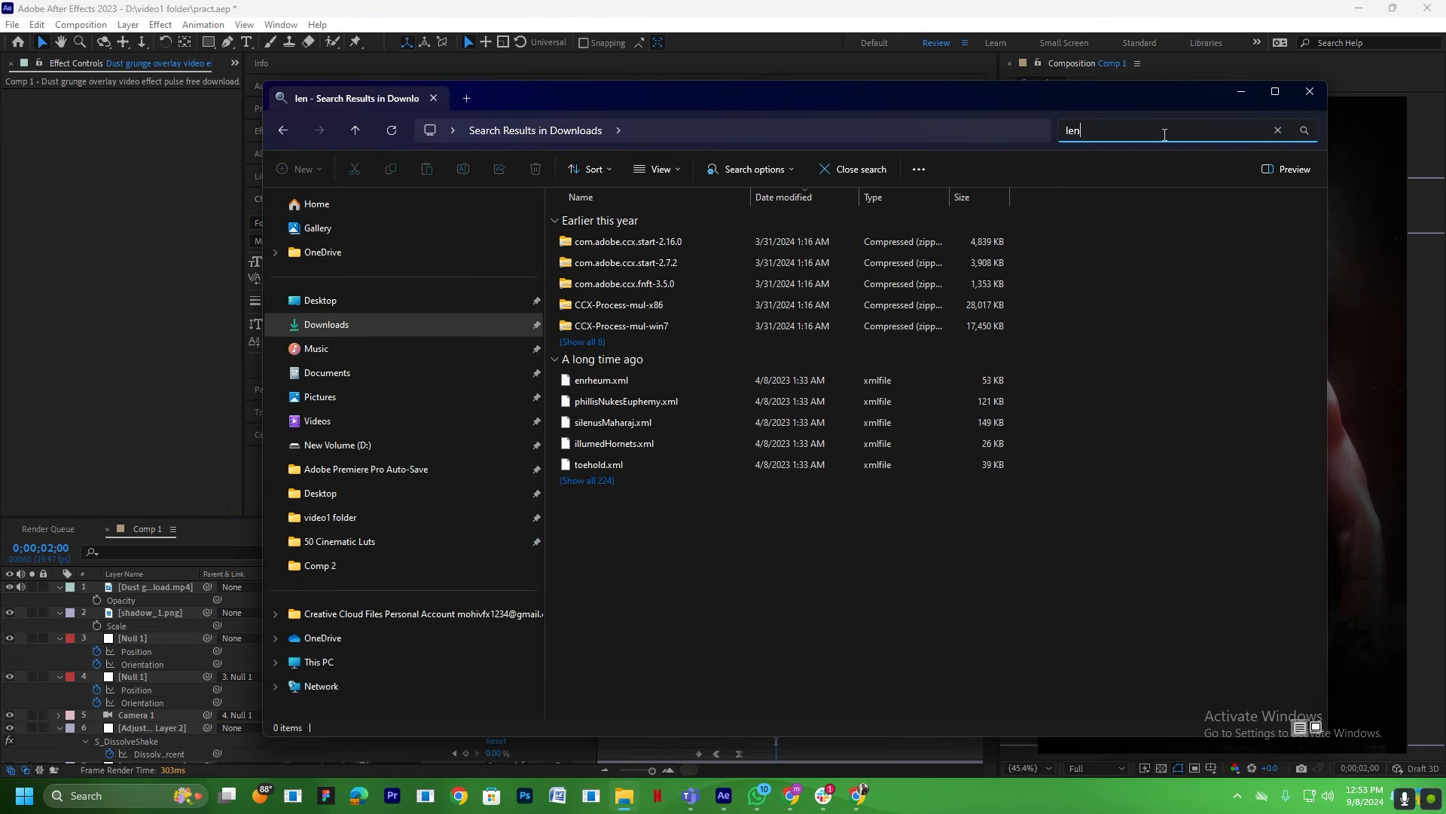
Try placing lens dirt.jpg above the dust overlay in the timeline and delete the layer.
left_click_drag(603, 262, 159, 591)
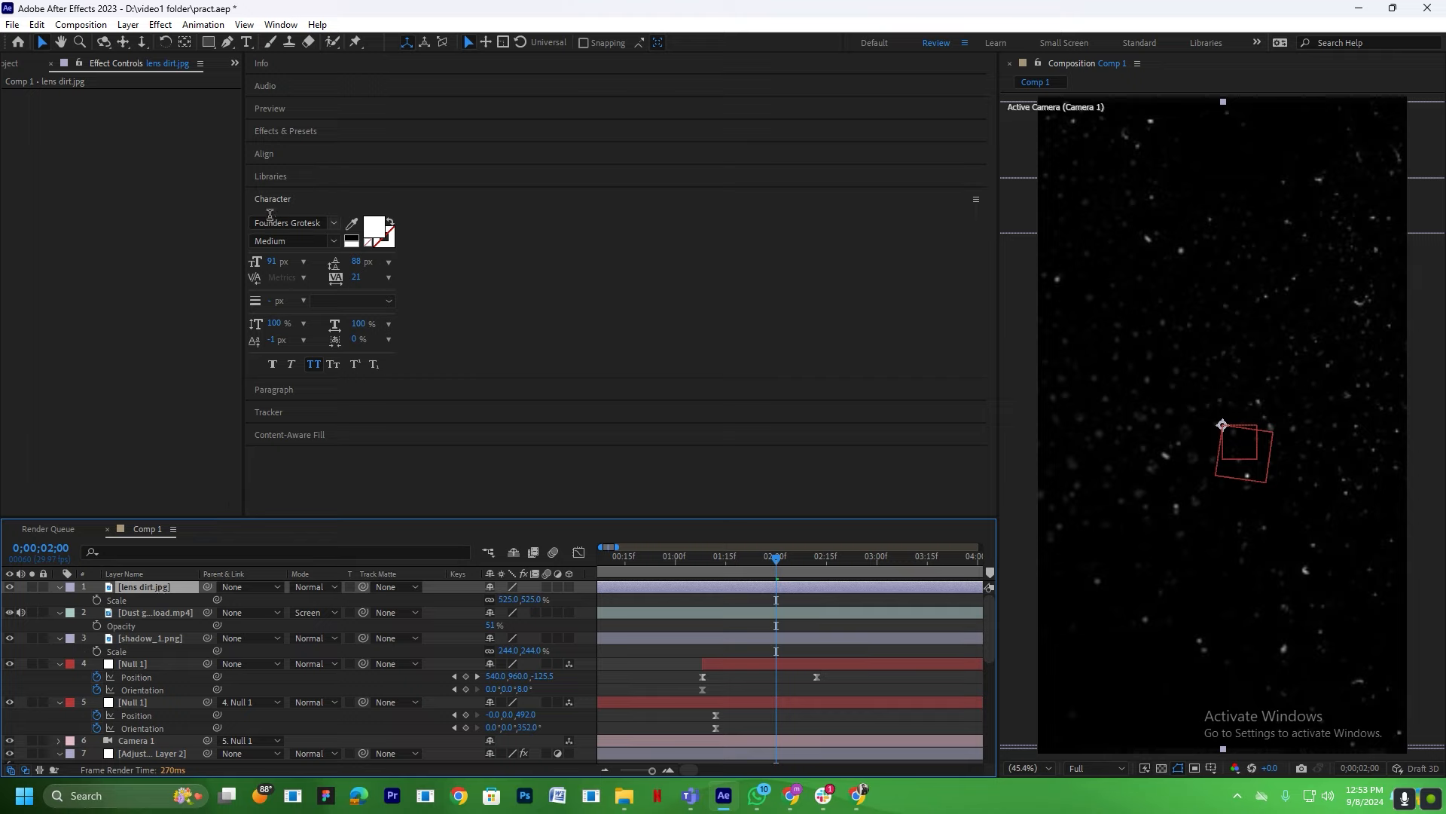
key("Delete")
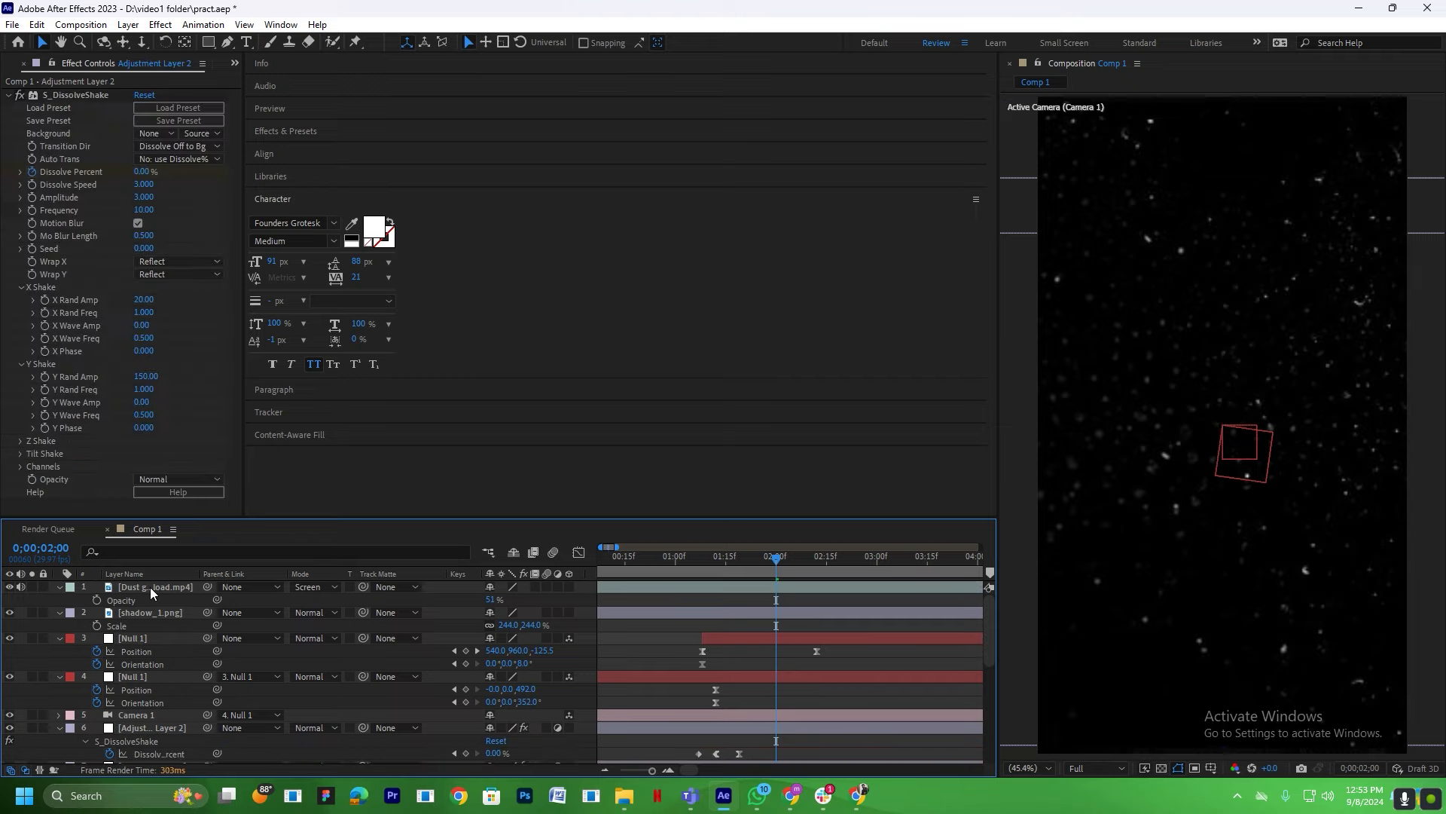
Add lens dirt.jpg from Downloads as the top layer of Comp 1 and scale it to 540%.
left_click(623, 796)
left_click_drag(570, 261, 155, 589)
key("s")
left_click_drag(515, 603, 779, 533)
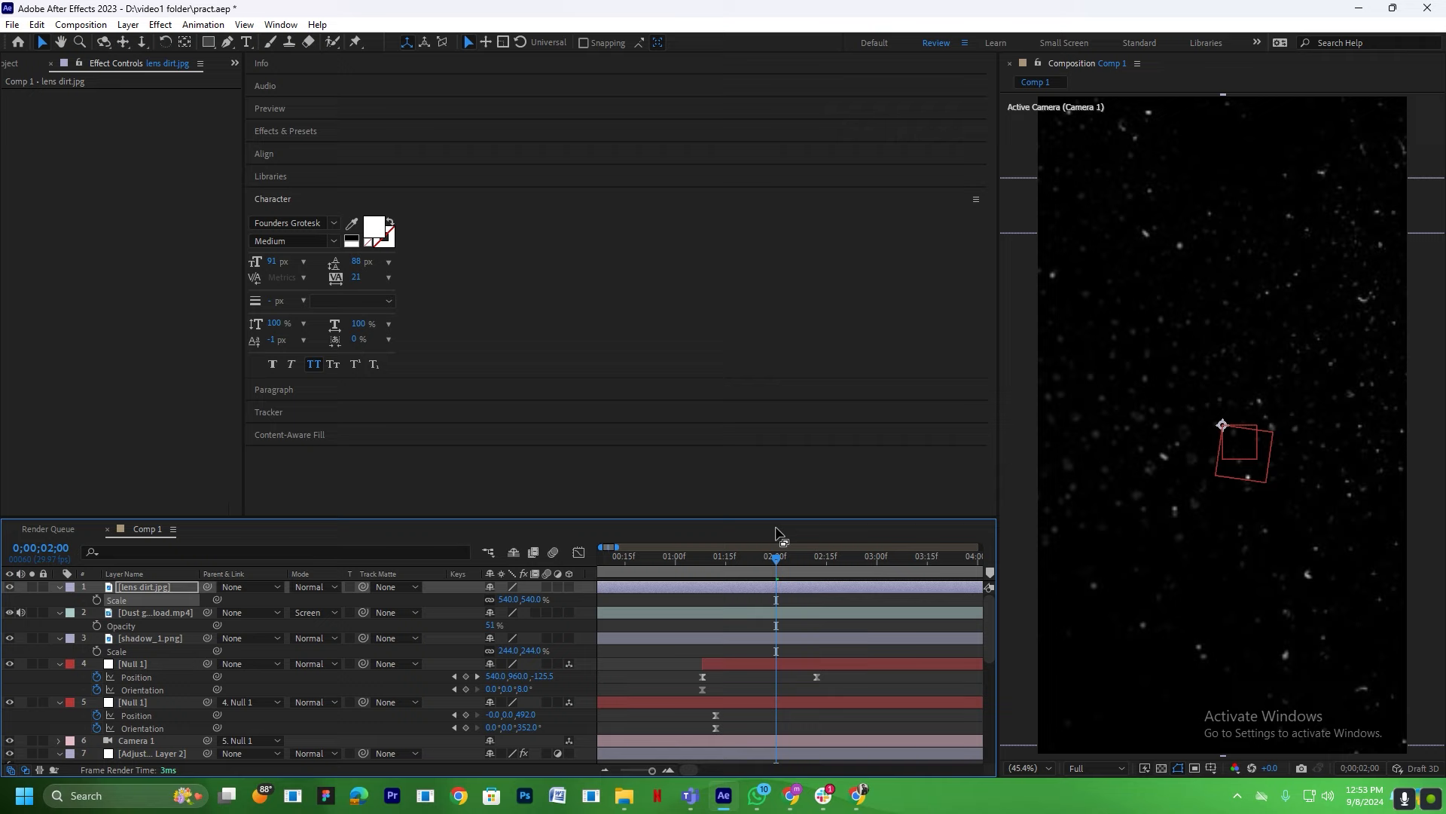
Set the lens dirt layer's blending mode to Screen and its opacity to 22%.
left_click(329, 595)
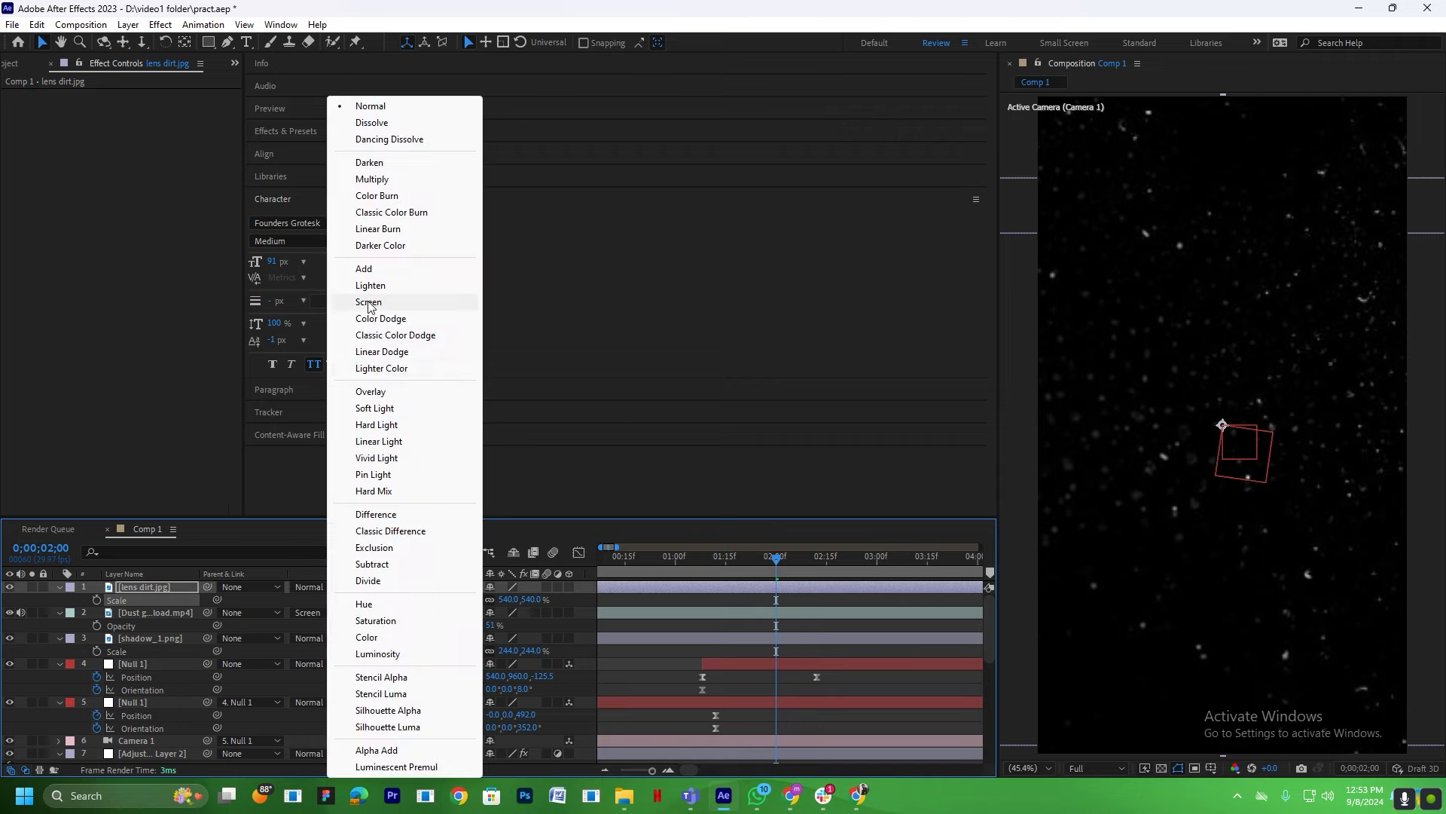
left_click(369, 302)
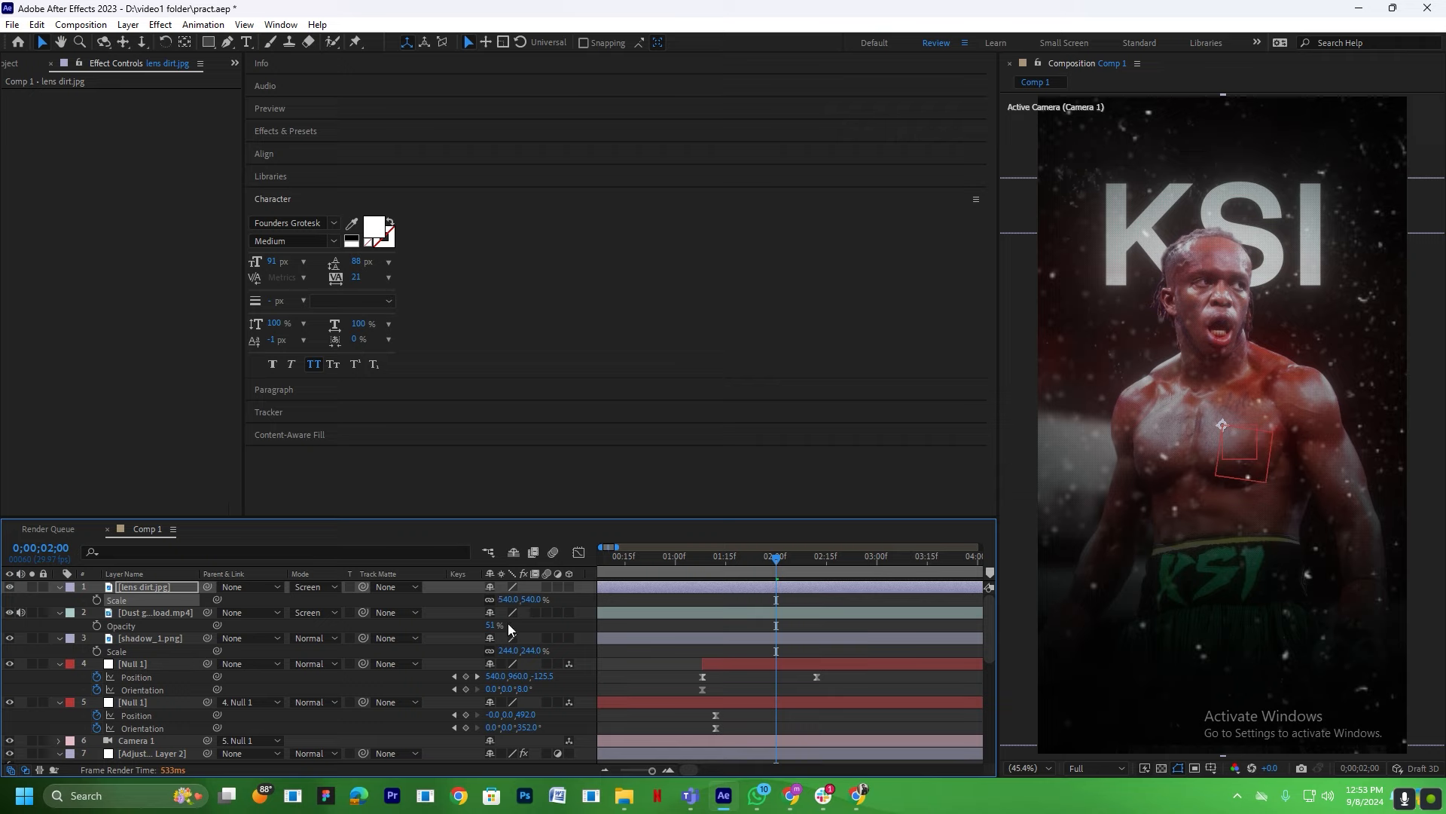
key("t")
left_click_drag(493, 600, 473, 609)
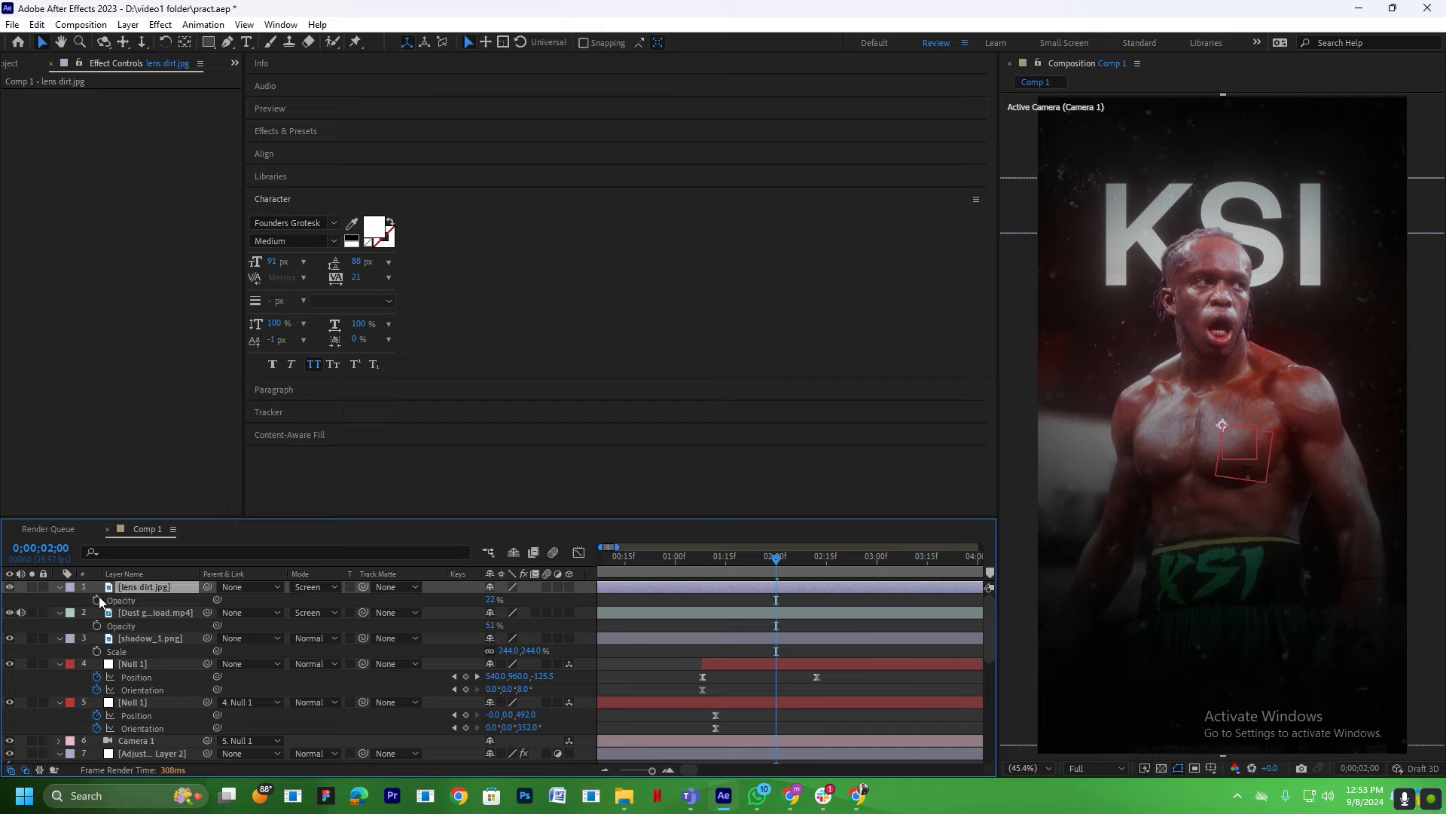
Move the dust overlay and lens dirt layers down the stack to just above ksi.png and preview the composition.
left_click_drag(98, 595, 143, 745)
left_click(148, 589, "shift")
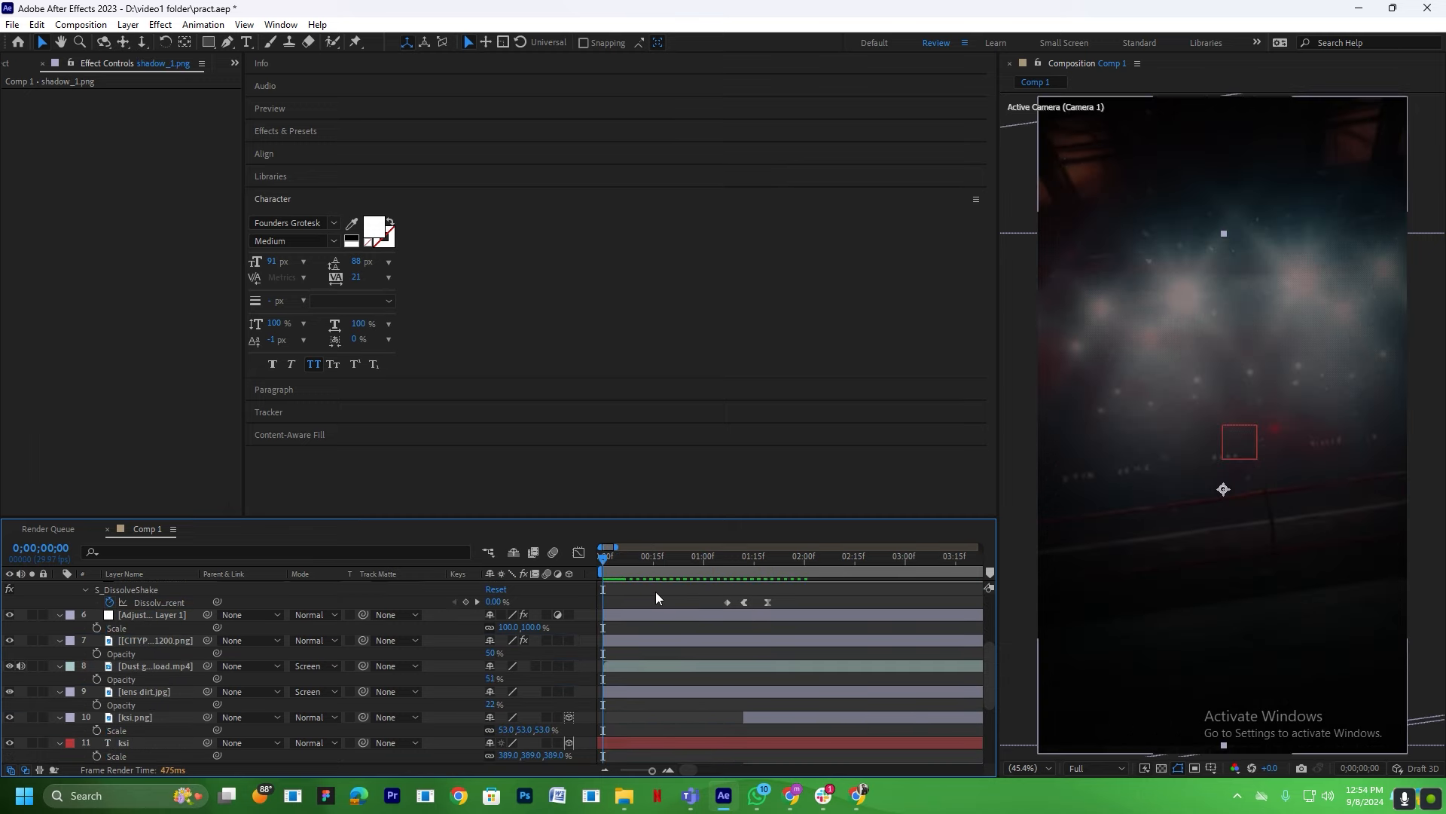
key("space")
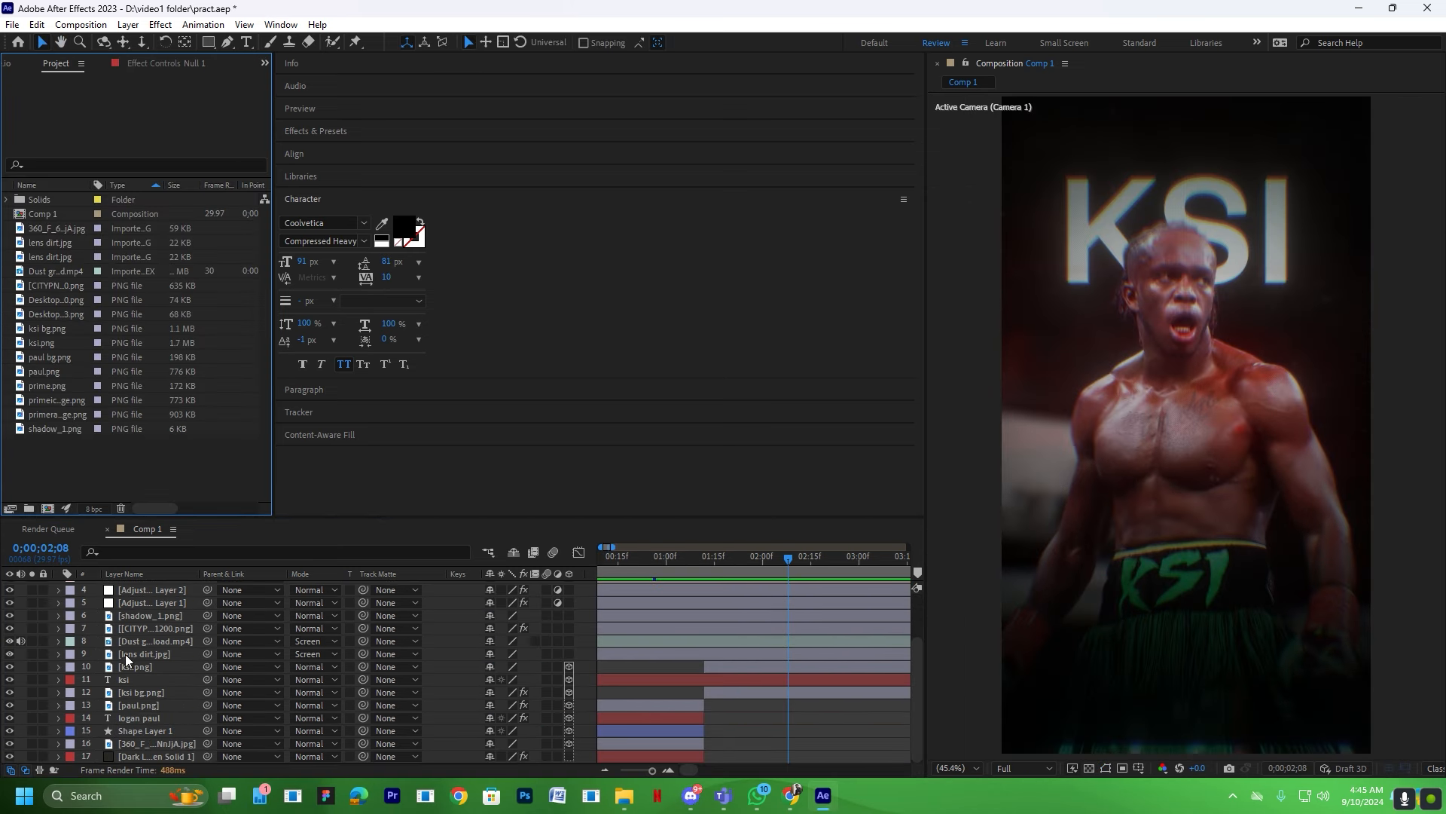
Apply Motion Tile to the ksi bg.png layer with output width and height of 300 and mirrored edges.
left_click(138, 666)
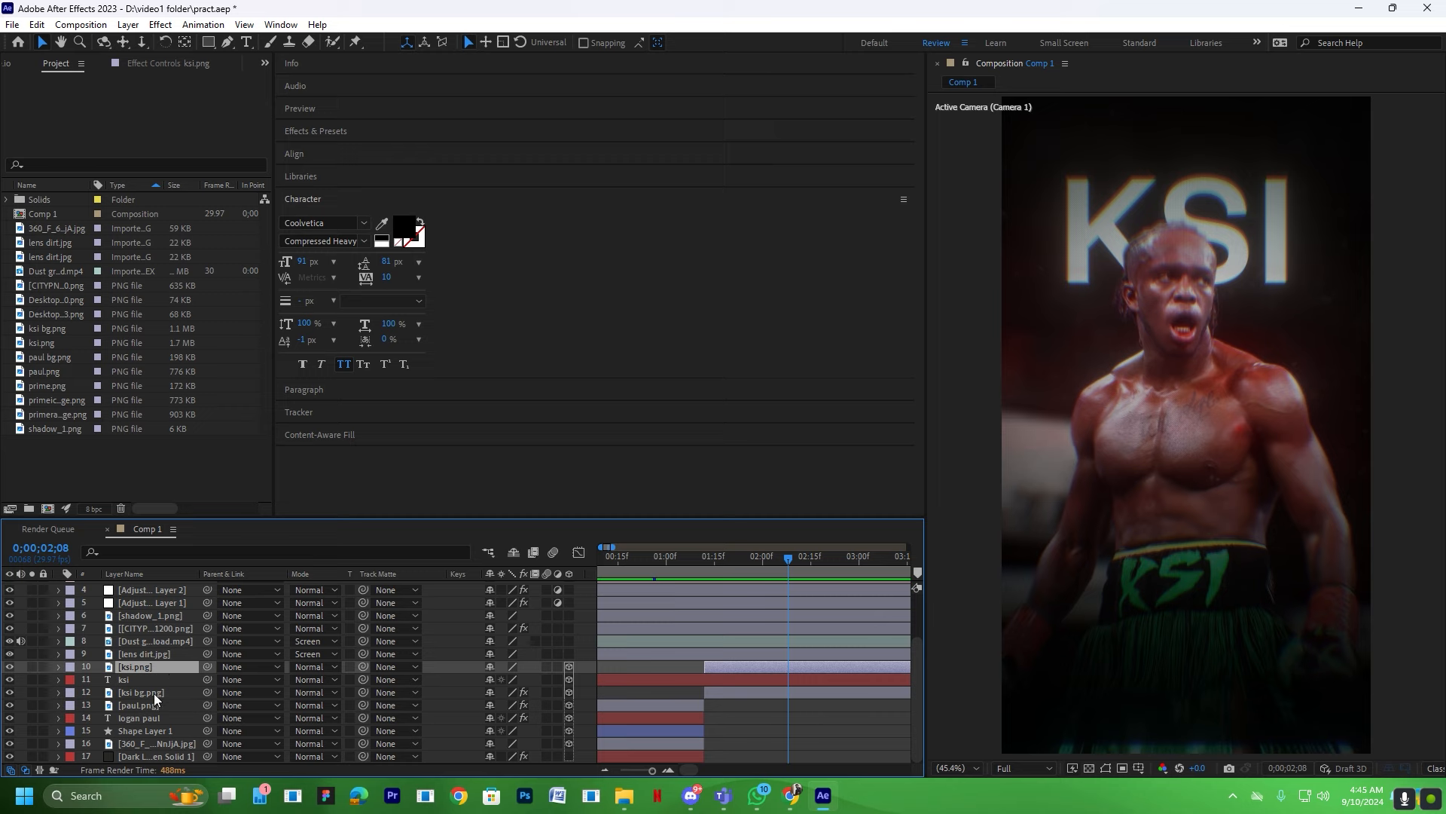
left_click(151, 693)
key("ctrl+space")
type("motion")
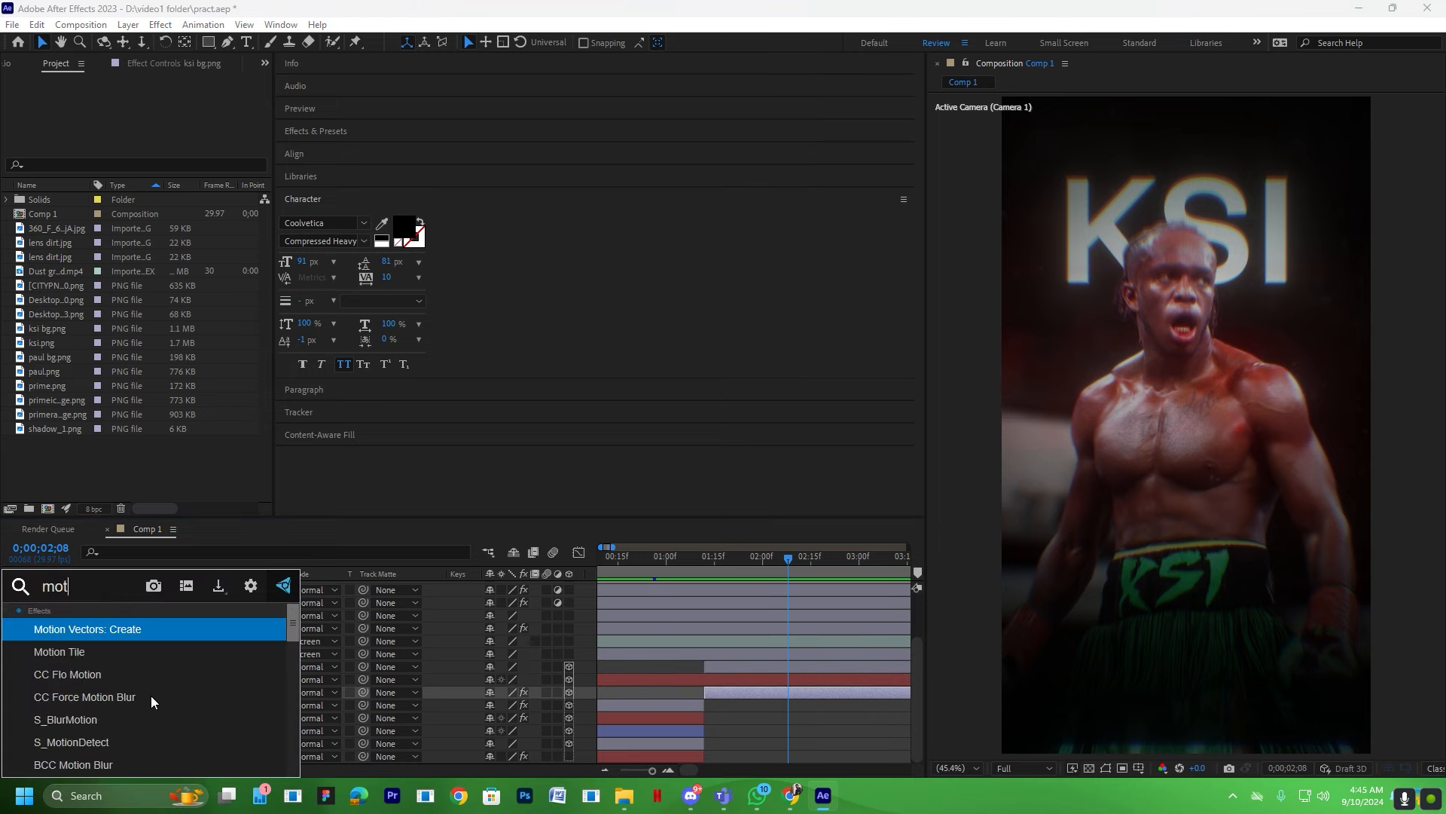
left_click(121, 658)
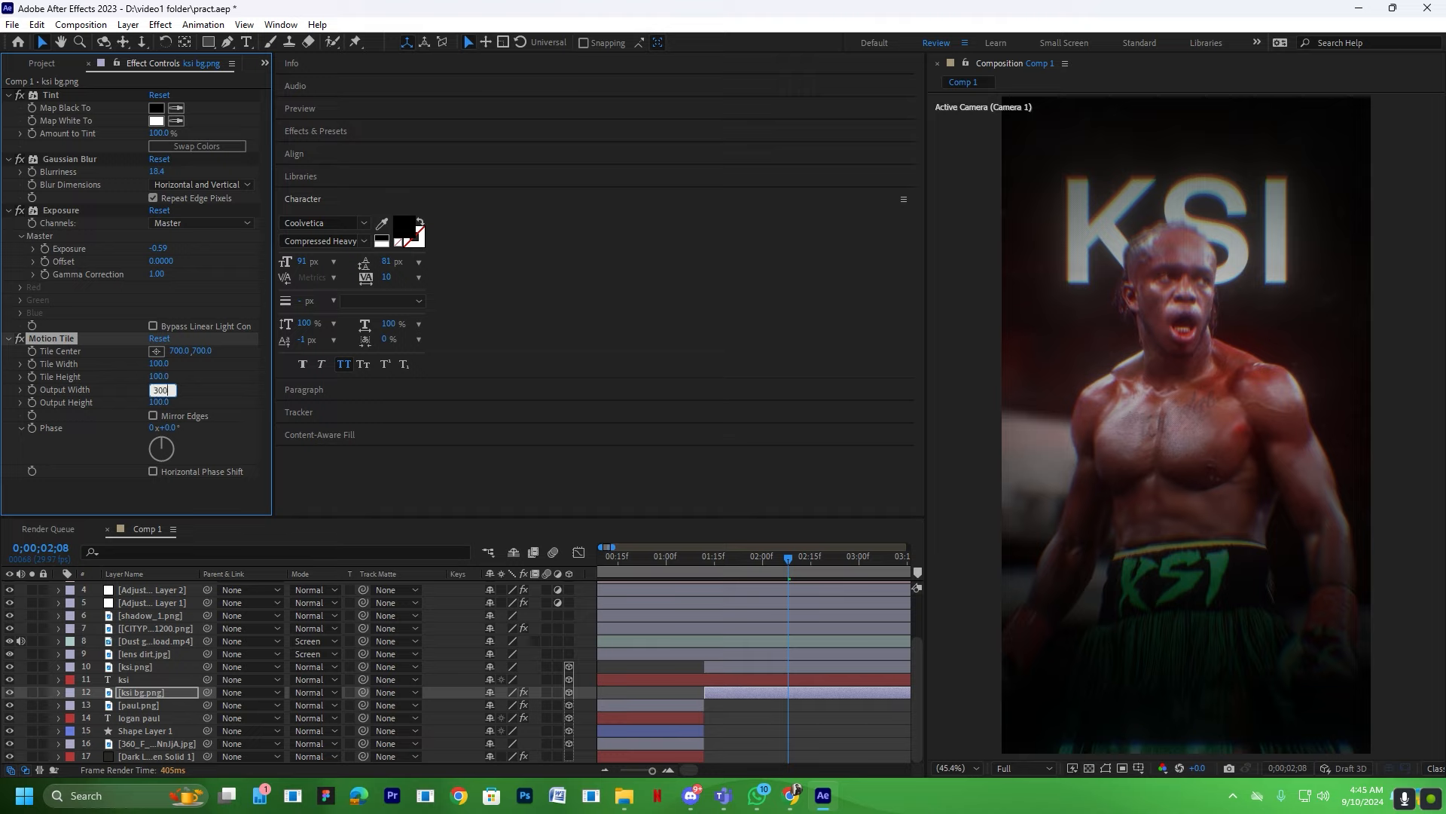
key("Return")
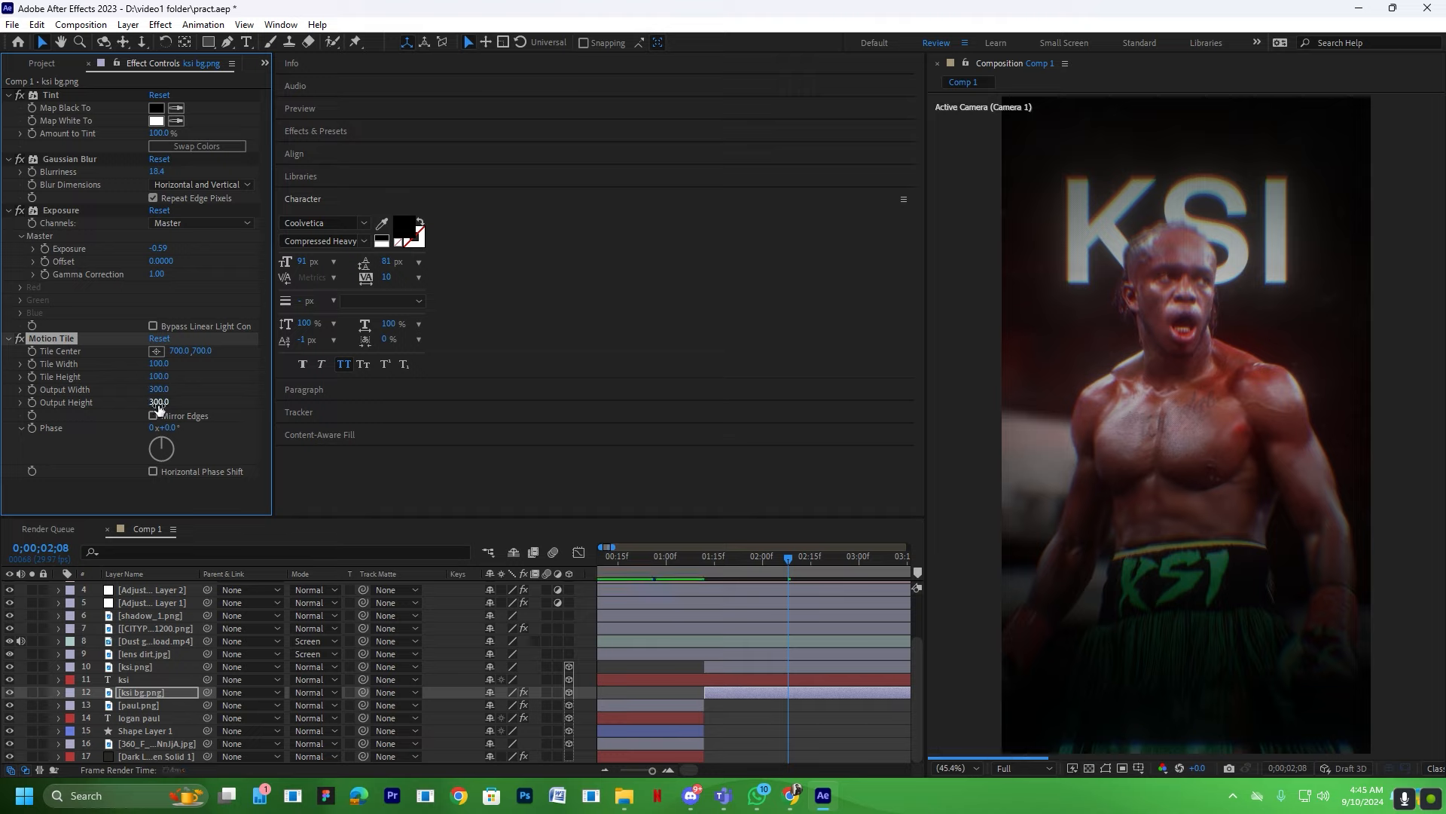
left_click(154, 415)
Duplicate the top null layer, reveal the copy's keyframes, and shift the copy to start at about 0;00;02;07.
scroll(739, 571, "up", 3)
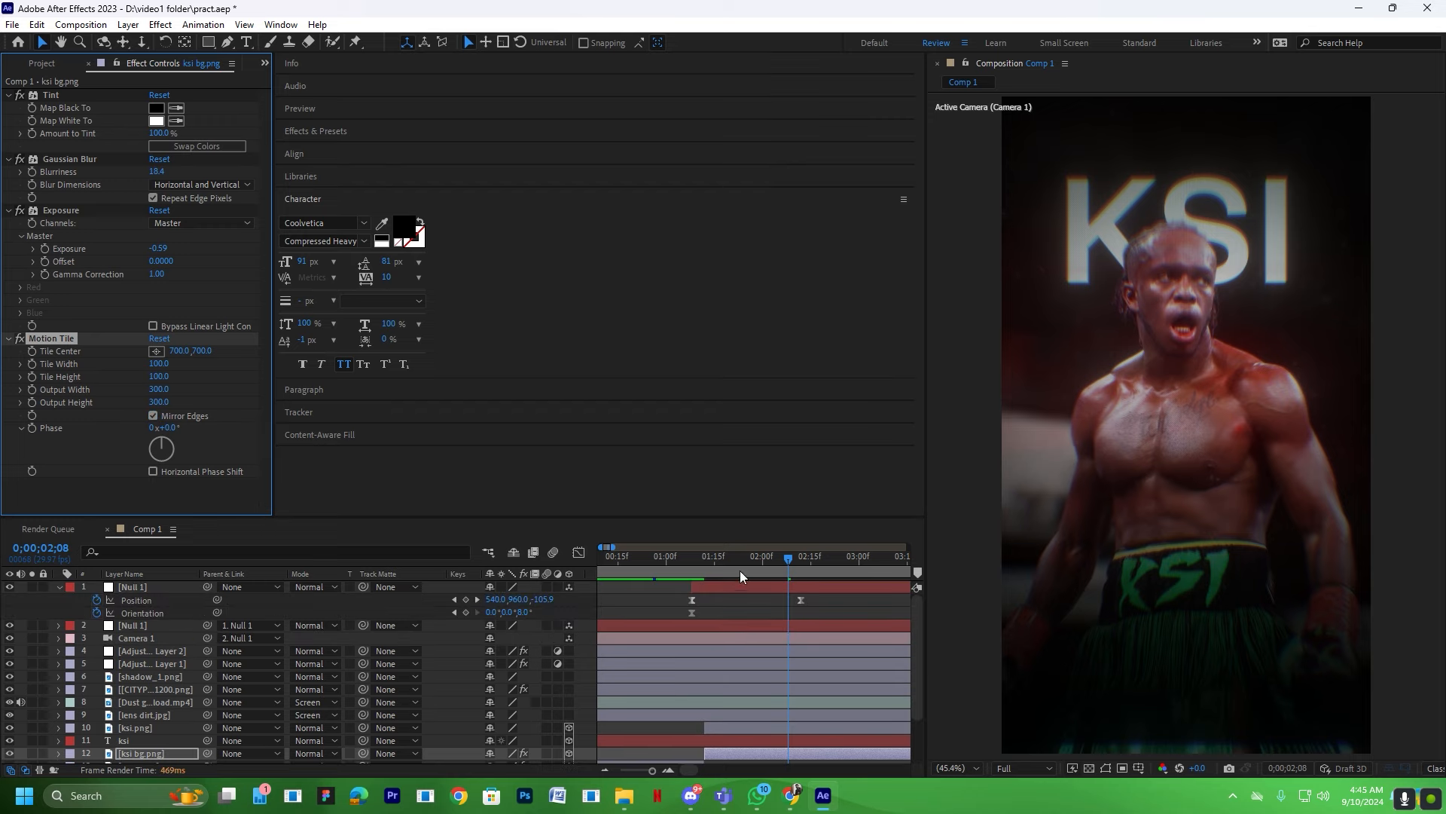
left_click(775, 590)
key("ctrl+d")
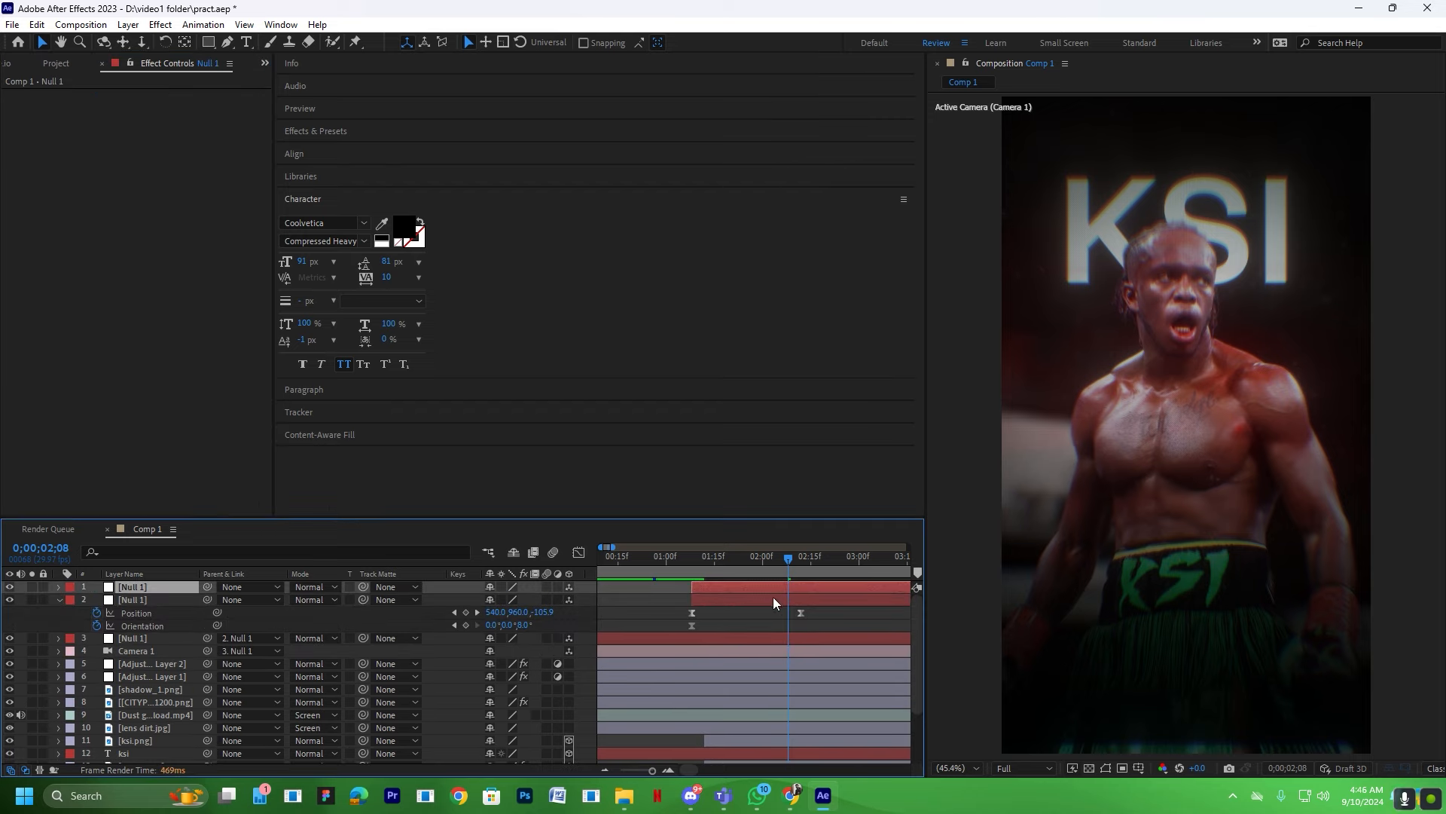
key("u")
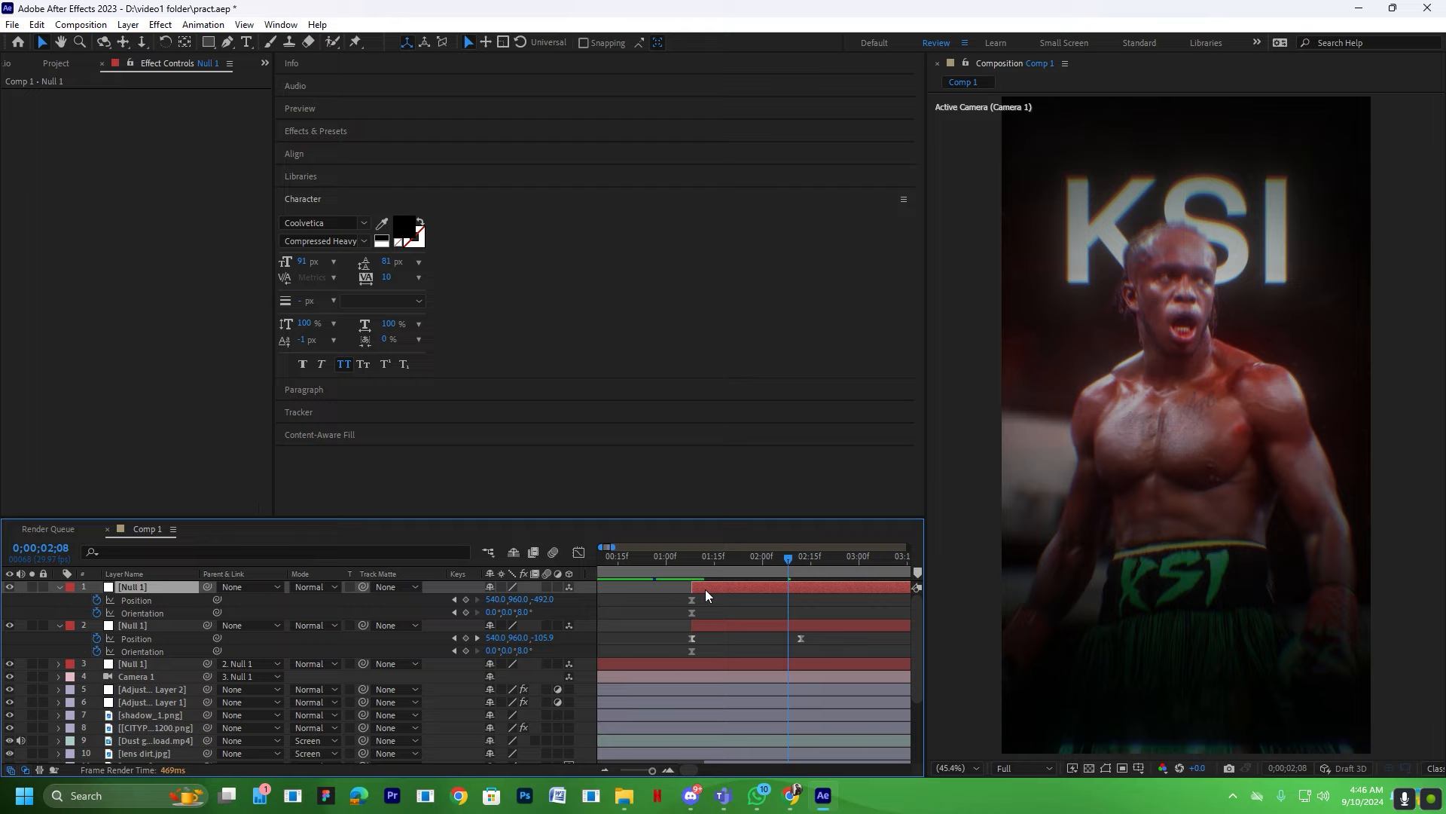
left_click_drag(707, 589, 851, 577)
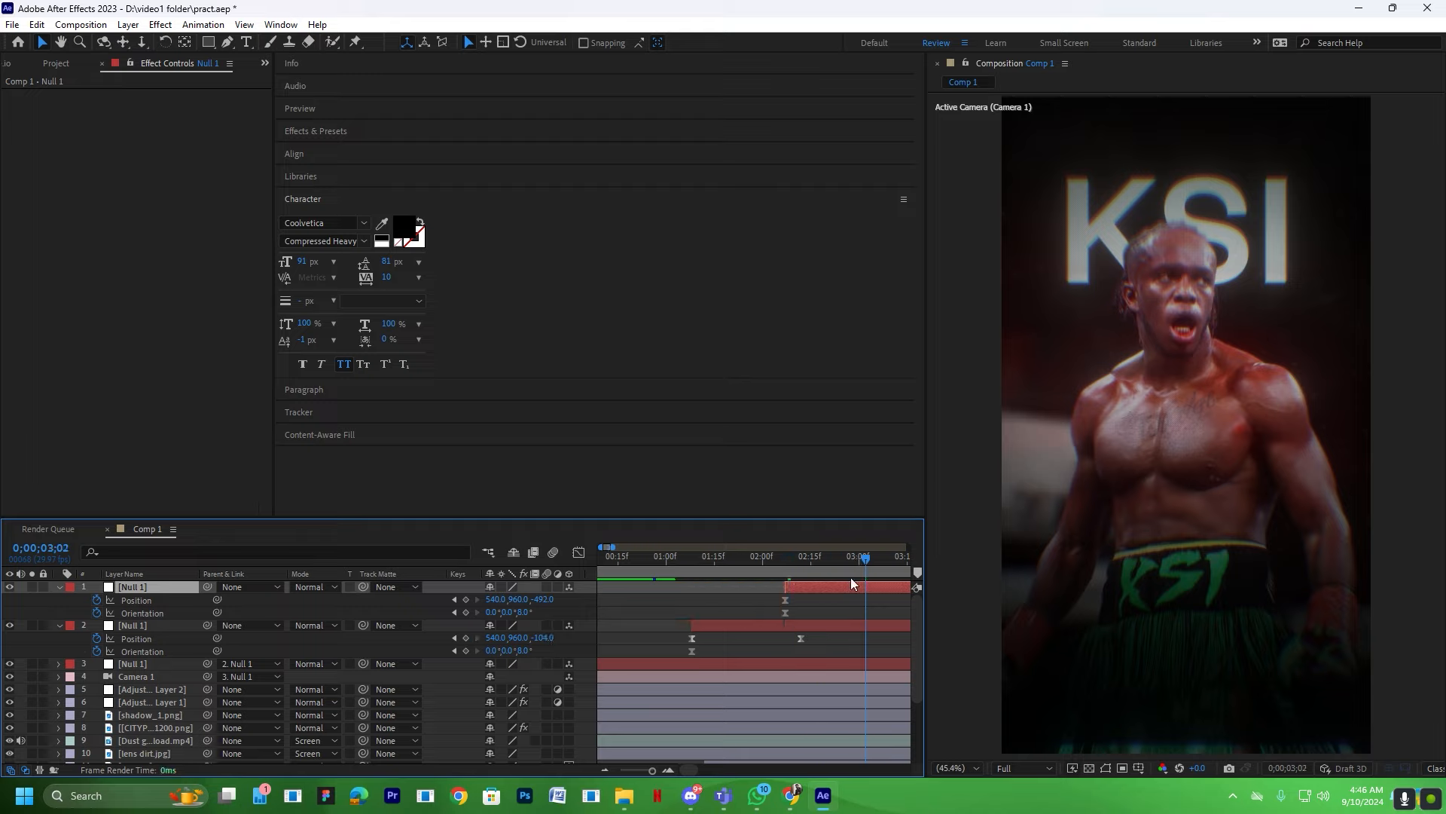
Parent the second null to the duplicated null and keyframe the duplicate's position at 0;00;03;07 to 1450, 960, -492.
scroll(851, 578, "down", 1)
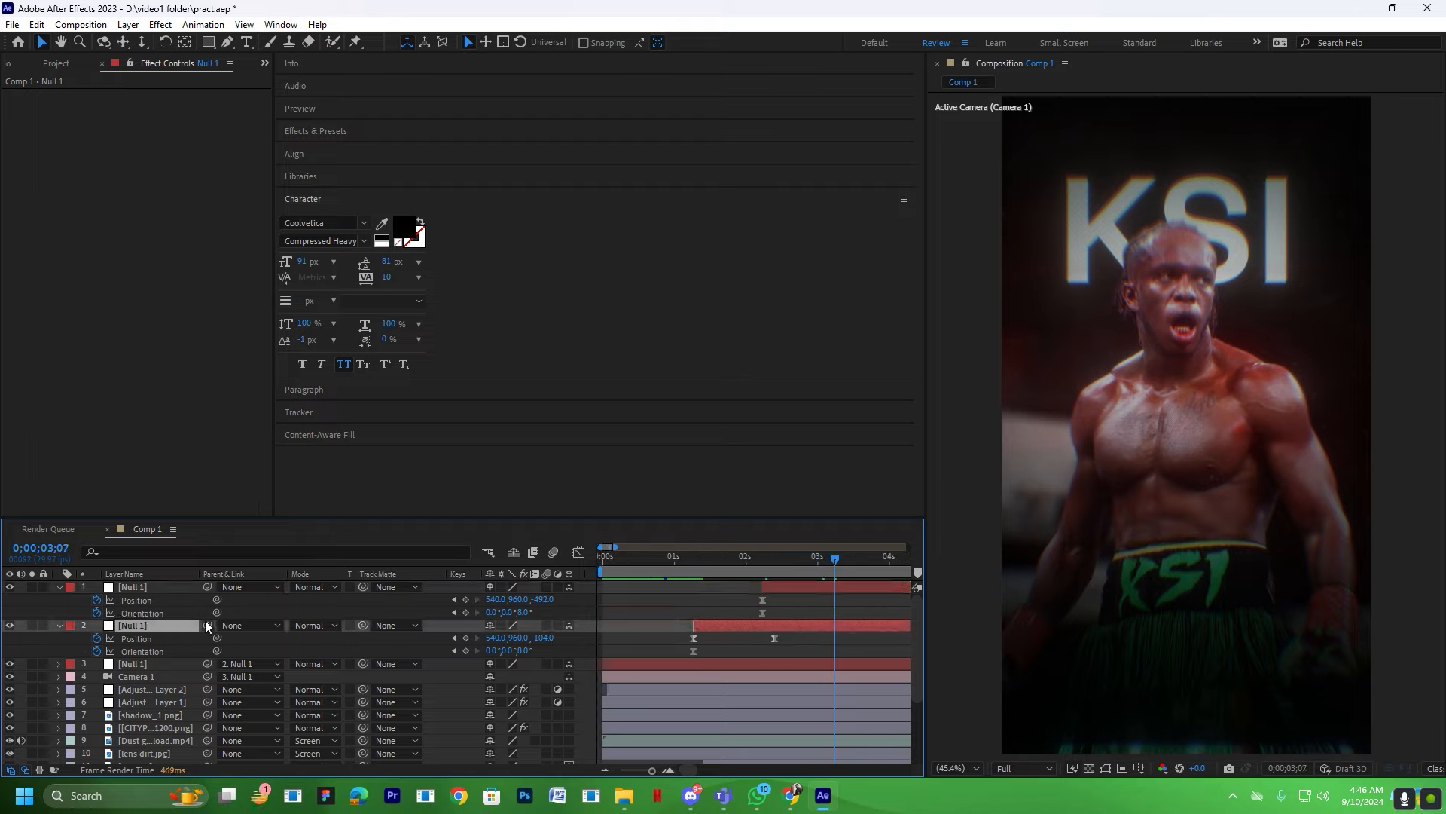
left_click_drag(206, 625, 126, 585)
left_click_drag(502, 602, 684, 612)
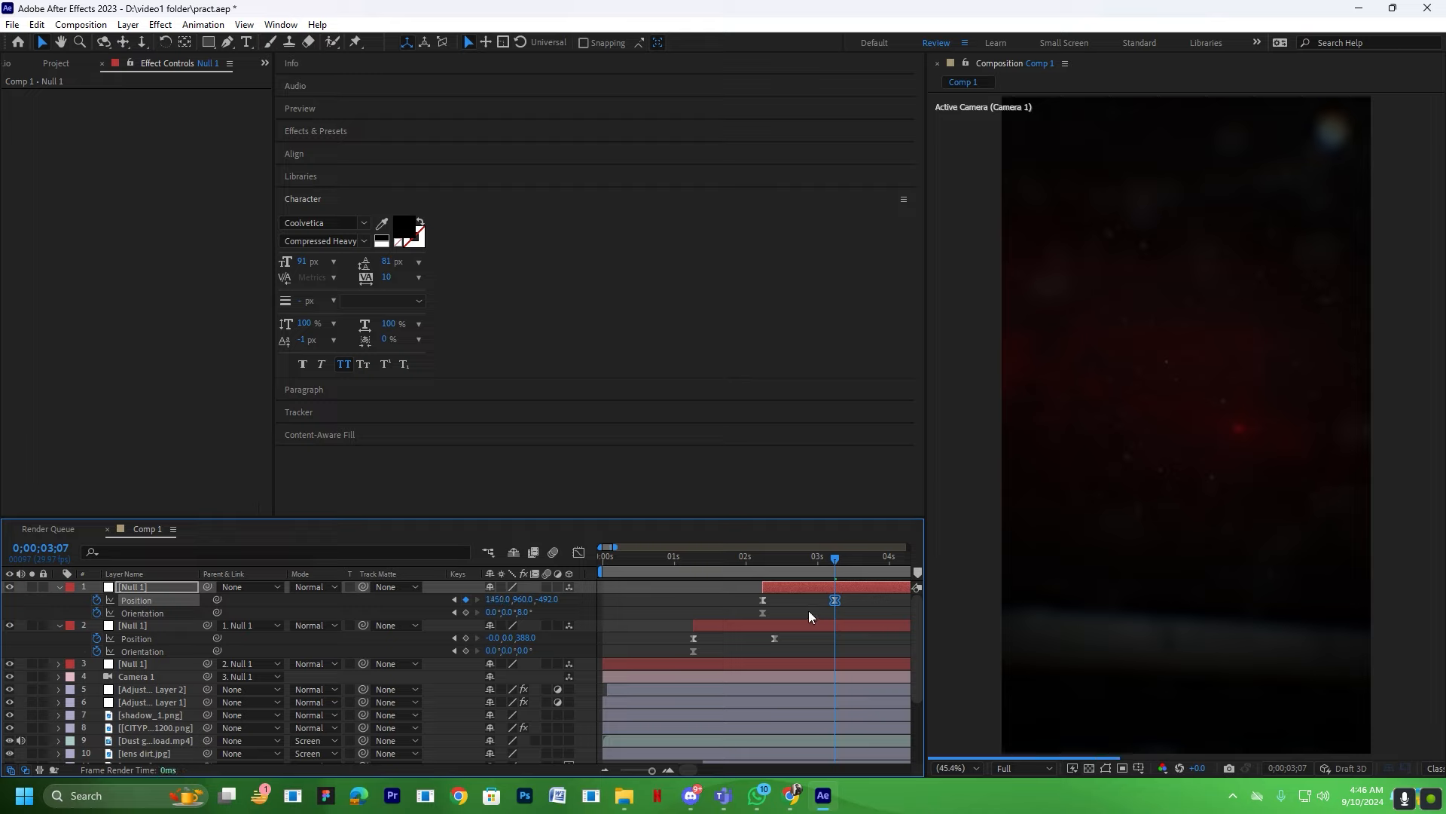
Shape the speed graph of the top null's position keyframes into an early peak with a long ease-out.
left_click_drag(866, 598, 746, 620)
left_click_drag(871, 675, 796, 730)
scroll(809, 738, "up", 1)
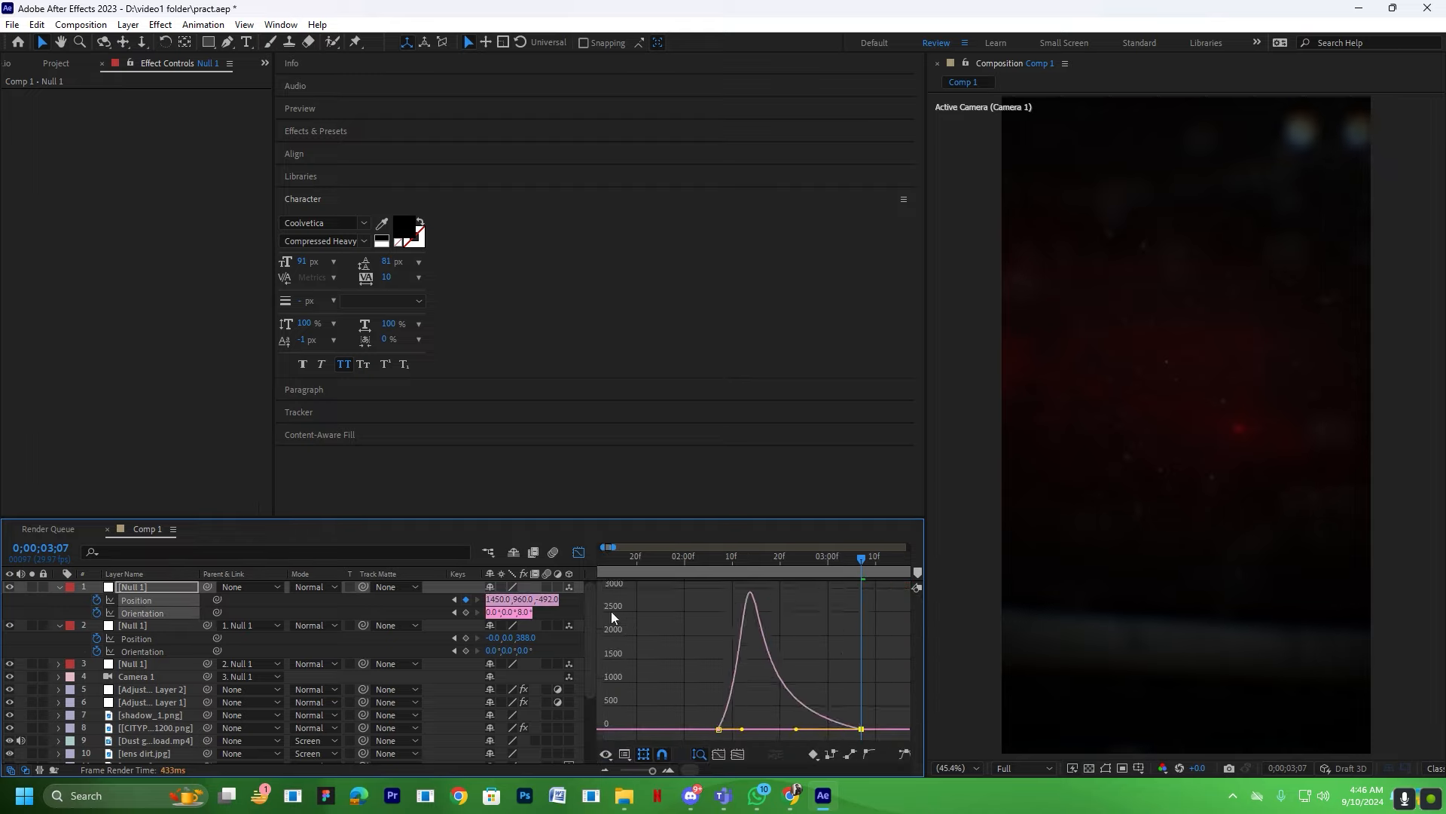
left_click(578, 552)
Play back the composition from 0;00;01;13 to check the sideways camera move.
left_click(663, 587)
key("space")
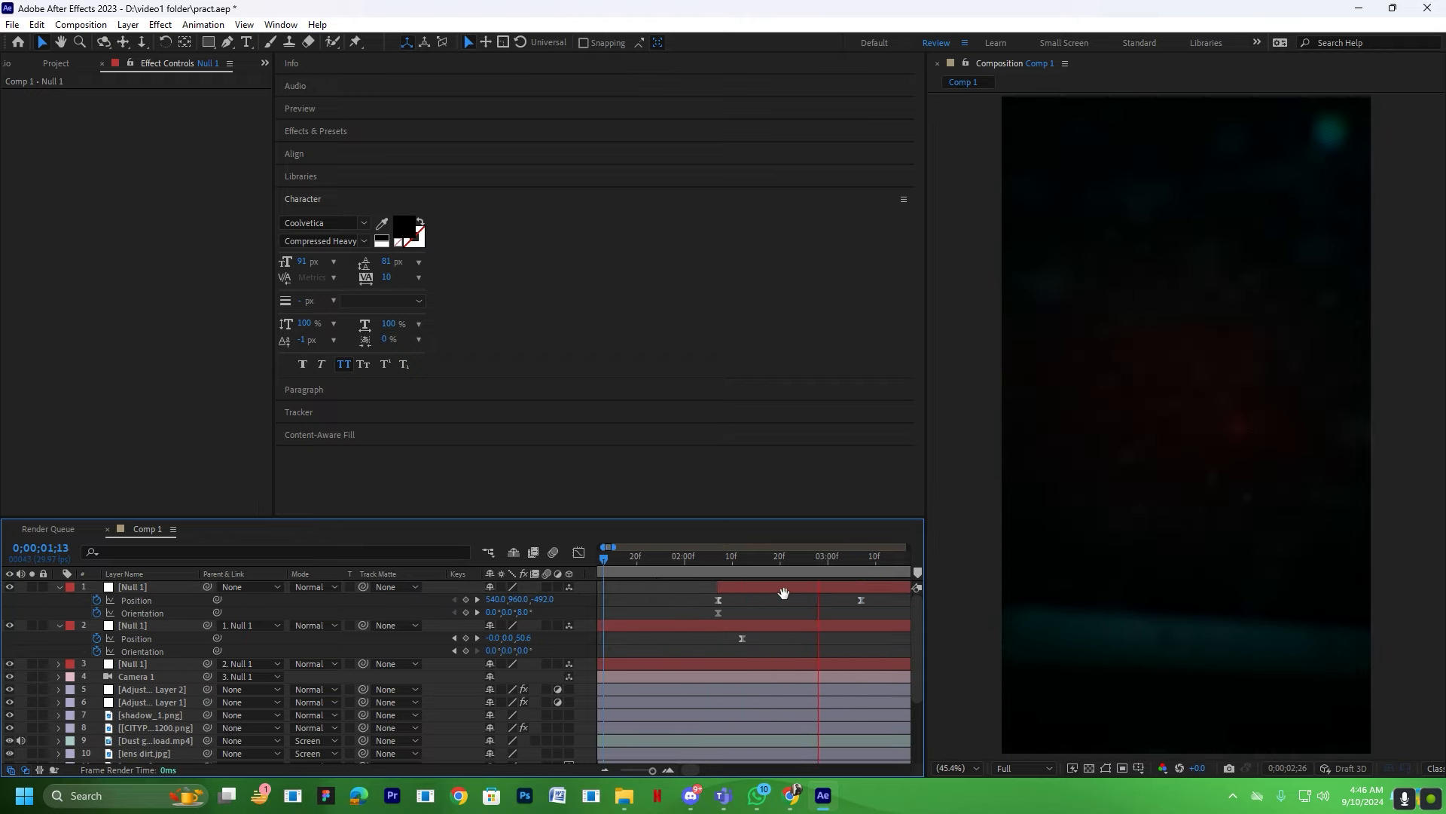
key("space")
Set the playback preview resolution to Half.
left_click(300, 108)
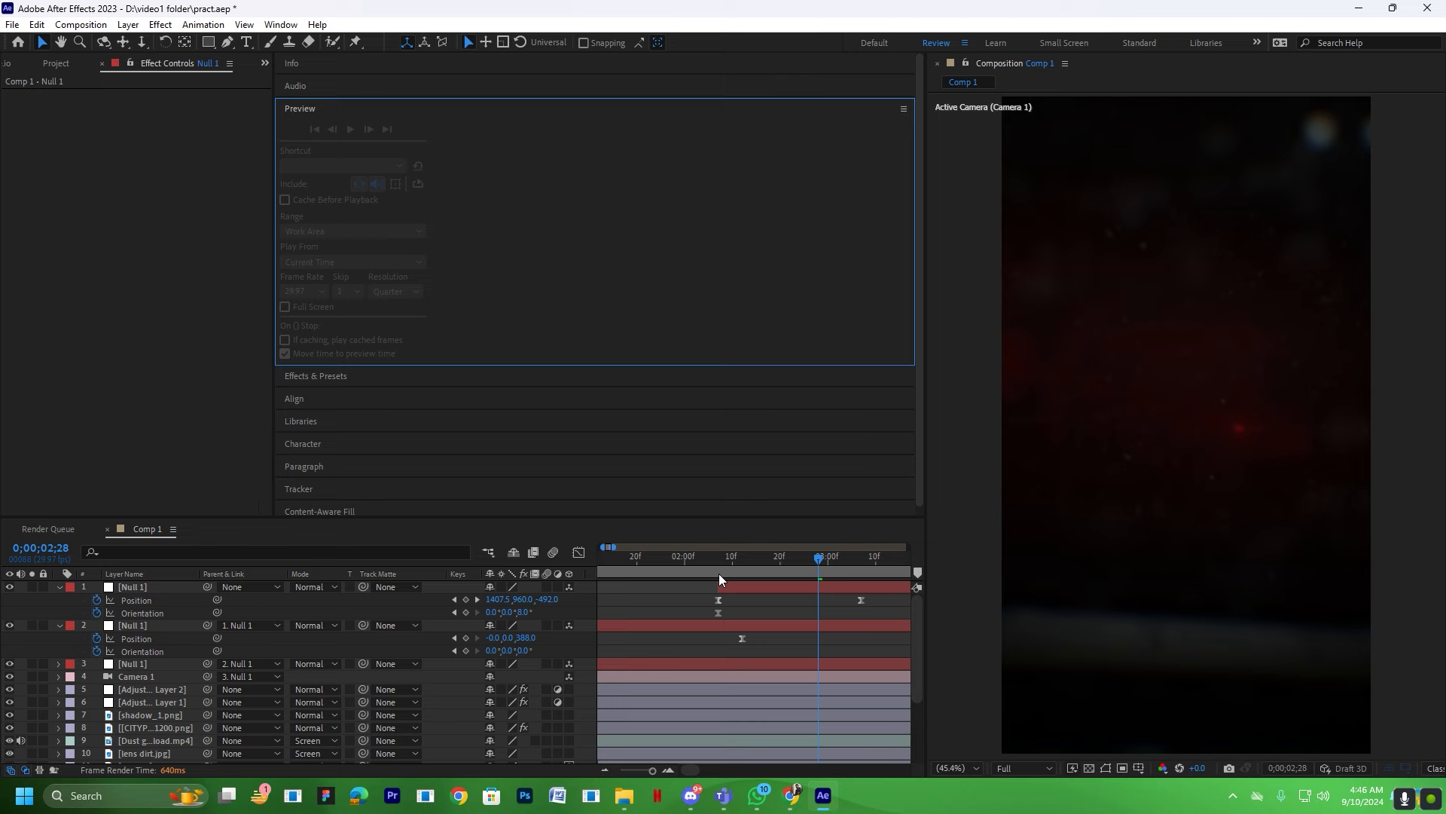
left_click(396, 291)
left_click(400, 345)
Replay the camera move and shift the top null's last position keyframe to 0;00;03;12.
left_click(660, 567)
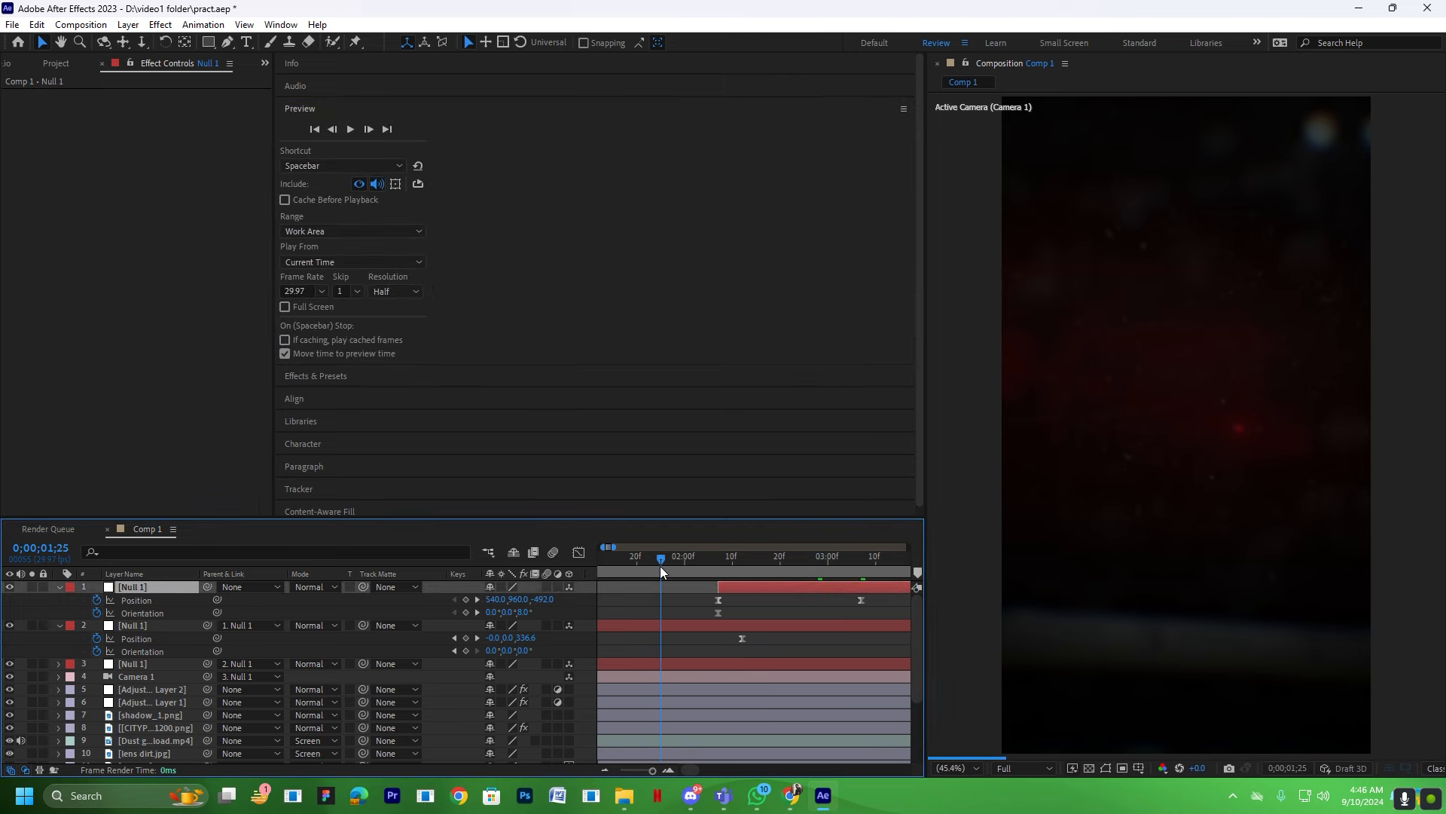
key("space")
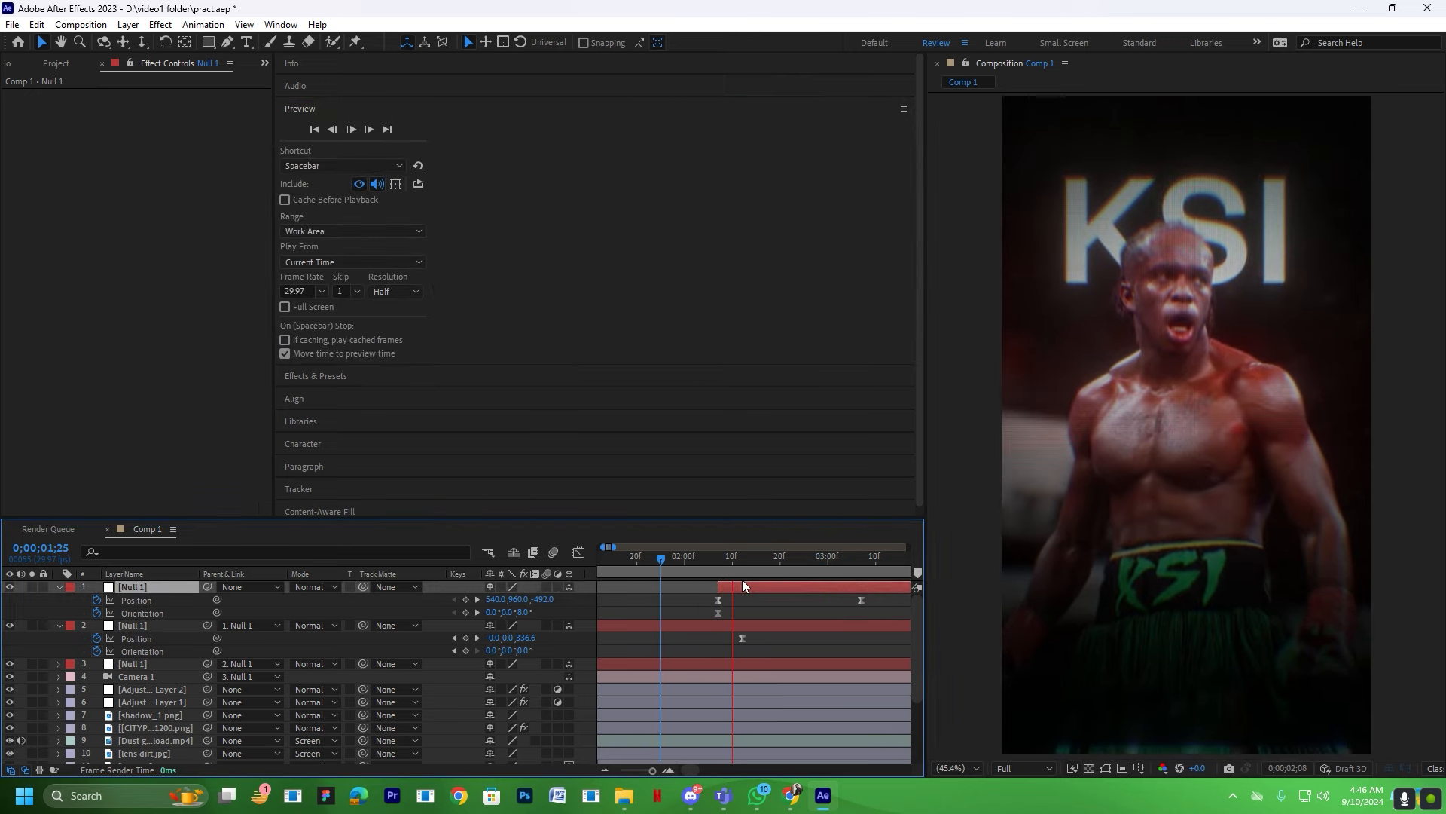
left_click(652, 567)
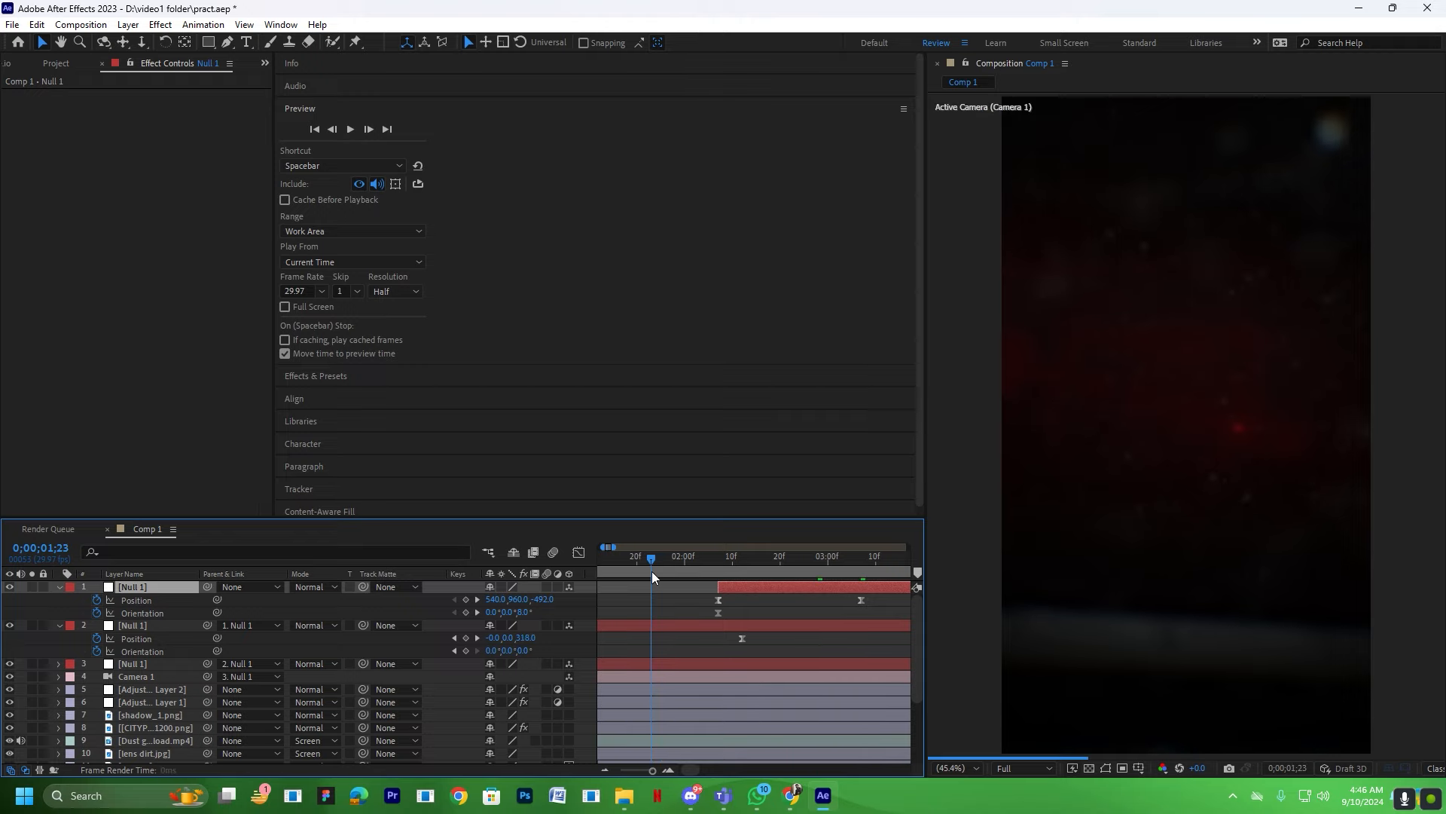
key("space")
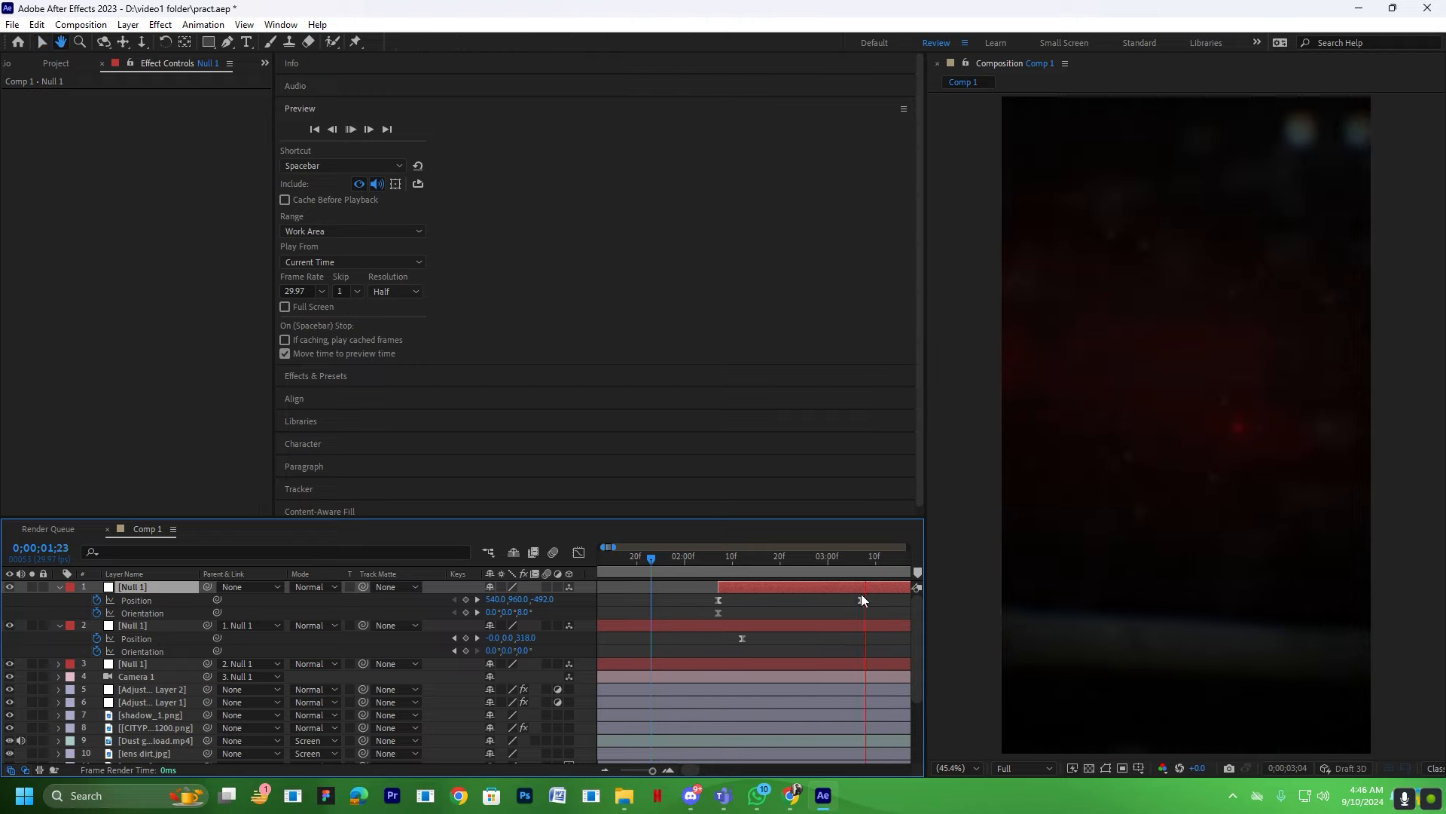
key("space")
left_click_drag(869, 603, 890, 581)
left_click(885, 569)
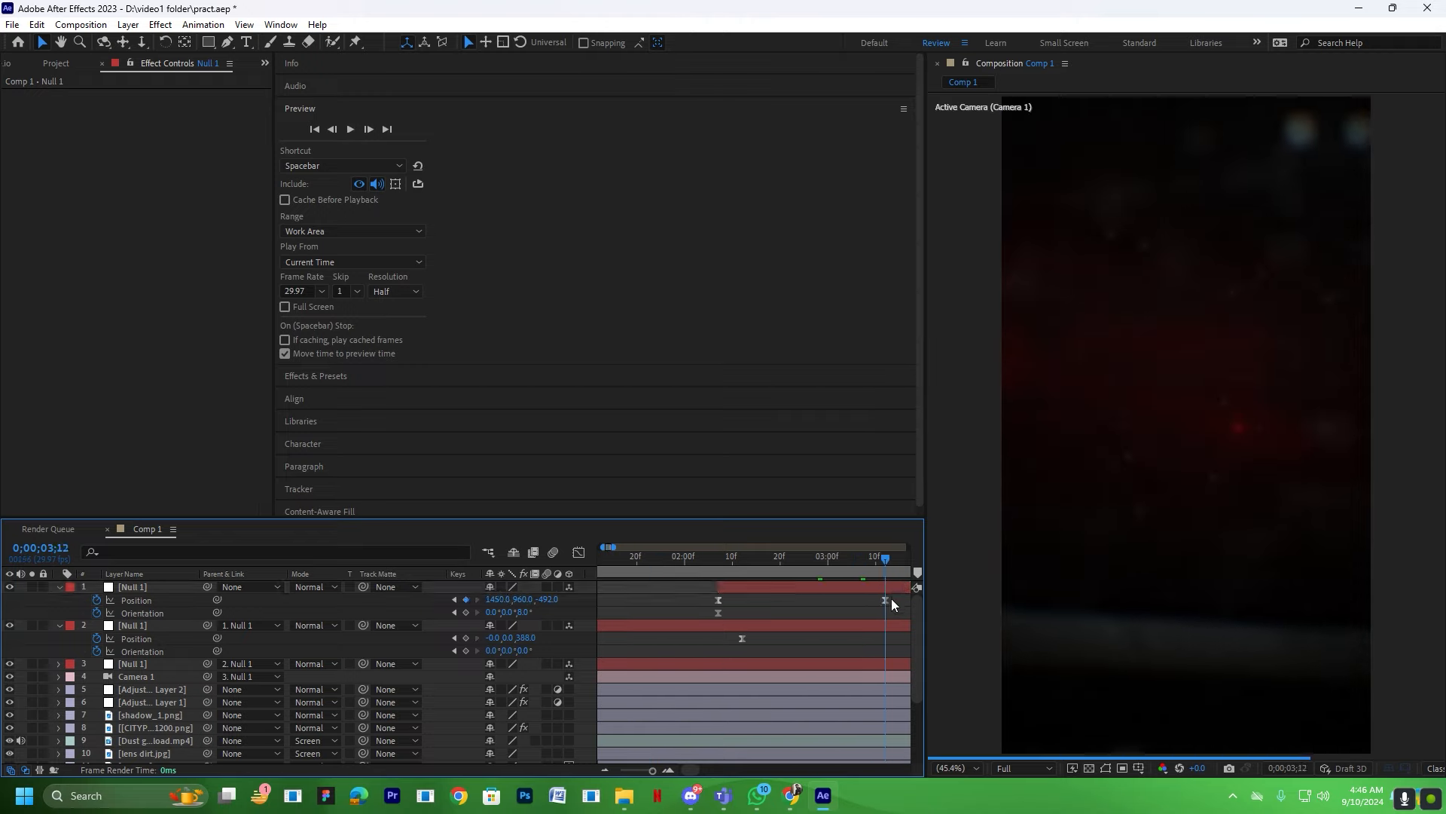
Add the KSI channel screenshot from the project files to the timeline, directly above the dust overlay layer.
left_click(59, 64)
left_click(51, 315)
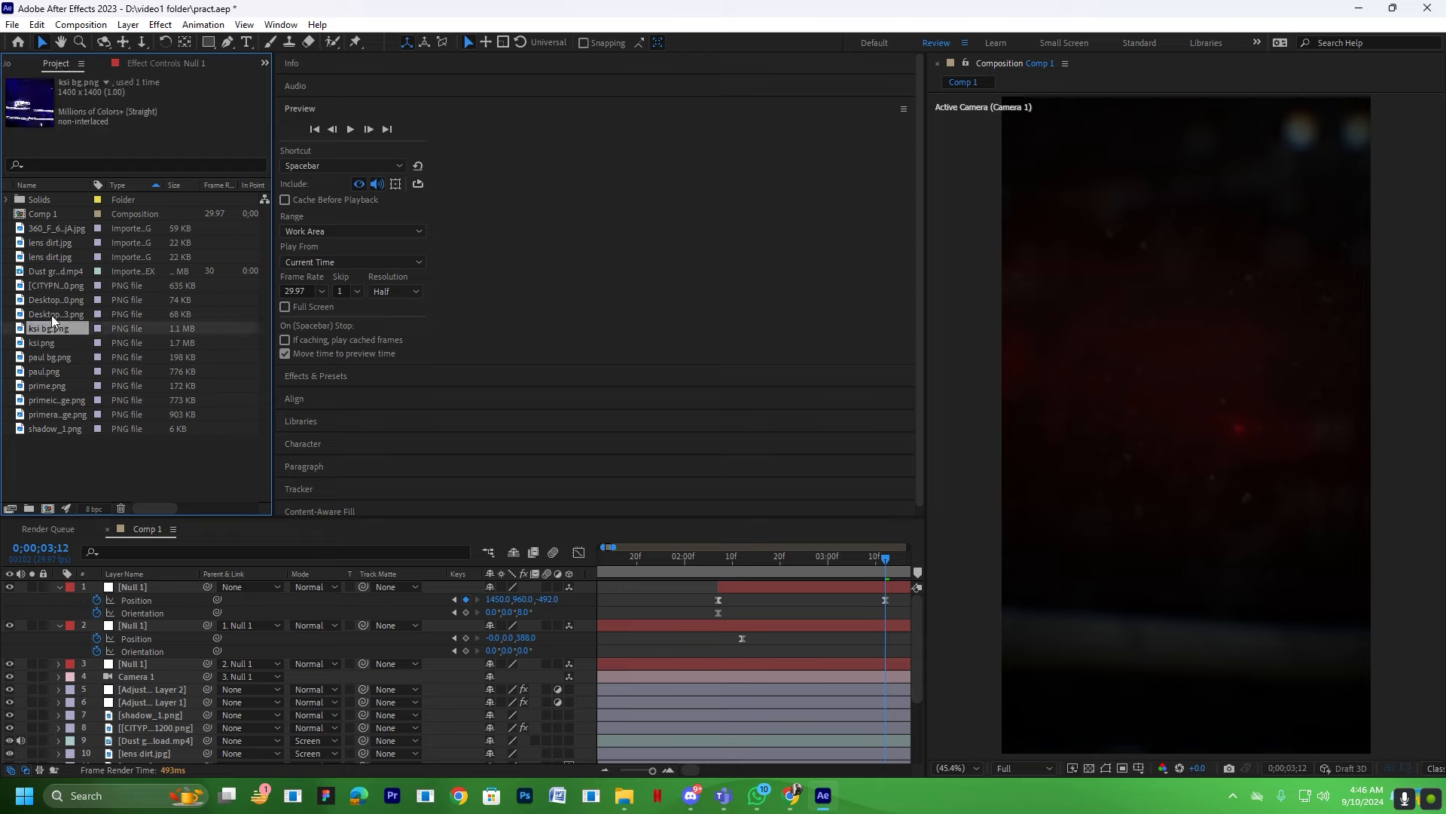
left_click_drag(52, 313, 156, 709)
scroll(151, 701, "down", 1)
Scale the channel screenshot to 114% and position it above the frame's center, layered directly beneath the CITYPNG image.
key("s")
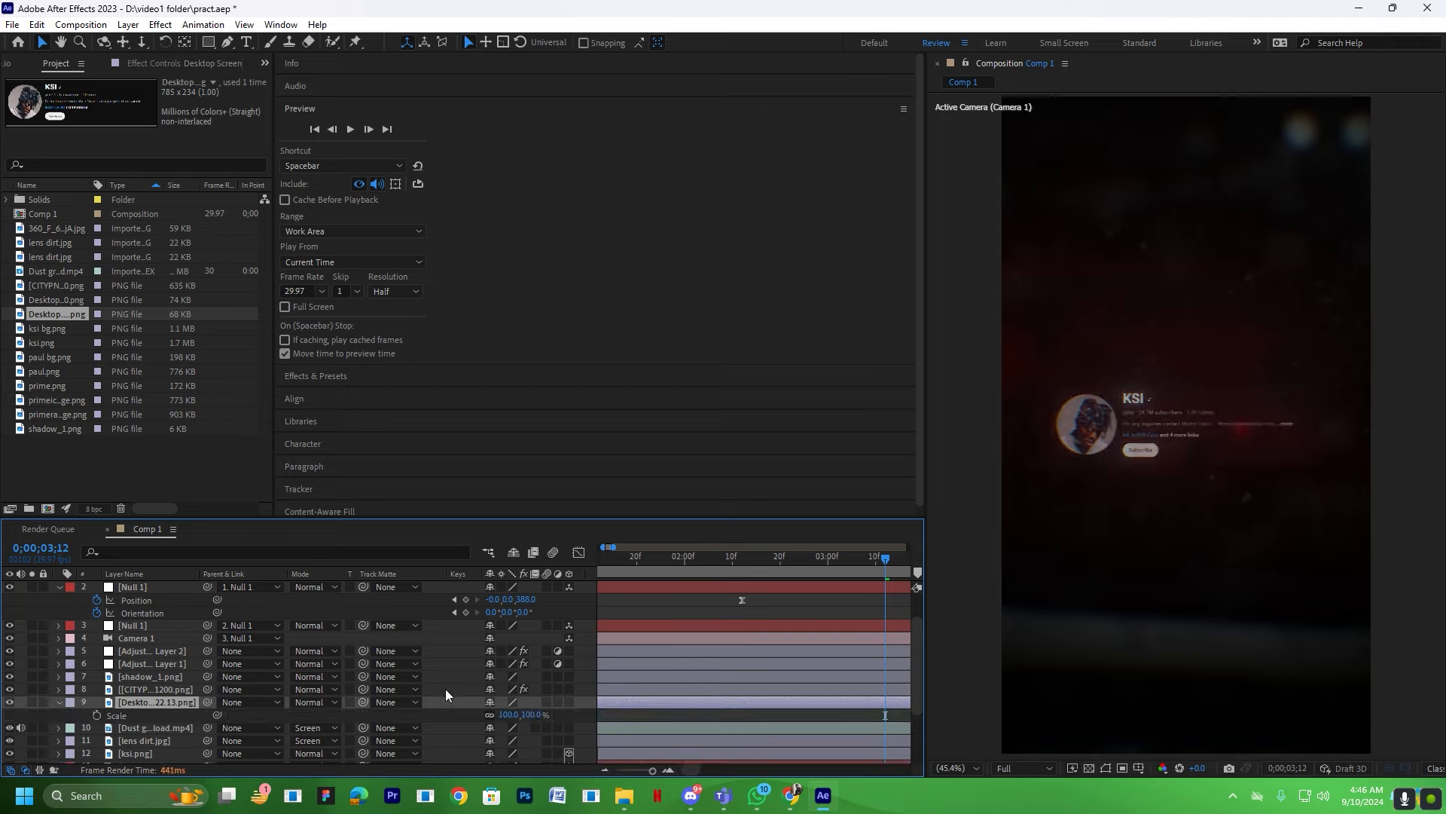
left_click_drag(513, 720, 532, 719)
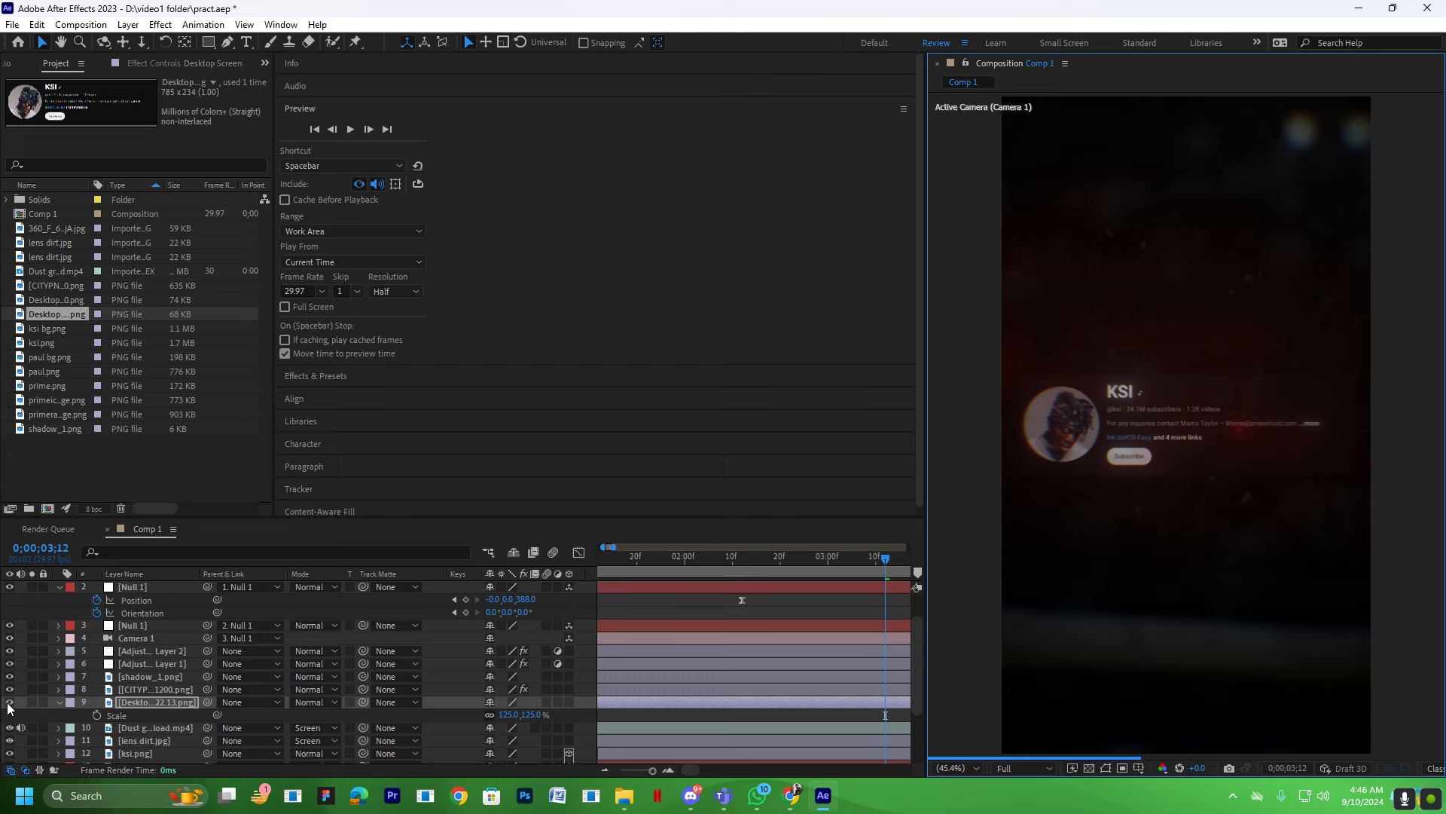
left_click_drag(150, 702, 156, 691)
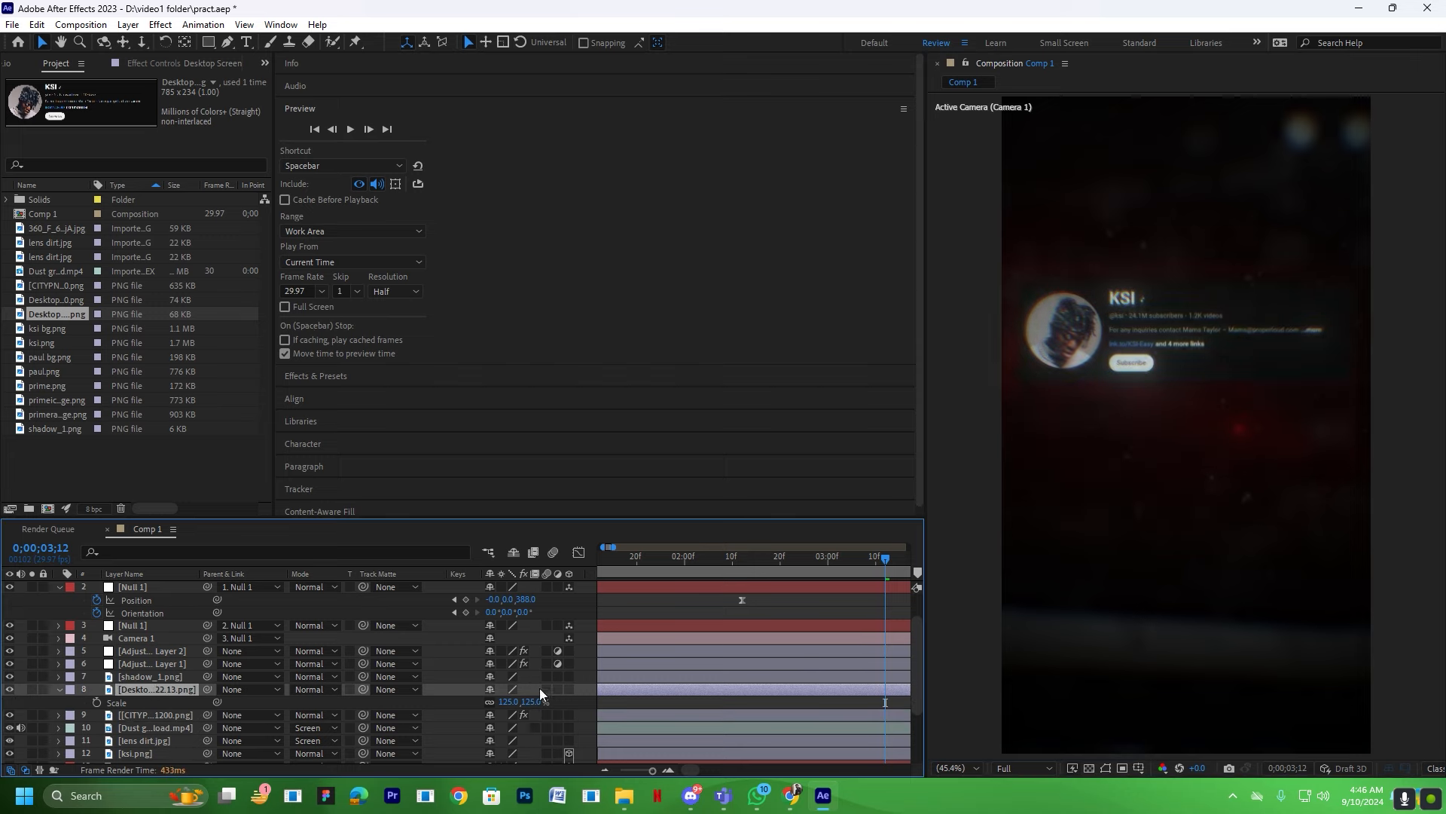
left_click_drag(508, 703, 498, 702)
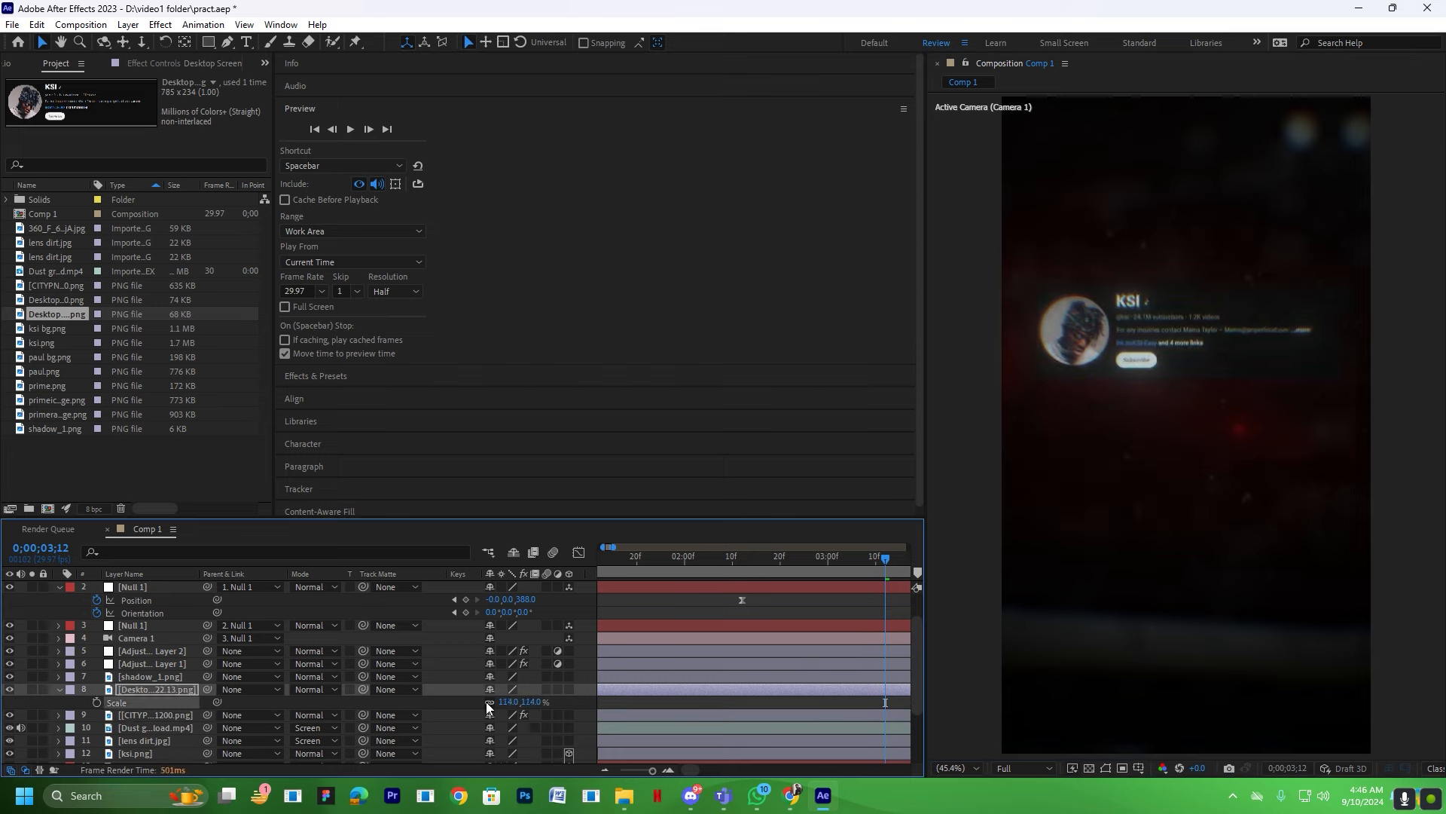
left_click_drag(169, 699, 164, 717)
Apply the Exposure effect to the channel screenshot layer and set its exposure to 1.39.
key("ctrl+space")
type("ex")
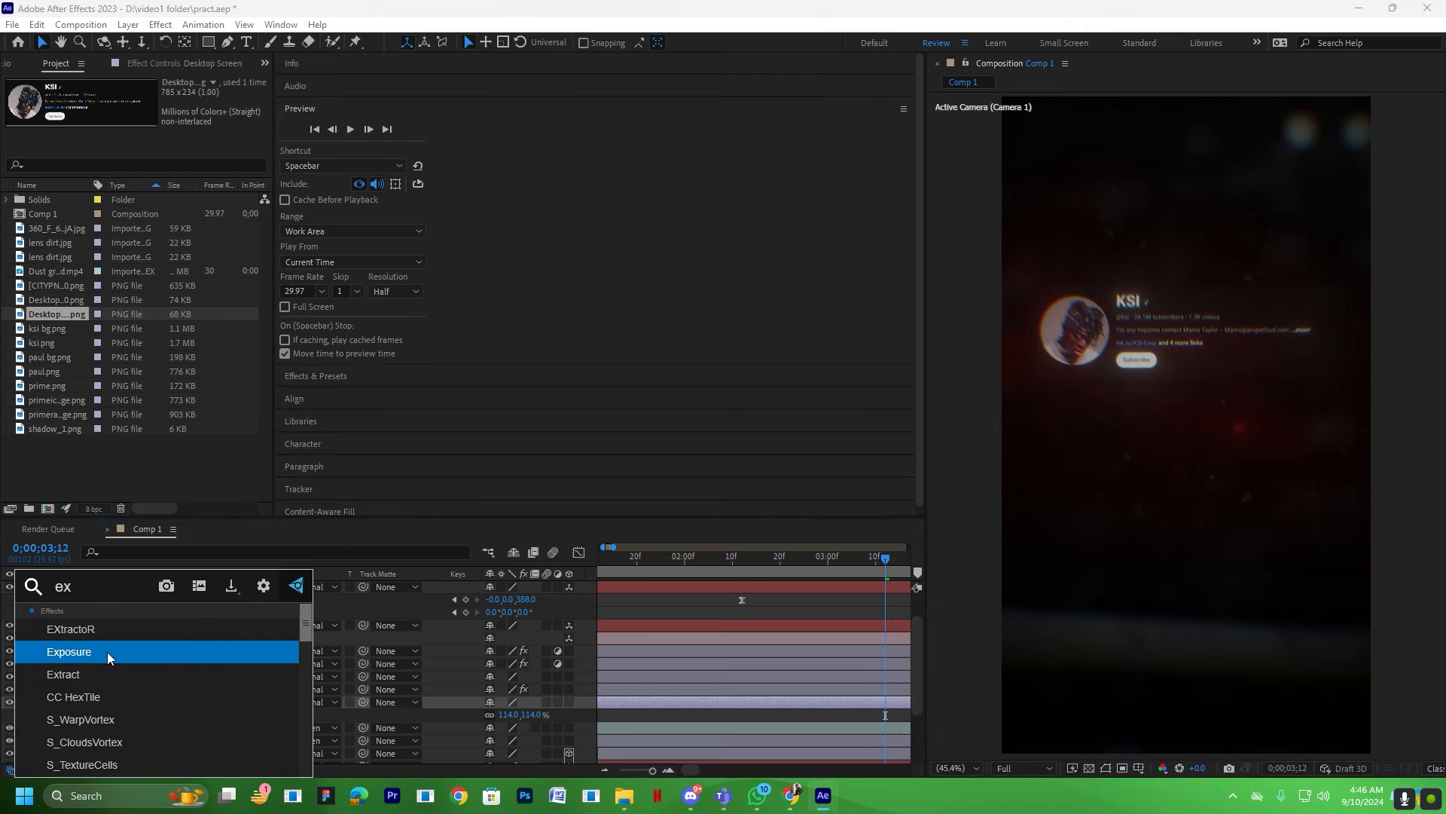
left_click(107, 652)
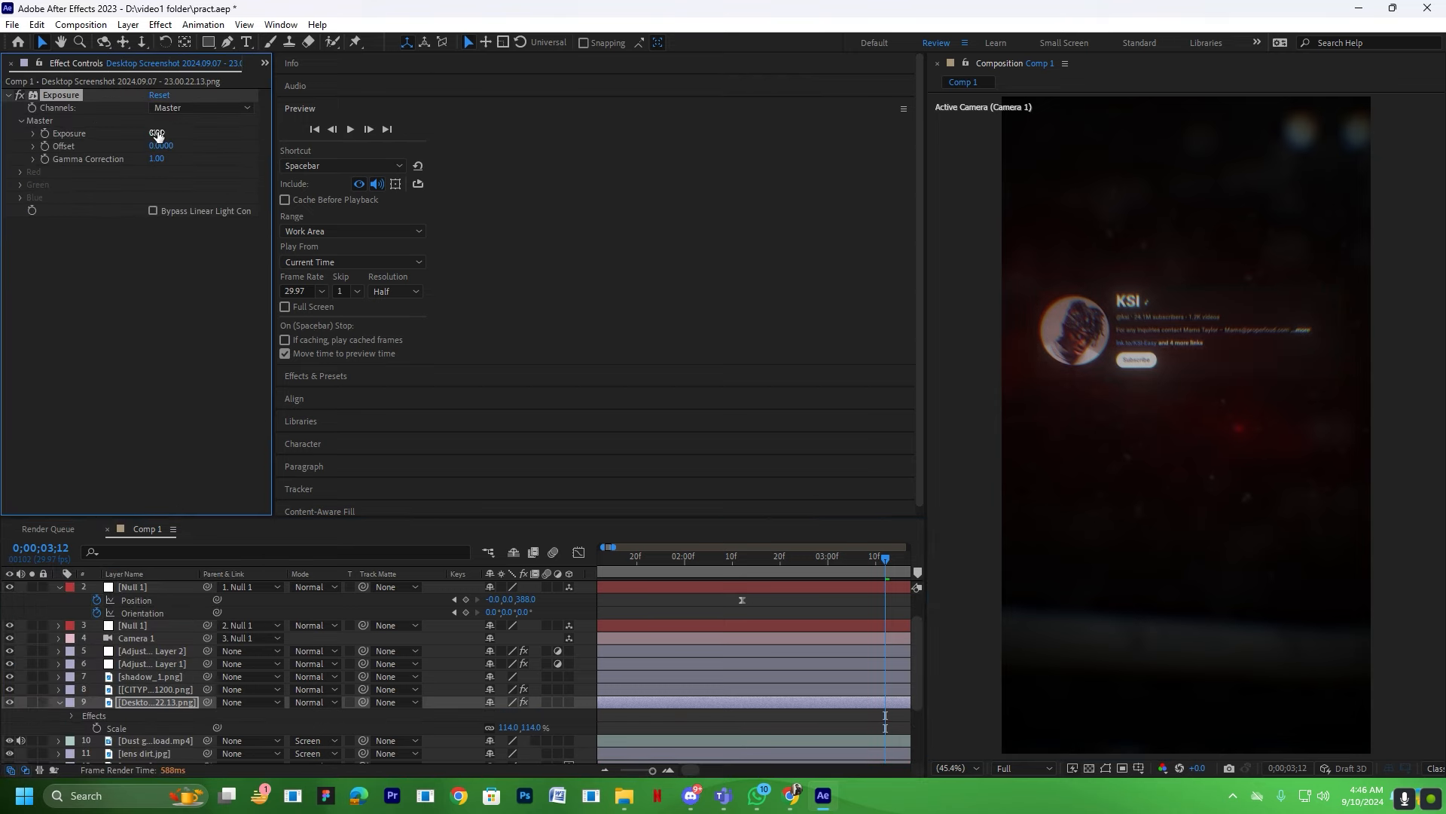
left_click_drag(156, 133, 205, 146)
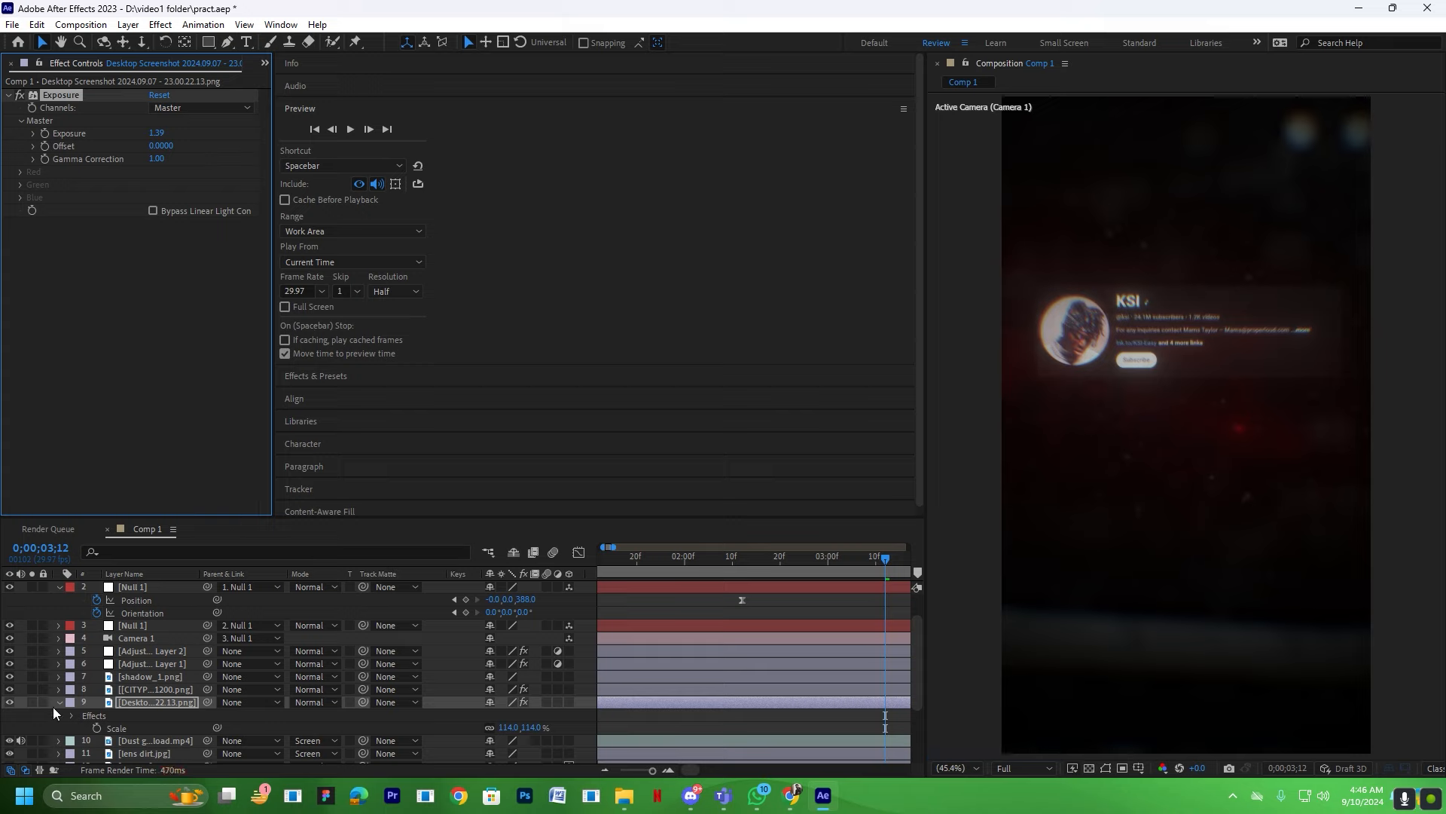
Make the KSI channel screenshot a 3D layer and set its exposure to 2.00.
left_click(143, 702)
left_click(569, 702)
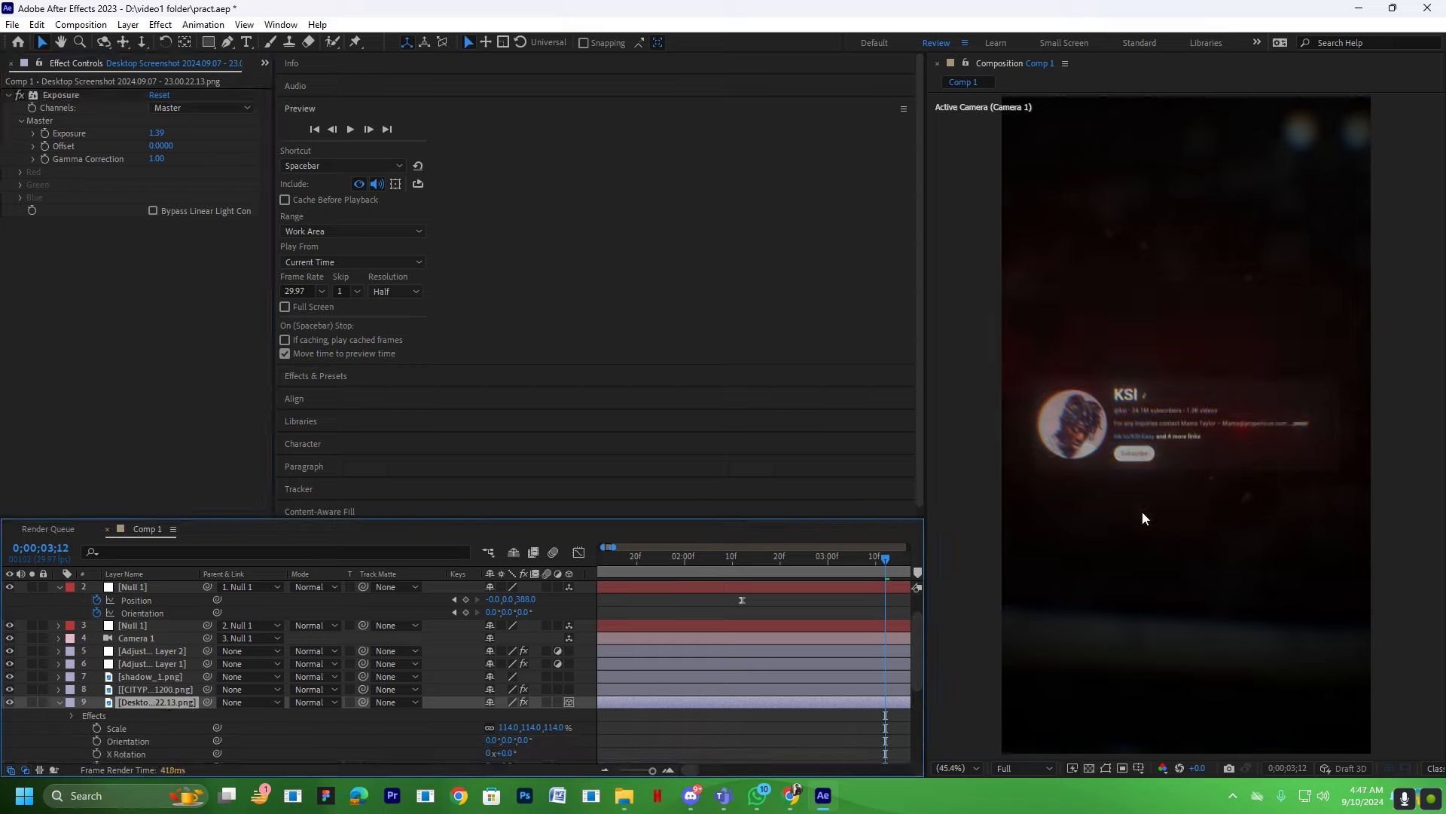
left_click_drag(159, 135, 215, 146)
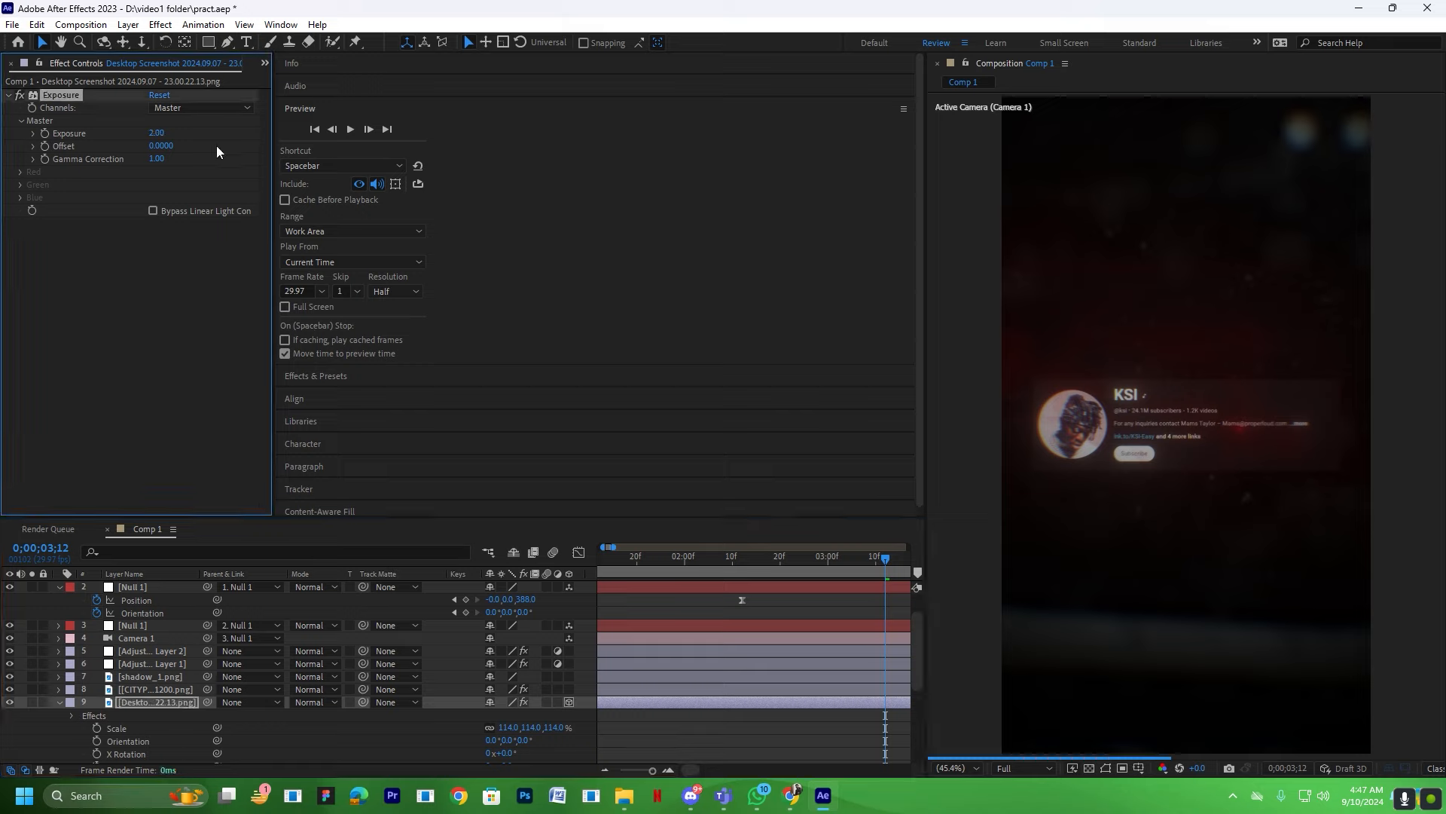
left_click(188, 698)
left_click(60, 702)
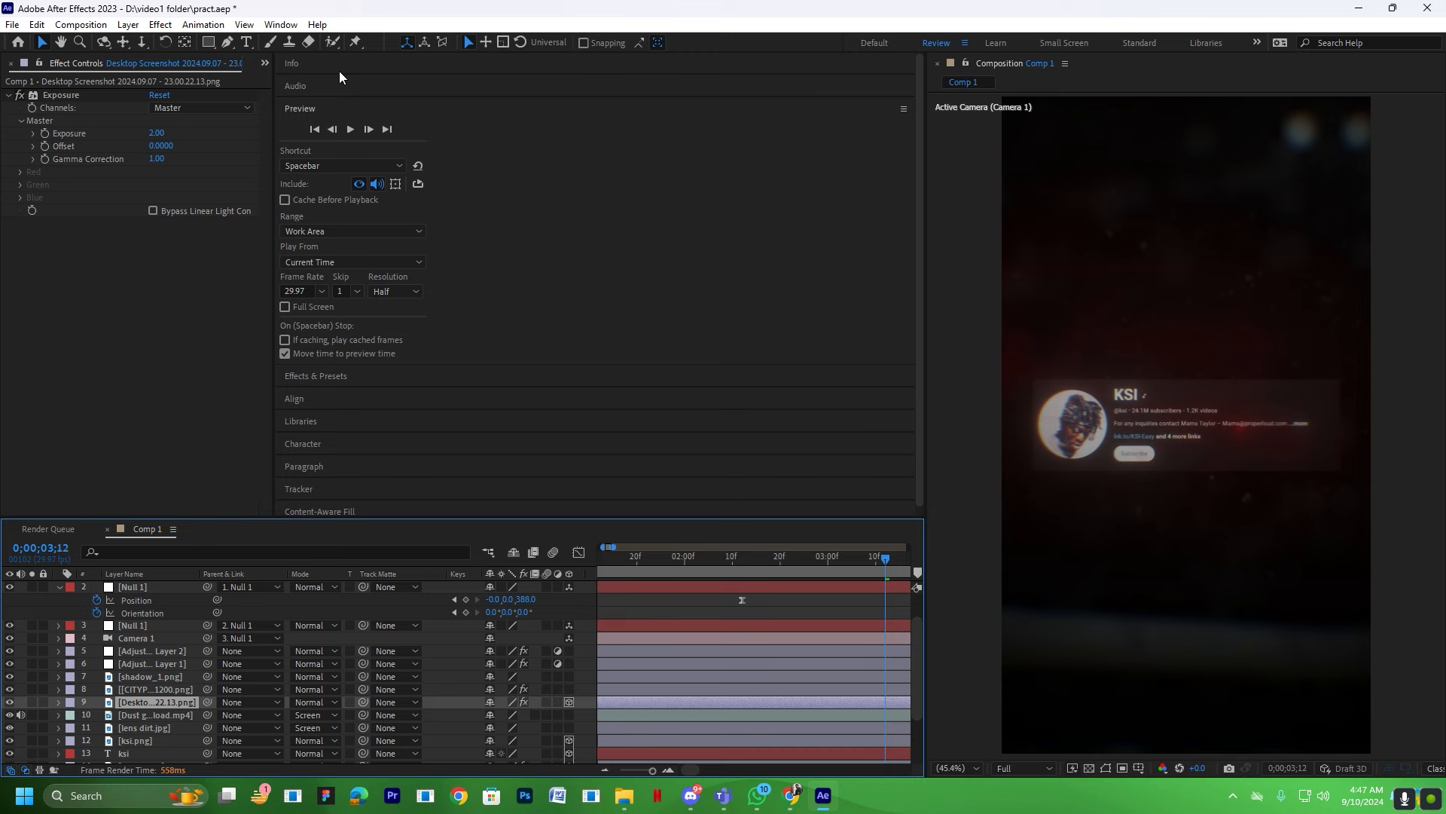
Add the Logan Paul channel screenshot from the project files to the timeline, directly above the KSI channel screenshot layer.
left_click(264, 63)
left_click(302, 98)
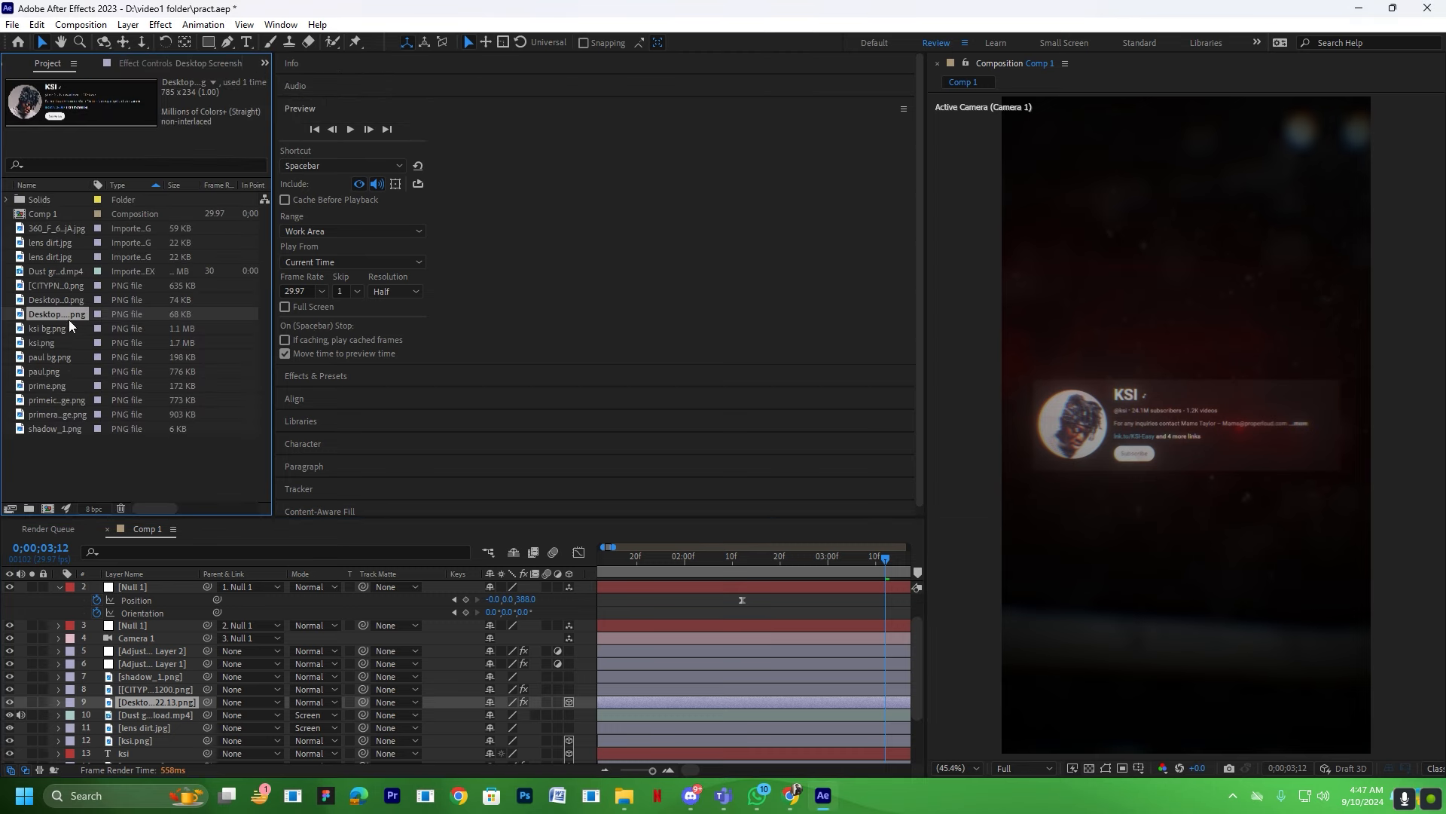
left_click(19, 299)
key("ctrl+slash")
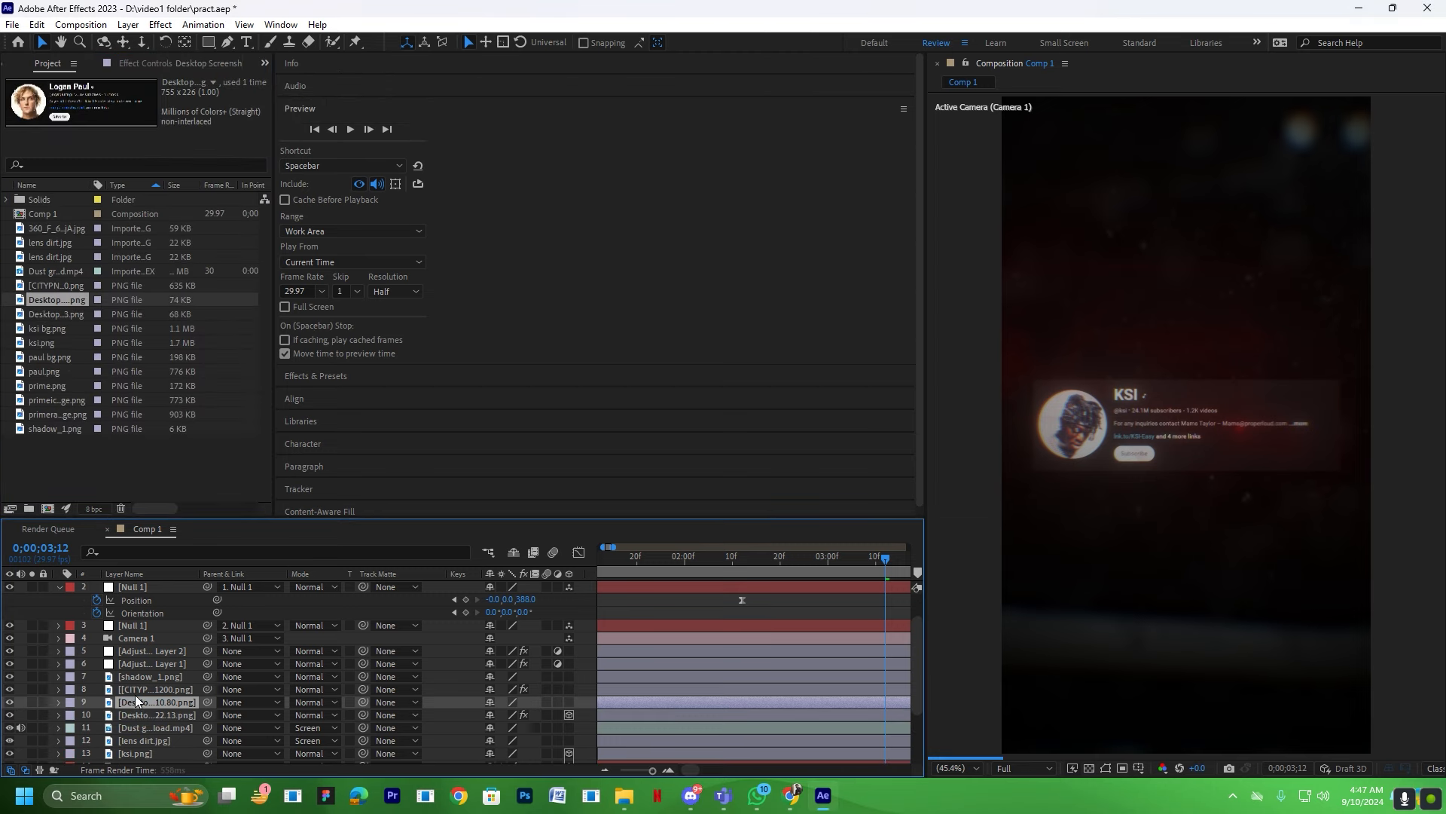
Copy the 114% scale from the KSI channel screenshot to the Logan Paul screenshot layer.
left_click(148, 718)
key("s")
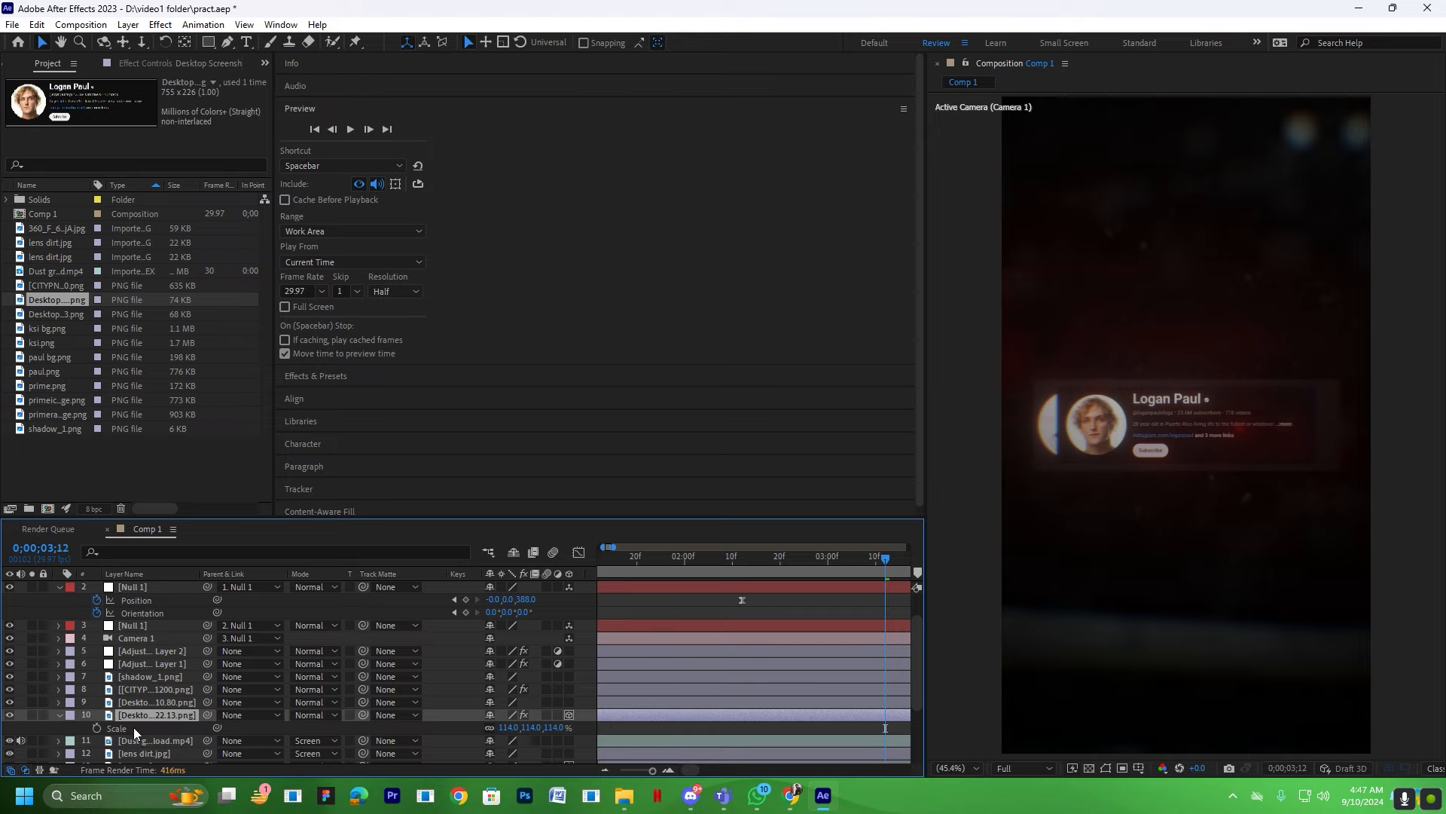
left_click(133, 726)
left_click(140, 704)
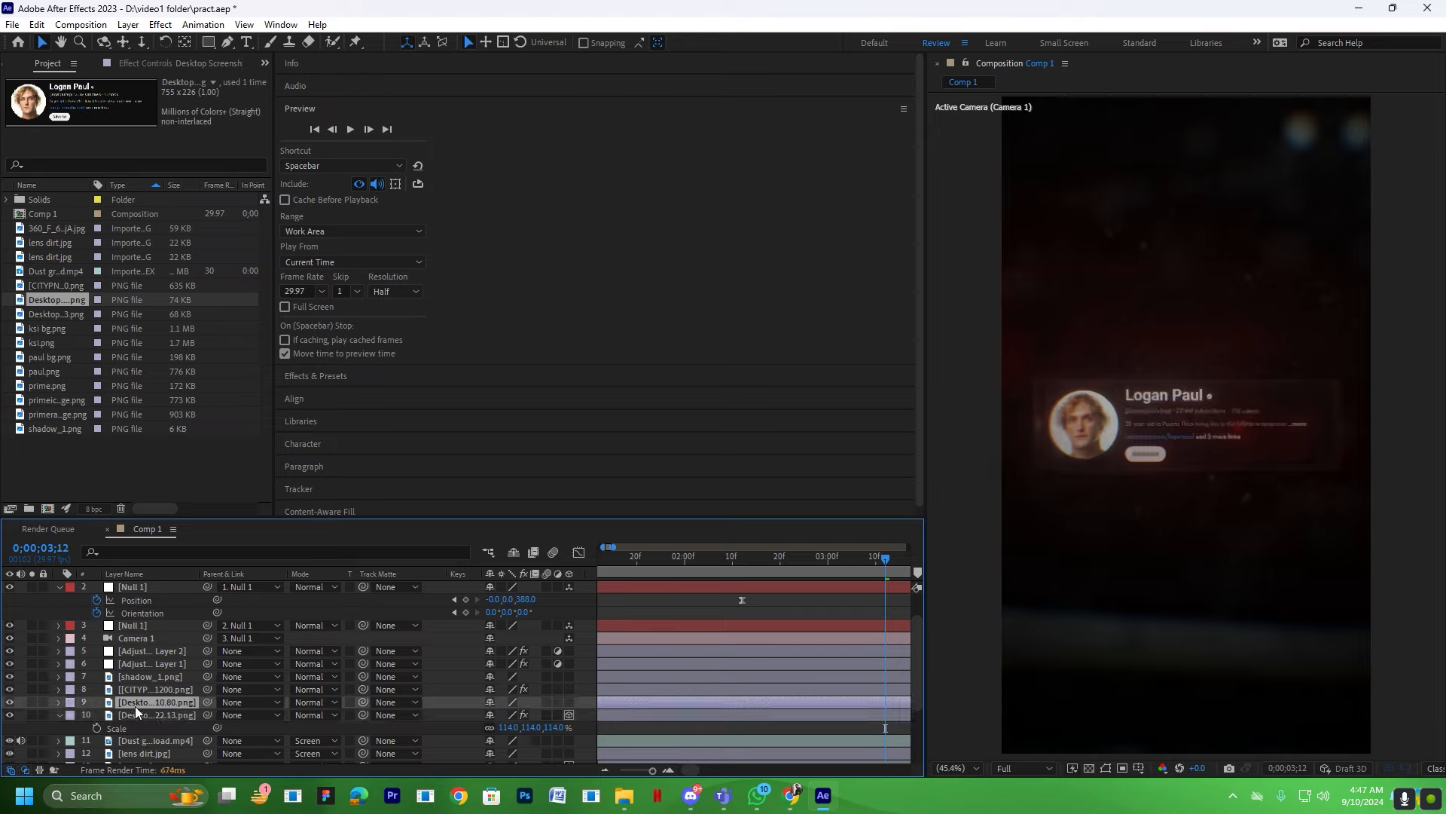
Copy the Exposure effect from the KSI channel screenshot and paste it onto the Logan Paul screenshot.
left_click(143, 717)
left_click(161, 25)
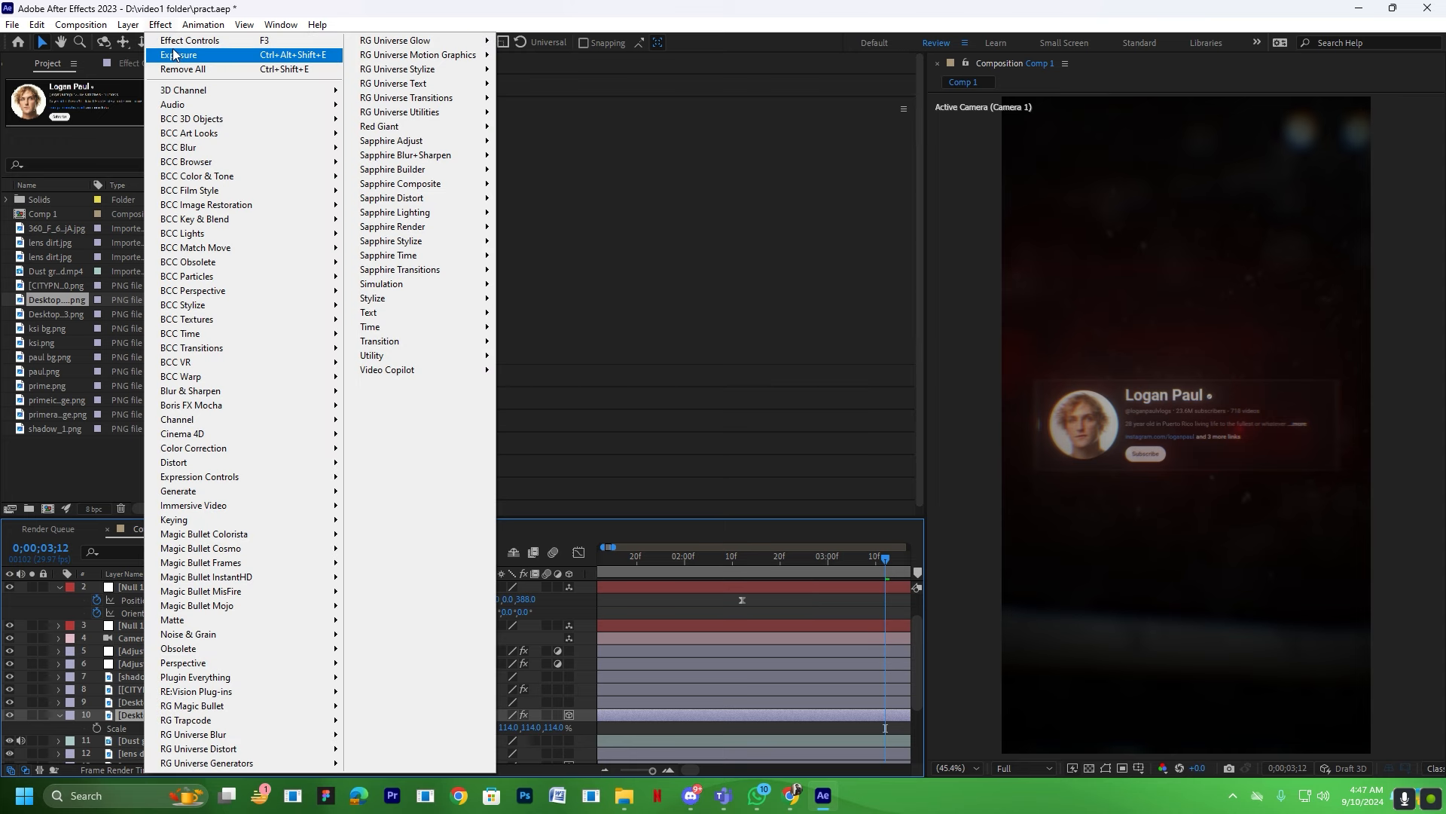
left_click(177, 55)
left_click(56, 97)
key("ctrl+c")
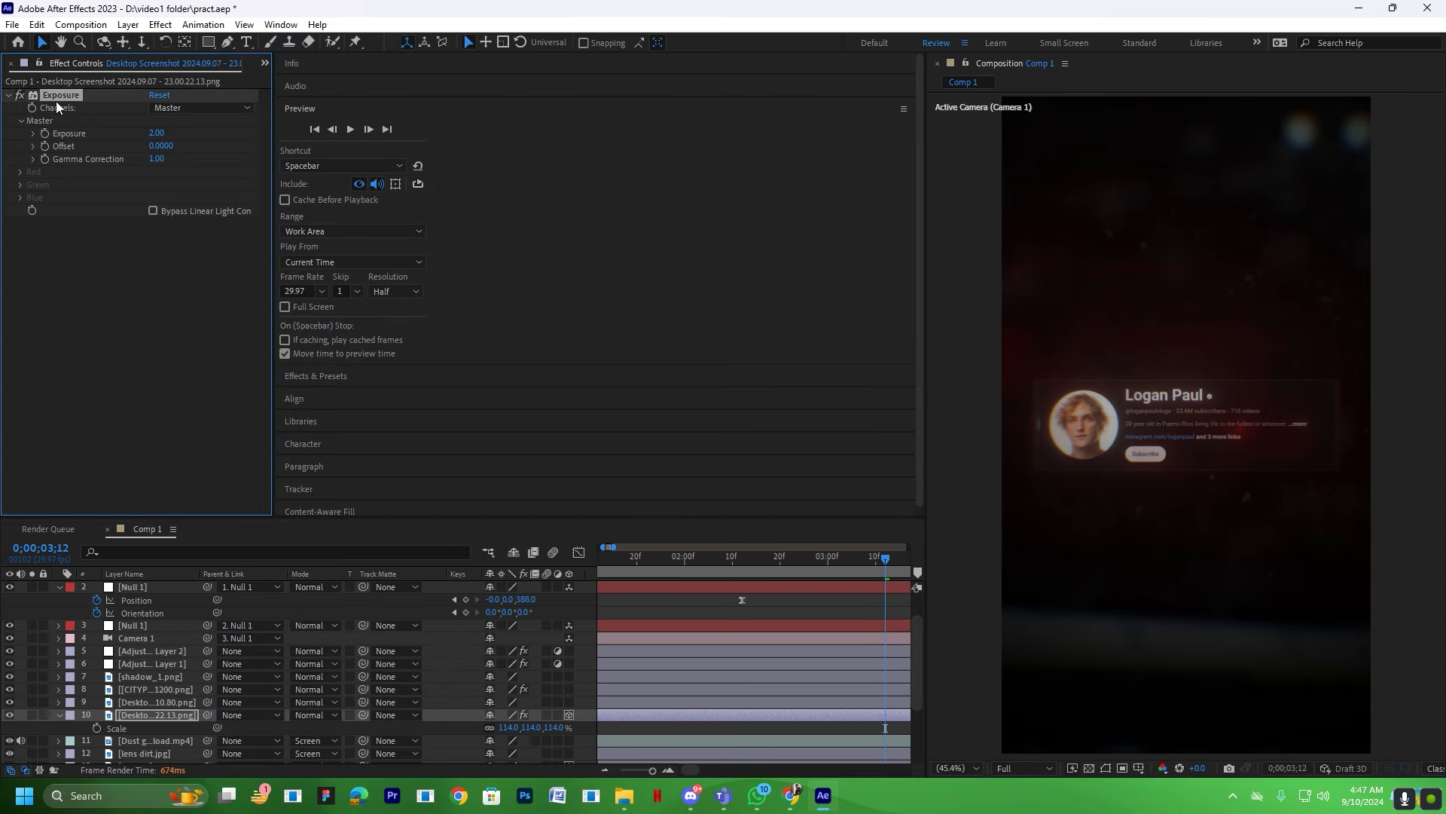
left_click(164, 702)
key("ctrl+v")
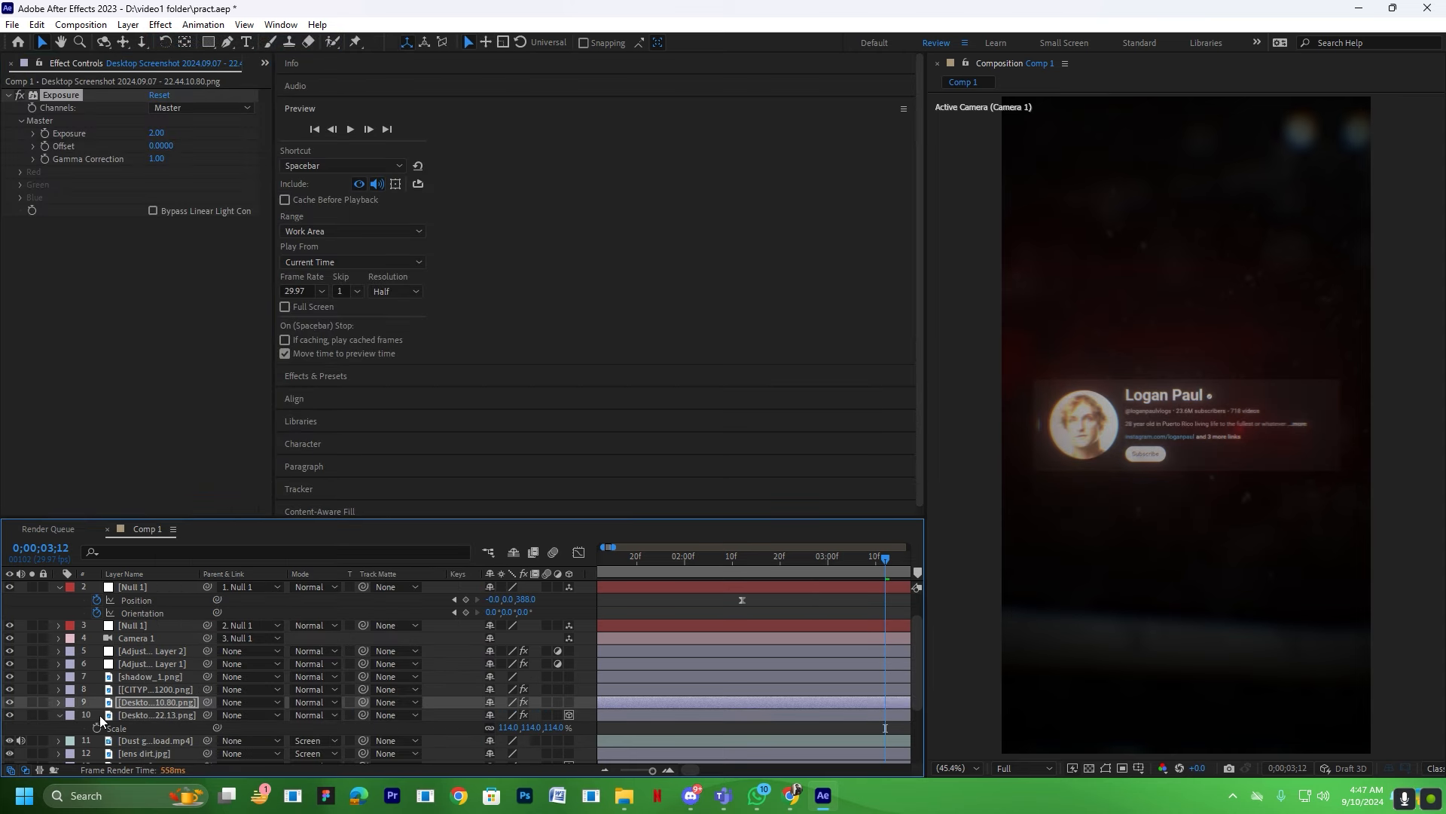
Make the Logan Paul screenshot a 3D layer and stack the two screenshots vertically, with KSI above and Logan Paul below.
left_click(569, 702)
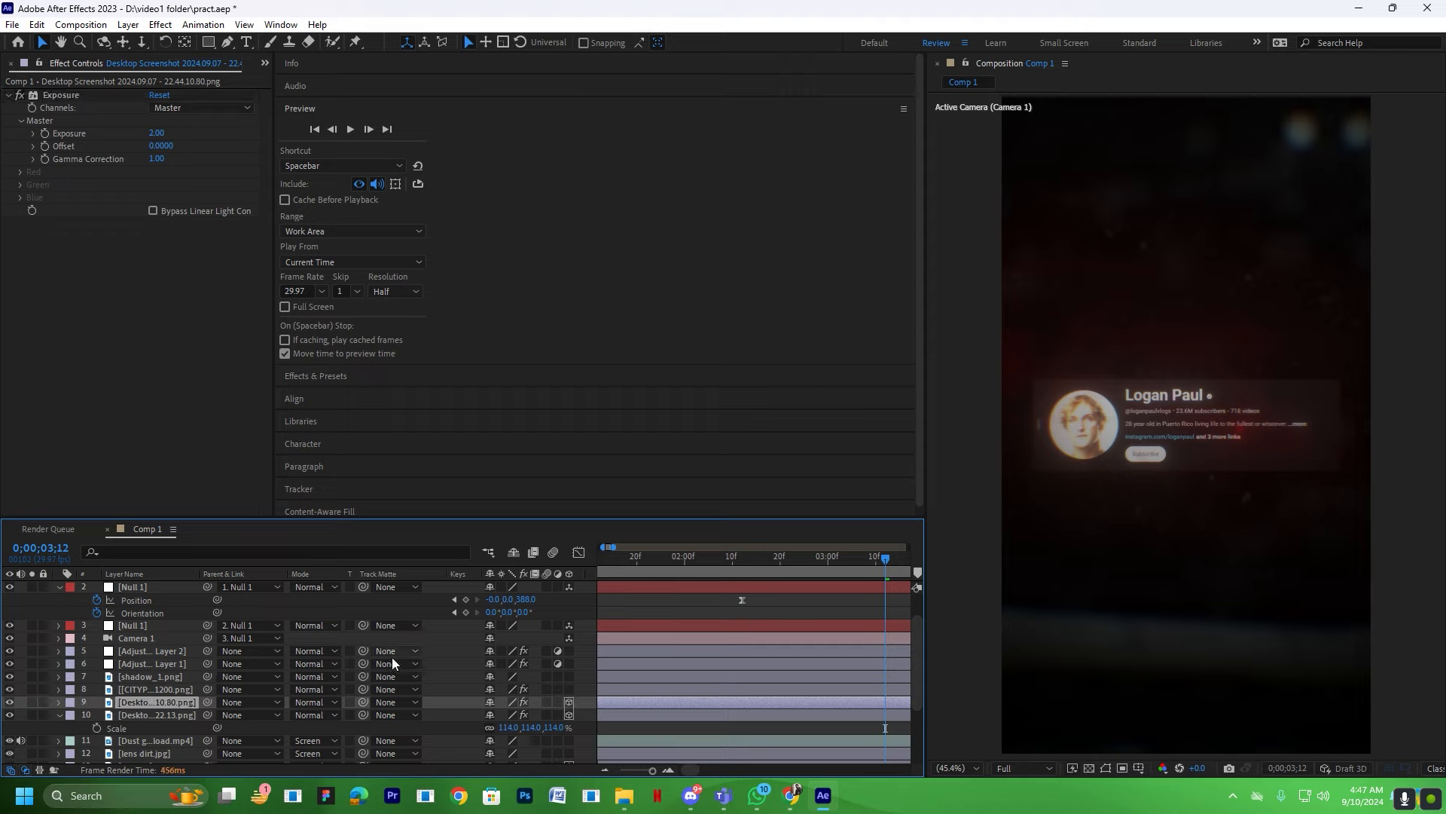
left_click_drag(1170, 432, 1168, 473)
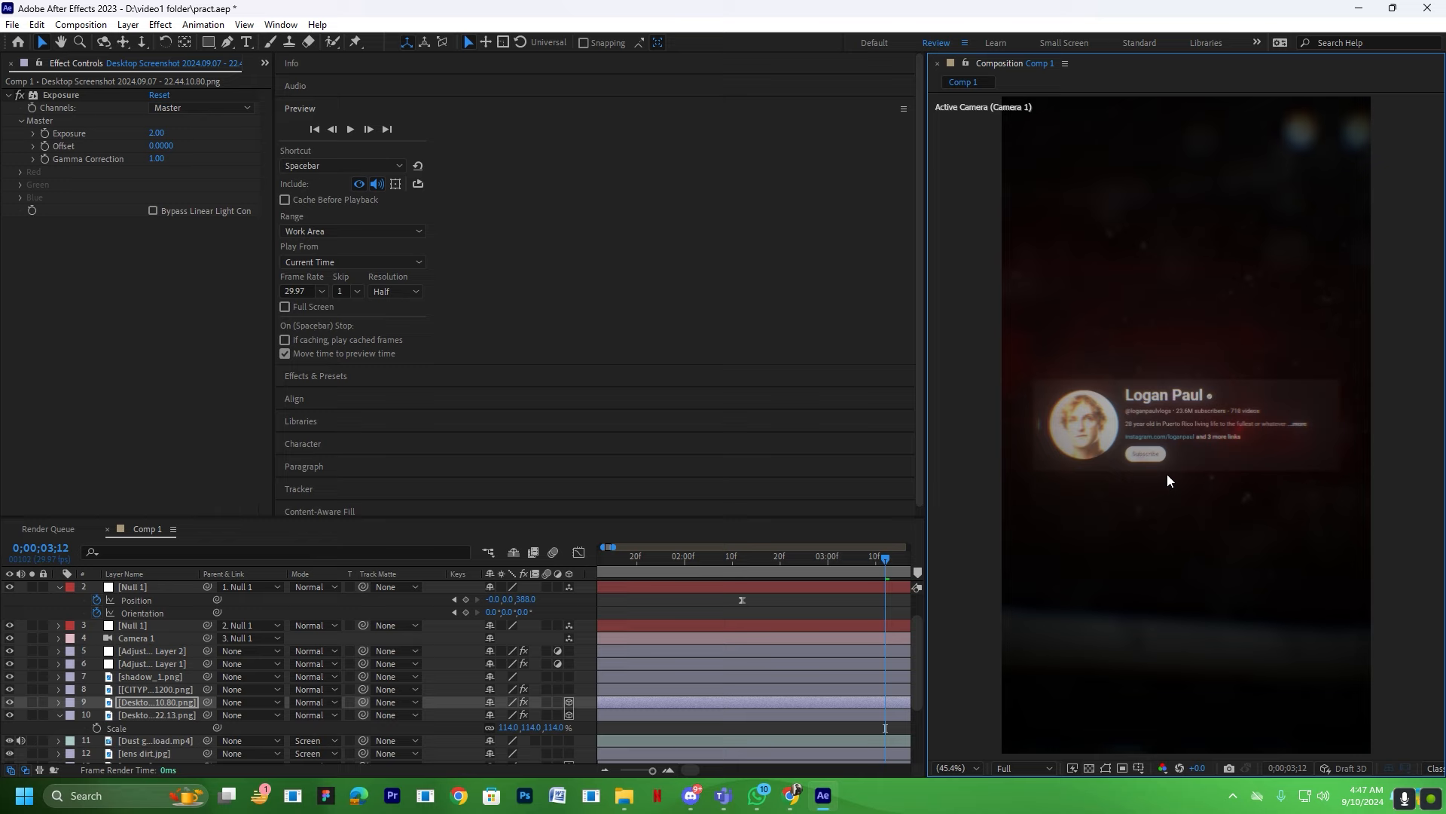
left_click(147, 714)
left_click_drag(1187, 395, 1187, 359)
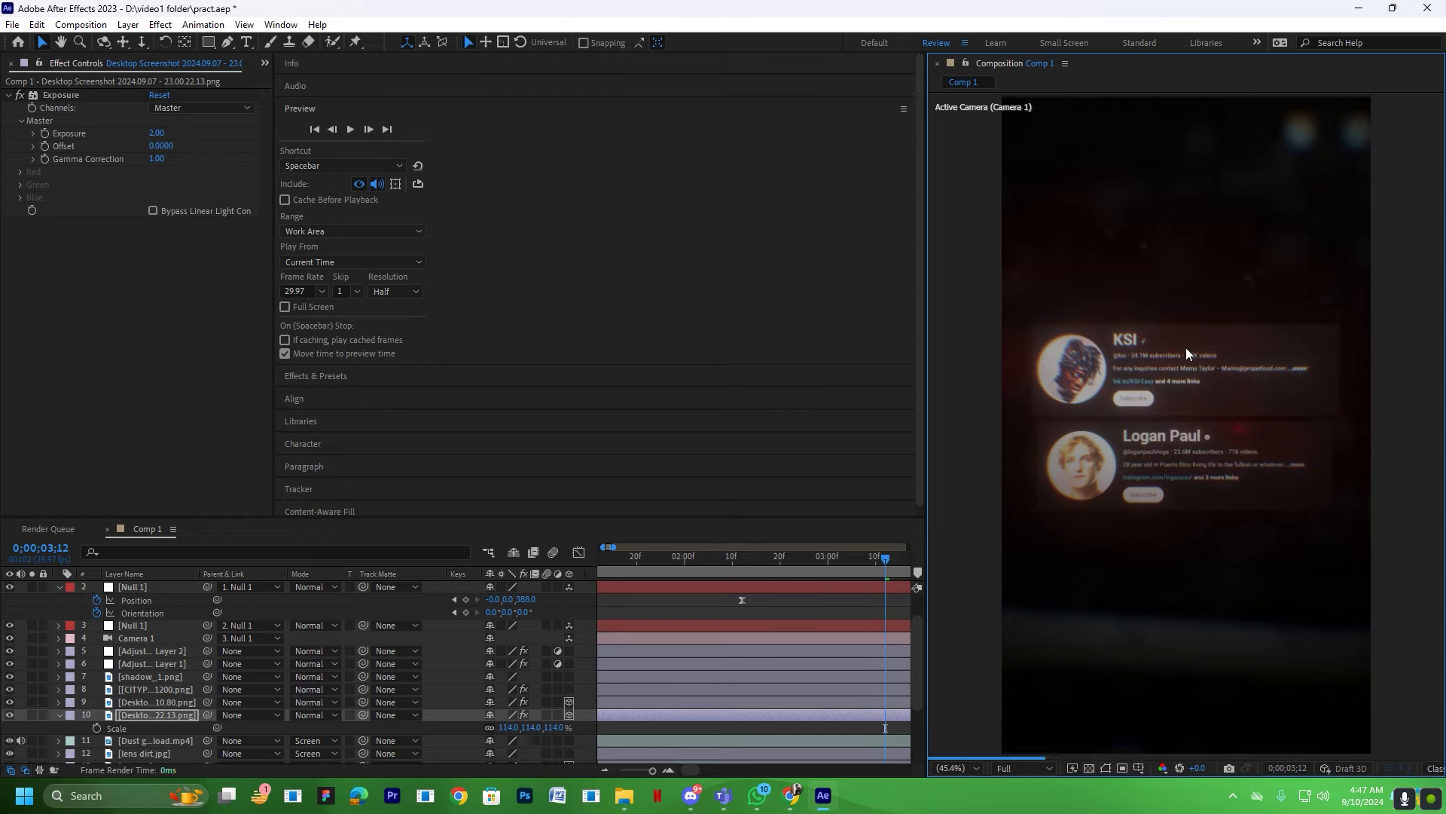
Preview the camera move from 0;00;01;01 to check how the two channel screenshots come into frame.
left_click(821, 604)
scroll(821, 604, "down", 2)
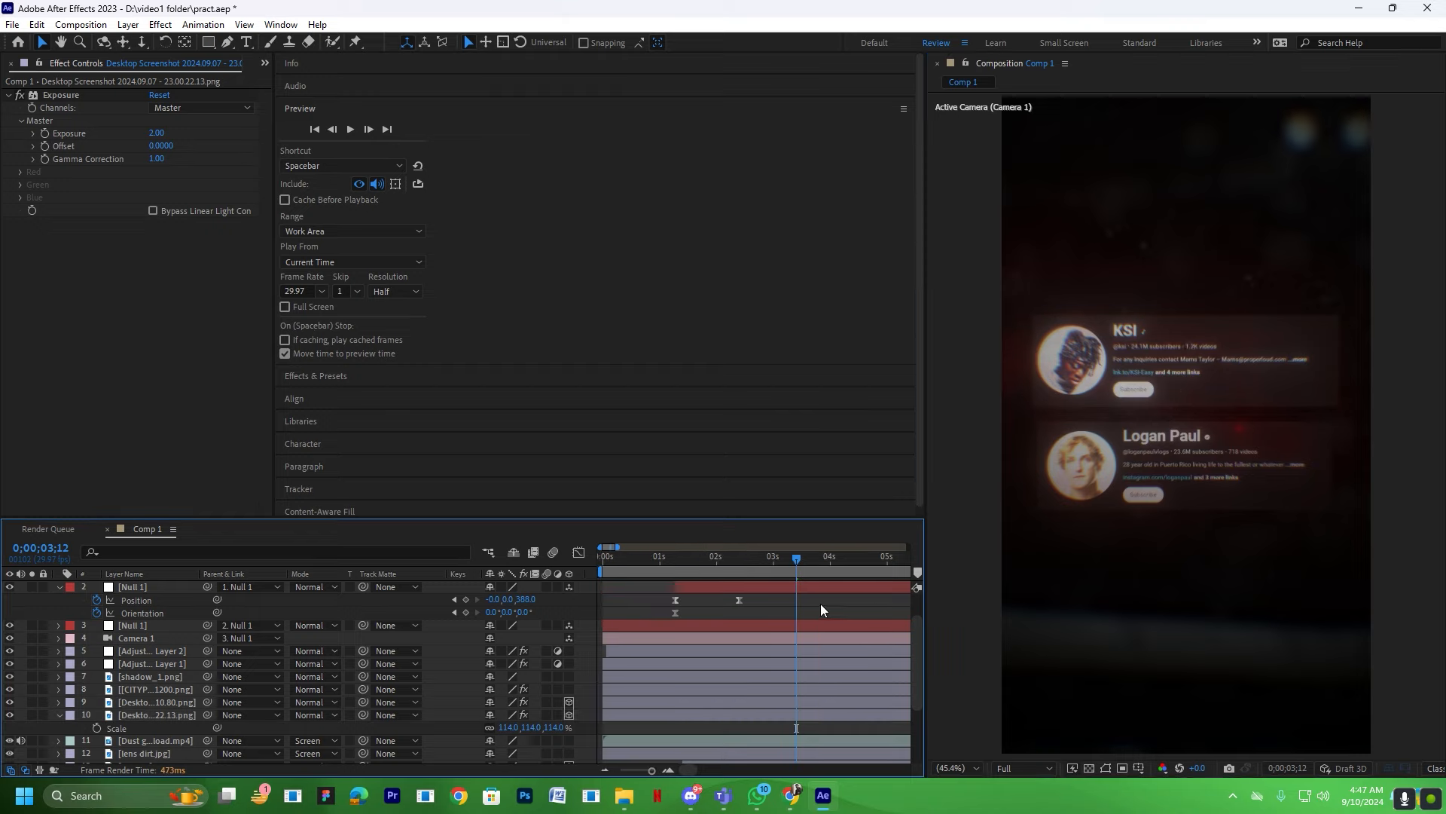
scroll(641, 585, "up", 2)
left_click_drag(701, 560, 682, 566)
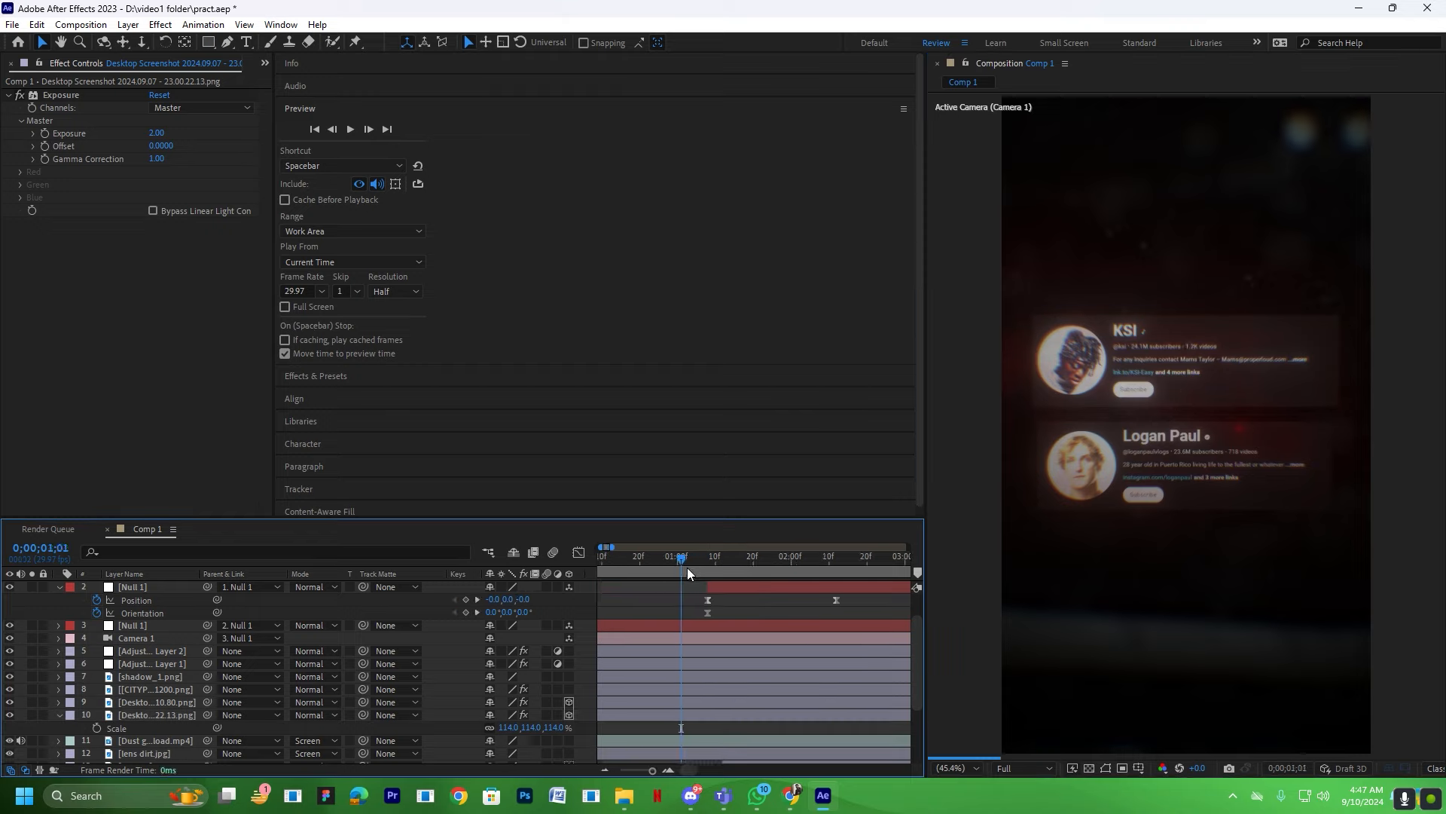
key("space")
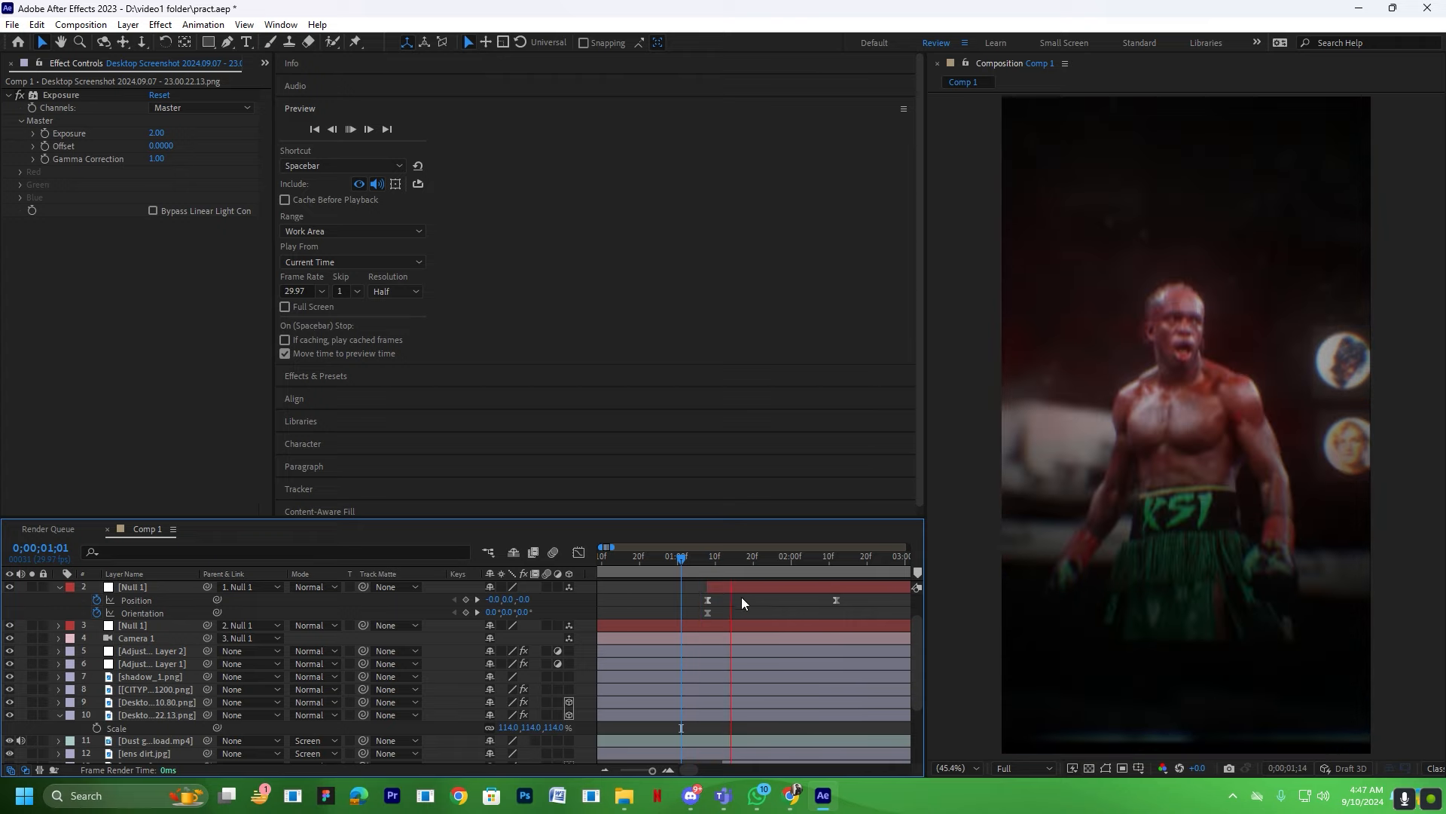
scroll(744, 600, "up", 1)
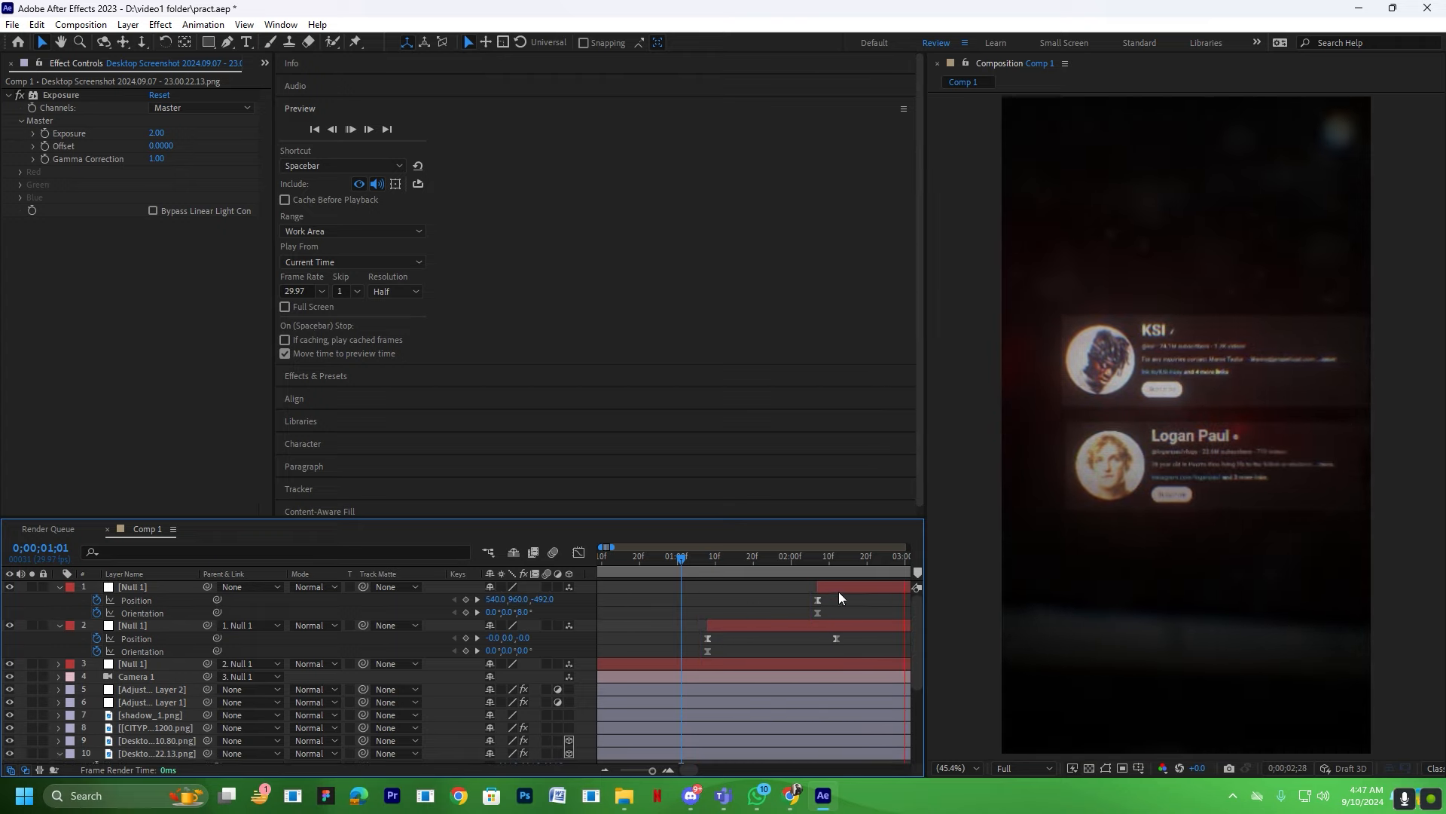
key("space")
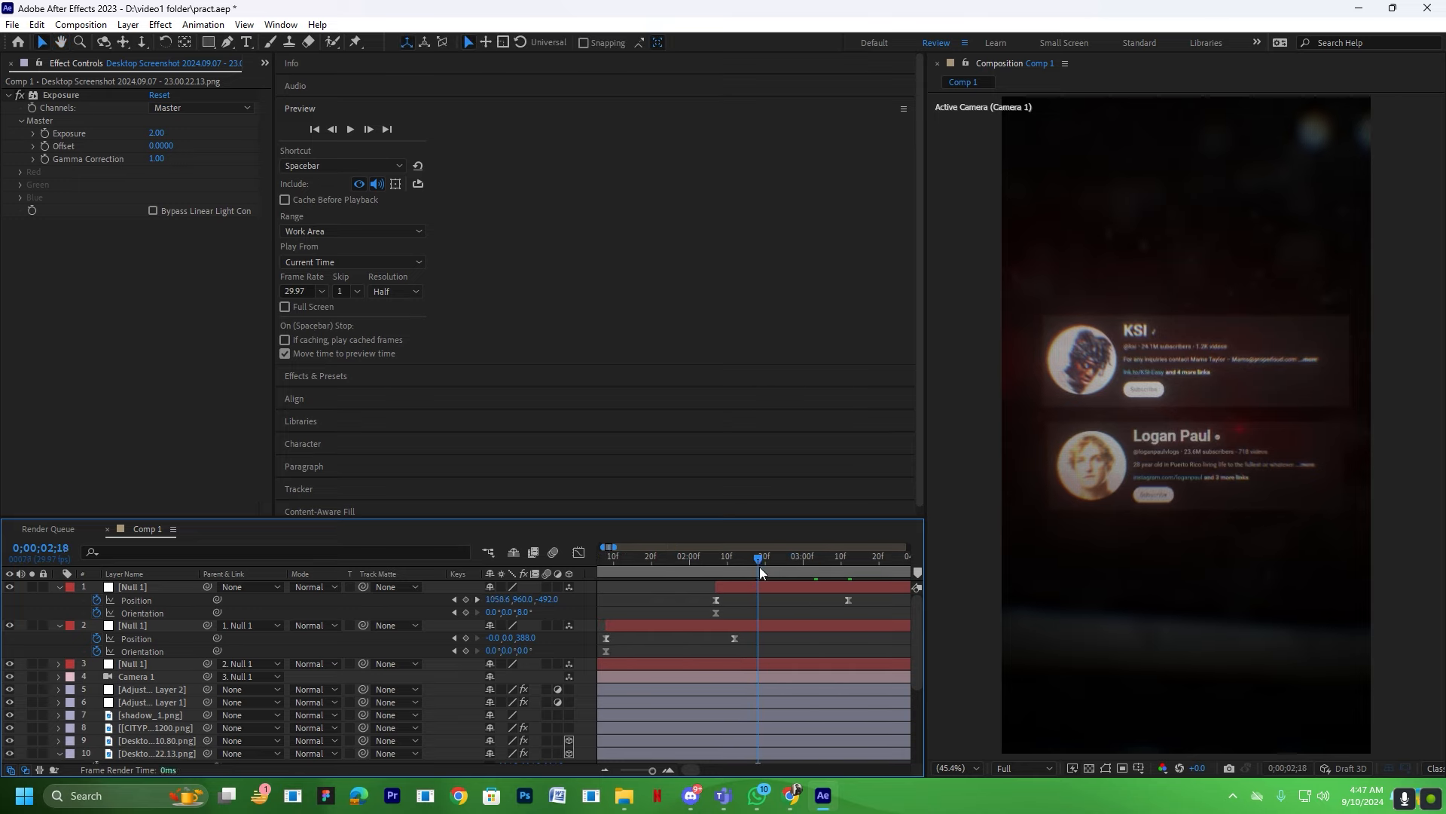
Keyframe the position of both channel screenshots at 0;00;02;20 and shift those keyframes to about 0;00;03;03.
scroll(759, 565, "up", 1)
left_click_drag(757, 564, 789, 573)
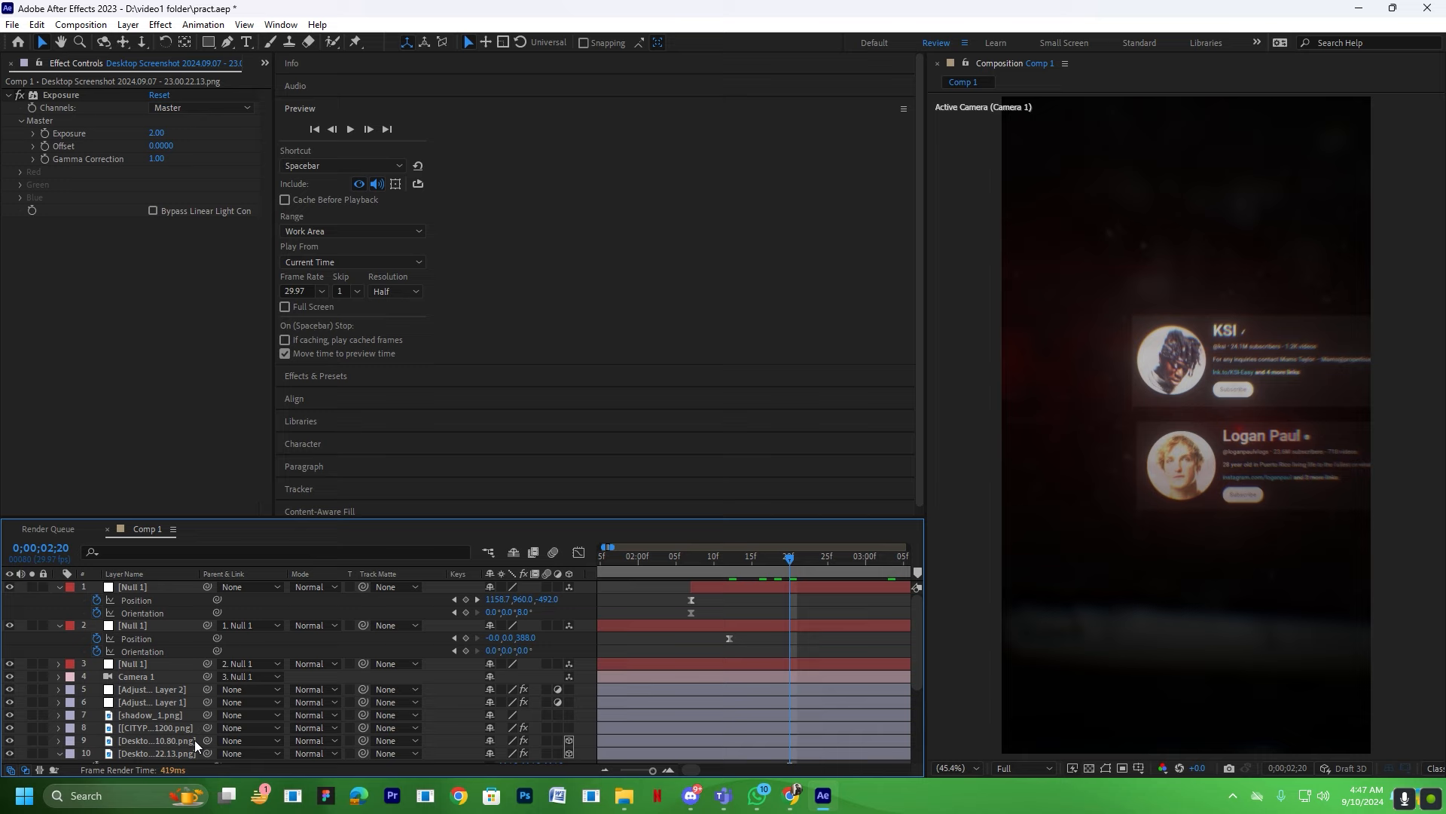
left_click(157, 731)
scroll(153, 731, "down", 1)
left_click(152, 715)
left_click(151, 703, "ctrl")
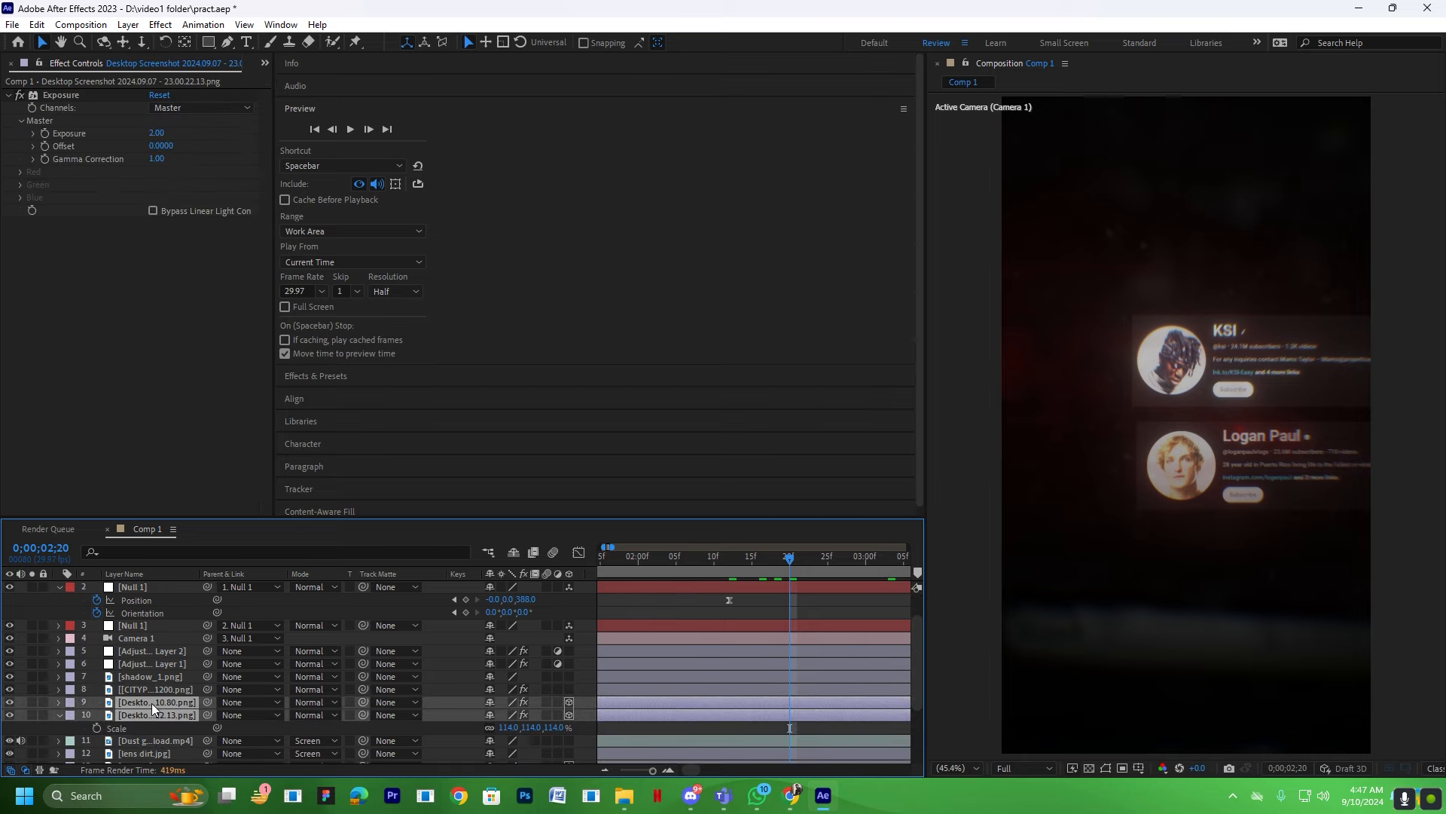
key("p")
left_click(96, 715)
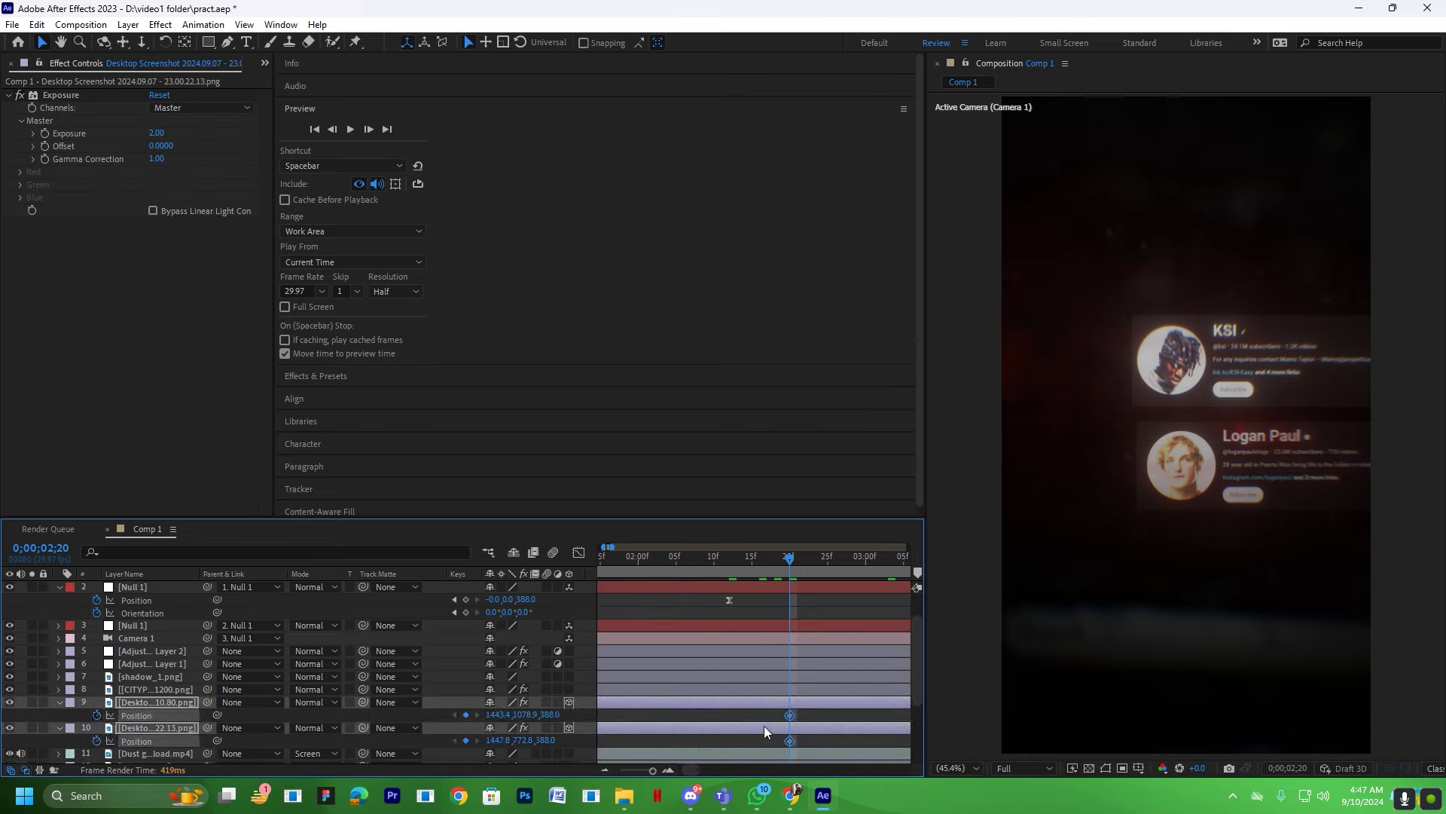
left_click_drag(793, 716, 889, 715)
Set the Logan Paul screenshot's X position to 2462.4 at 0;00;02;20 so it slides in from outside the frame.
left_click(803, 705)
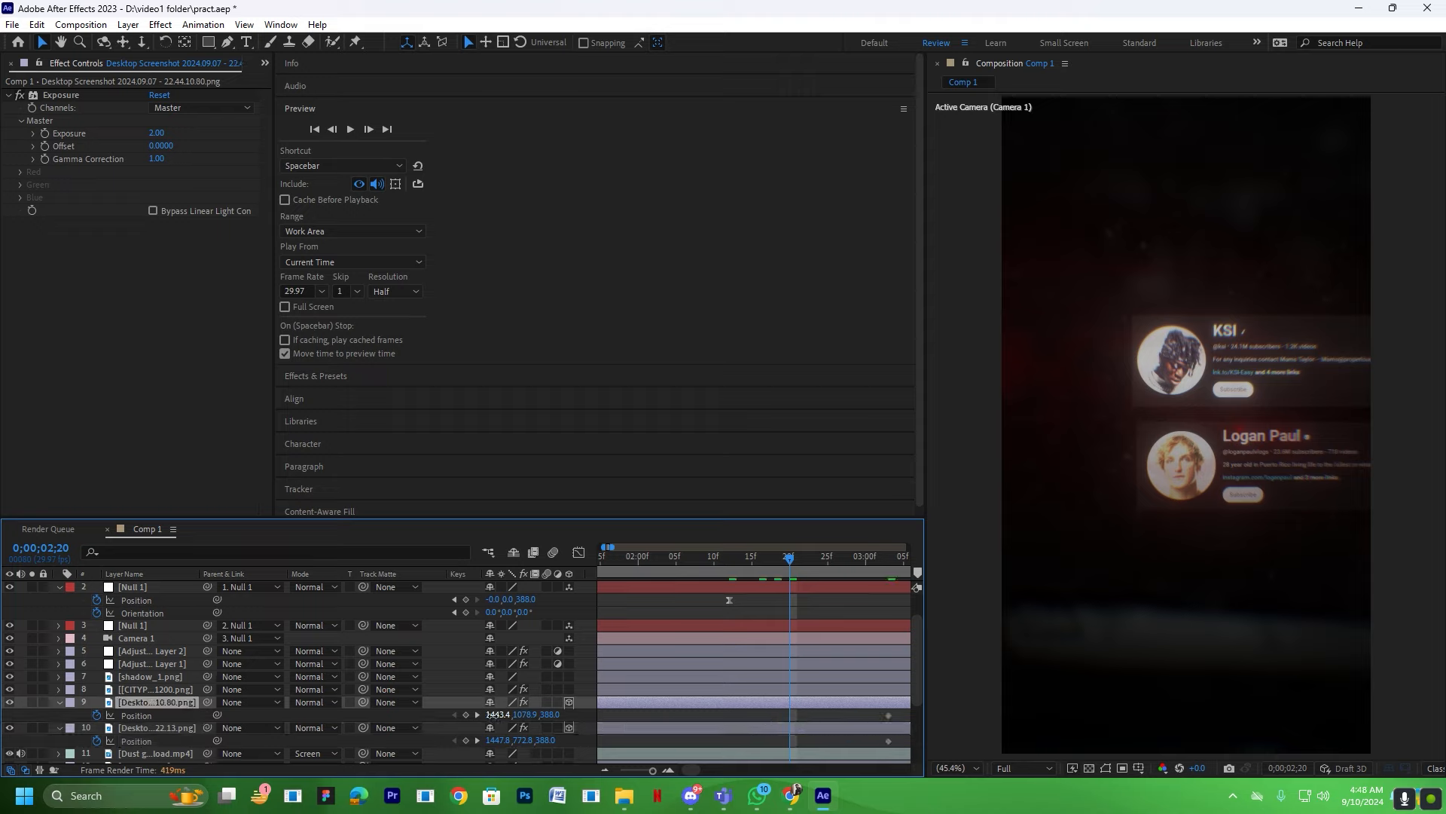
left_click_drag(490, 714, 751, 735)
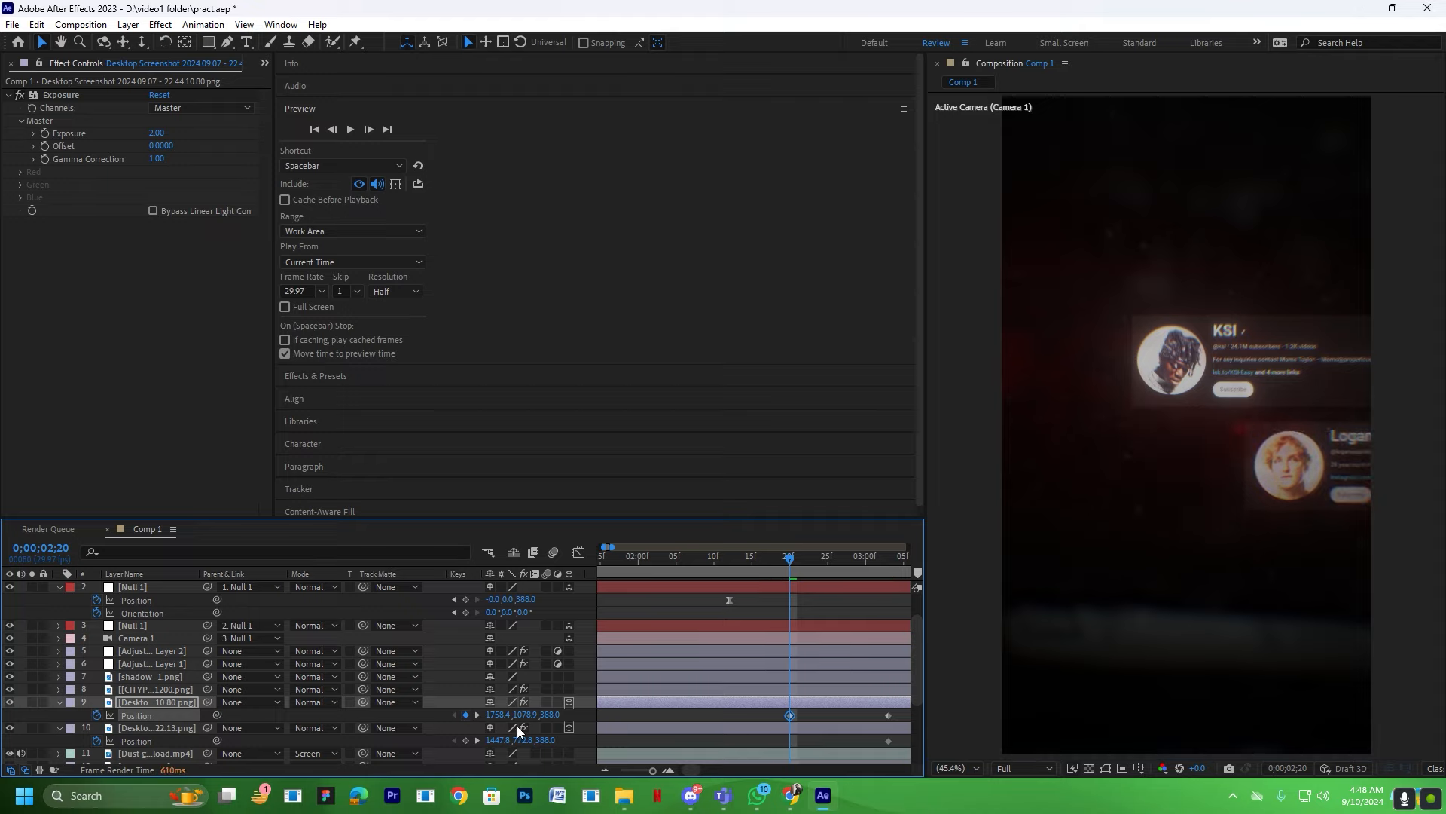
left_click_drag(501, 716, 982, 744)
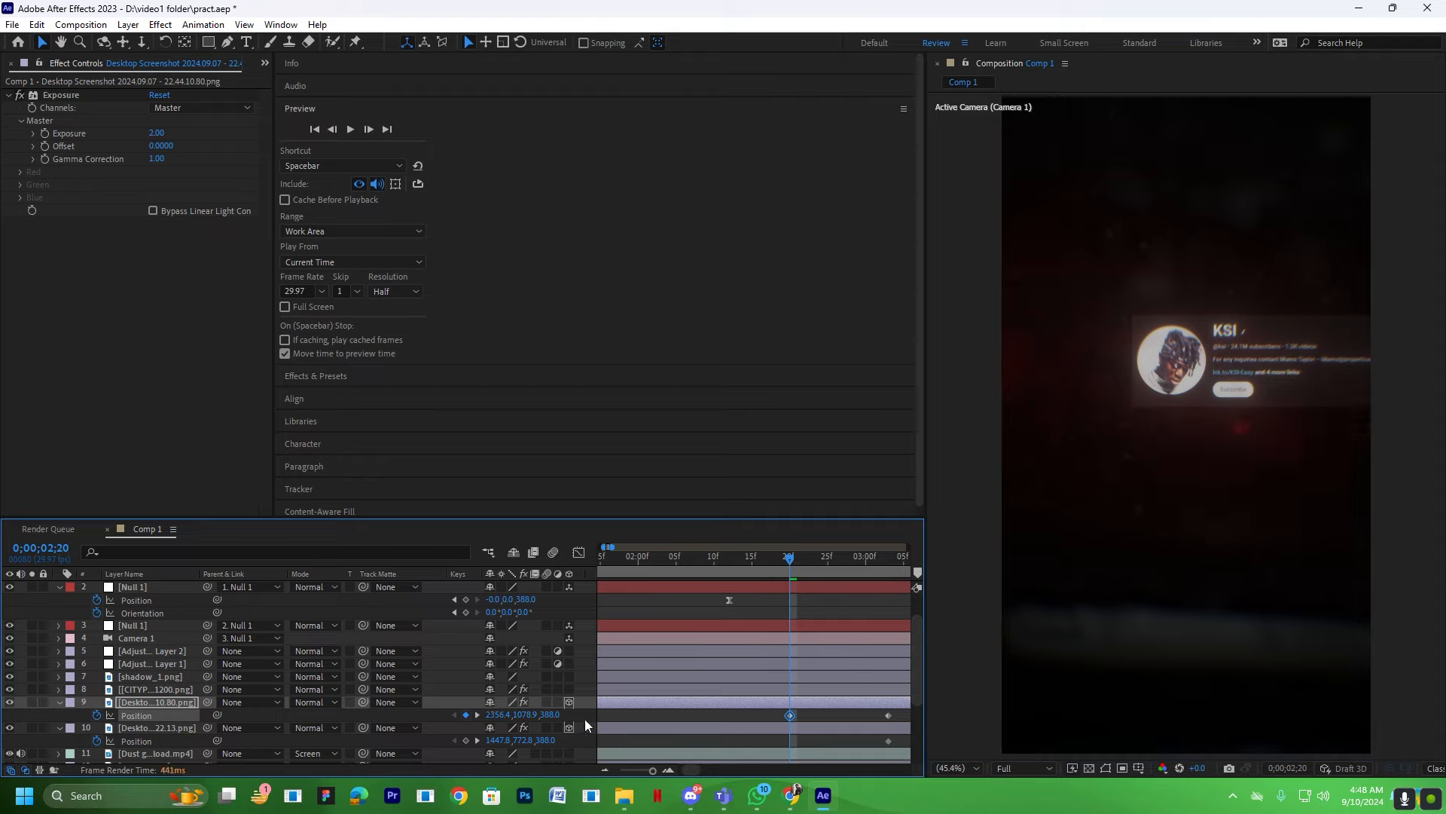
left_click_drag(495, 716, 706, 737)
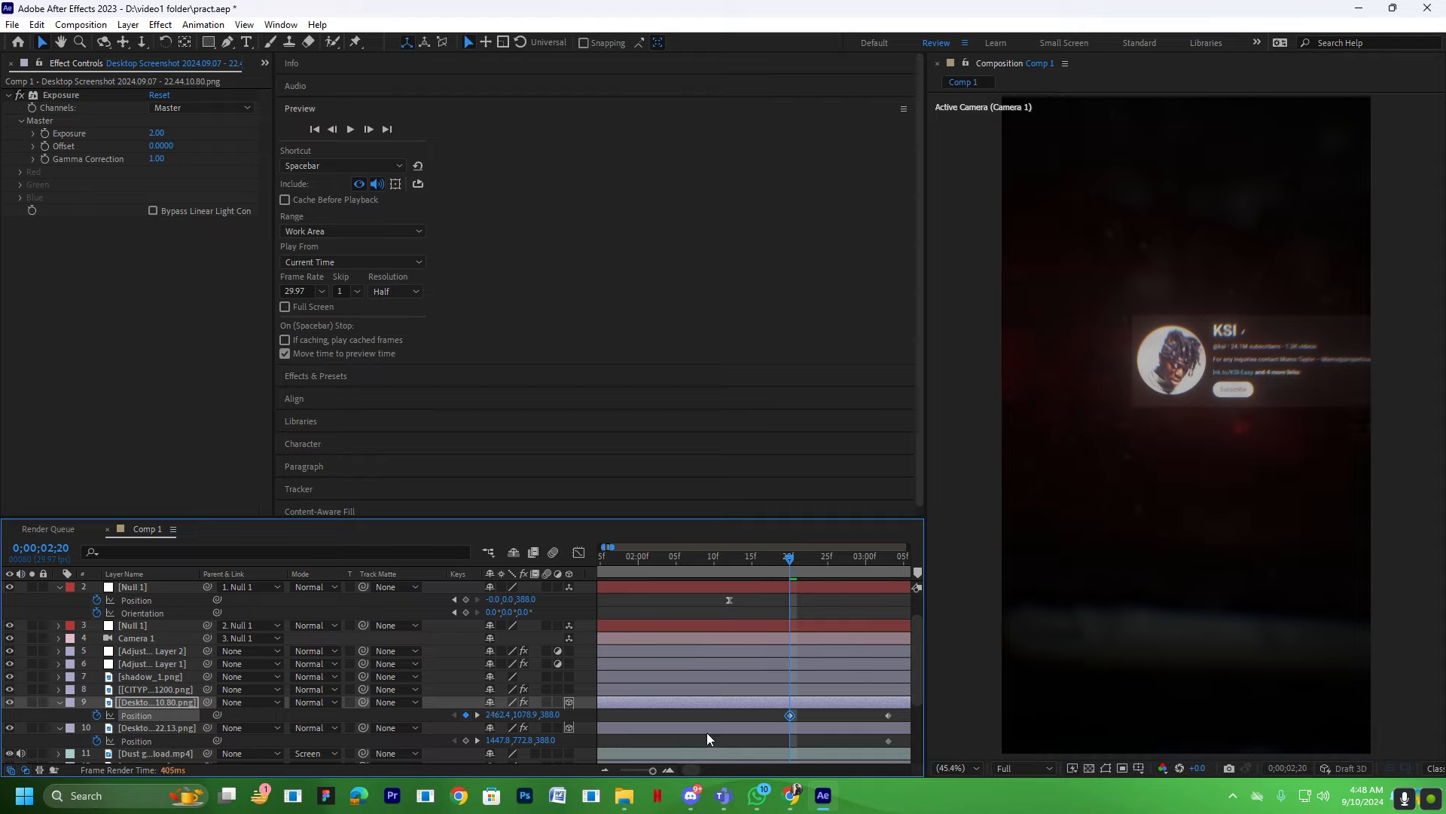
Animate the KSI screenshot's scale from 0% at 0;00;02;20 to 114% at about 0;00;03;03.
left_click(790, 730)
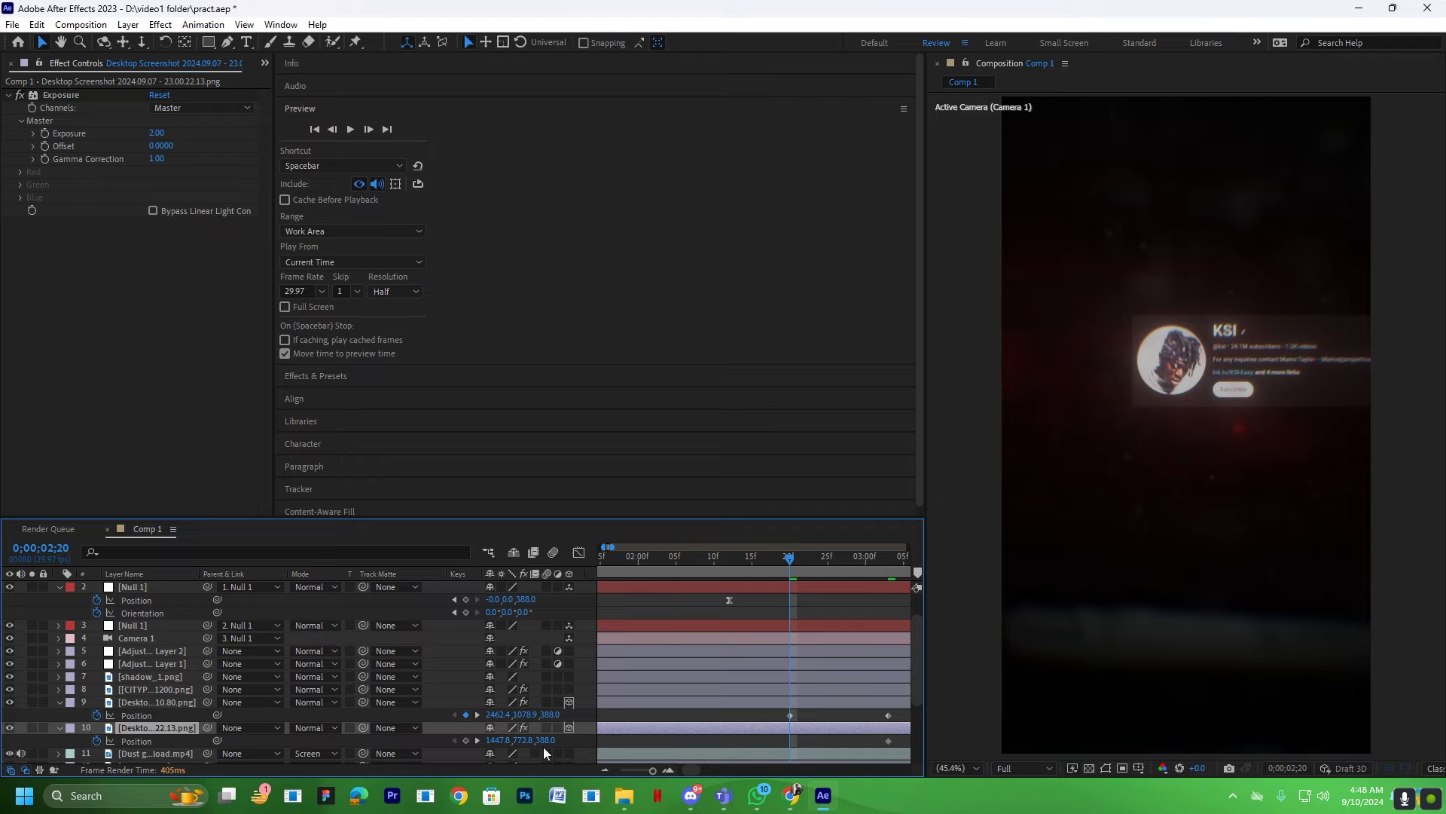
key("alt+shift+s")
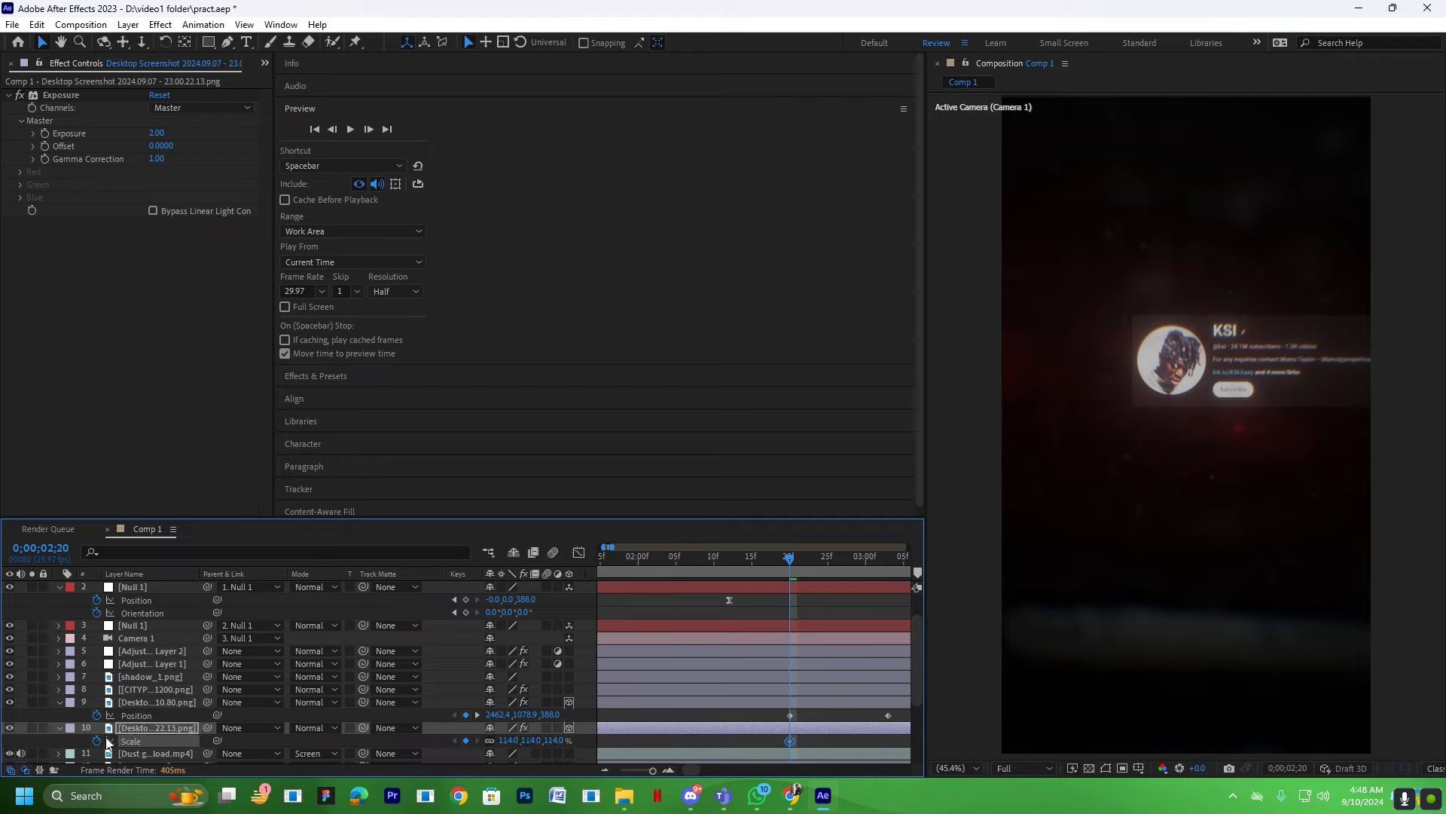
left_click_drag(881, 741, 889, 747)
left_click(506, 740)
type("0")
key("Return")
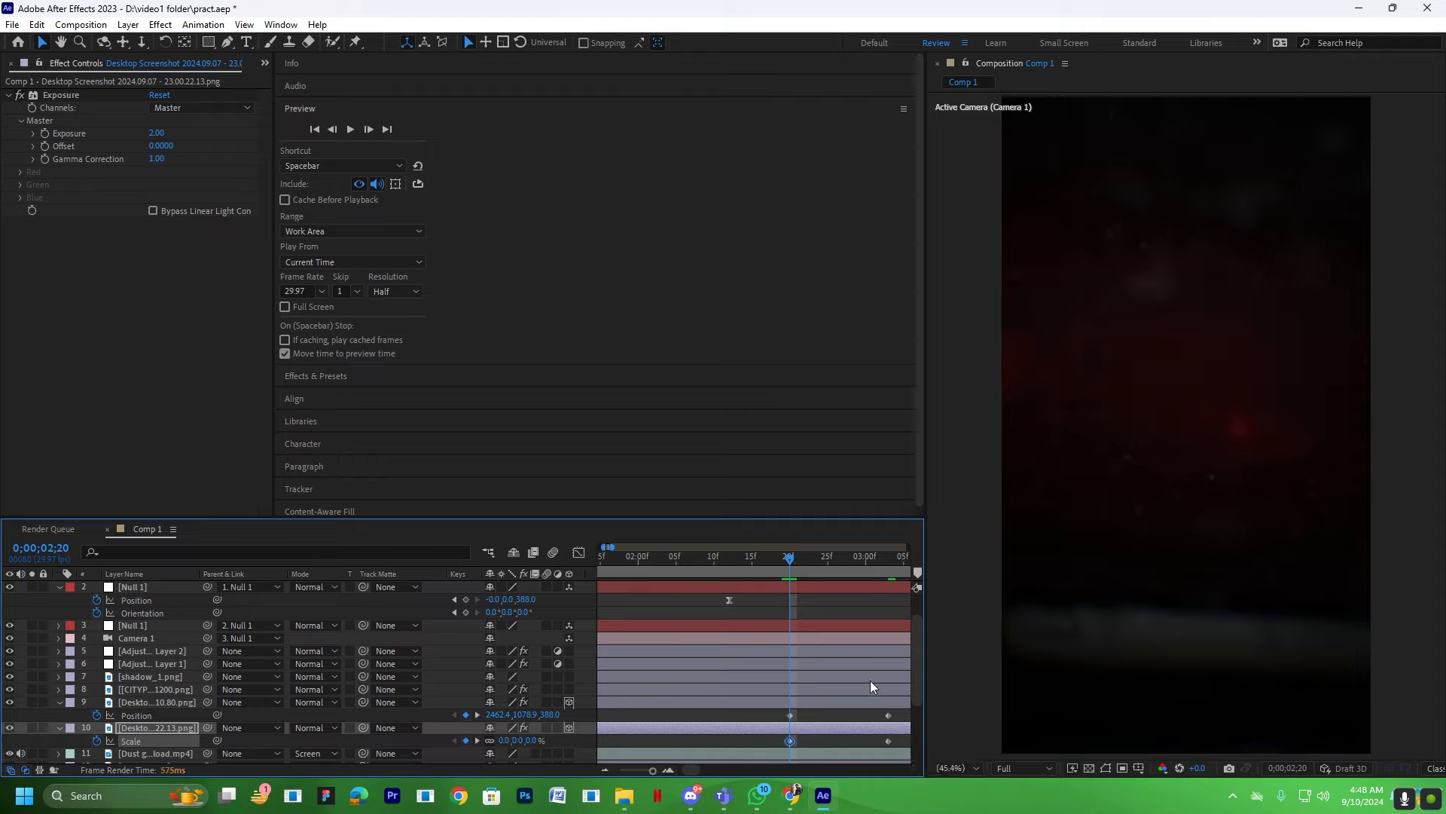
Apply Easy Ease to both screenshots' keyframes and shift them earlier, running from about 0;00;02;16 to 0;00;03;00.
scroll(847, 709, "right", 1)
left_click_drag(898, 710, 747, 755)
key("F9")
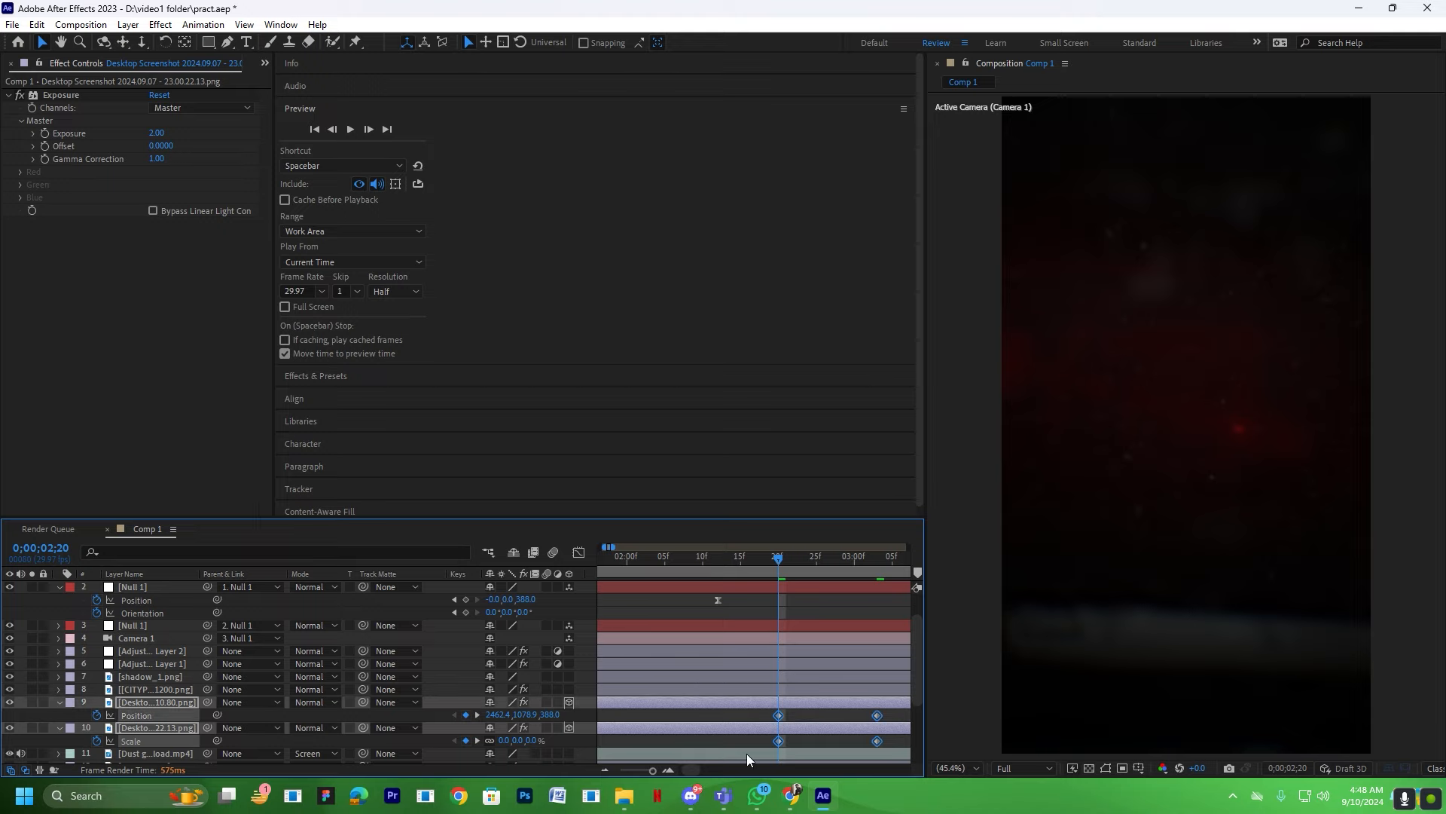
left_click(844, 712)
left_click_drag(891, 712, 854, 770)
scroll(803, 685, "down", 1)
left_click_drag(803, 703, 788, 703)
Preview the screenshots' entrance animations, first from 0;00;01;09 and again from 0;00;02;00.
left_click(635, 562)
key("space")
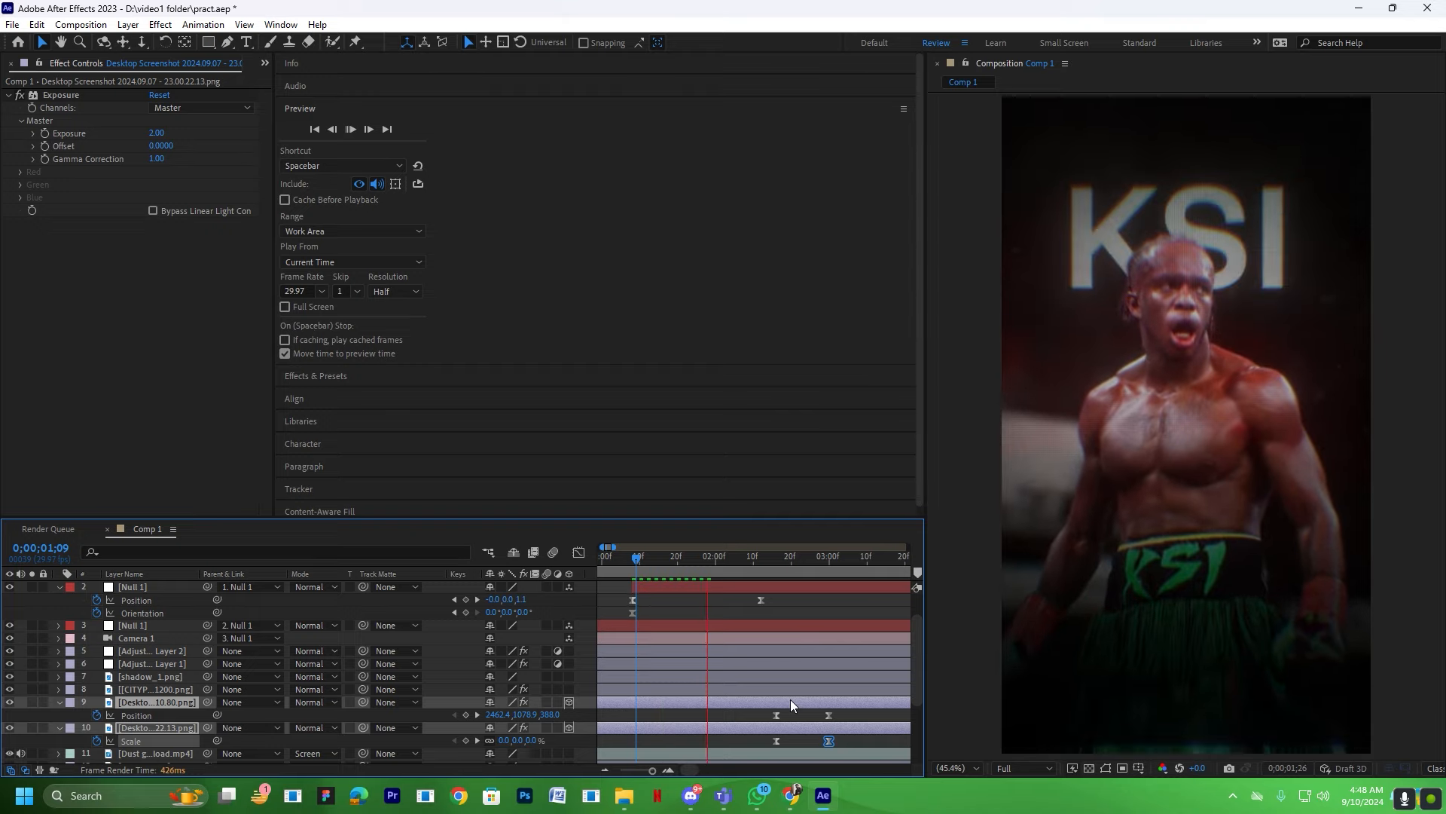
scroll(790, 699, "up", 1)
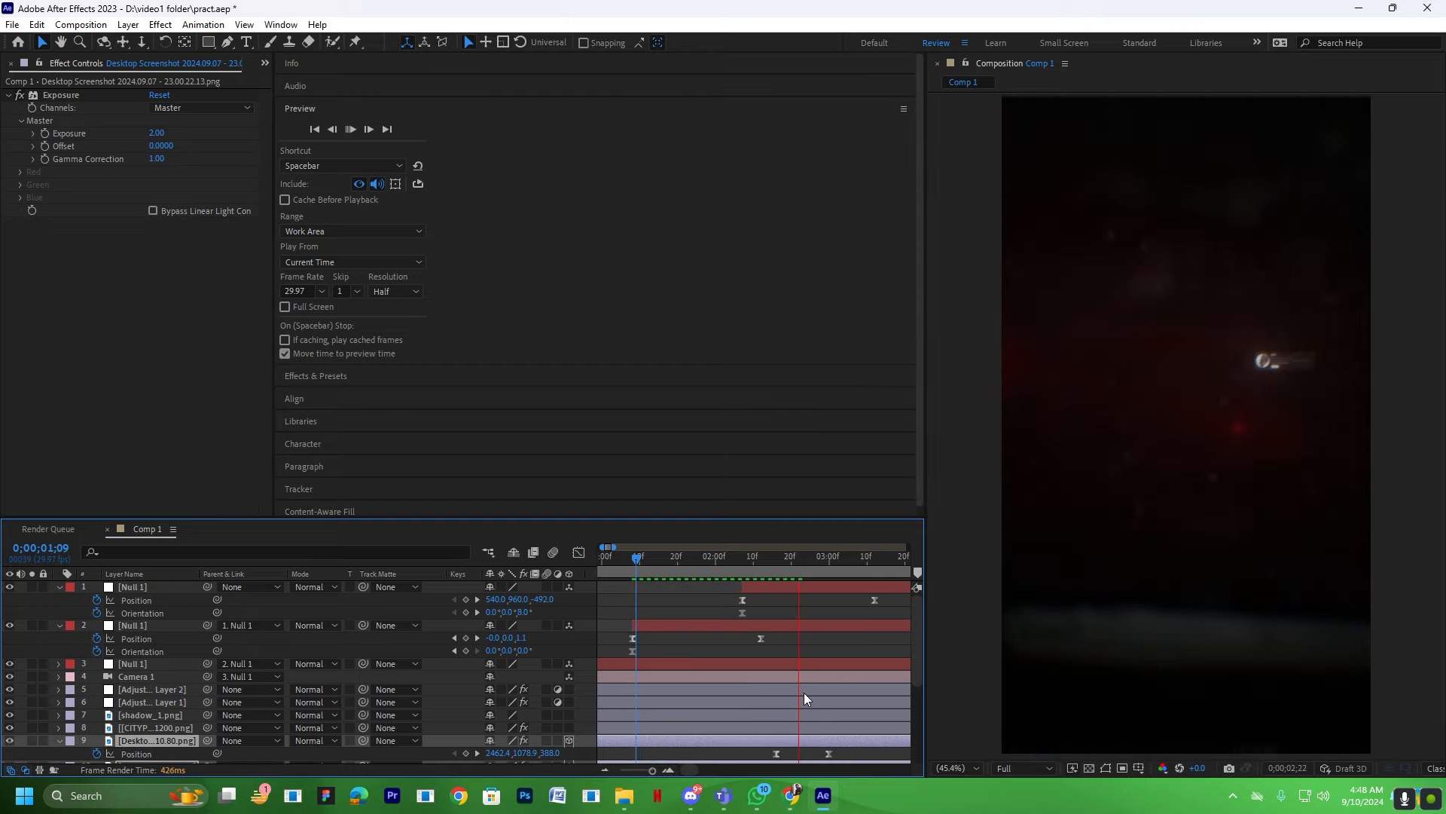
key("space")
left_click_drag(868, 561, 718, 575)
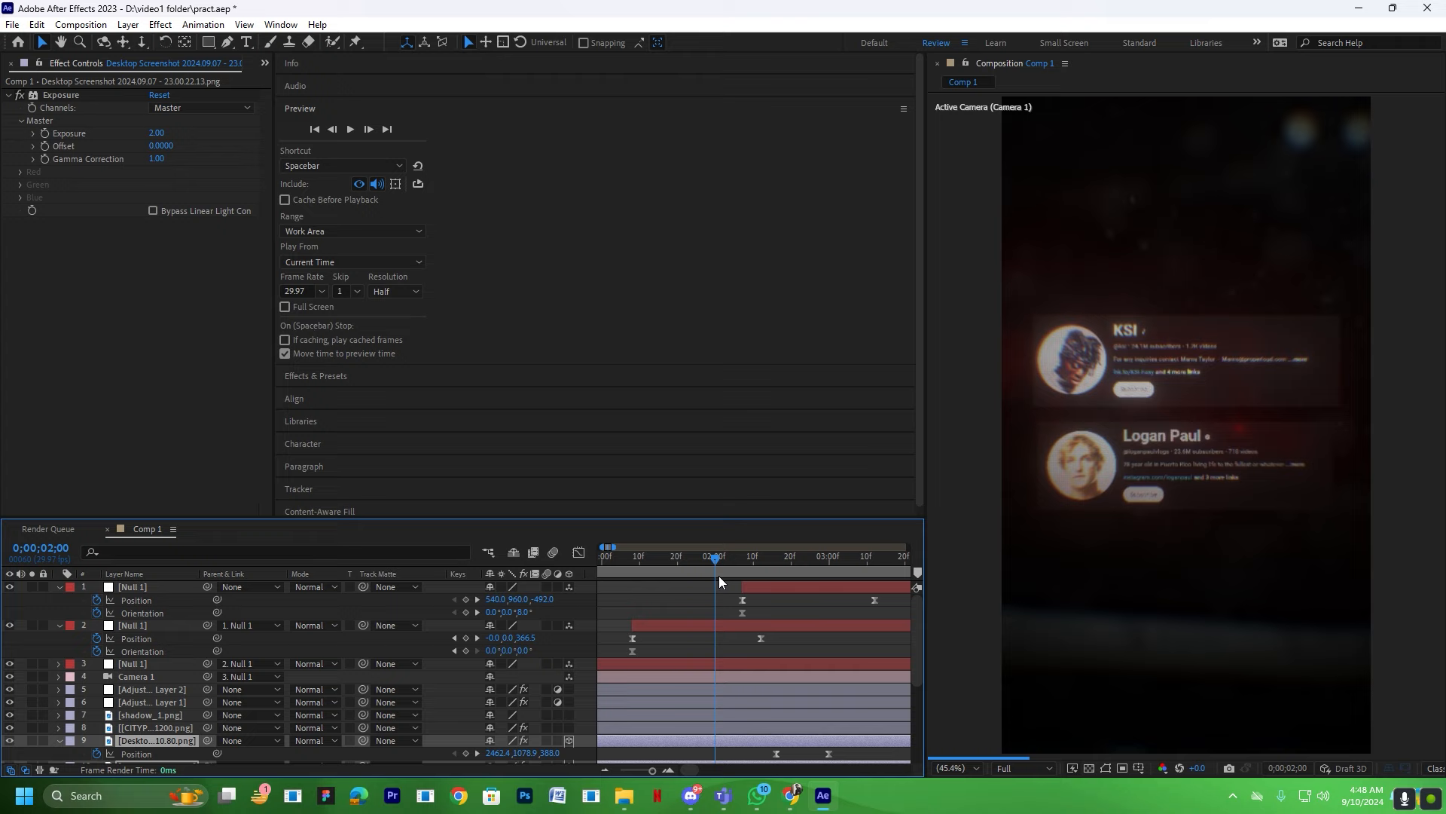
key("space")
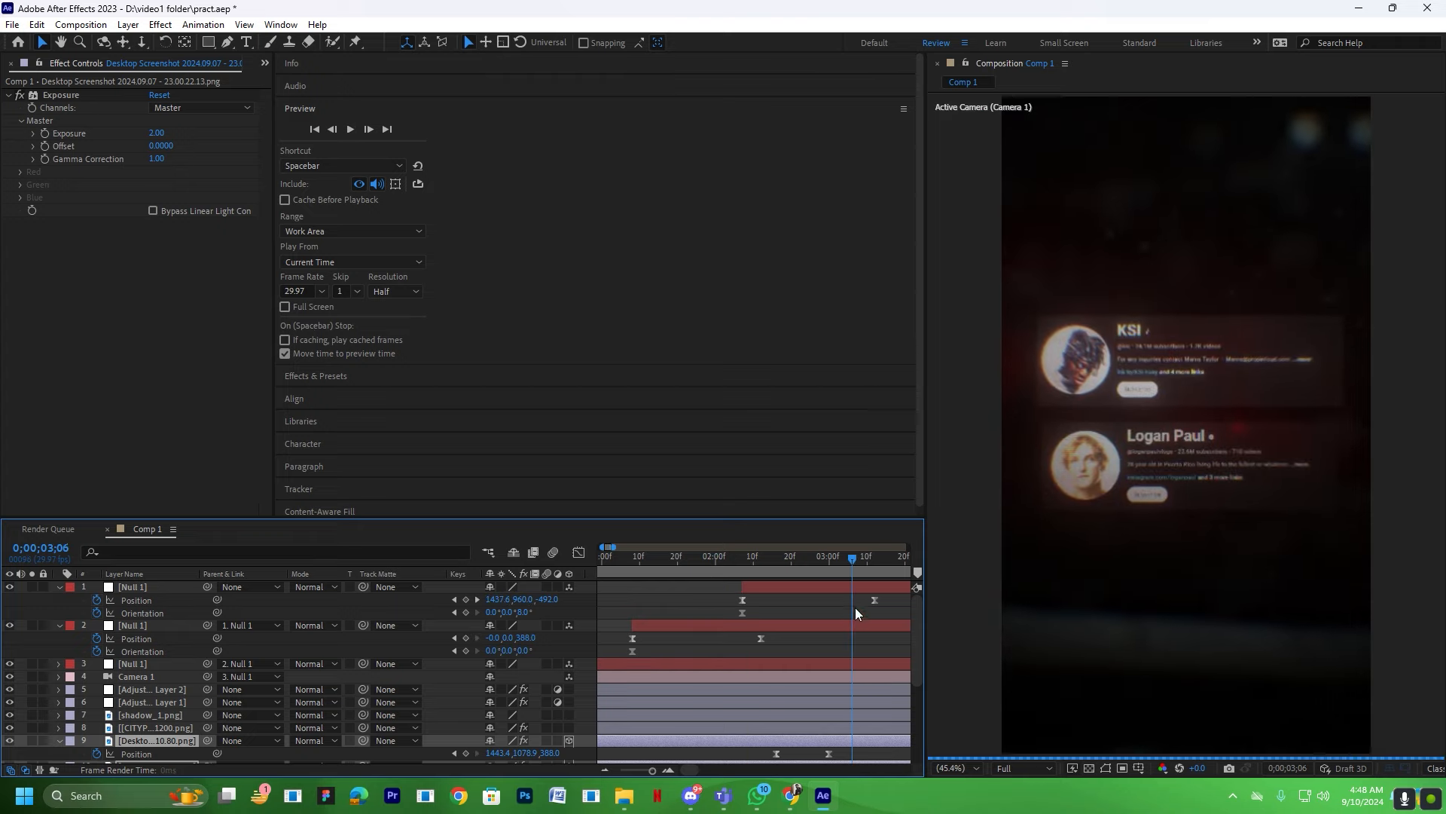
Shift the top null's last position keyframe to about 0;00;03;17 and replay the camera move.
left_click_drag(875, 600, 895, 601)
left_click(705, 560)
scroll(780, 639, "down", 2)
key("space")
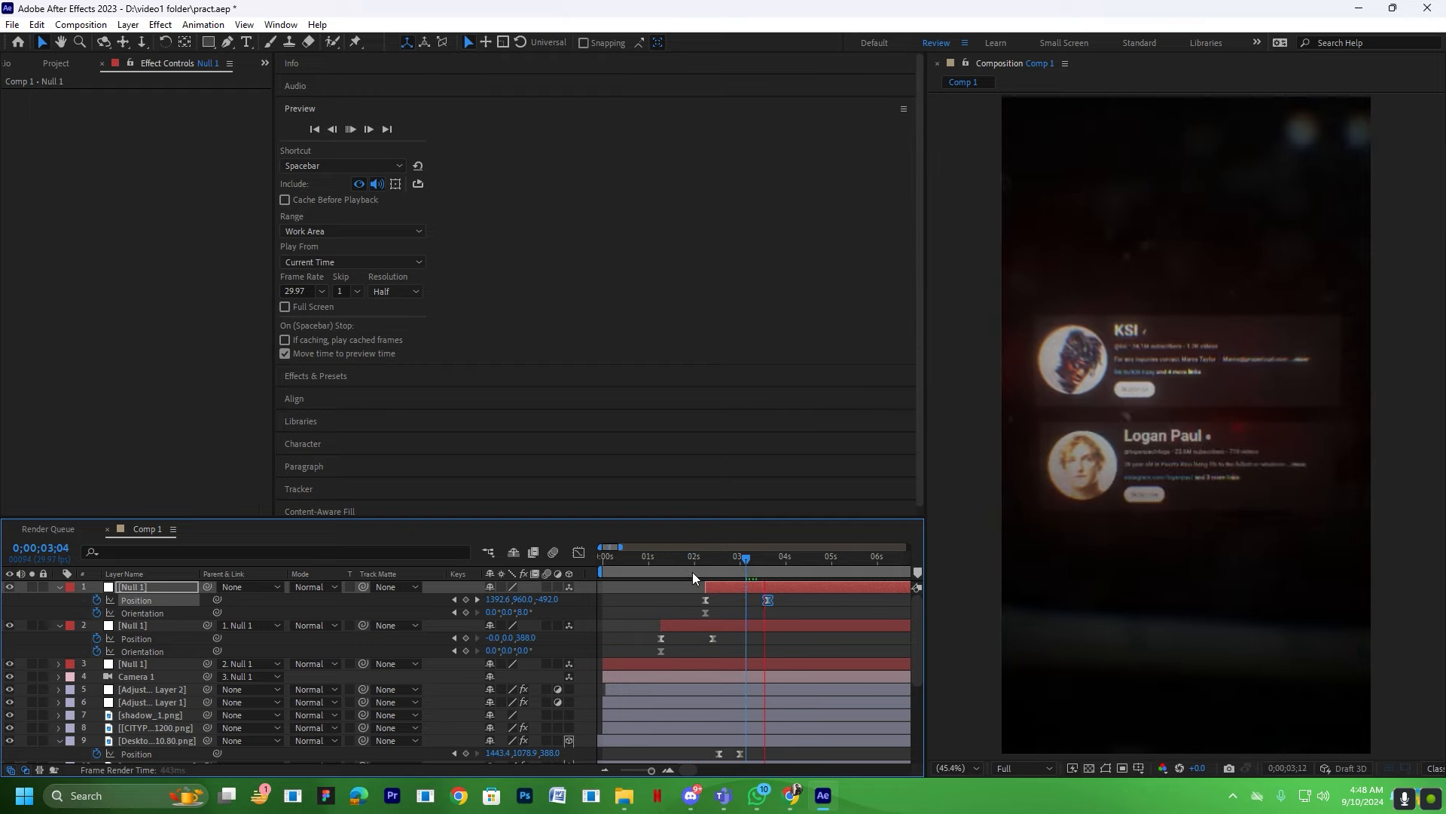
key("space")
scroll(742, 689, "down", 3)
scroll(741, 696, "up", 1)
left_click(737, 675)
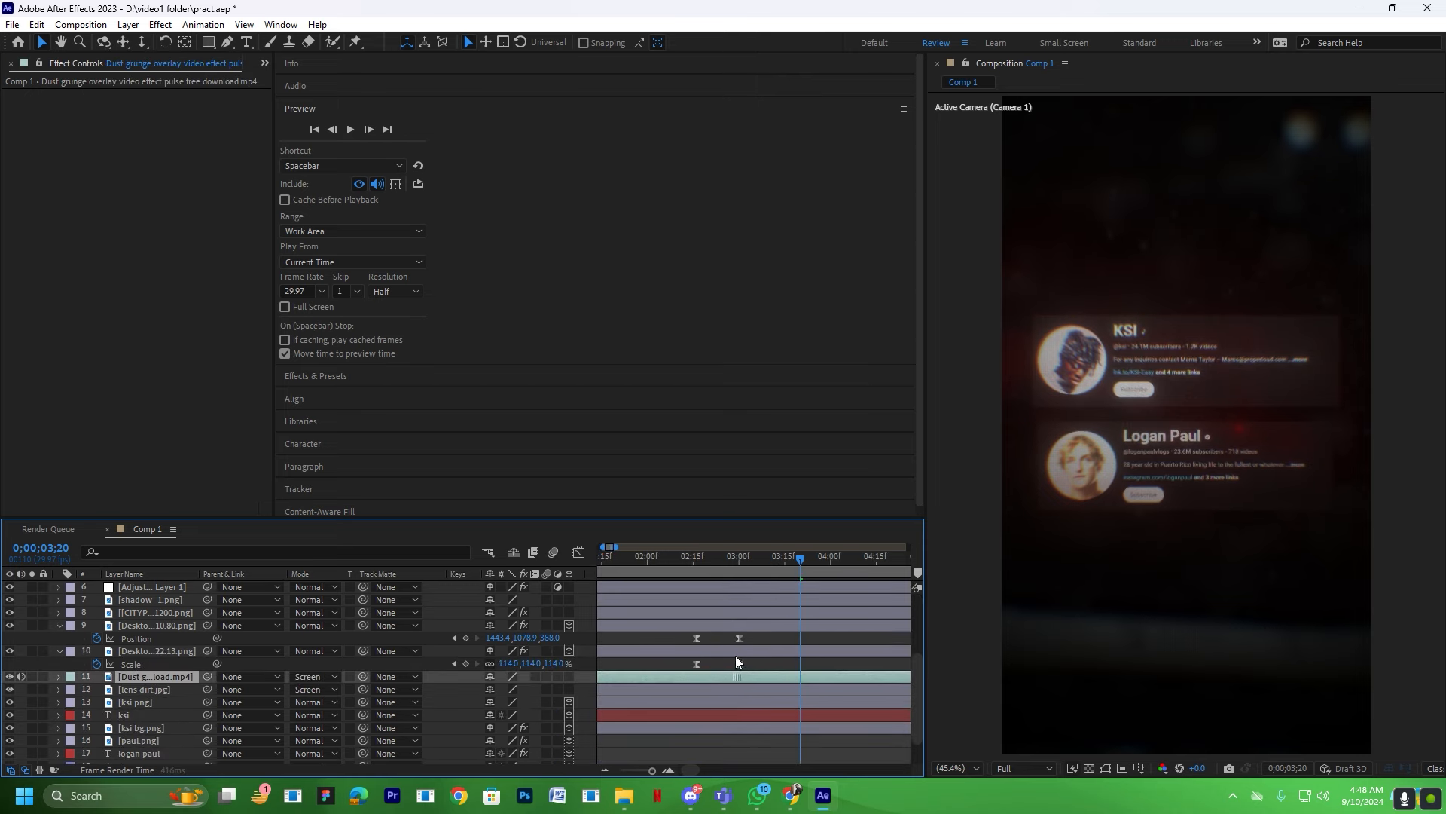
Shift the ending position and scale keyframes of both channel screenshots to about 0;00;03;08.
left_click_drag(749, 636, 726, 684)
left_click_drag(753, 636, 773, 640)
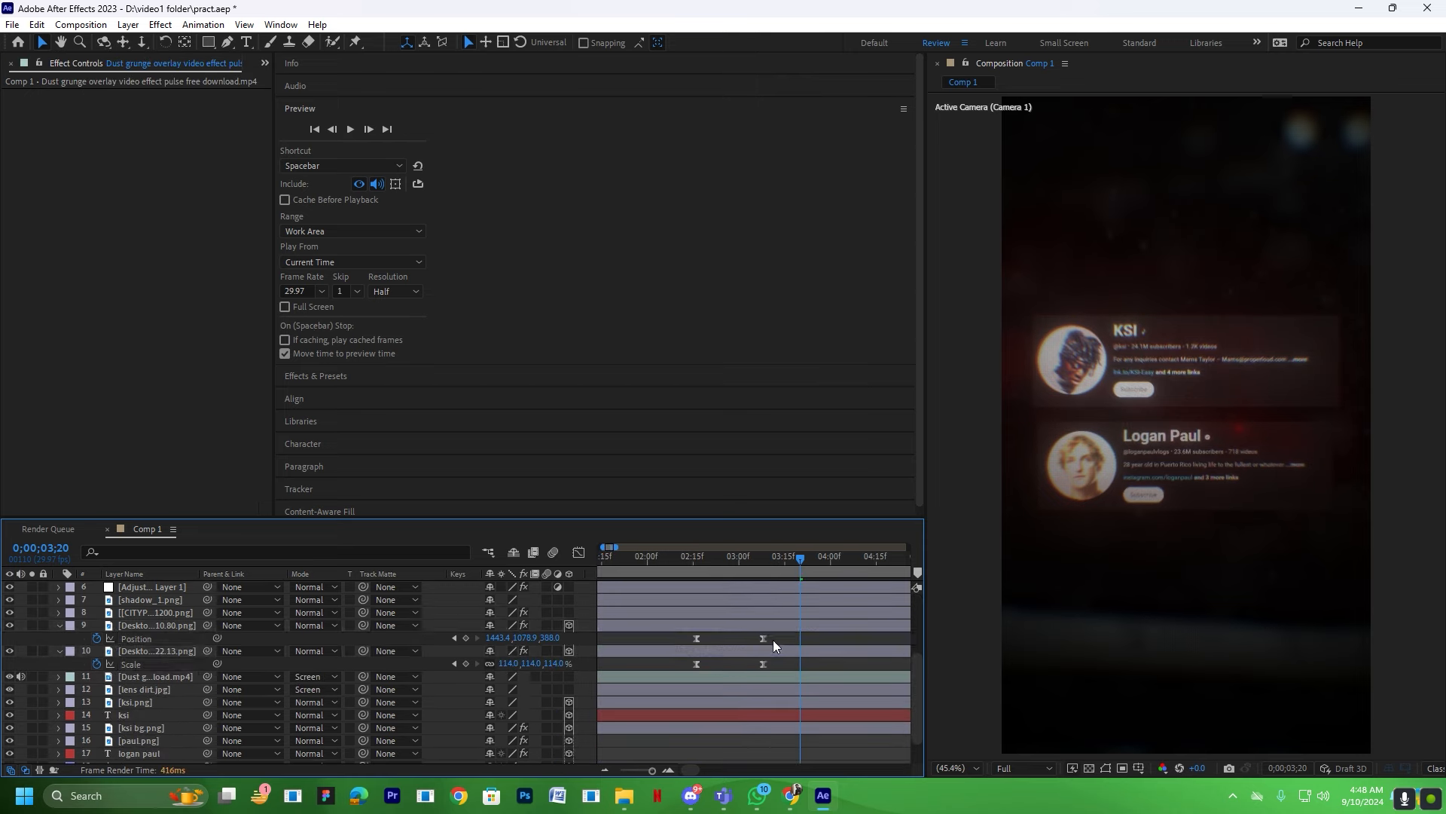
scroll(818, 595, "up", 3)
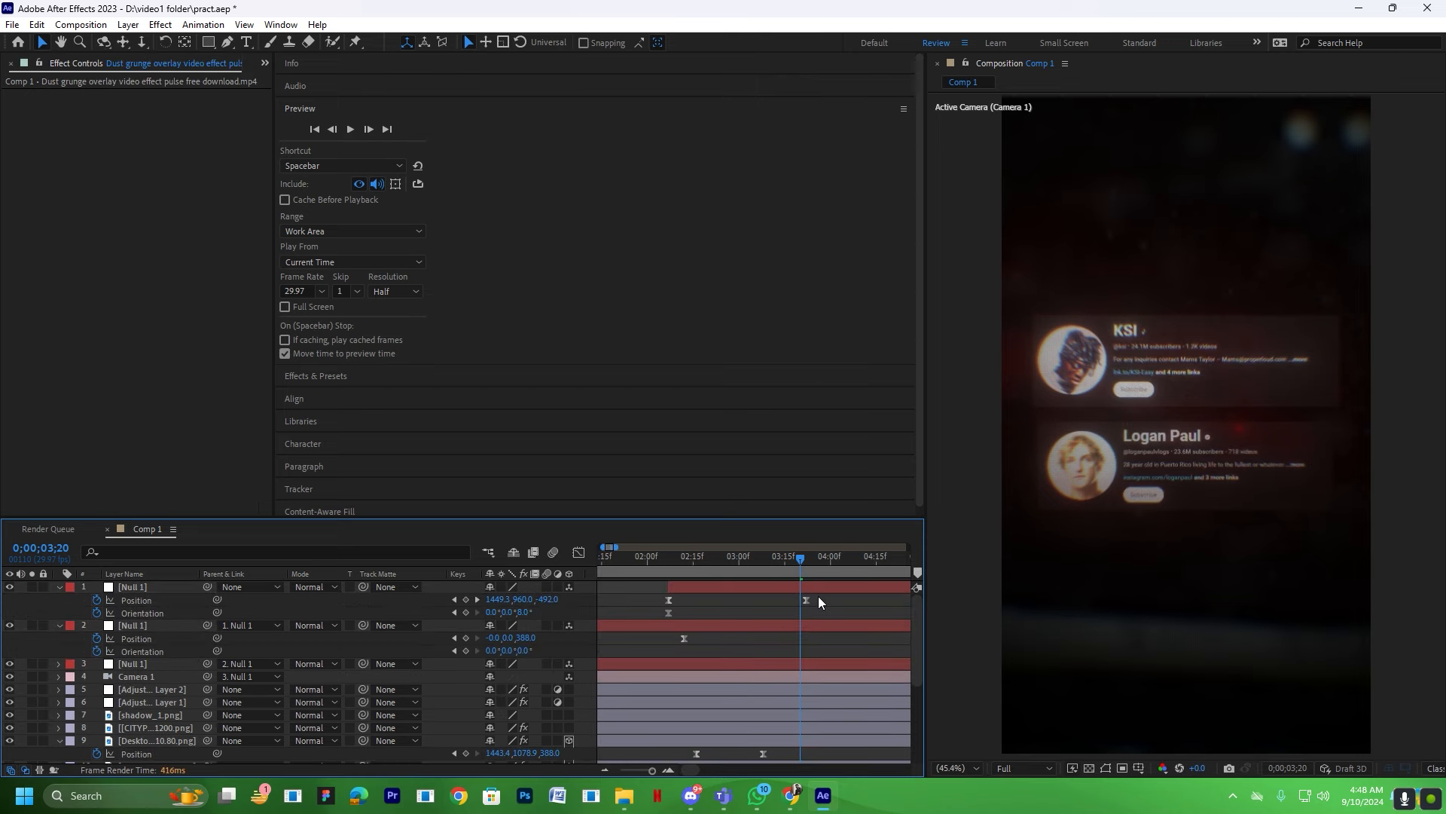
left_click(247, 42)
left_click(1087, 605)
type("49")
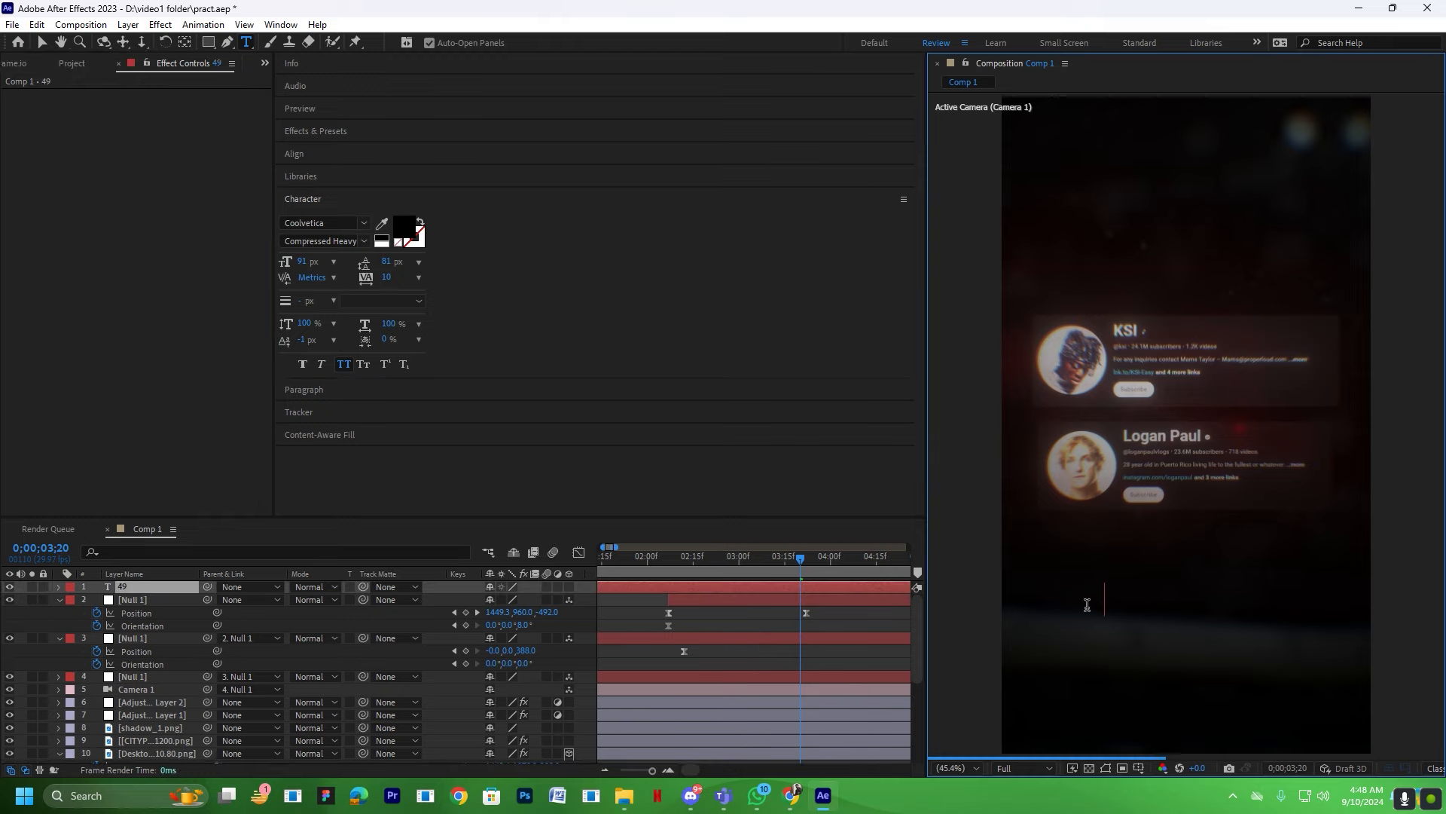
key("BackSpace")
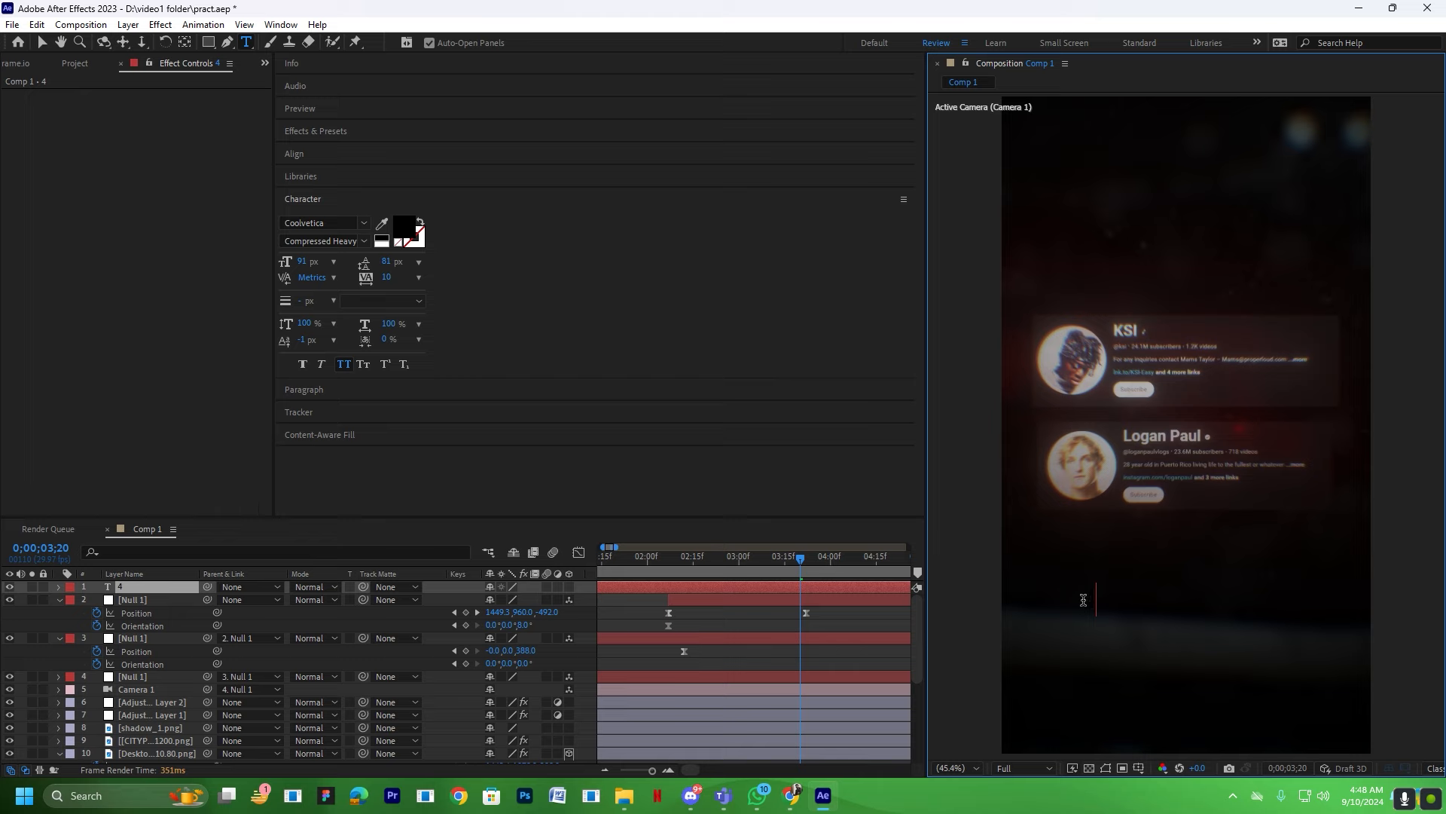
left_click(848, 590)
key("Delete")
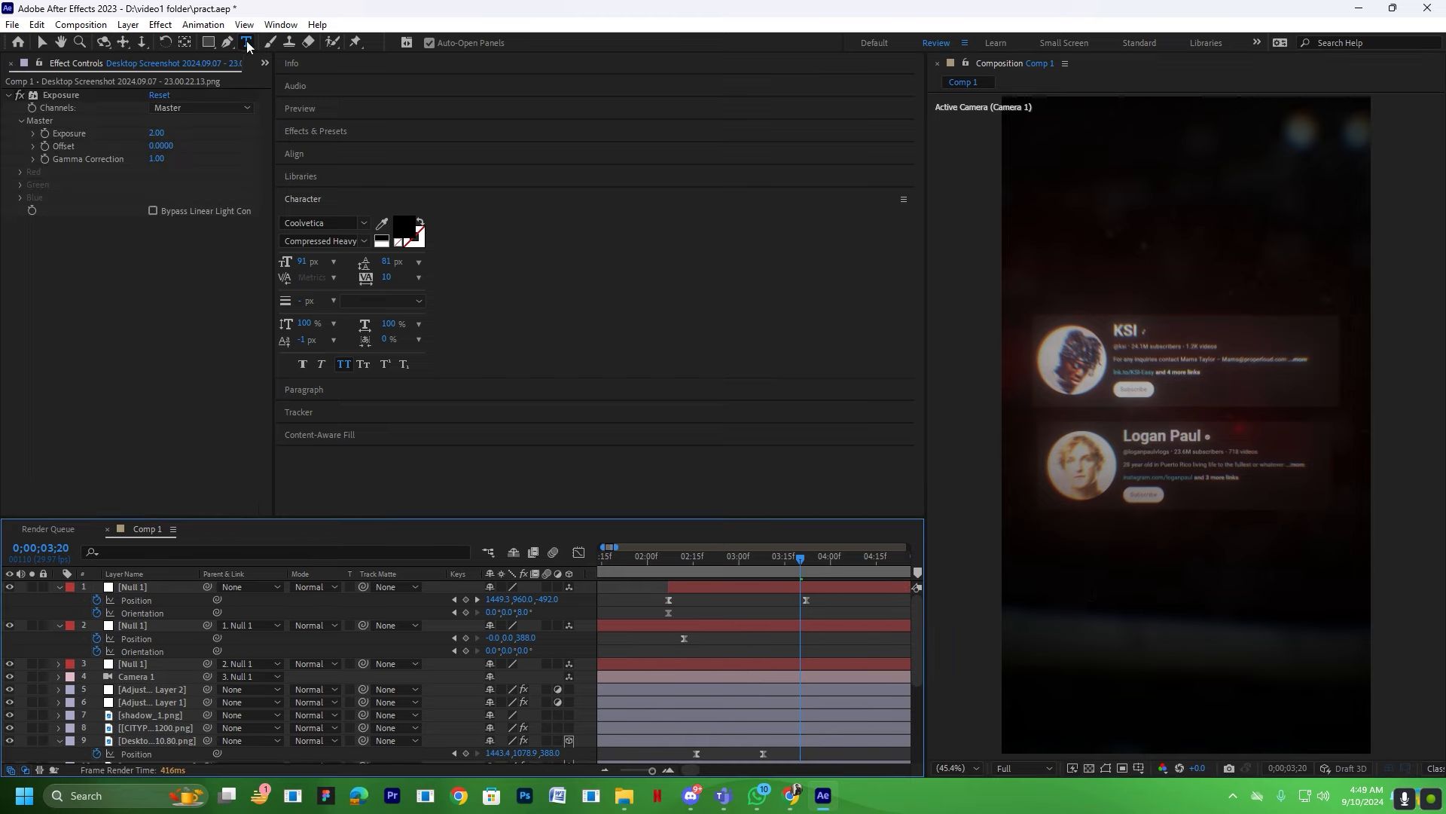
Add a text layer reading "40 million" above the KSI channel screenshot.
left_click(1056, 264)
type("4")
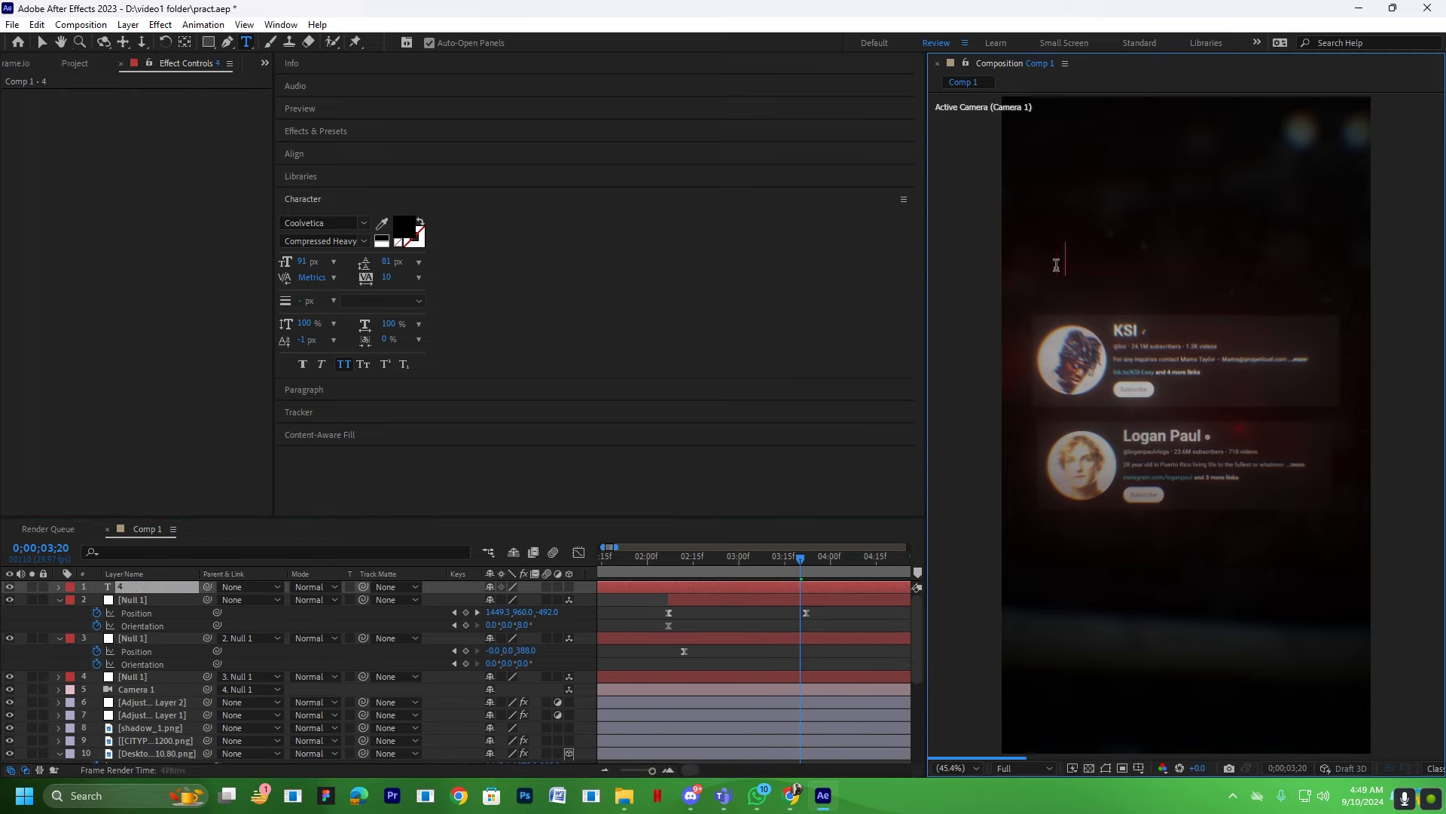
type("0 m")
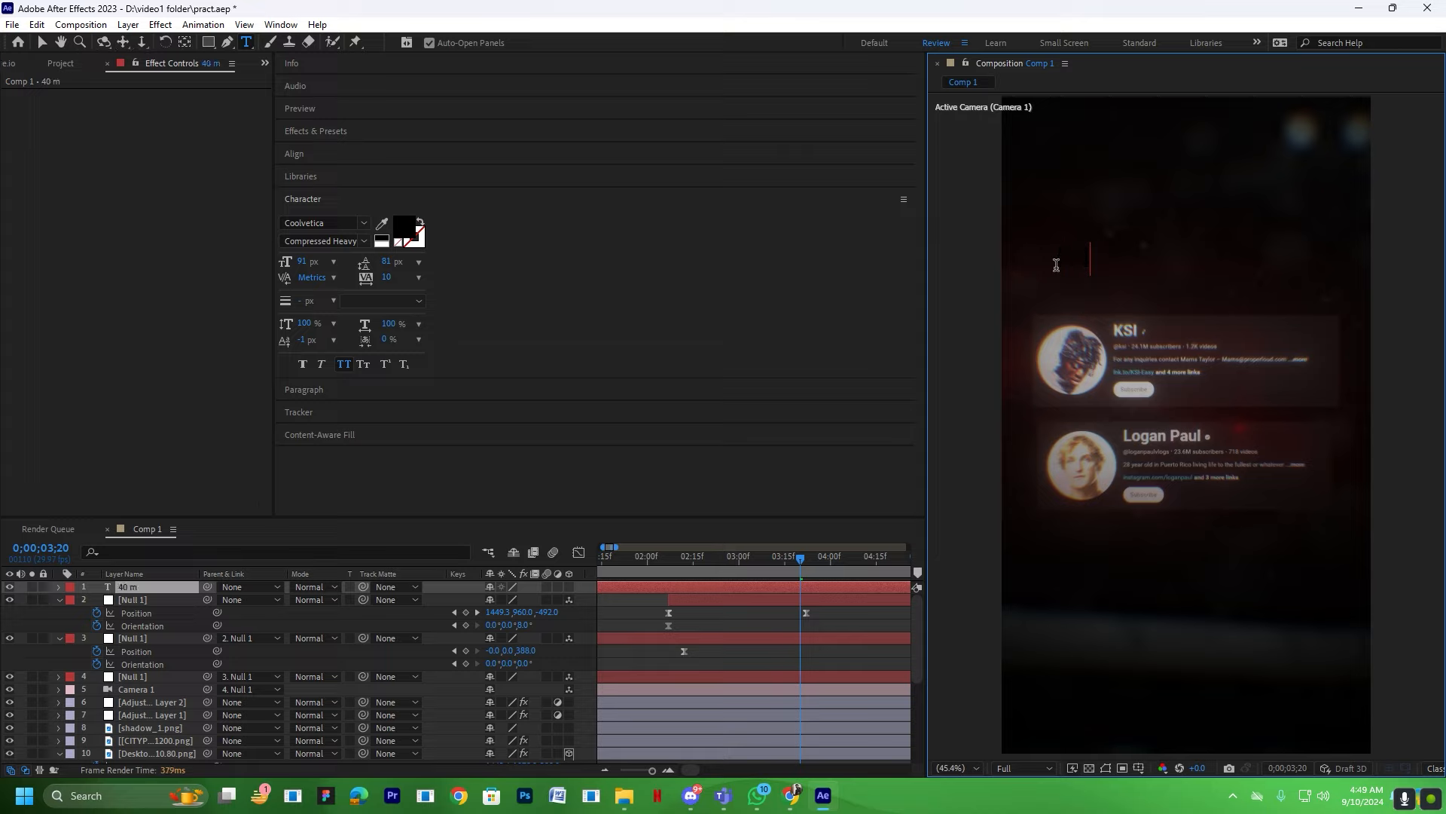
type("illion")
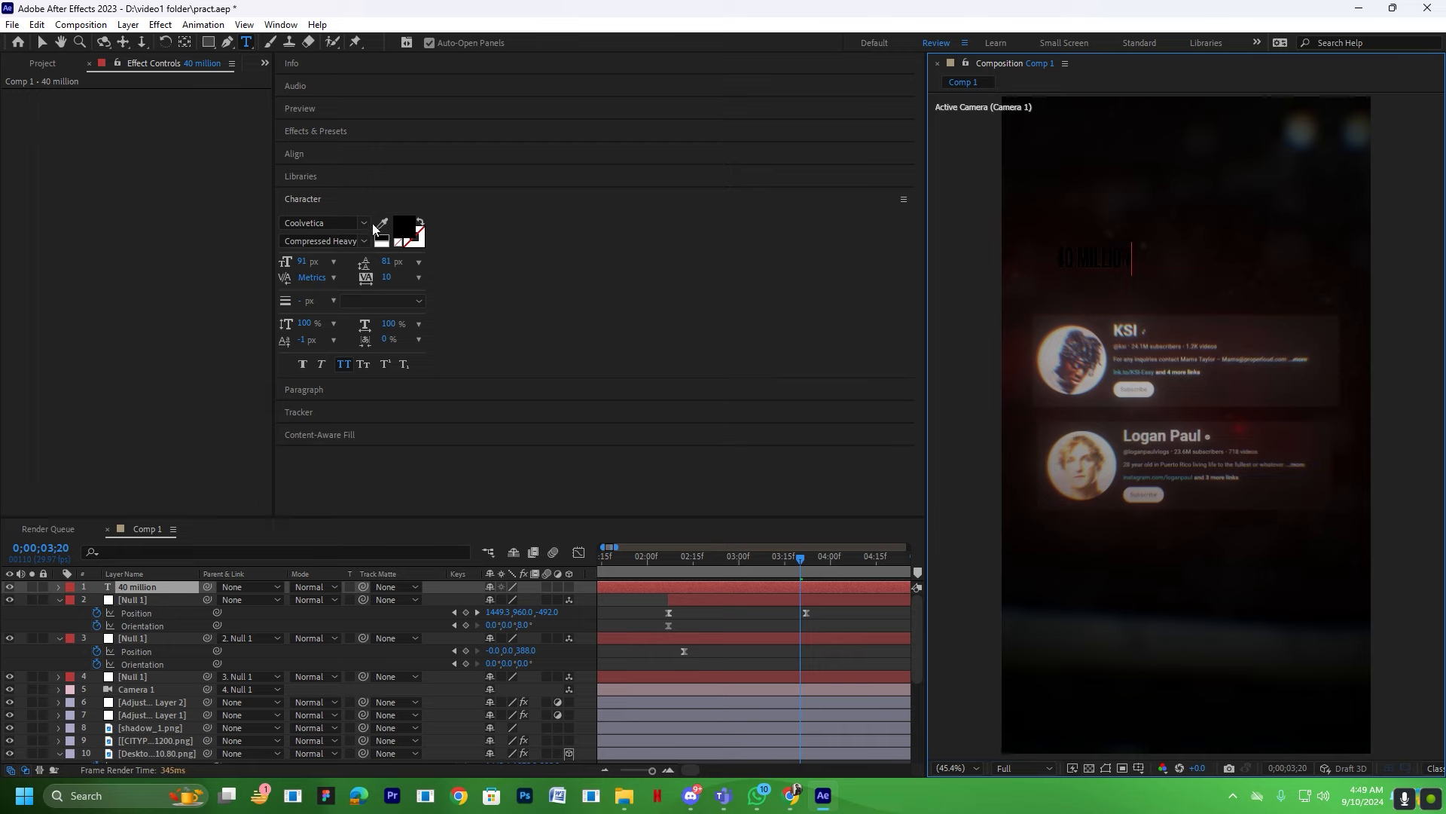
Set the fill colour of the "40 million" text to white.
left_click(405, 226)
left_click(551, 305)
left_click(857, 308)
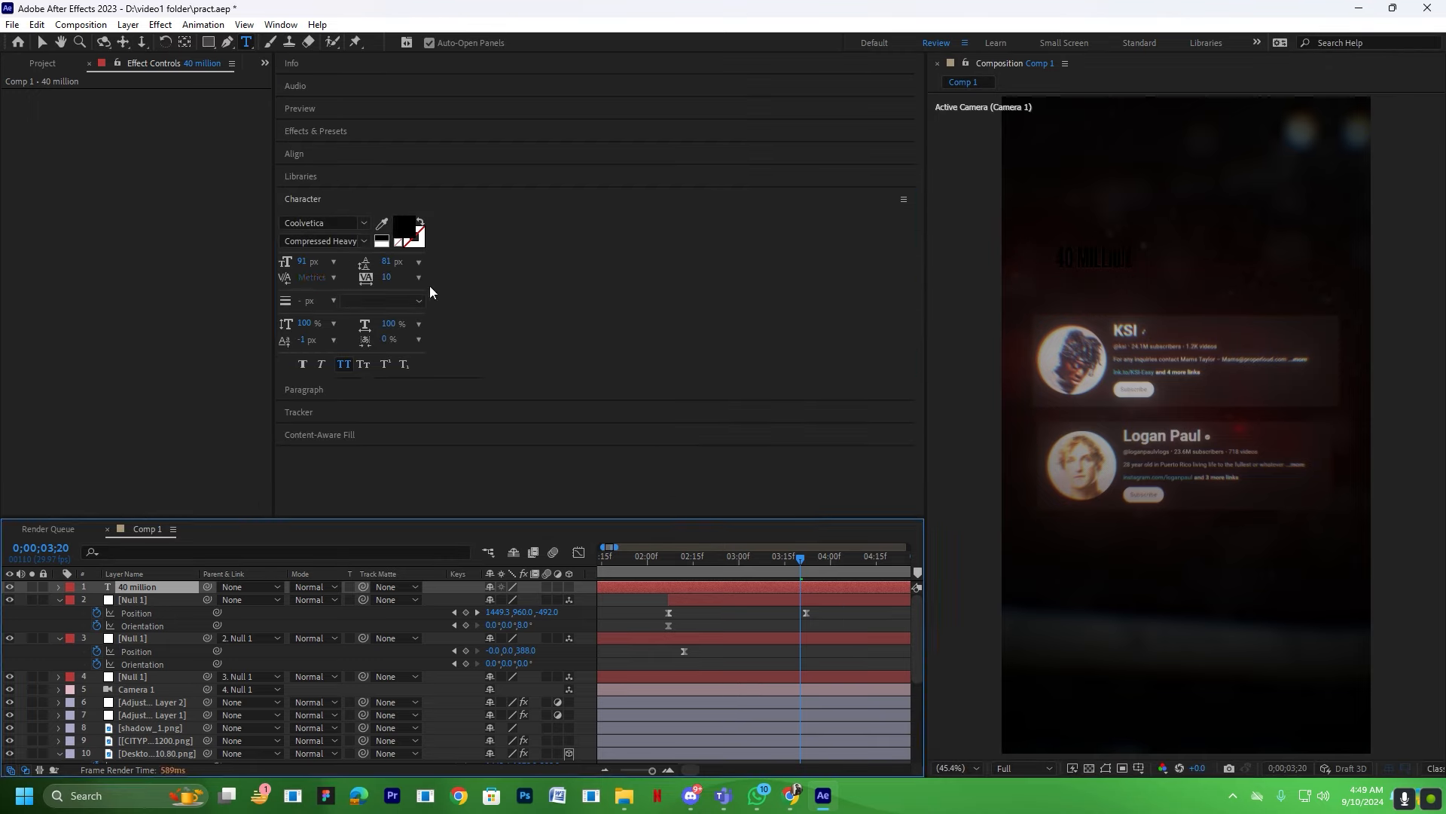
left_click(405, 226)
left_click(859, 305)
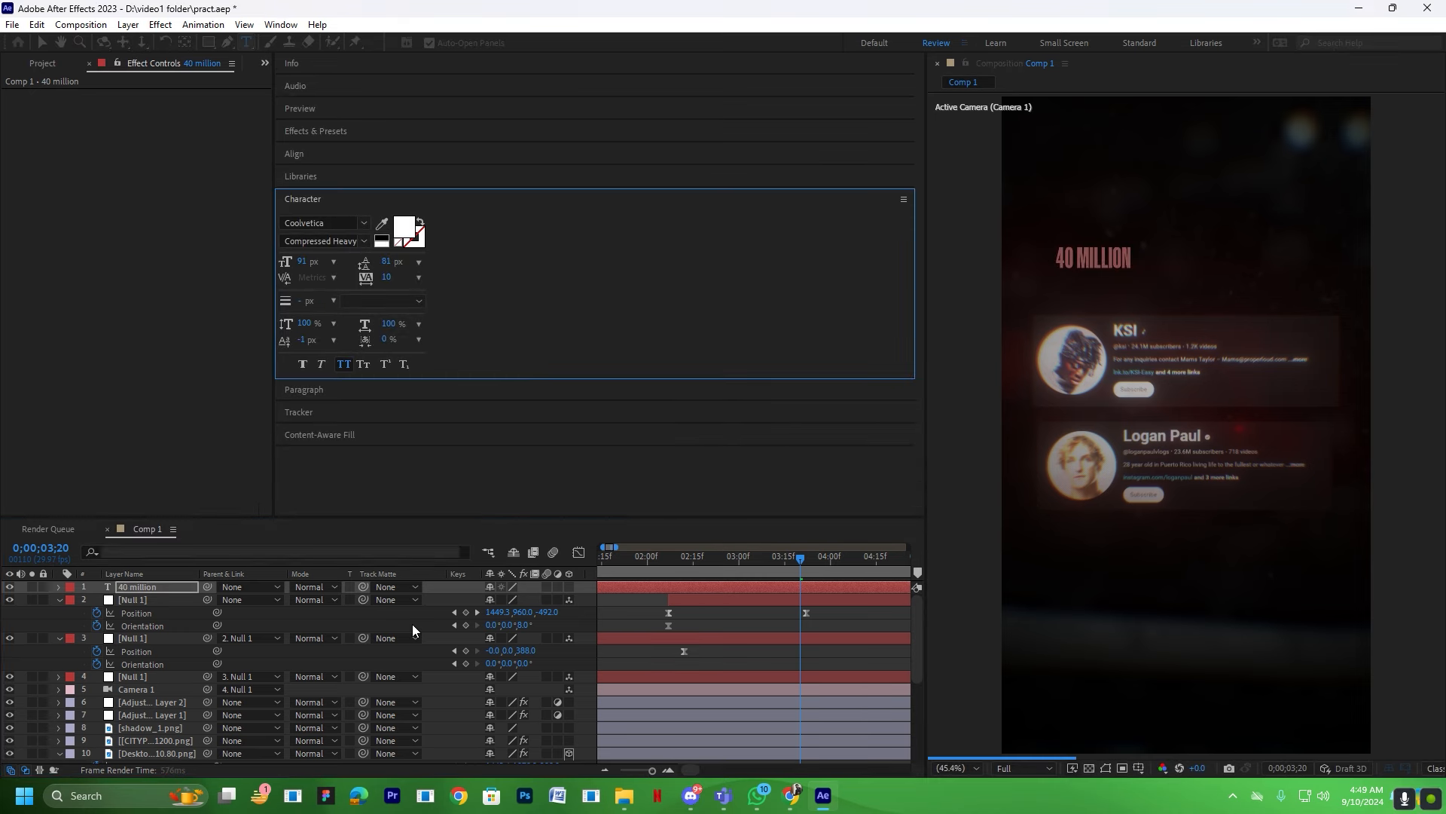
Scale the "40 million" text to 280% and change its font to Founders Grotesk Bold.
left_click(160, 583)
key("s")
left_click_drag(521, 599, 657, 599)
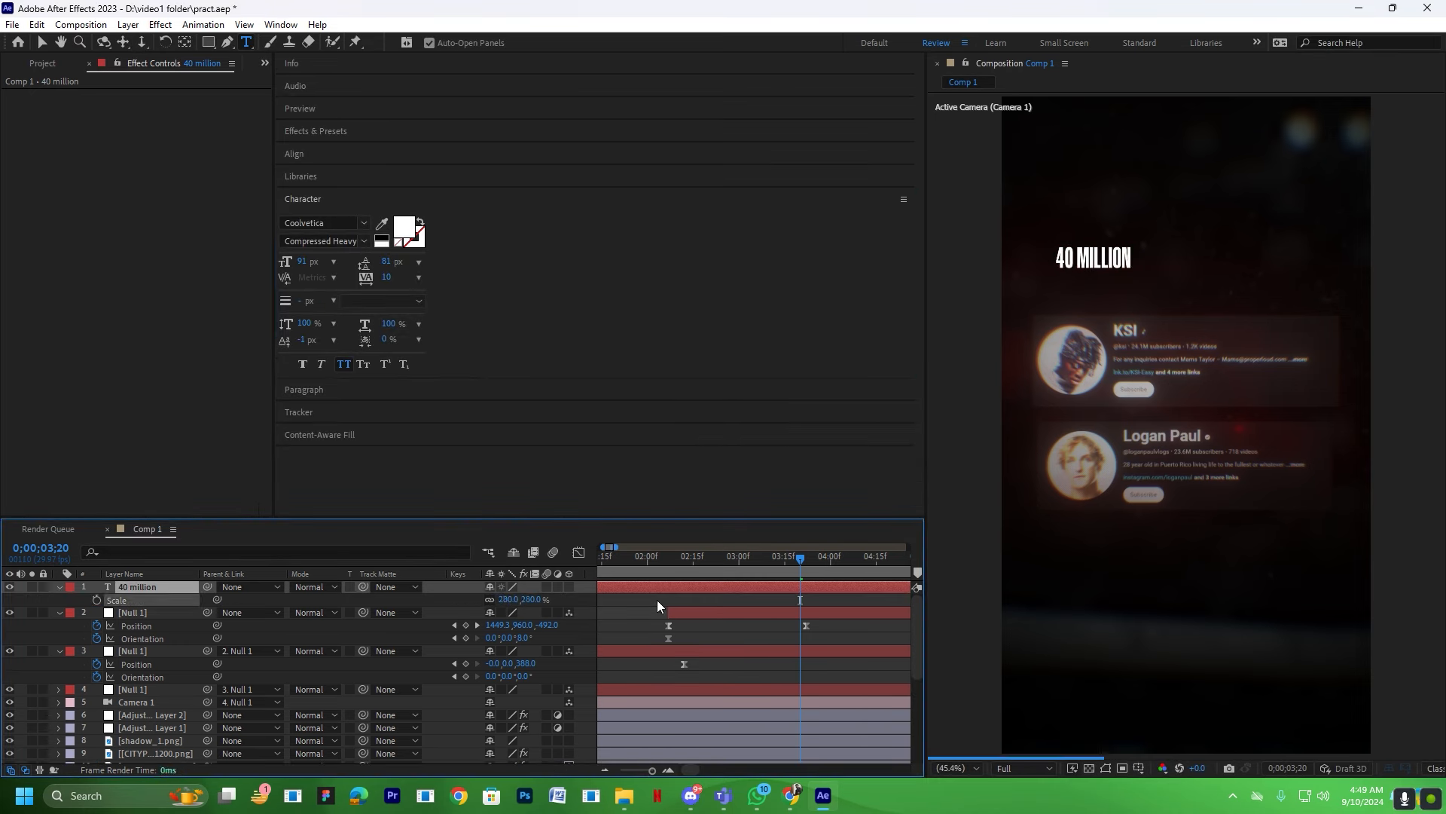
key("y")
key("v")
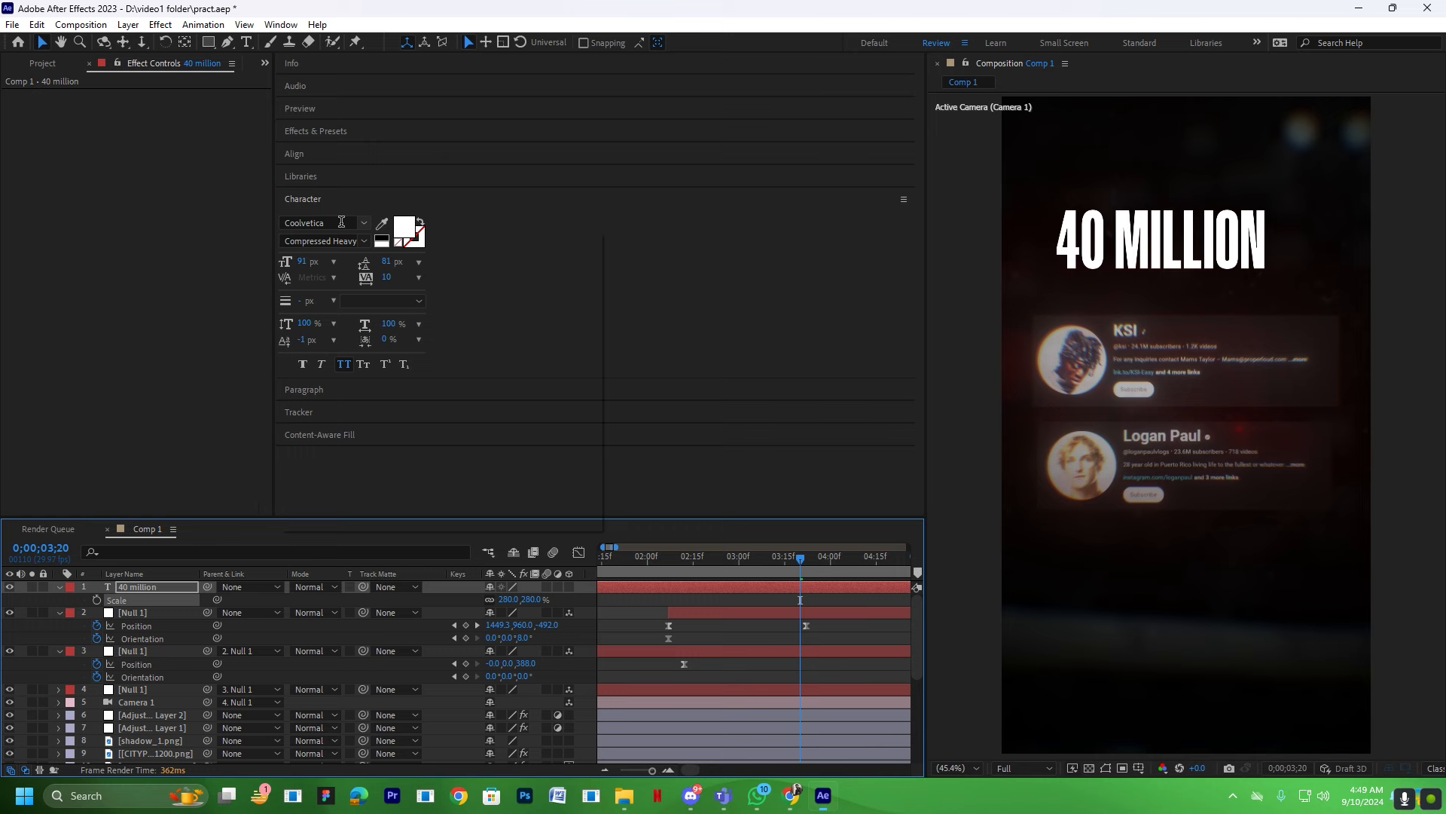
left_click(341, 222)
type("gro")
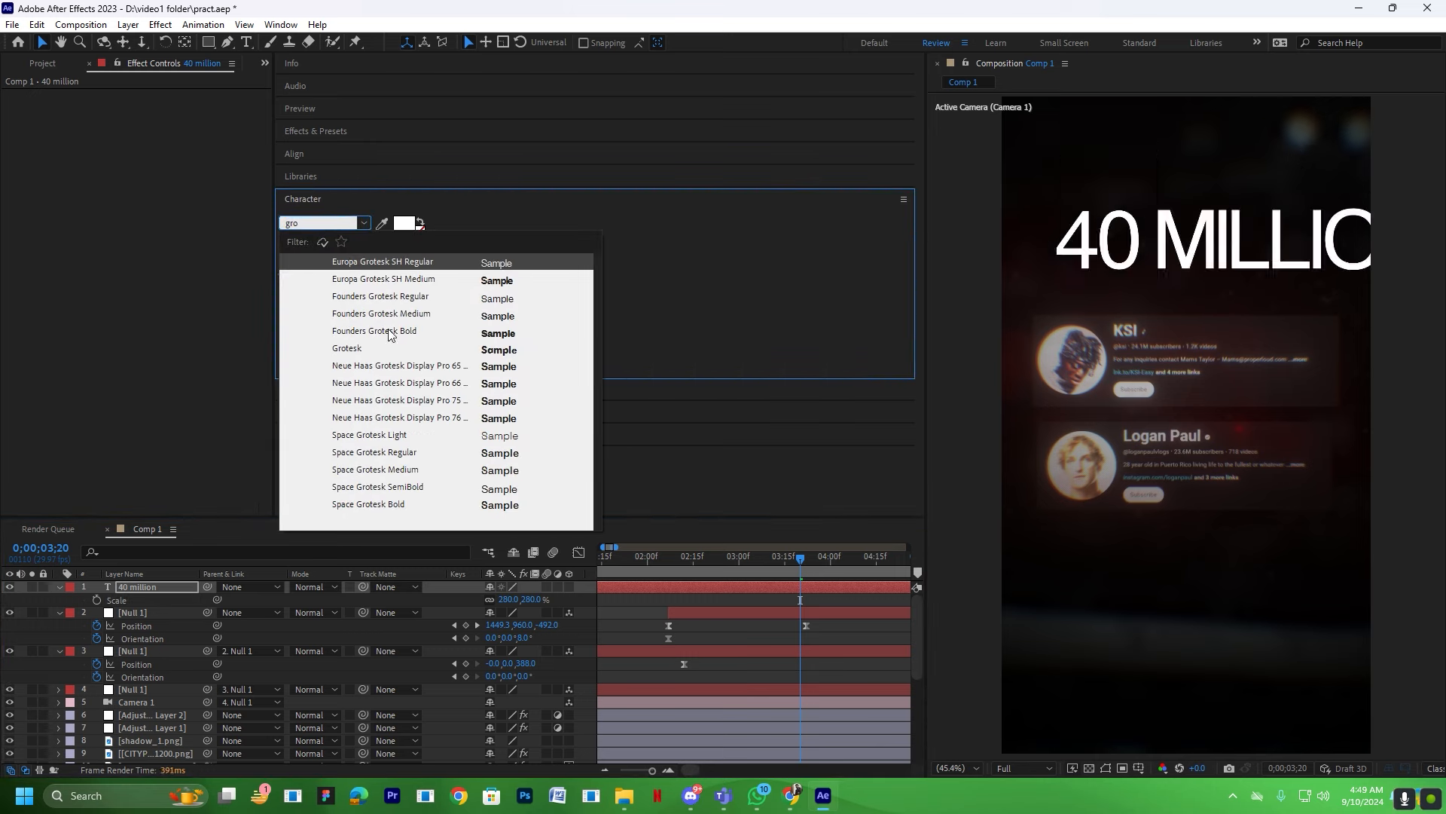
left_click(389, 333)
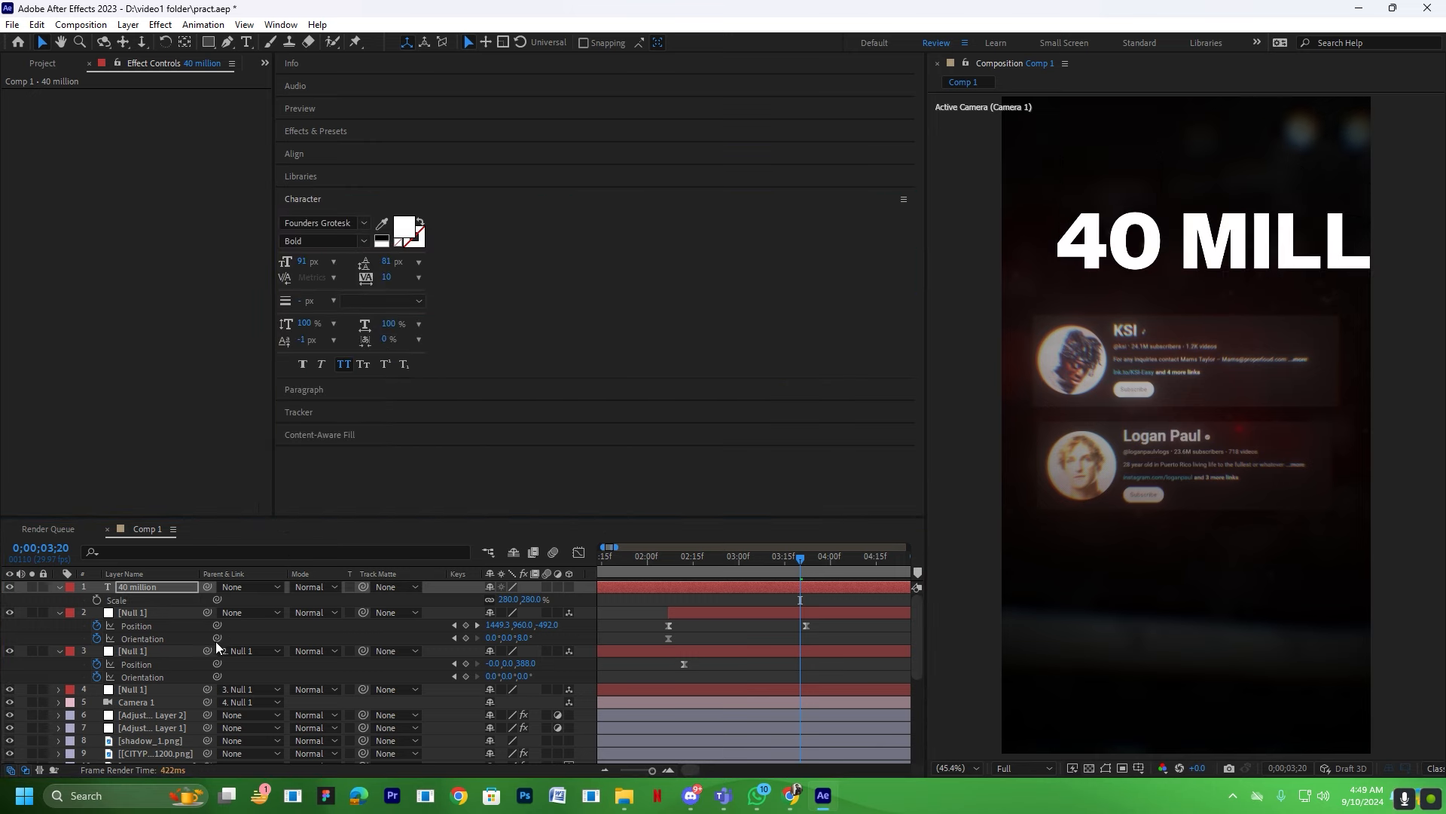
left_click(152, 588)
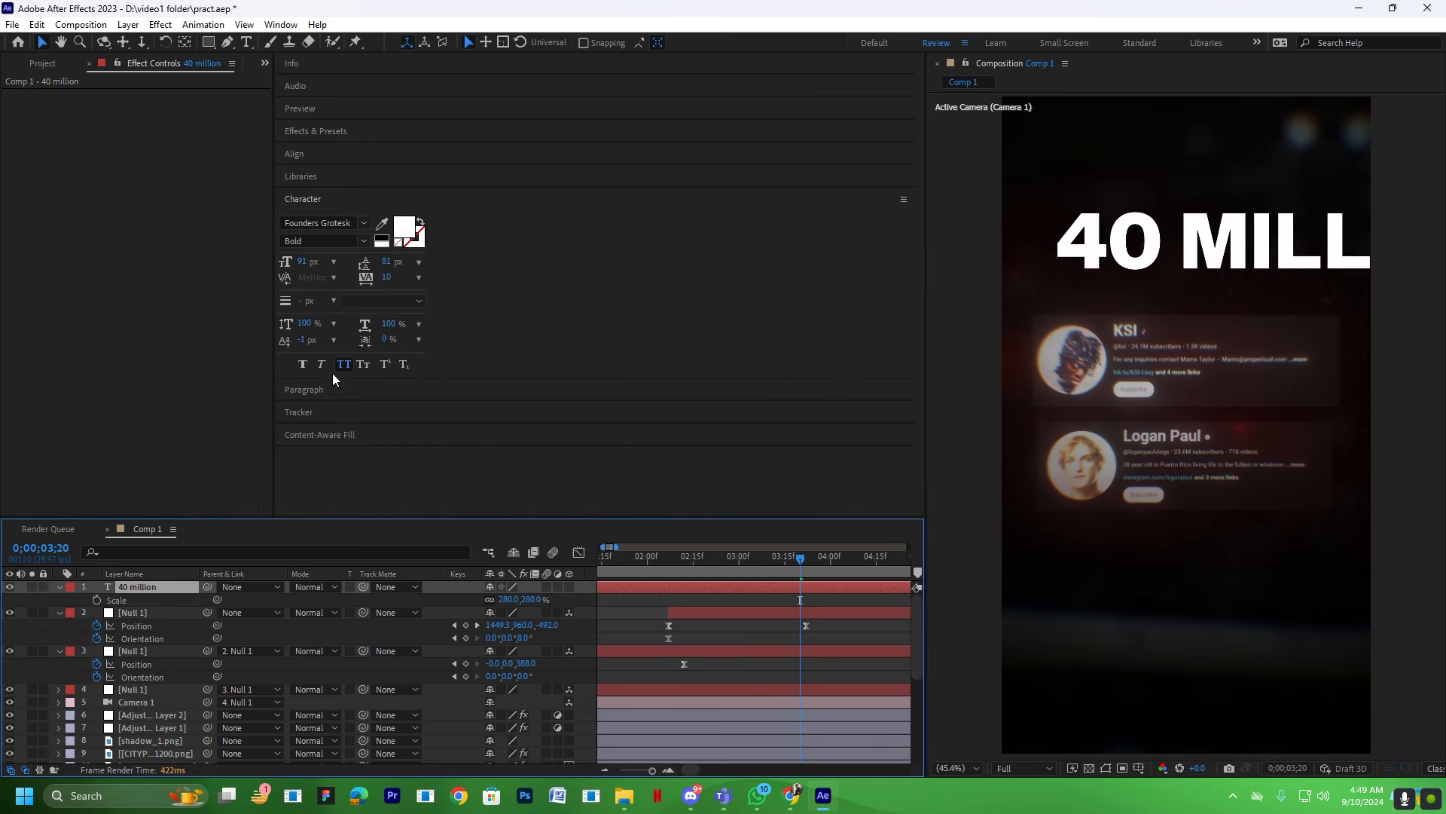
Centre the "40 million" text's anchor point and align it horizontally in the composition, scaling it down to about 162%.
left_click(185, 42)
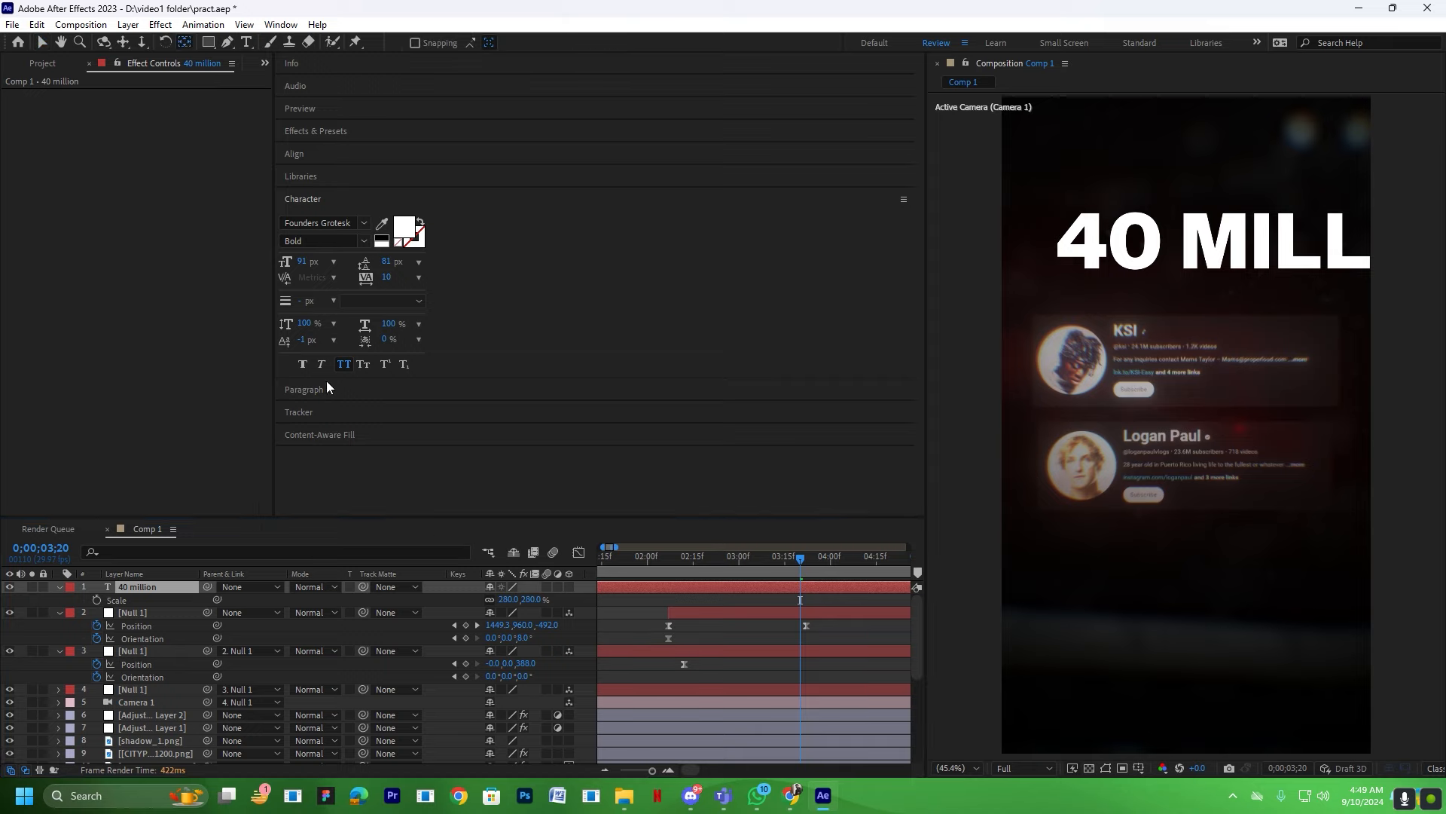
left_click(297, 156)
left_click_drag(512, 599, 445, 608)
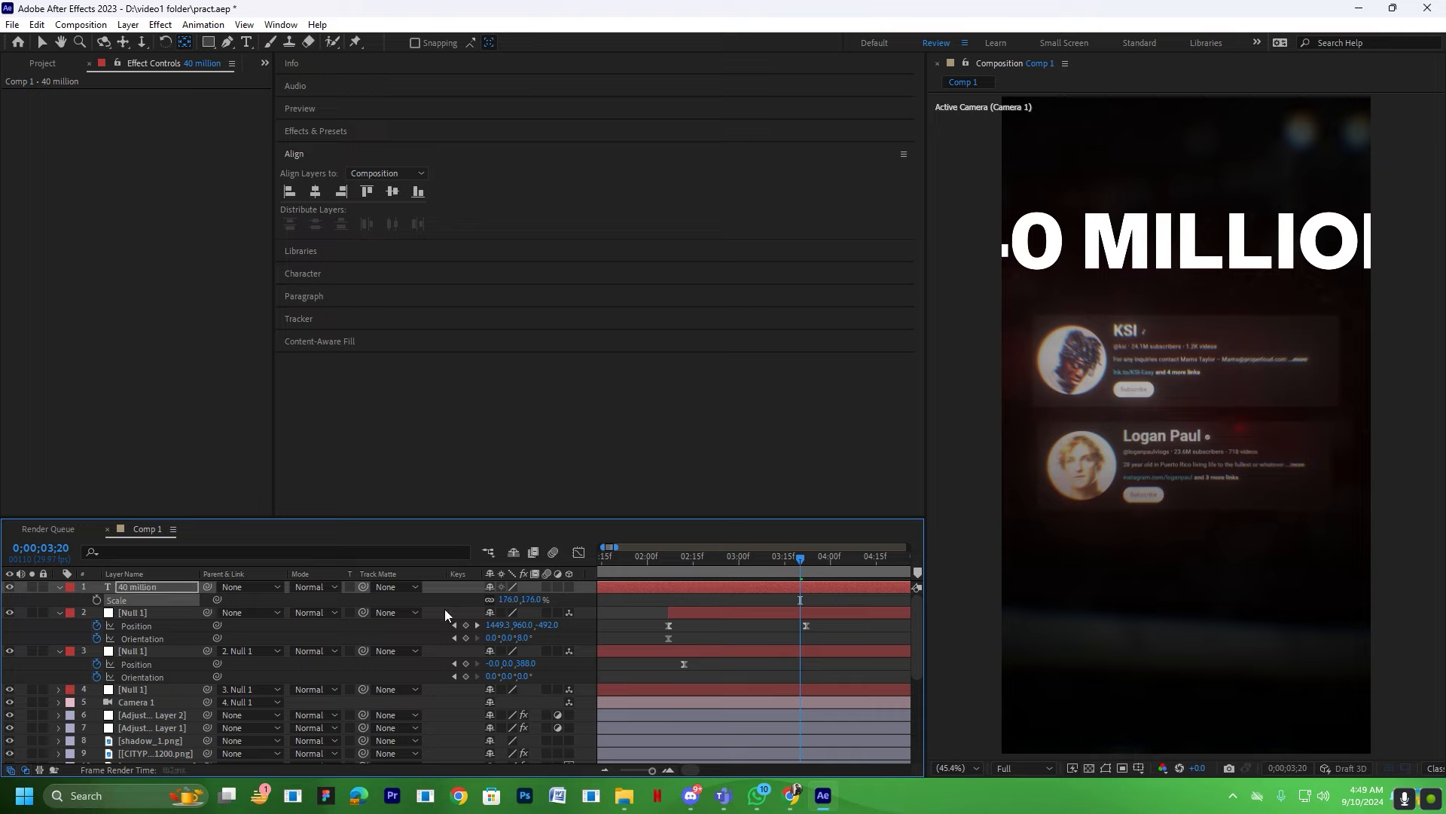
left_click(315, 192)
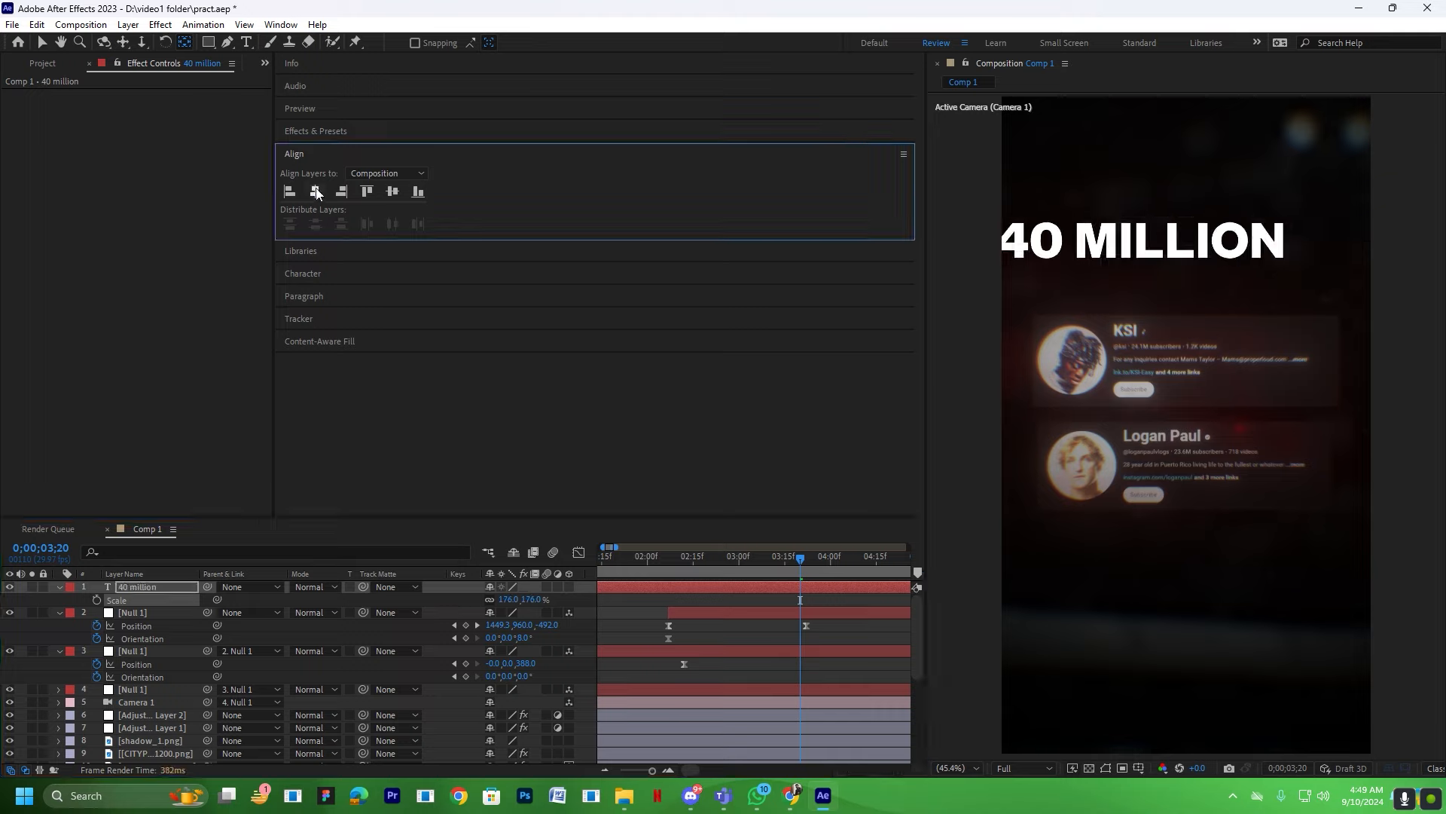
left_click_drag(512, 600, 496, 604)
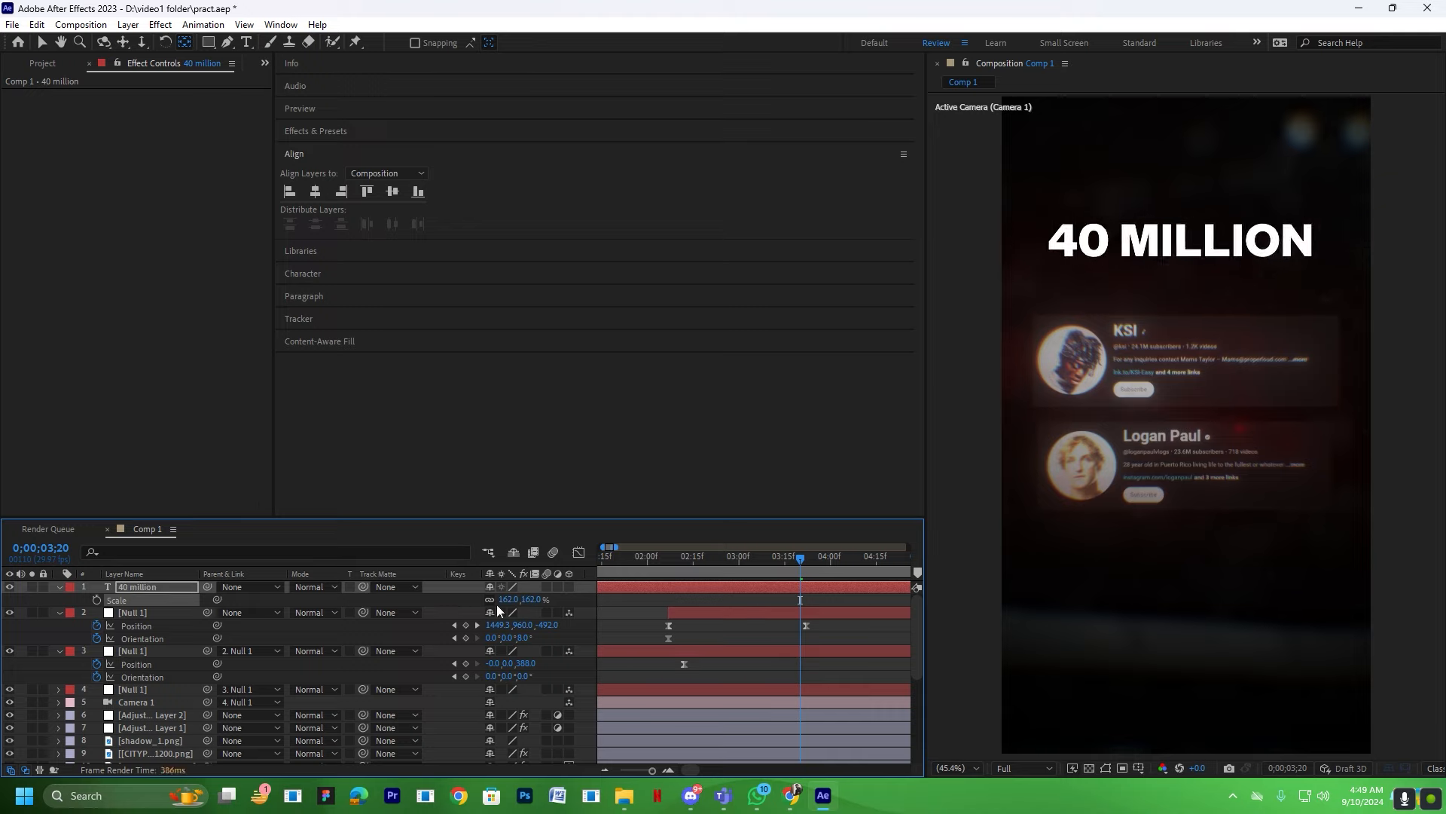
Move the "40 million" layer directly below shadow_1.png and set its scale to 173%.
left_click_drag(143, 586, 138, 749)
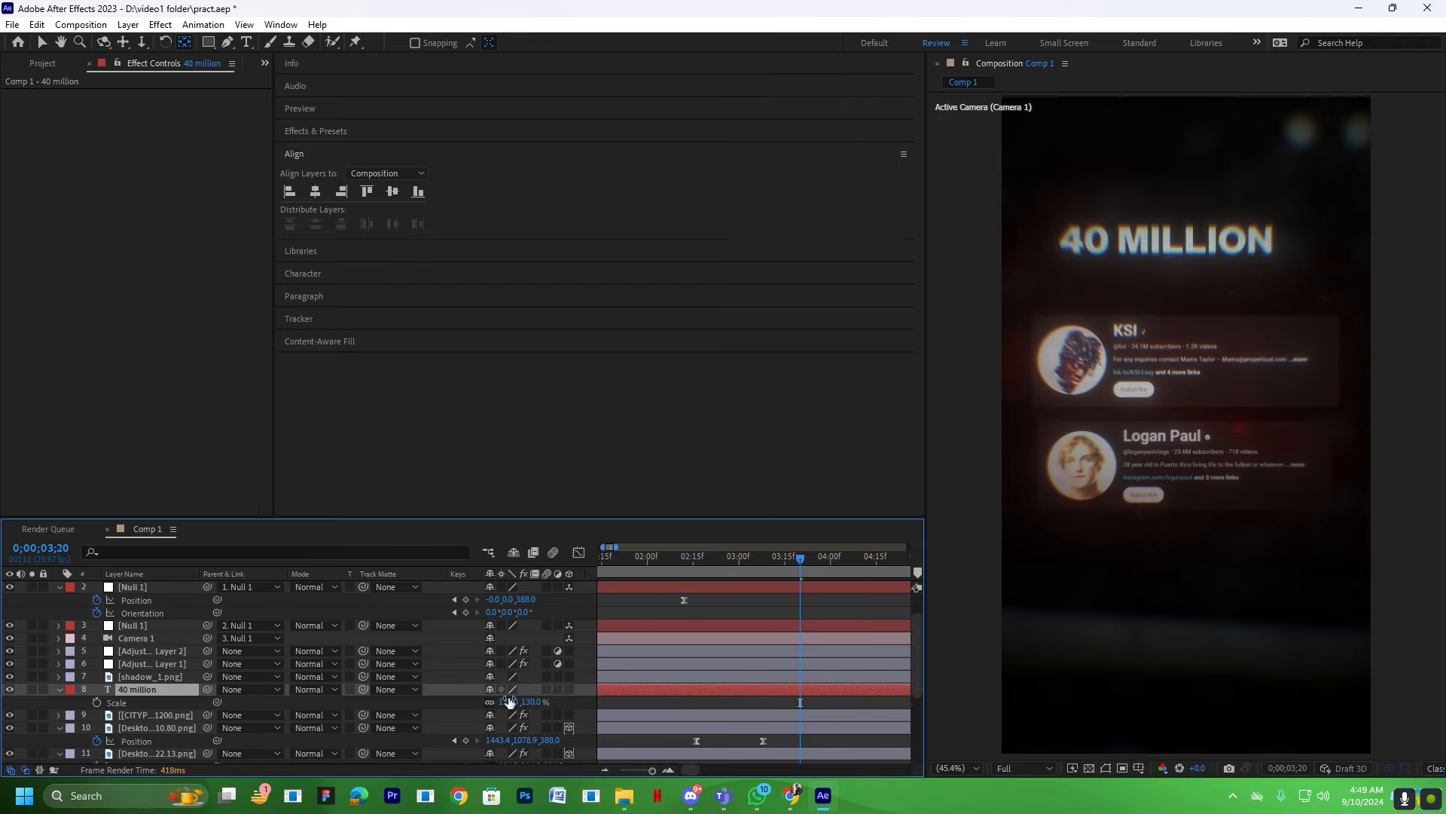
left_click_drag(510, 702, 542, 701)
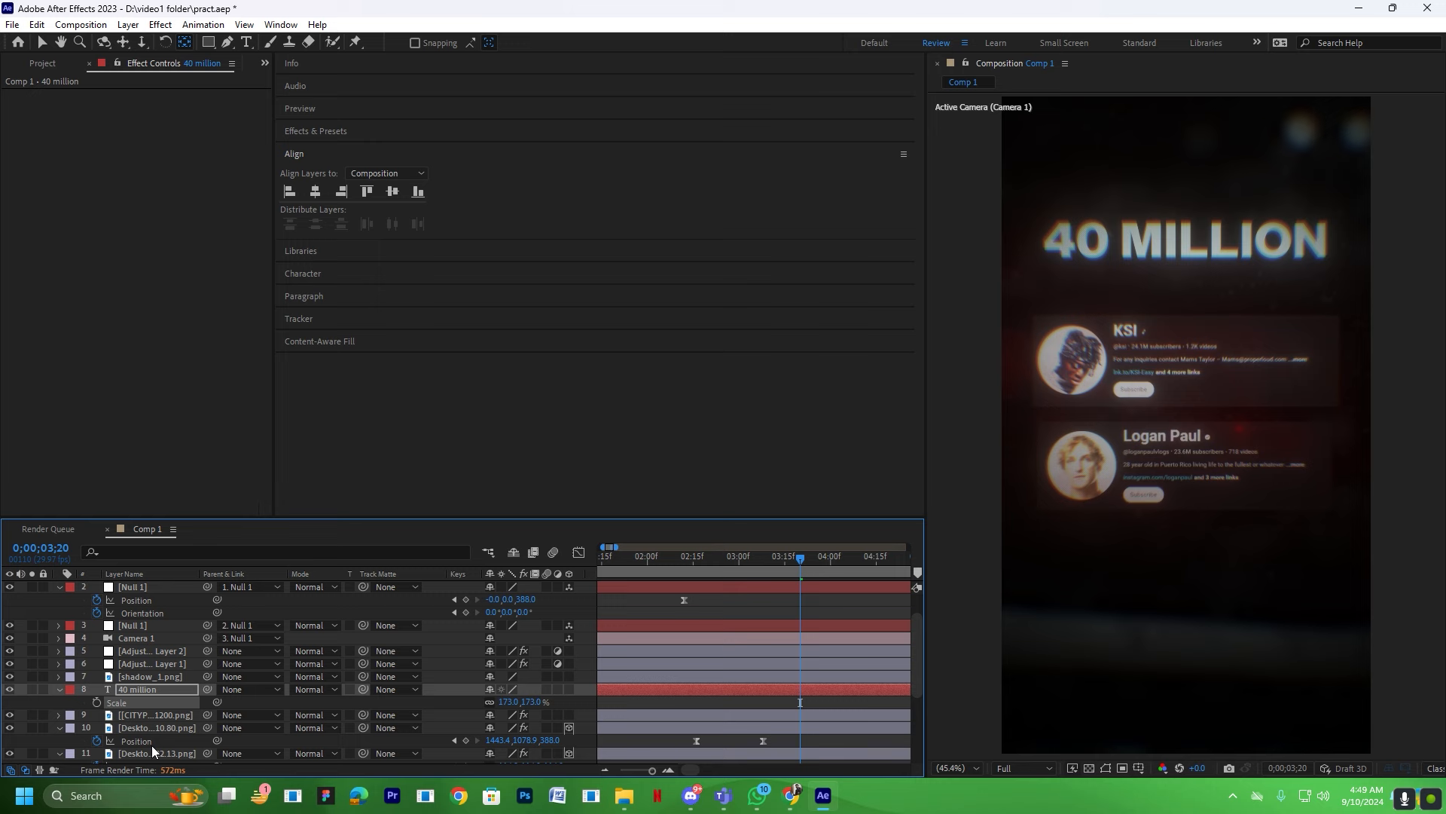
Set the BCC Prism effect's Mix with Original to 40 on Adjustment Layer 1.
left_click(153, 663)
scroll(140, 359, "down", 5)
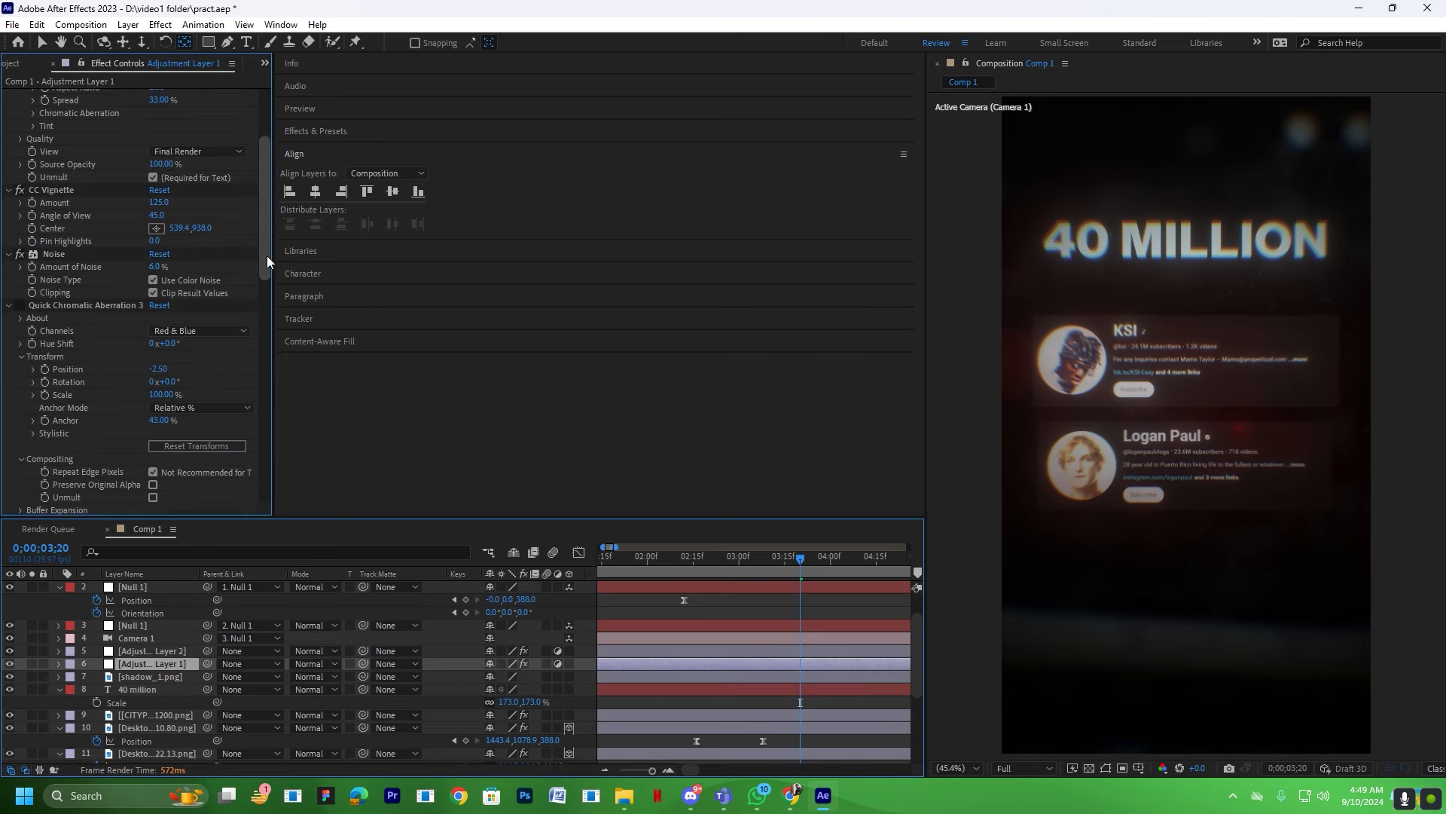
left_click_drag(267, 255, 170, 469)
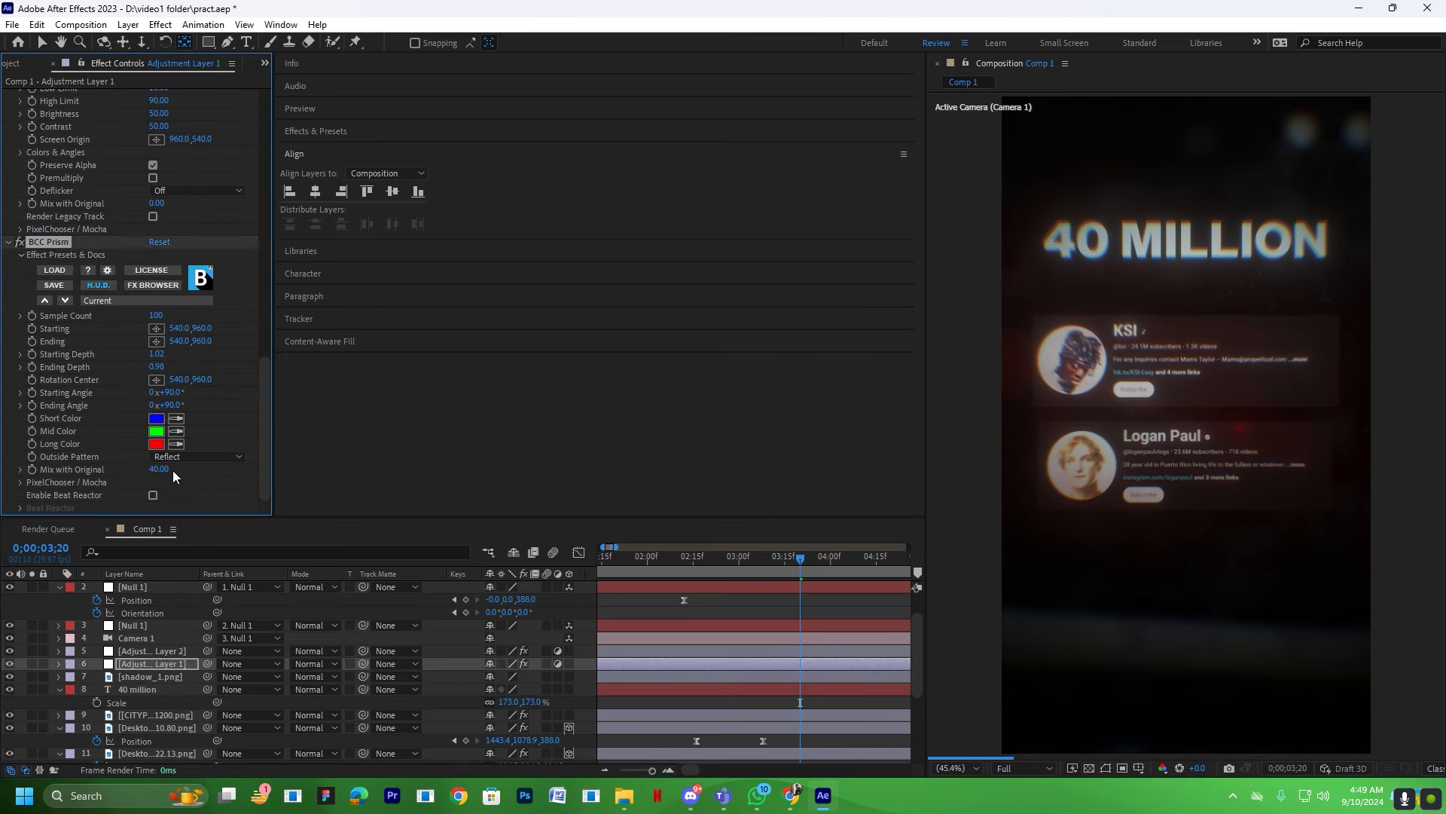
Make the "40 million" text a 3D layer and reposition it just above the KSI screenshot.
left_click(164, 687)
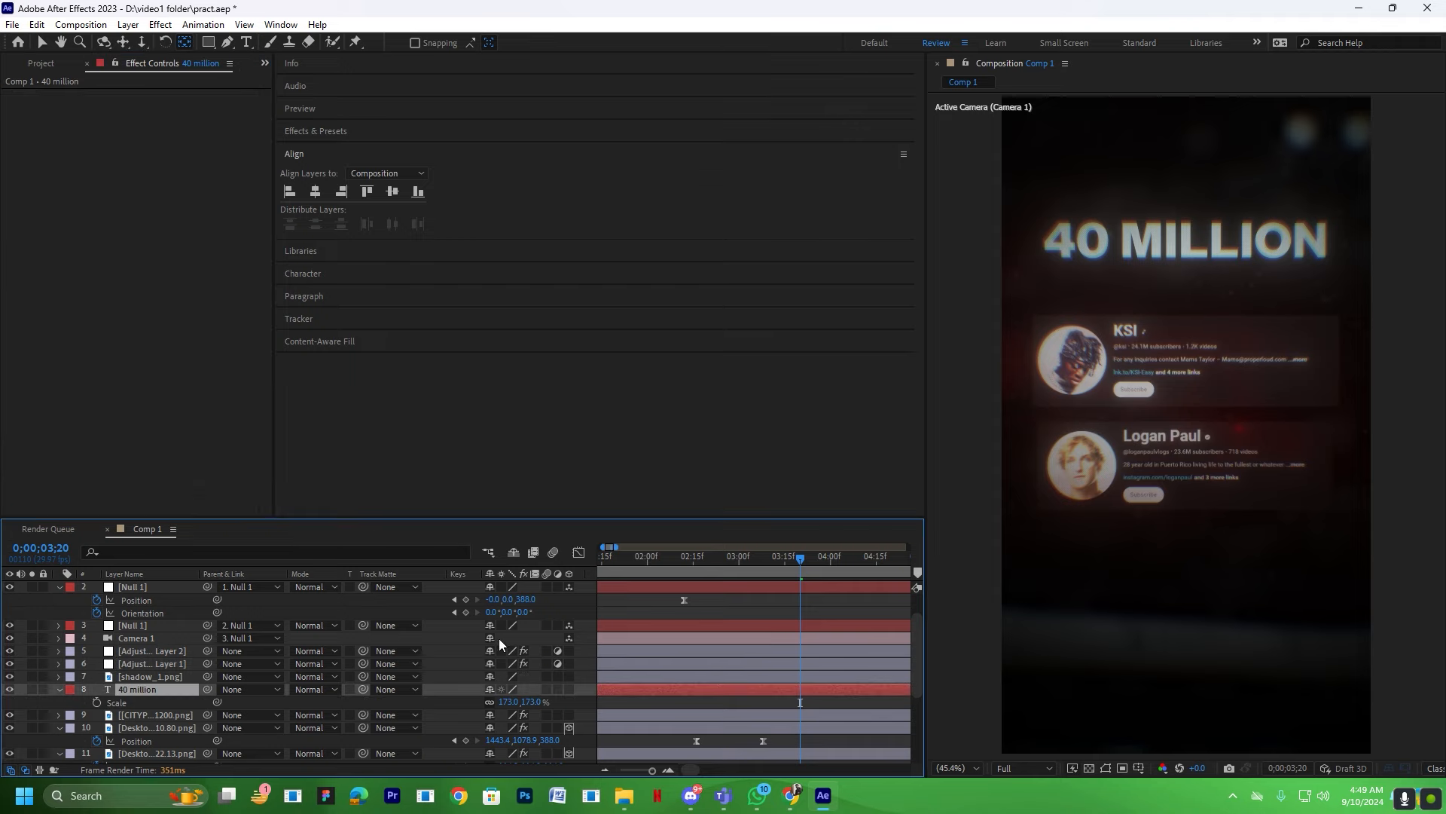
left_click(568, 689)
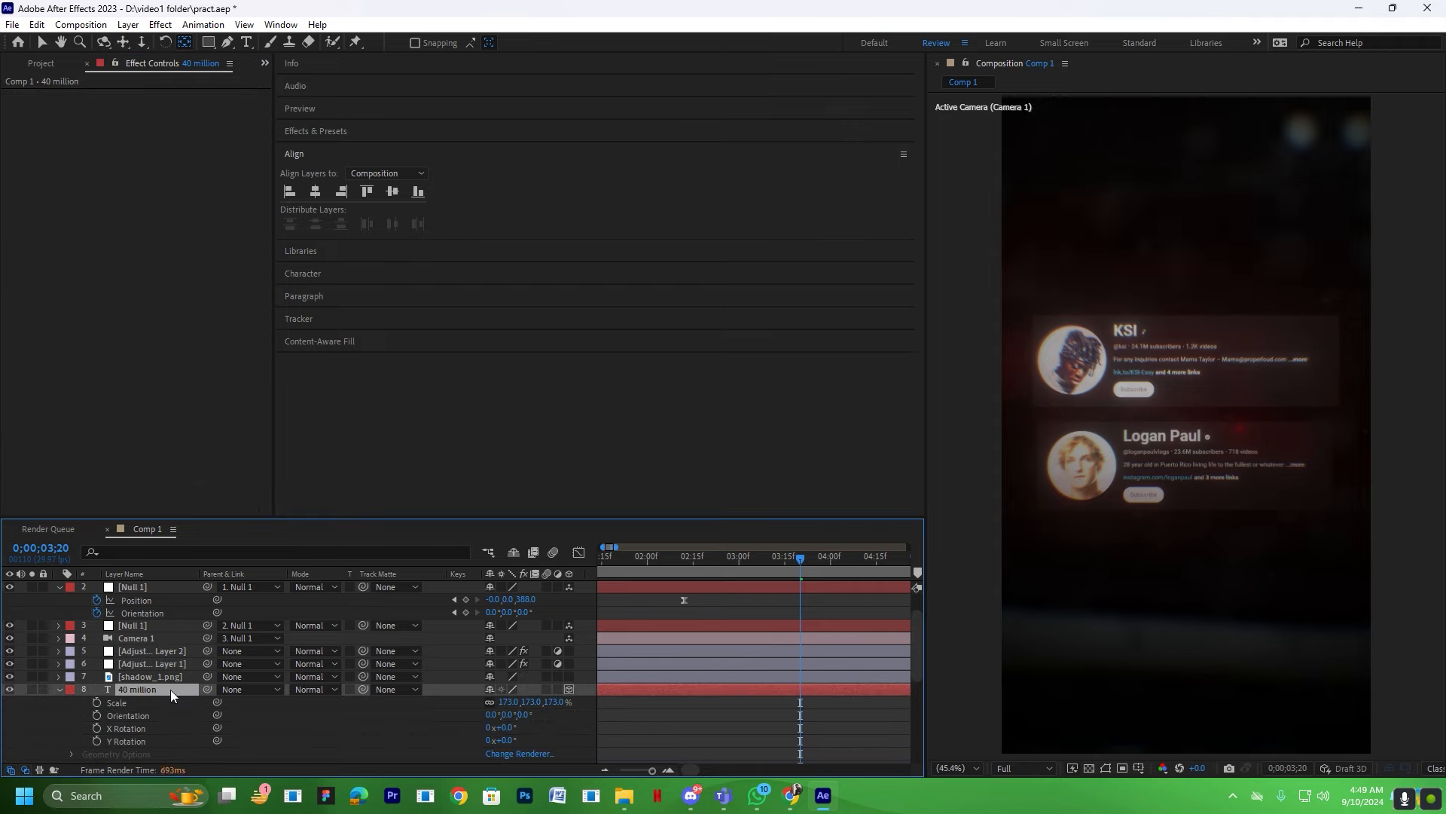
left_click_drag(1255, 425, 1172, 270)
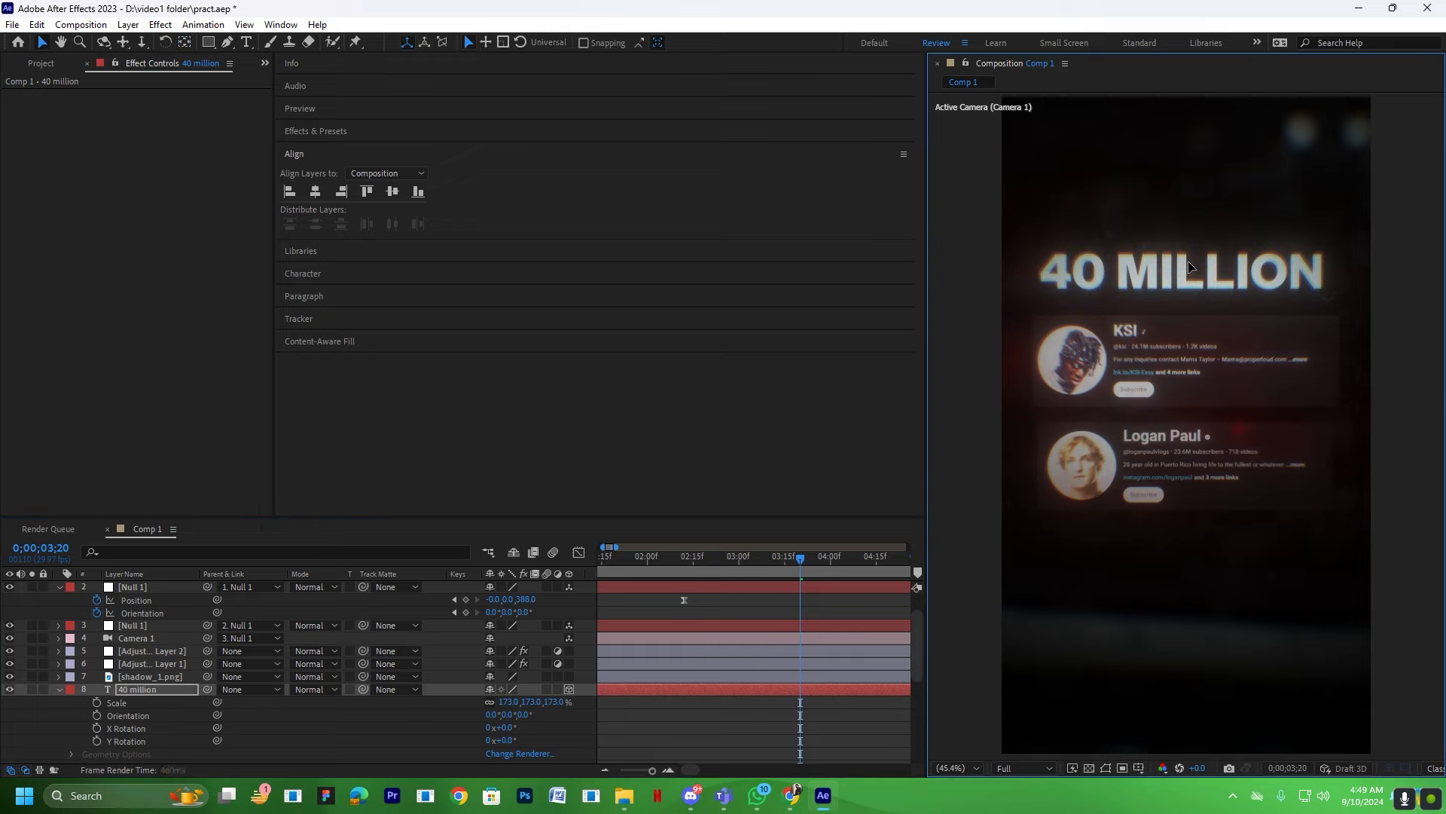
Duplicate the "40 million" text, place the copy directly beneath it and change its wording to "subscribers".
left_click(58, 690)
key("ctrl+d")
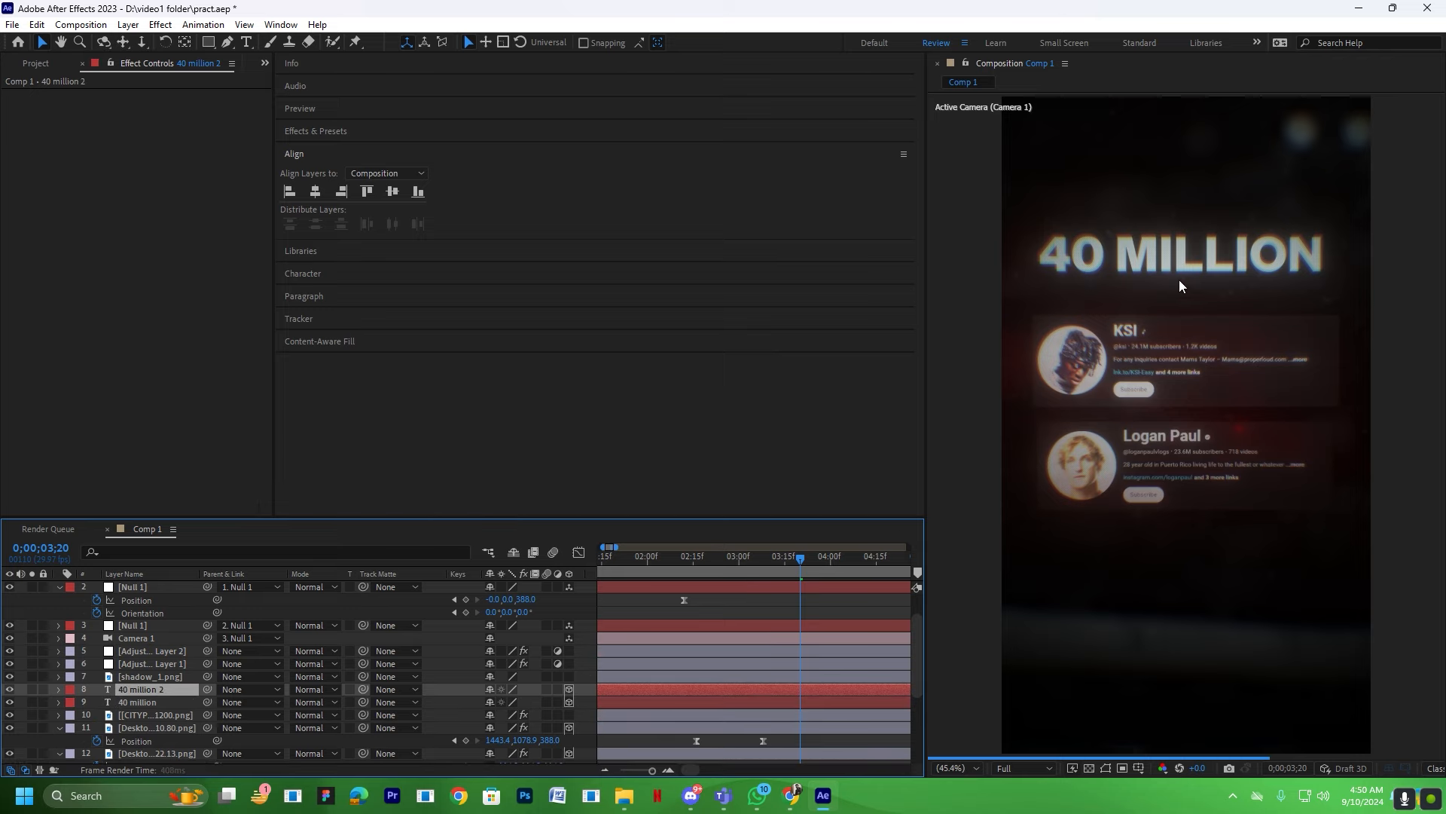
left_click_drag(1178, 279, 1178, 301)
double_click(1177, 301)
type("s")
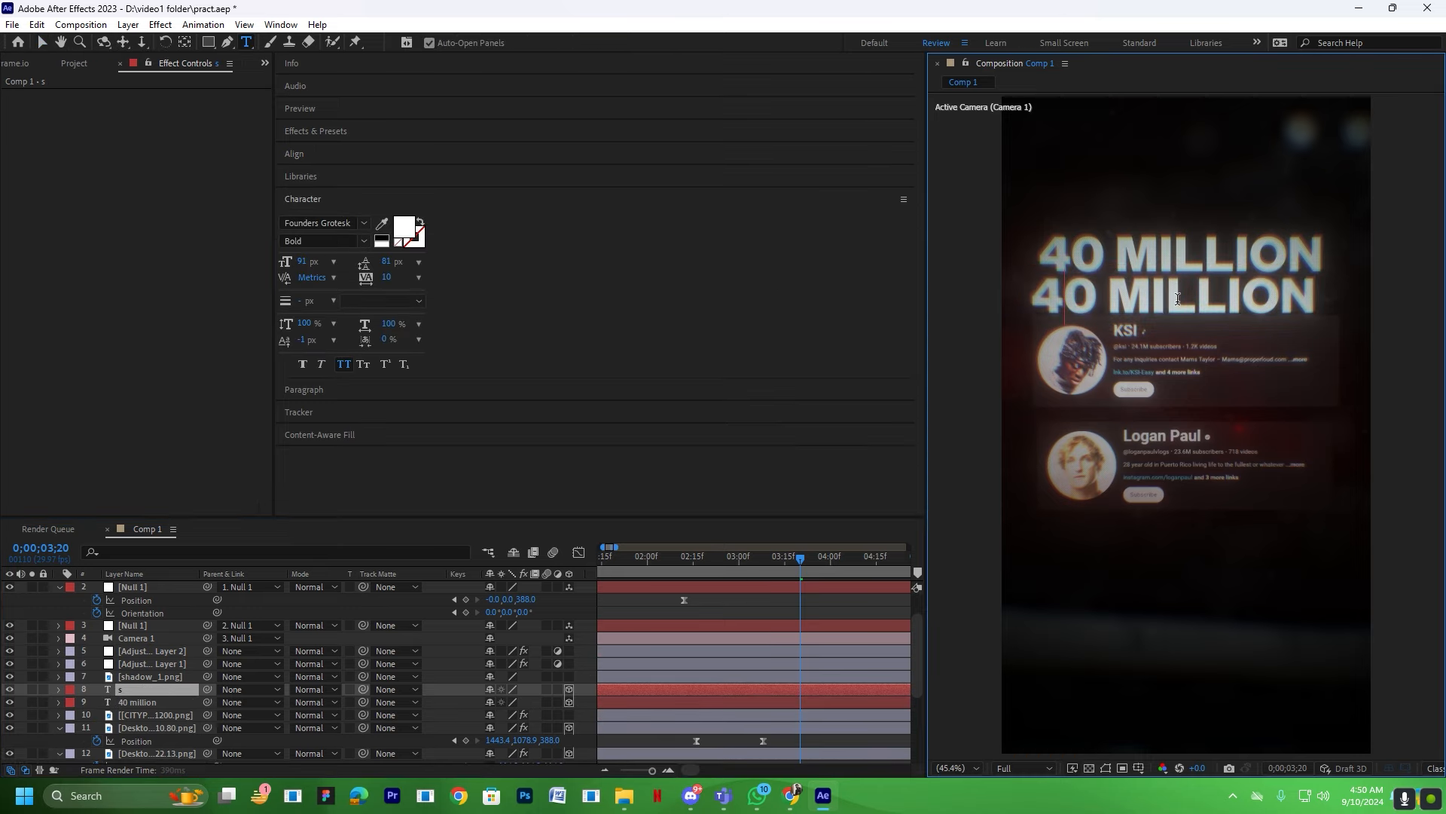
type("ubs")
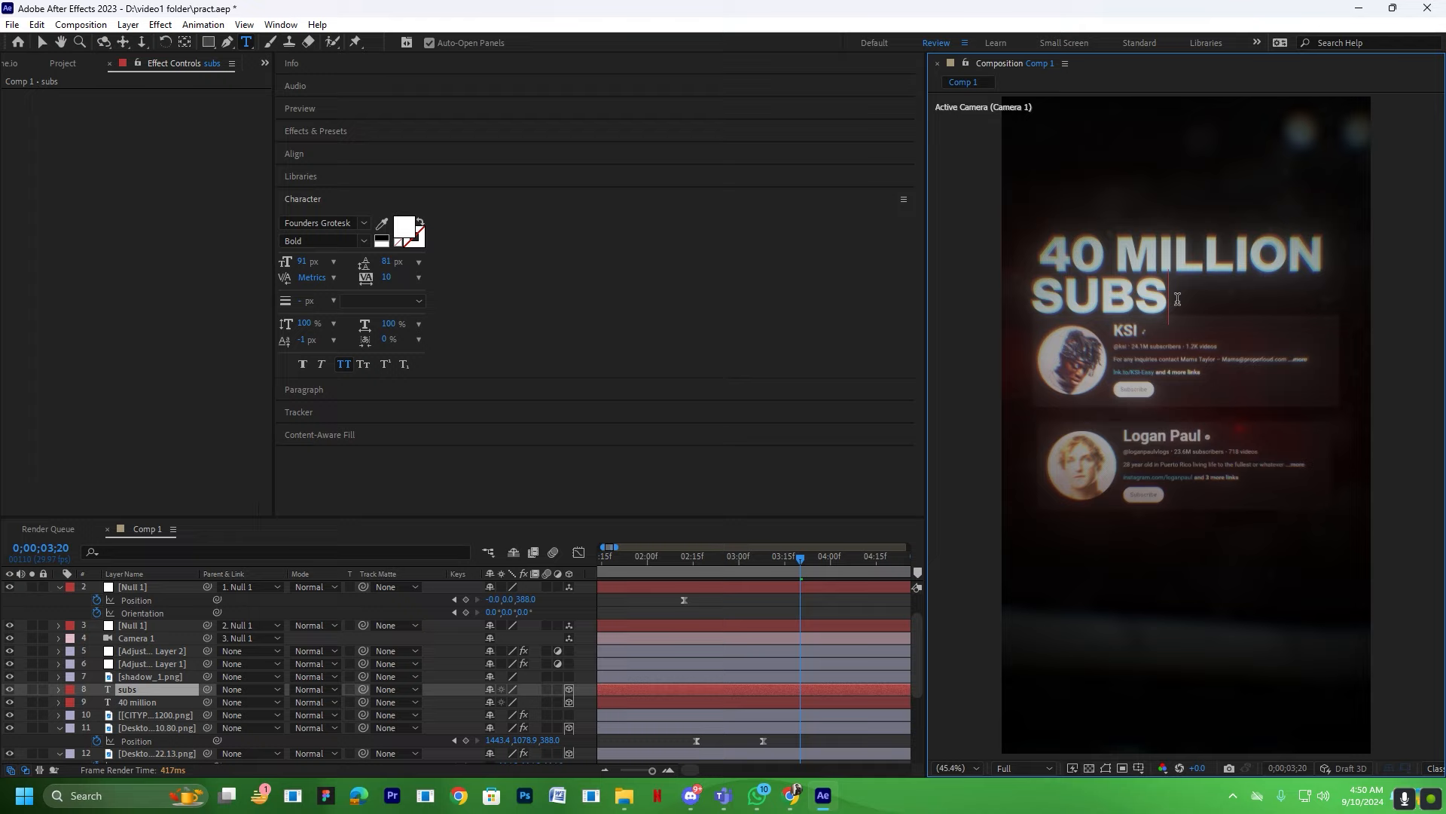
type("crib")
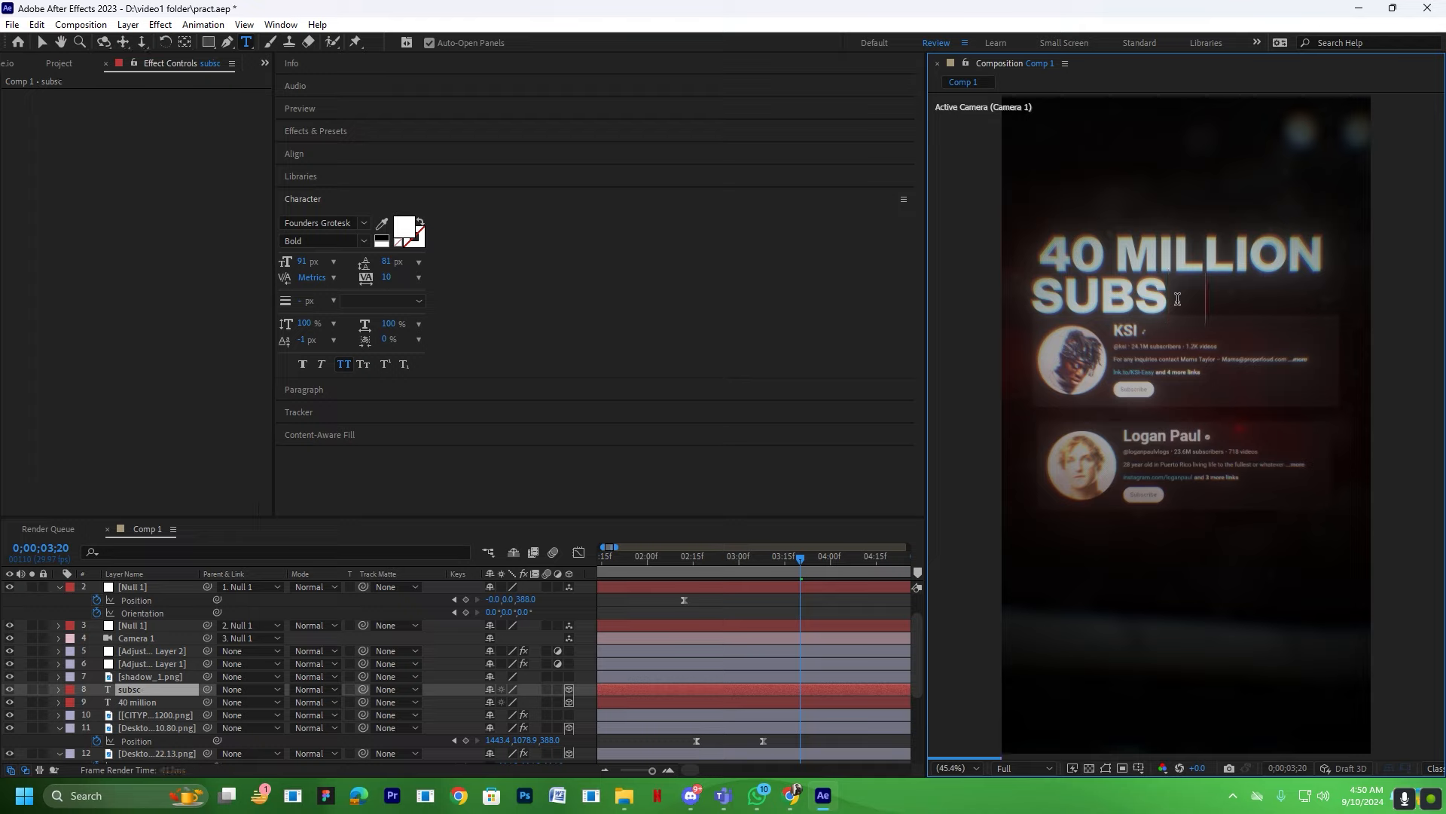
type("ers")
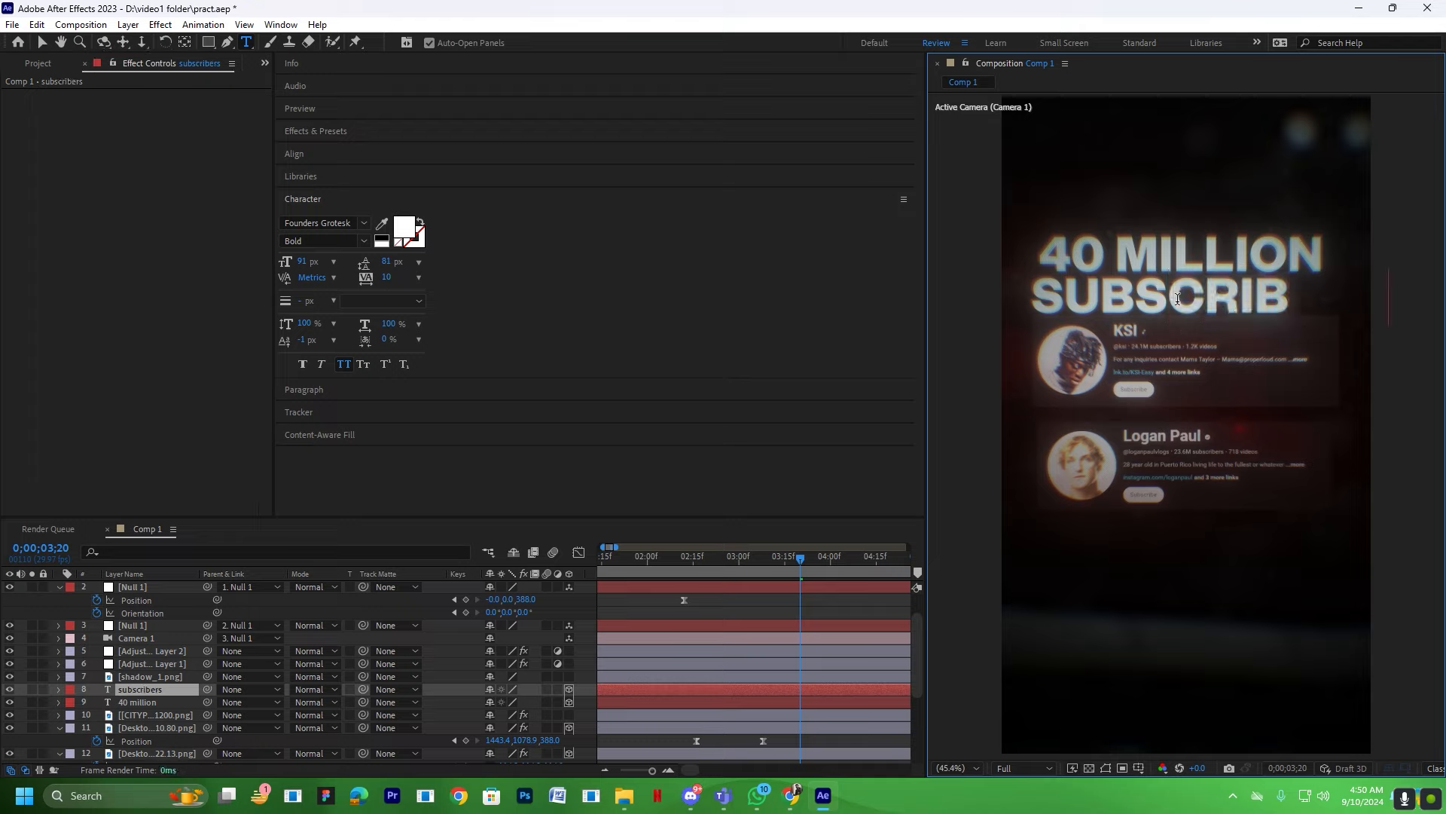
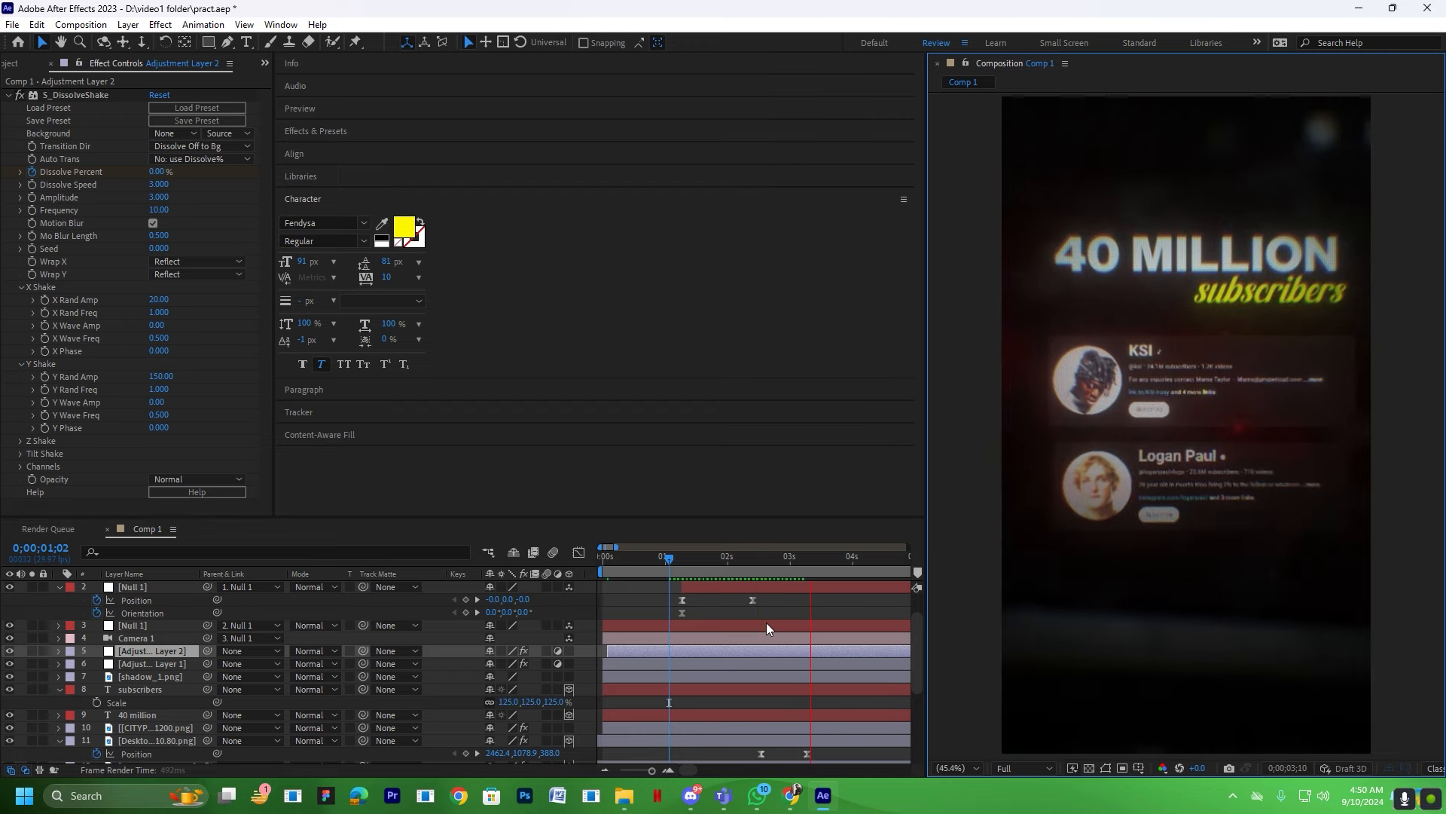
Apply the Fade Up Words preset to the "40 million" text layer at 0;00;03;21.
left_click(864, 593)
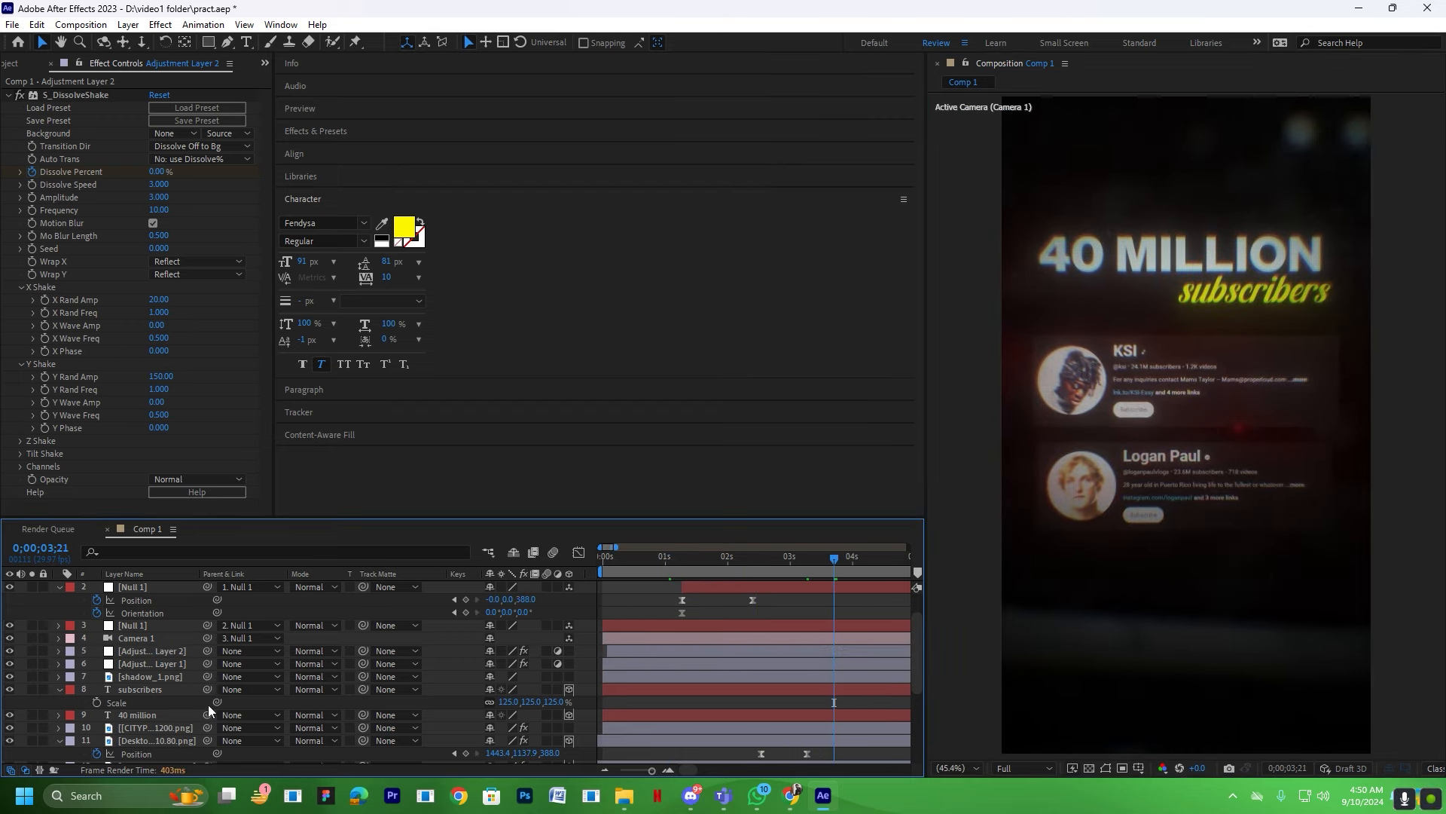
left_click(167, 716)
key("ctrl+space")
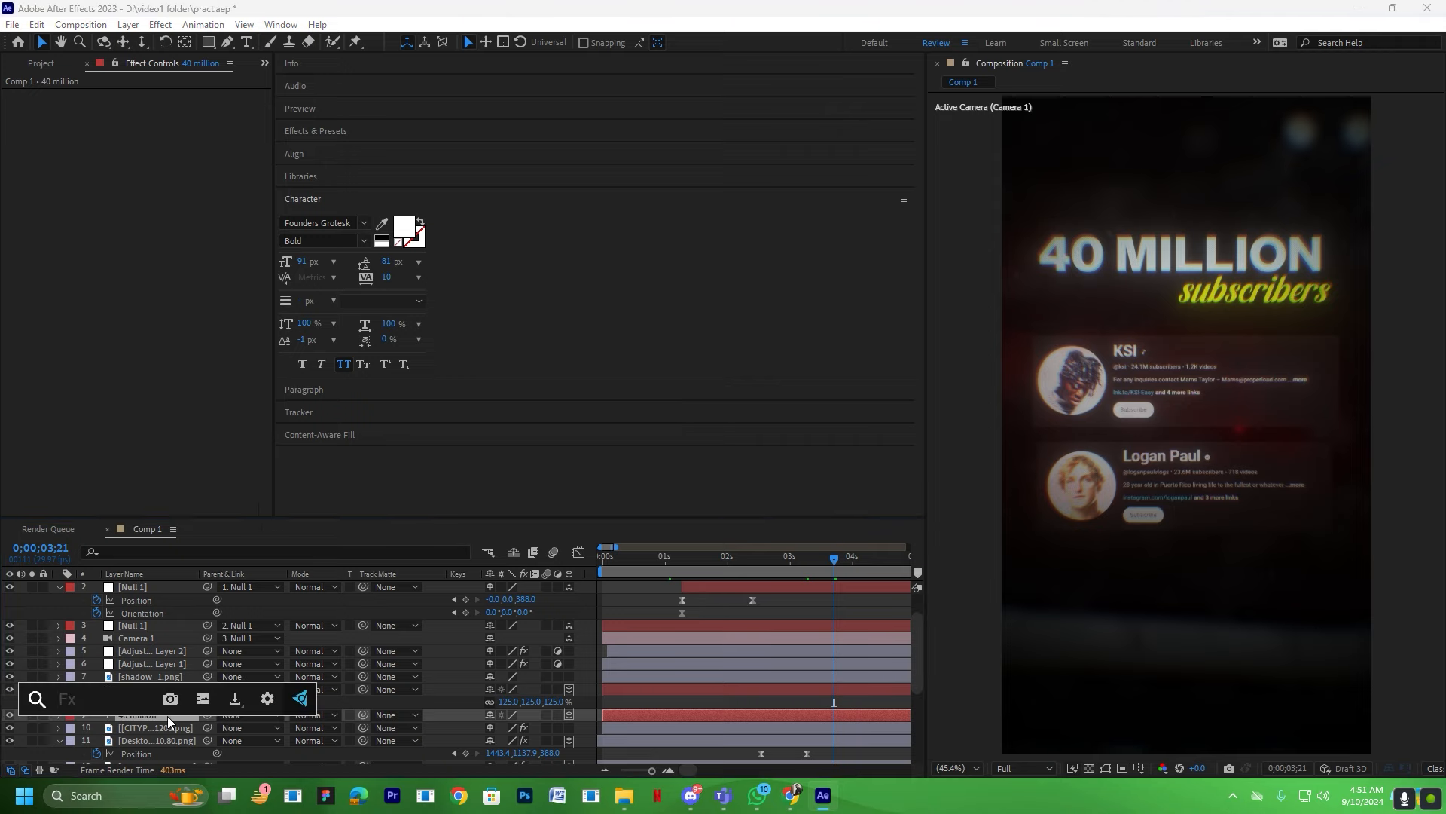
type("fade up")
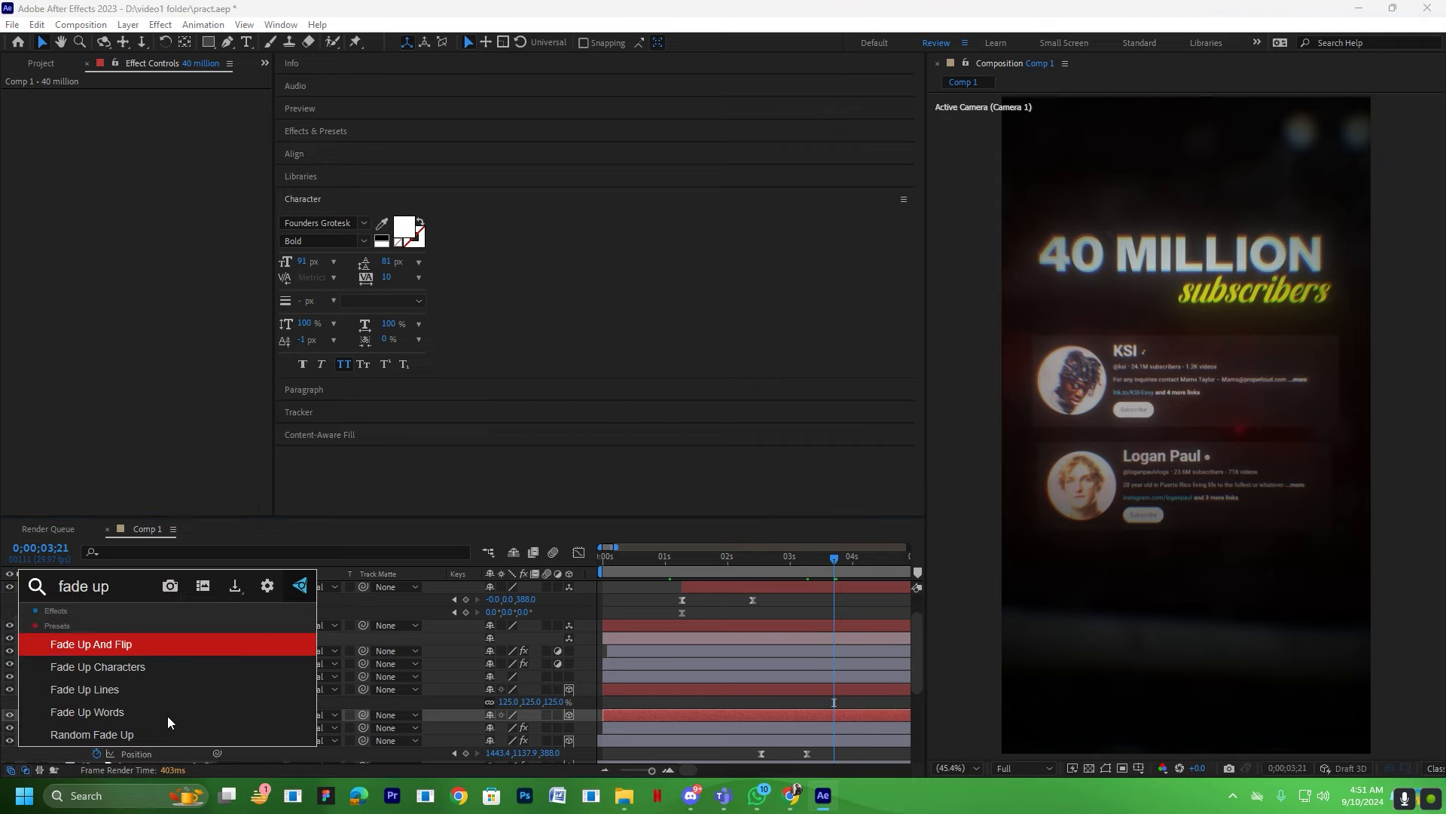
left_click(117, 711)
scroll(866, 727, "up", 3)
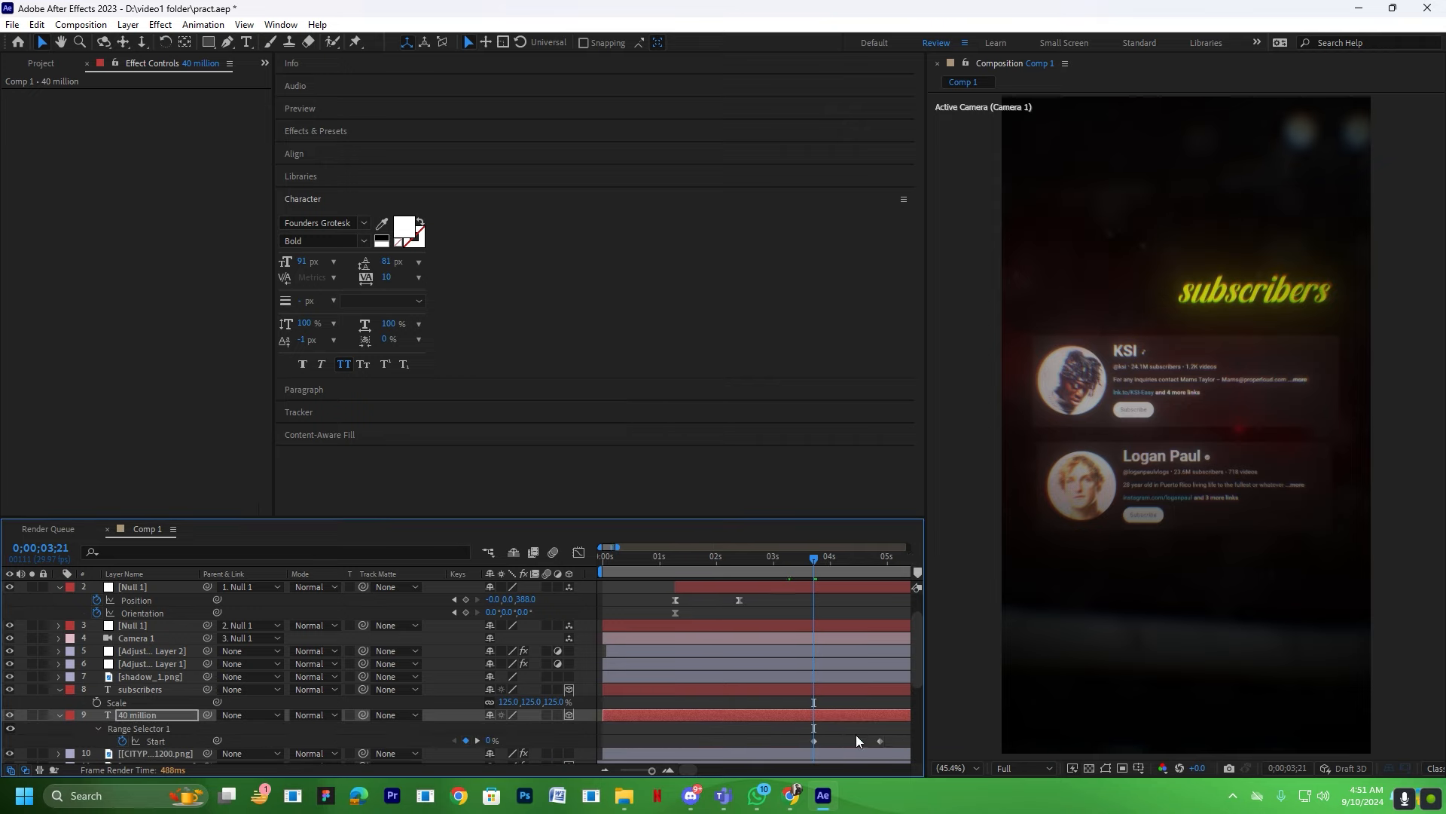
Tighten the "40 million" word fade and shift it earlier to run from about 0;00;03;00 to 0;00;03;18, and preview it.
left_click(901, 741)
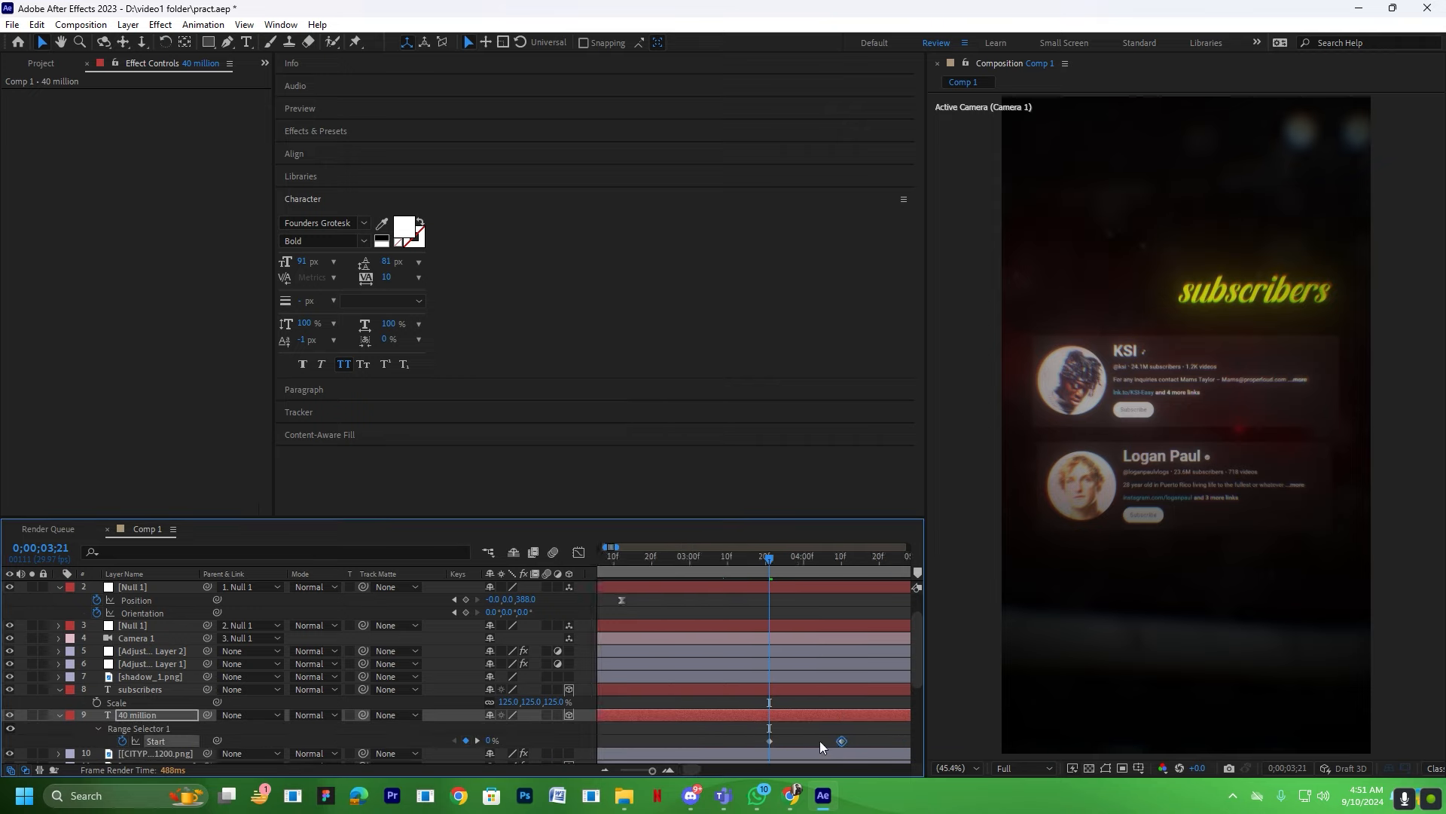
scroll(773, 725, "down", 3)
left_click_drag(787, 641, 702, 644)
scroll(693, 565, "down", 3)
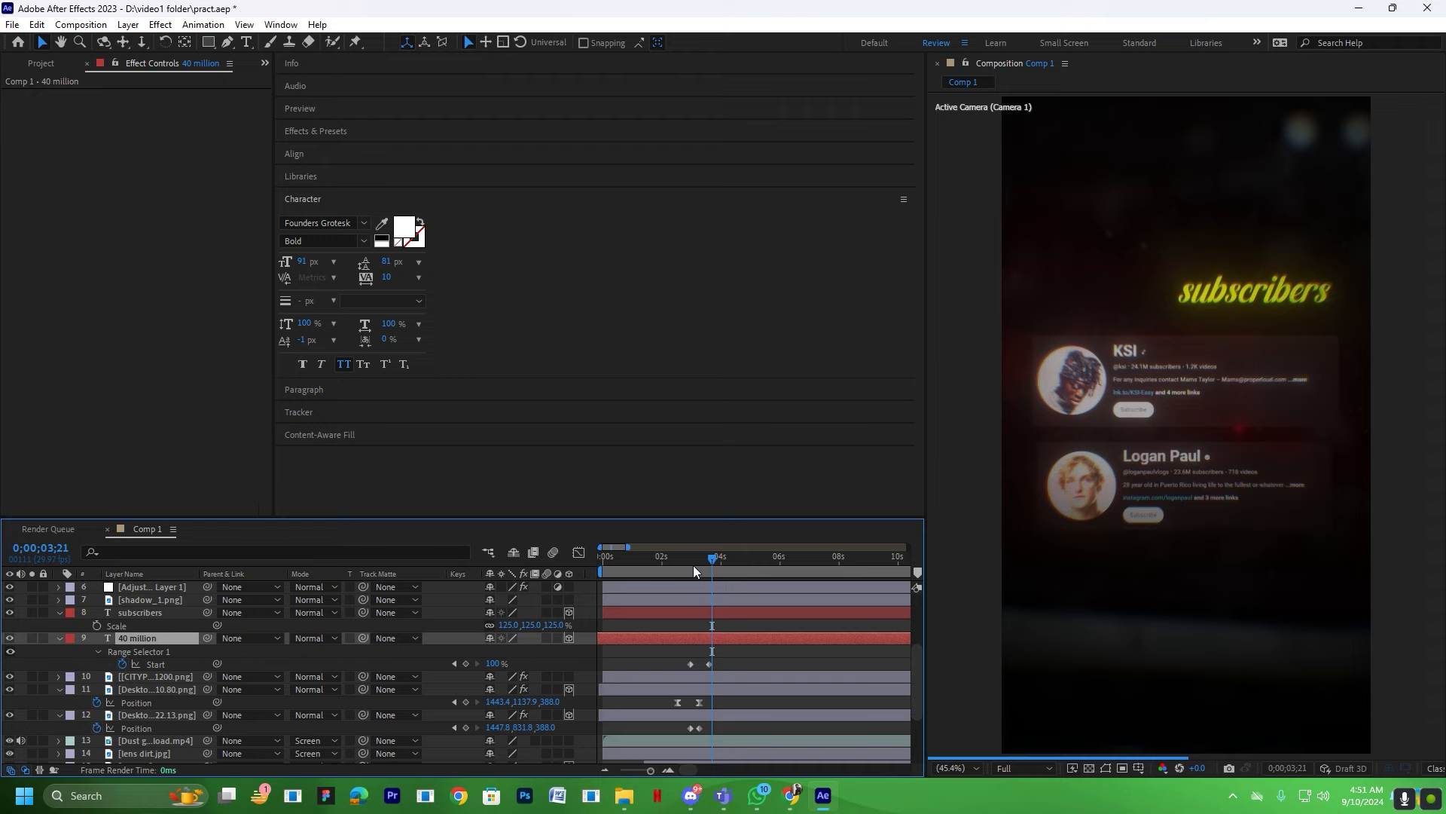
left_click(659, 563)
scroll(679, 651, "up", 2)
key("space")
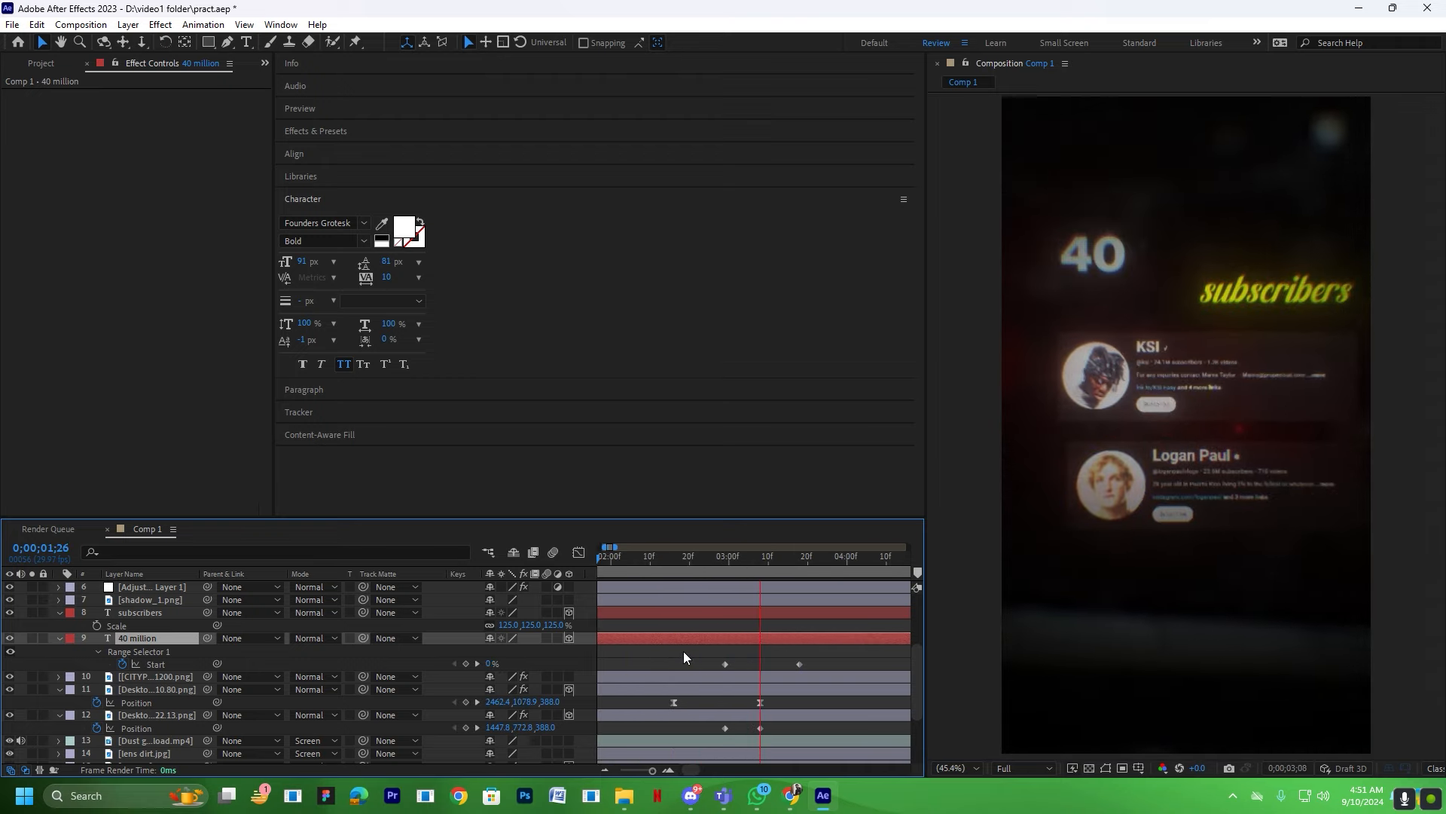
left_click_drag(770, 557, 667, 564)
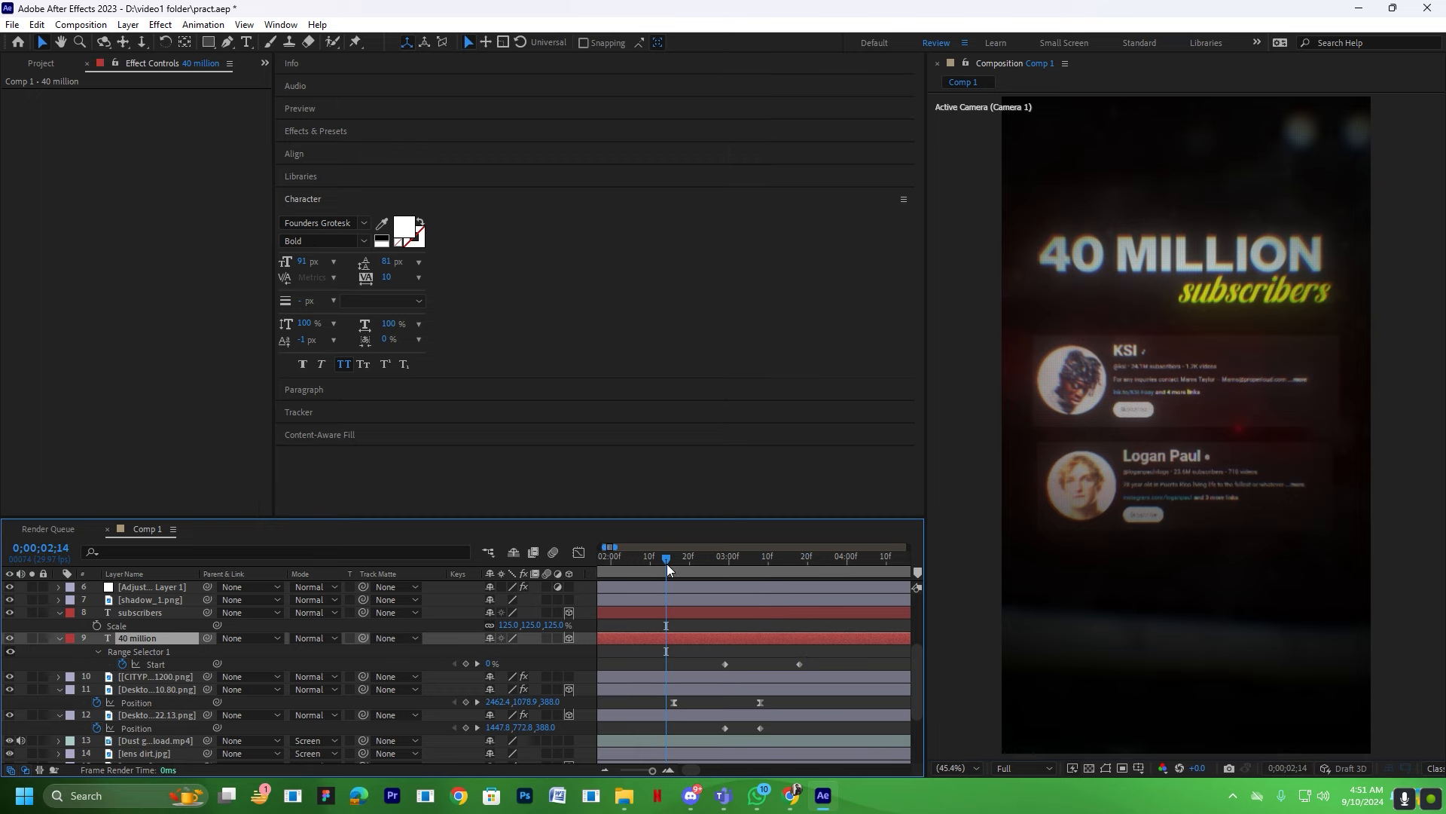
key("space")
key("space")
Apply the "mohi main text" preset to the "subscribers" text layer.
left_click(778, 612)
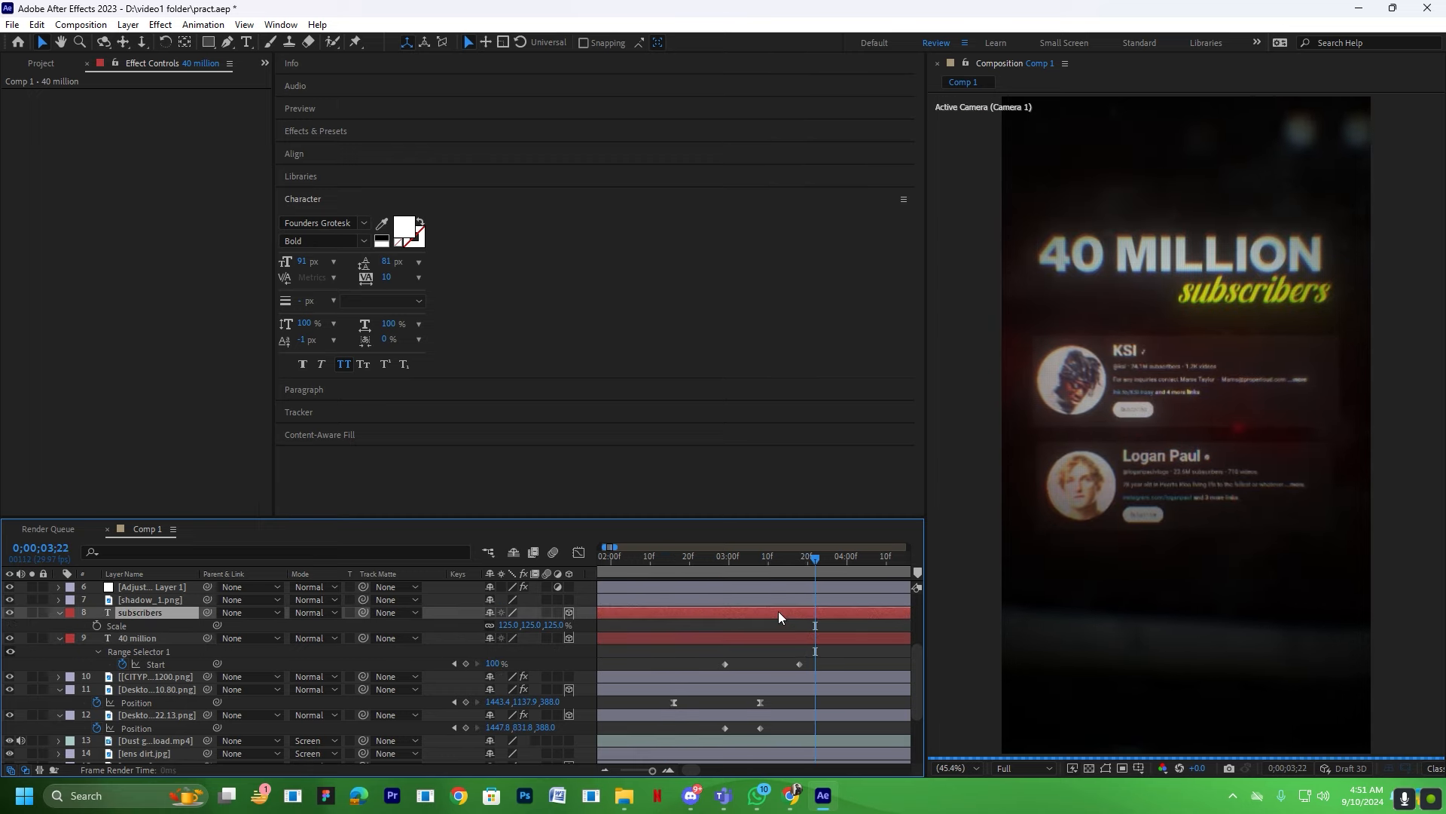
key("ctrl+space")
type("mohi m")
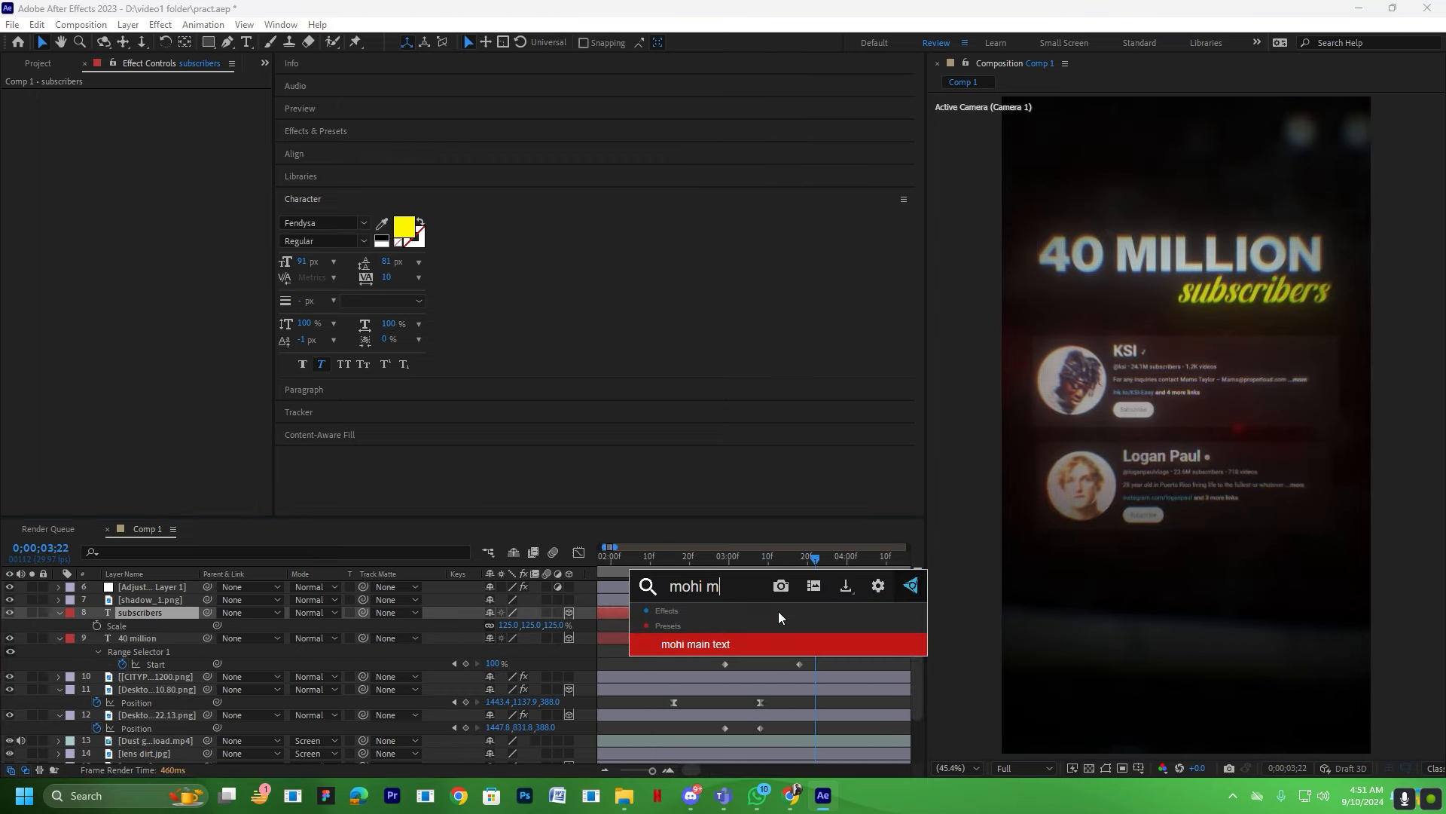
left_click(727, 643)
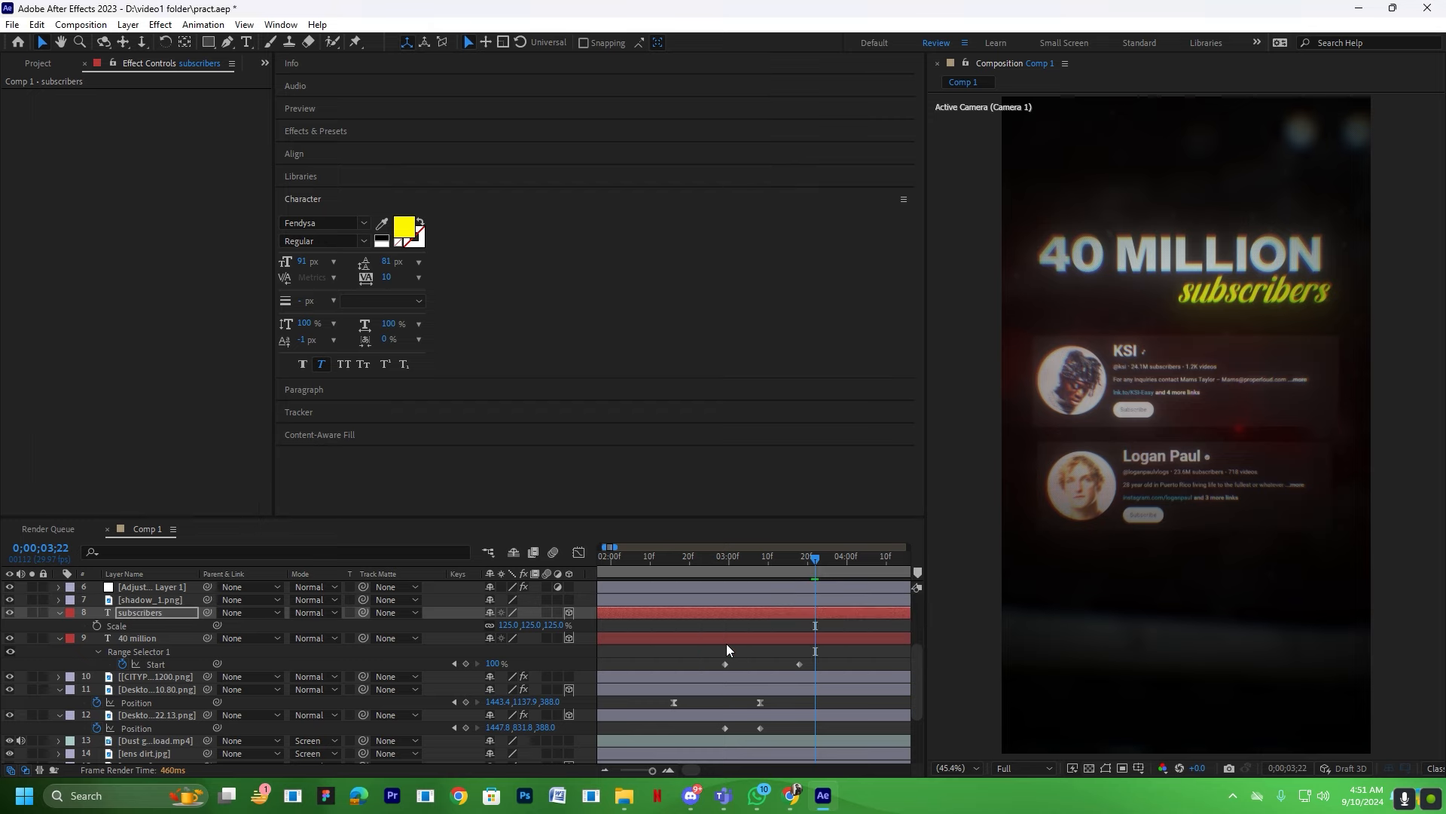
left_click_drag(817, 565, 626, 565)
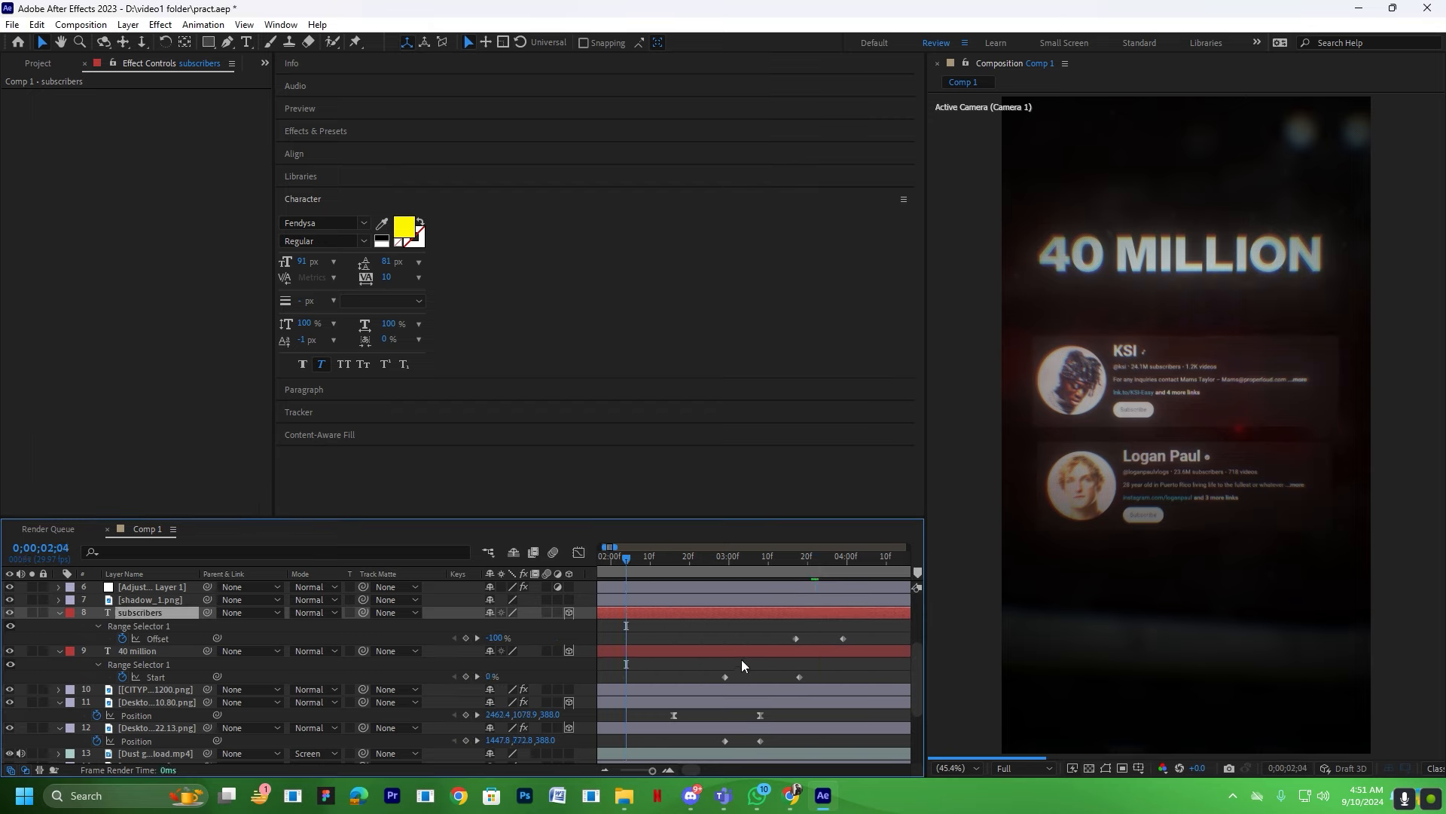
Shift the "40 million" and "subscribers" layers together about four frames earlier and preview the title animation.
left_click(741, 652)
left_click(775, 612, "shift")
left_click_drag(824, 612, 808, 612)
left_click(753, 626)
key("space")
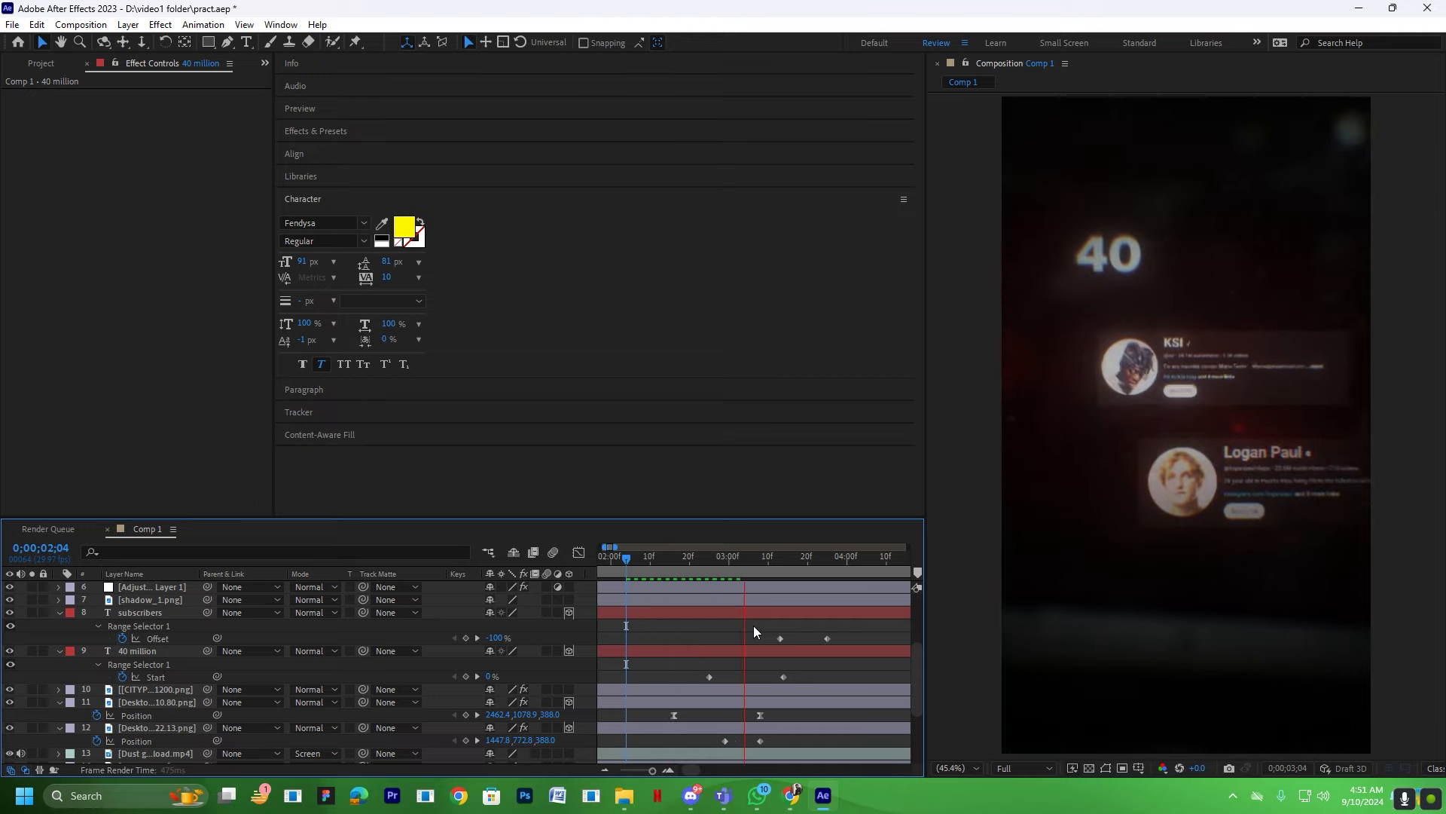
left_click_drag(779, 560, 646, 562)
key("space")
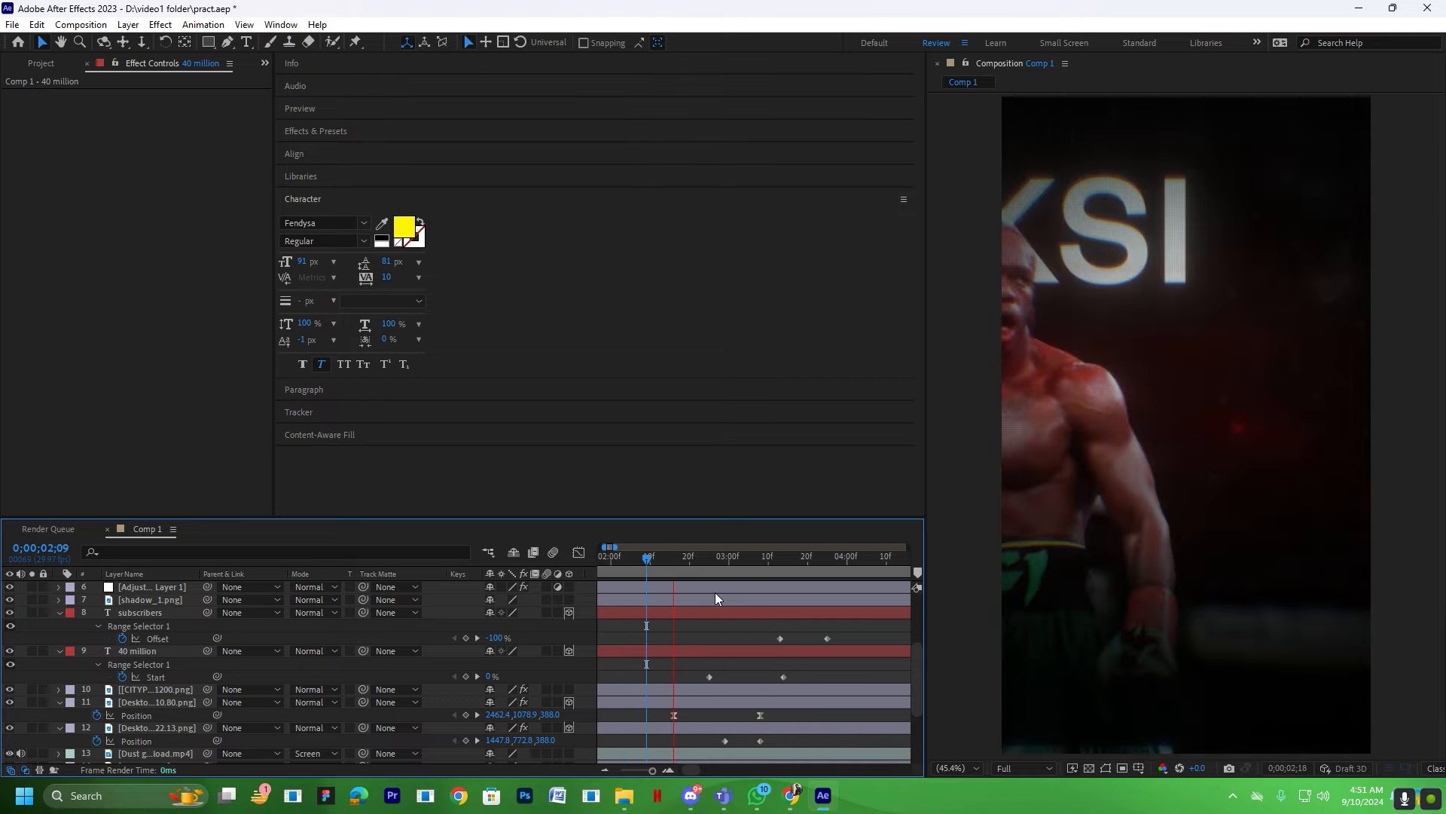
left_click(748, 561)
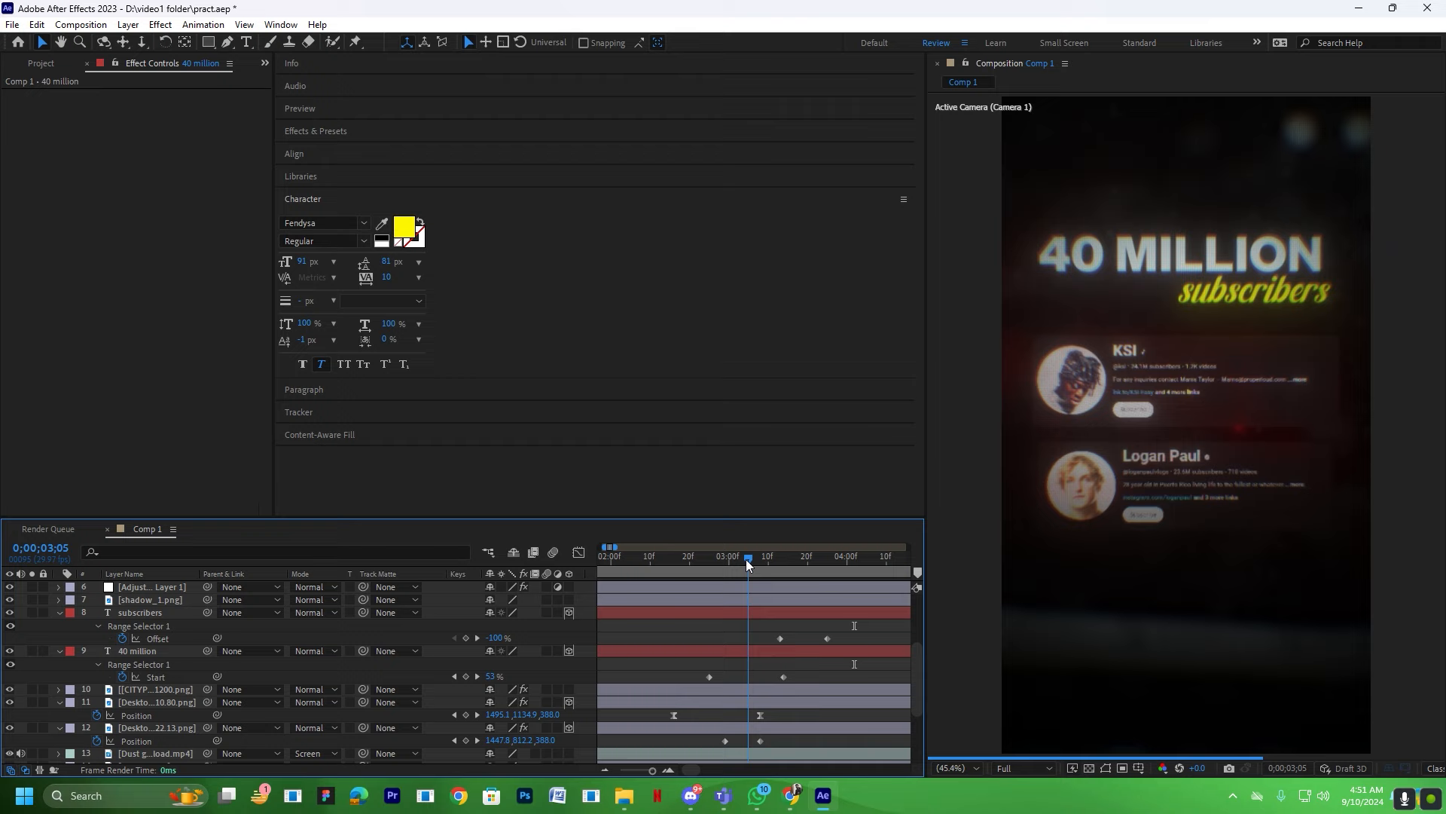
key("space")
key("space")
scroll(832, 609, "down", 1)
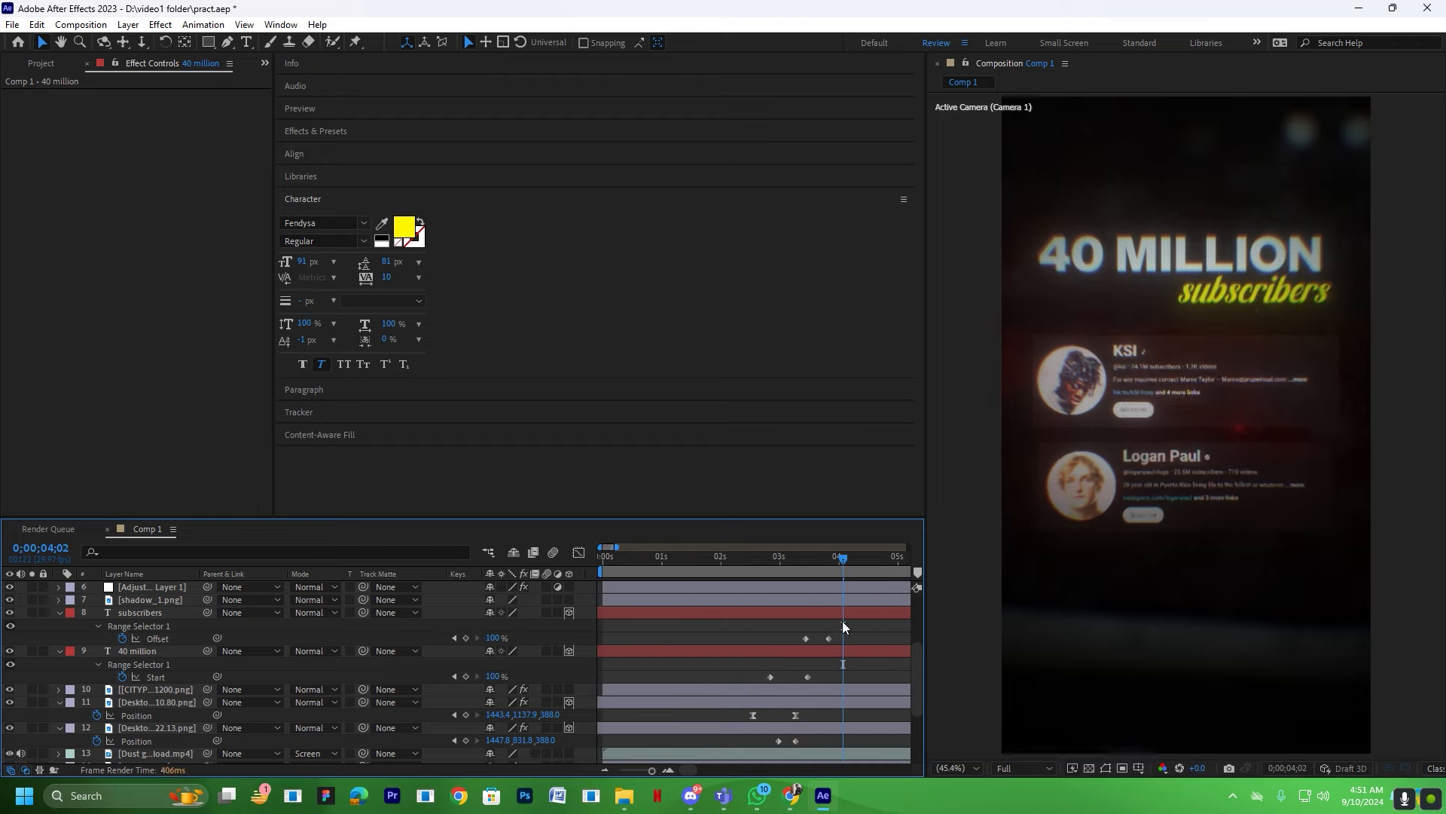
Create a white 1080 x 1920 px solid and place it directly below Adjustment Layer 1.
scroll(856, 622, "up", 3)
left_click(758, 559)
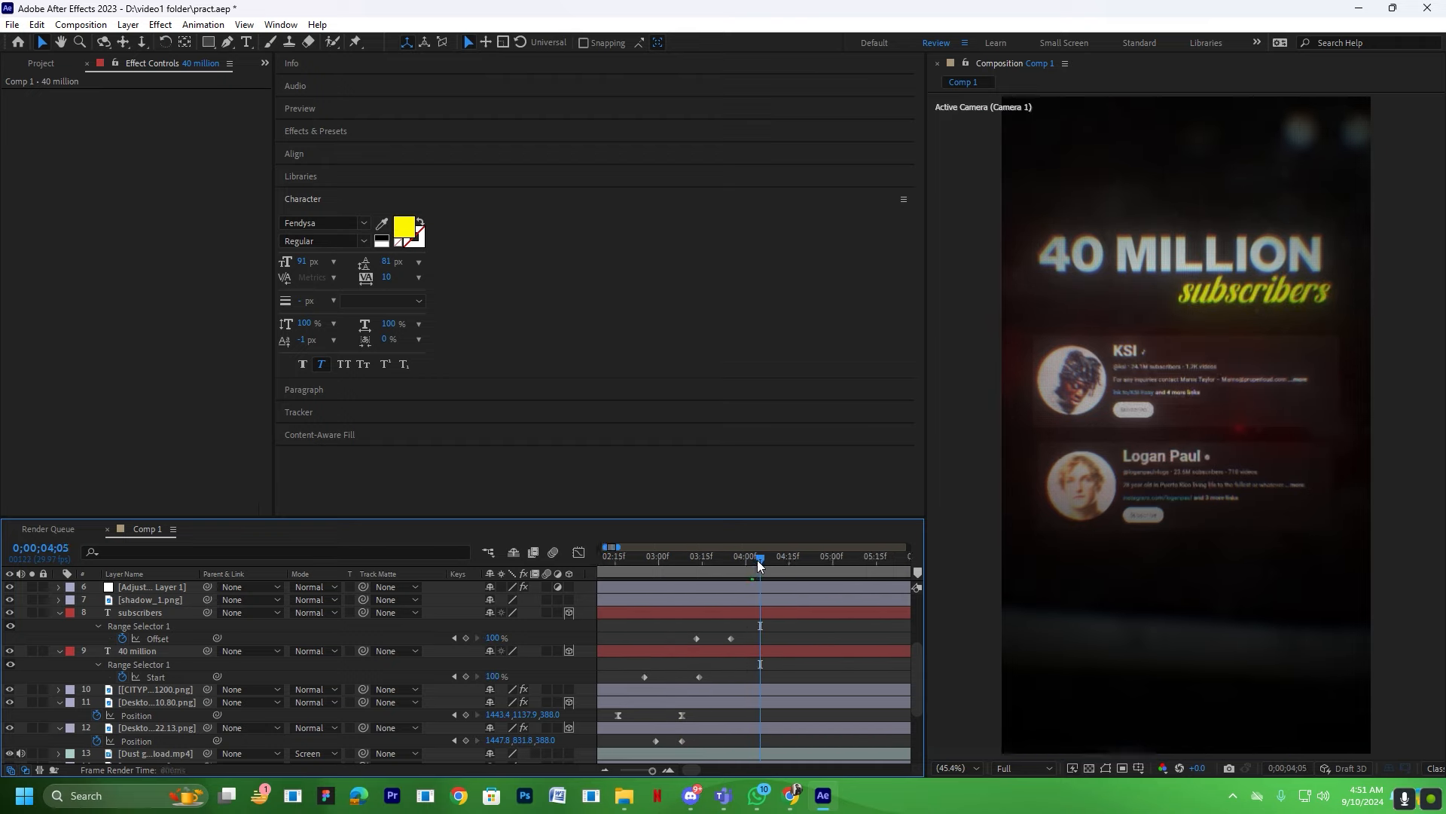
scroll(768, 617, "up", 3)
right_click(586, 594)
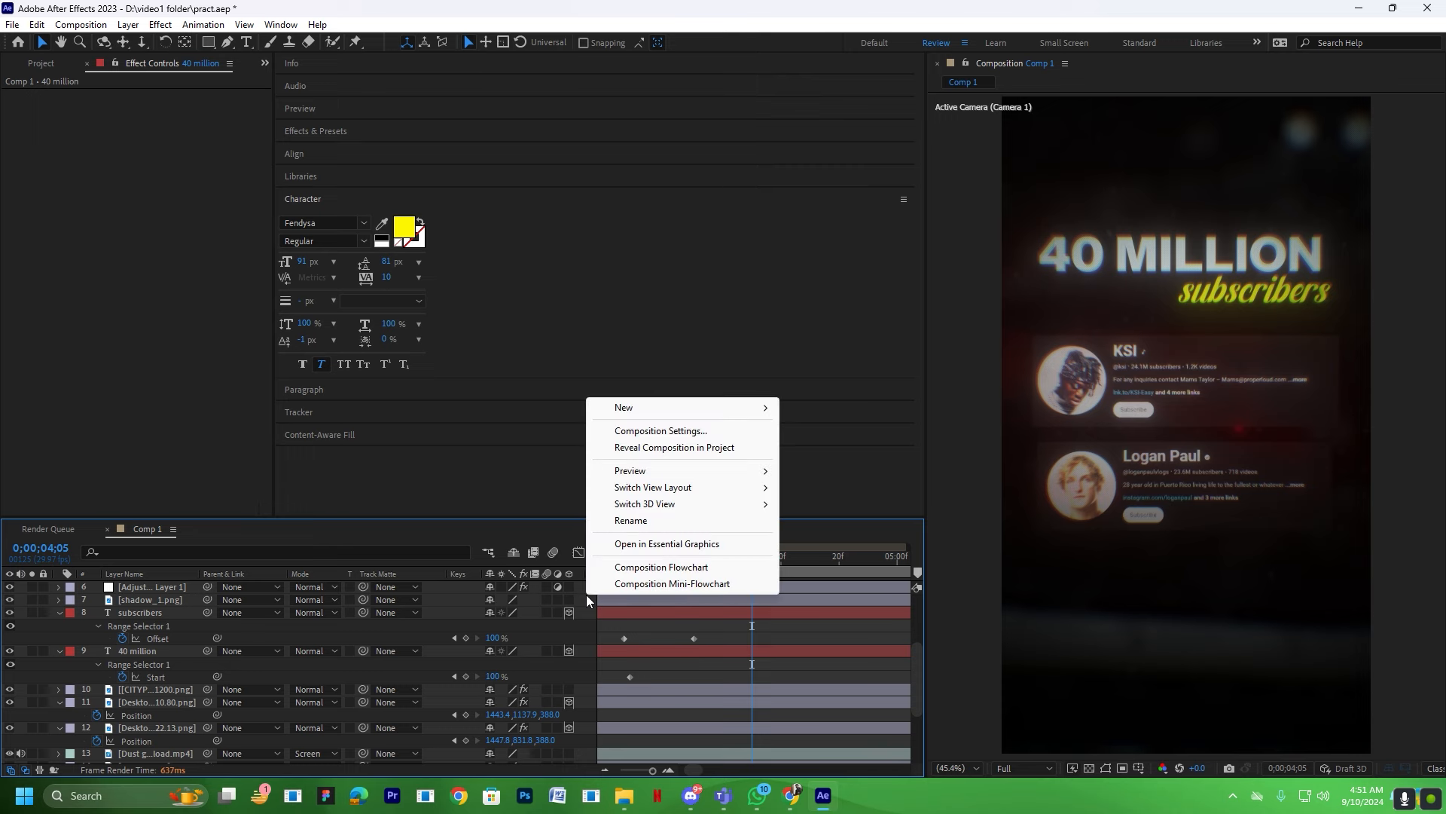
mouse_move(674, 408)
left_click(810, 449)
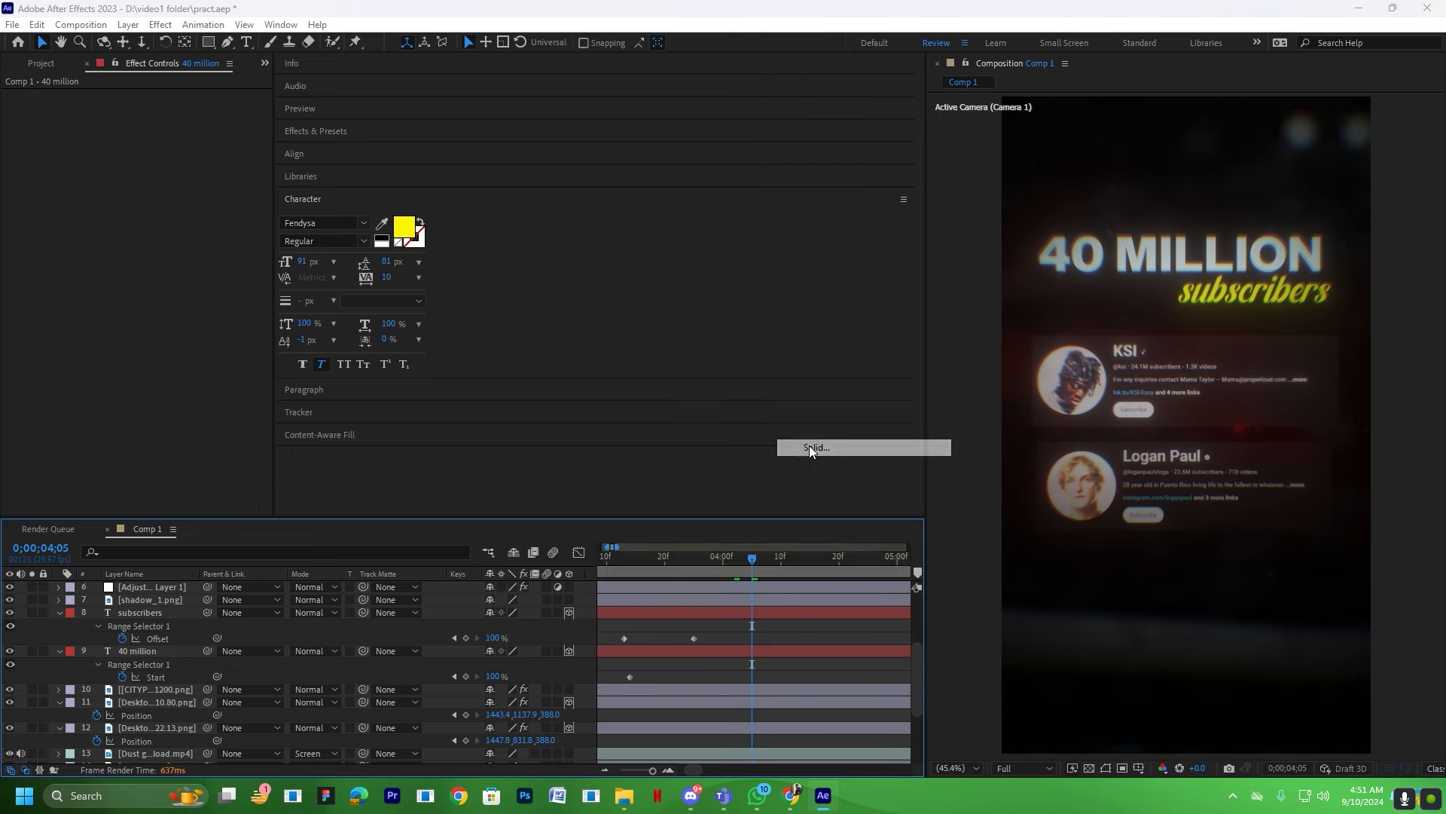
left_click(779, 530)
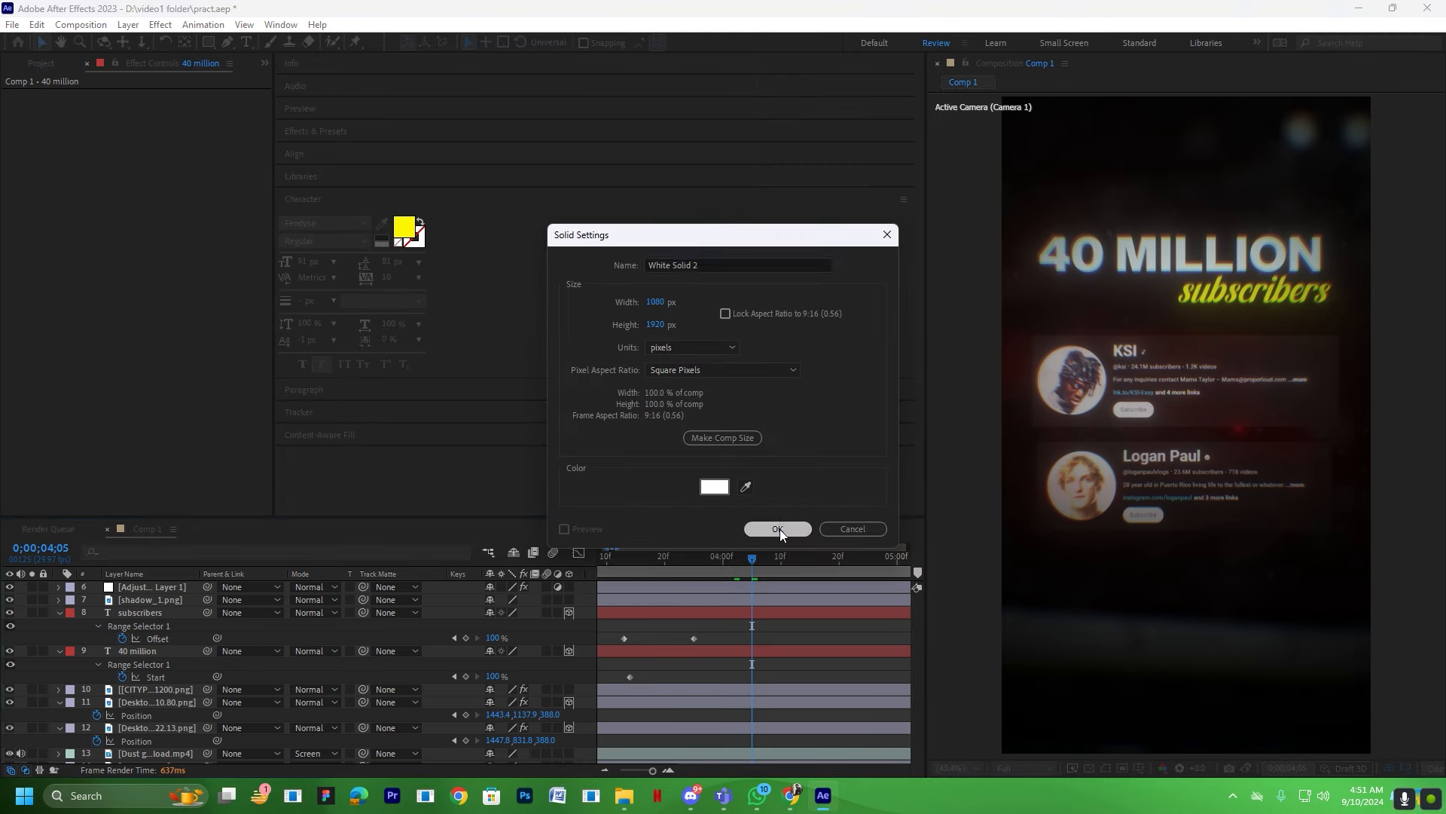
left_click_drag(154, 587, 156, 716)
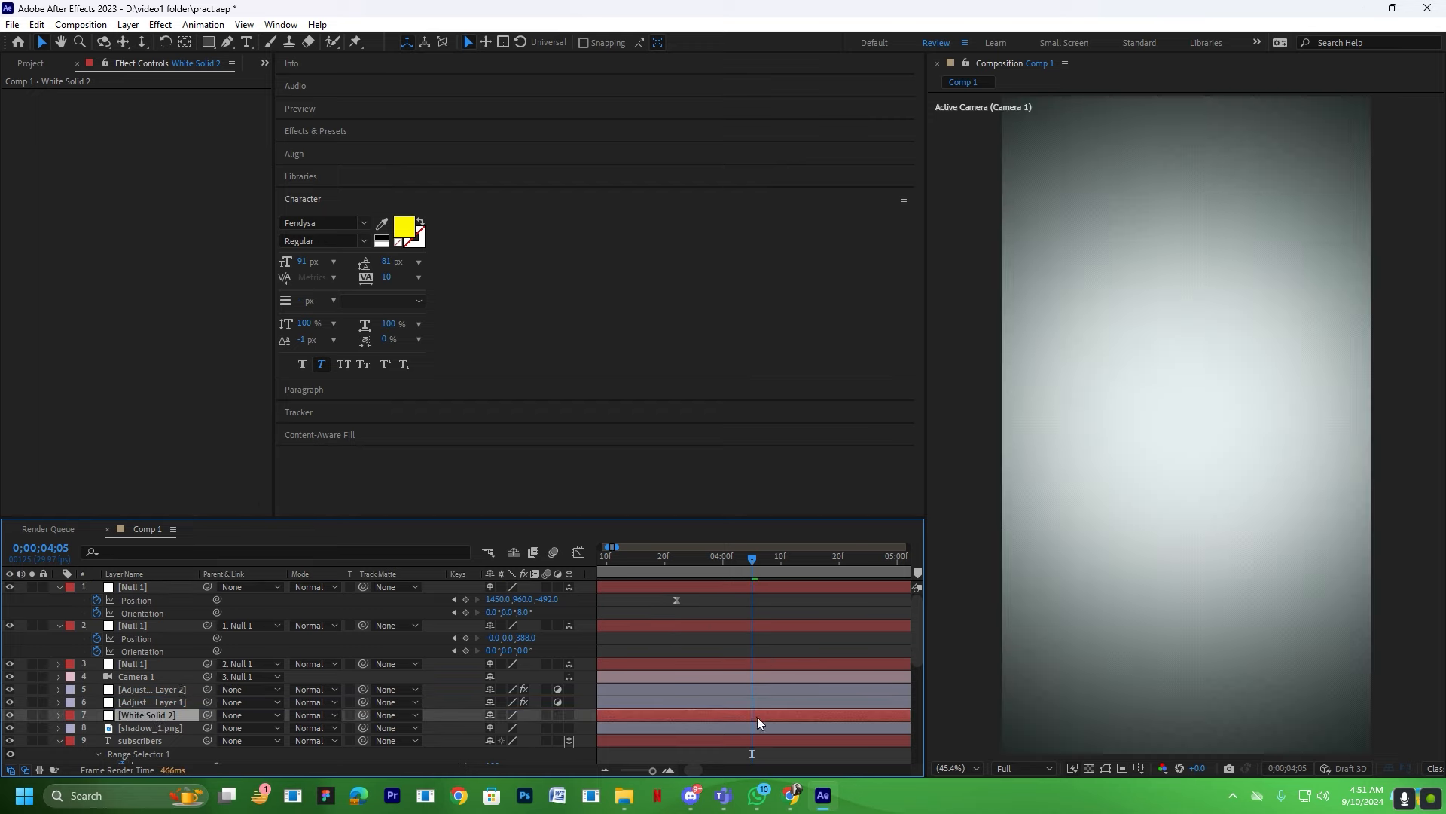
Make the white solid 3D and keyframe its Y position from 3034 at 0;00;04;03 to 960 at about 0;00;04;18.
left_click(569, 715)
key("p")
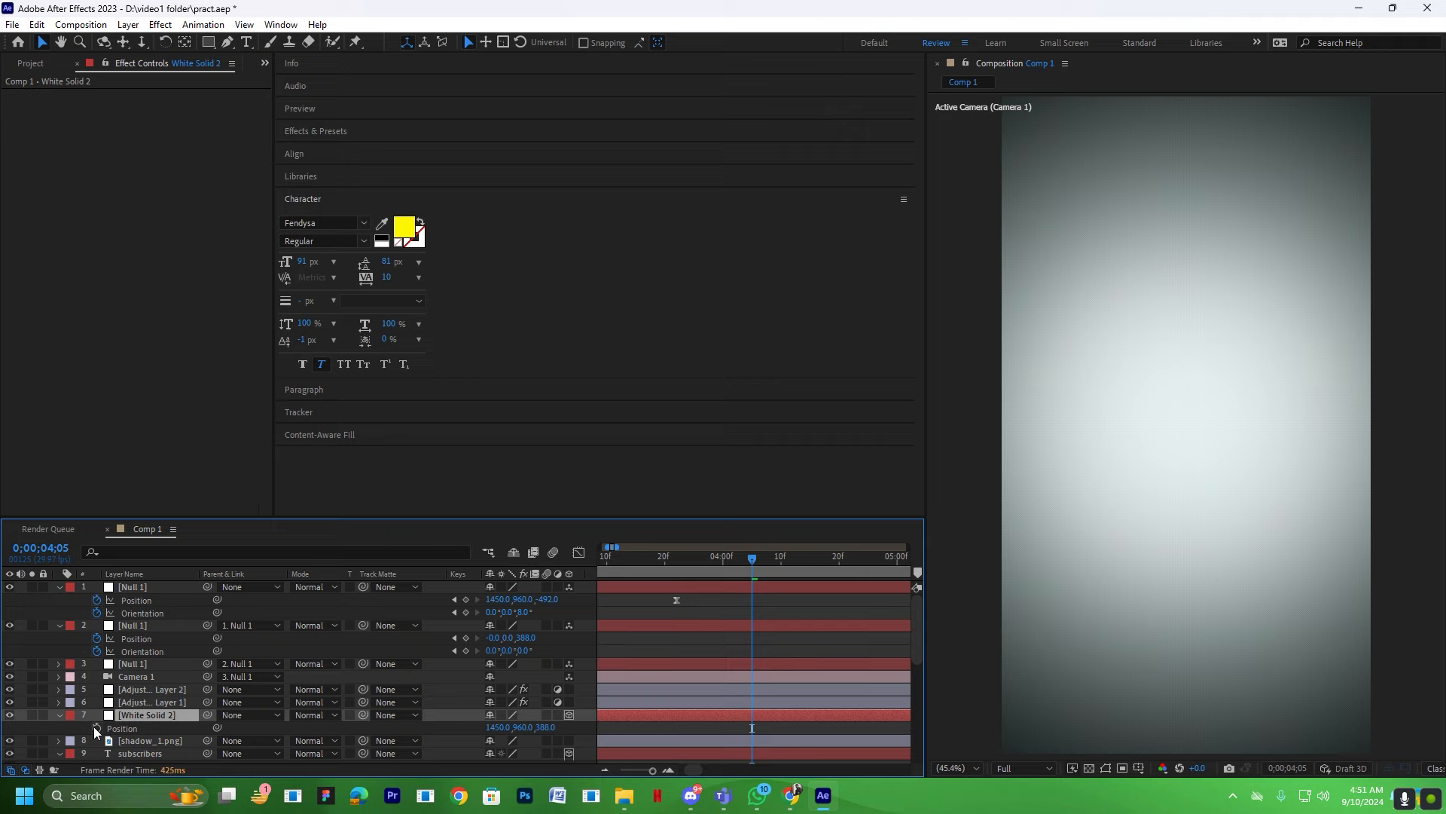
left_click(95, 727)
scroll(730, 726, "down", 3)
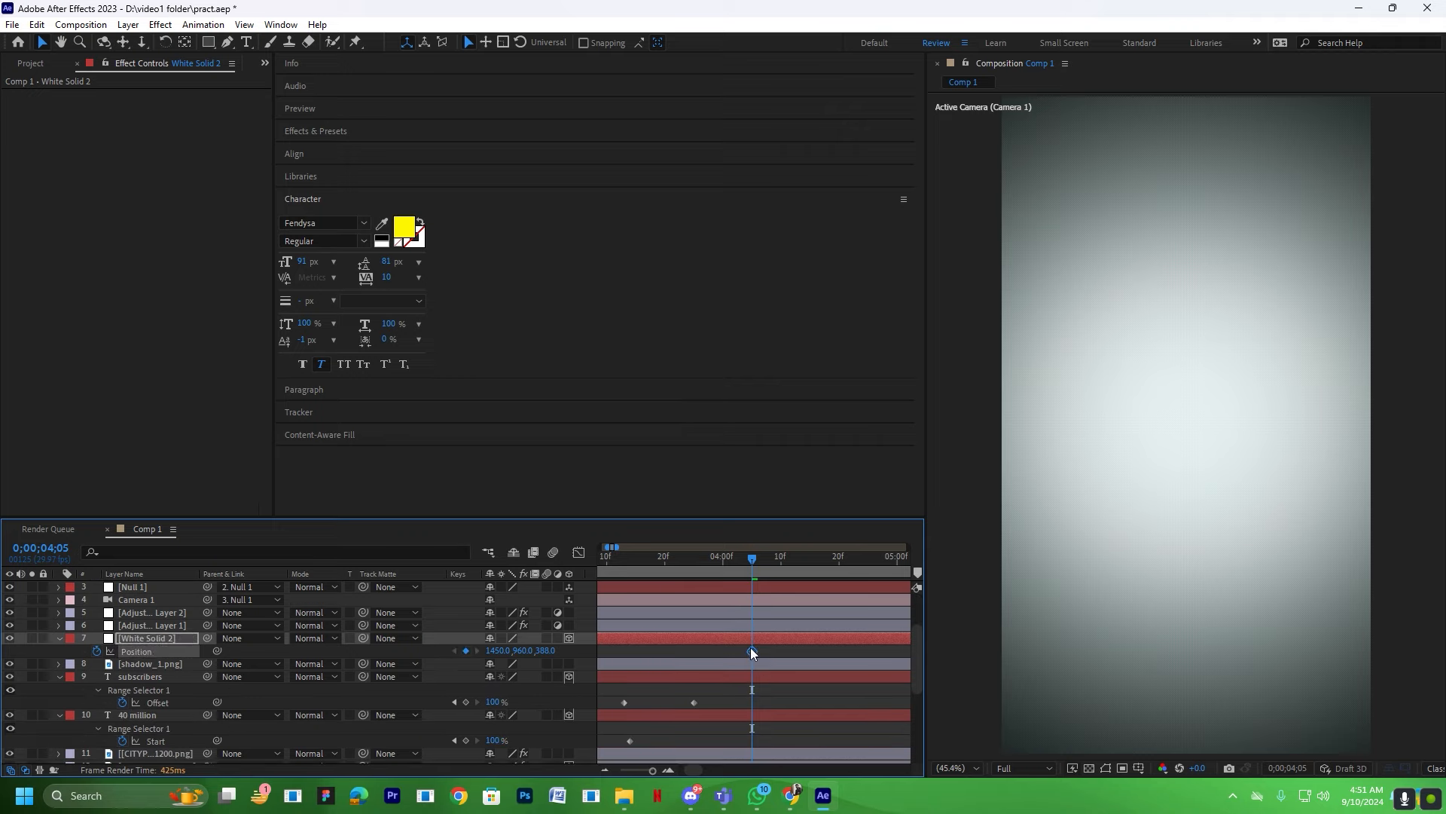
left_click_drag(753, 656, 828, 652)
left_click(740, 559)
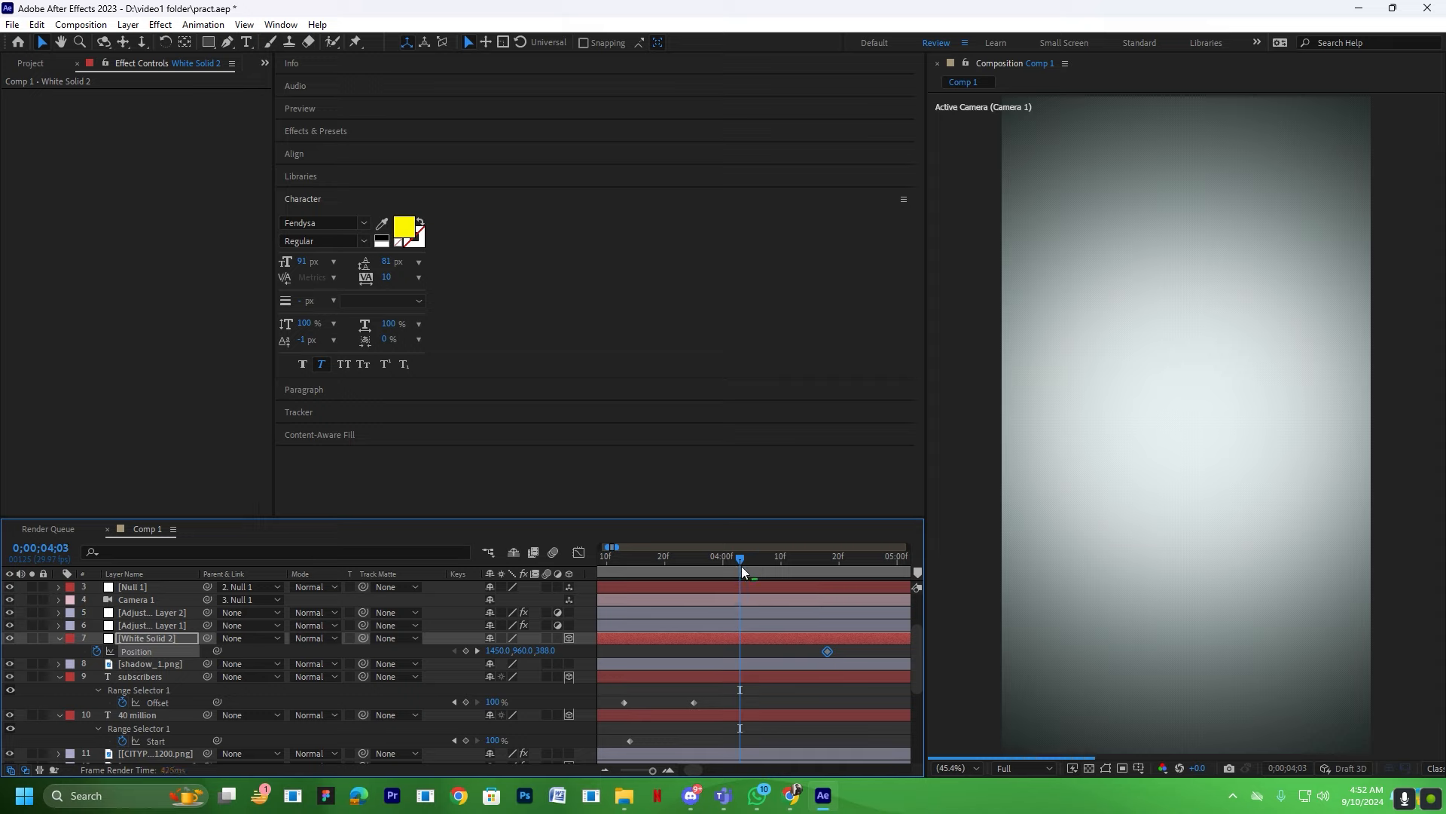
left_click_drag(528, 658, 614, 661)
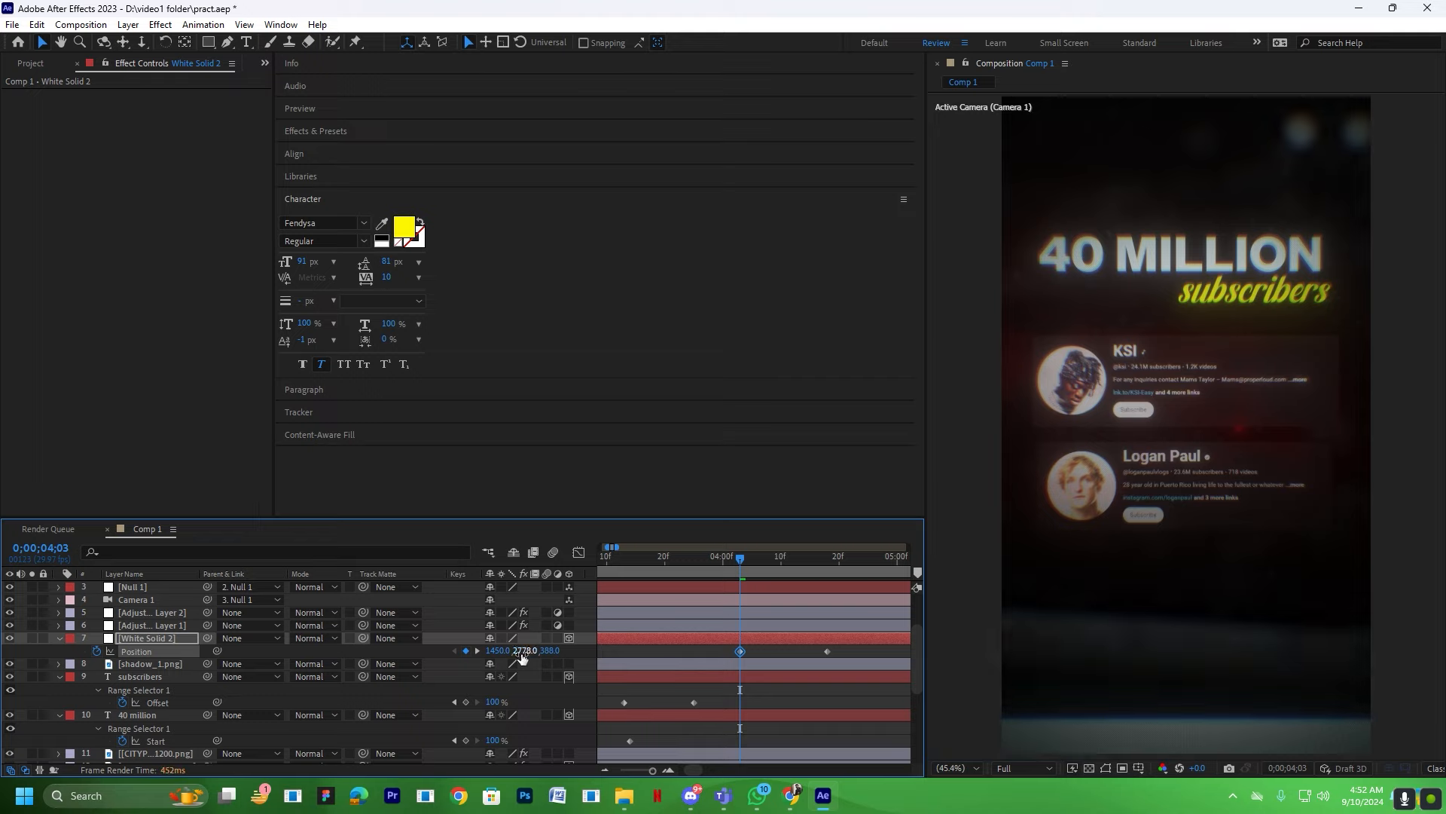
left_click_drag(523, 654, 716, 669)
Ease both position keyframes of the white solid and reshape their speed curve in the graph editor.
left_click_drag(849, 649, 721, 661)
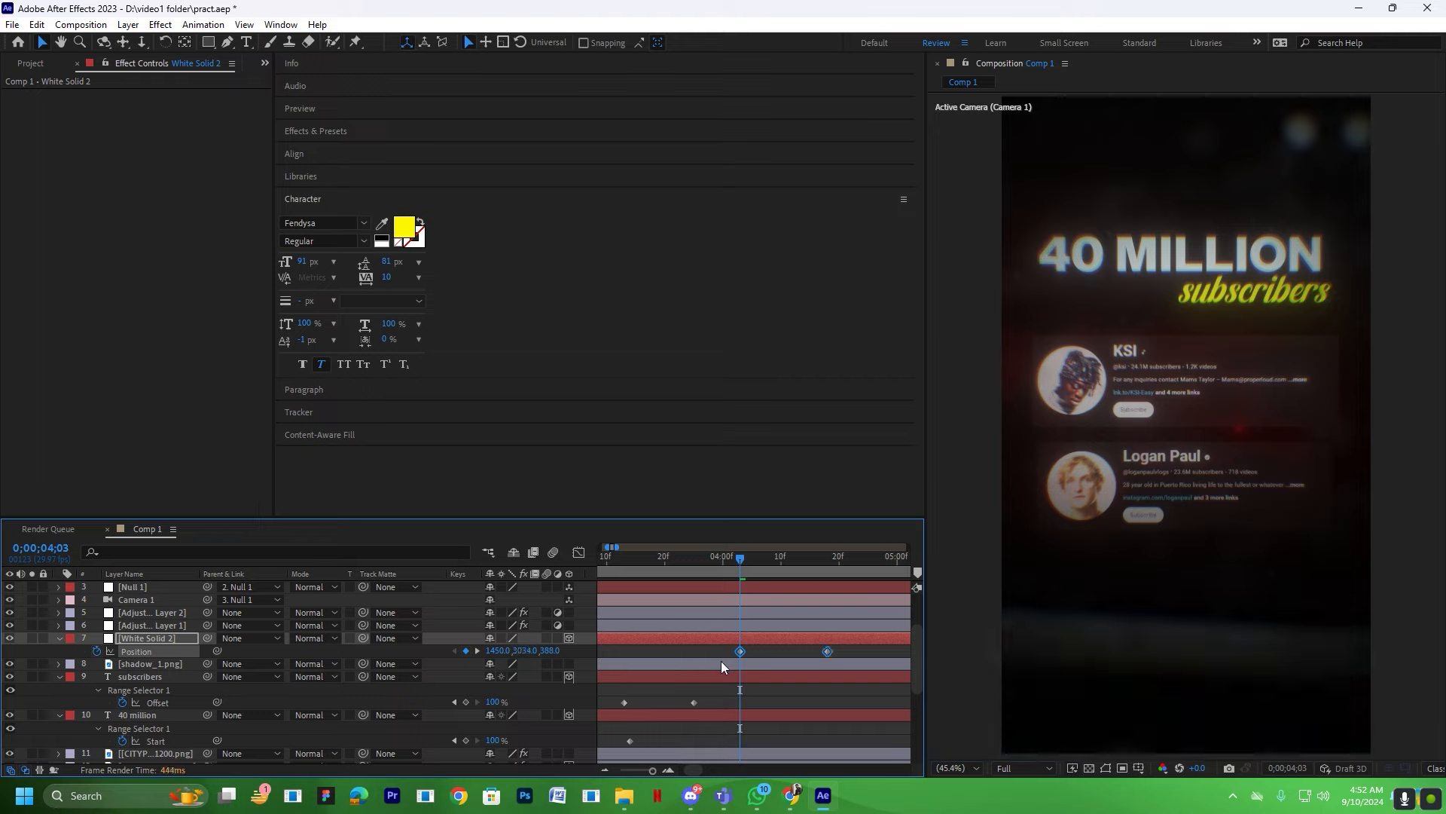
left_click(579, 552)
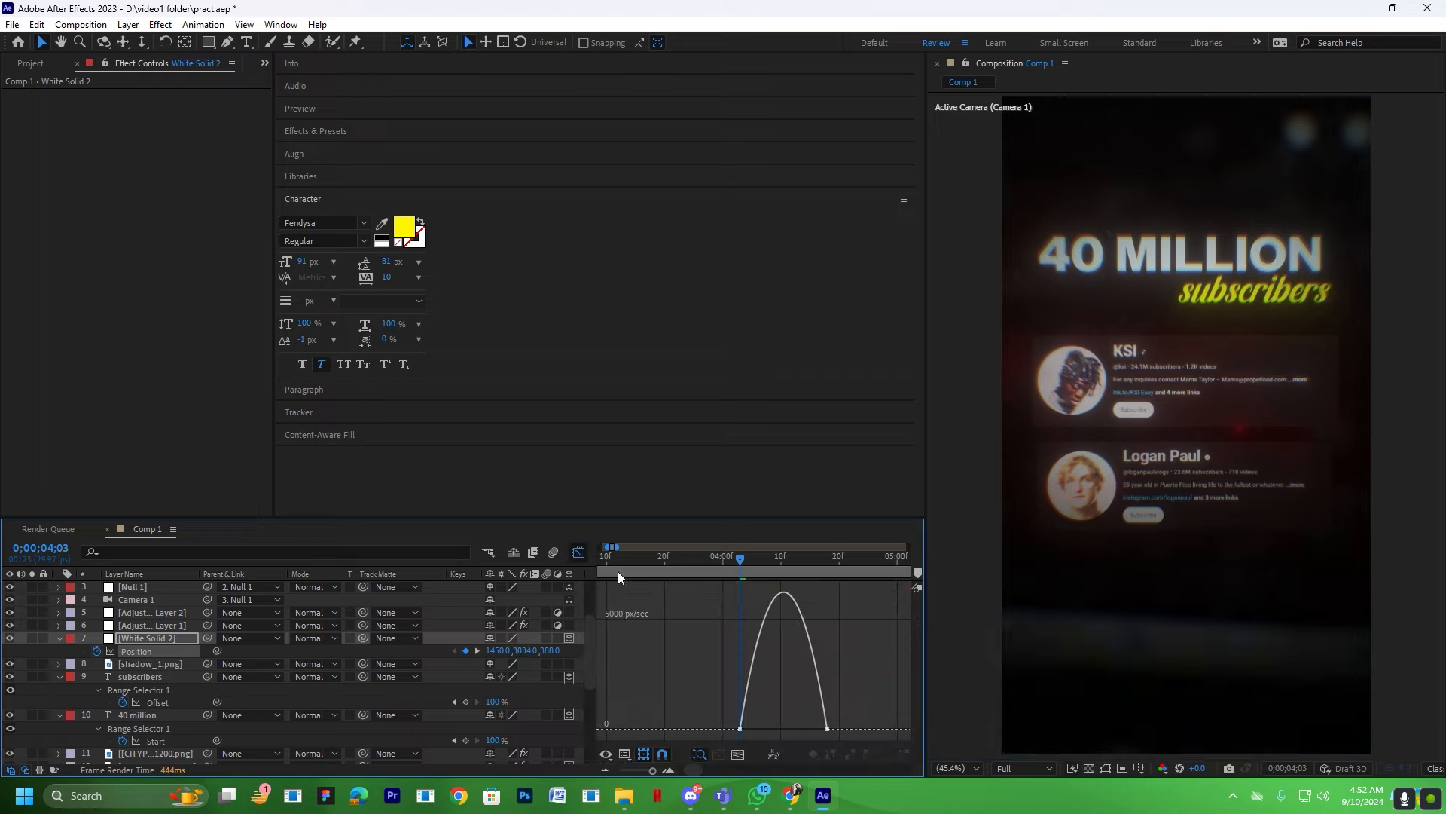
left_click_drag(812, 730, 693, 729)
scroll(798, 730, "up", 2)
left_click(579, 553)
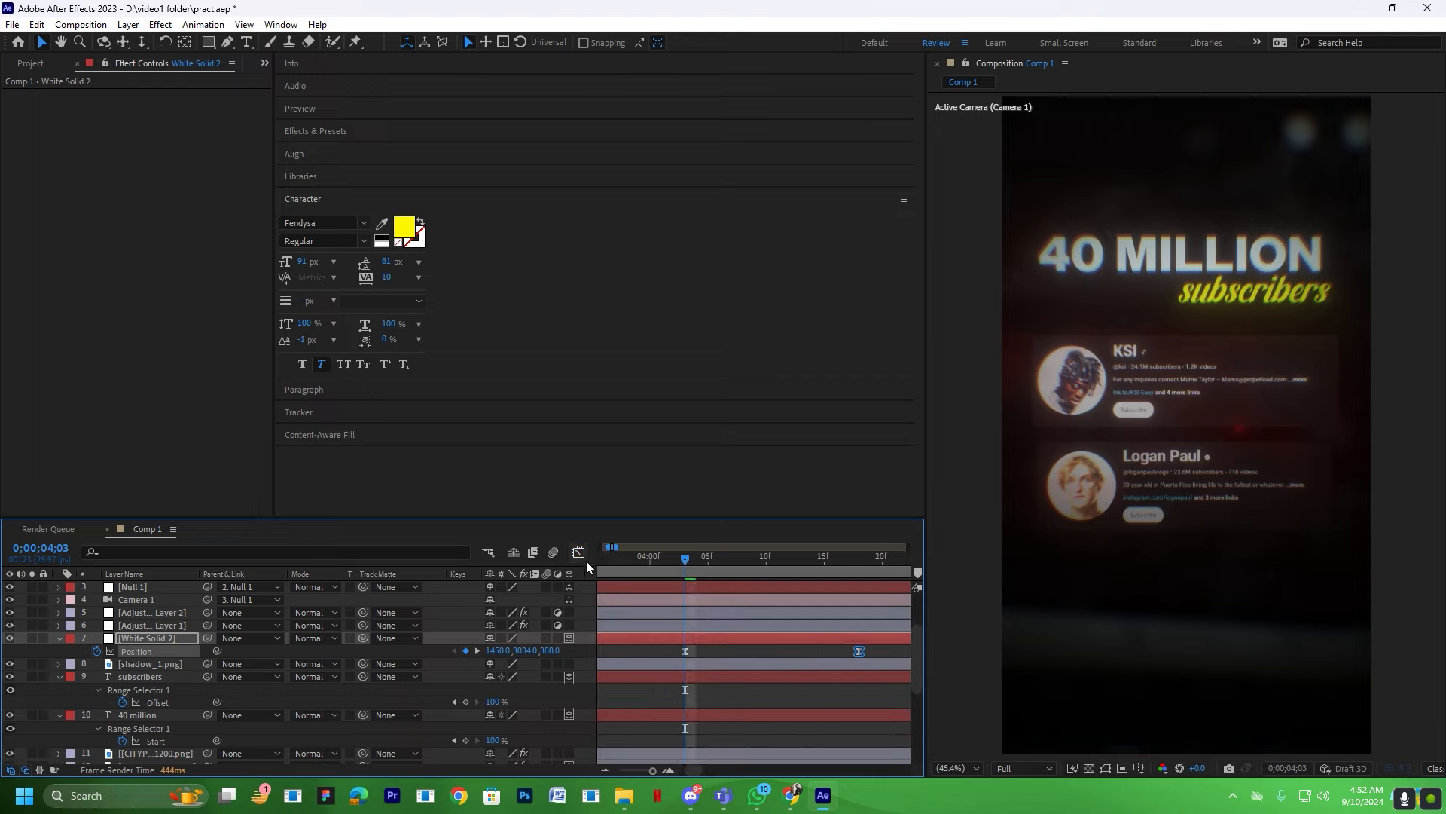
Move the white solid's last position keyframe to about 0;00;04;22 and preview the solid rising over the frame.
scroll(717, 631, "down", 1)
left_click_drag(791, 651, 814, 651)
left_click(756, 640)
left_click_drag(690, 559, 637, 560)
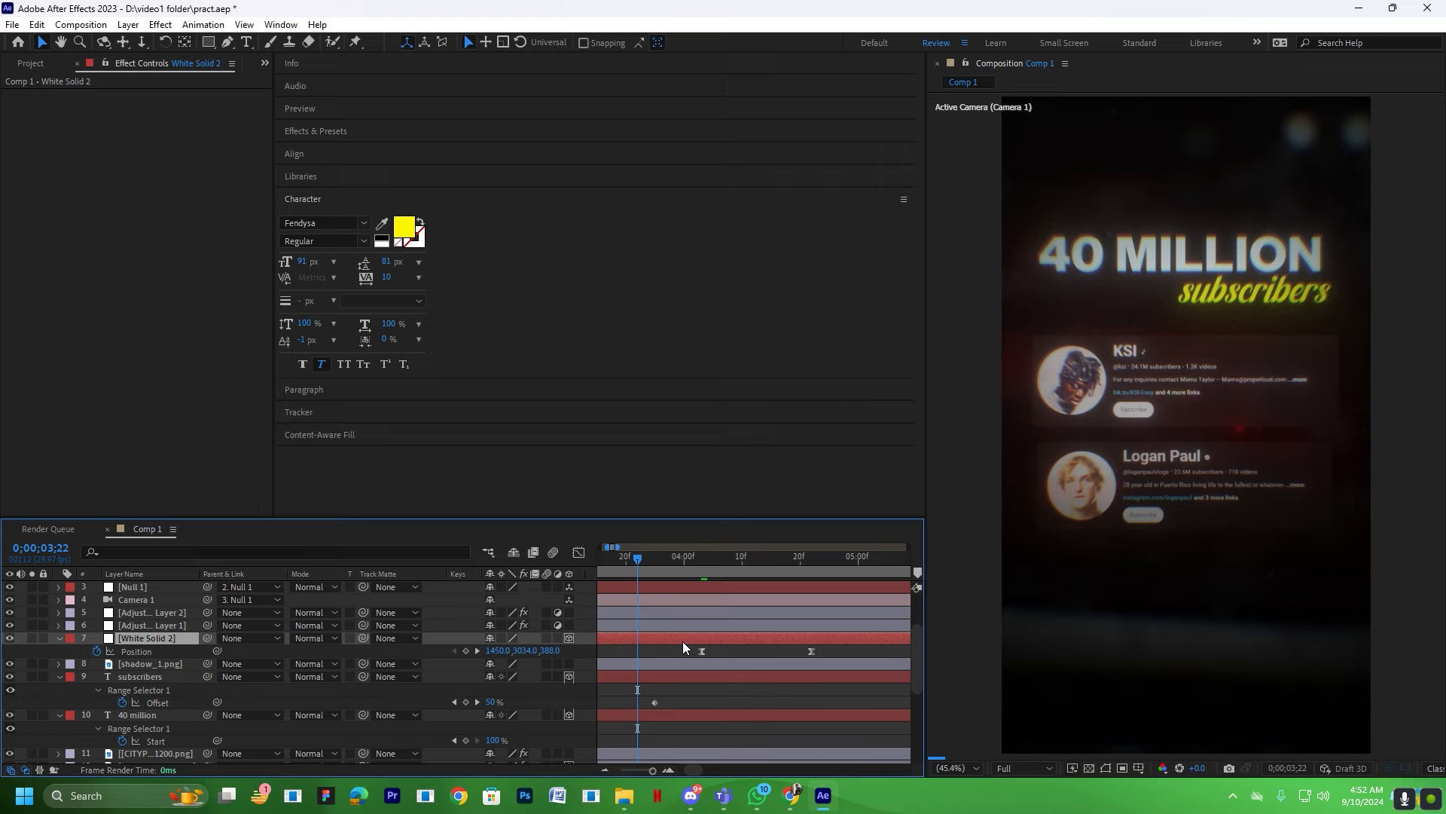
scroll(648, 663, "up", 4)
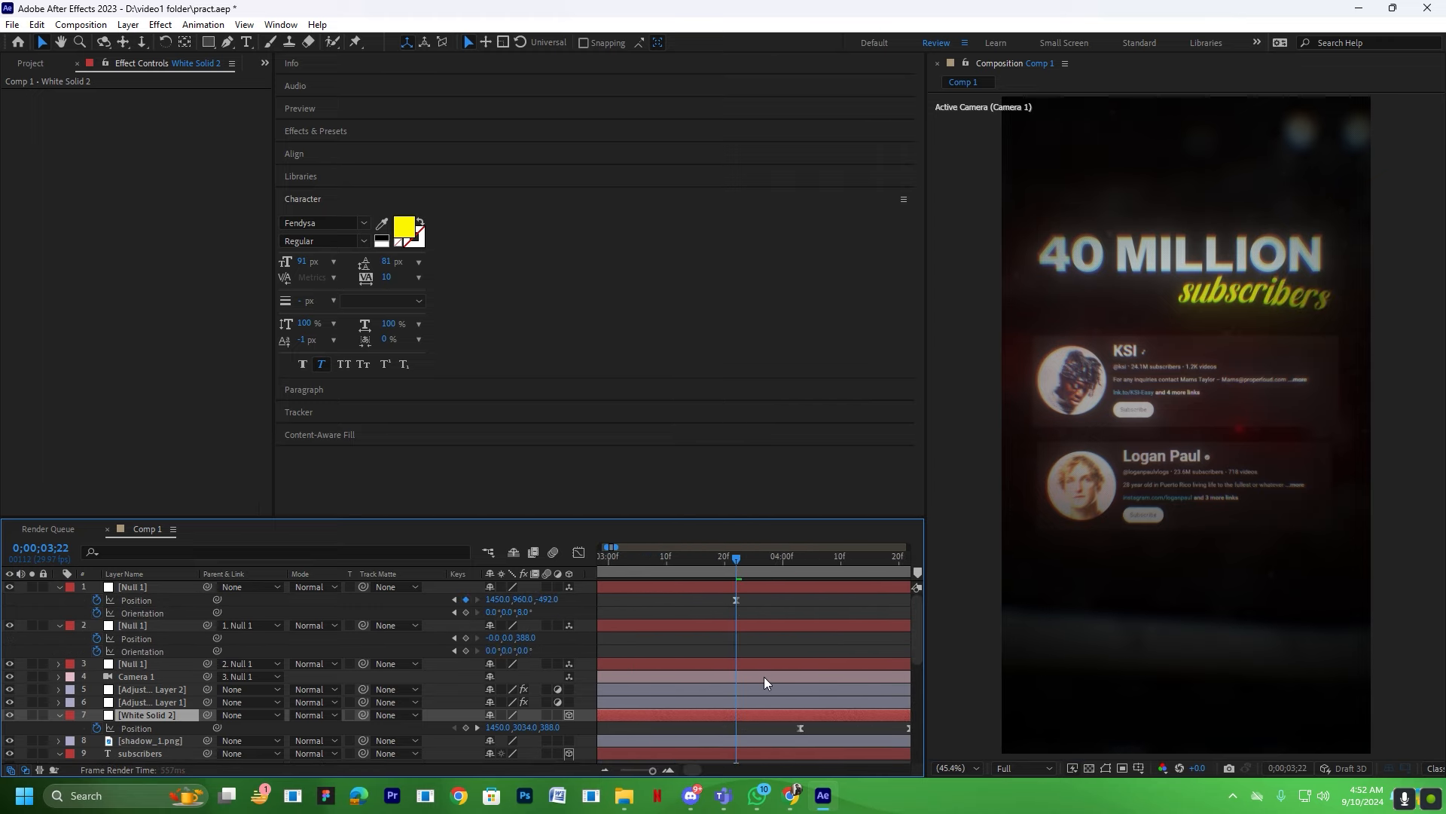
key("space")
scroll(758, 652, "down", 2)
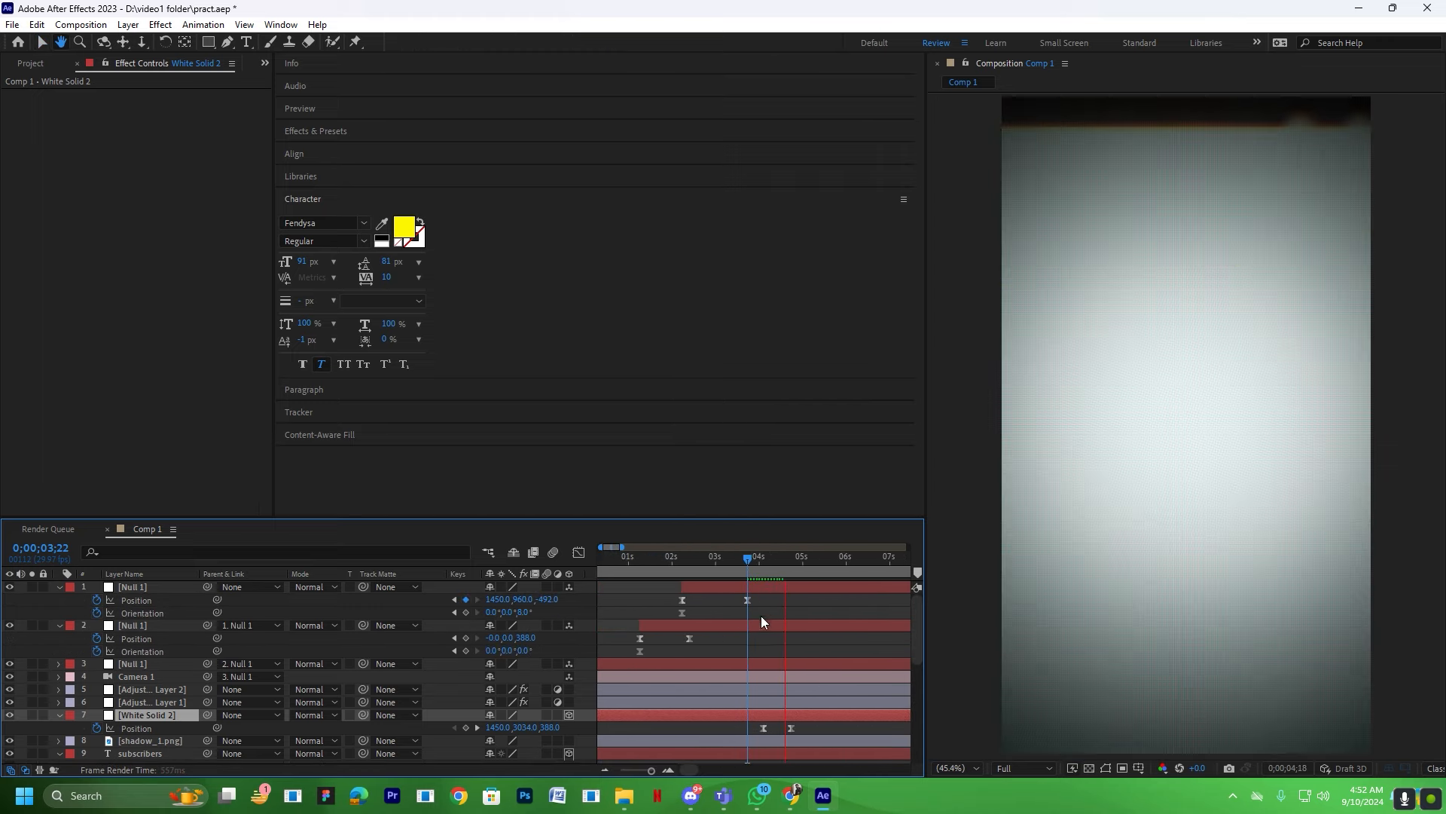
Duplicate the topmost null and delete the second position keyframe from the copy.
left_click(770, 584)
scroll(770, 584, "up", 1)
key("ctrl+d")
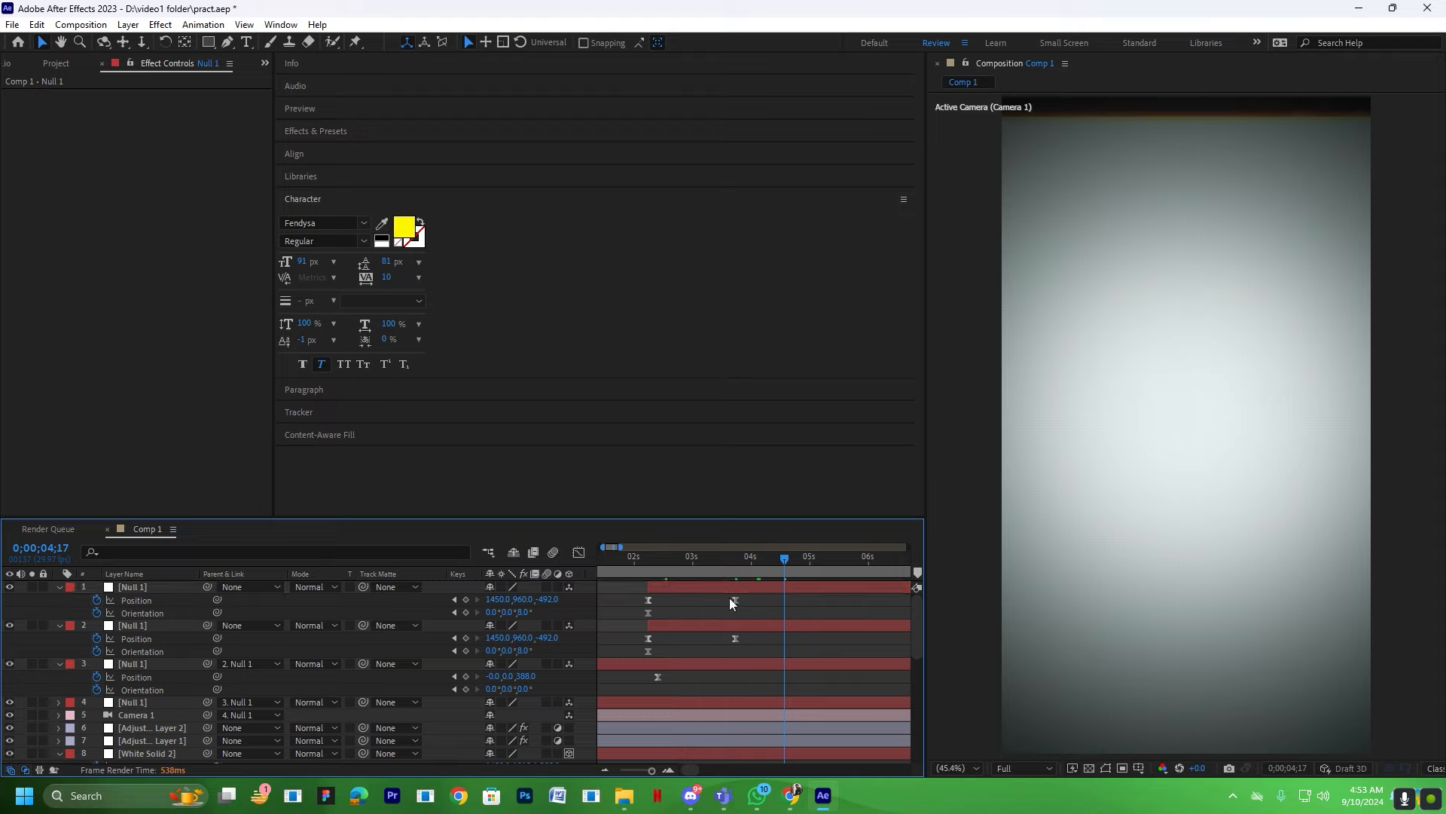
left_click(736, 600)
key("Delete")
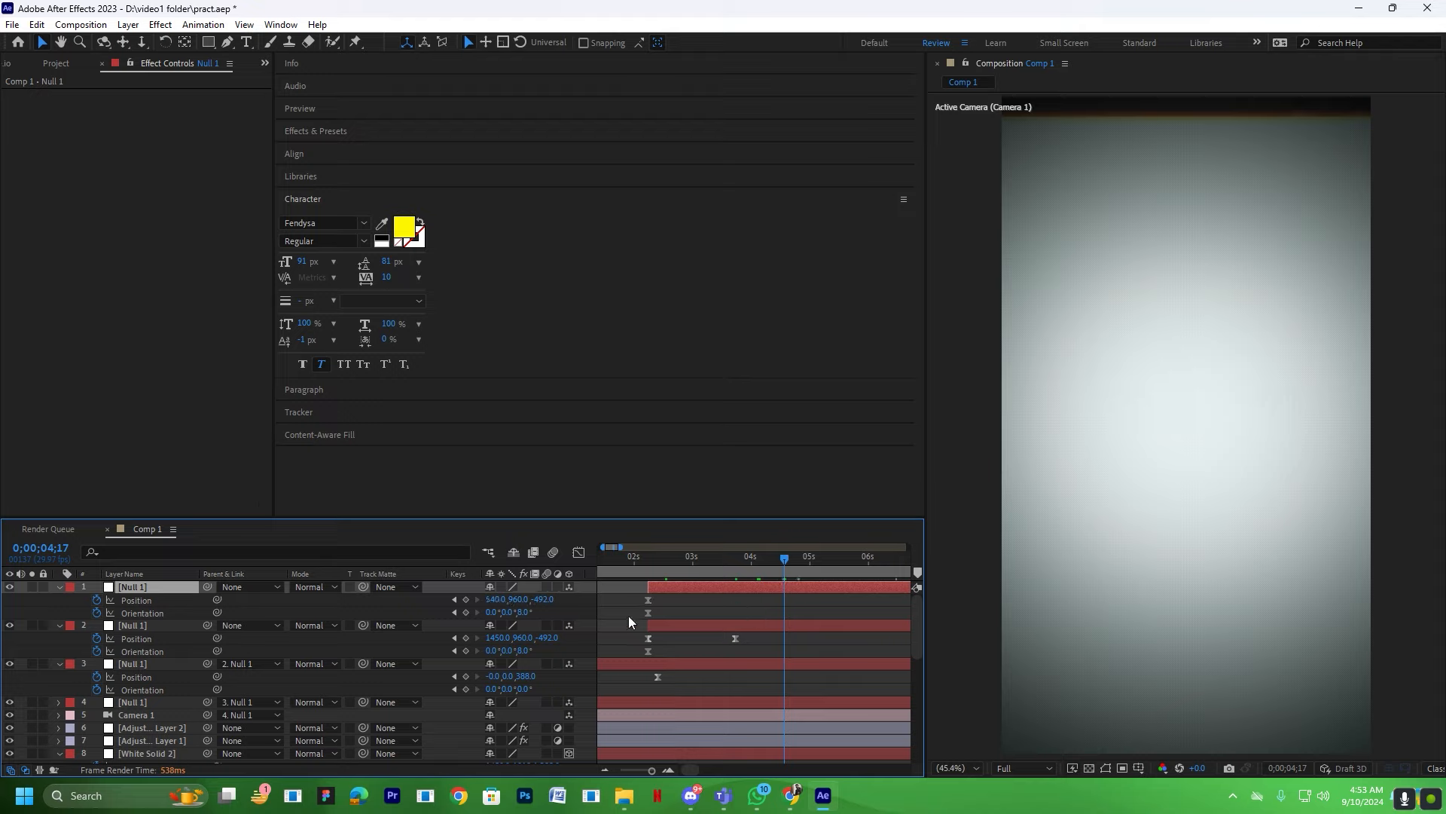
Parent the second null to the new top null and shift the new null to start at about 0;00;03;20.
left_click_drag(207, 625, 133, 586)
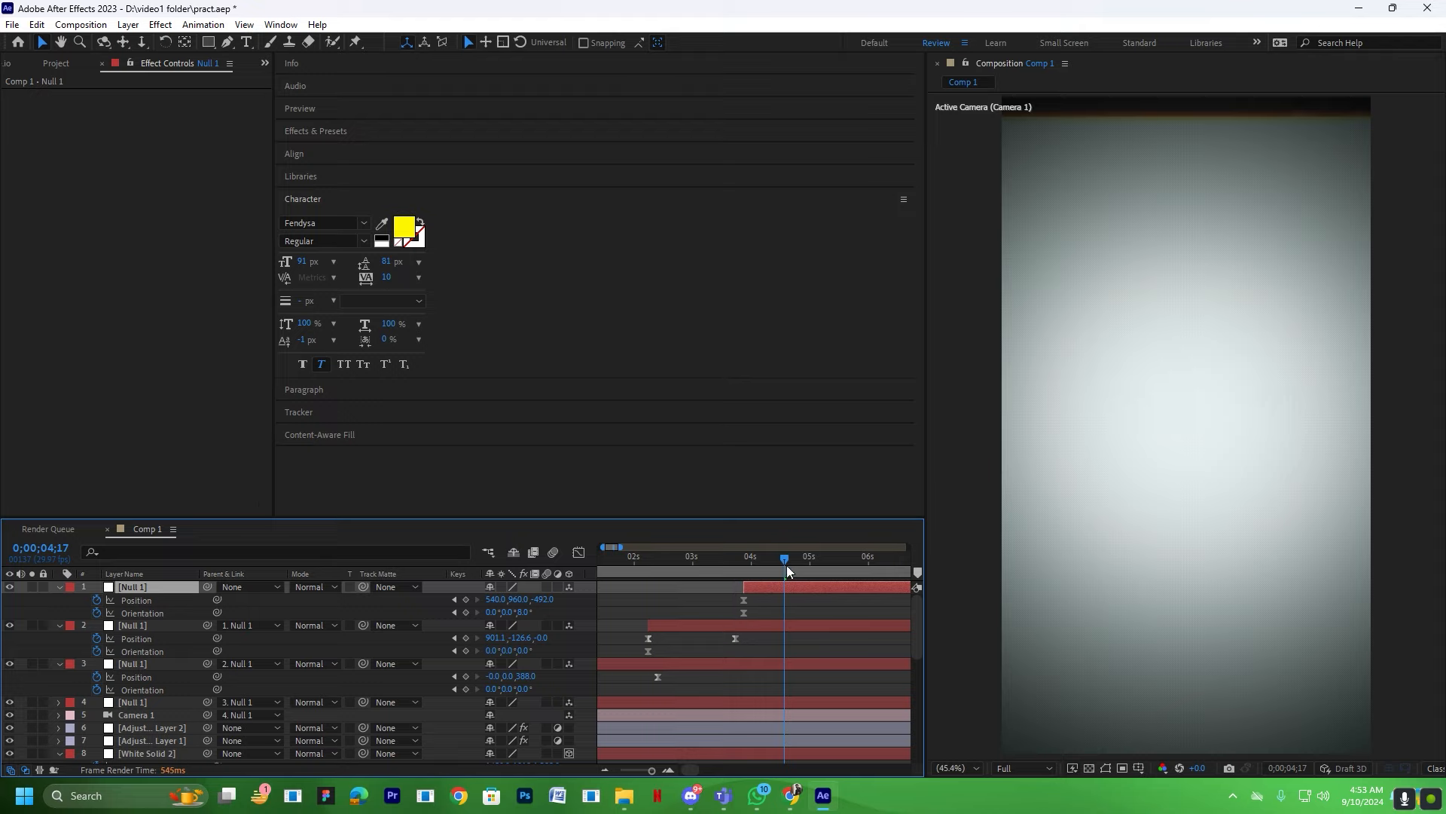
left_click_drag(785, 563, 887, 568)
left_click_drag(821, 588, 807, 589)
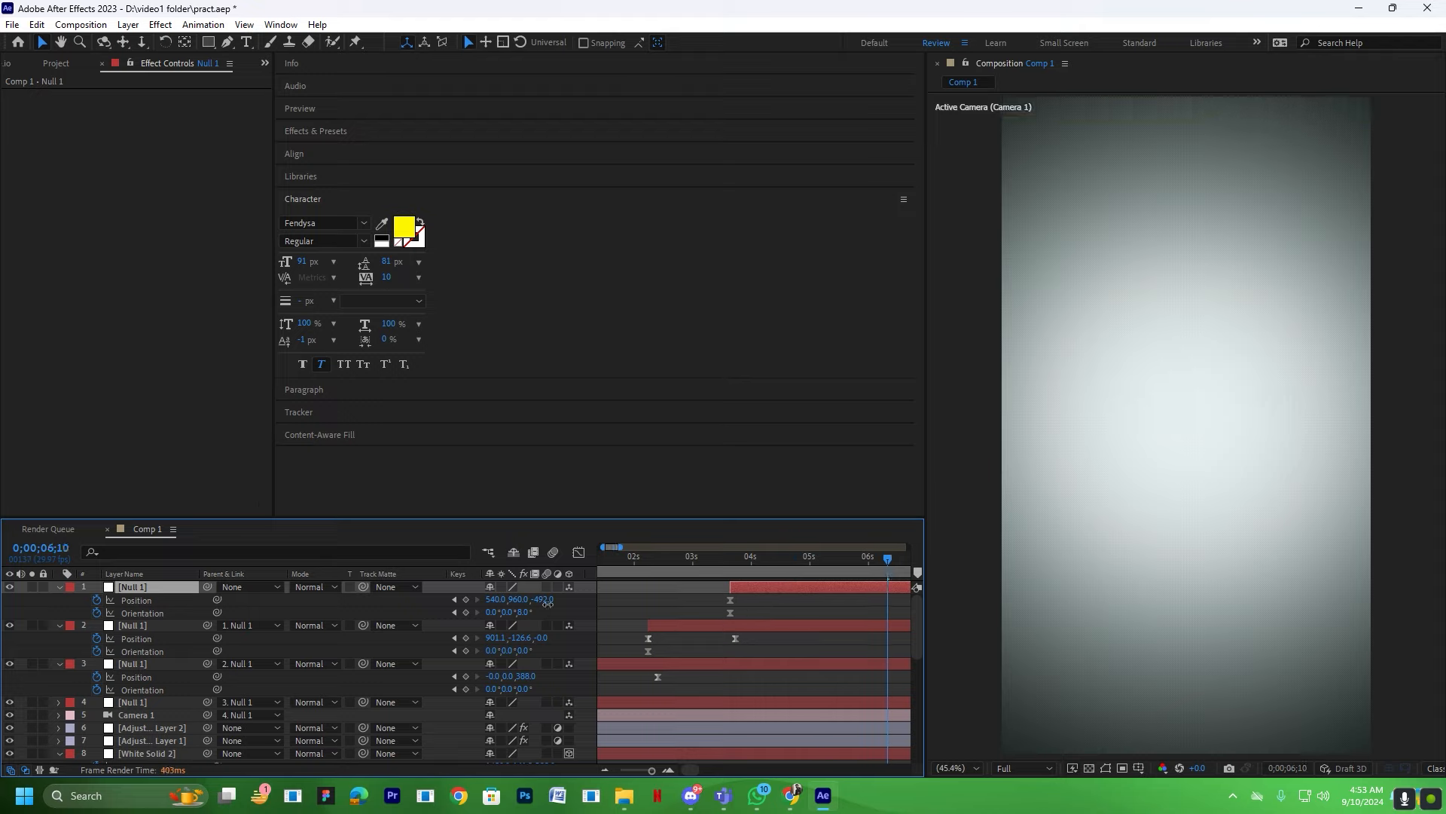
Set the topmost null's Z position to -37 at 0;00;06;10 and preview the camera move.
left_click_drag(548, 600, 751, 621)
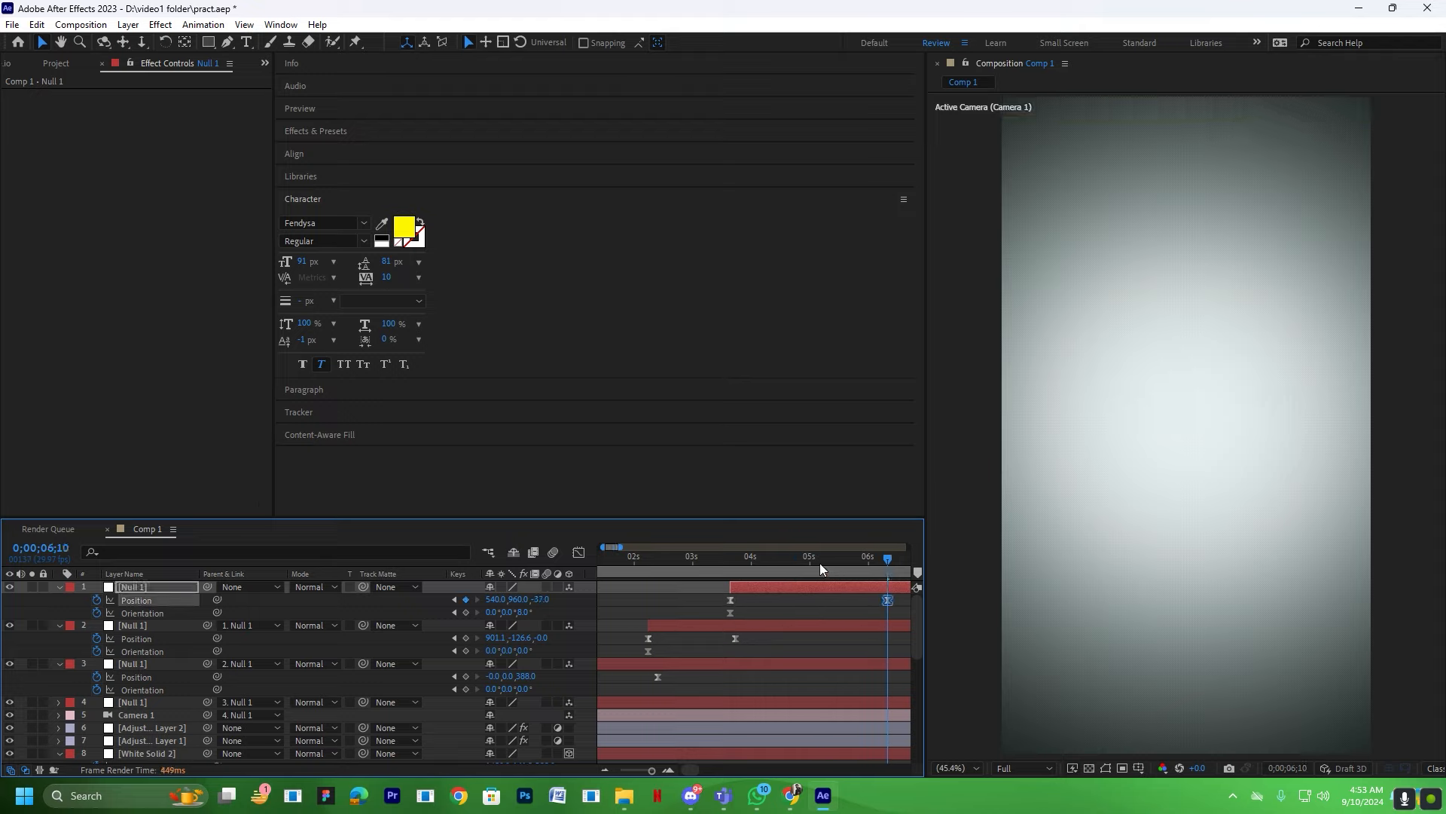
left_click(661, 564)
key("space")
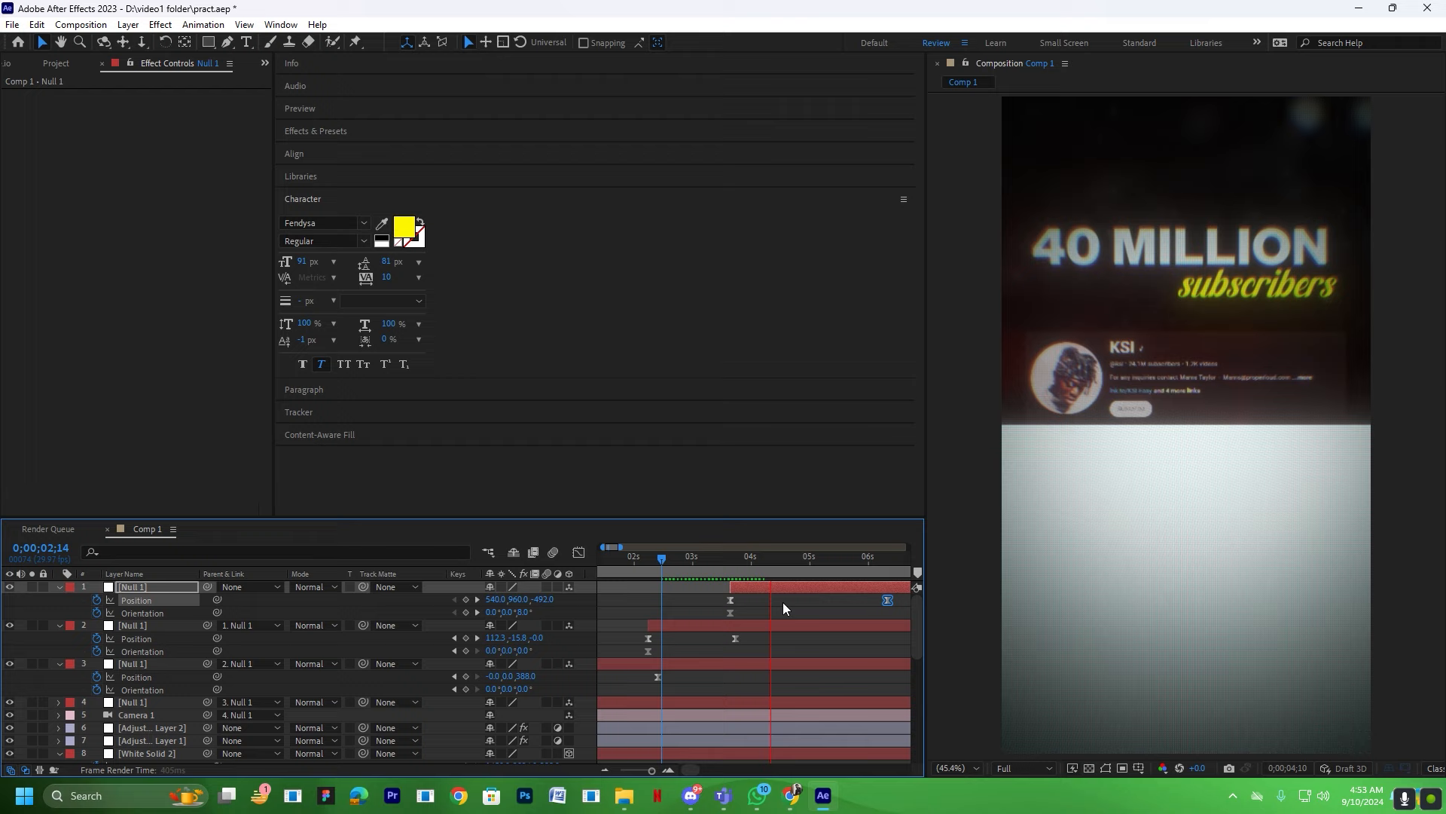
Move the topmost null's last position keyframe to about 0;00;05;22 and preview the move over the white solid.
left_click_drag(789, 561, 650, 559)
left_click_drag(887, 601, 853, 600)
key("space")
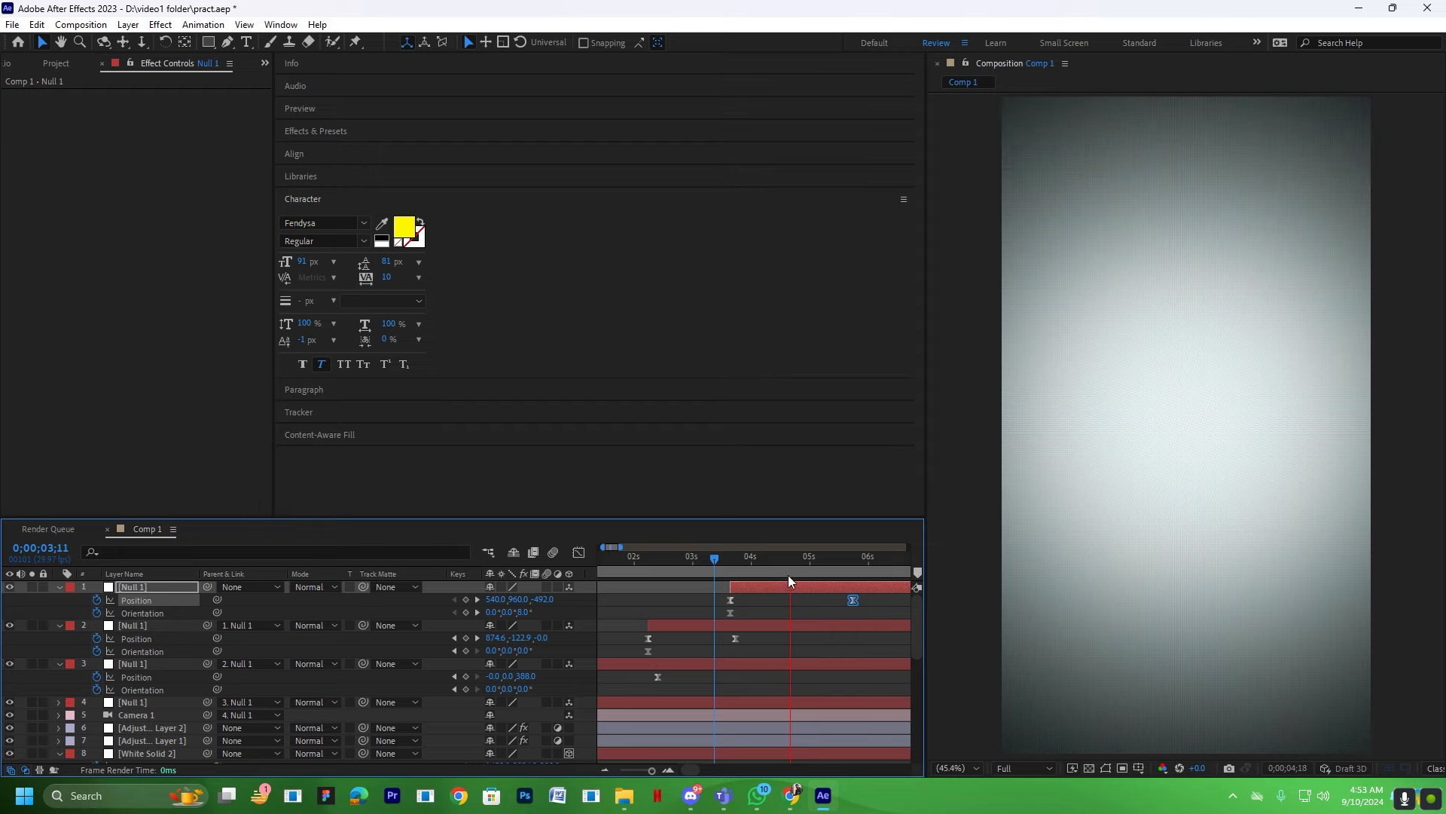
left_click(714, 572)
key("space")
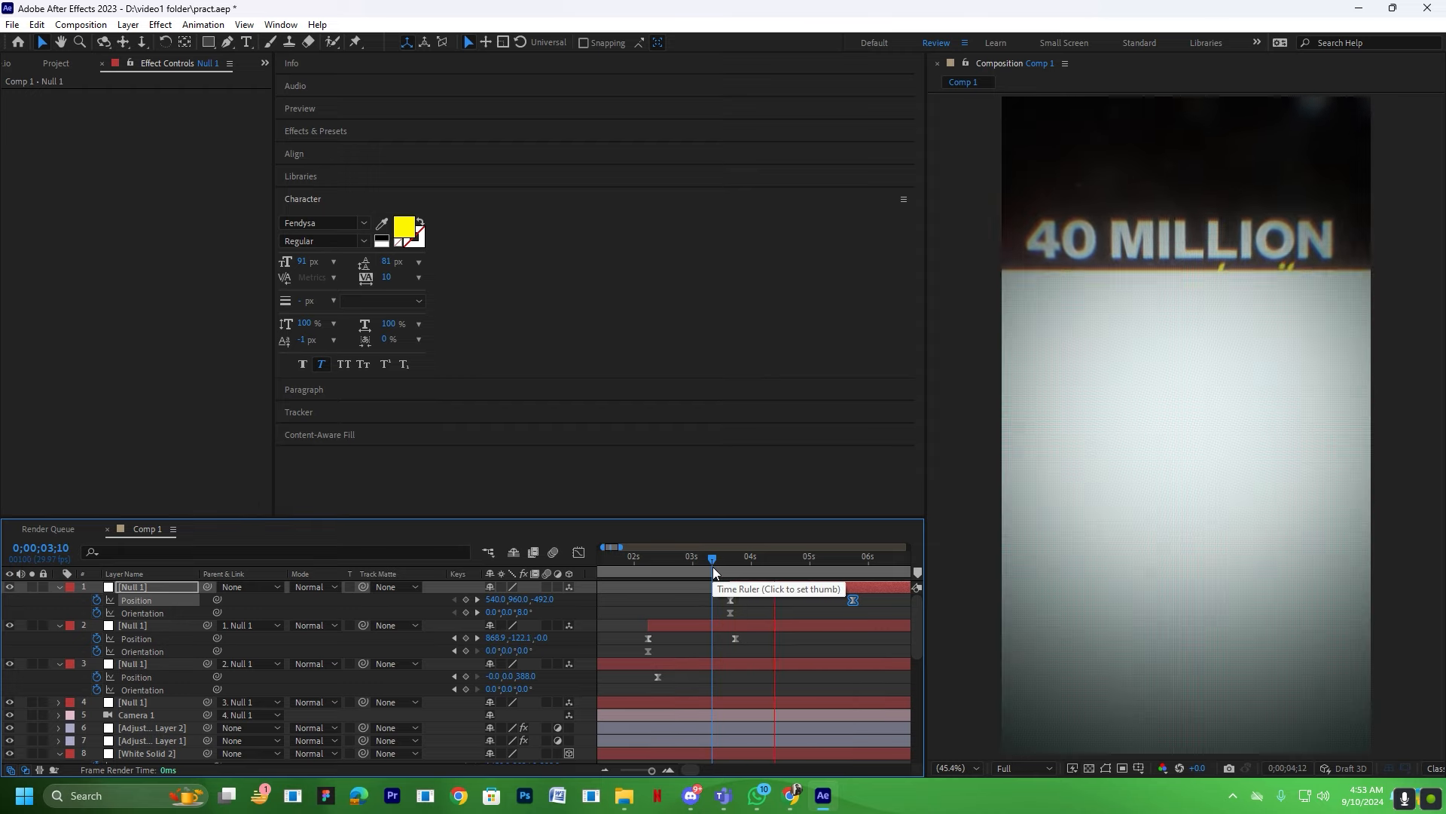
key("space")
Set the current time to 0;00;04;22, at White Solid 2's last position keyframe.
scroll(793, 649, "down", 4)
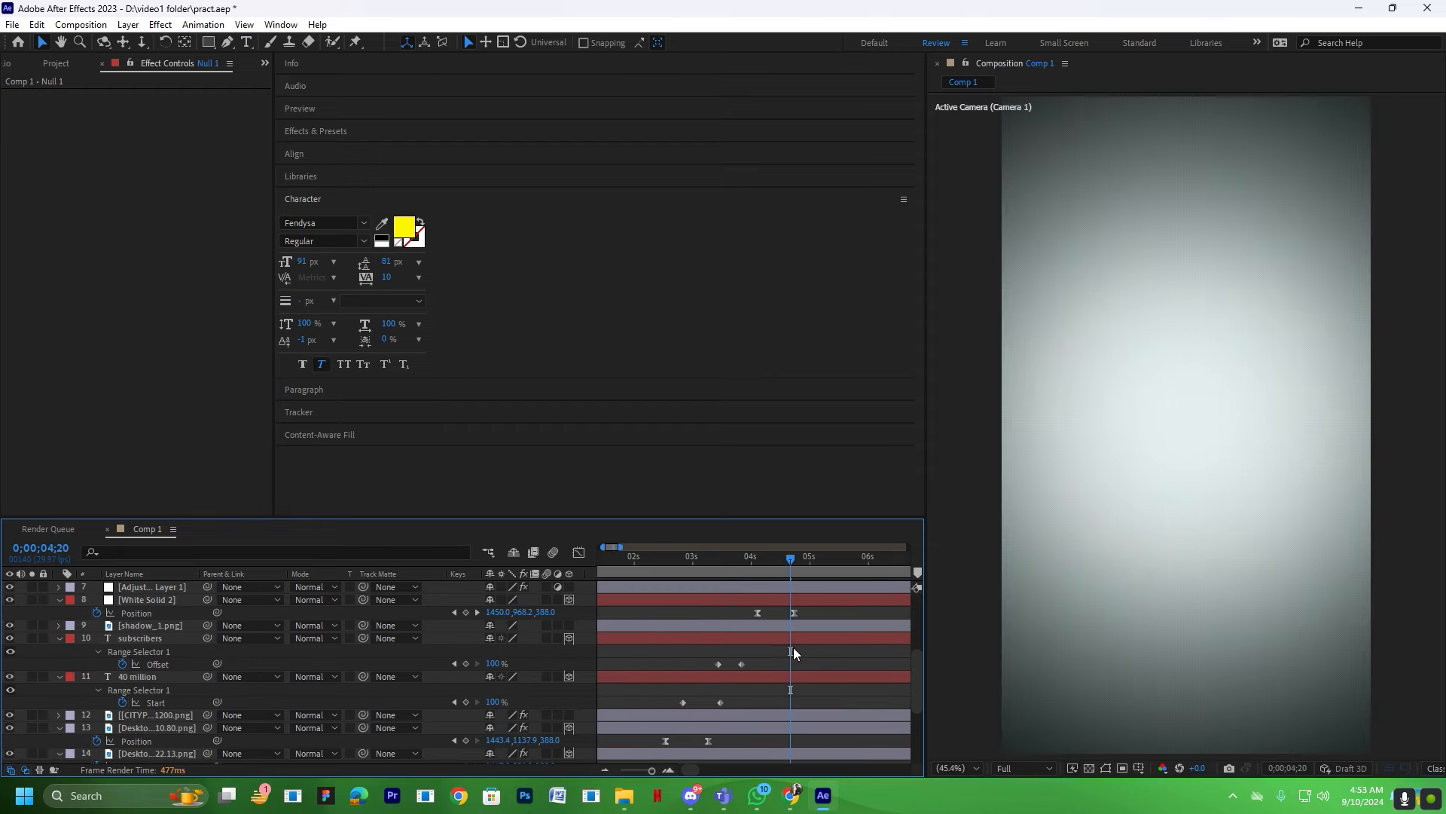
scroll(788, 609, "up", 1)
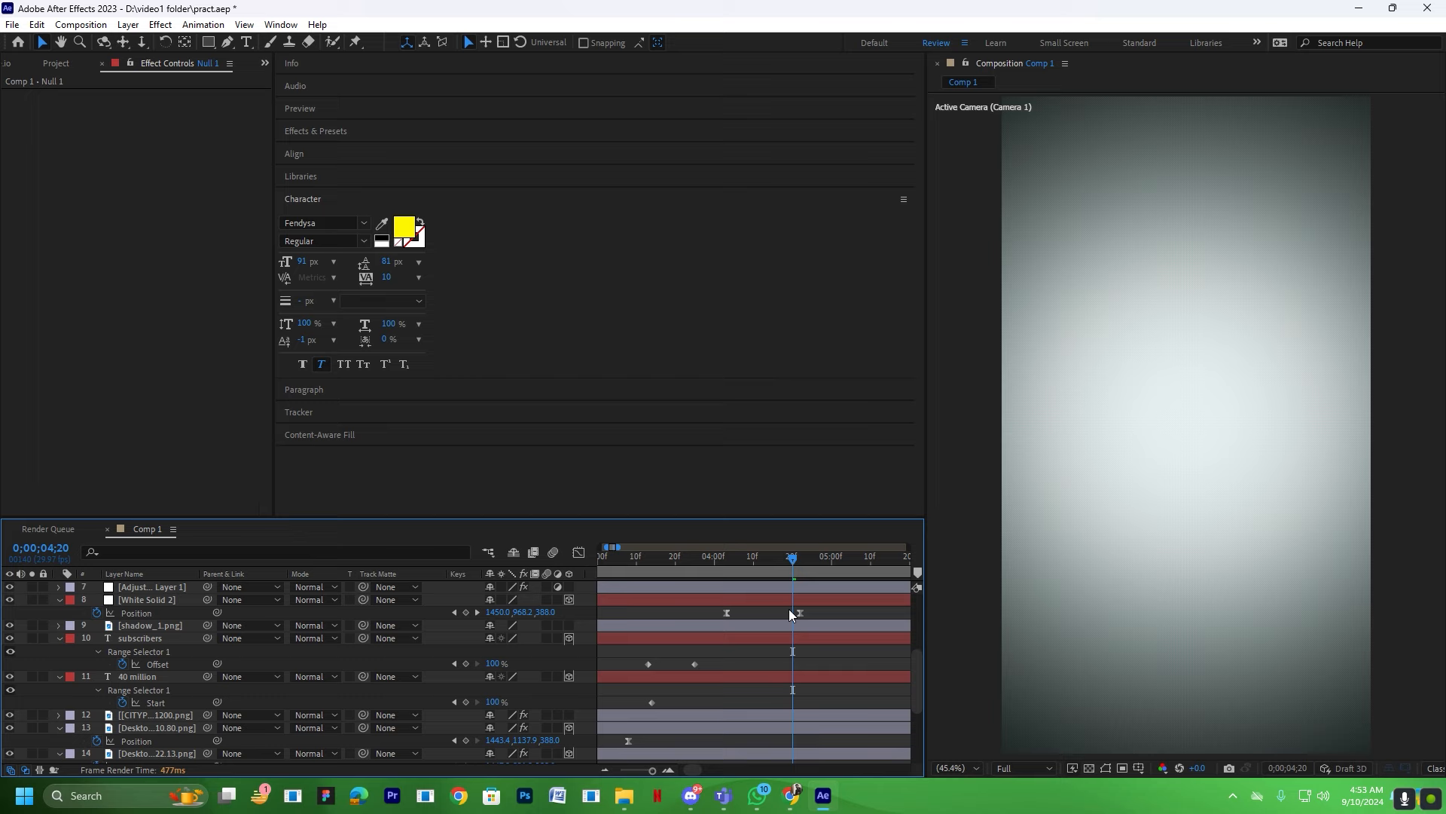
left_click(797, 563)
left_click(800, 563)
Browse the imported images, add prime.png directly above White Solid 2 and scale it to 167%.
left_click(56, 64)
left_click(75, 332)
left_click(62, 358)
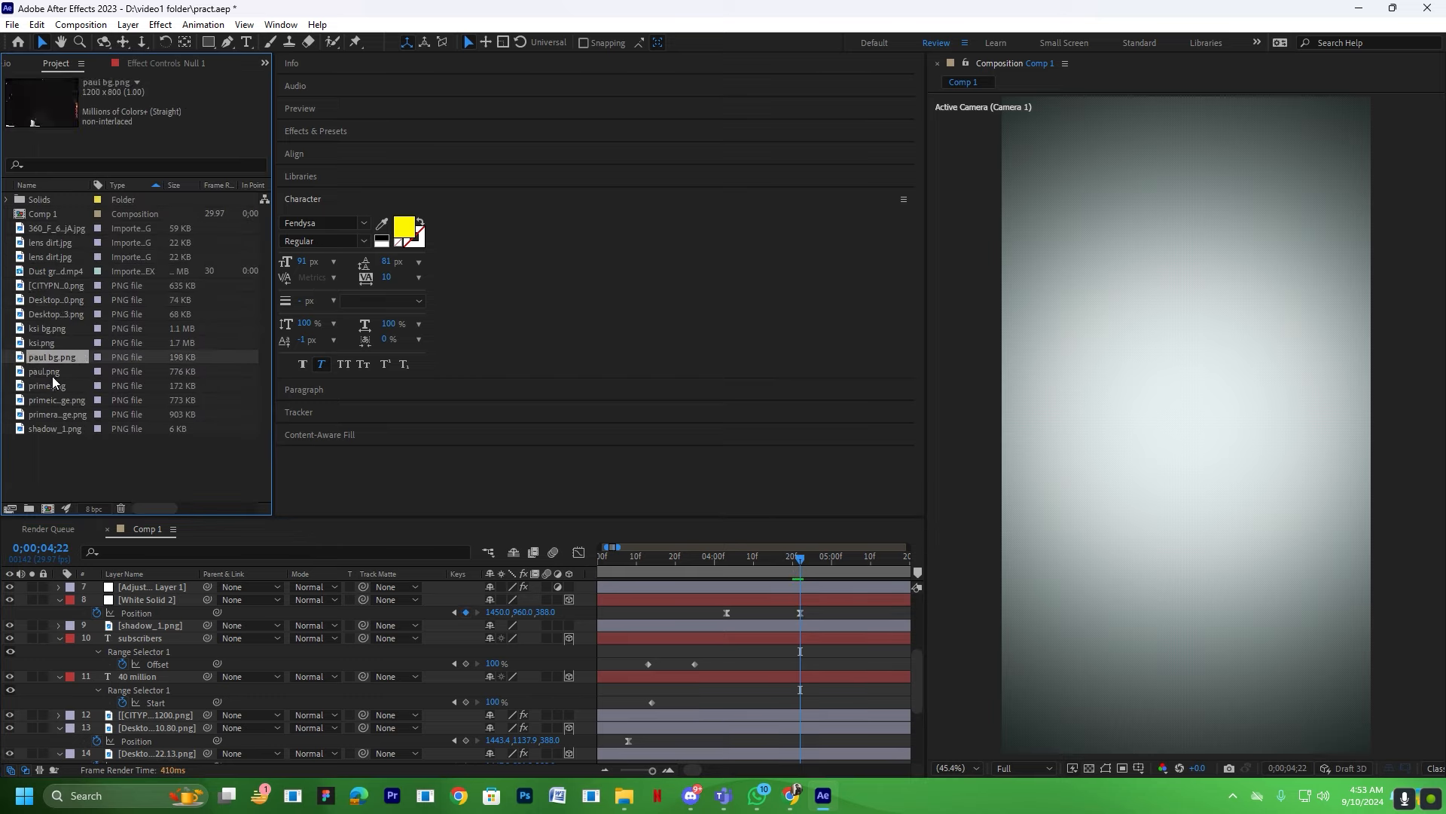
left_click(56, 372)
left_click(51, 386)
left_click(53, 414)
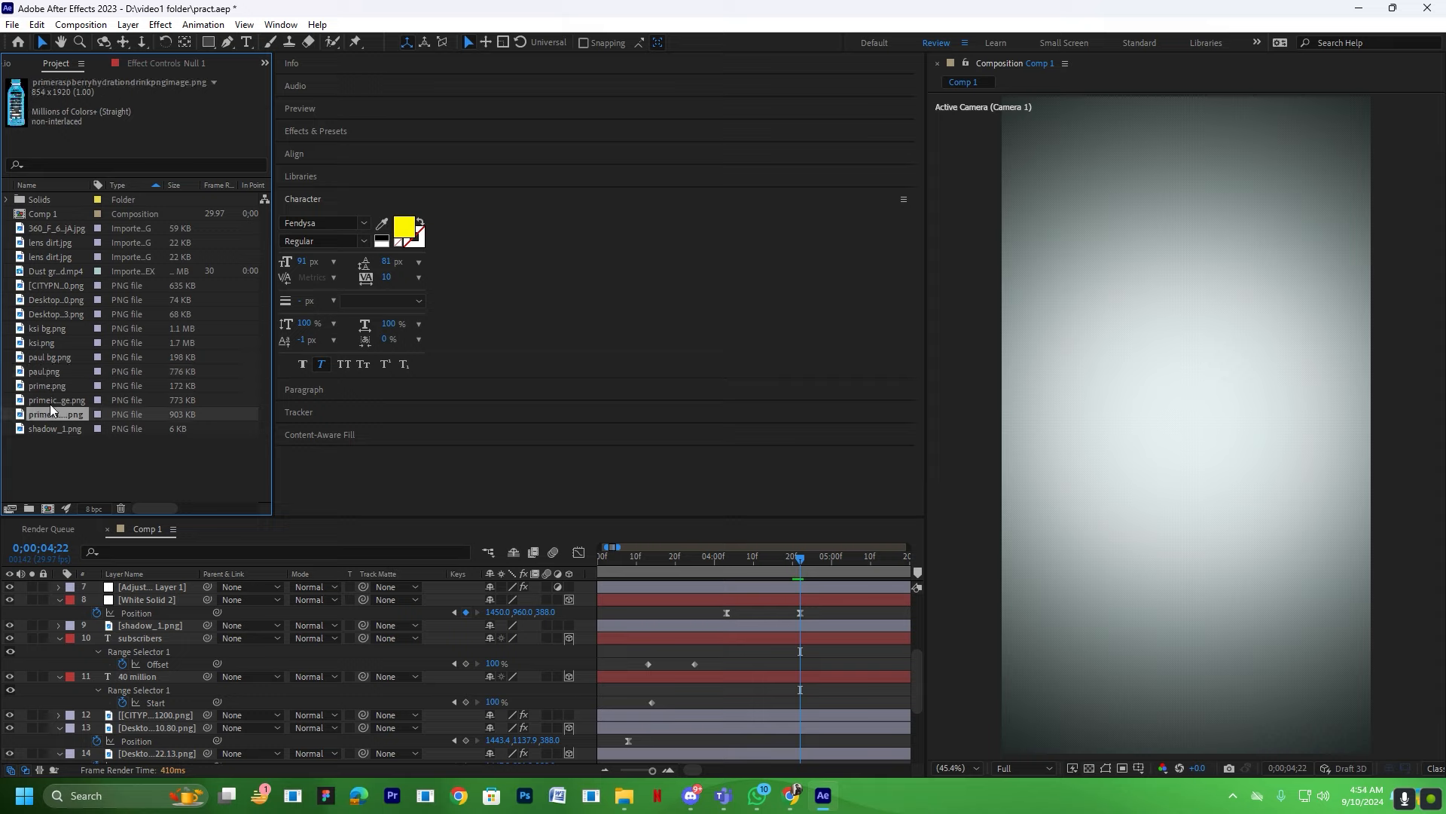
key("Up")
left_click(53, 427)
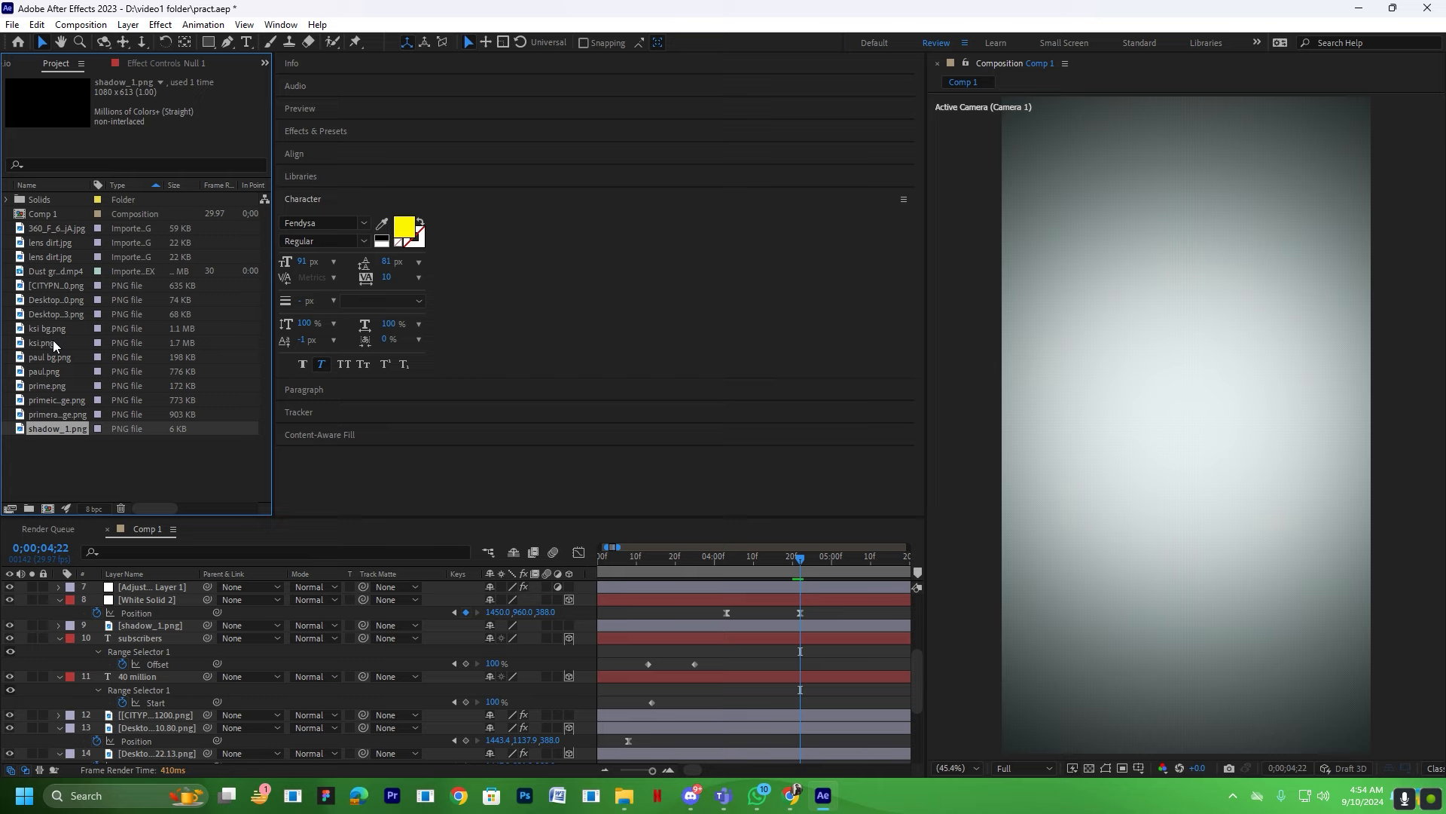
left_click_drag(49, 386, 152, 598)
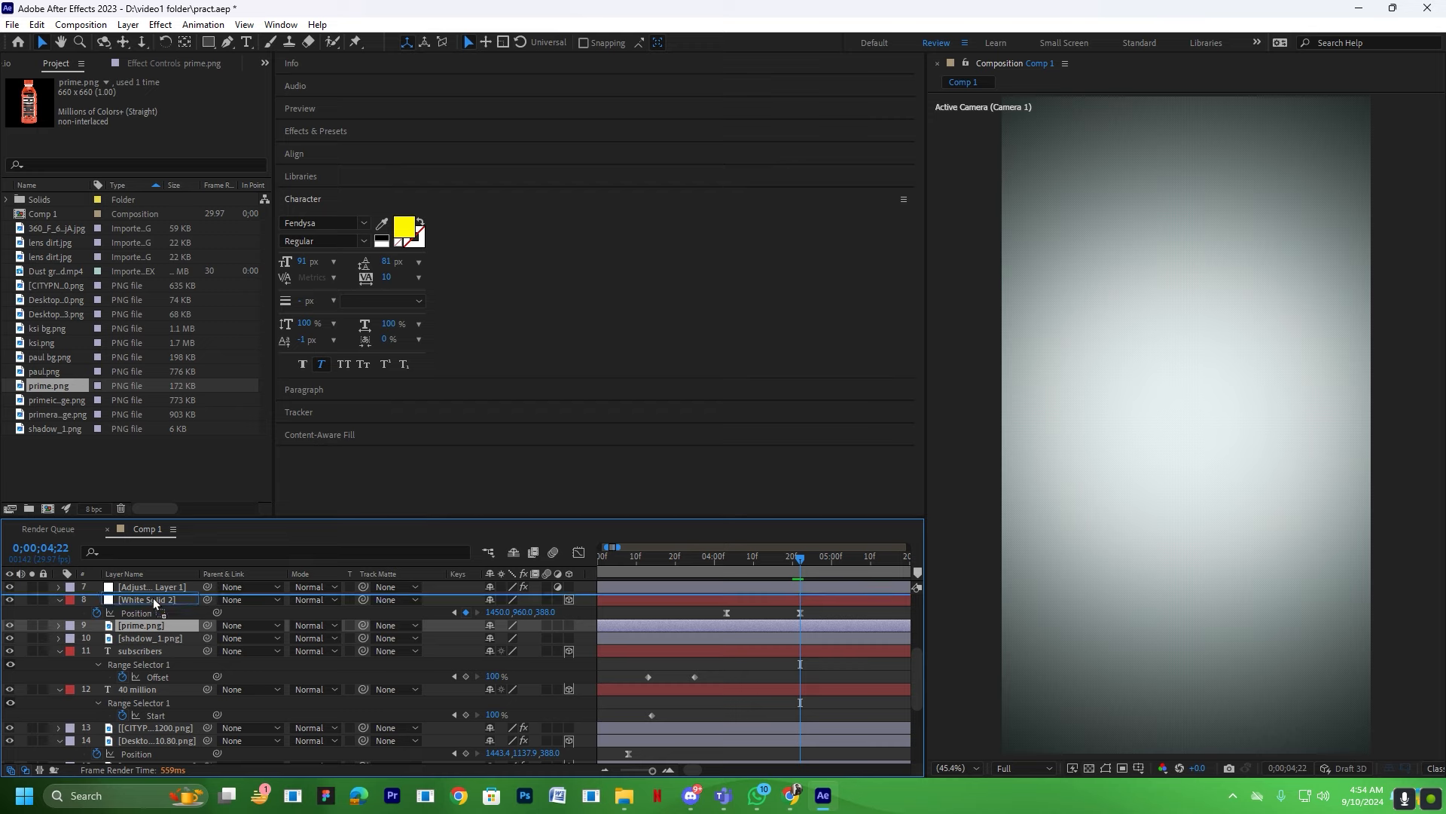
key("s")
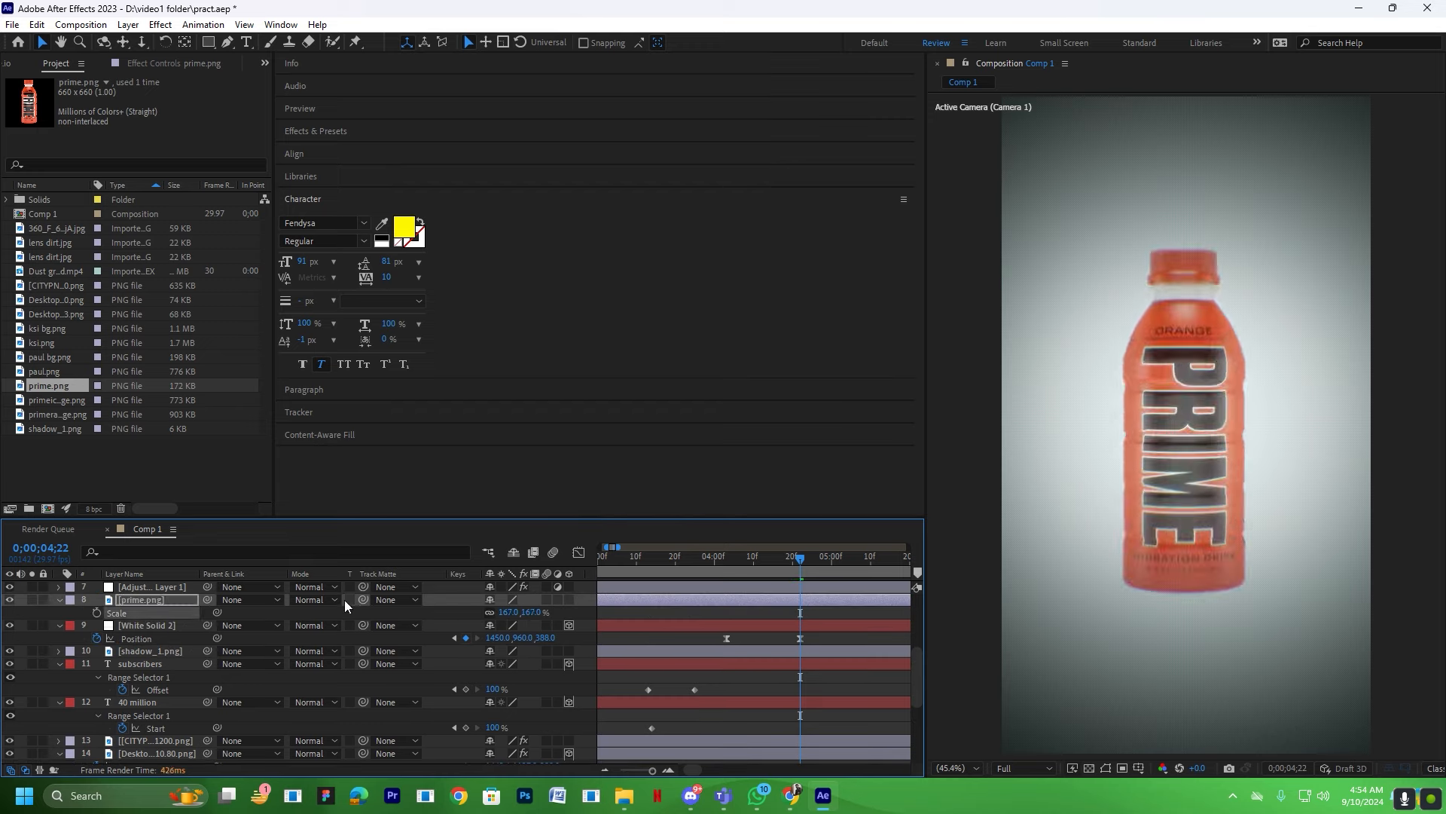
Apply the Curves effect to prime.png and bend the RGB curve's midpoint downward to darken the bottle.
key("ctrl+space")
type("curv")
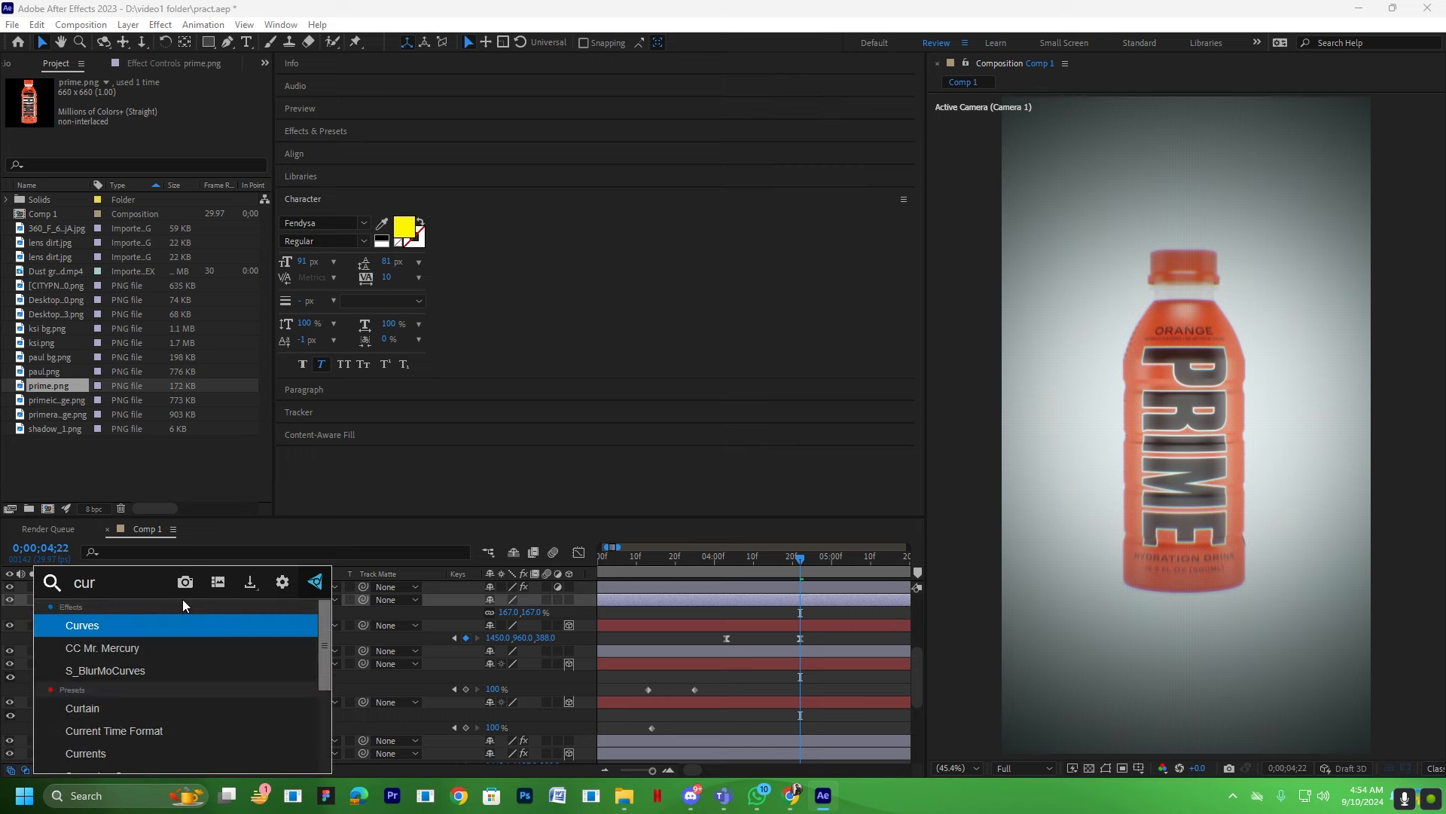
left_click(153, 625)
left_click_drag(135, 255, 148, 259)
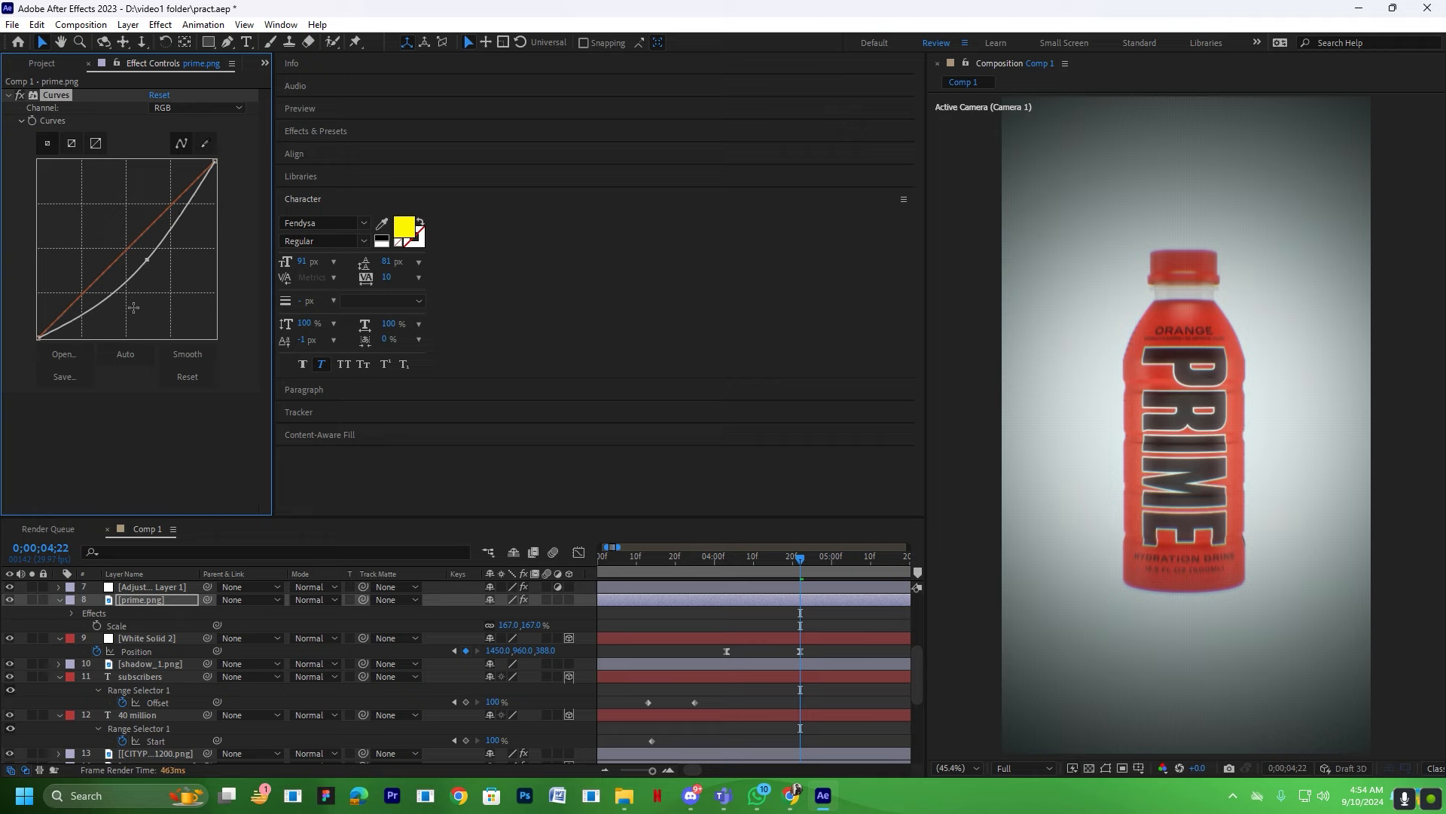
Make prime.png a 3D layer and, using a two-view layout, move it in front of the white solid at 1450, 960, 250.
left_click(568, 600)
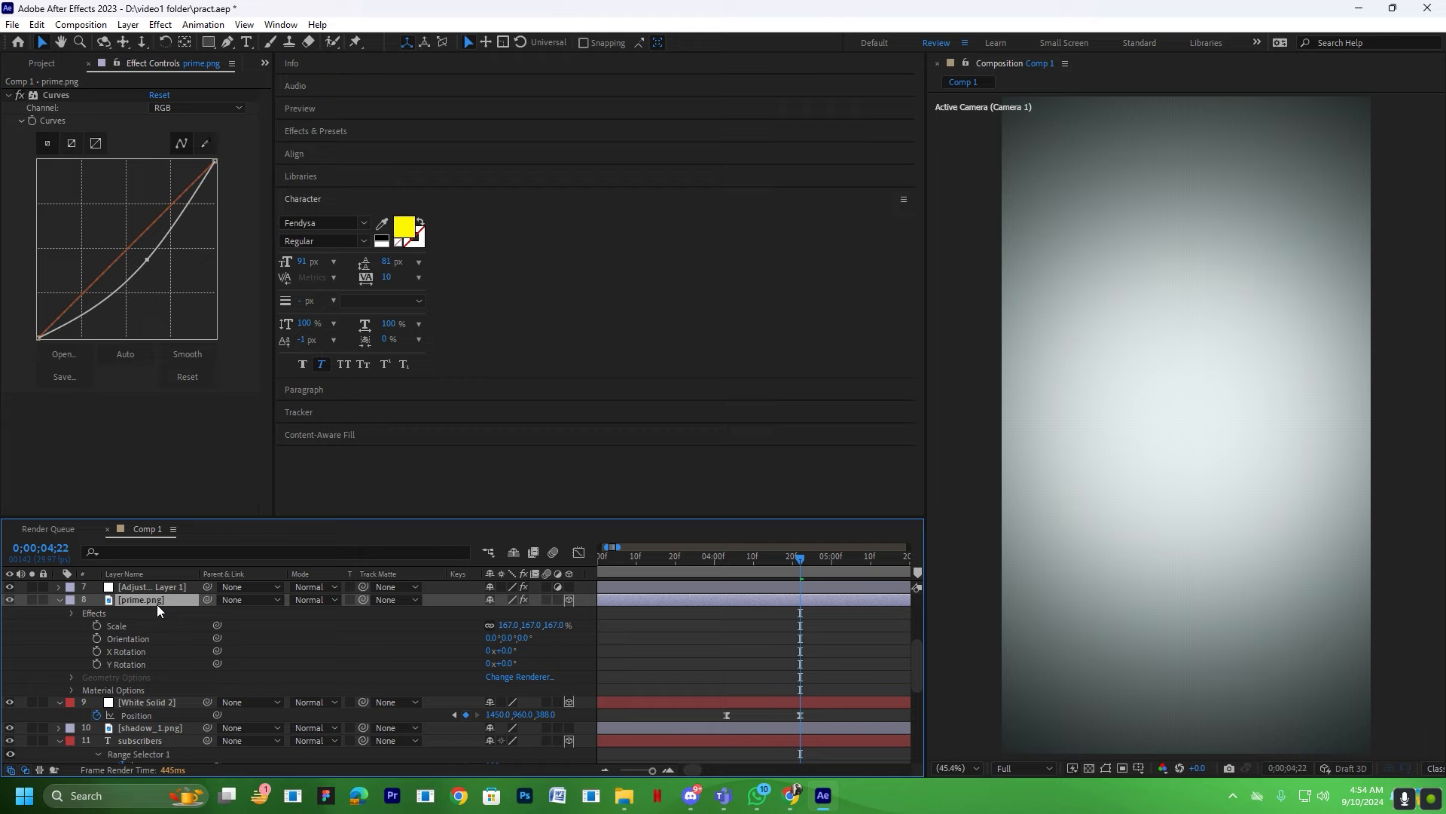
left_click_drag(925, 635, 593, 633)
left_click(1412, 767)
left_click(1370, 717)
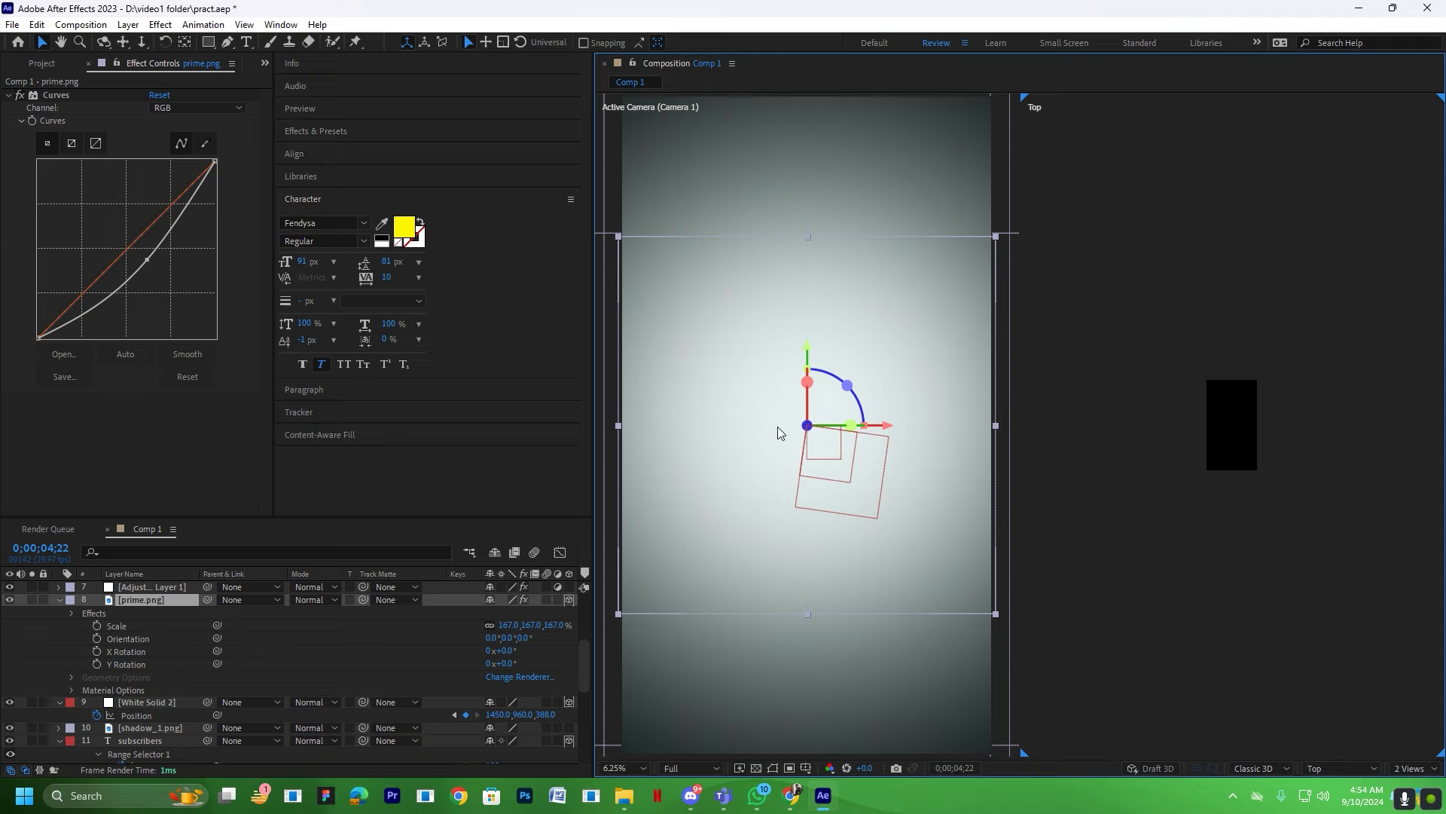
left_click_drag(806, 427, 831, 471)
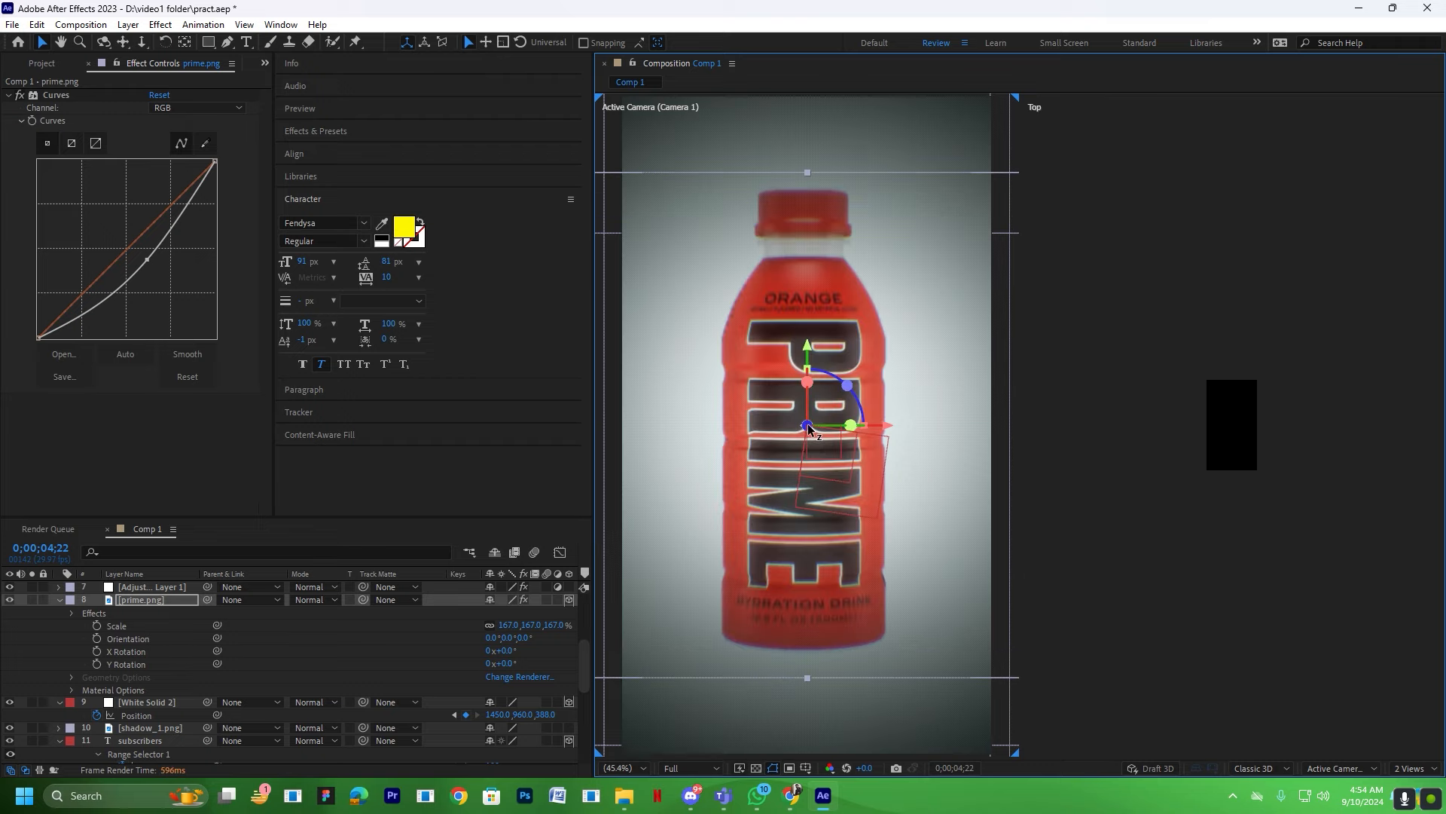
Return the composition viewer to a single view at 45.4% magnification and widen the timeline.
left_click(1411, 767)
left_click(1367, 699)
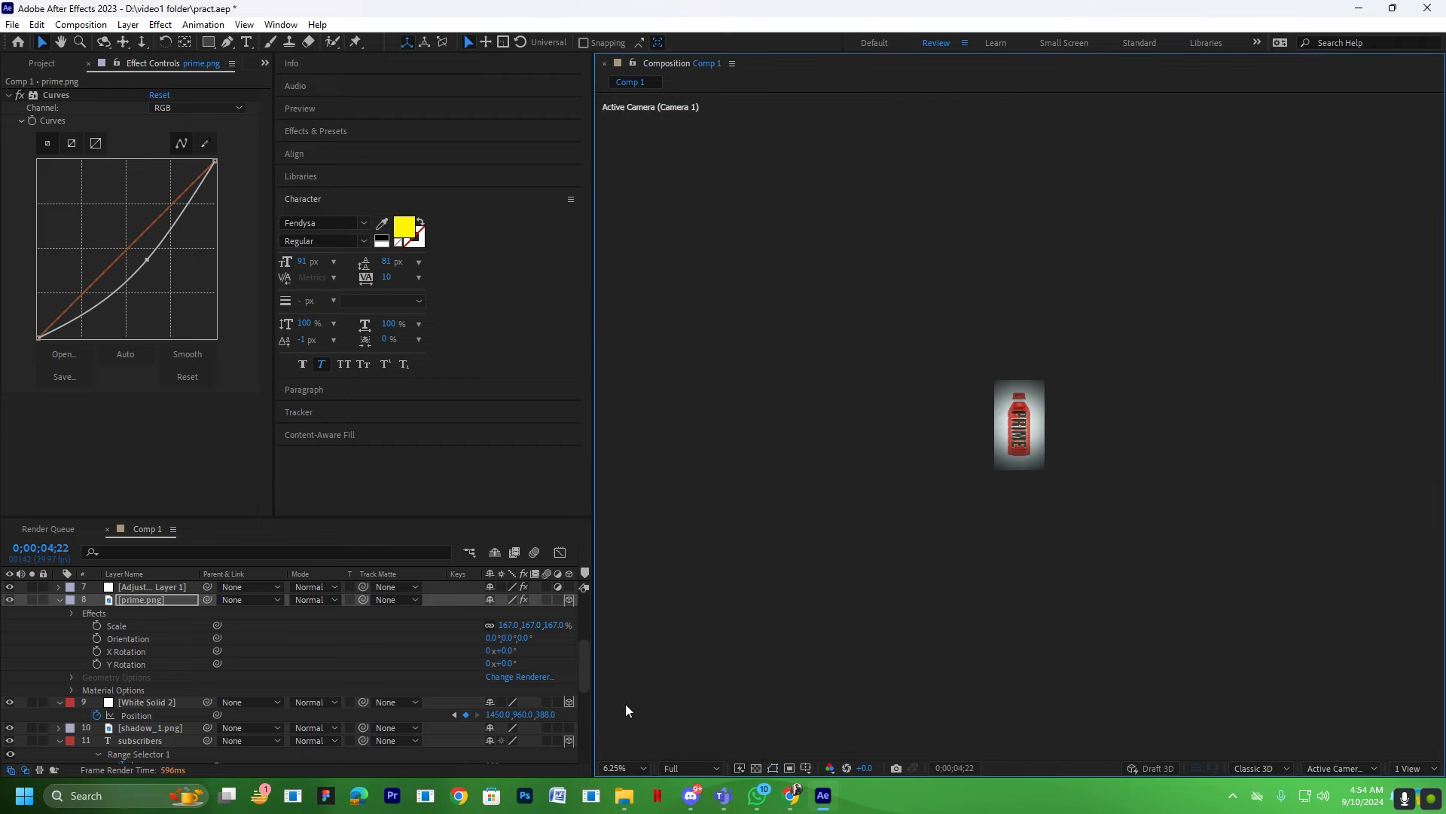
left_click(643, 761)
left_click(626, 509)
left_click_drag(594, 512, 812, 520)
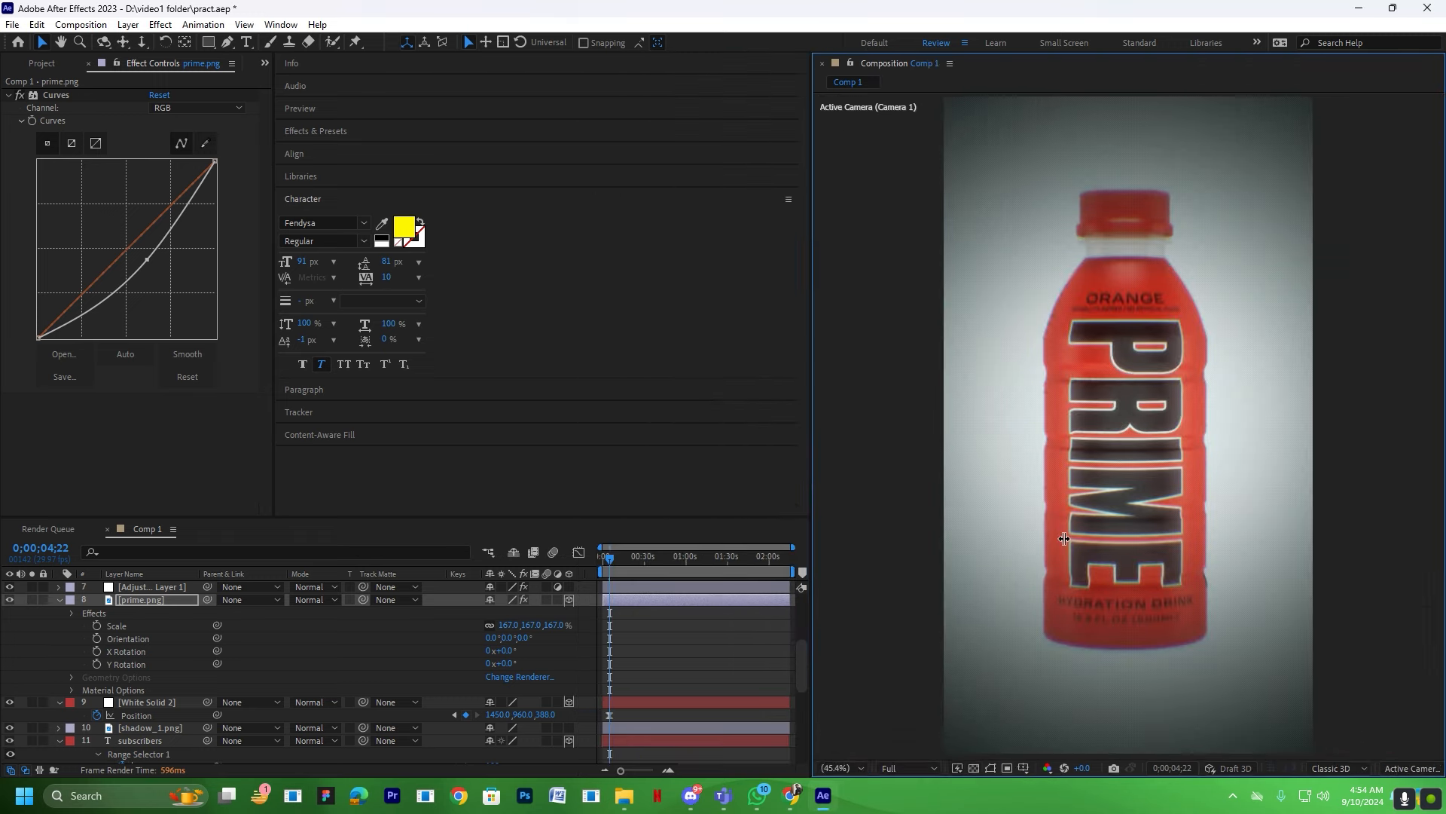
left_click_drag(1064, 538, 1065, 538)
Scale prime.png down to 106% and save the project.
scroll(586, 589, "up", 3)
key("s")
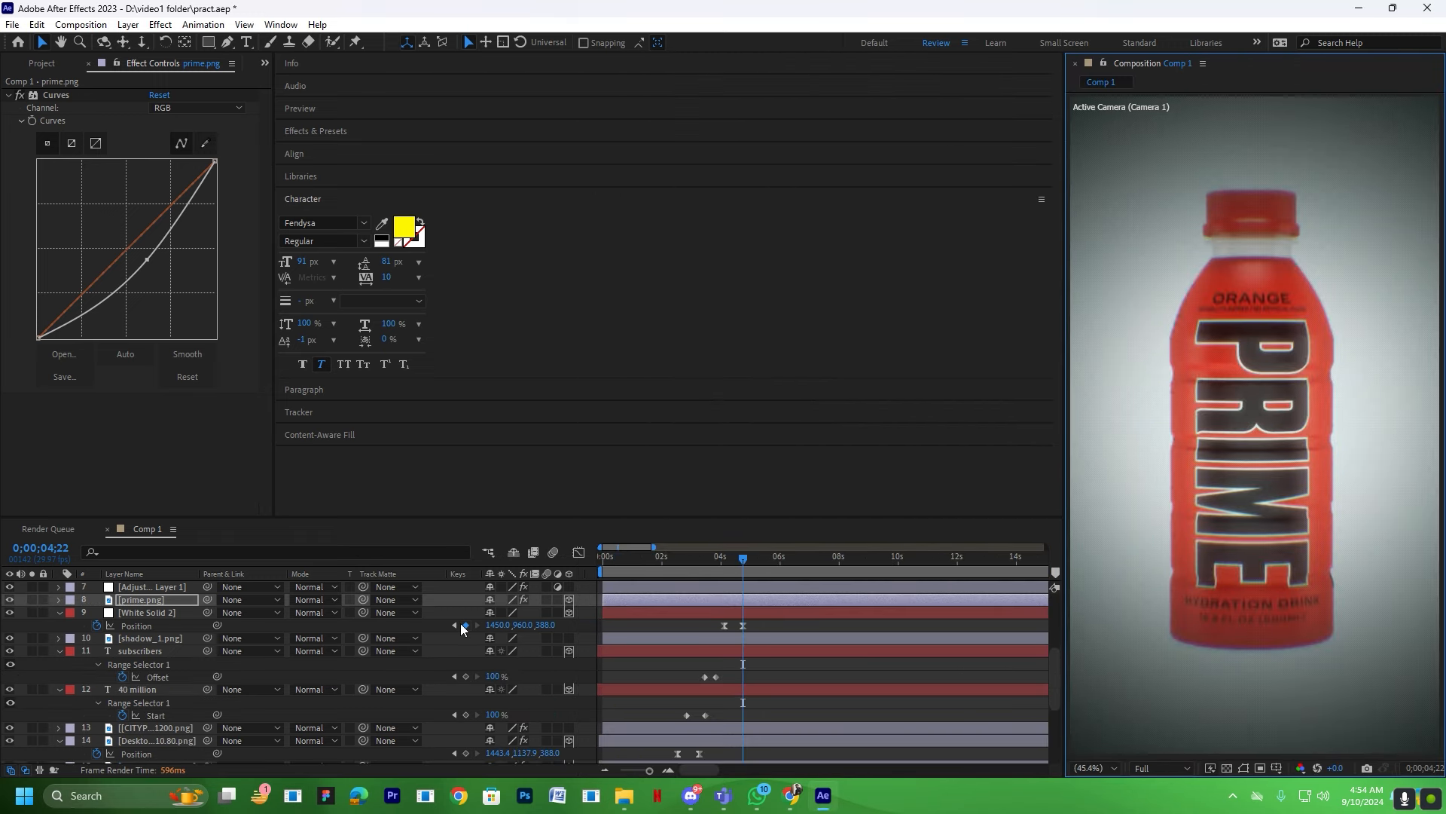
key("s")
left_click_drag(509, 613, 489, 614)
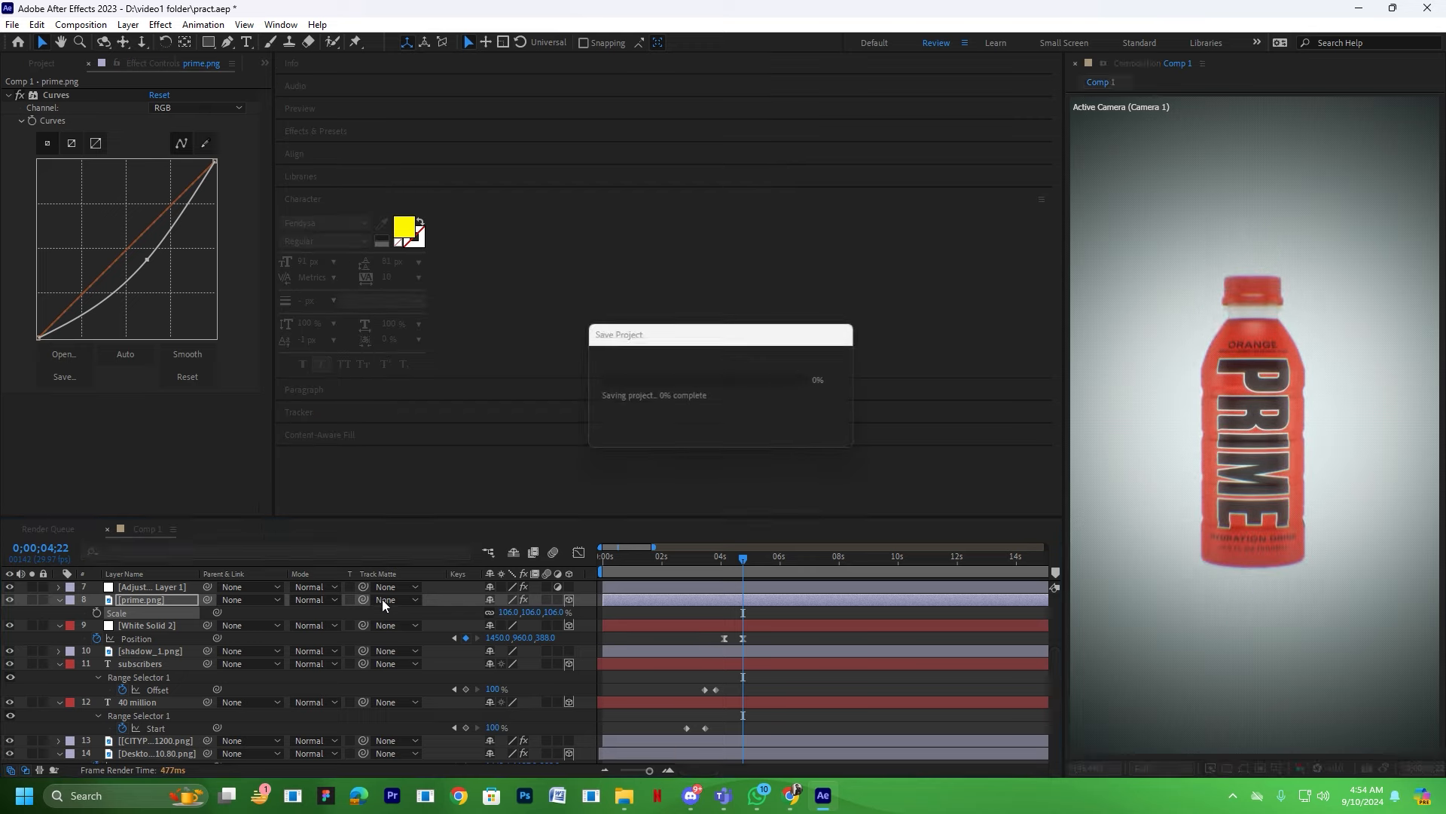
Add primeicepophydrationdrinkpngimage.png above prime.png and make it a 3D layer.
left_click(42, 63)
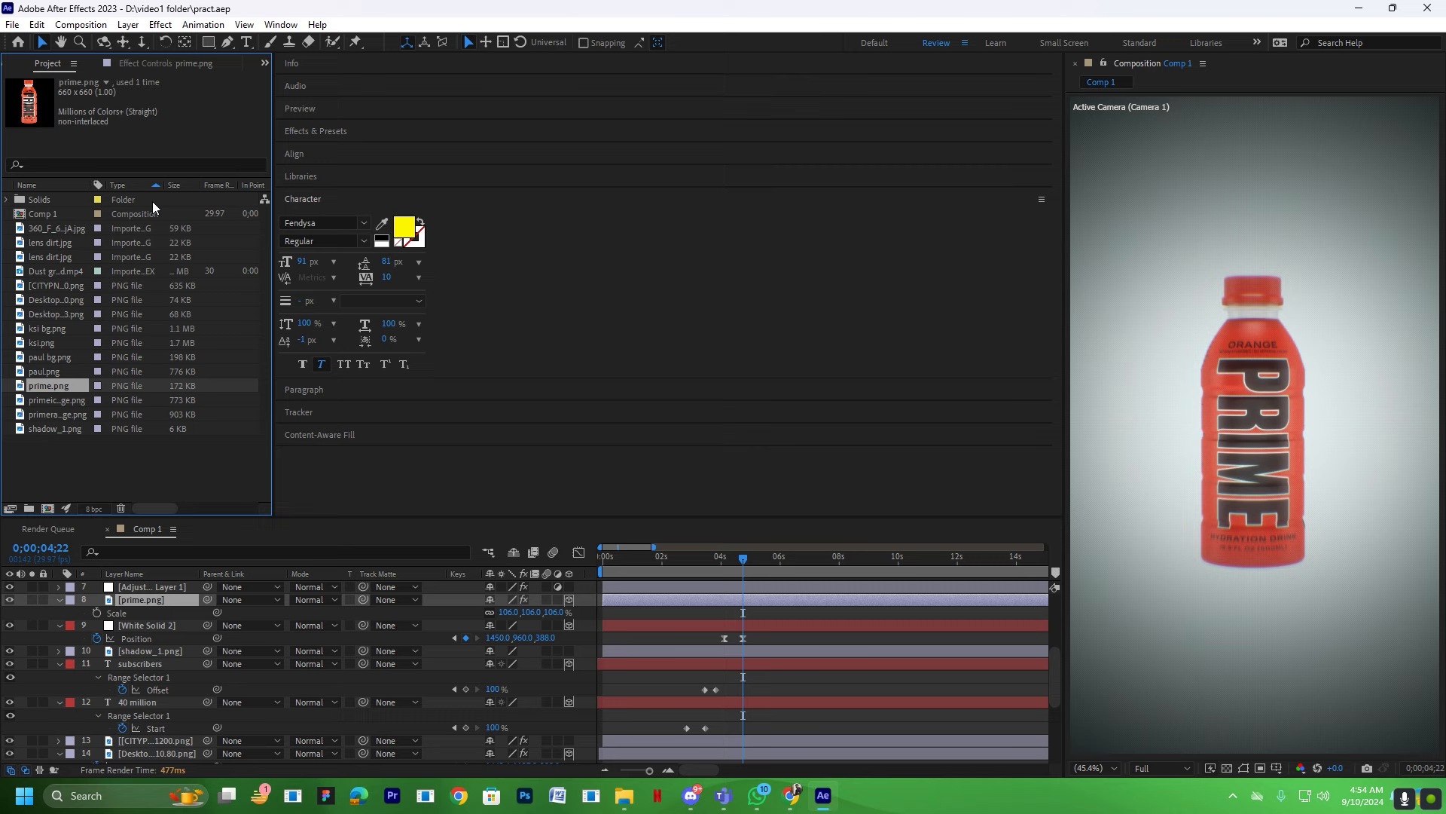
left_click(47, 402)
left_click_drag(52, 406, 170, 702)
scroll(527, 685, "down", 2)
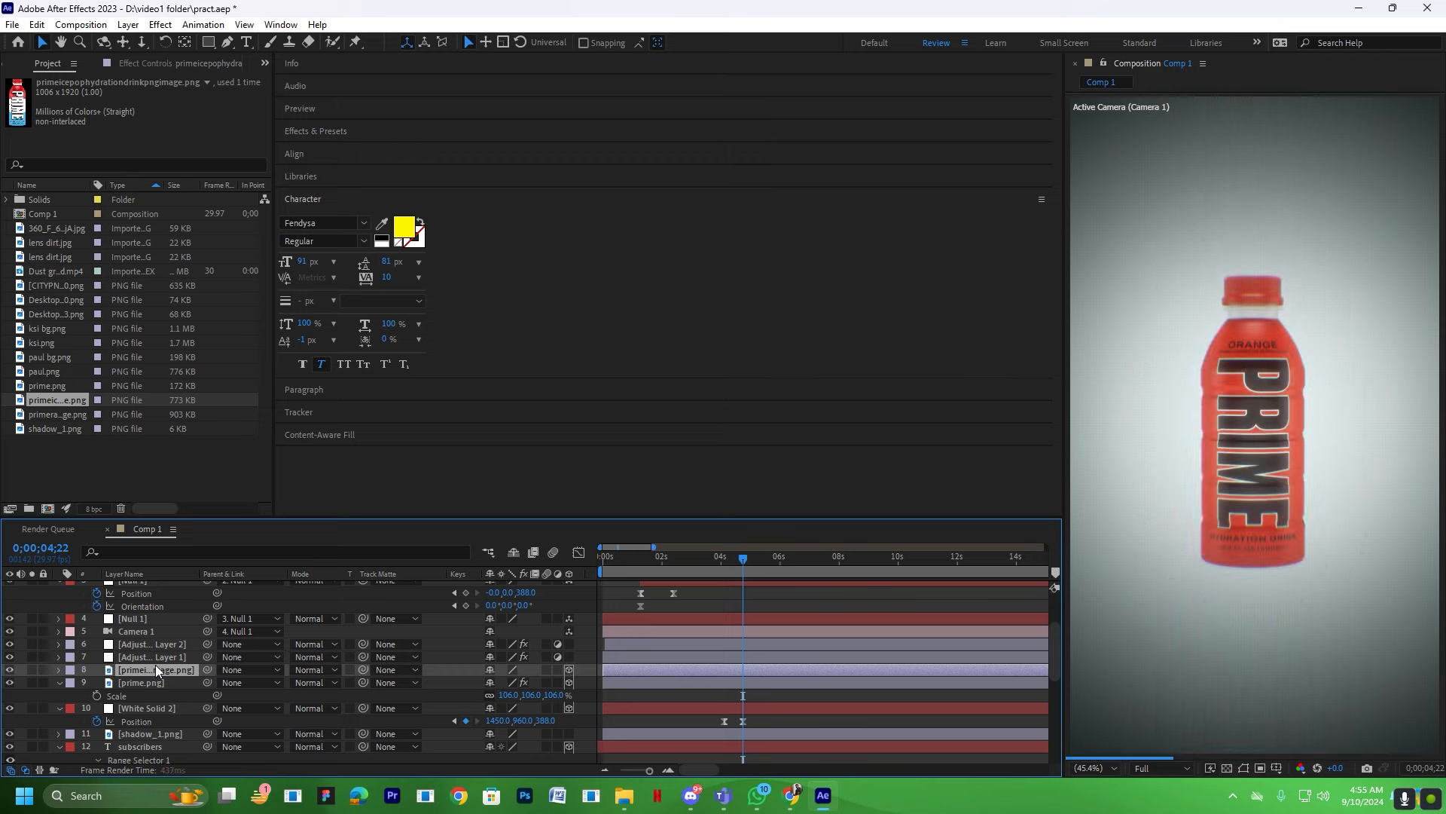
Copy prime.png's position and paste it onto the Ice Pop bottle layer.
left_click(140, 683)
key("p")
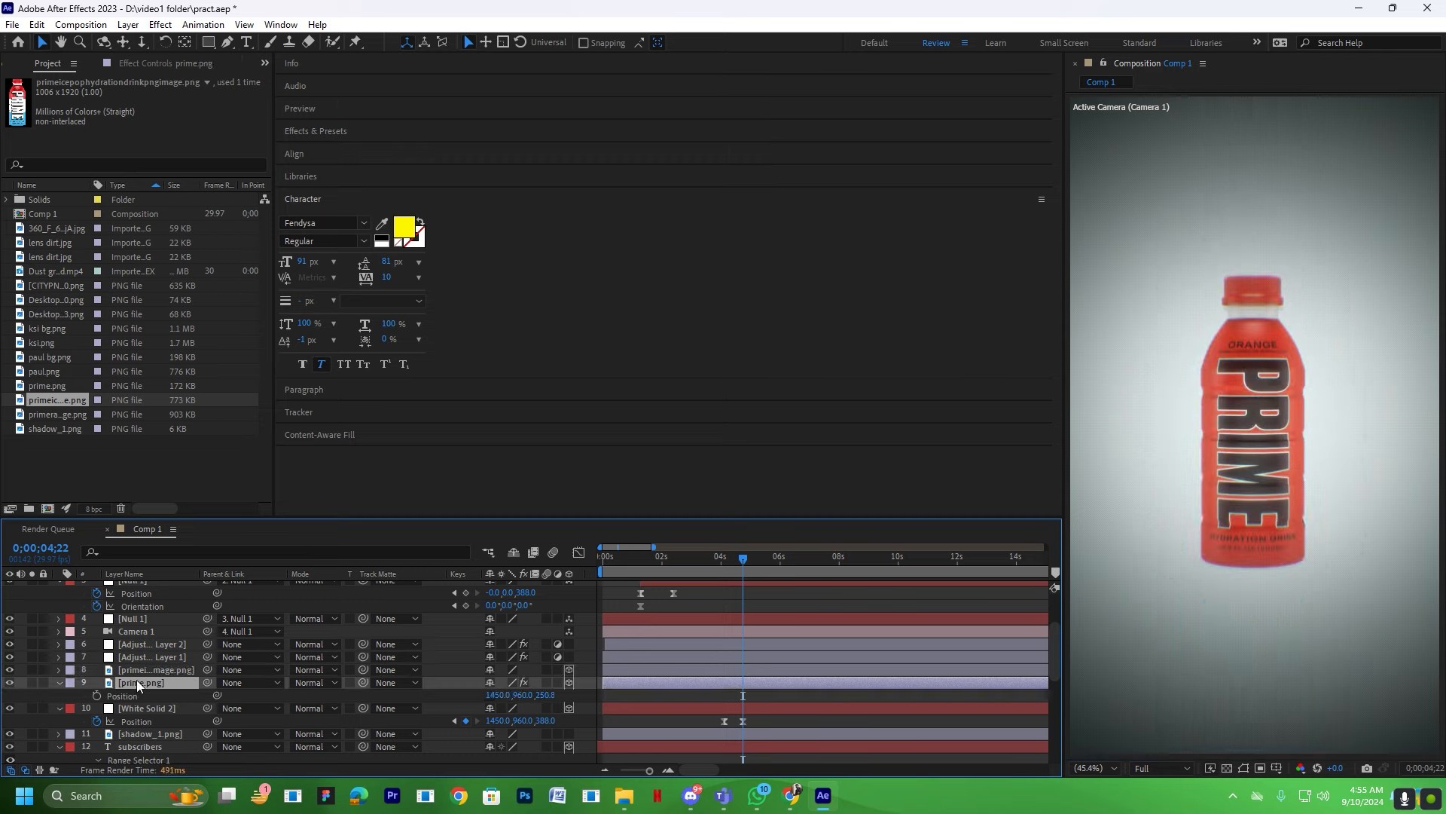
left_click(134, 696)
left_click(139, 673)
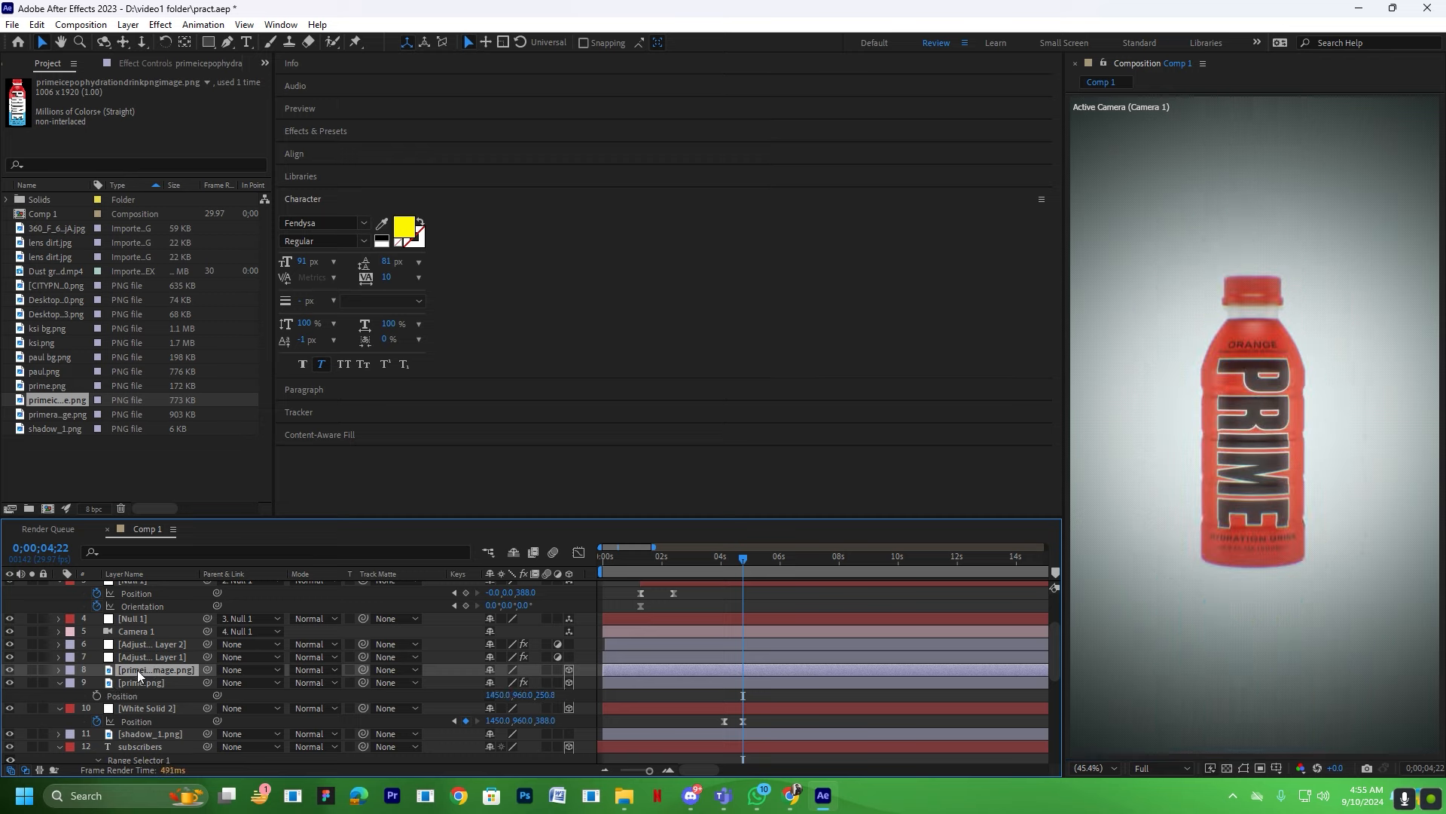
key("ctrl+v")
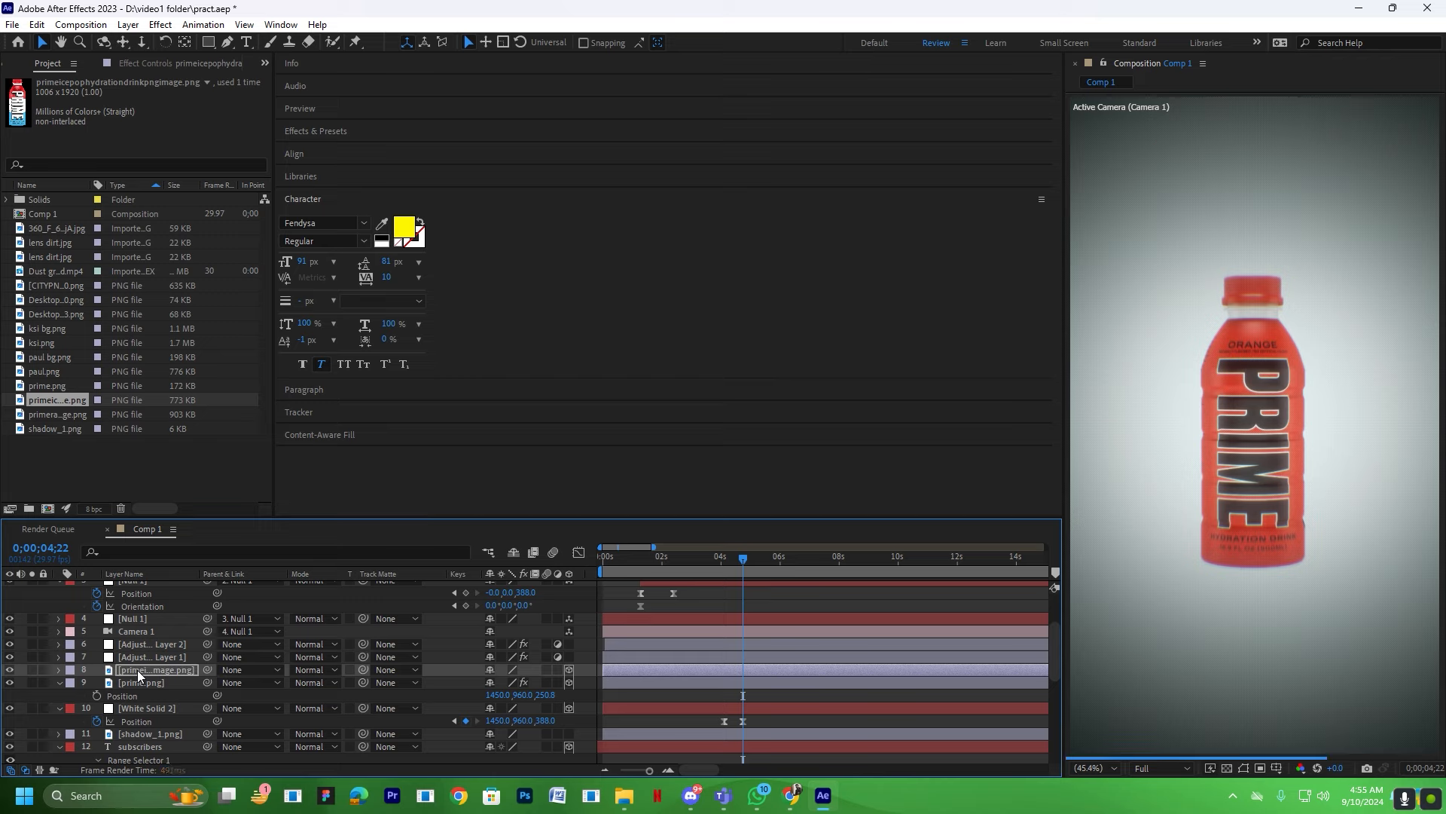
Scale the Ice Pop bottle to 30% and move its layer beneath prime.png.
key("s")
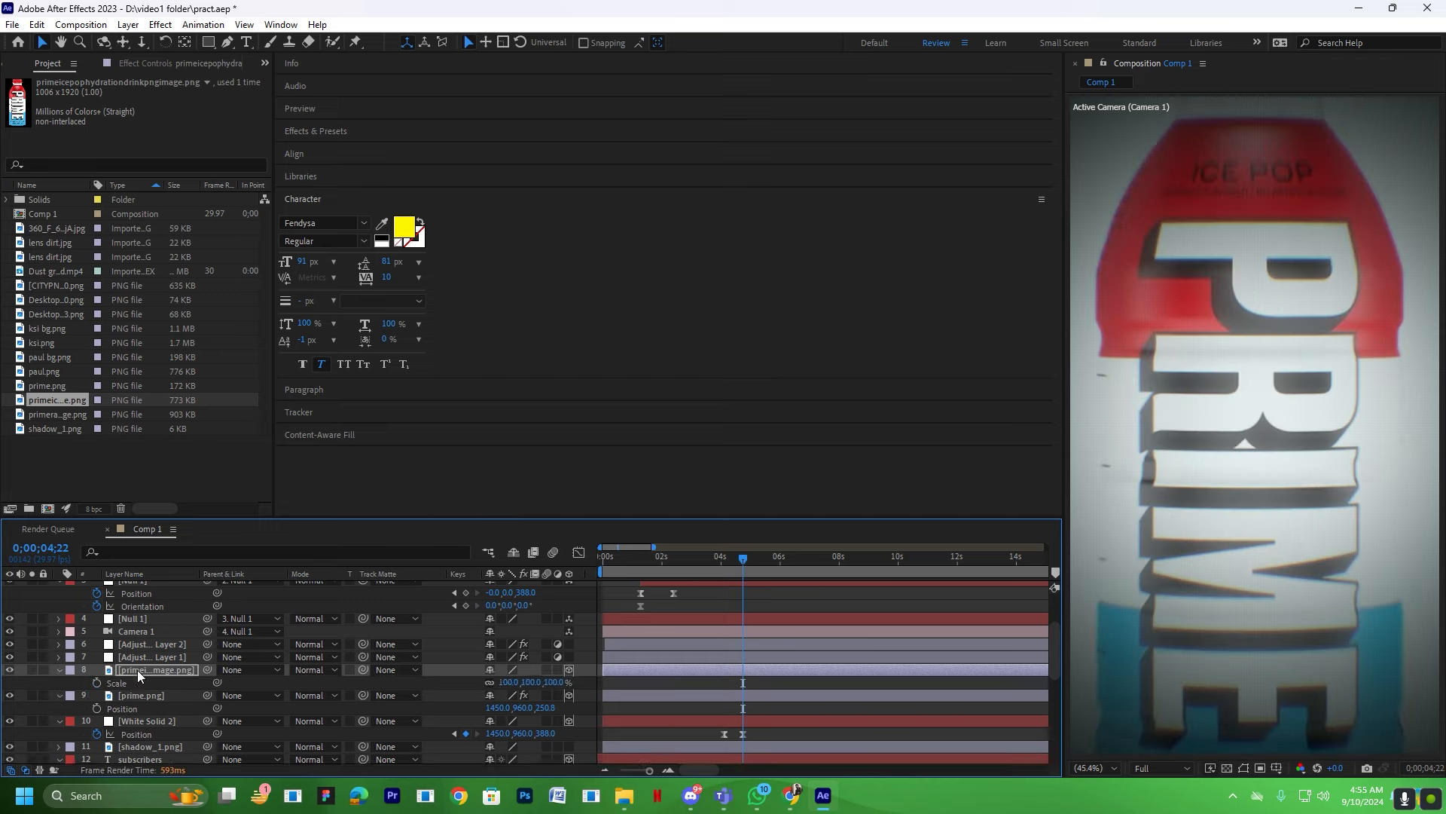
left_click_drag(509, 685, 466, 696)
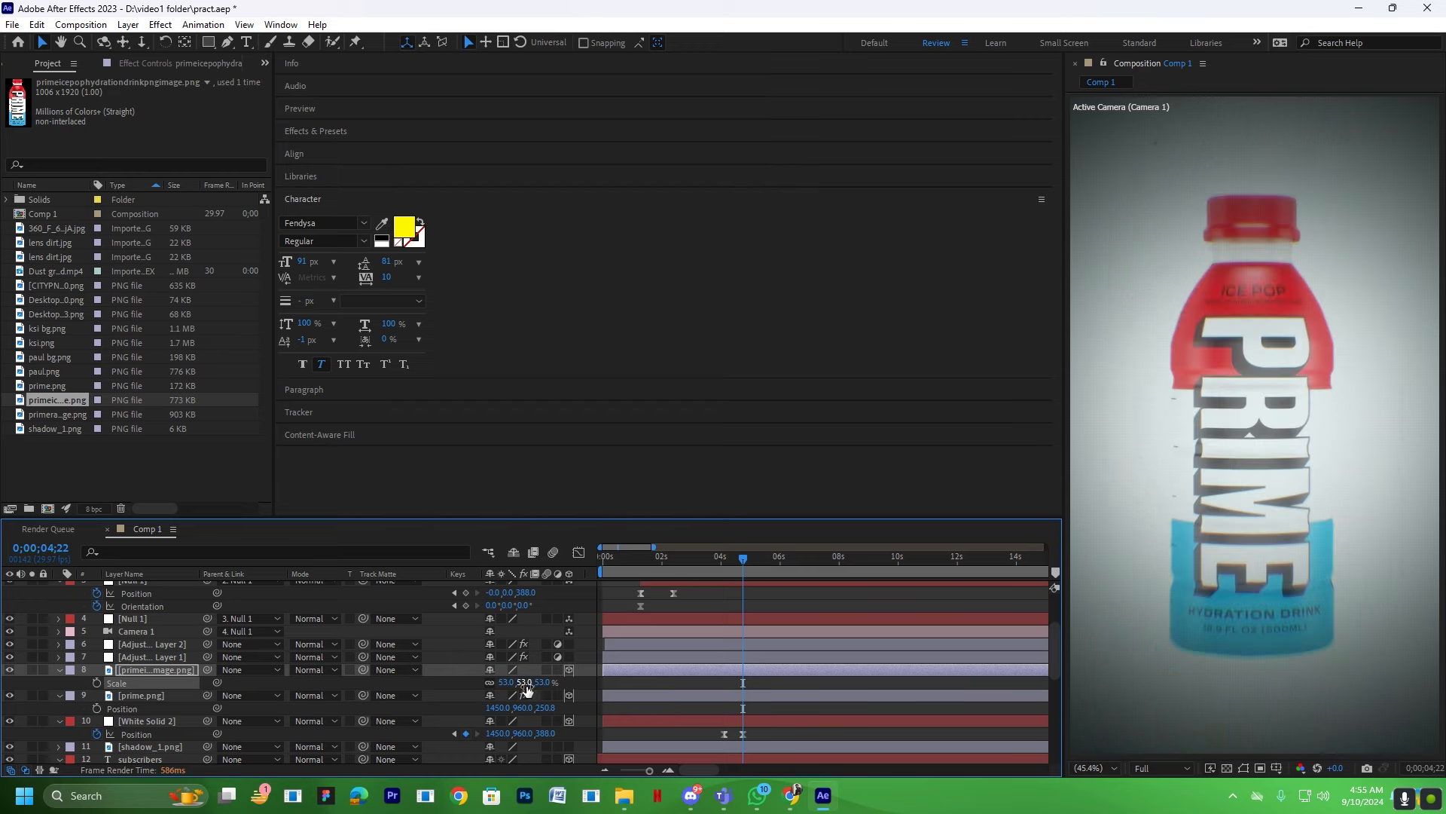
left_click(507, 682)
key("Return")
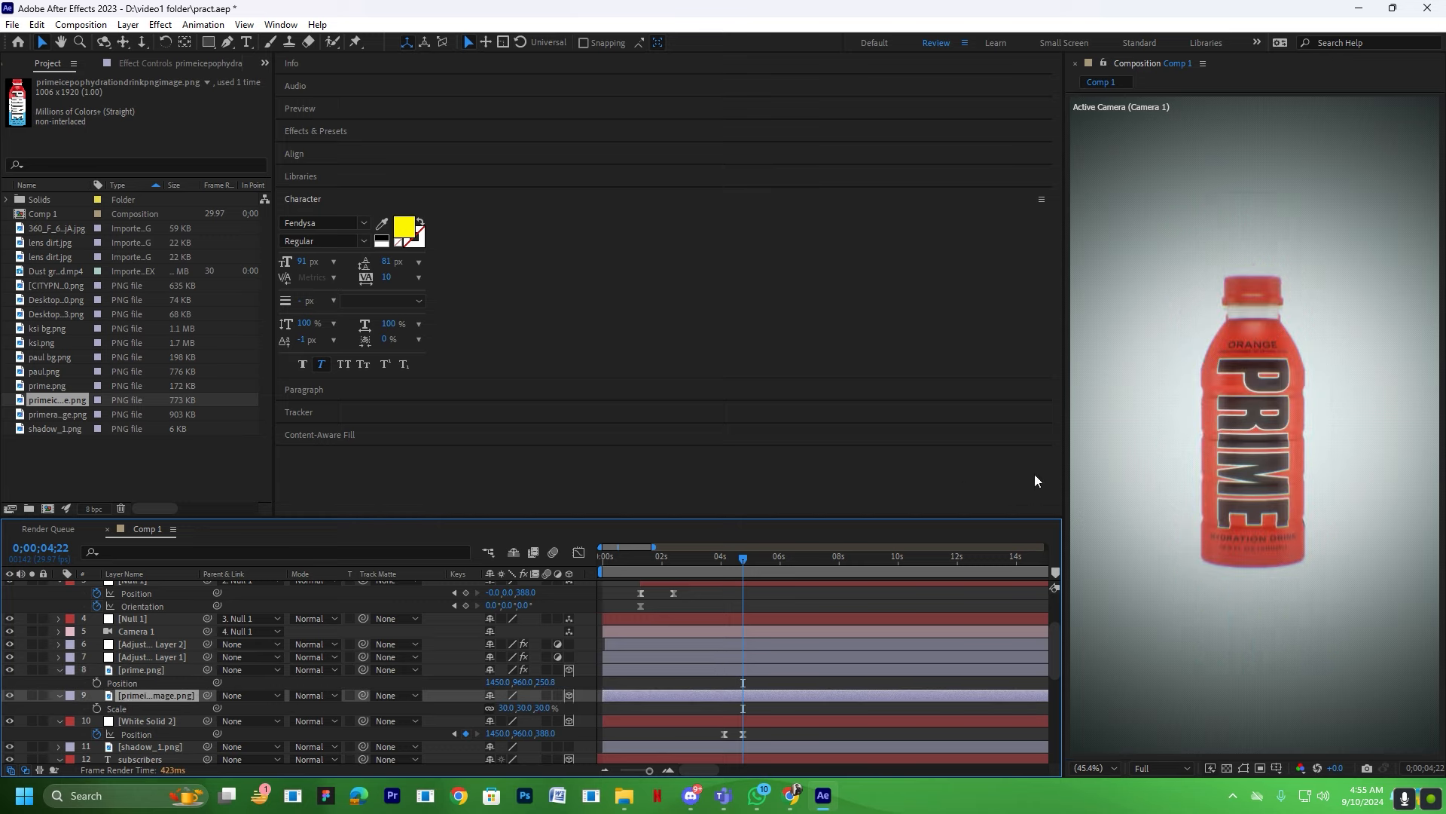
Set the Ice Pop bottle's X position to 1610 so it stands partly behind the orange bottle.
key("p")
left_click_drag(495, 711, 505, 708)
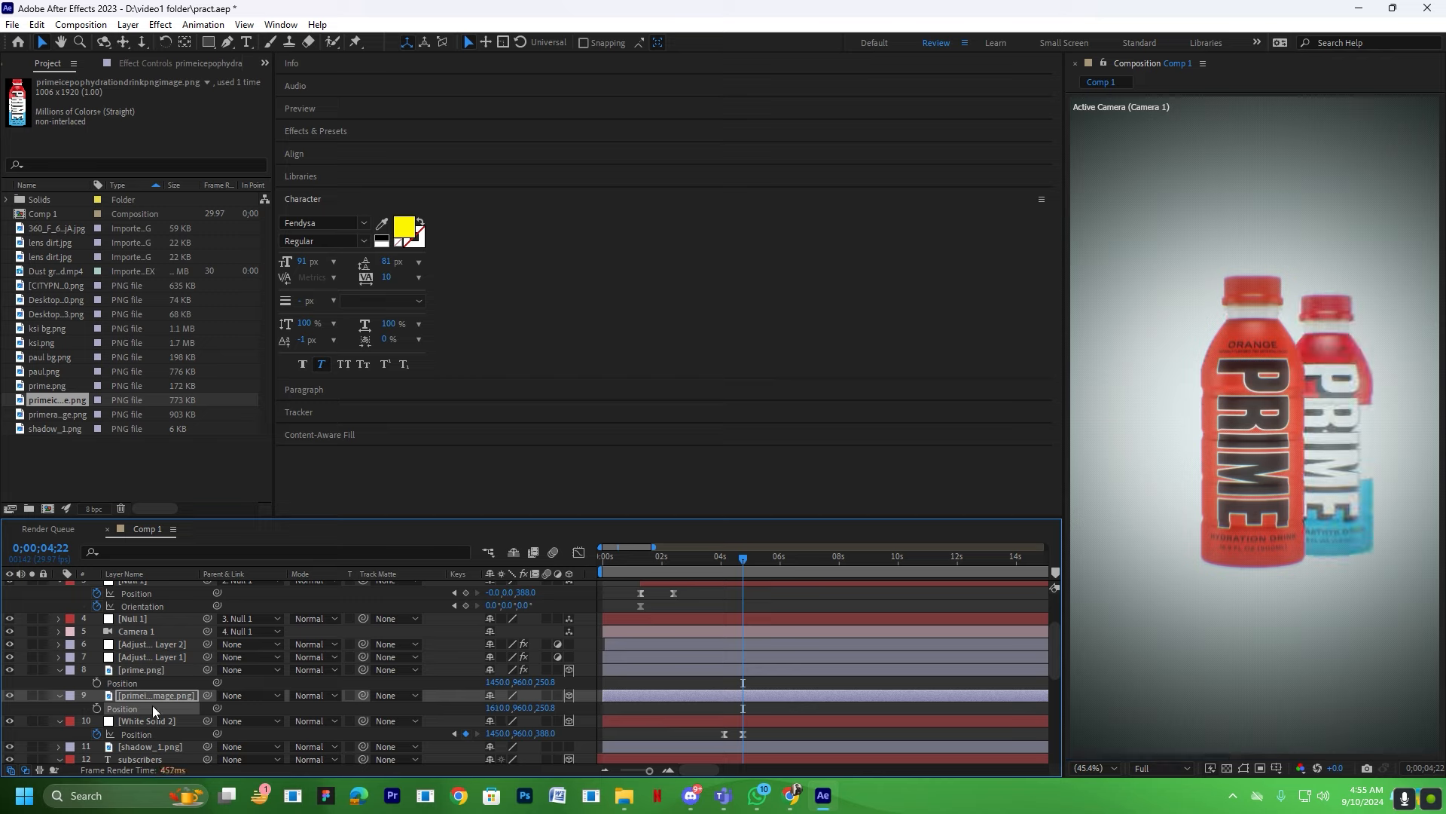
Set the scale of prime.png to 120% and of the Ice Pop bottle to 28%.
left_click(147, 671)
key("s")
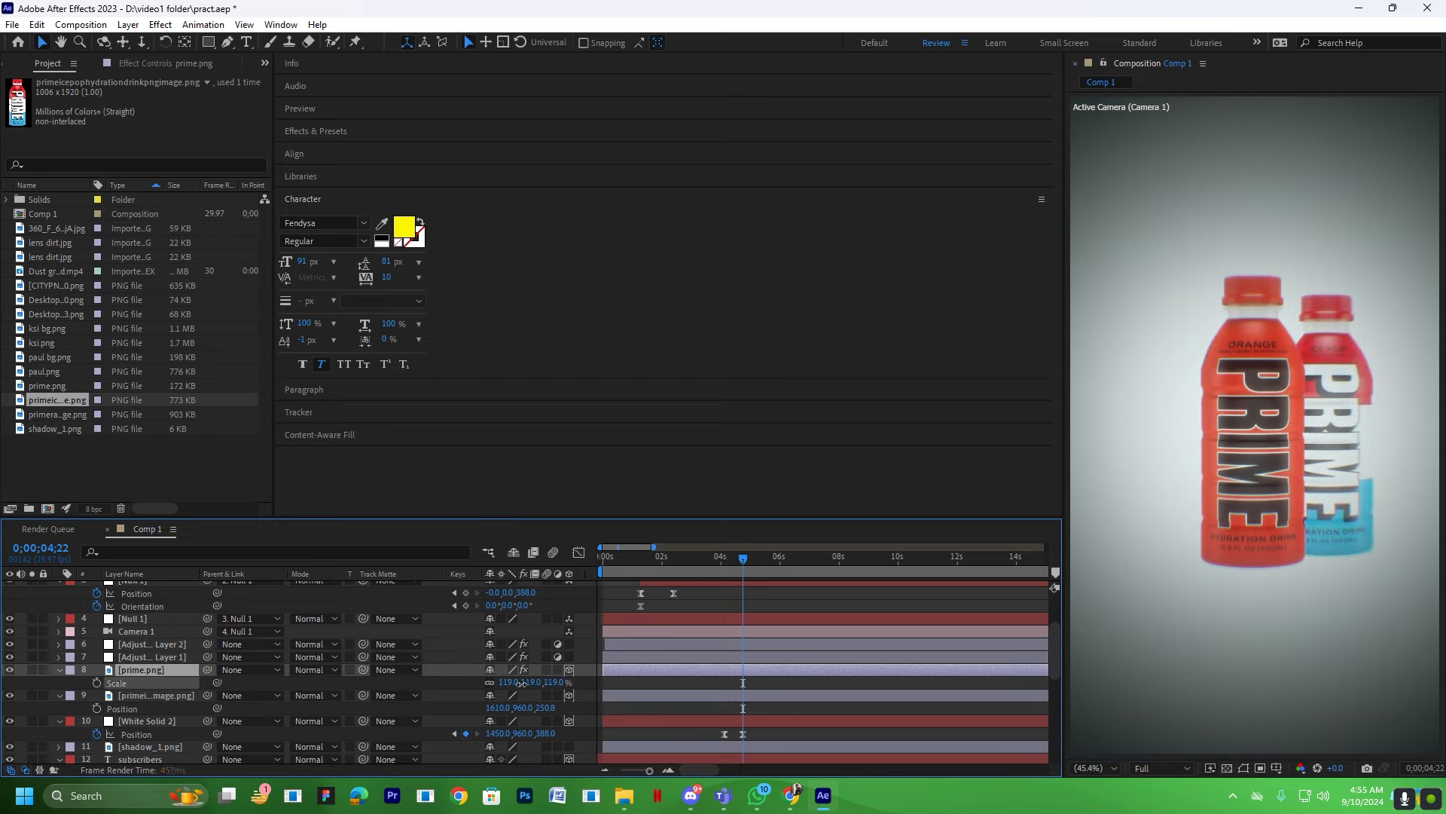
left_click_drag(520, 683, 528, 687)
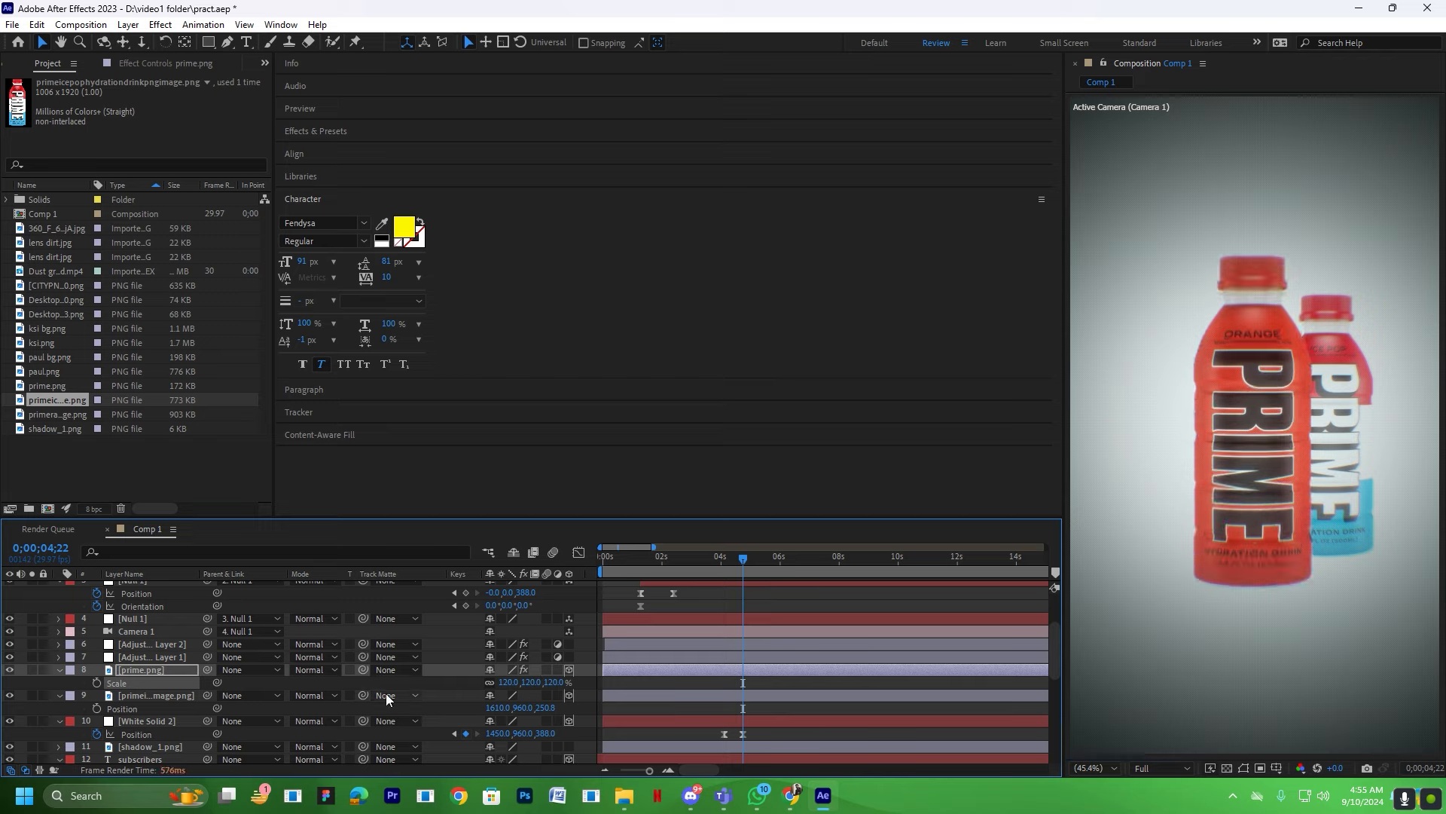
left_click(159, 698)
key("s")
left_click(507, 708)
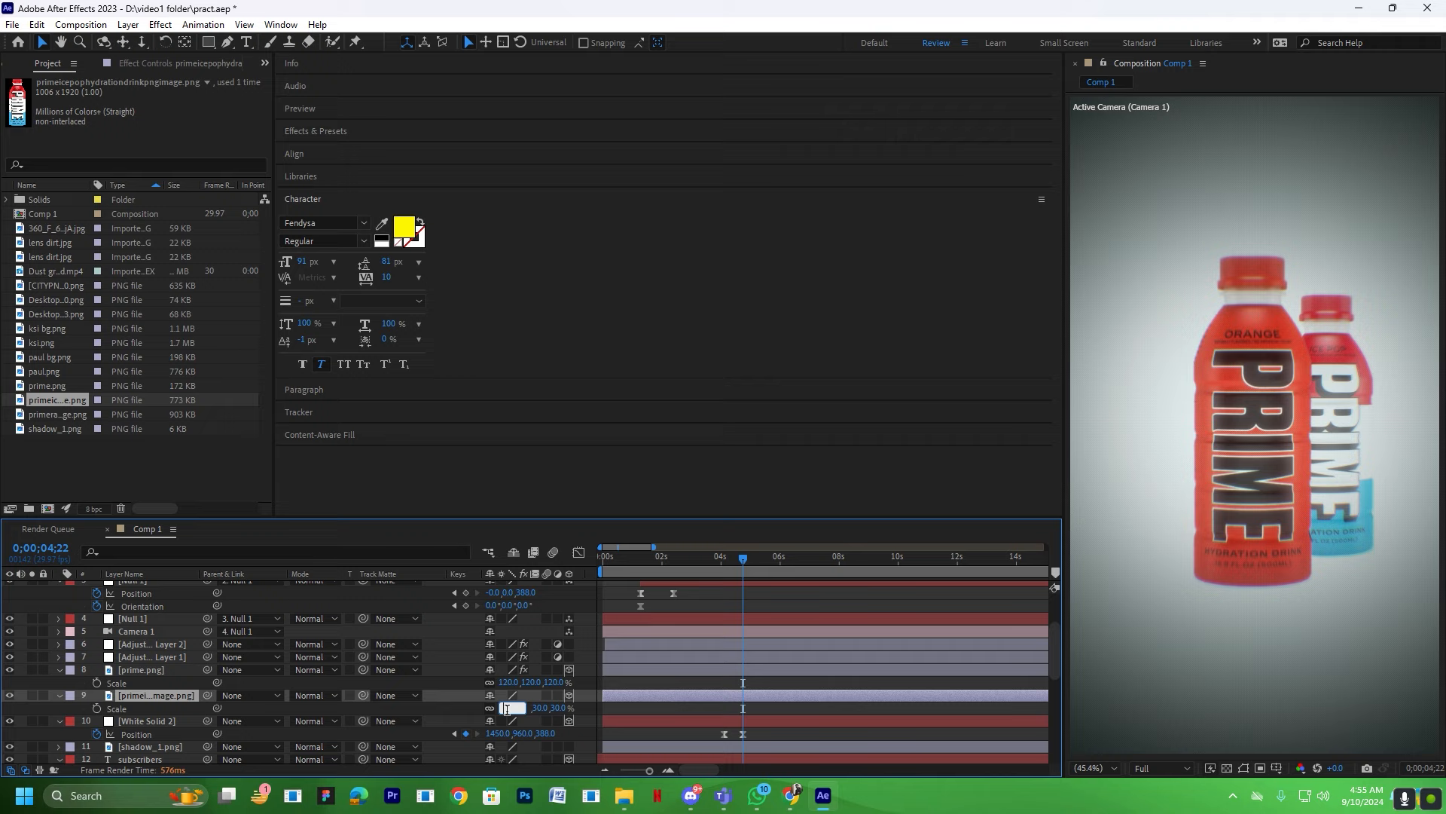
key("Return")
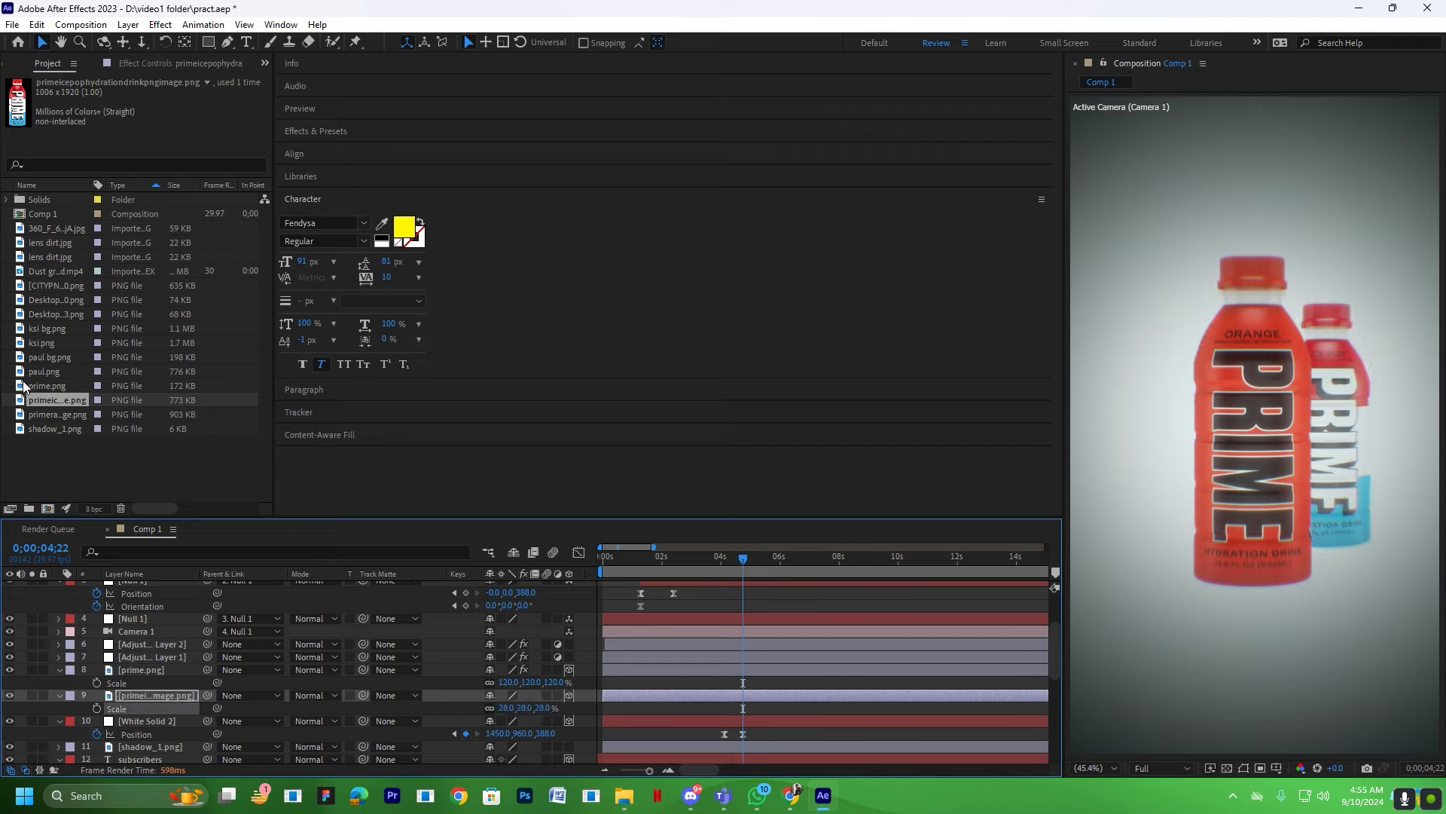
Add primeraspberryhydrationdrinkpngimage.png between prime.png and the Ice Pop bottle layer and make it 3D.
left_click(43, 415)
left_click_drag(50, 414, 156, 689)
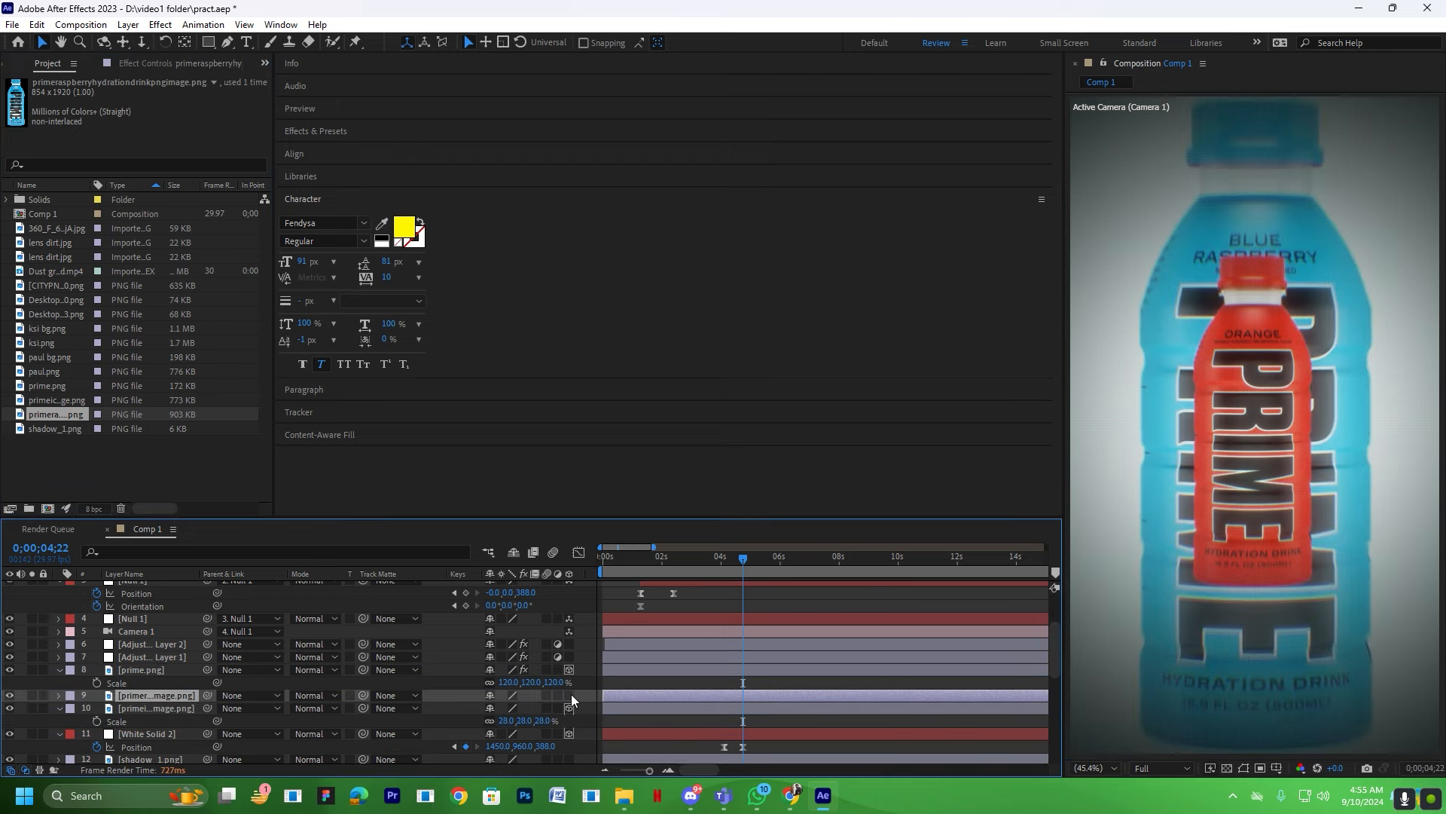
left_click(570, 695)
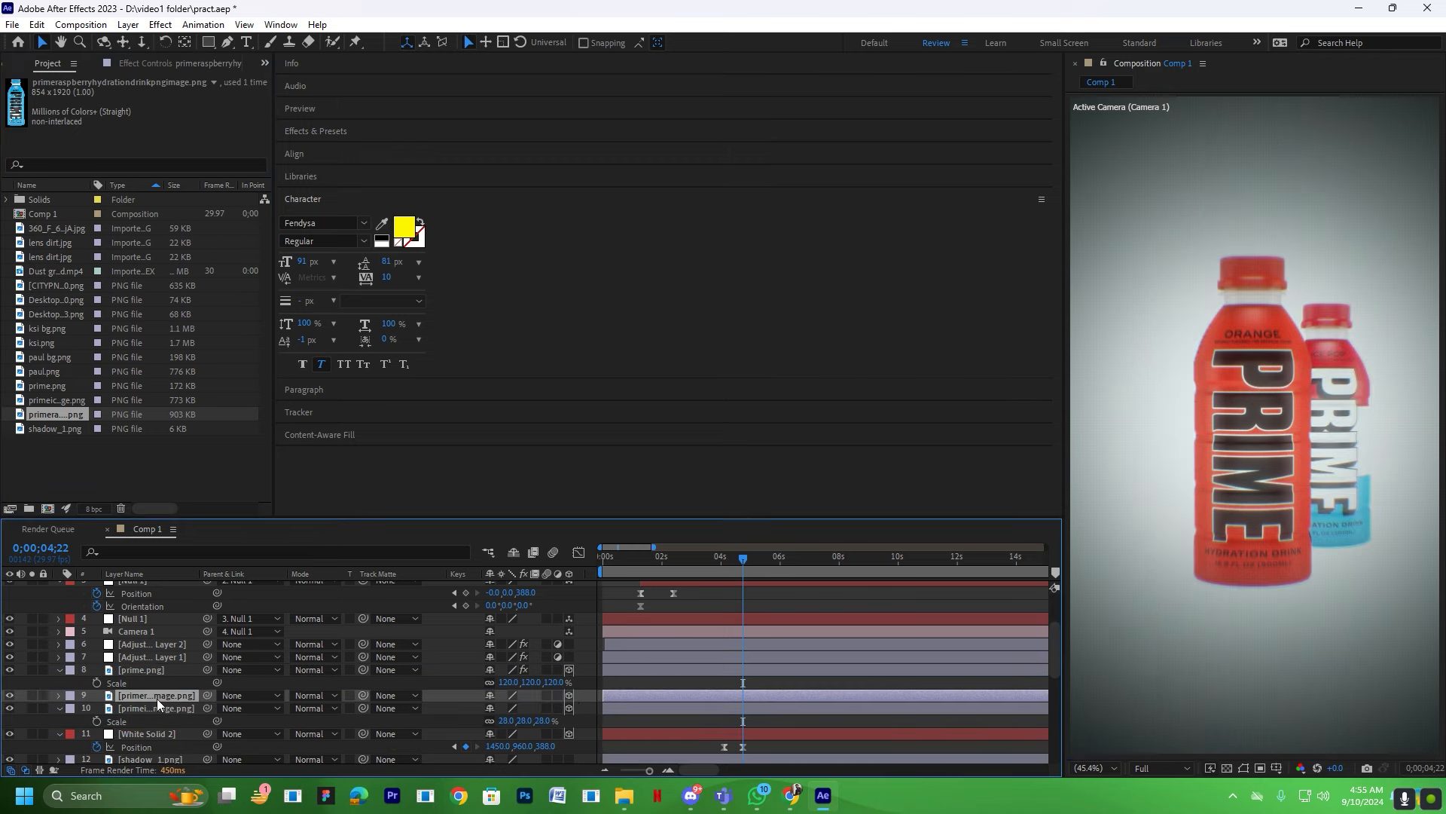
Copy the Ice Pop bottle's 28% scale to the raspberry bottle and set the raspberry bottle's X position to 1272.
key("s")
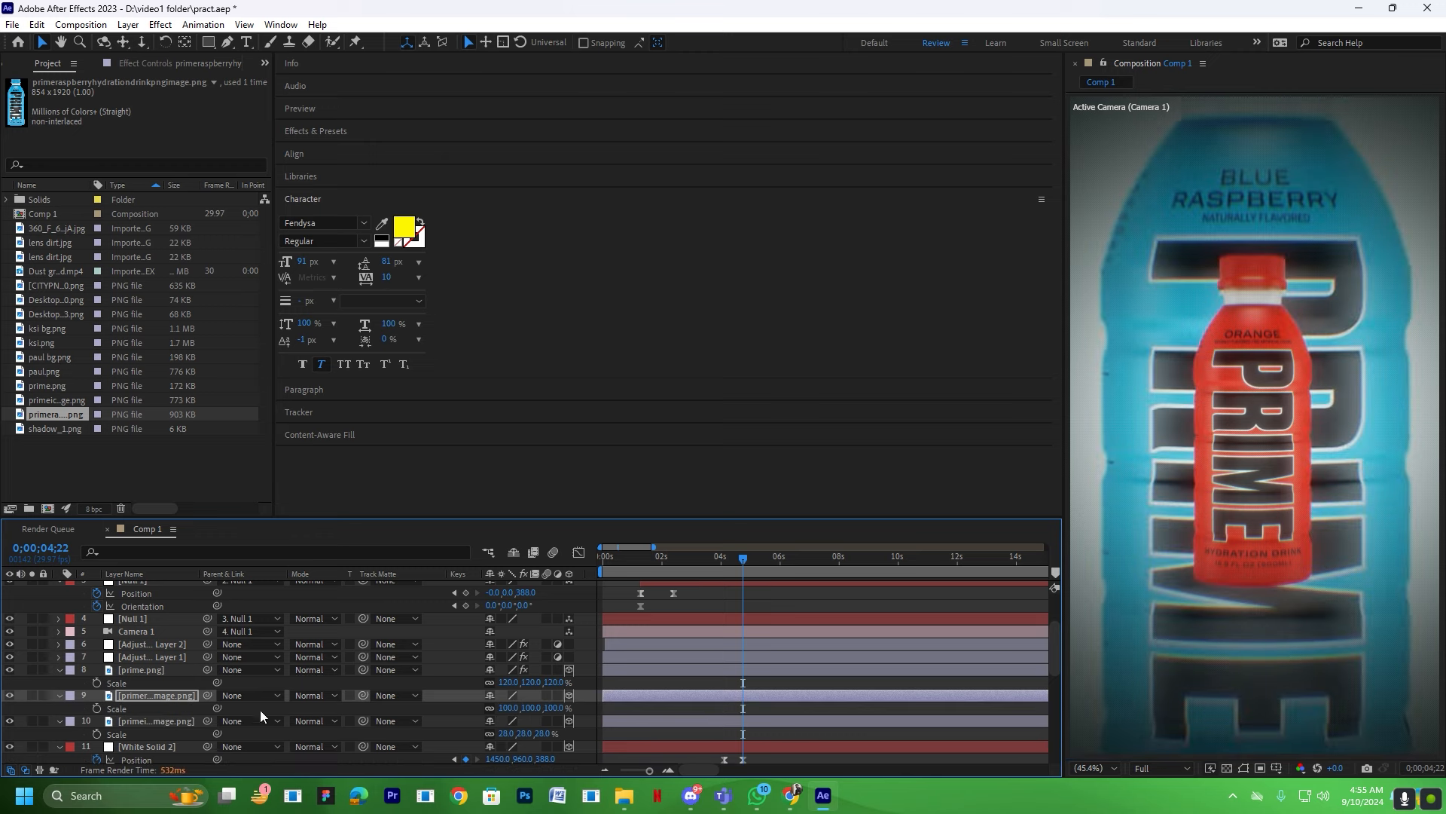
left_click(123, 745)
left_click(136, 721)
left_click(127, 734)
key("ctrl+c")
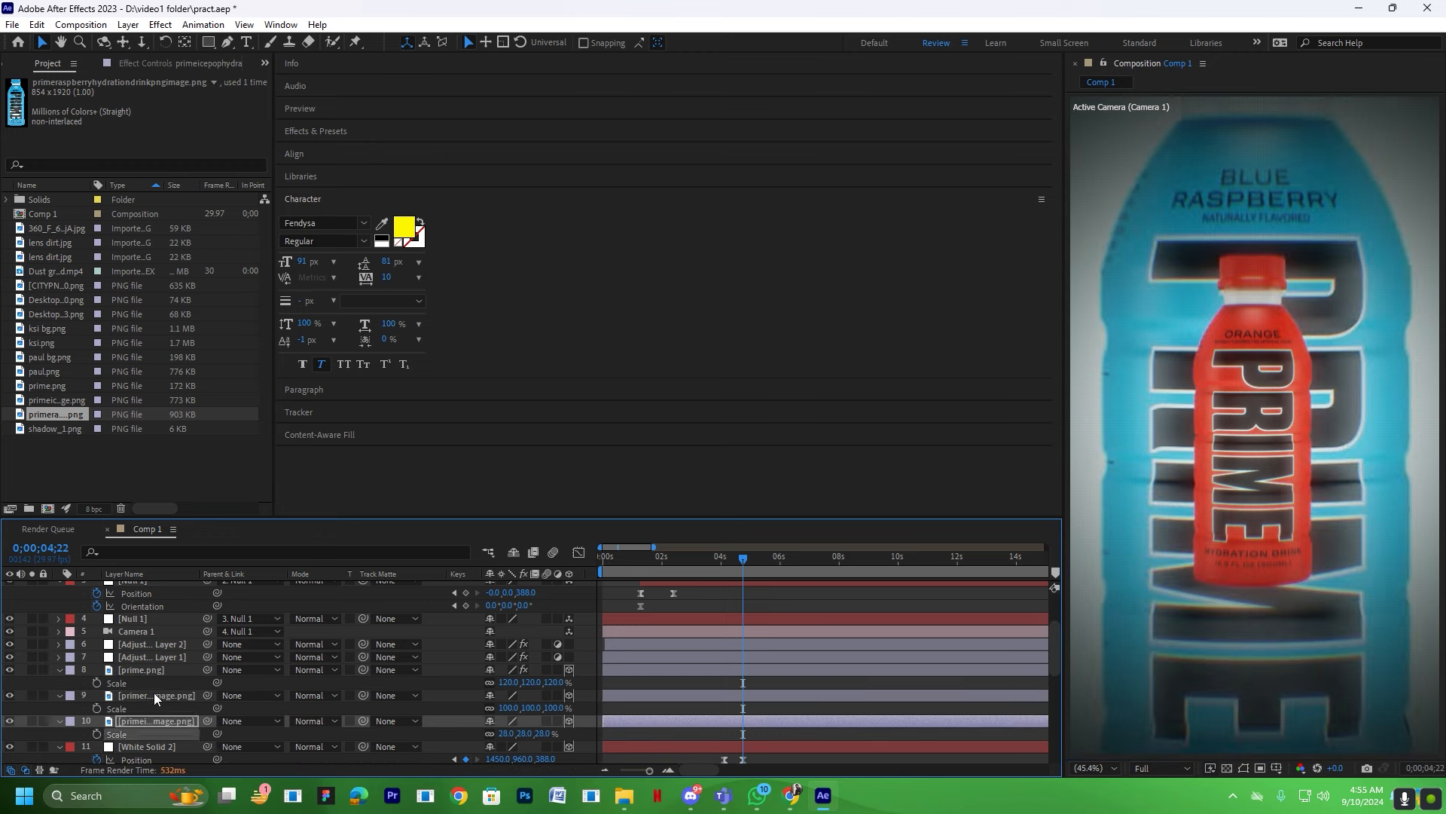
left_click(150, 696)
key("ctrl+v")
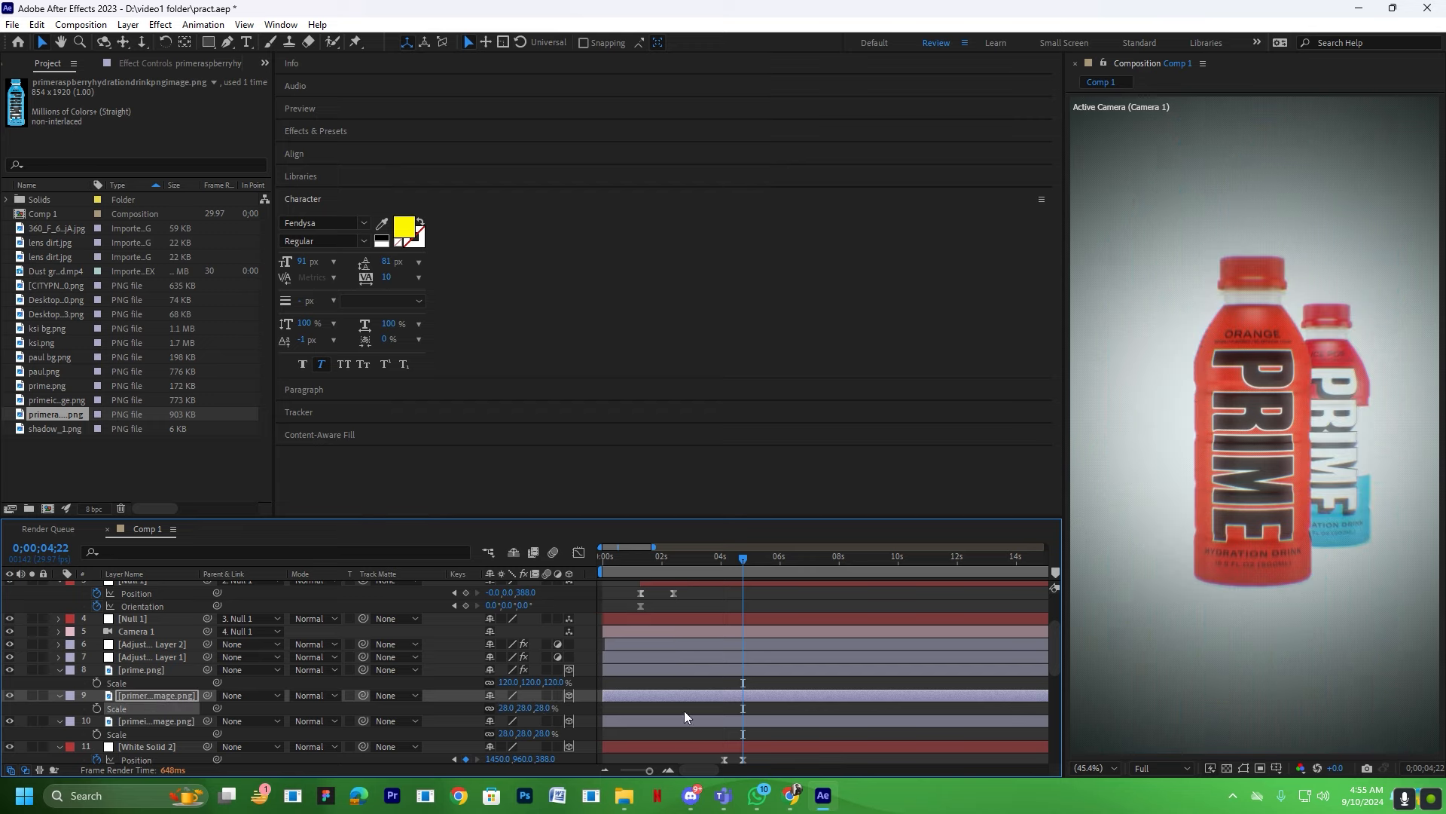
key("p")
left_click_drag(504, 713, 486, 714)
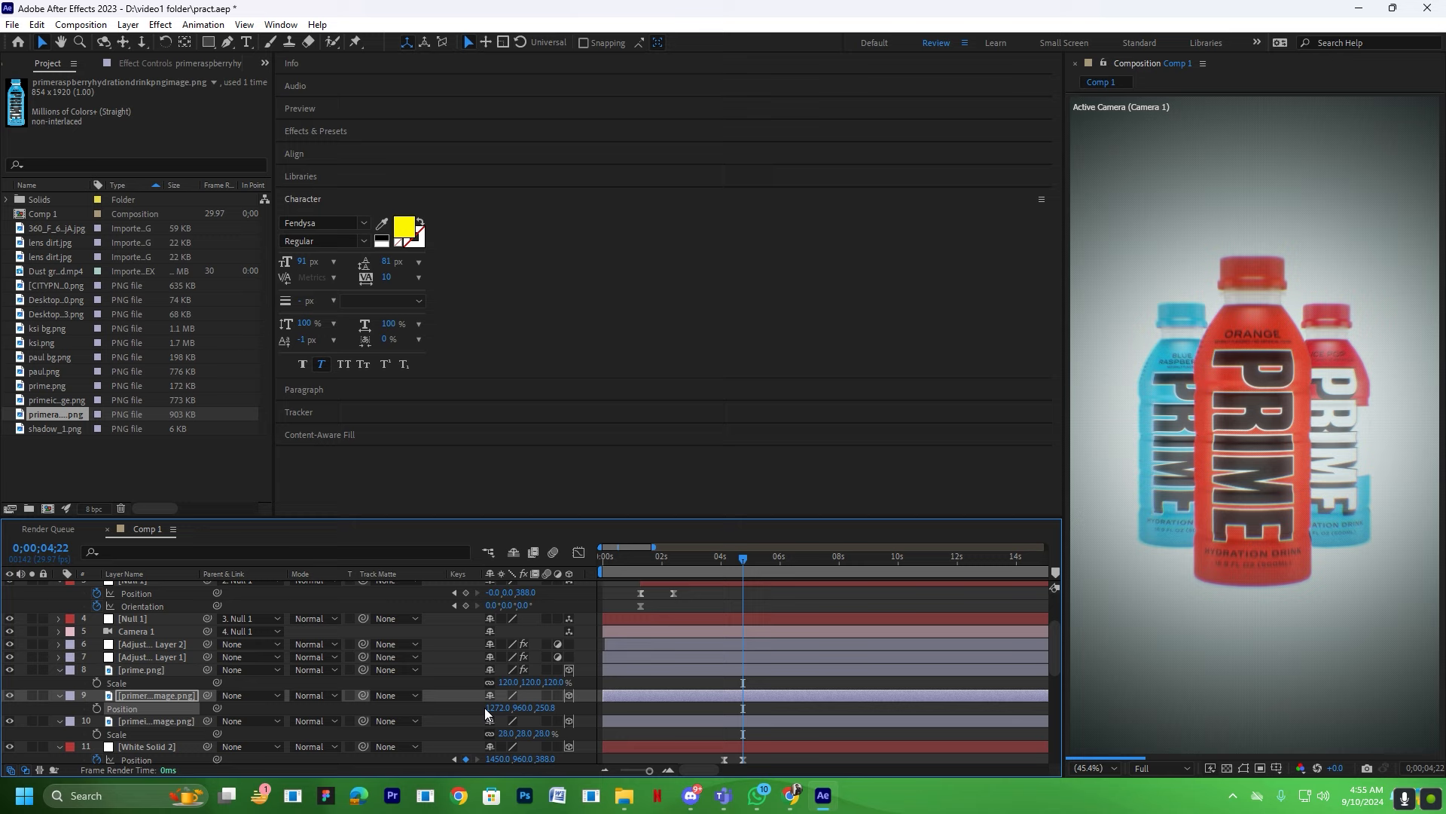
Lower all three Prime bottles together by setting their Y position to 997.
left_click(140, 722, "ctrl")
left_click(144, 671, "ctrl")
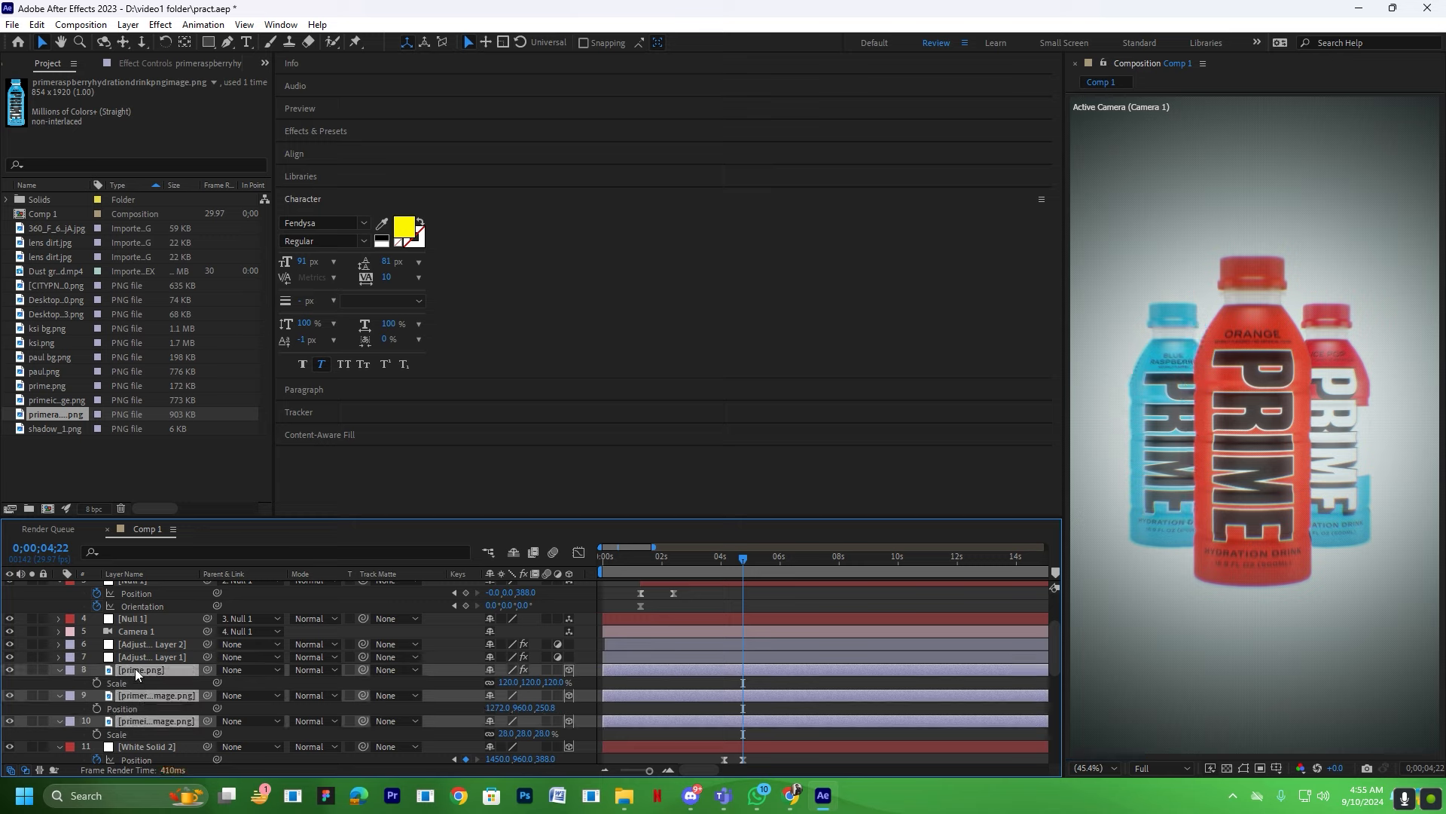
key("p")
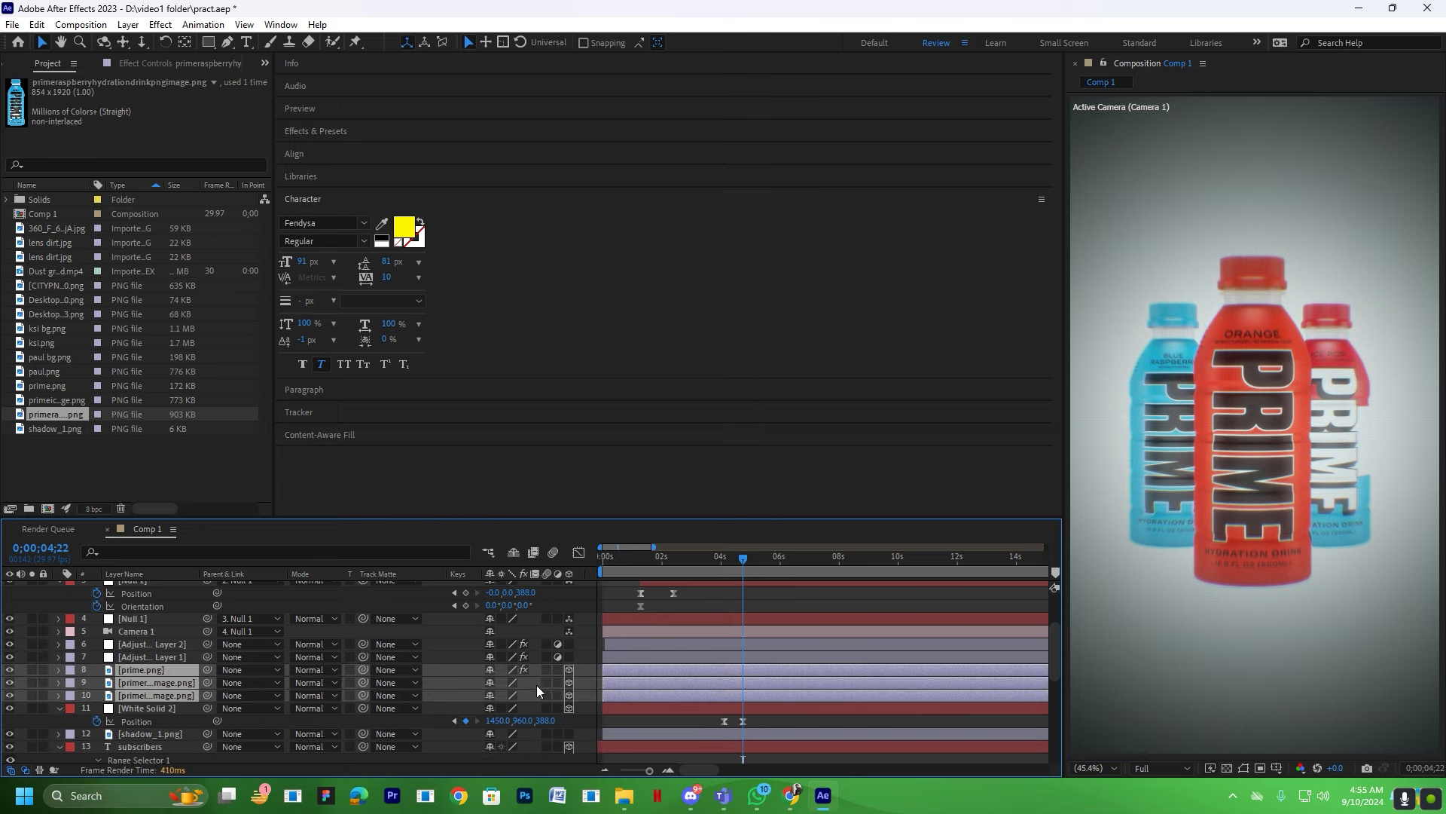
key("p")
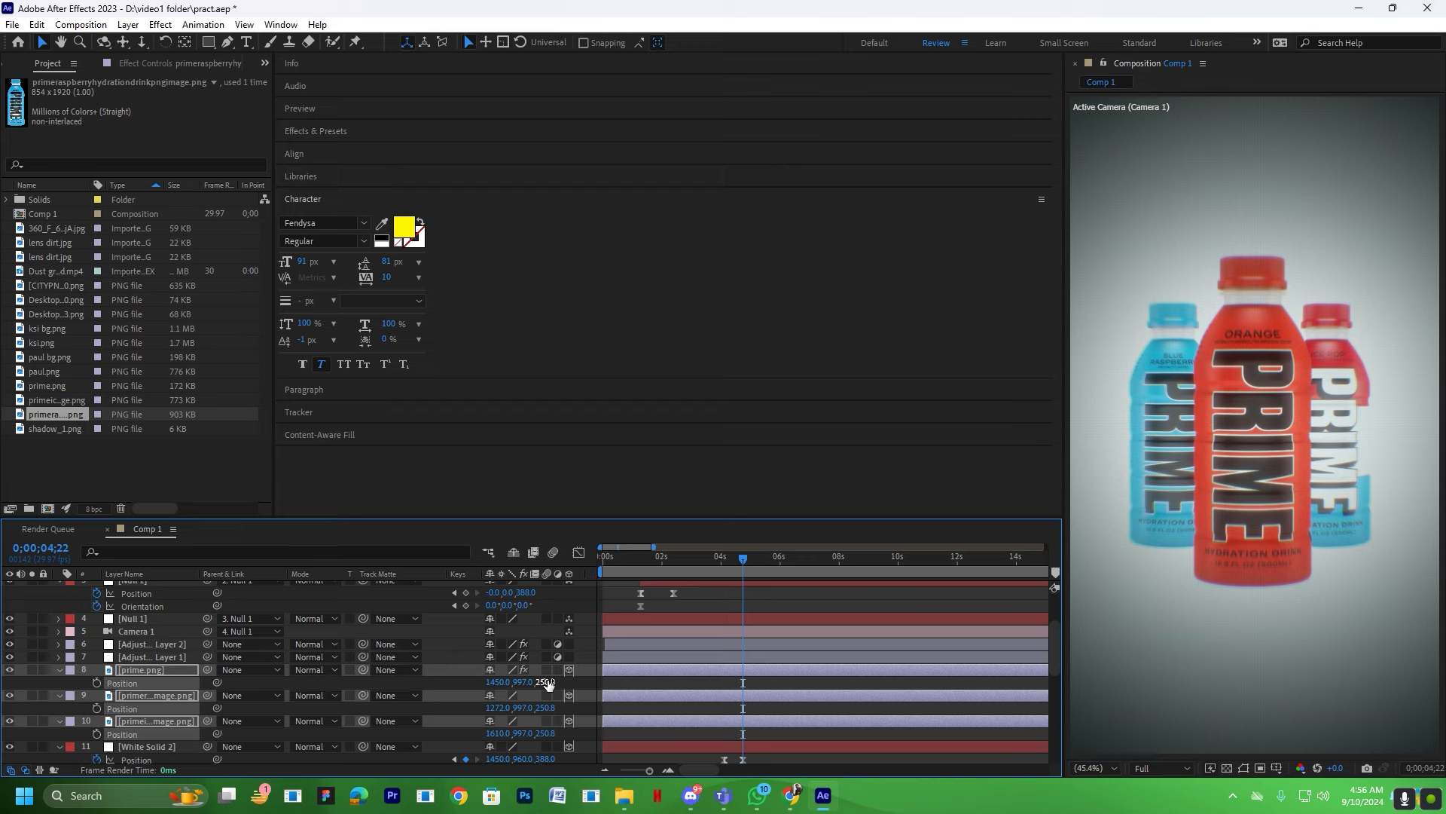
left_click(744, 608)
Add Position keyframes to all three bottles at 0;00;04;22 and shift those keyframes about 5 frames later.
scroll(687, 616, "down", 2)
scroll(650, 630, "up", 2)
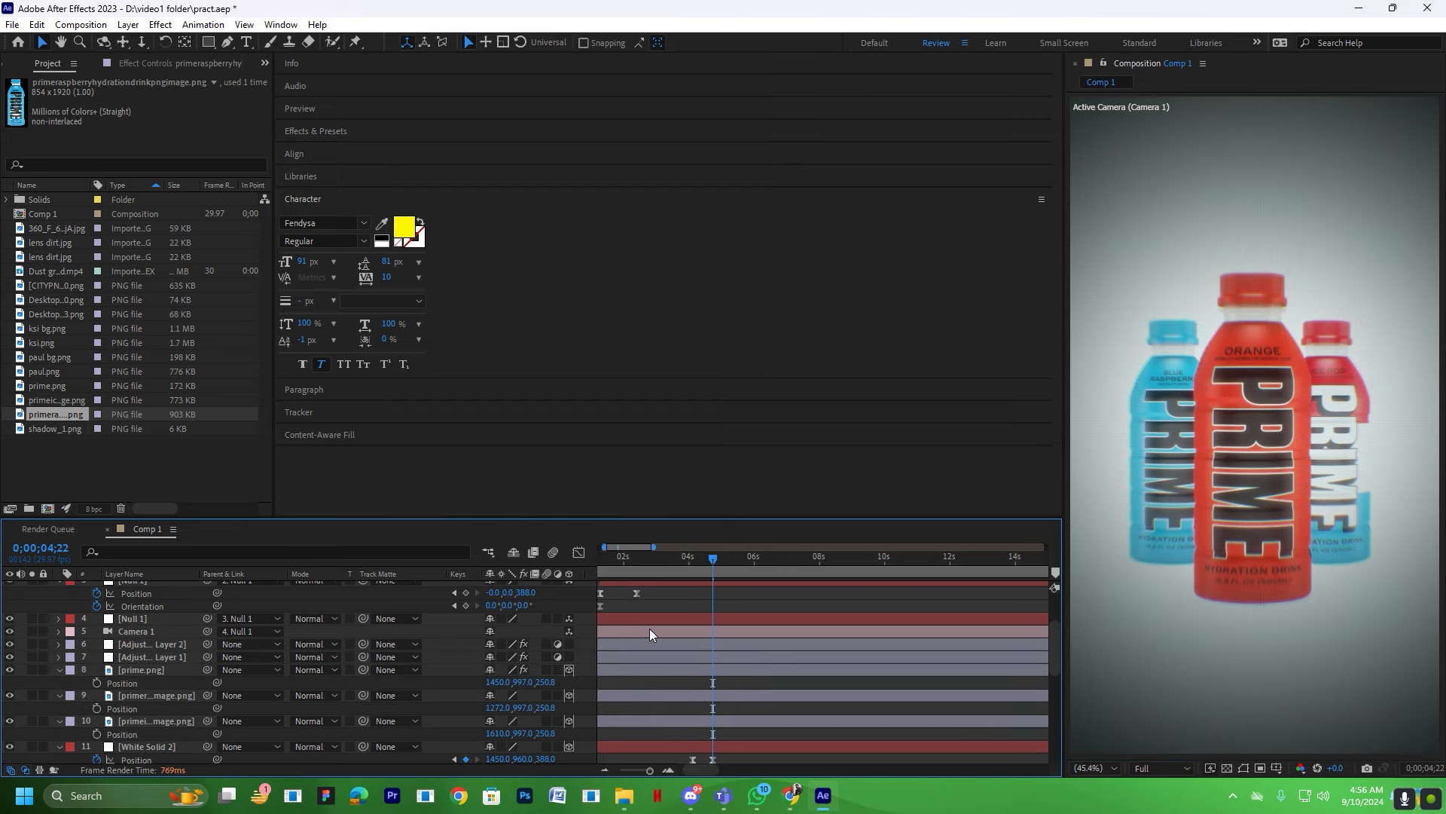
scroll(652, 637, "up", 2)
left_click(145, 670)
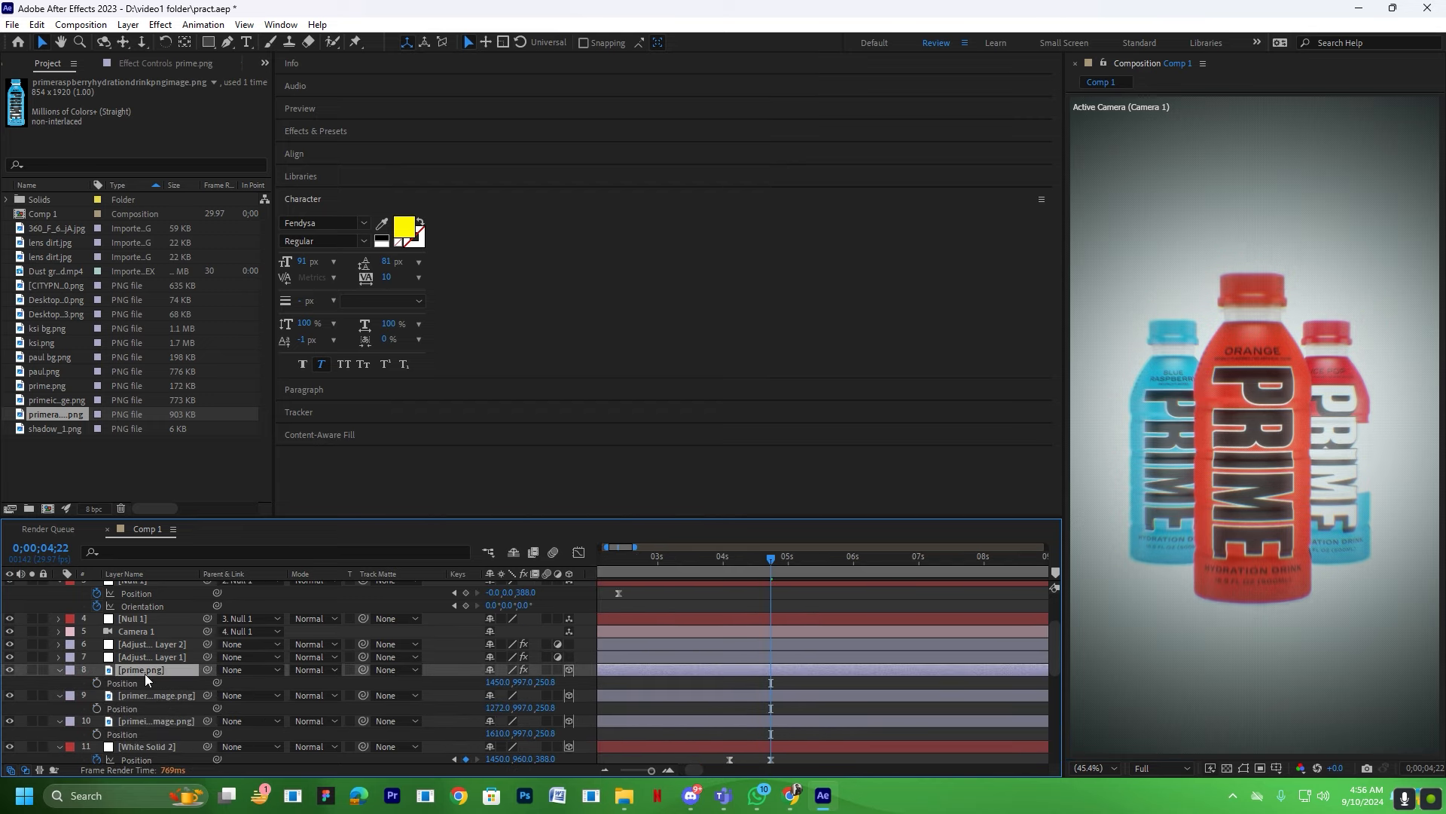
left_click(147, 695, "ctrl")
left_click(143, 719, "ctrl")
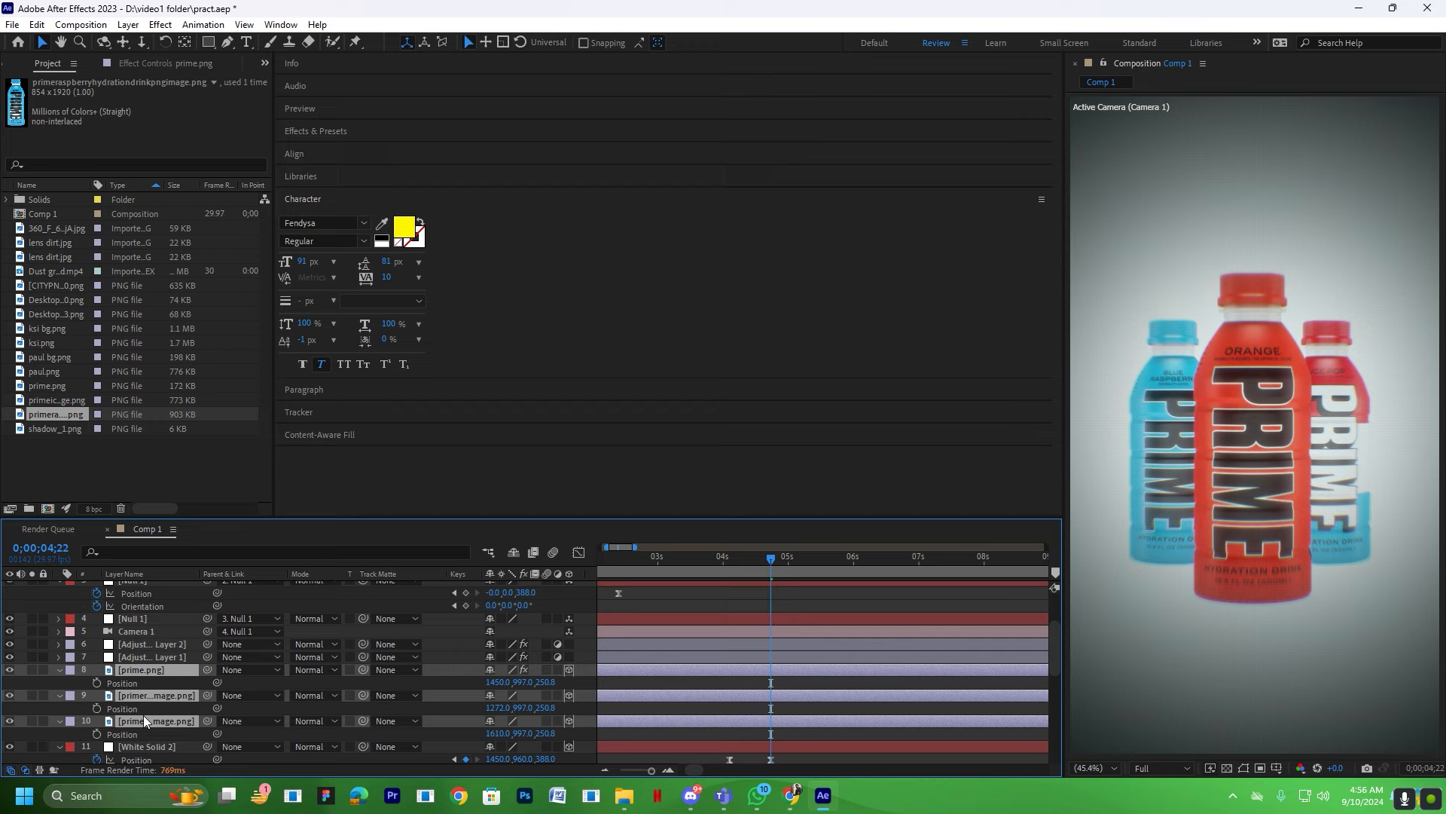
left_click(96, 681)
scroll(693, 700, "down", 2)
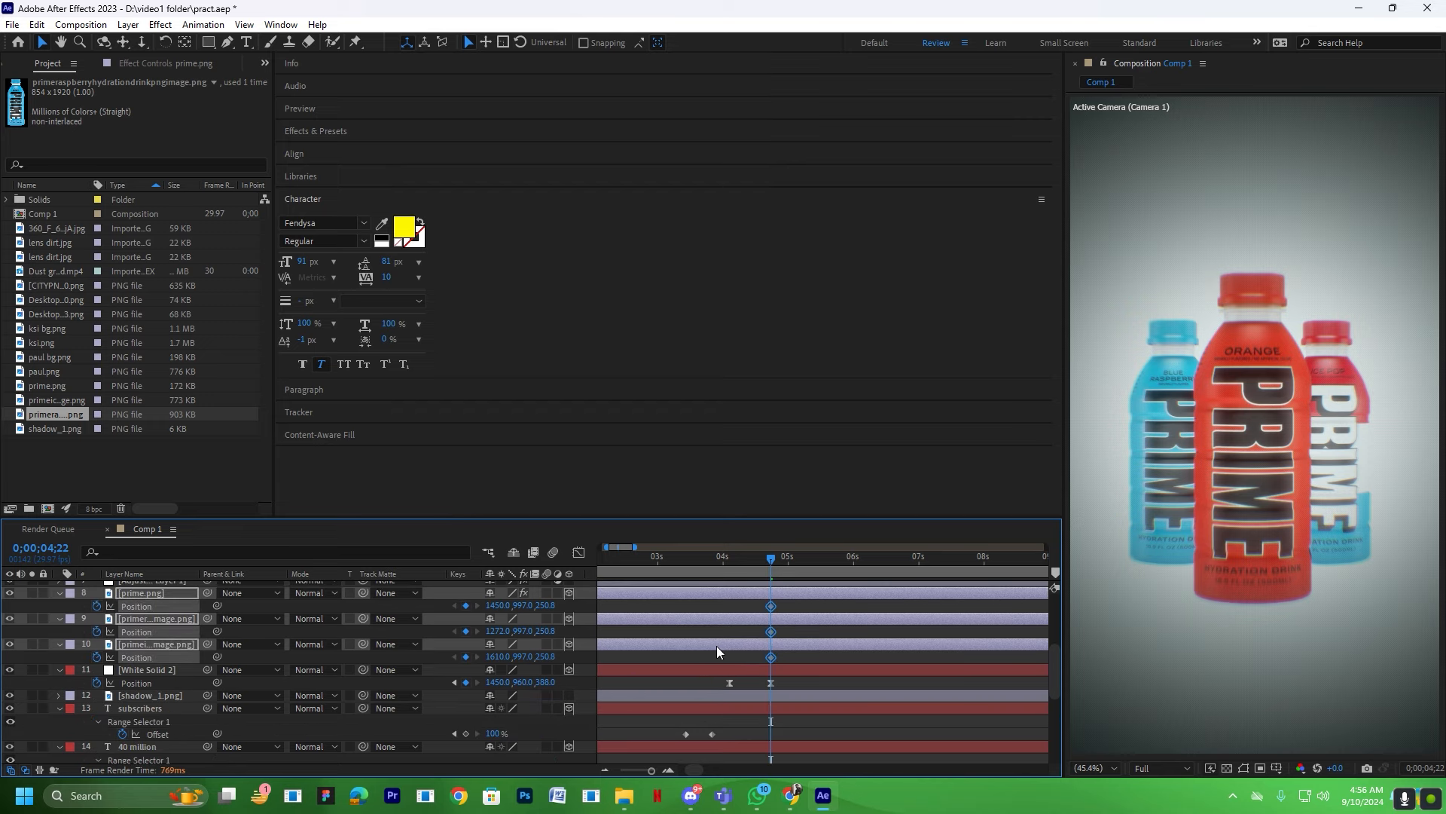
scroll(811, 615, "up", 3)
left_click_drag(841, 606, 883, 607)
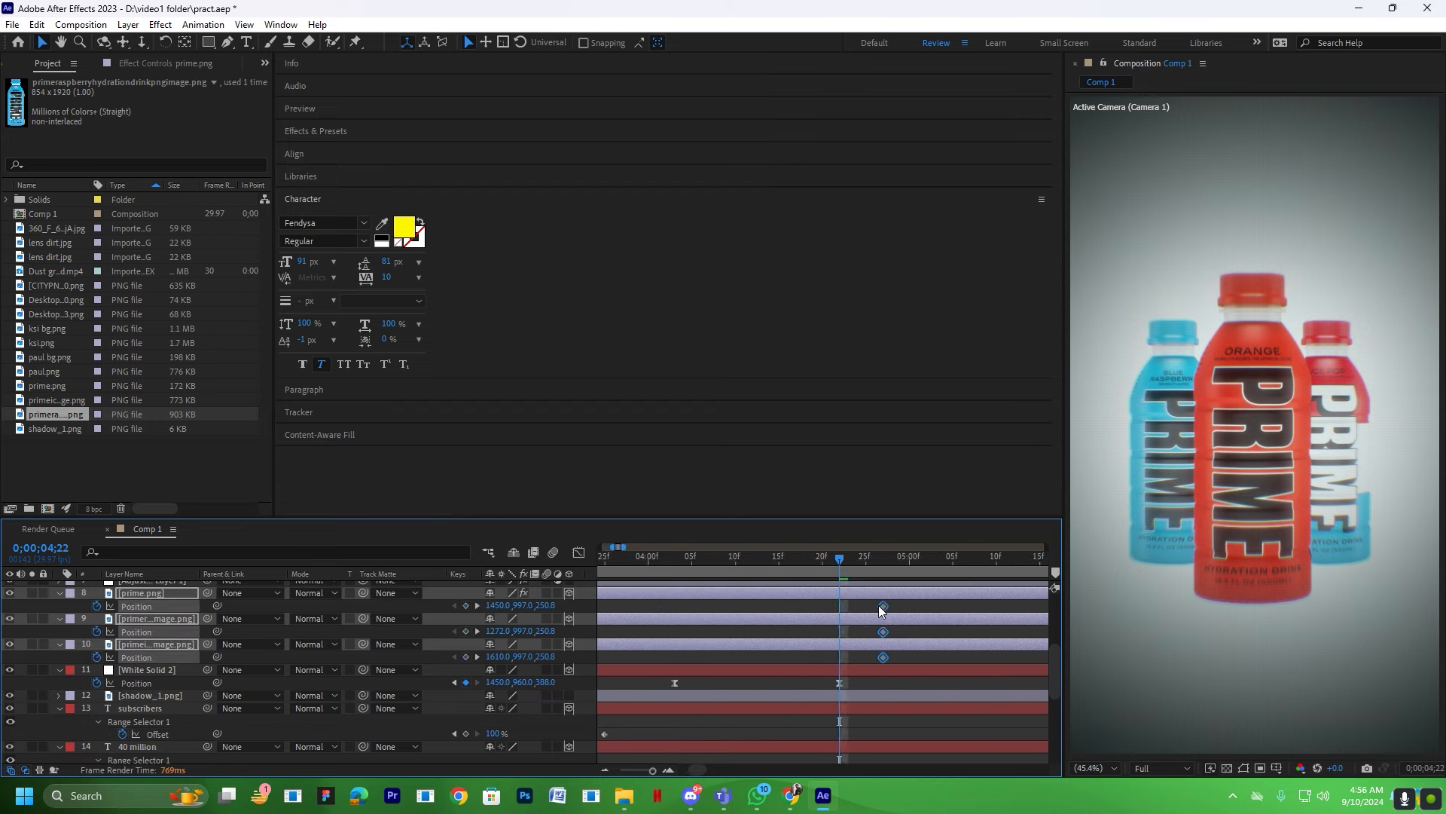
At 0;00;04;12, set the orange bottle's Y position to 2213 so it starts below the frame.
left_click_drag(834, 558, 750, 572)
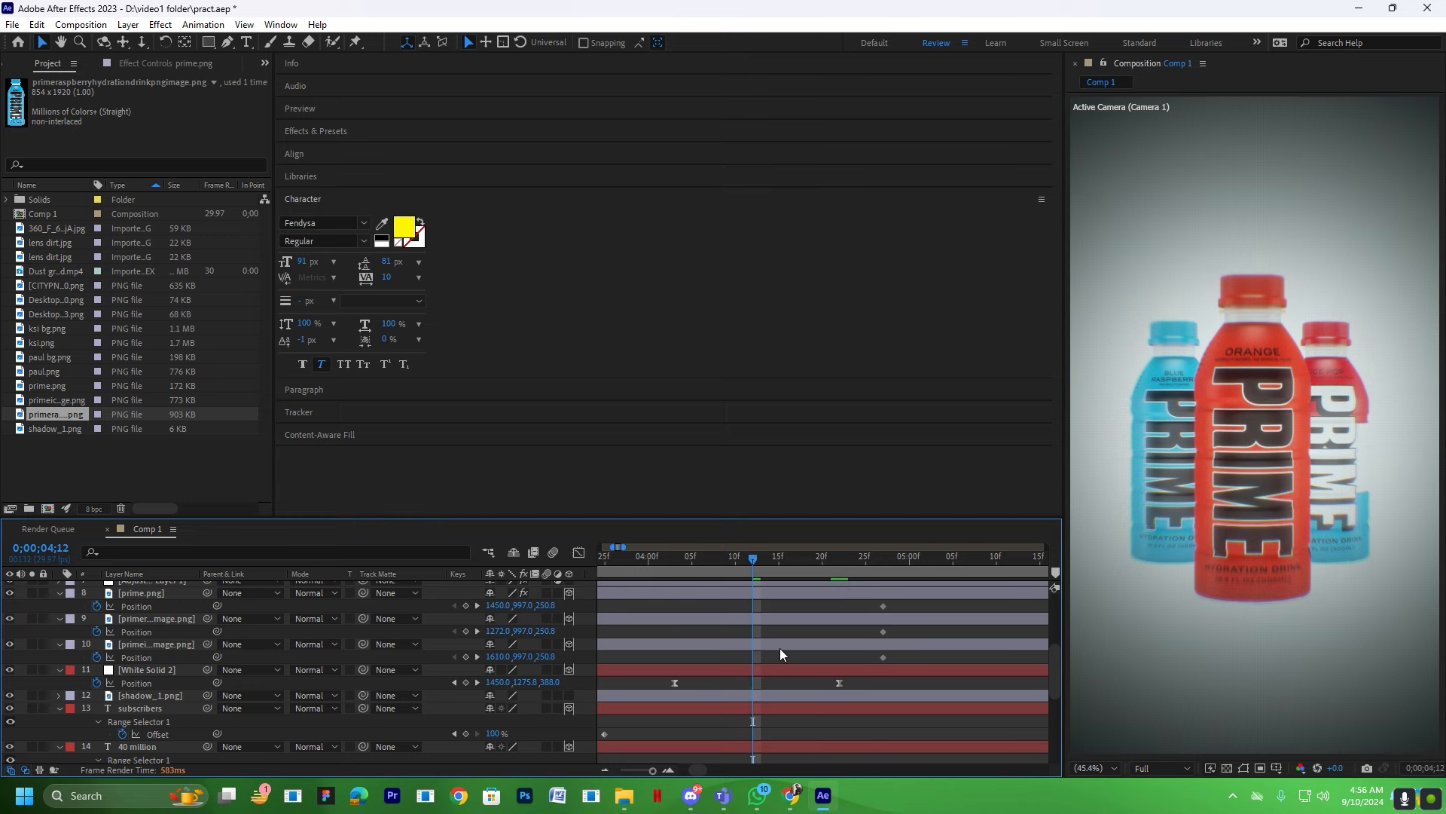
left_click(758, 645)
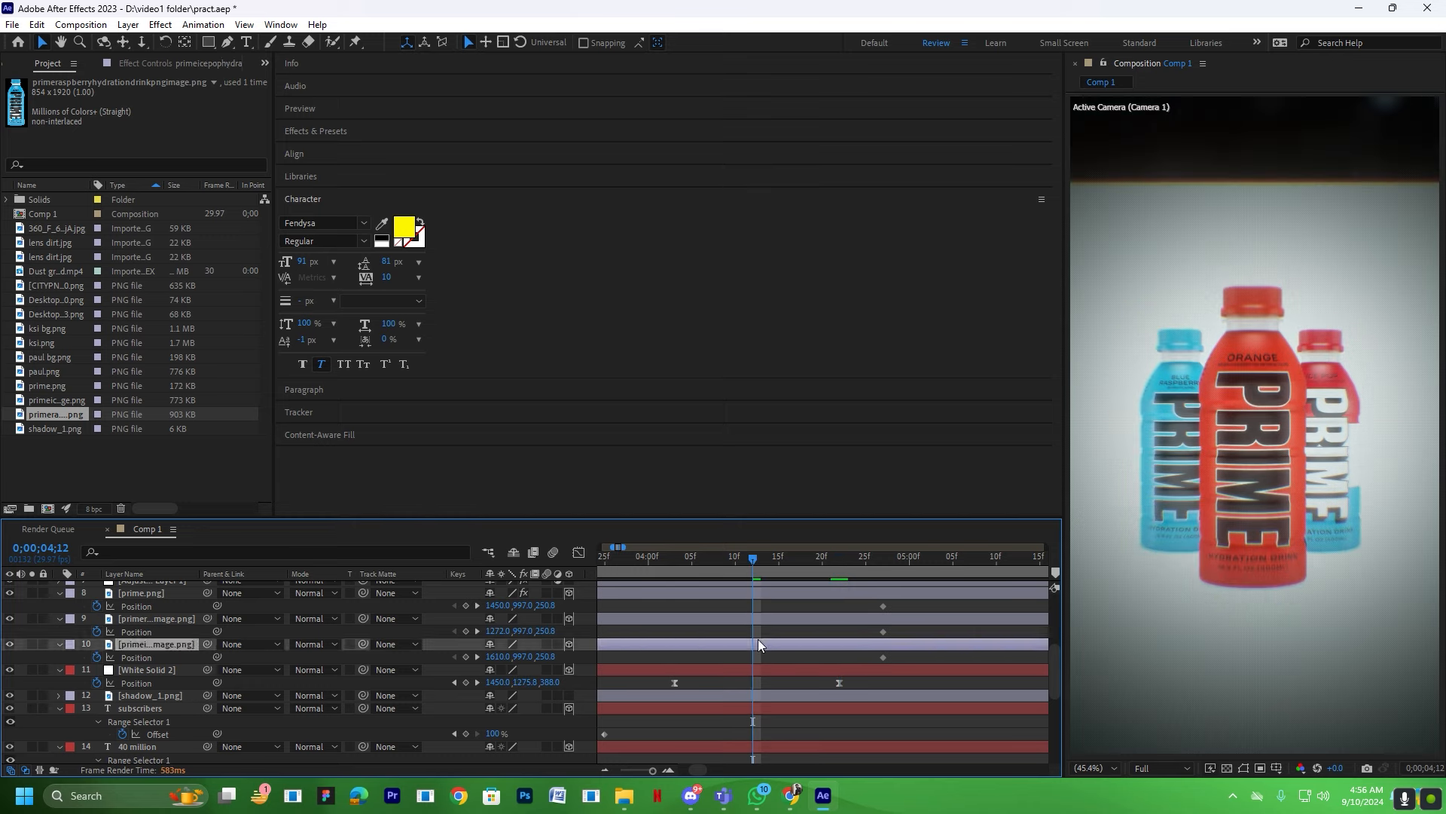
left_click(145, 605)
left_click_drag(522, 605, 1014, 646)
left_click_drag(524, 607, 796, 631)
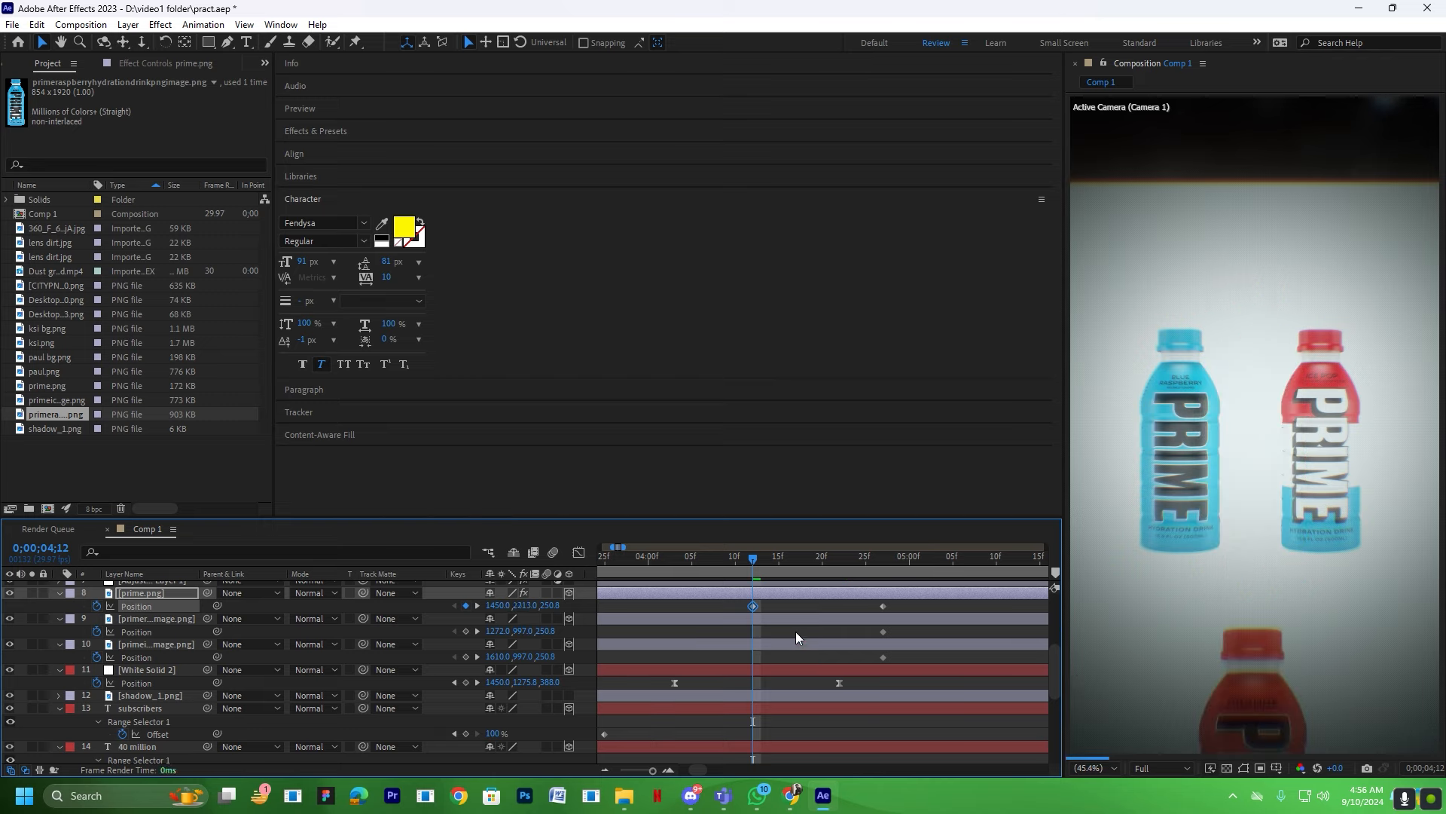
At 0;00;04;12, set the raspberry bottle's X position to 655 and the Ice Pop bottle's X position to 2097.
left_click(779, 626)
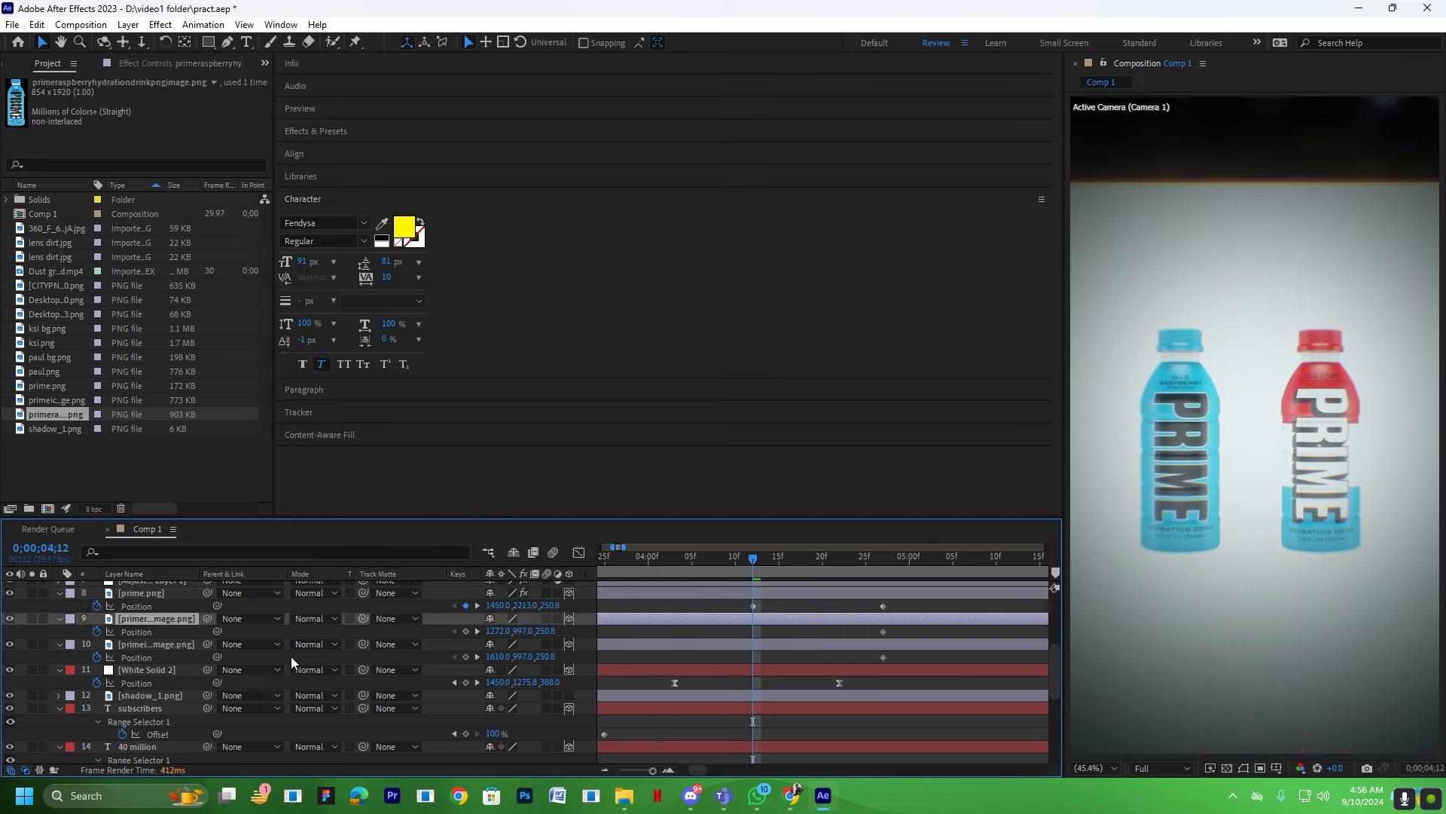
left_click_drag(501, 632, 670, 638)
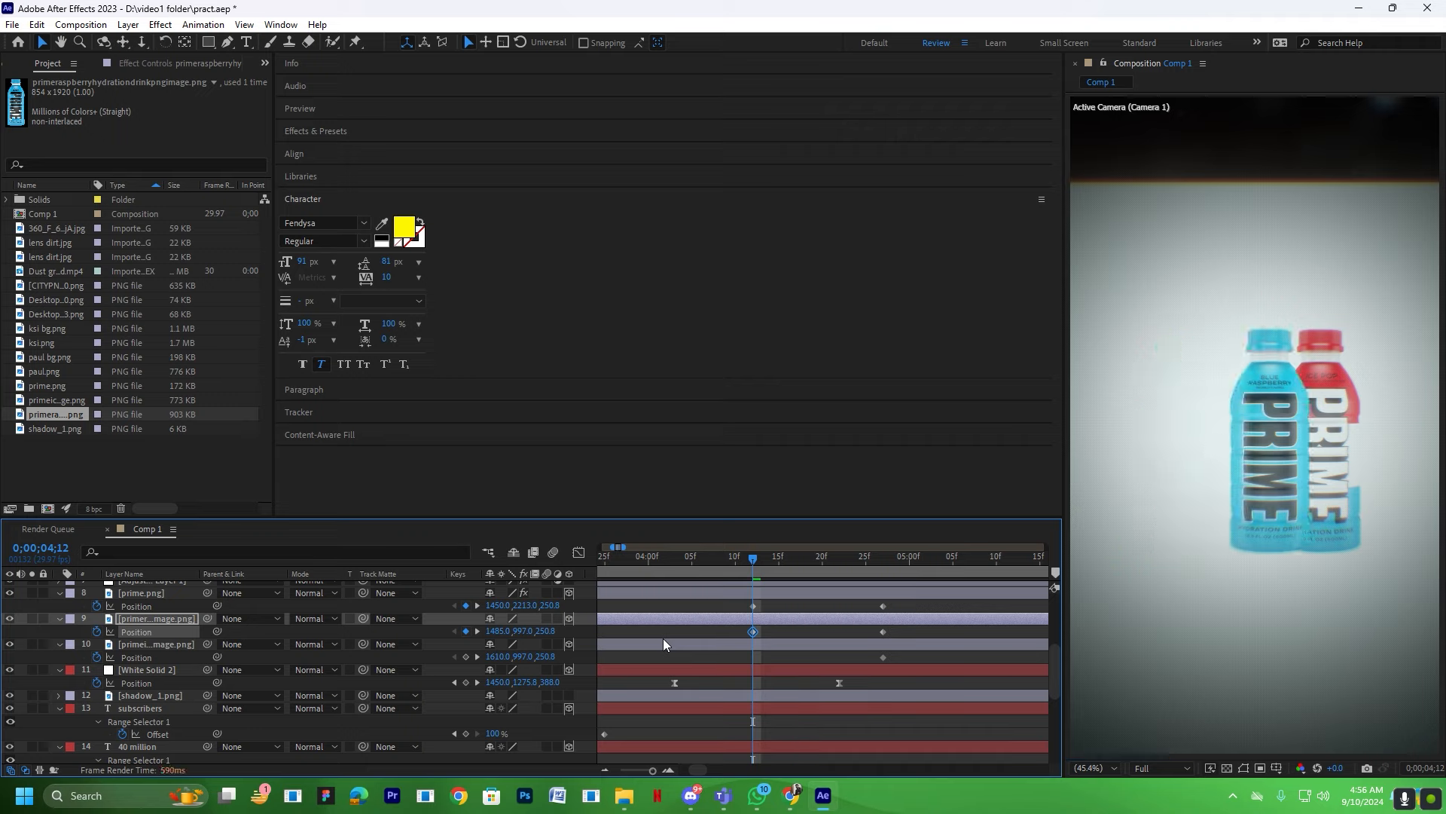
left_click_drag(501, 631, 294, 650)
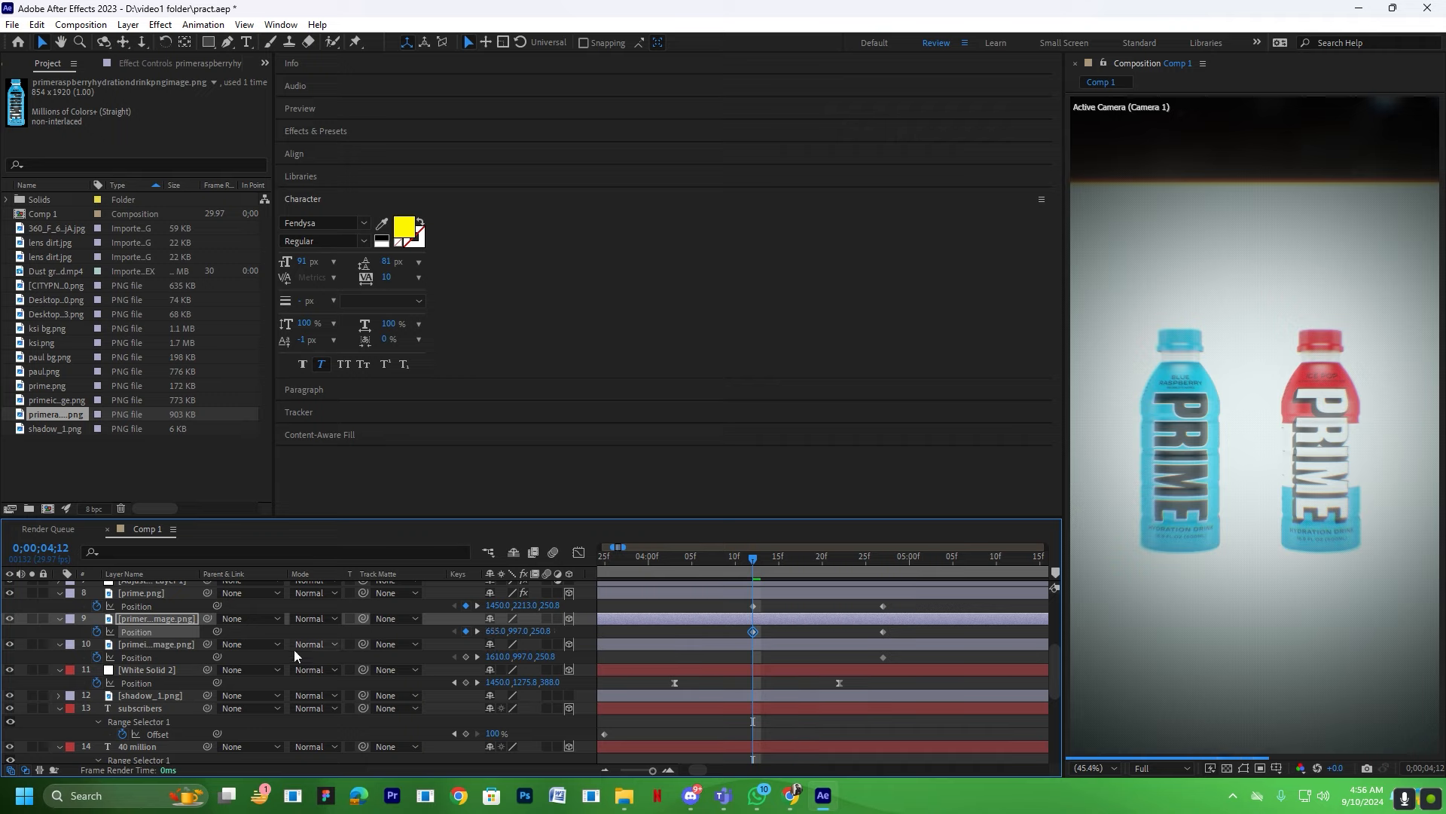
left_click(159, 646)
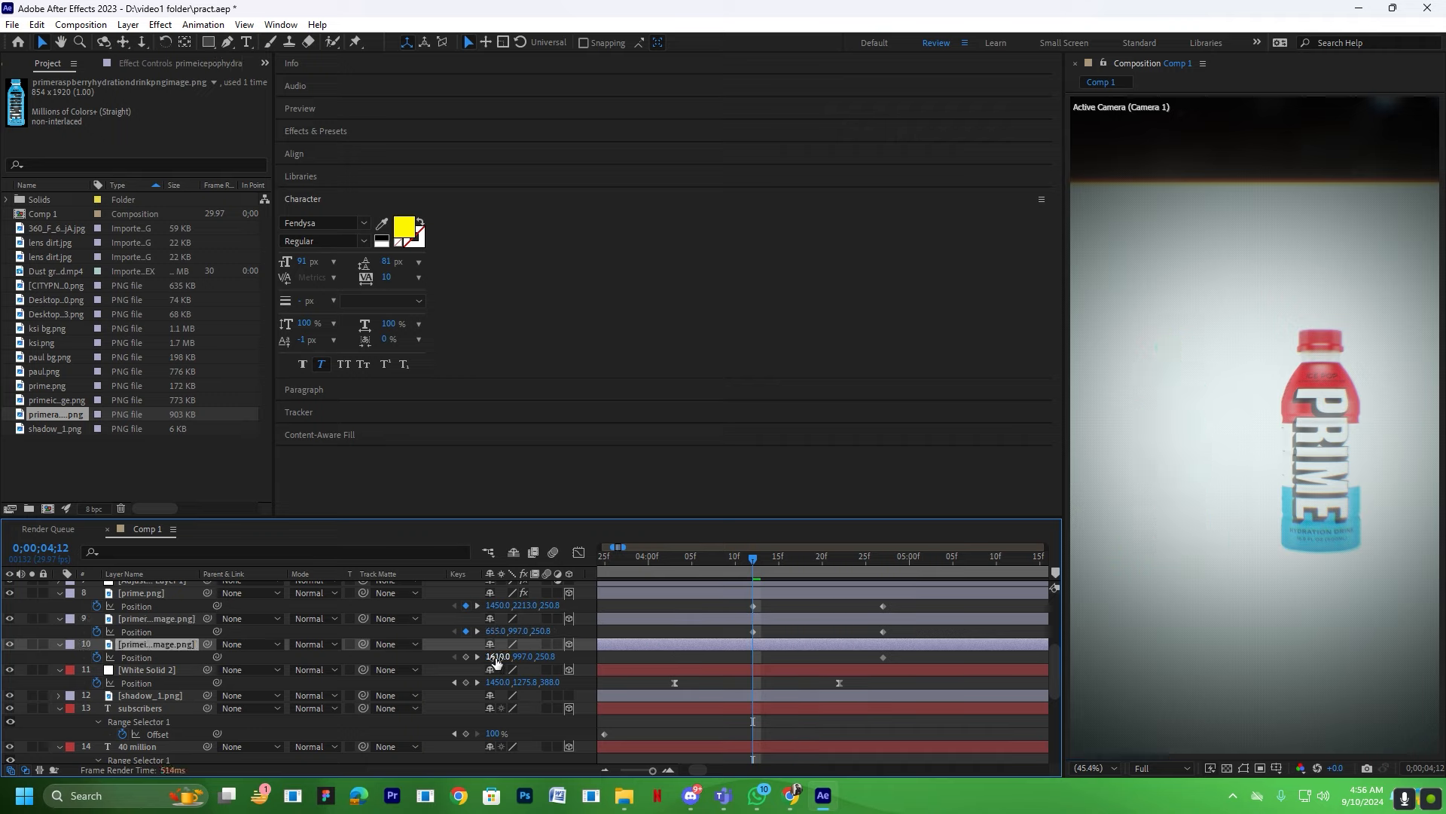
left_click_drag(496, 660, 711, 599)
Easy-ease the bottles' Position keyframes and raise the end keyframes' incoming influence to about 95% in the speed graph.
key("F9")
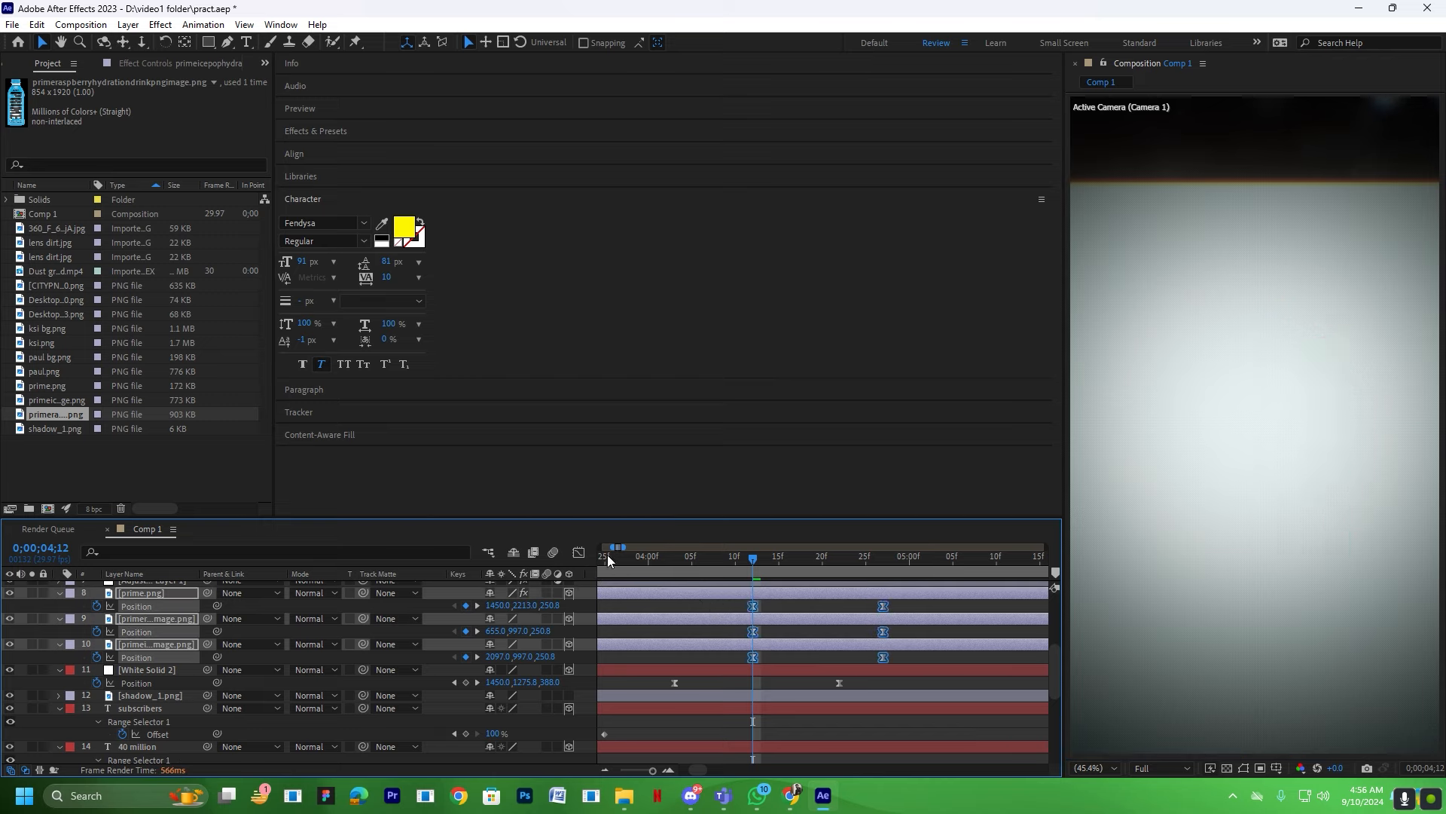
left_click(579, 552)
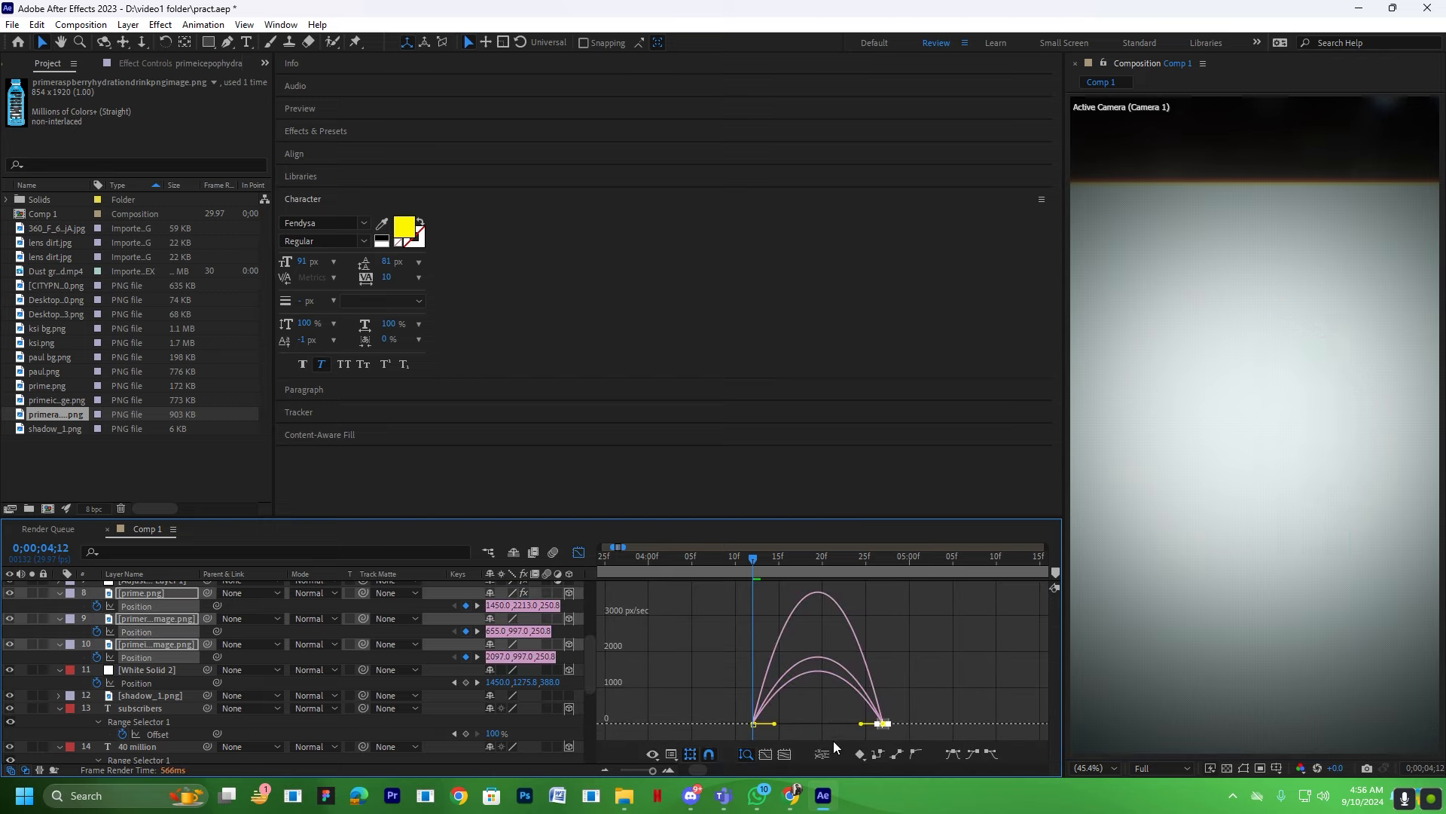
left_click_drag(859, 724, 819, 722)
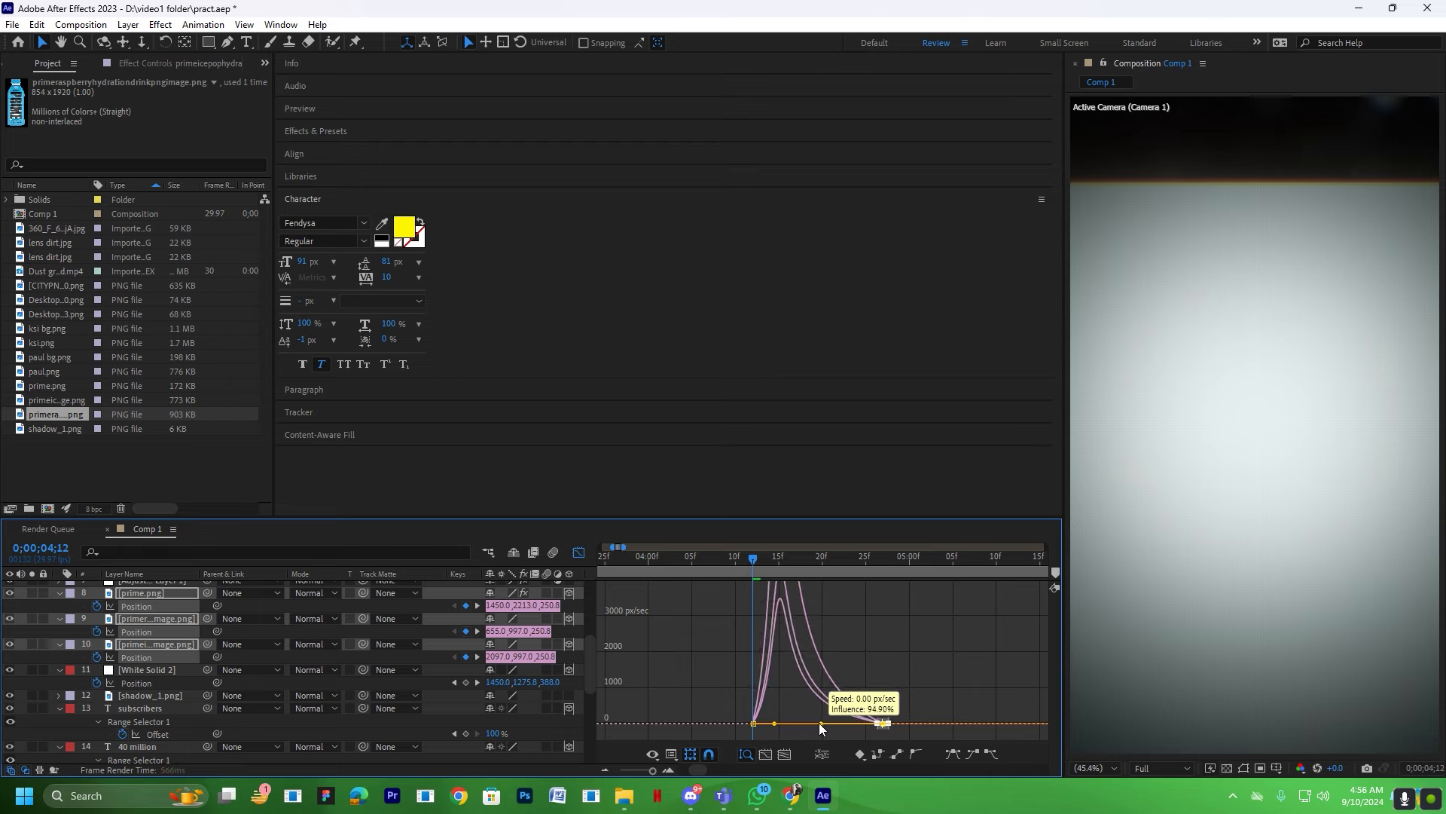
left_click(574, 550)
left_click(761, 612)
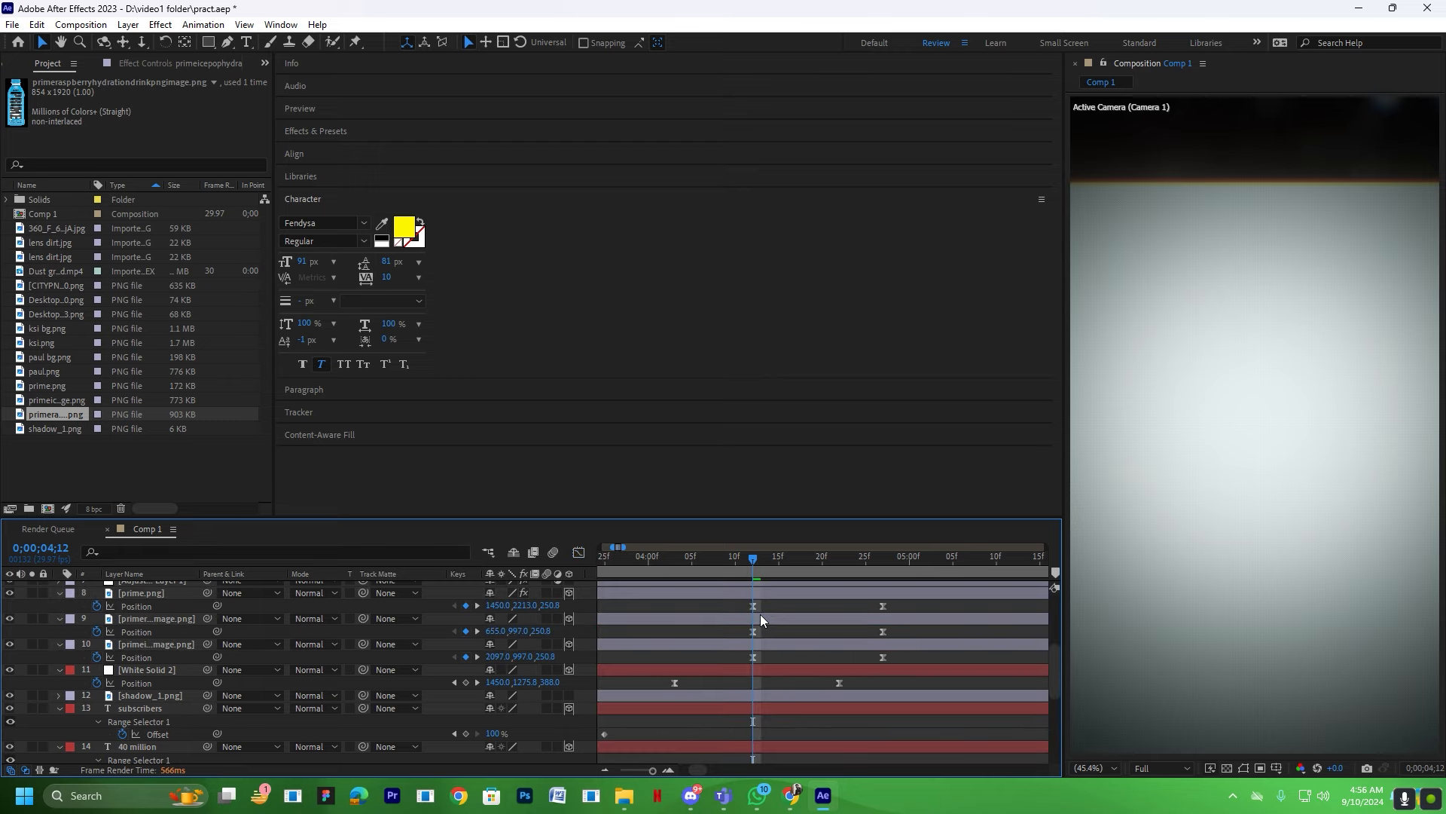
Preview the bottle entrance from 0;00;03;24.
scroll(761, 613, "up", 1)
scroll(761, 613, "down", 2)
scroll(761, 614, "down", 1)
left_click_drag(750, 562, 681, 567)
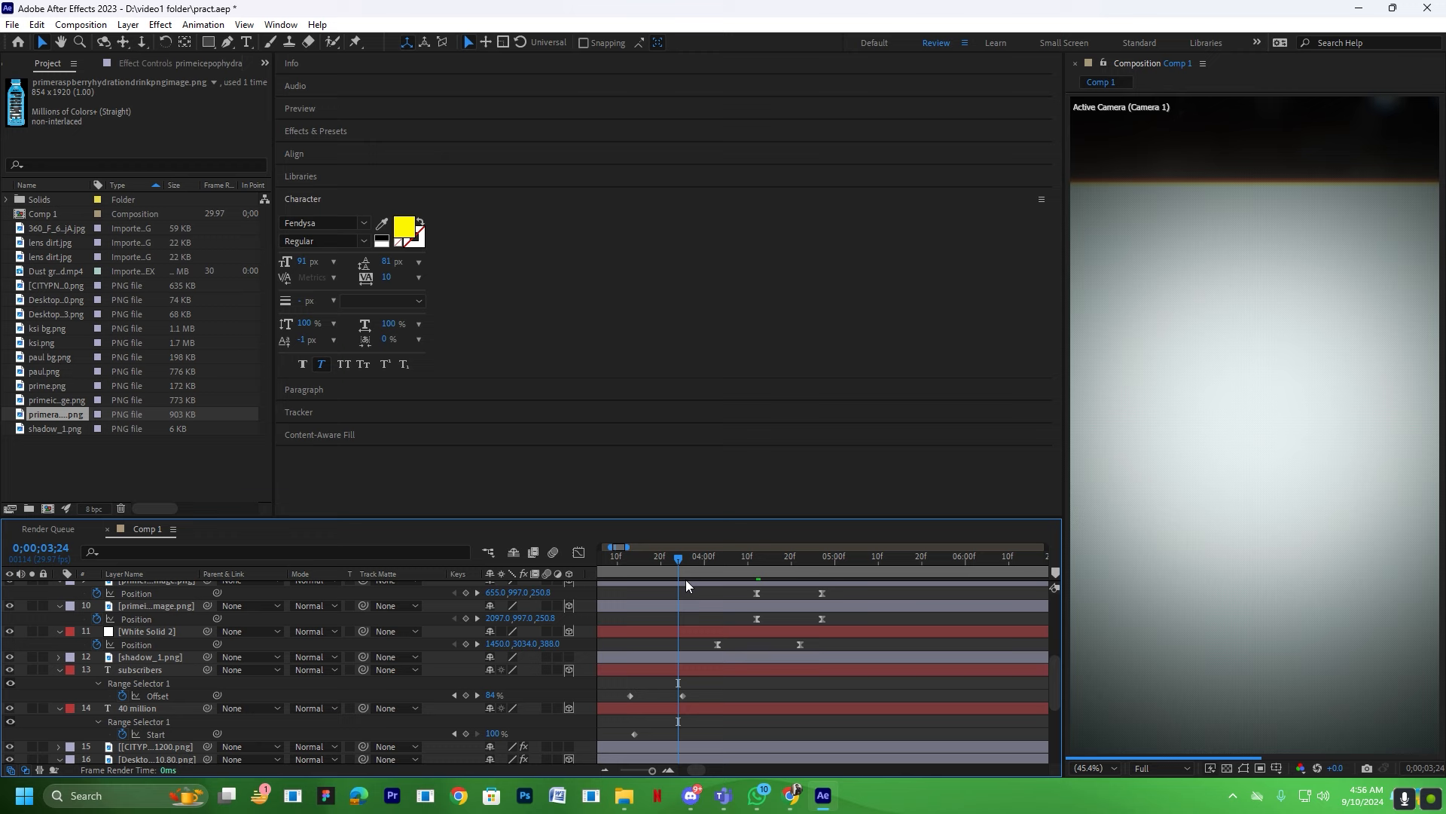
key("space")
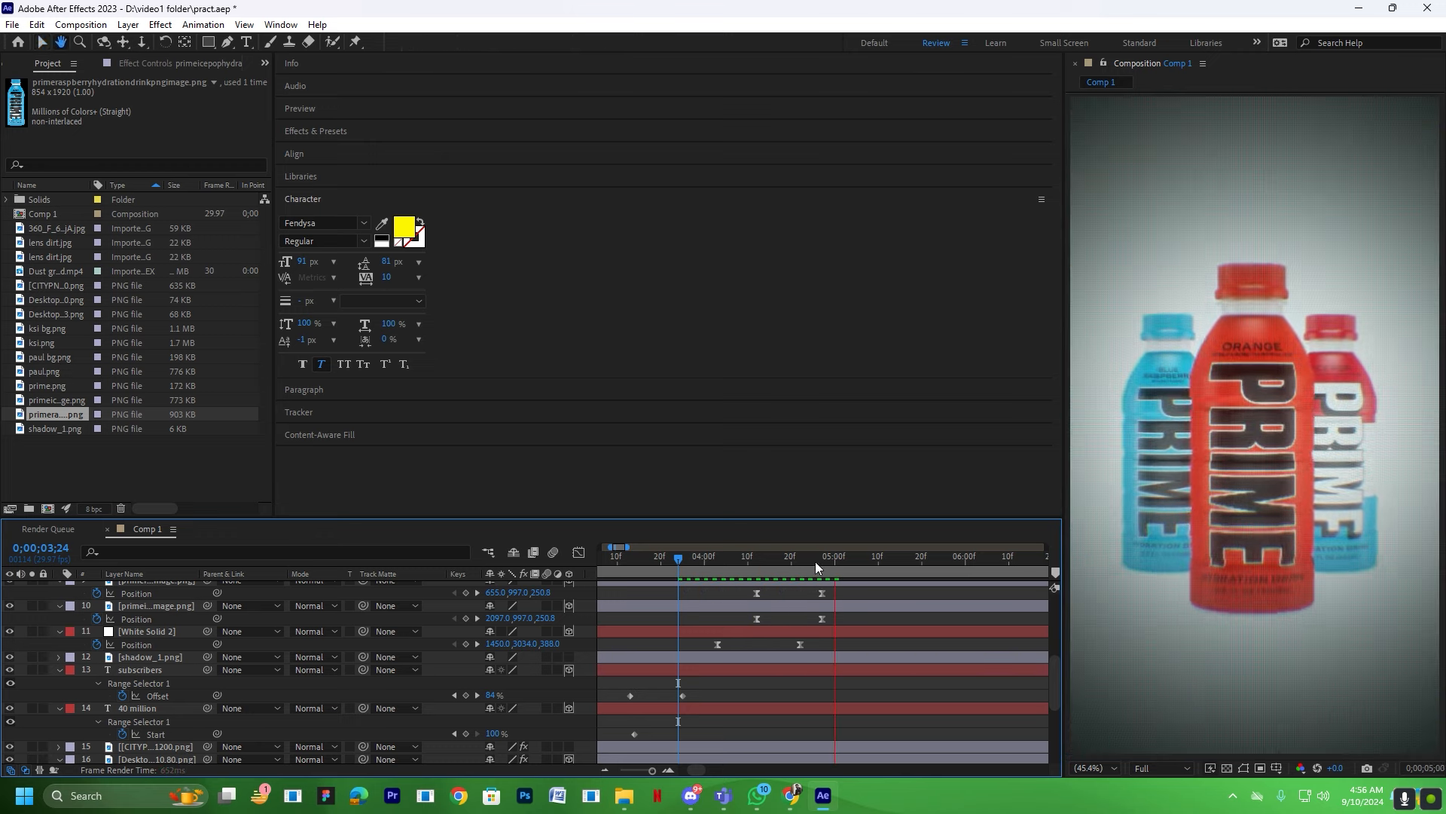
left_click(717, 575)
key("space")
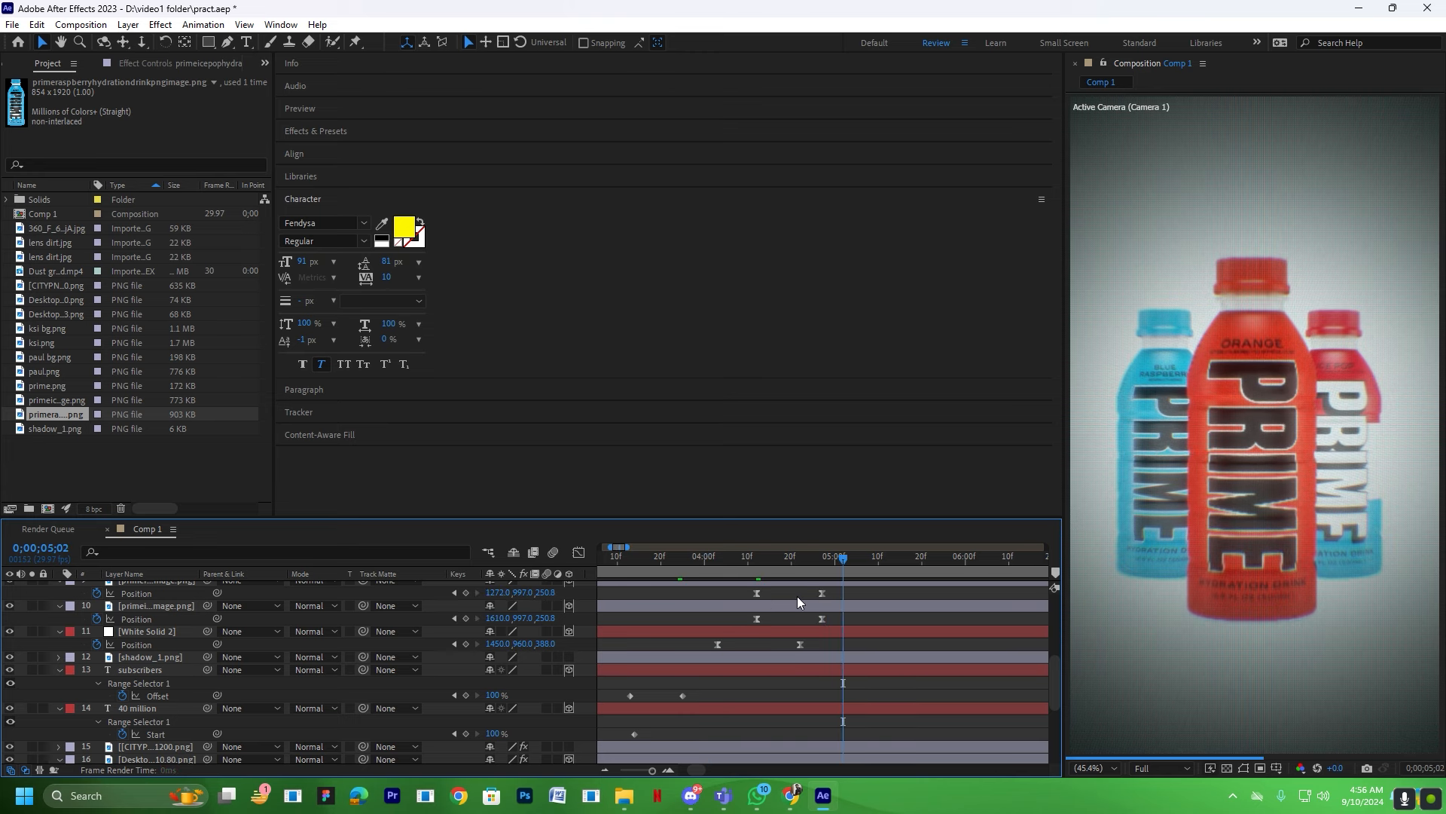
Slow the bottle entrance by moving the end Position keyframes of all three bottles to about 0;00;05;07.
scroll(803, 600, "up", 2)
scroll(812, 605, "down", 1)
left_click_drag(836, 604, 866, 607)
left_click(881, 608)
Stagger the entrance by sliding the raspberry bottle's layer about 9 frames later and the Ice Pop bottle's layer about 15 frames later.
left_click(144, 598)
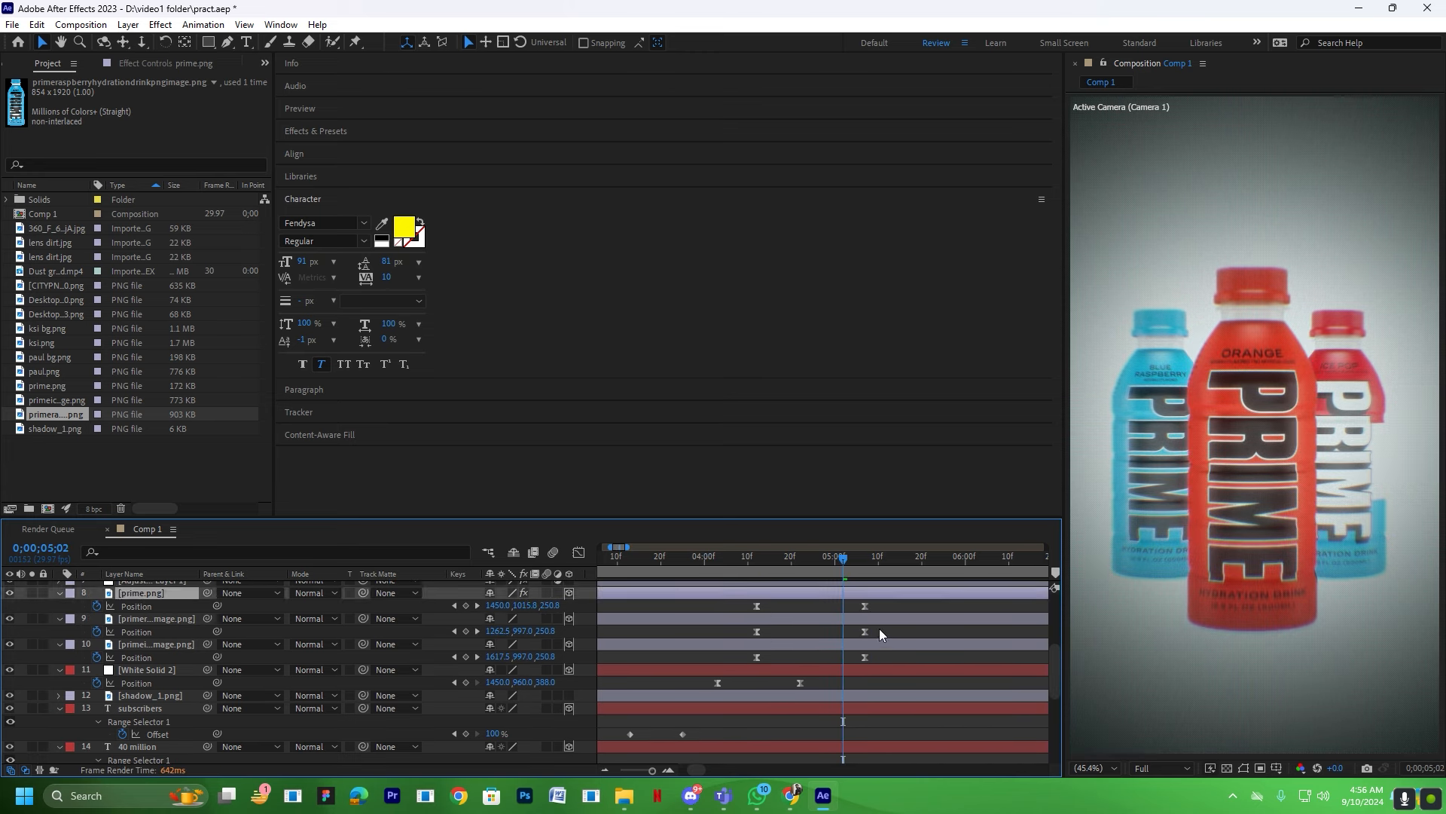
left_click(765, 622)
left_click(763, 648, "ctrl")
left_click_drag(770, 618, 839, 645)
Preview the staggered bottle entrance from 0;00;04;03 and again from 0;00;04;11.
key("j")
key("j")
key("j")
key("space")
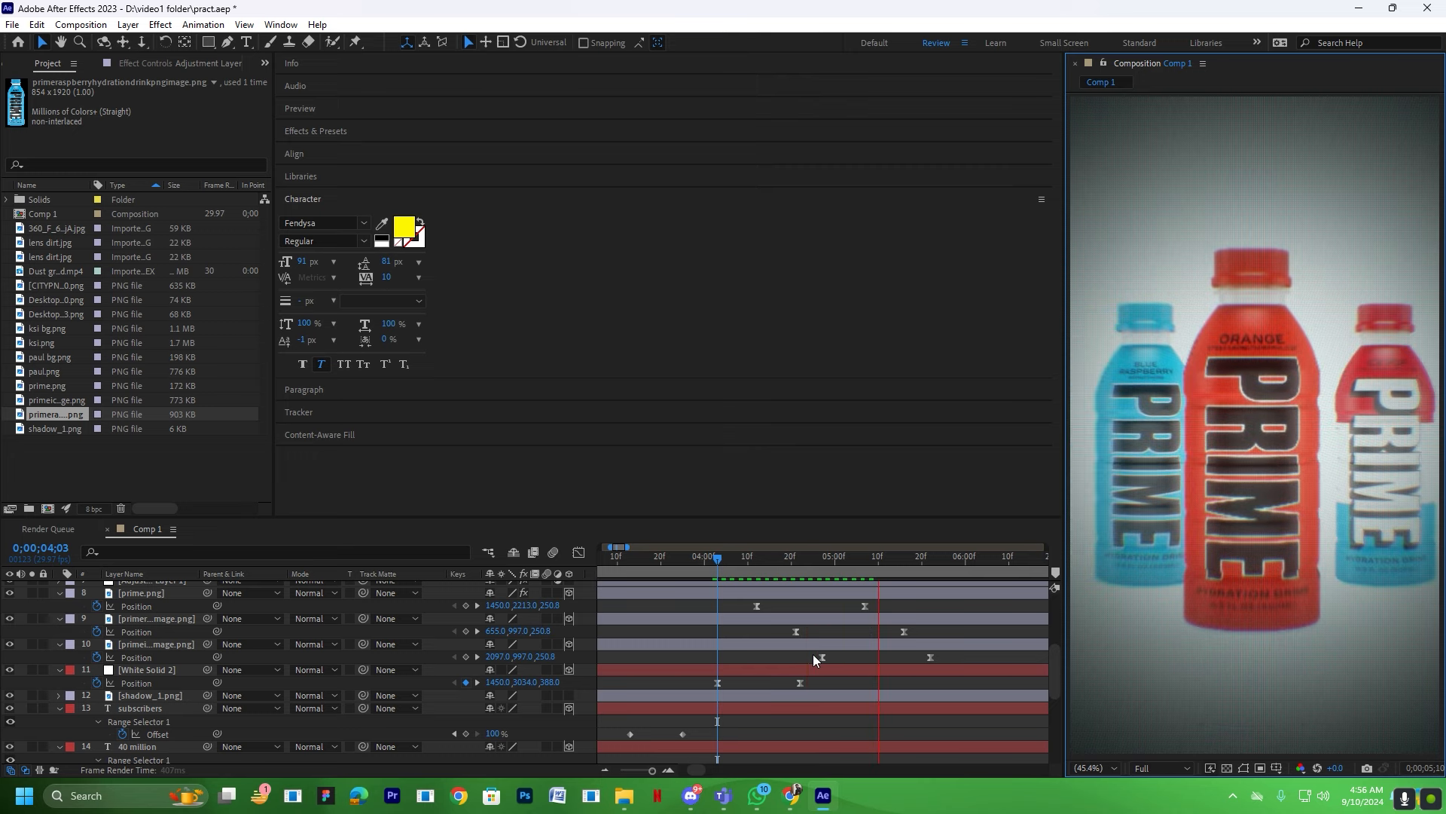
left_click_drag(887, 560, 752, 570)
key("space")
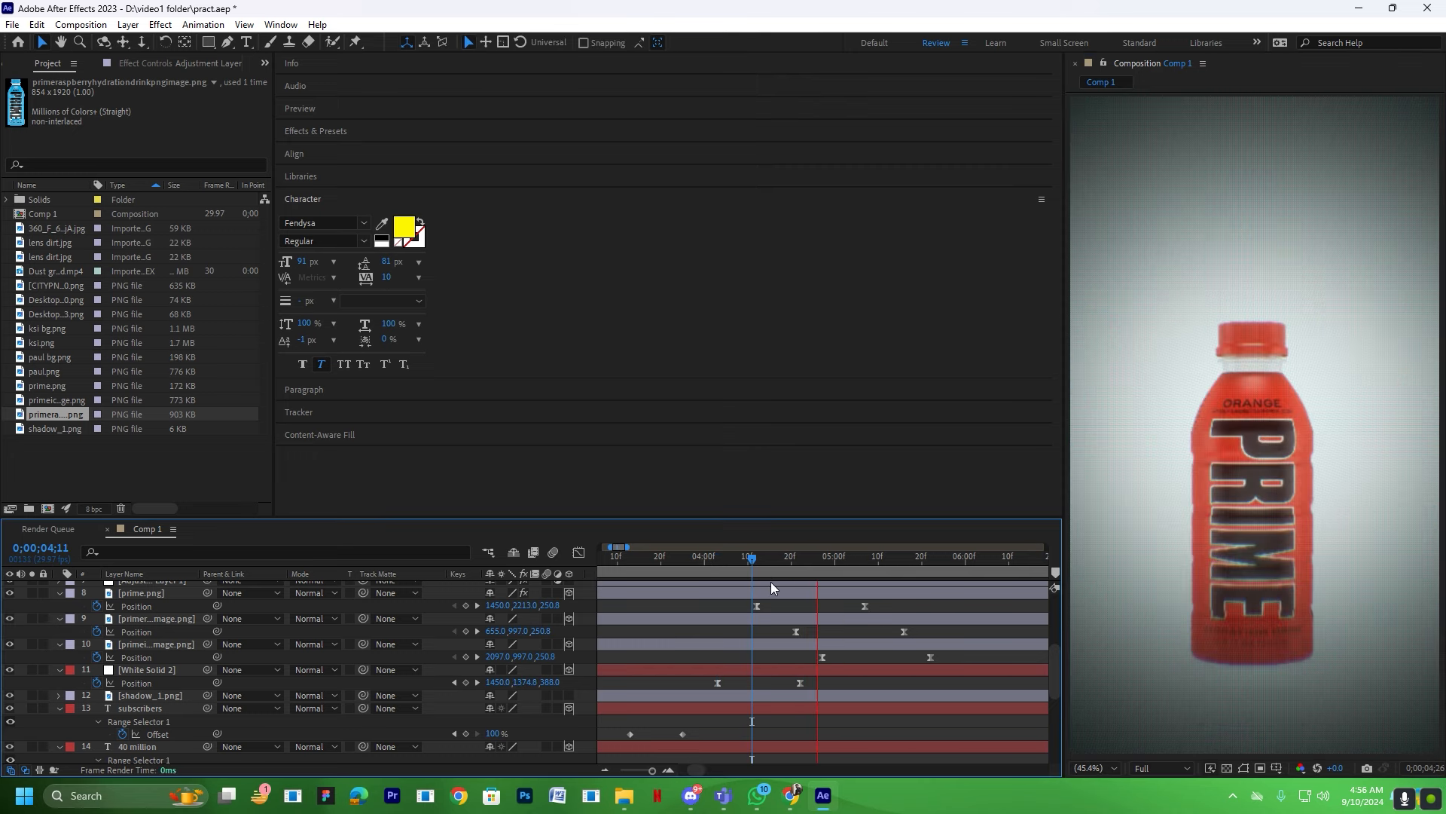
key("space")
key("space")
key("space")
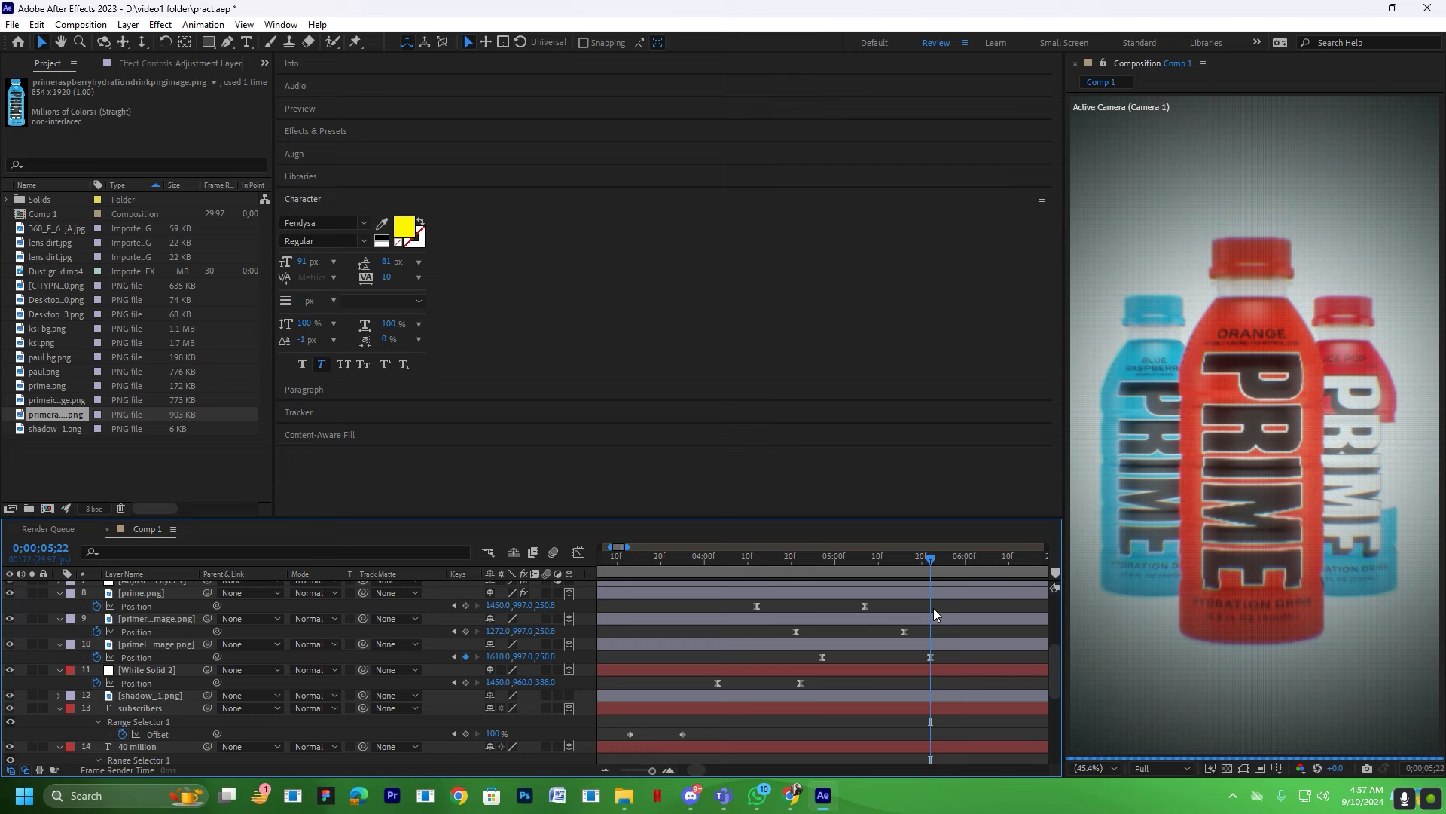
Add a new null object to the composition and place it directly above prime.png in the layer stack.
left_click(940, 643)
left_click(928, 619, "ctrl")
left_click(930, 596, "ctrl")
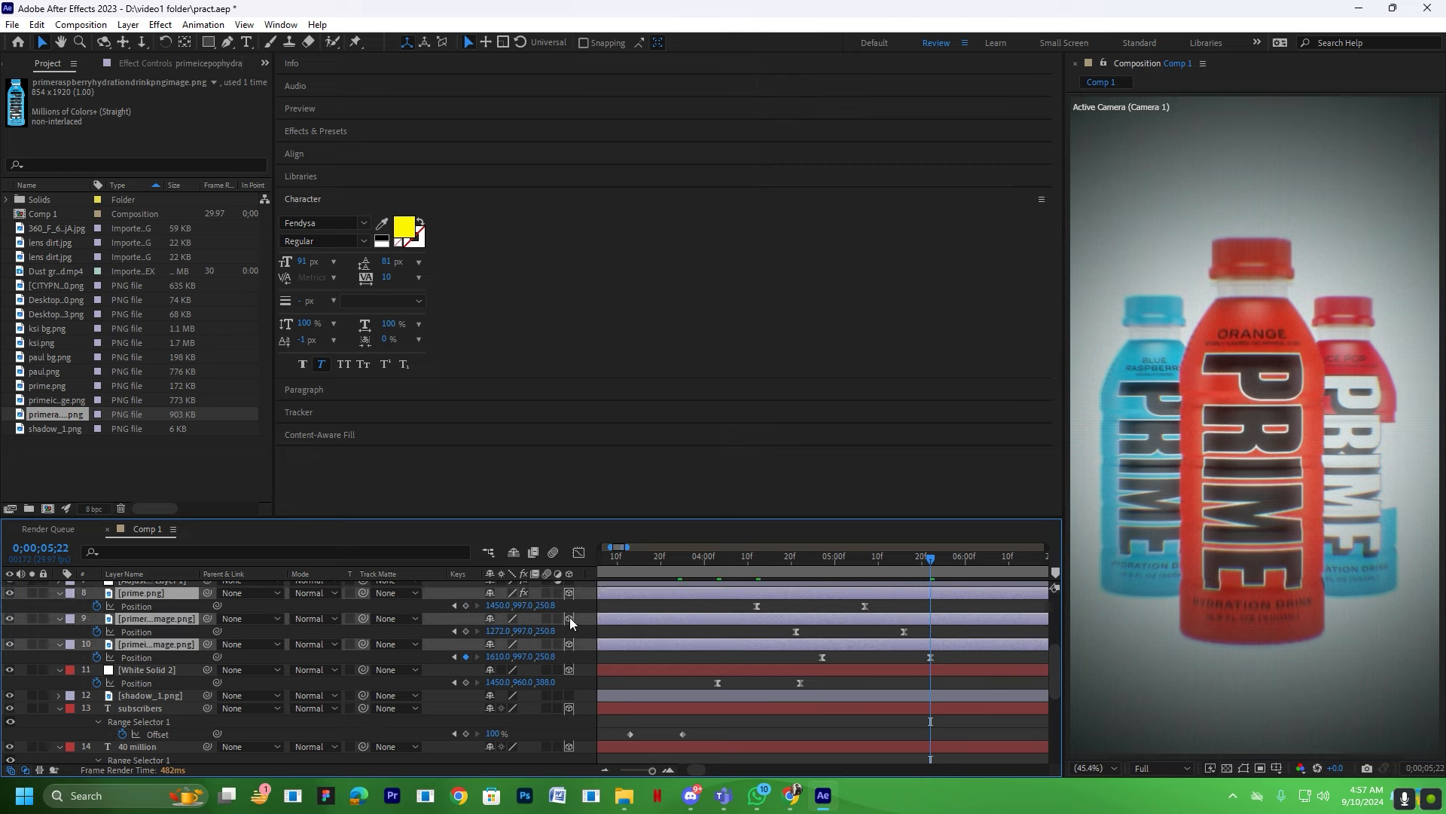
right_click(577, 622)
mouse_move(610, 429)
left_click(806, 552)
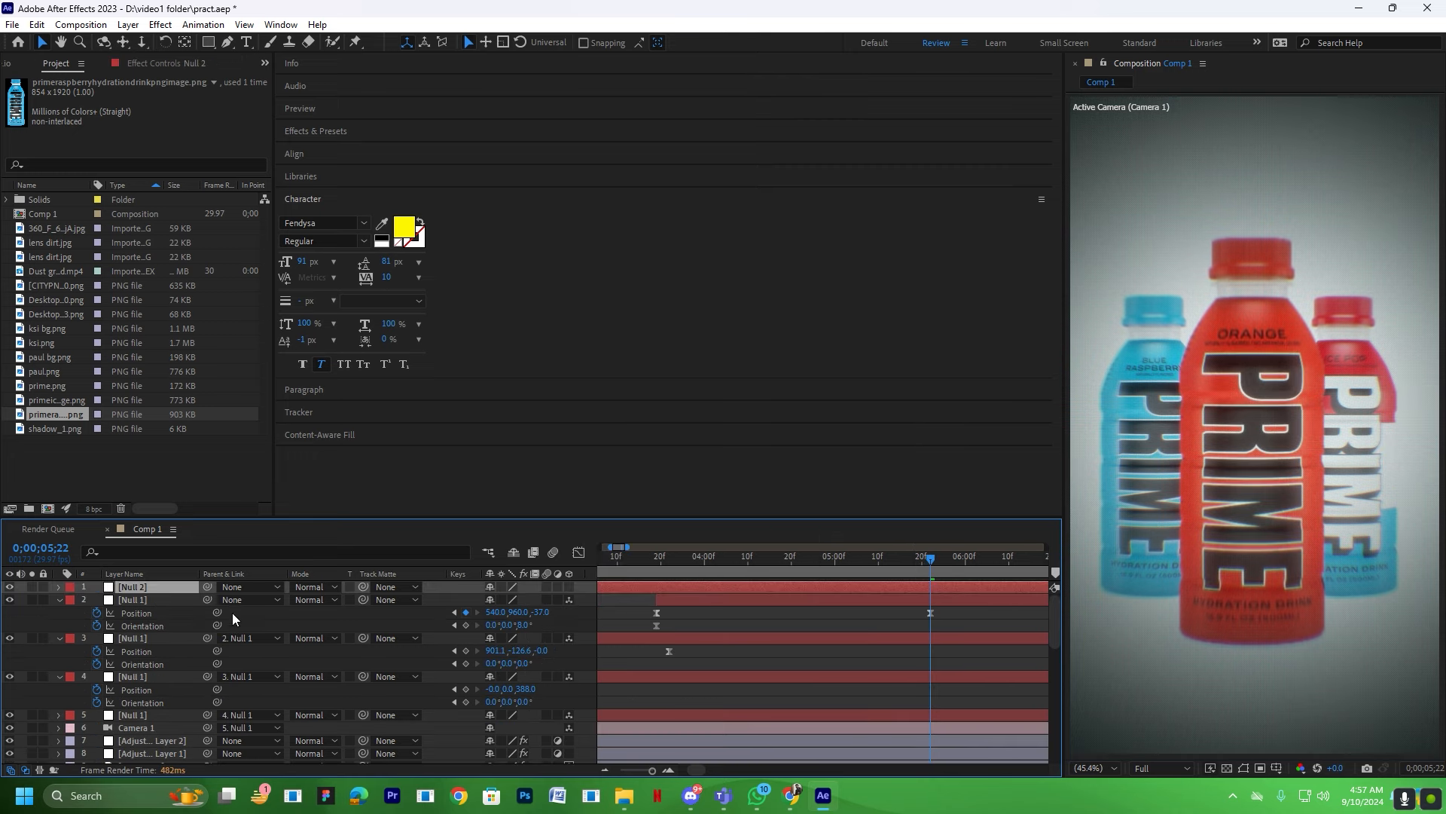
left_click_drag(143, 587, 148, 696)
Parent the three Prime bottle layers to the new null above them.
left_click(146, 714)
left_click(145, 739, "ctrl")
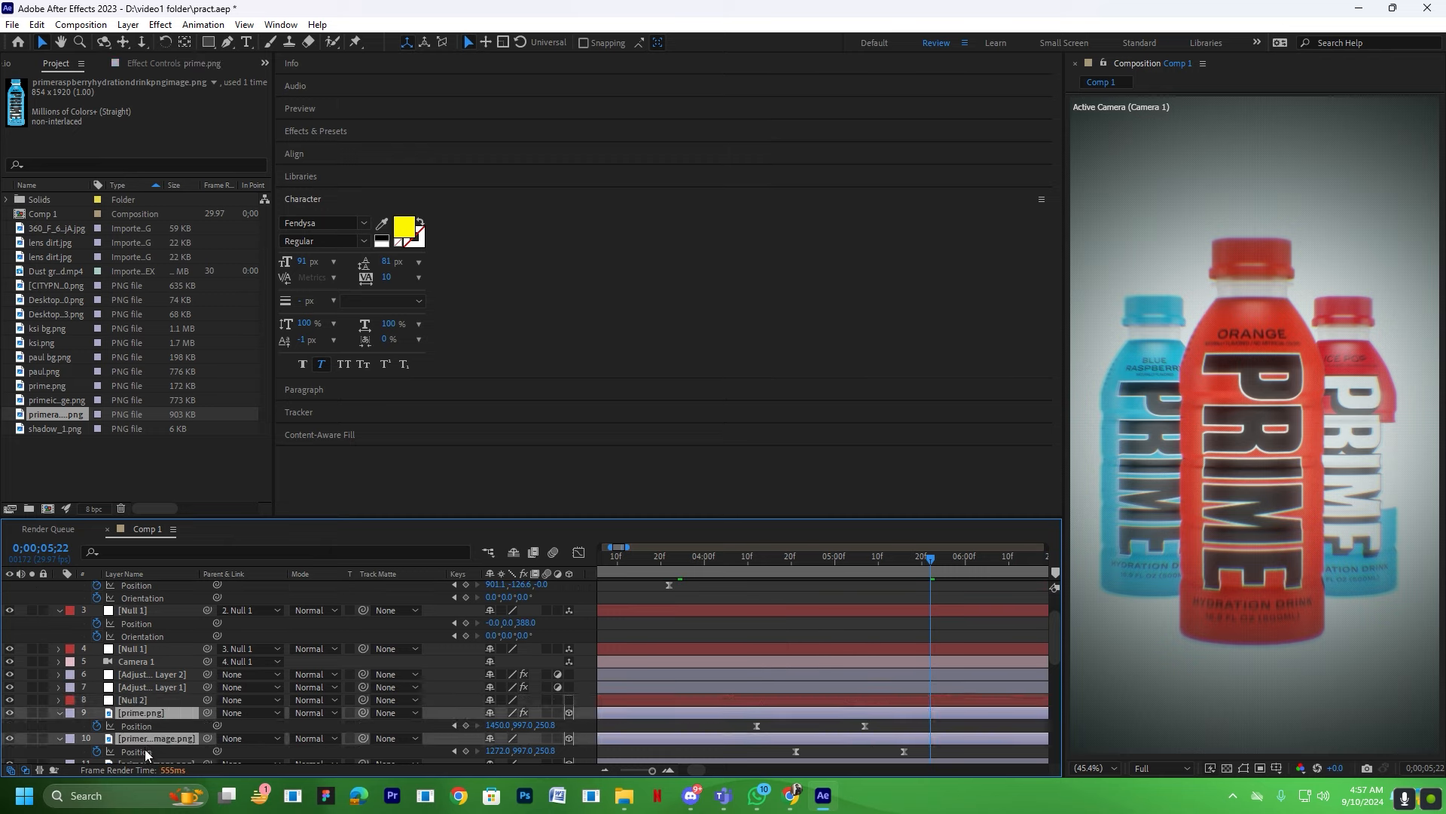
scroll(149, 727, "down", 2)
left_click(152, 686, "ctrl")
left_click_drag(207, 636, 159, 625)
Set the scale of the bottles' parent null to 90%.
left_click(160, 625)
key("s")
left_click(509, 636)
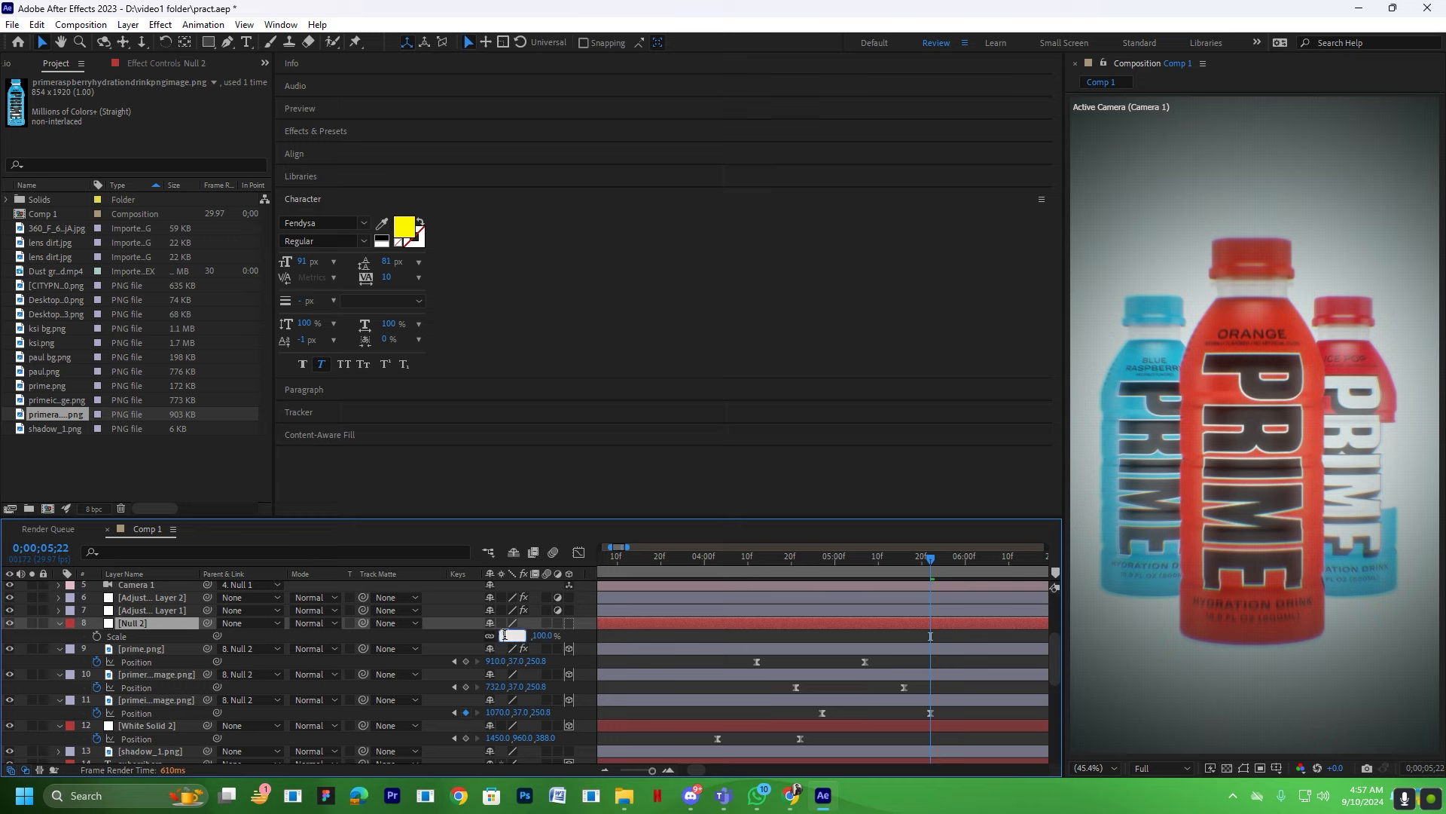
type("90")
key("Return")
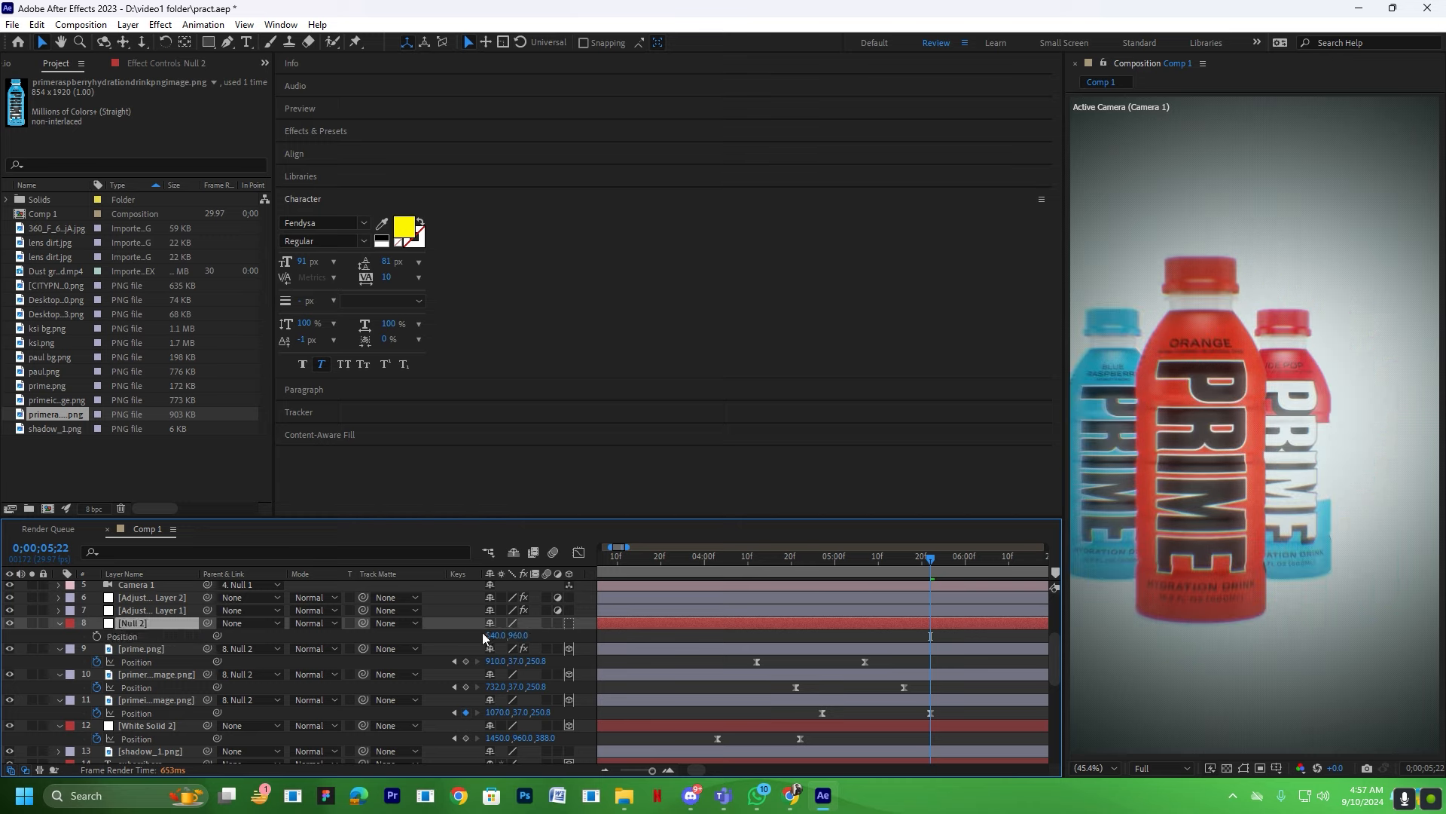
Set the bottles' parent null X position to 628 and preview the bottle entrance from 0;00;03;25.
mouse_move(483, 635)
left_mouse_down()
mouse_move(540, 633)
mouse_move(504, 638)
left_mouse_up()
left_click_drag(898, 571, 680, 577)
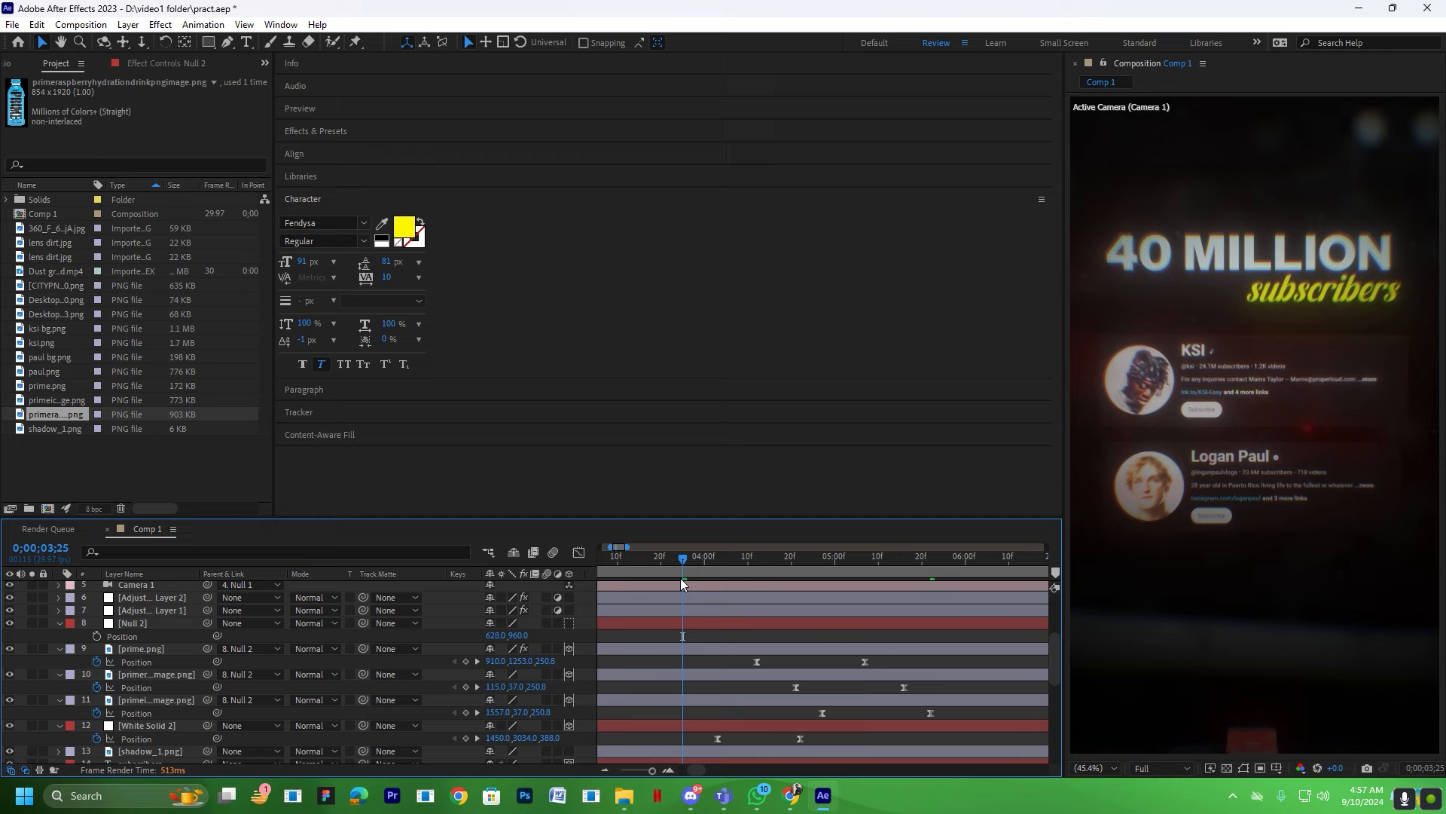
left_click(1254, 582)
key("space")
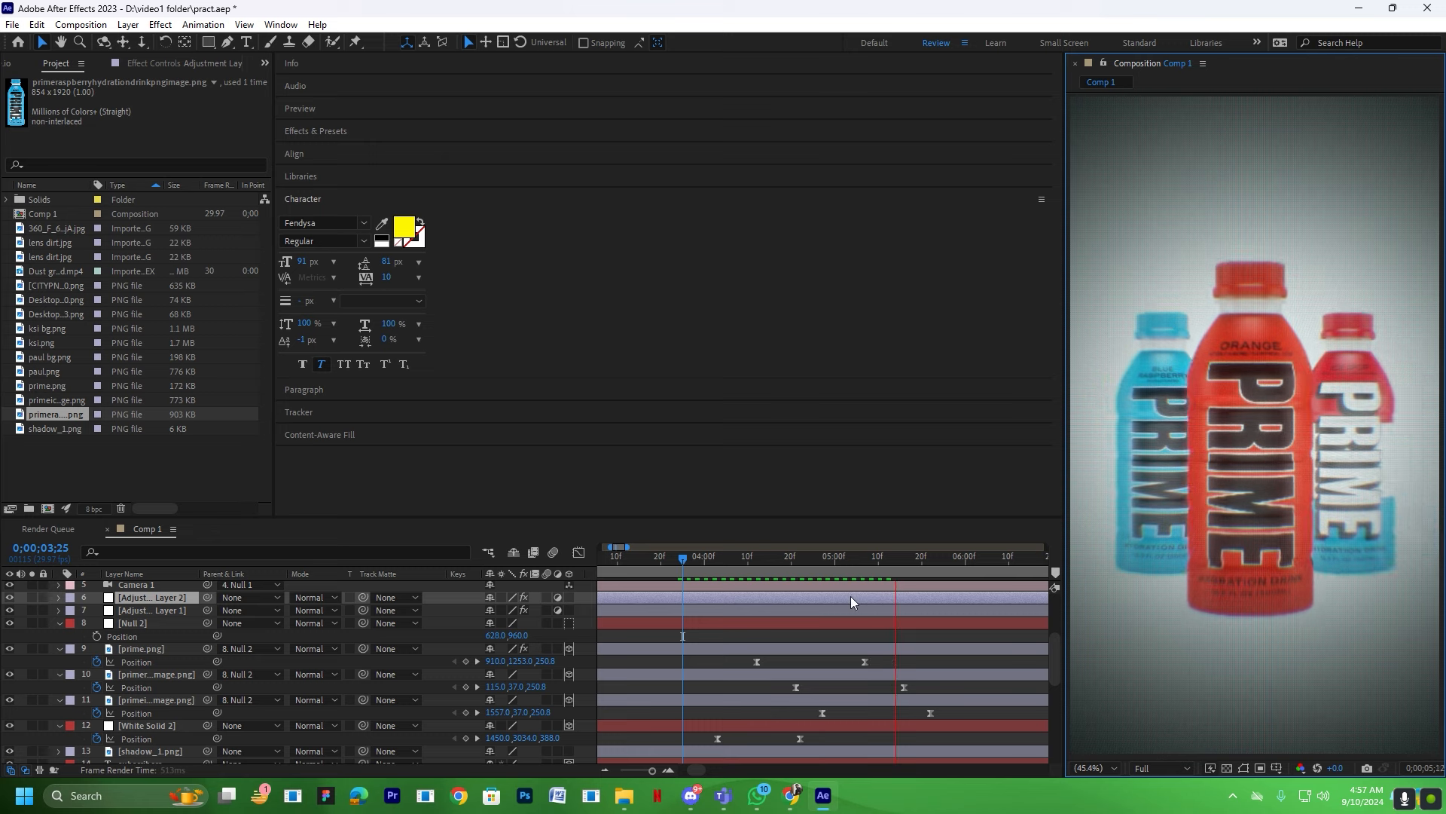
left_click(701, 576)
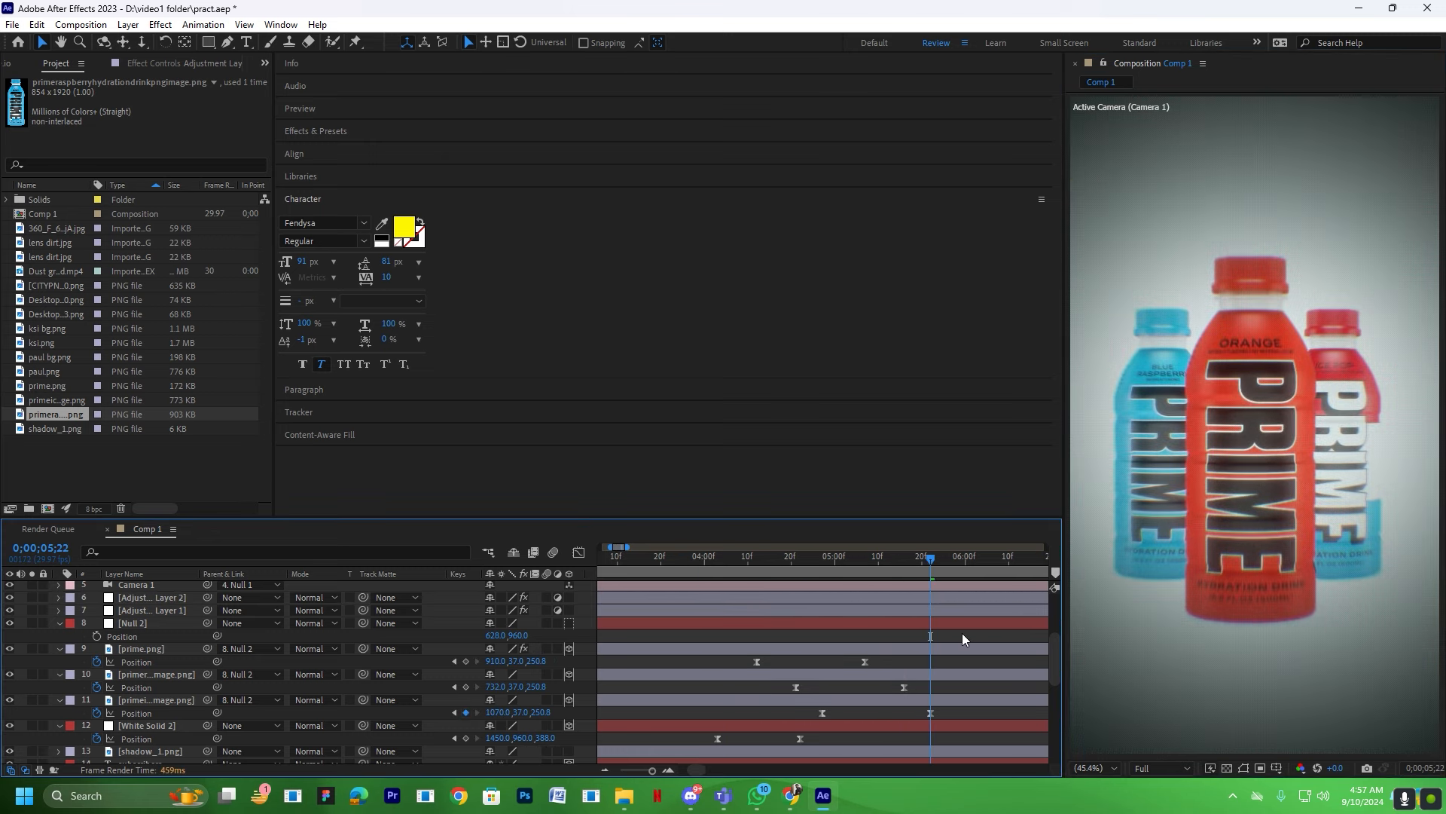
At 0;00;05;23, draw a straight vertical Pen tool line down the middle of the frame, spanning slightly beyond its full height.
left_click(934, 559)
left_click(226, 43)
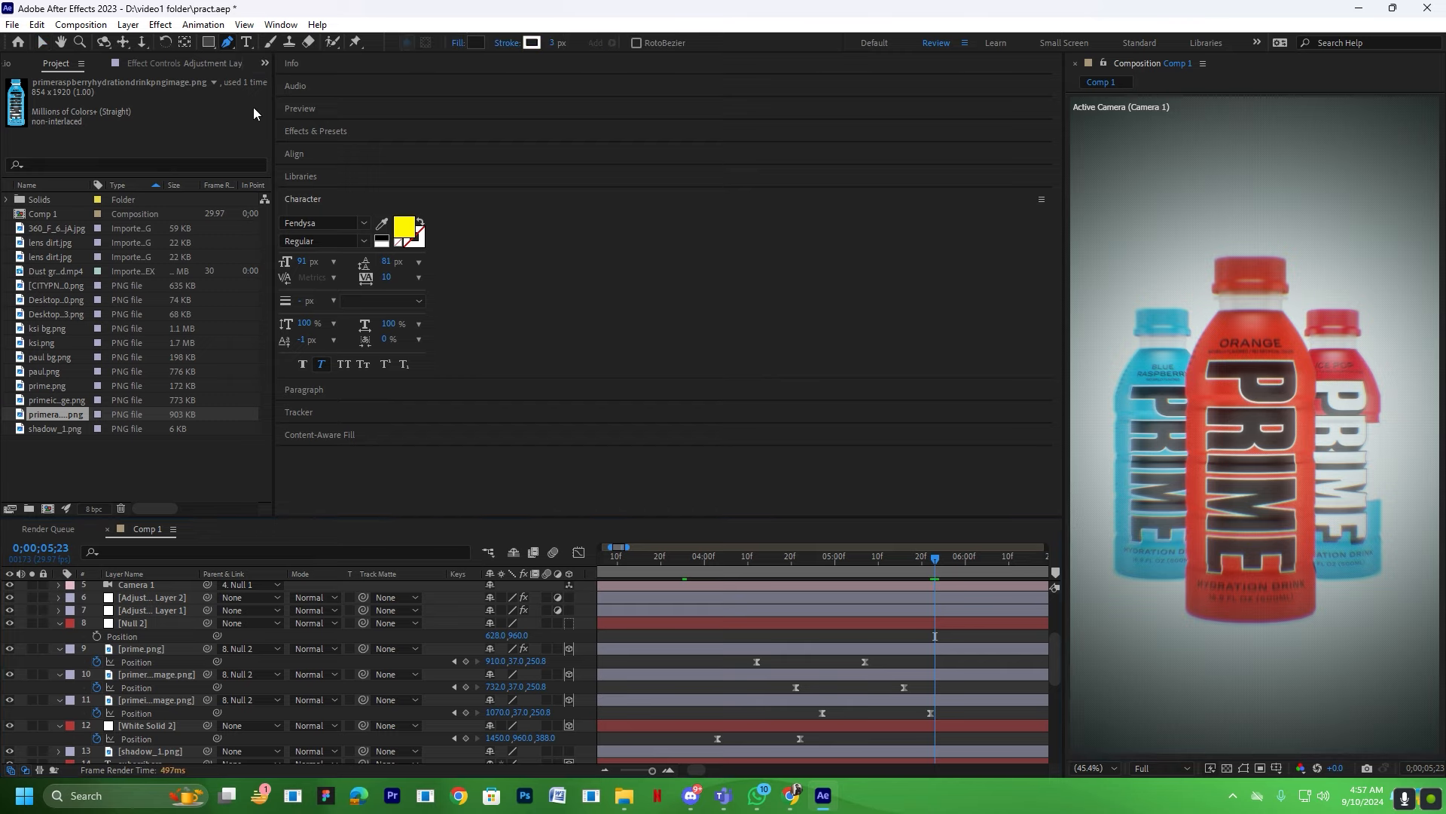
scroll(1319, 172, "down", 2)
left_click(1275, 129)
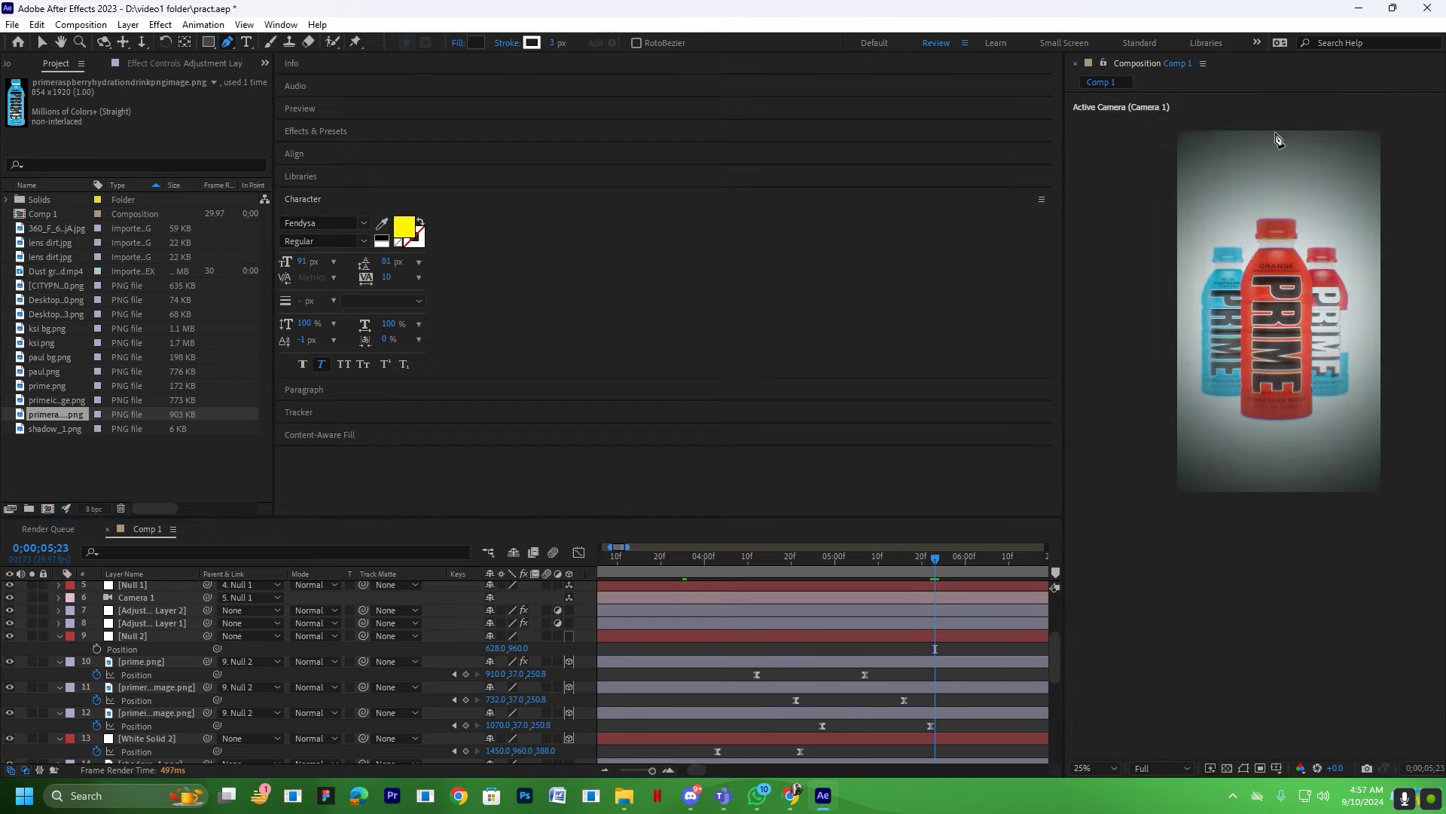
left_click(1274, 497)
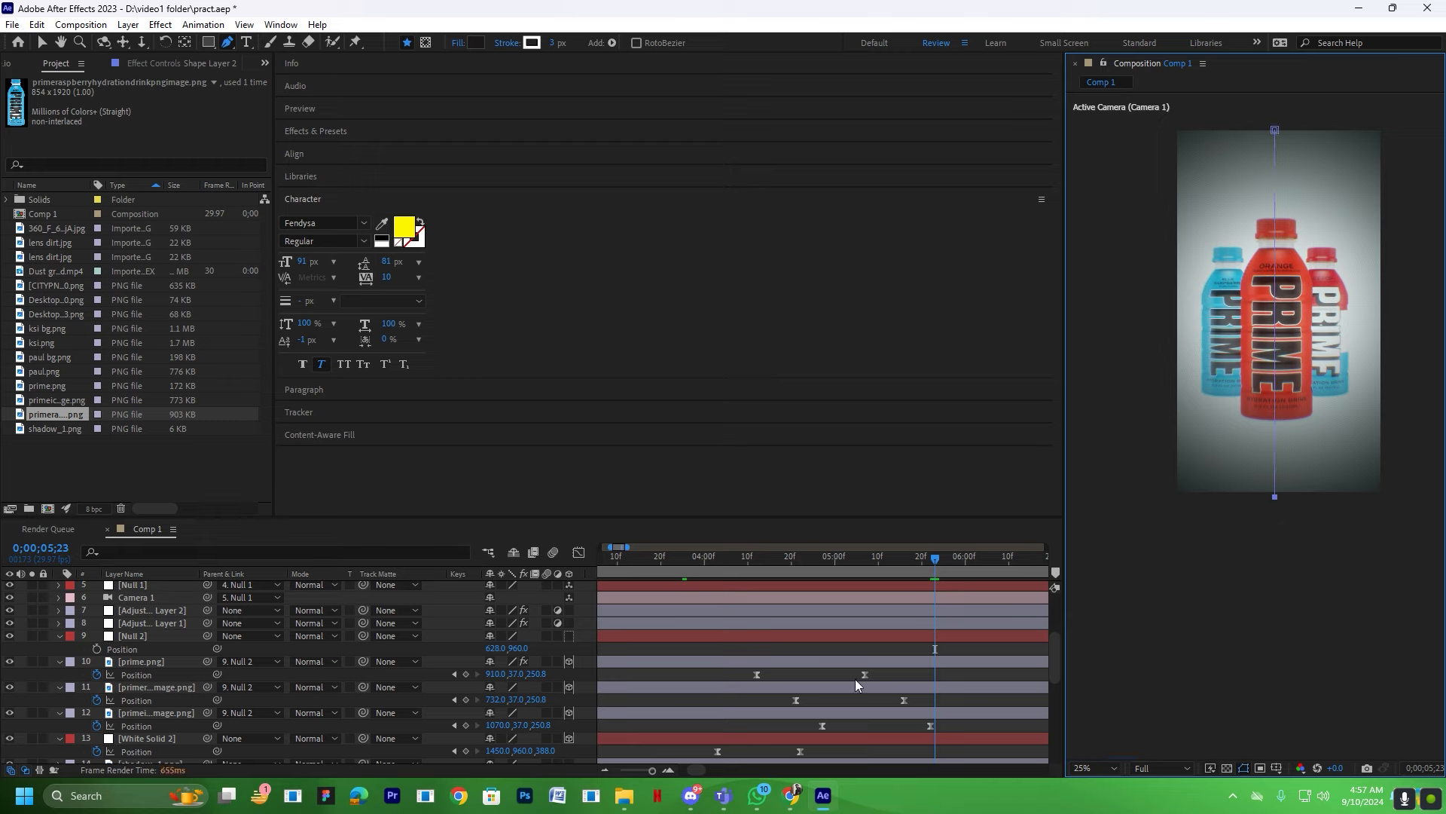
Give the vertical line a dark red 550D0D stroke with a width of 61 px.
left_click(532, 43)
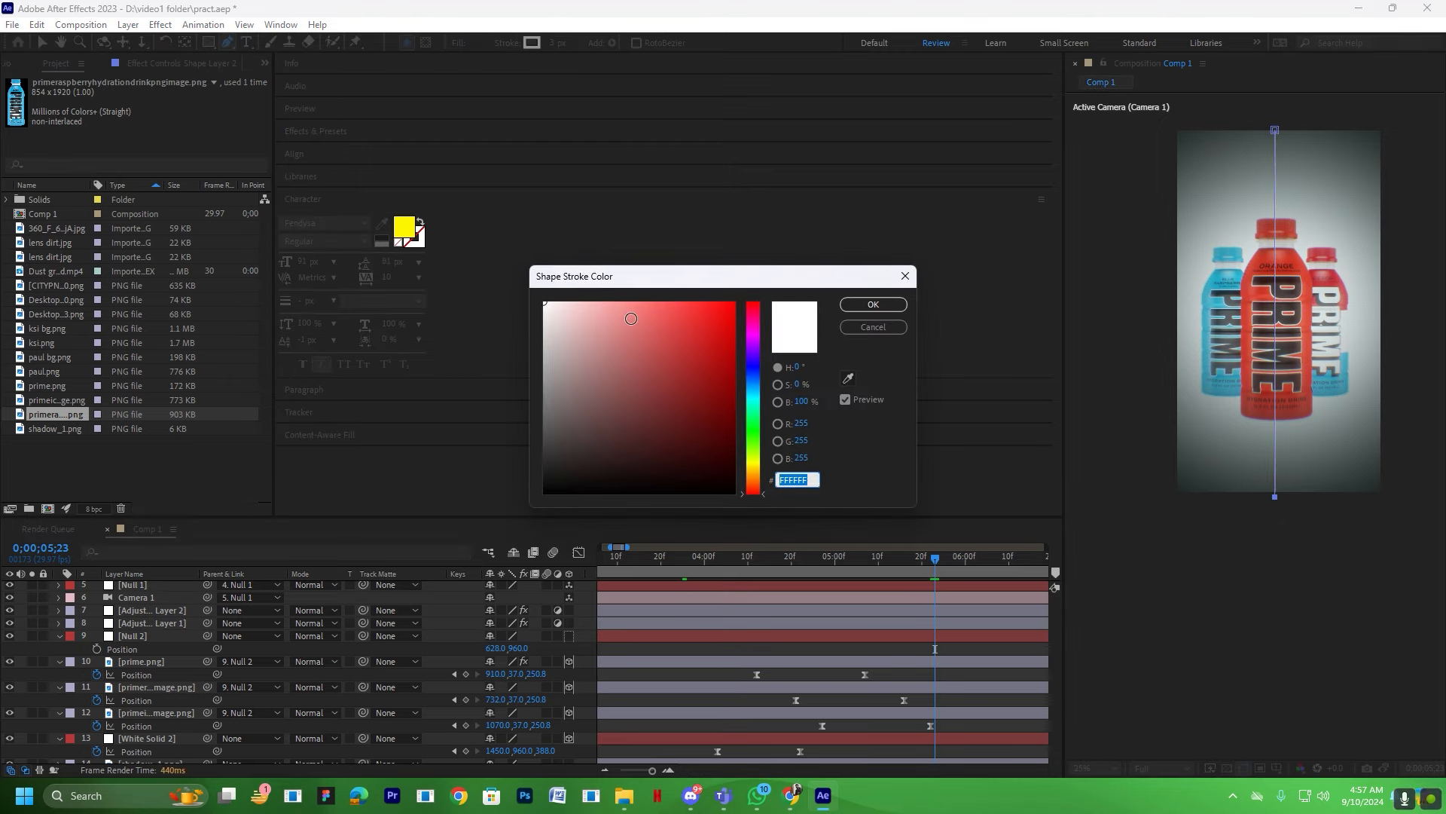
left_click(703, 430)
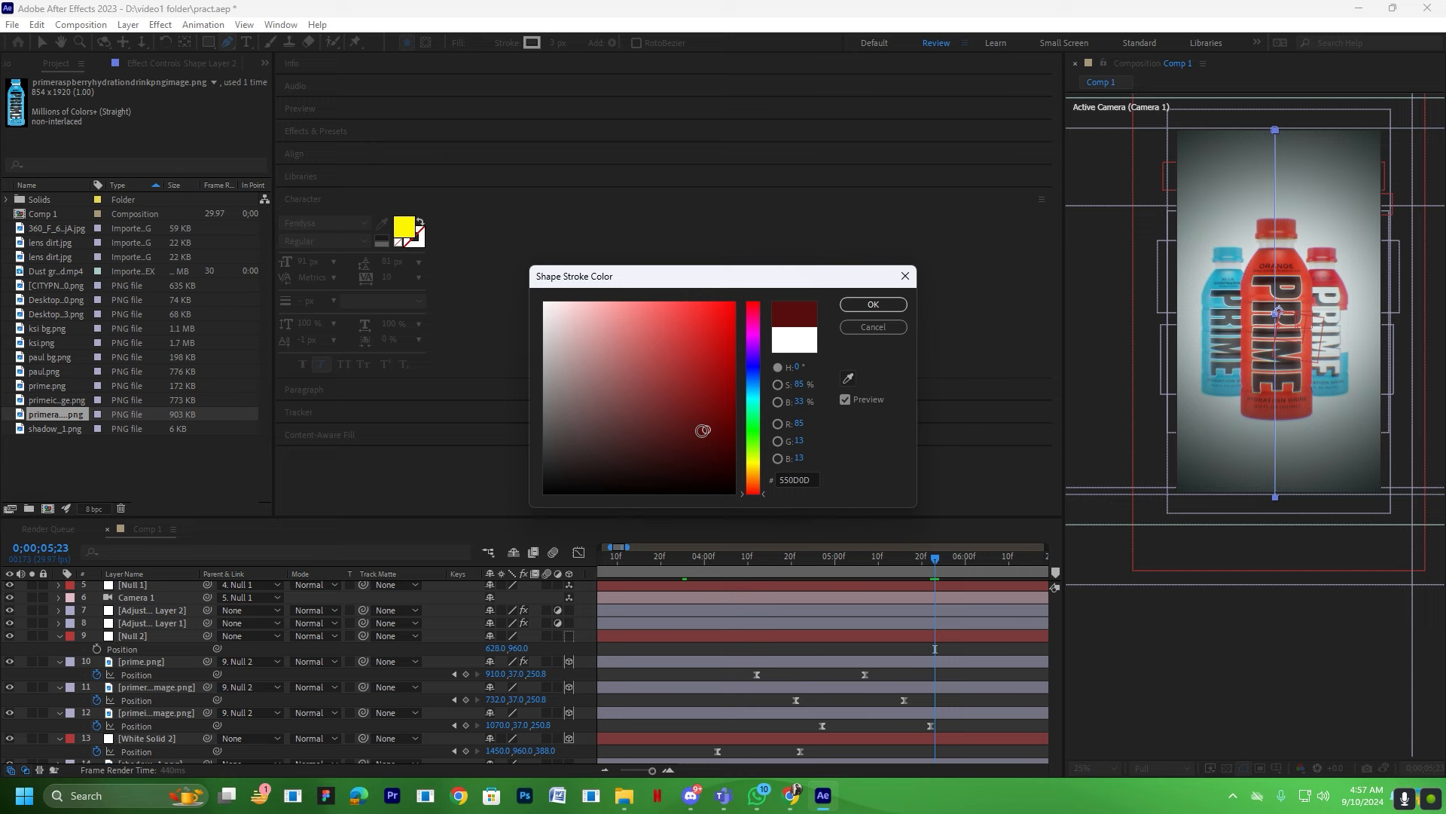
left_click(856, 303)
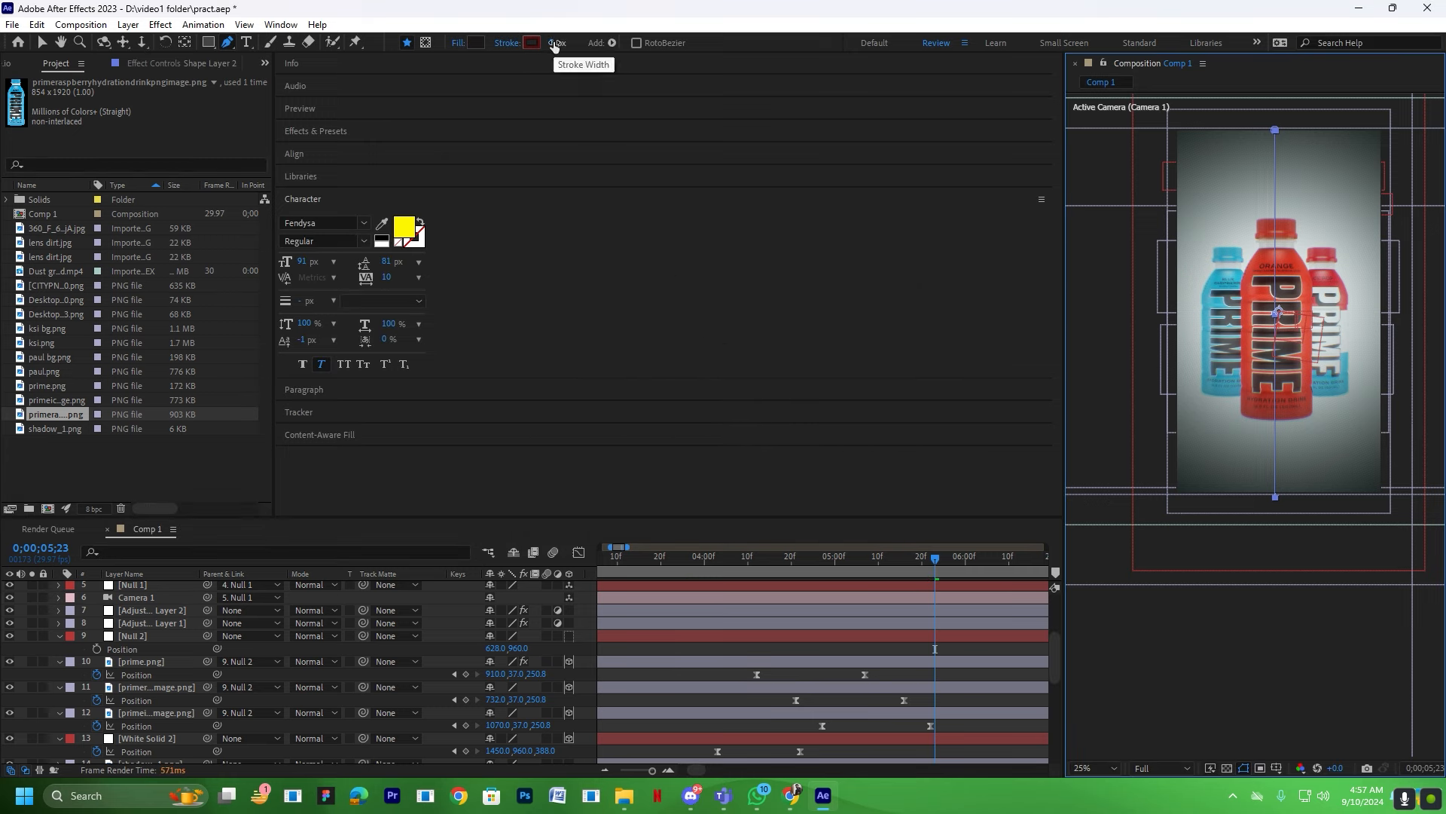
mouse_move(559, 49)
left_mouse_down()
mouse_move(580, 44)
mouse_move(565, 47)
left_mouse_up()
left_click(1094, 767)
left_click(1091, 501)
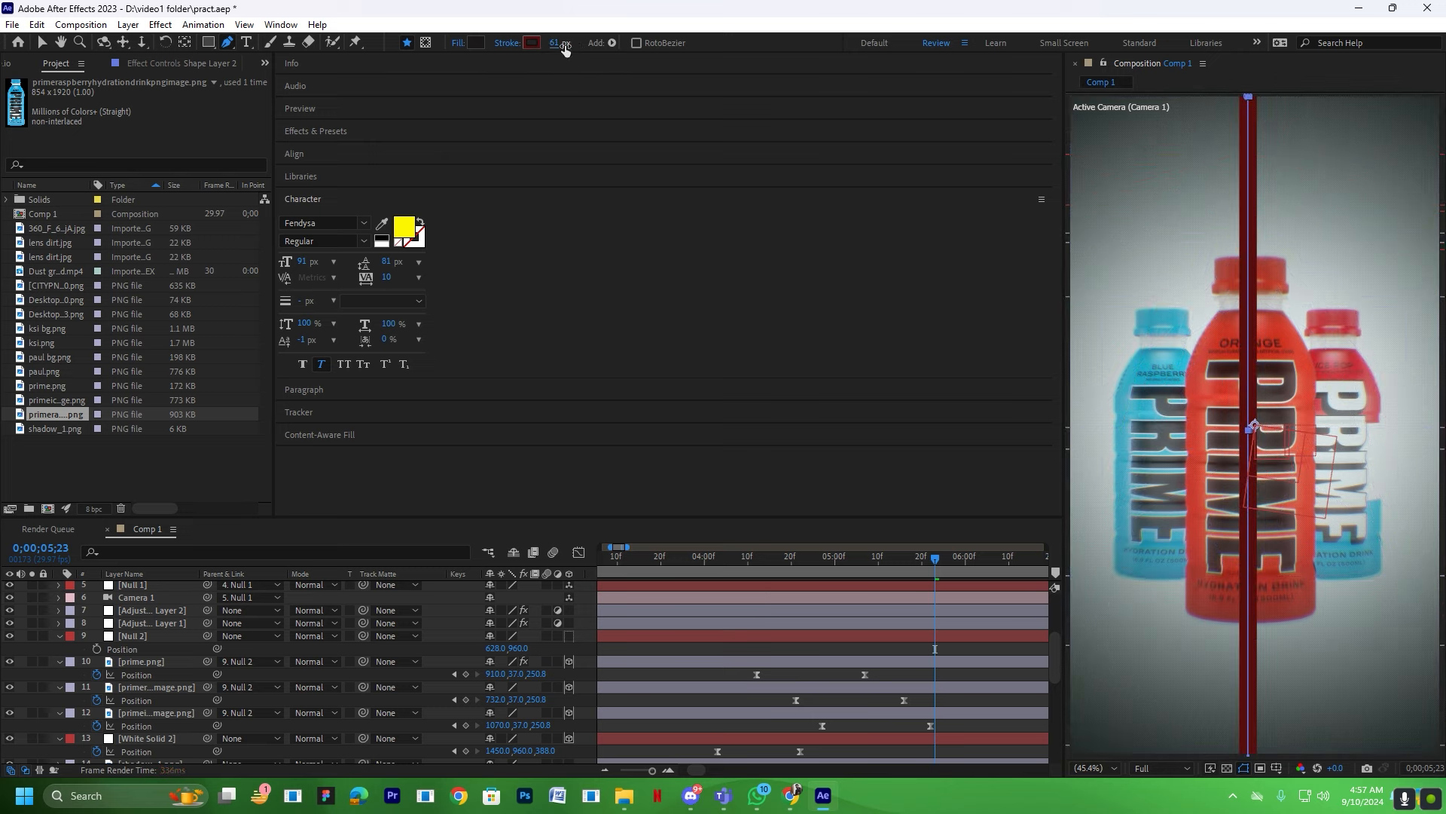
Reorder the line's shape layer to sit directly above the bottles' parent null in the layer stack.
left_click(958, 646)
scroll(124, 594, "up", 4)
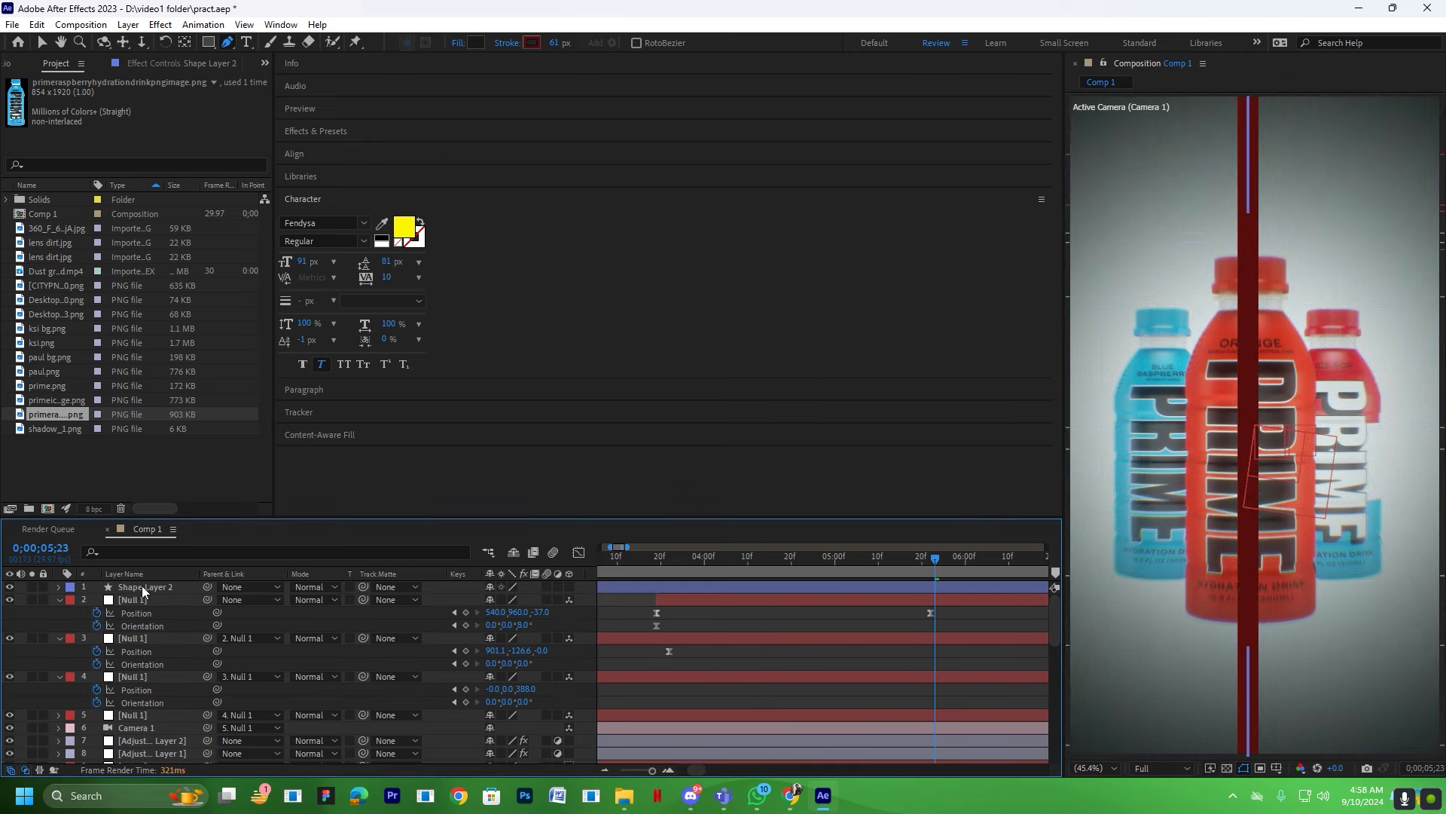
left_click_drag(142, 585, 143, 684)
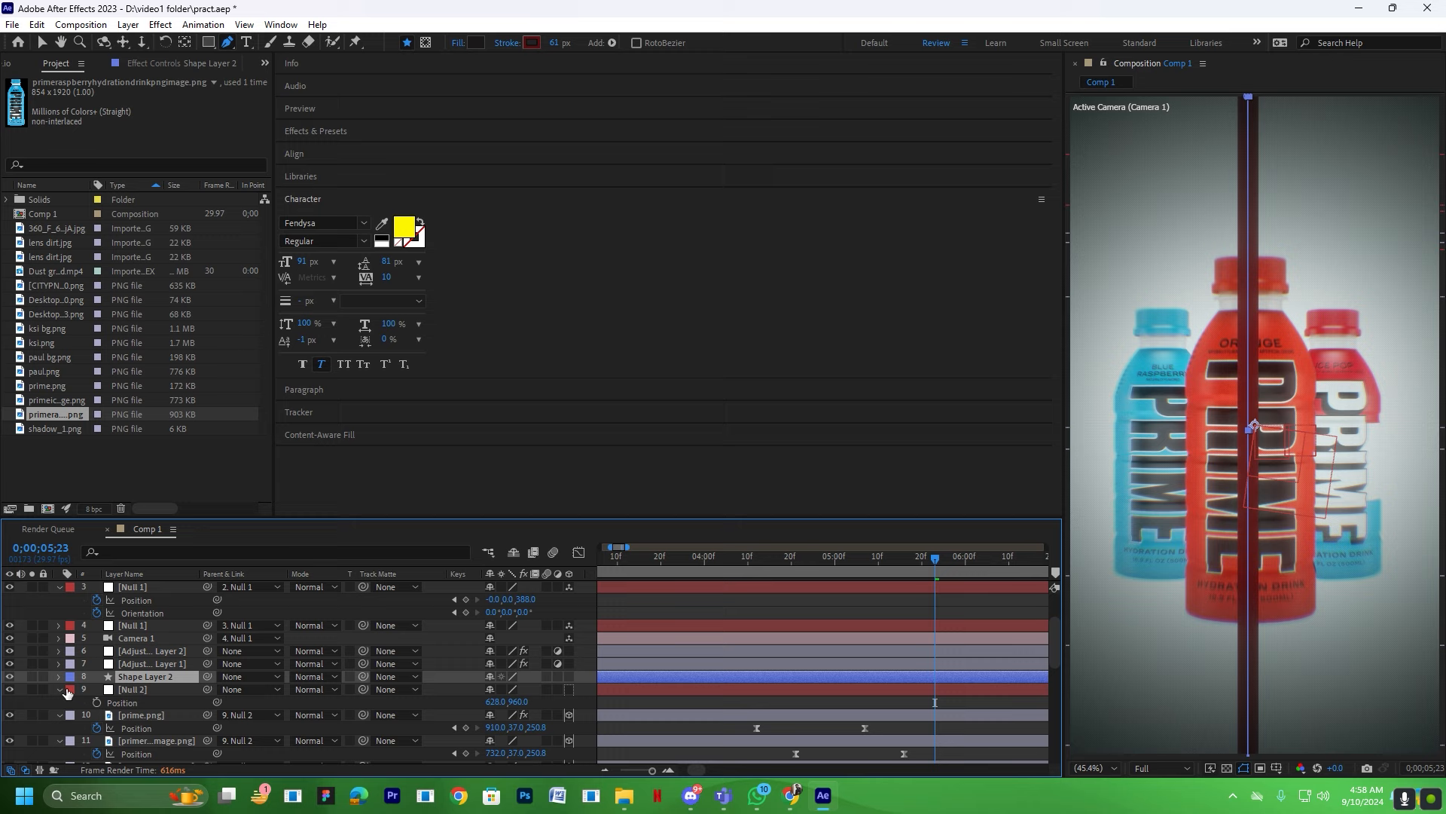
left_click(62, 689)
left_click(140, 701)
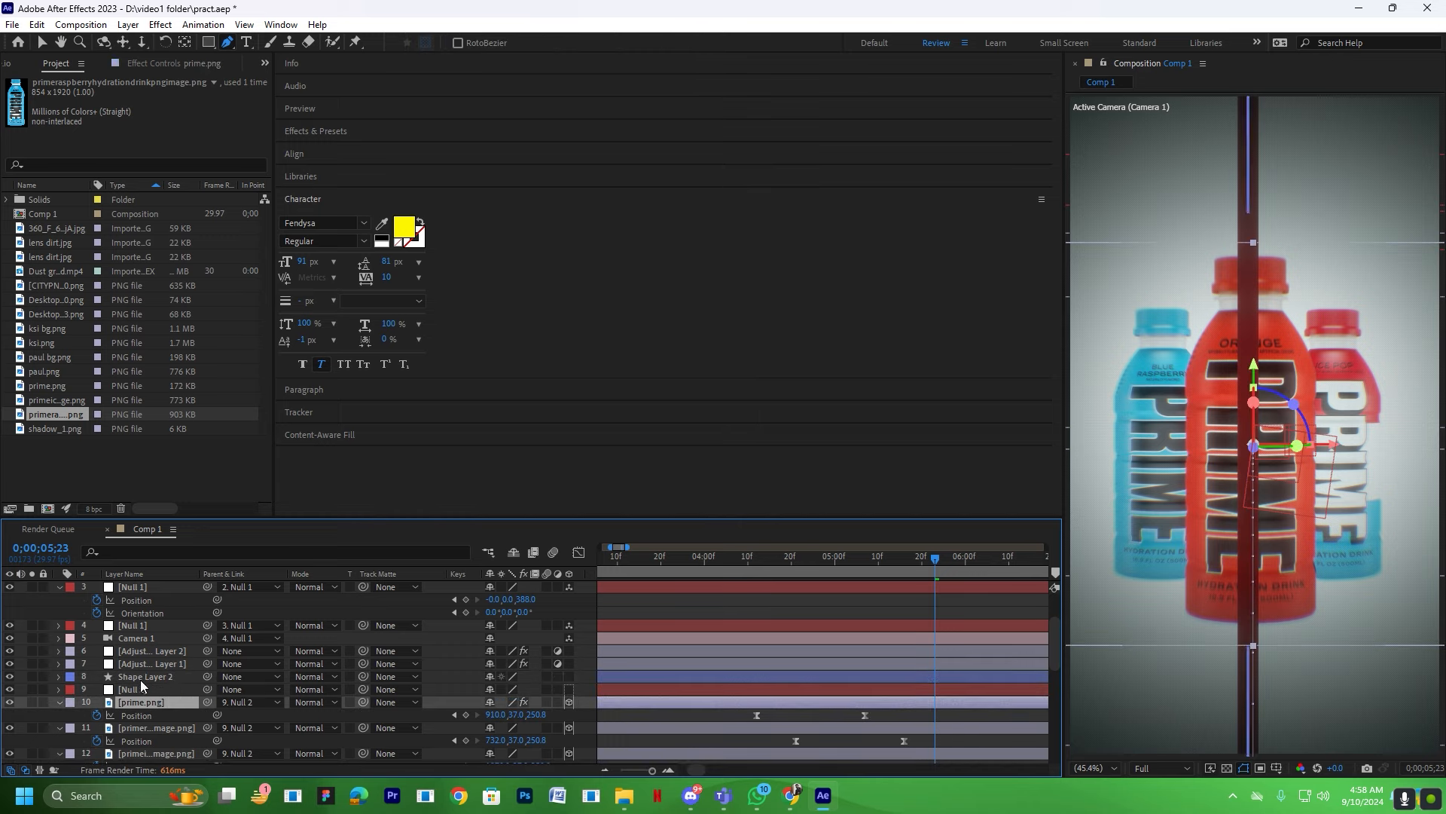
Make the line's shape layer a 3D layer, undoing the trial move in the composition view.
left_click(138, 678)
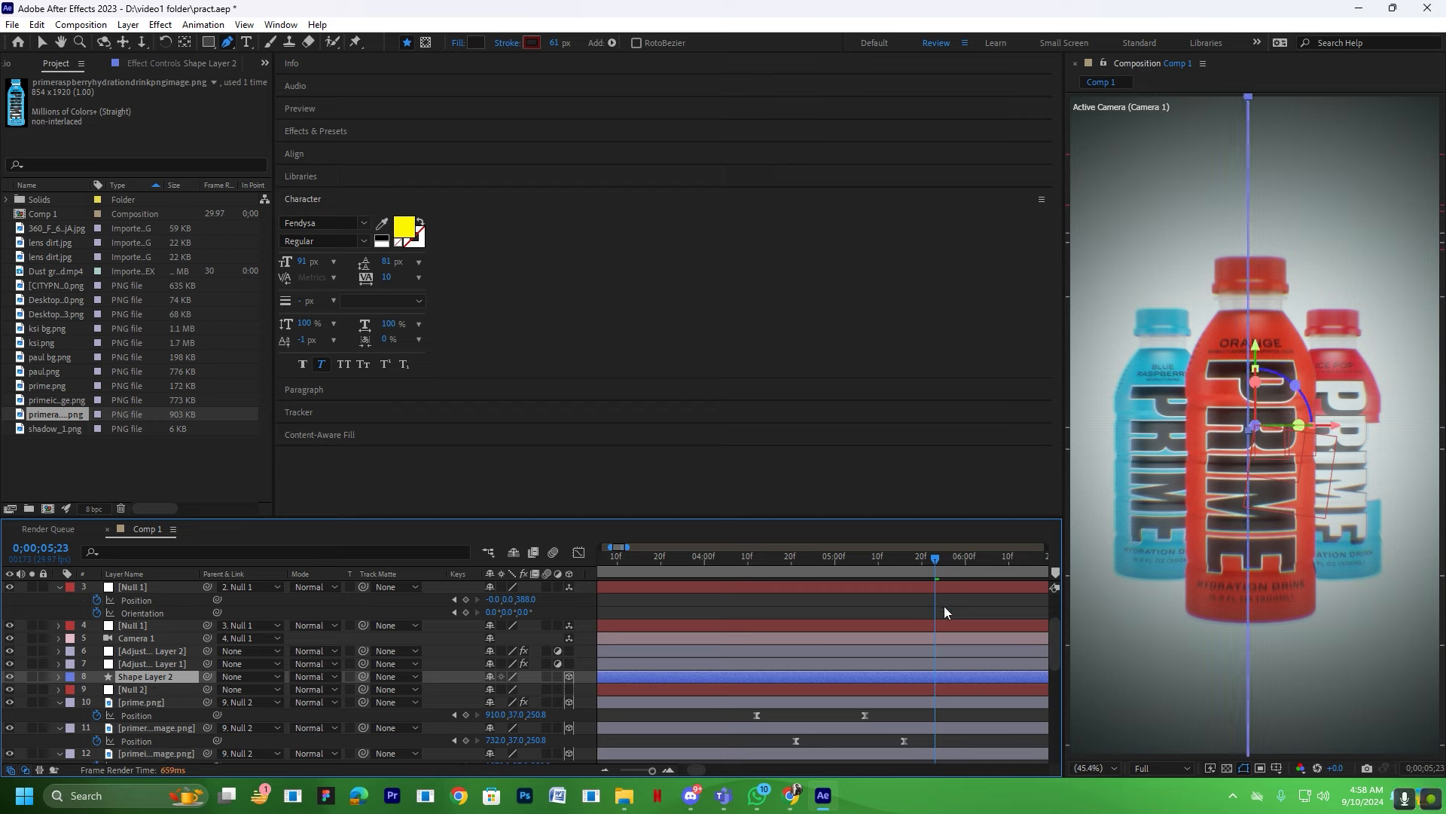
key("v")
left_click(1258, 428)
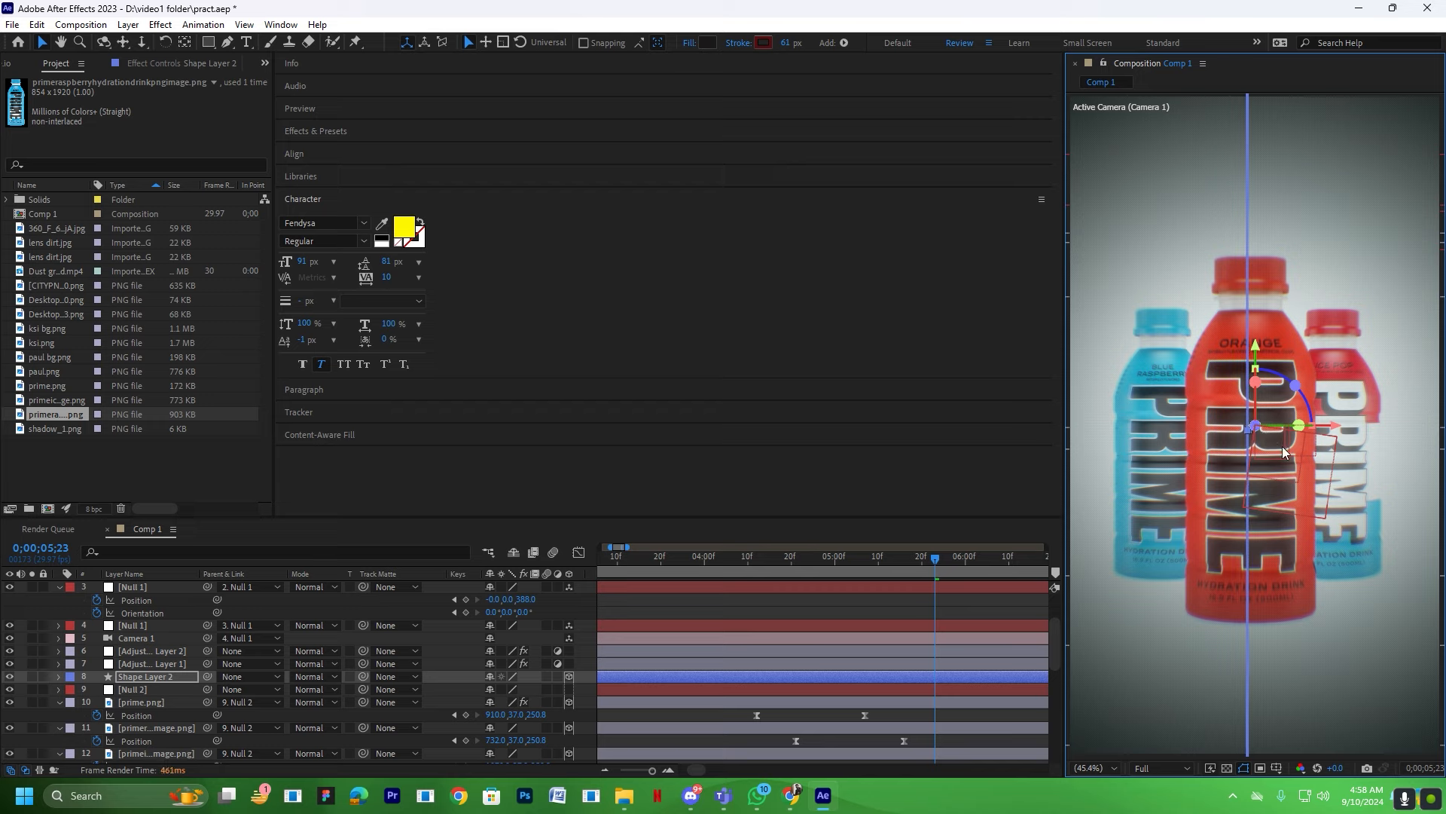
key("ctrl+z")
Move the line's shape layer forward in depth until it sits in front of the Prime bottles.
left_click(151, 703)
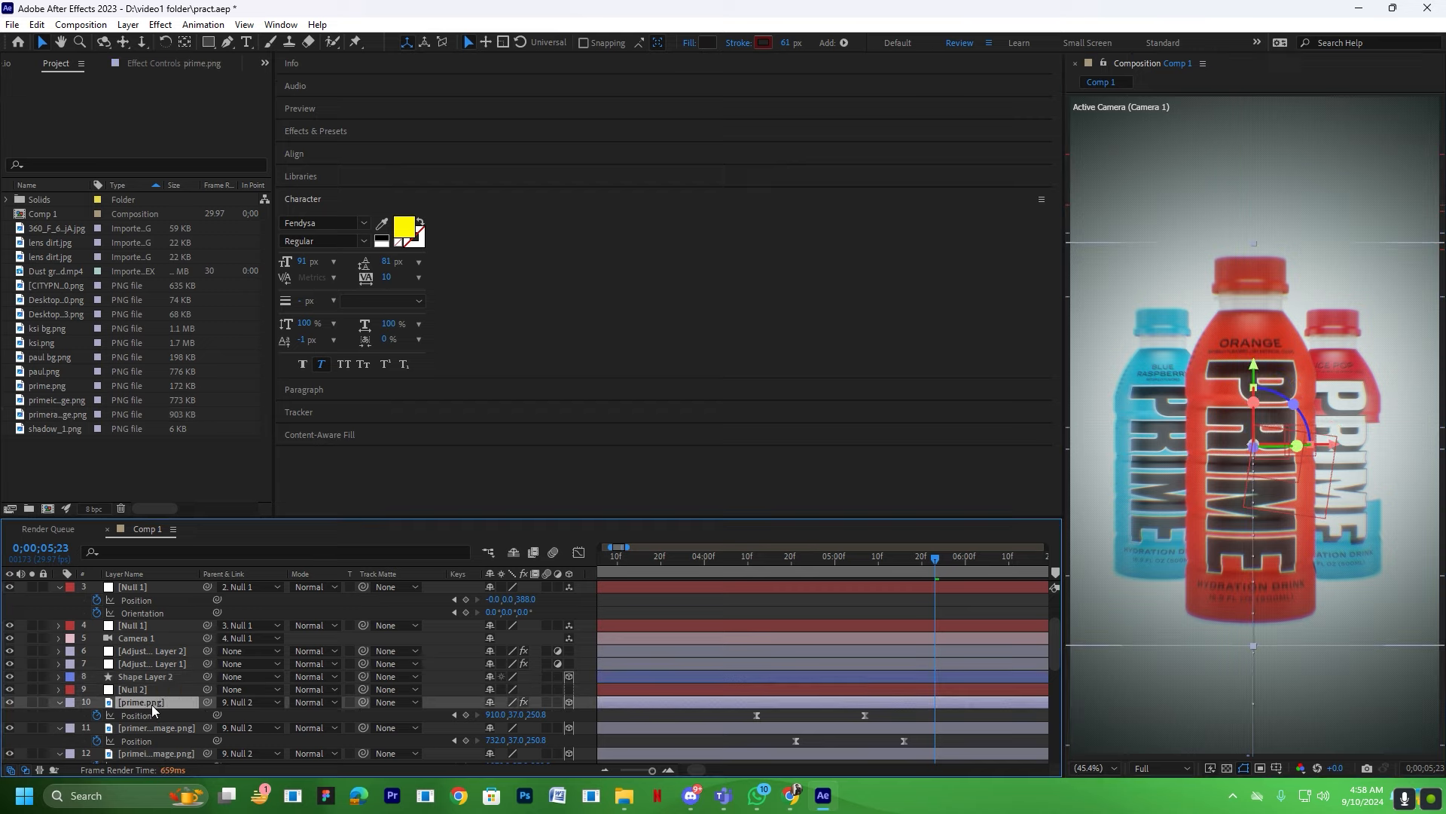
key("u")
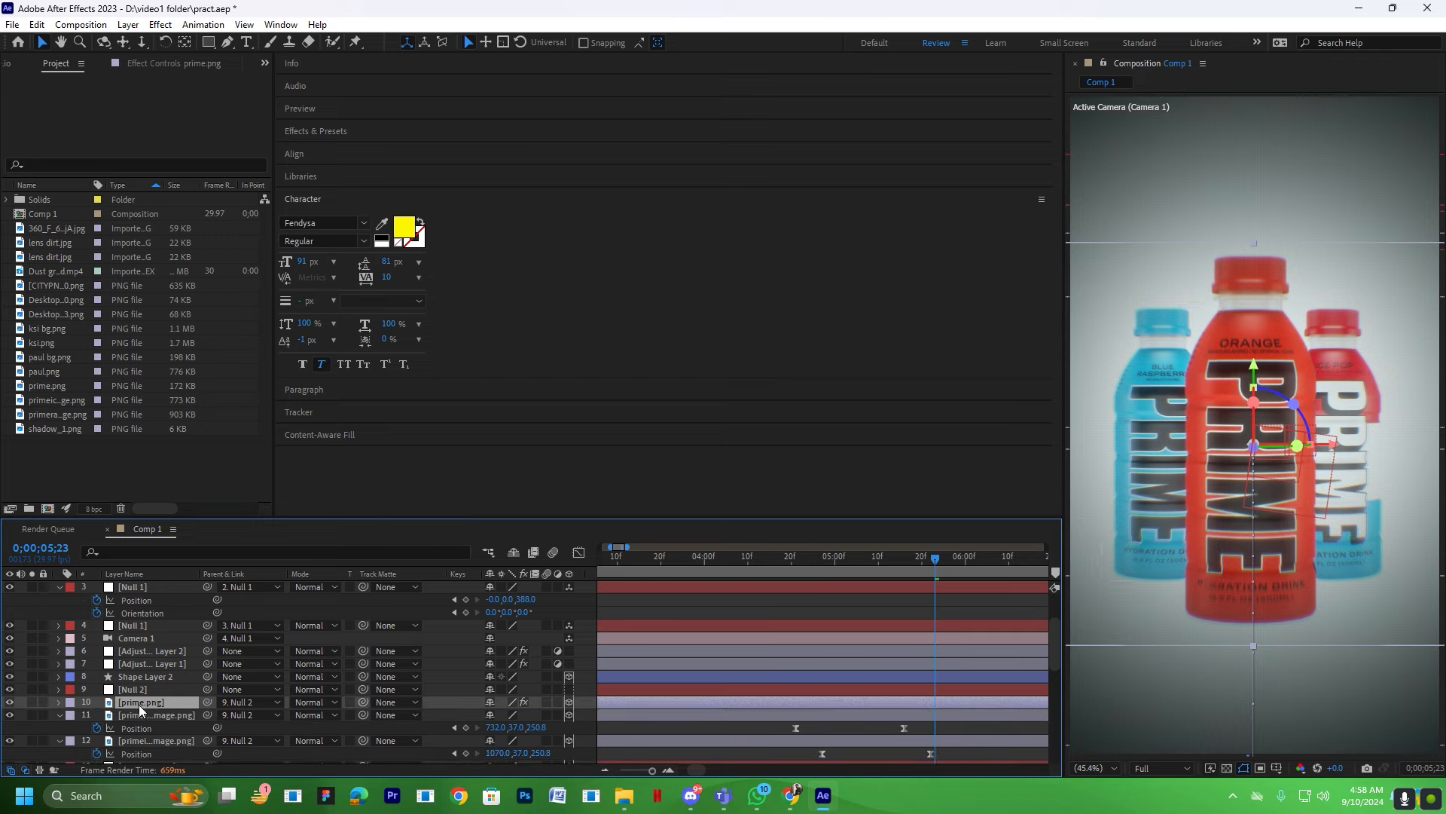
key("u")
left_click(145, 676)
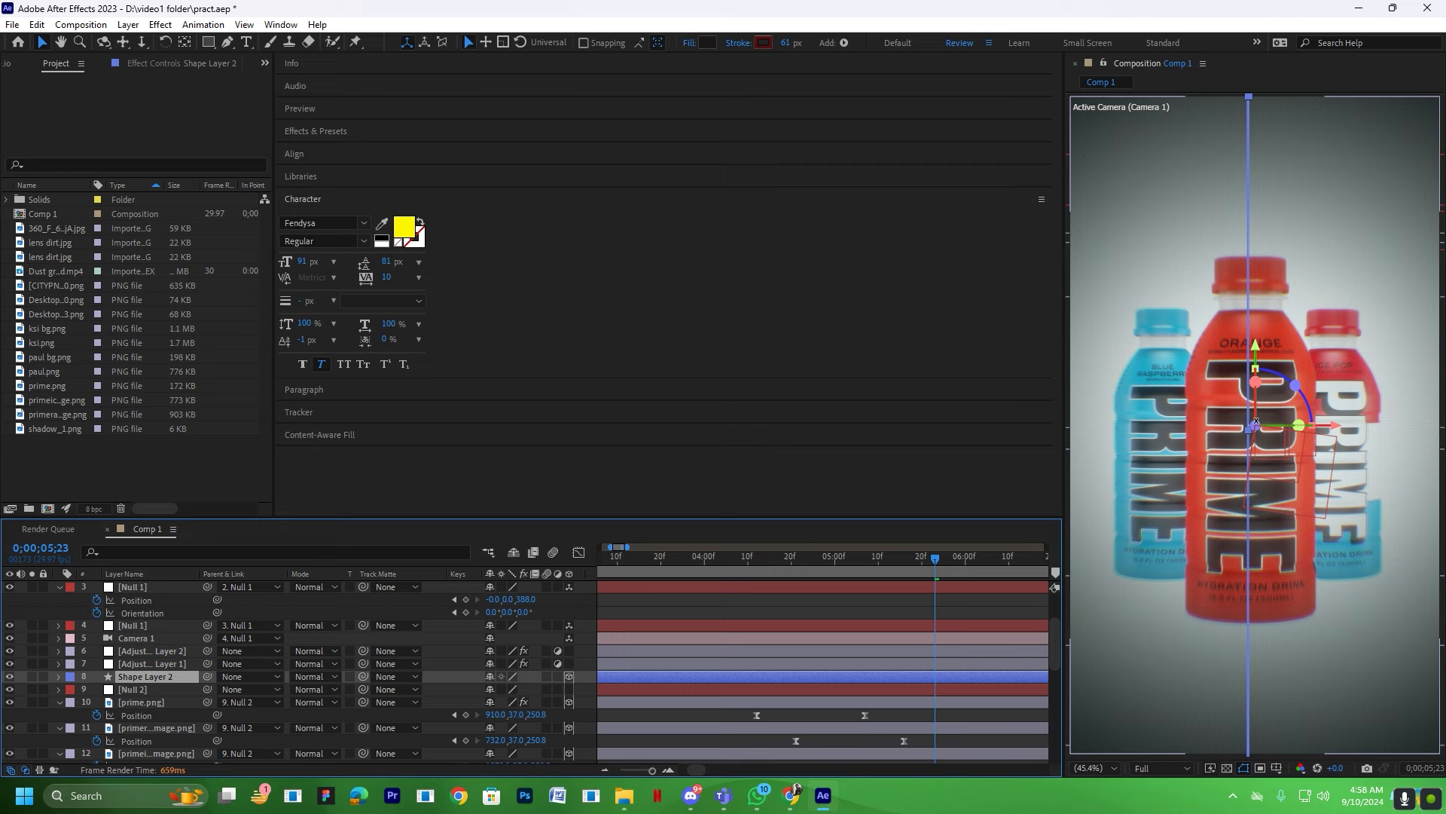
left_click_drag(1255, 425, 1317, 551)
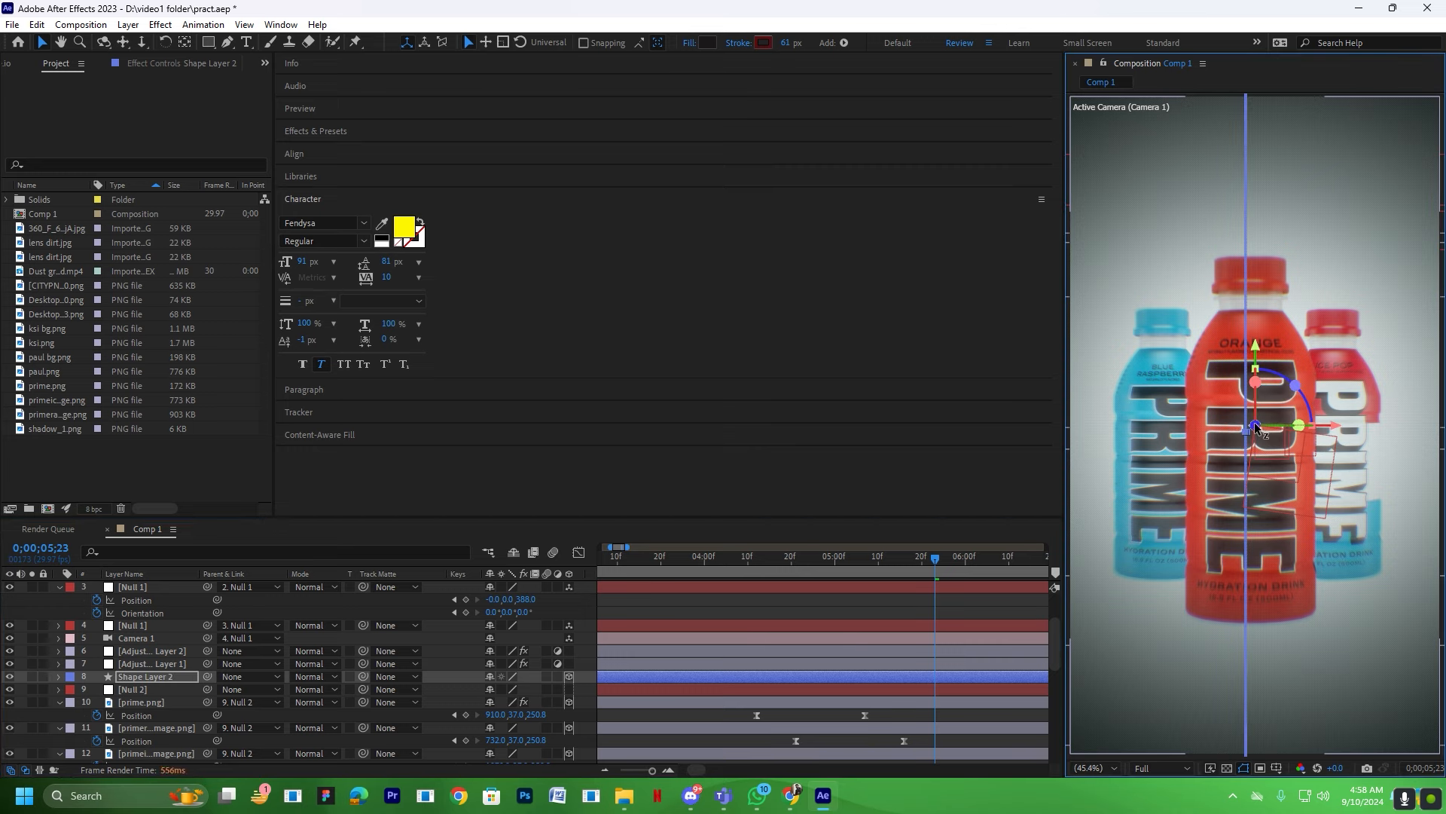
left_click_drag(1257, 428, 1249, 451)
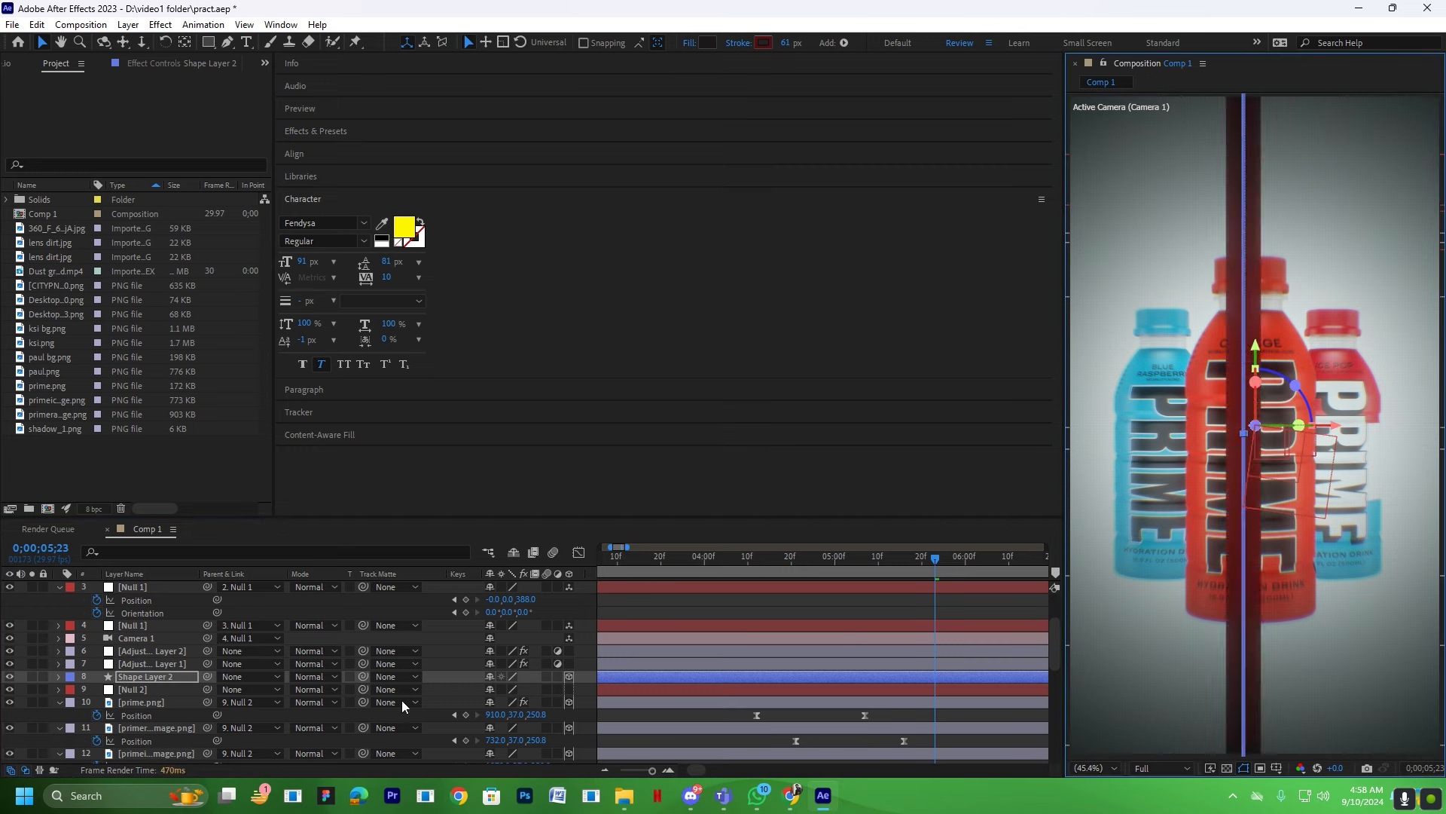
Scale the line's shape layer to 65%.
key("s")
left_click_drag(507, 689, 485, 694)
Try a scale of 38% on the line's shape layer.
left_click(504, 689)
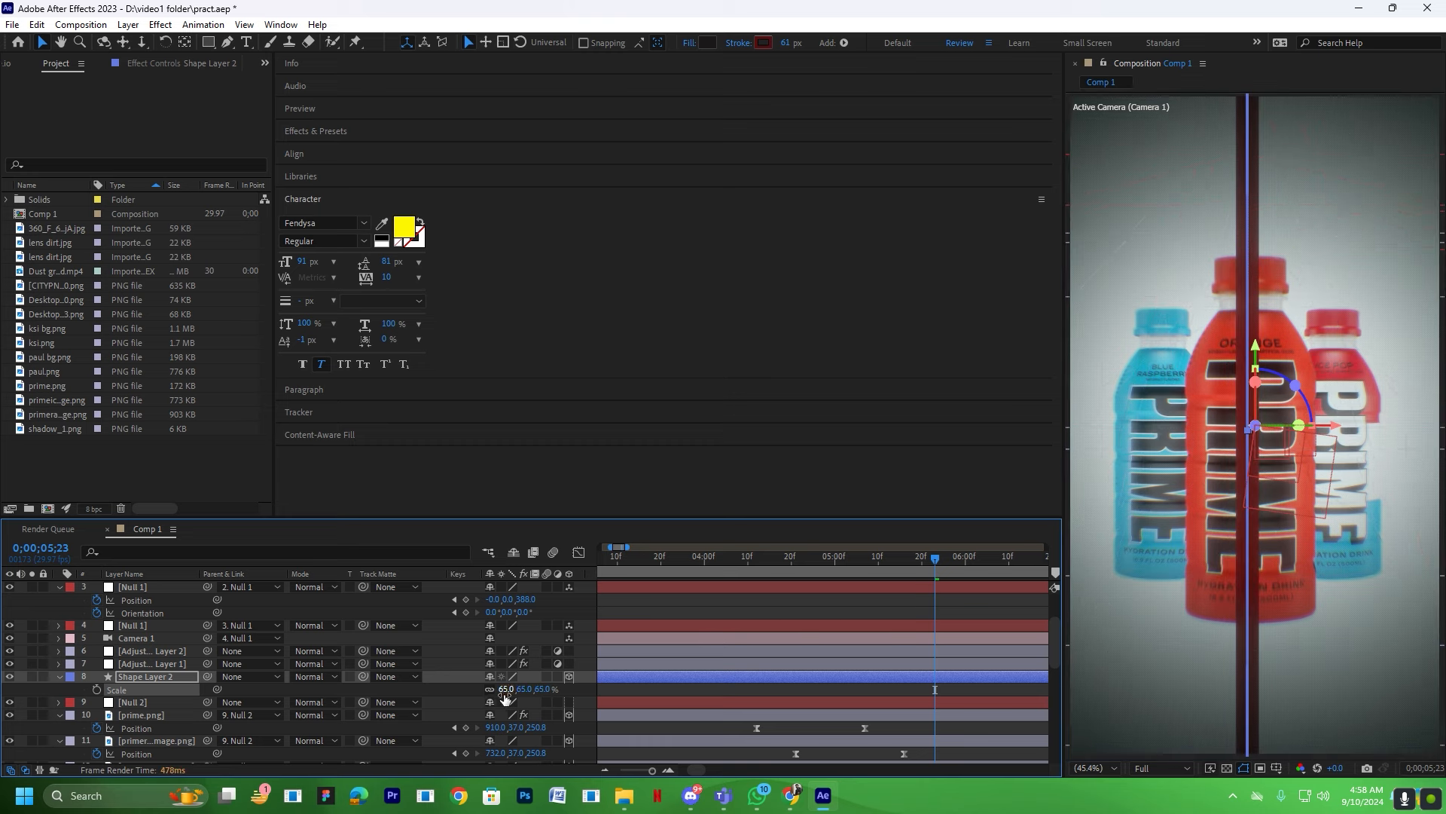
type("38")
key("Return")
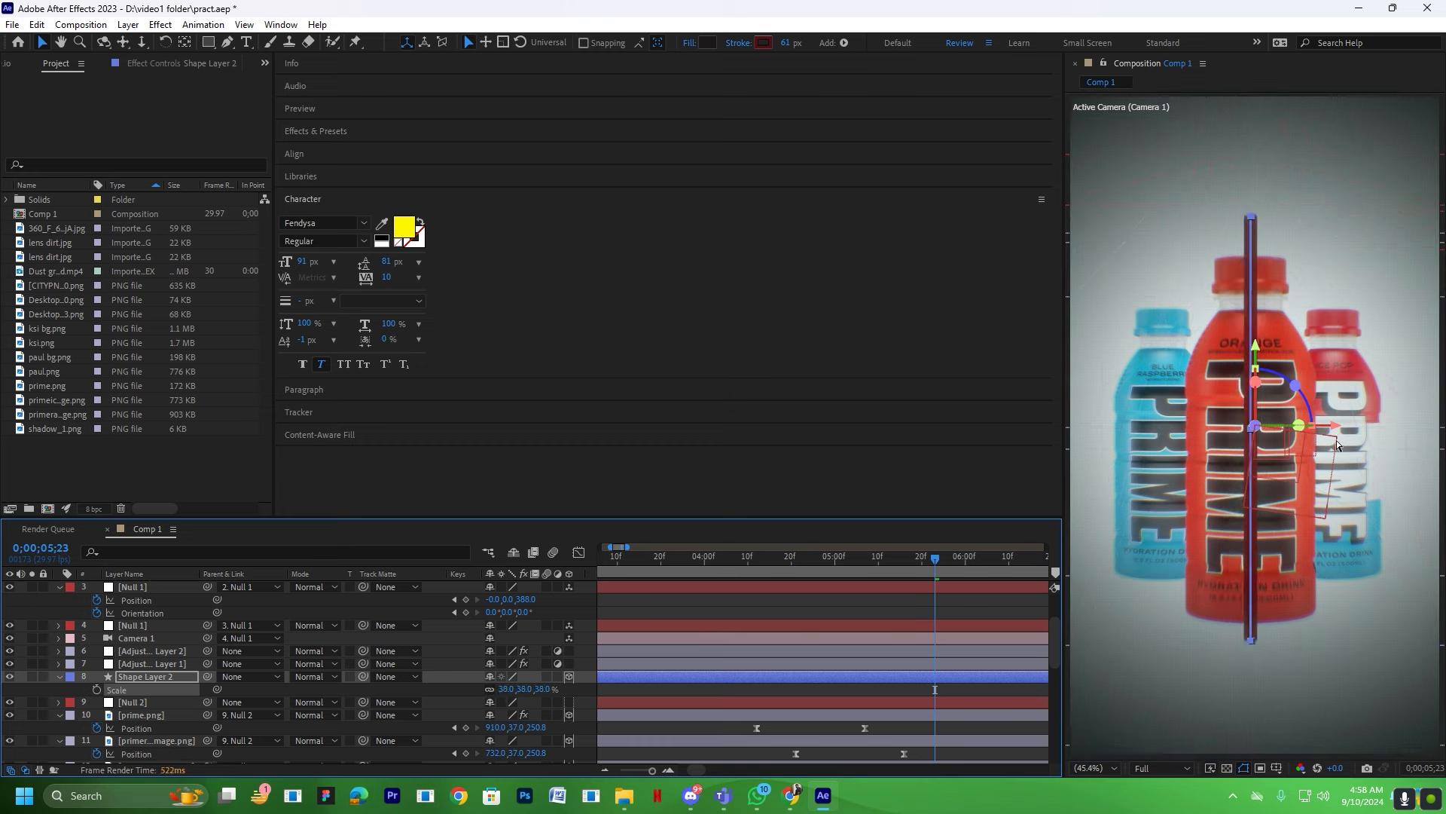
Shift the line's shape layer slightly right, apply the "mohi trim" preset to it and reveal its keyframes.
left_click_drag(1336, 439, 1354, 426)
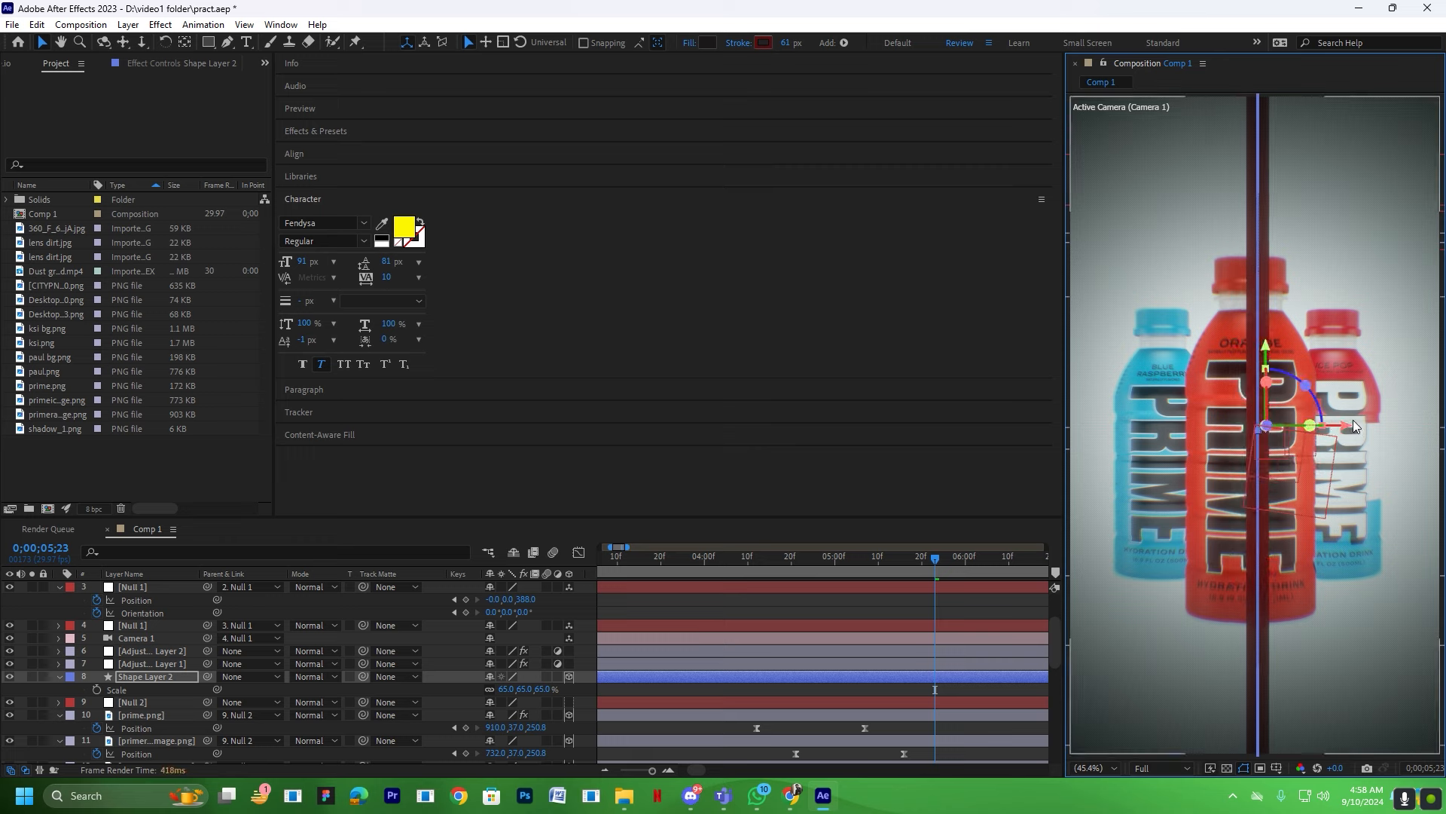
left_click(173, 675)
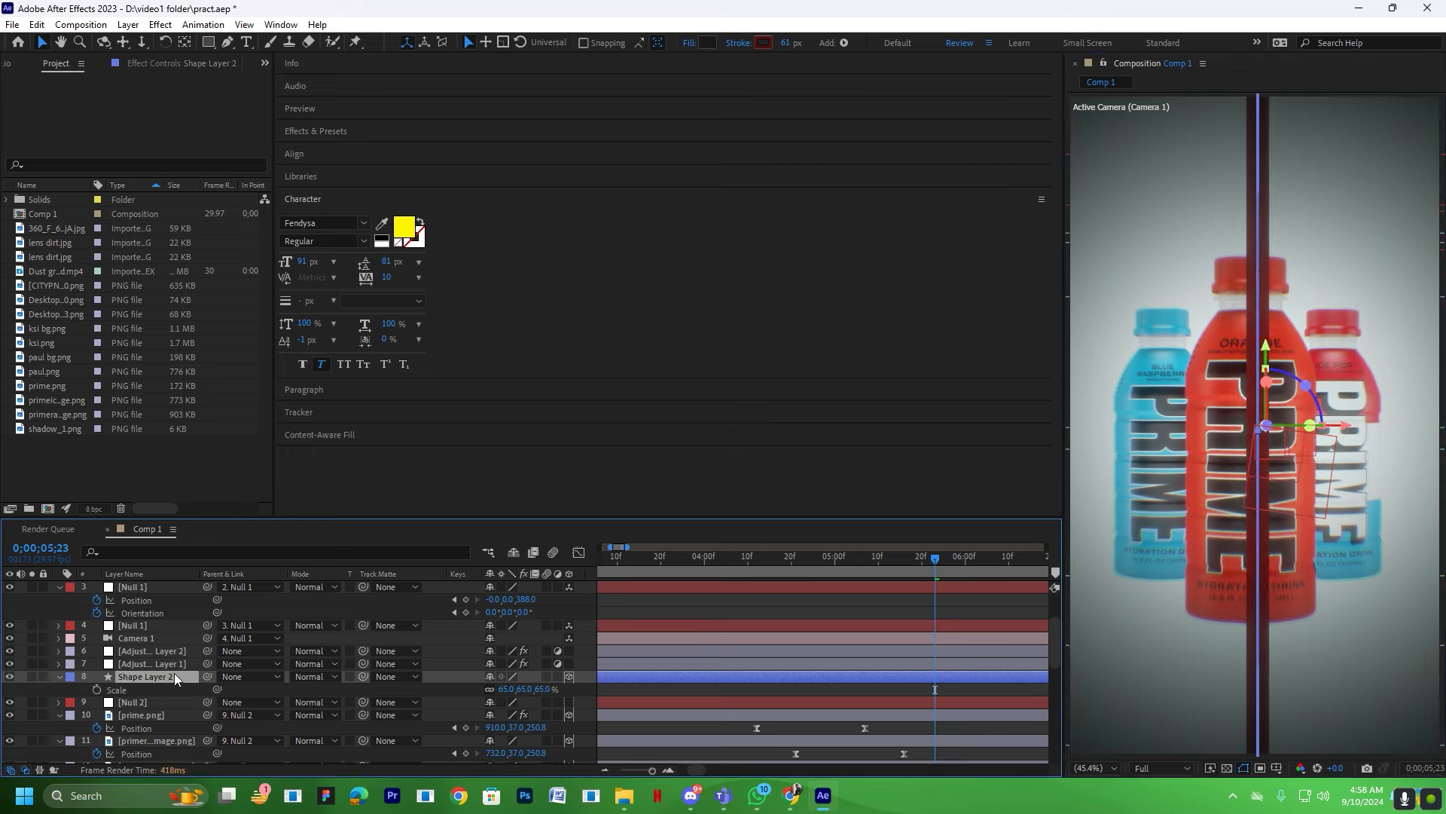
key("ctrl+space")
type("mohi tr")
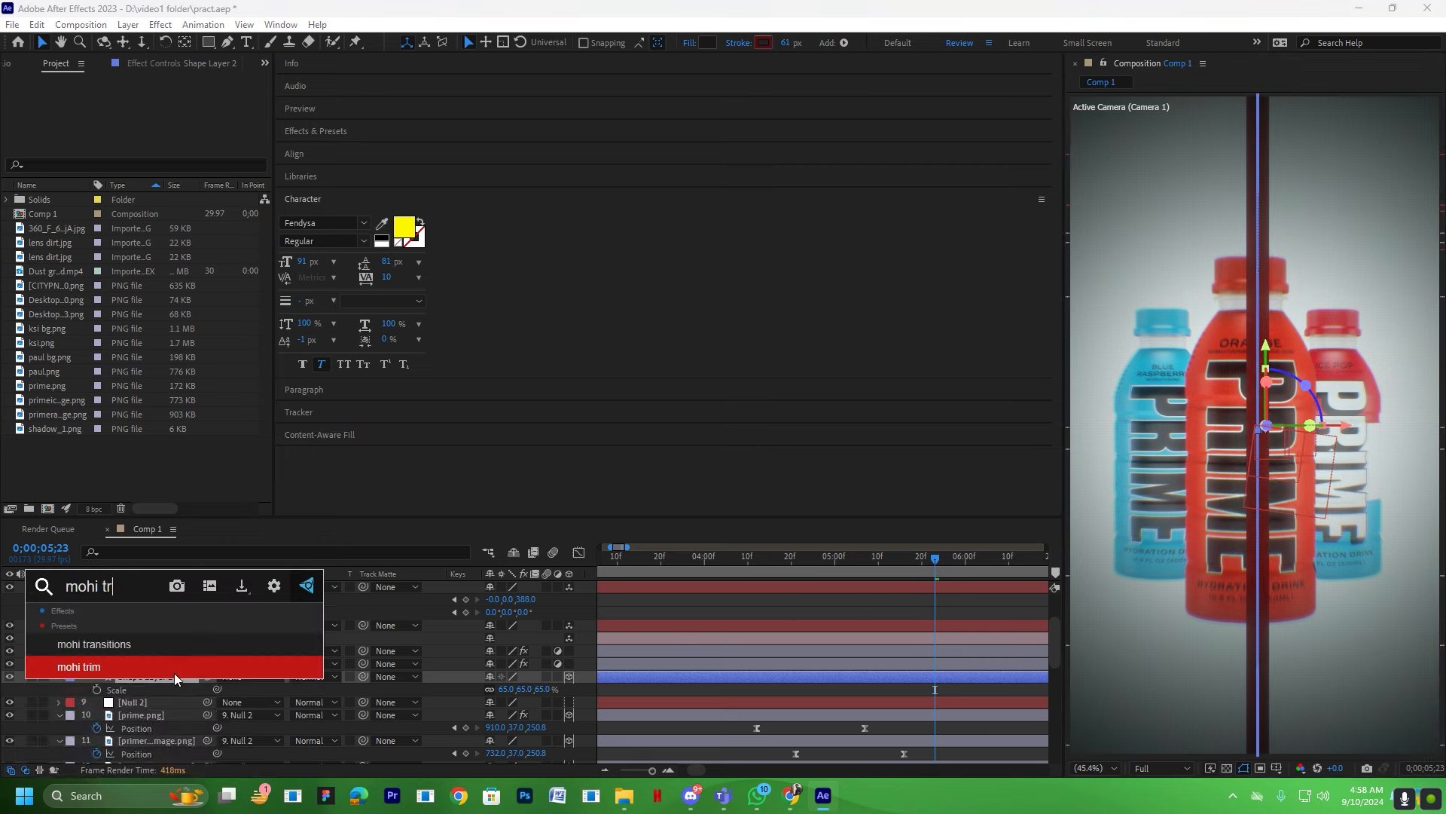
left_click(104, 667)
key("u")
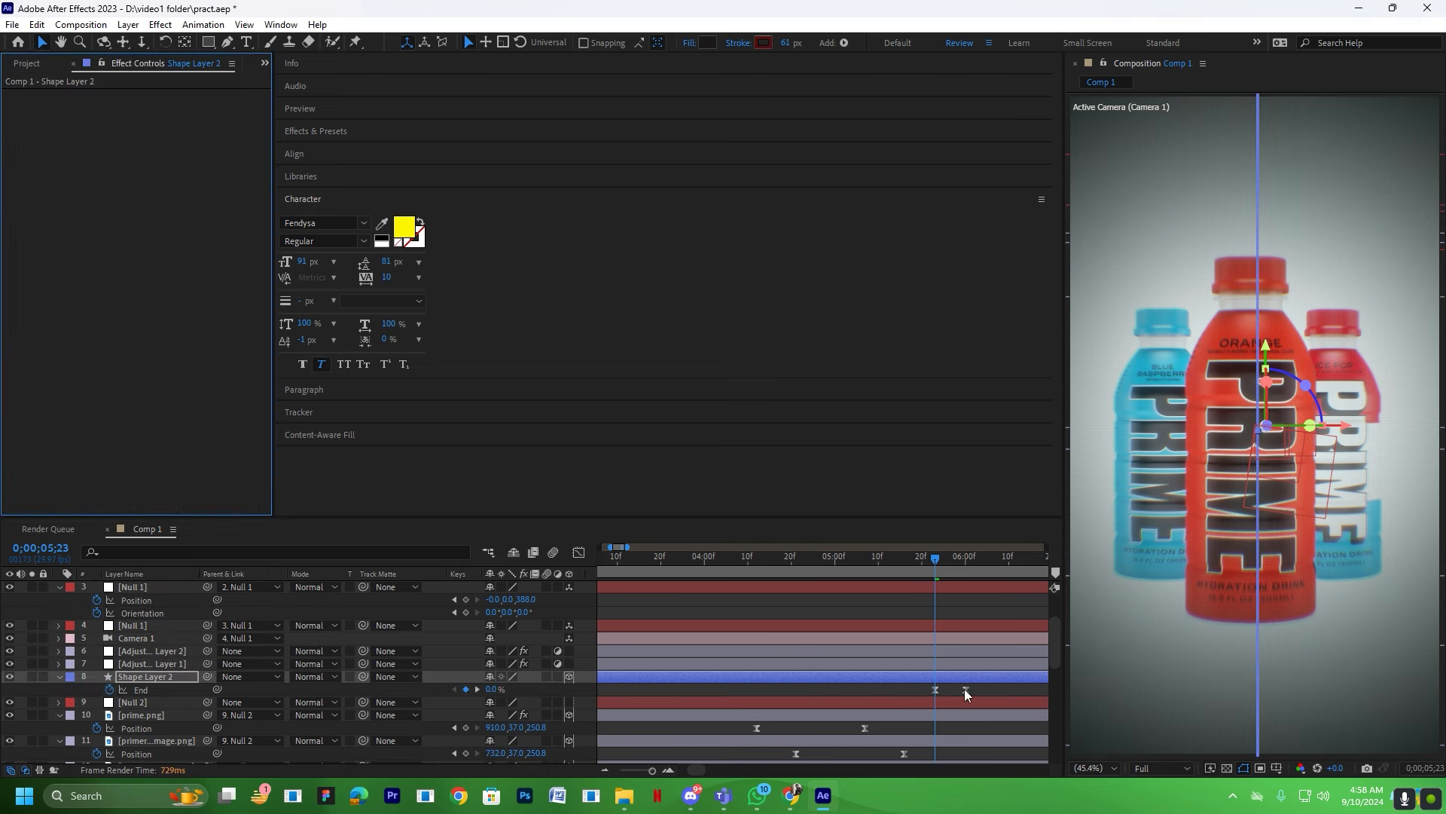
Retime the line's trim End keyframes to run from about 0;00;05;14 to 0;00;06;02 and preview the line drawing in.
left_click_drag(966, 689, 933, 680)
left_click(778, 557)
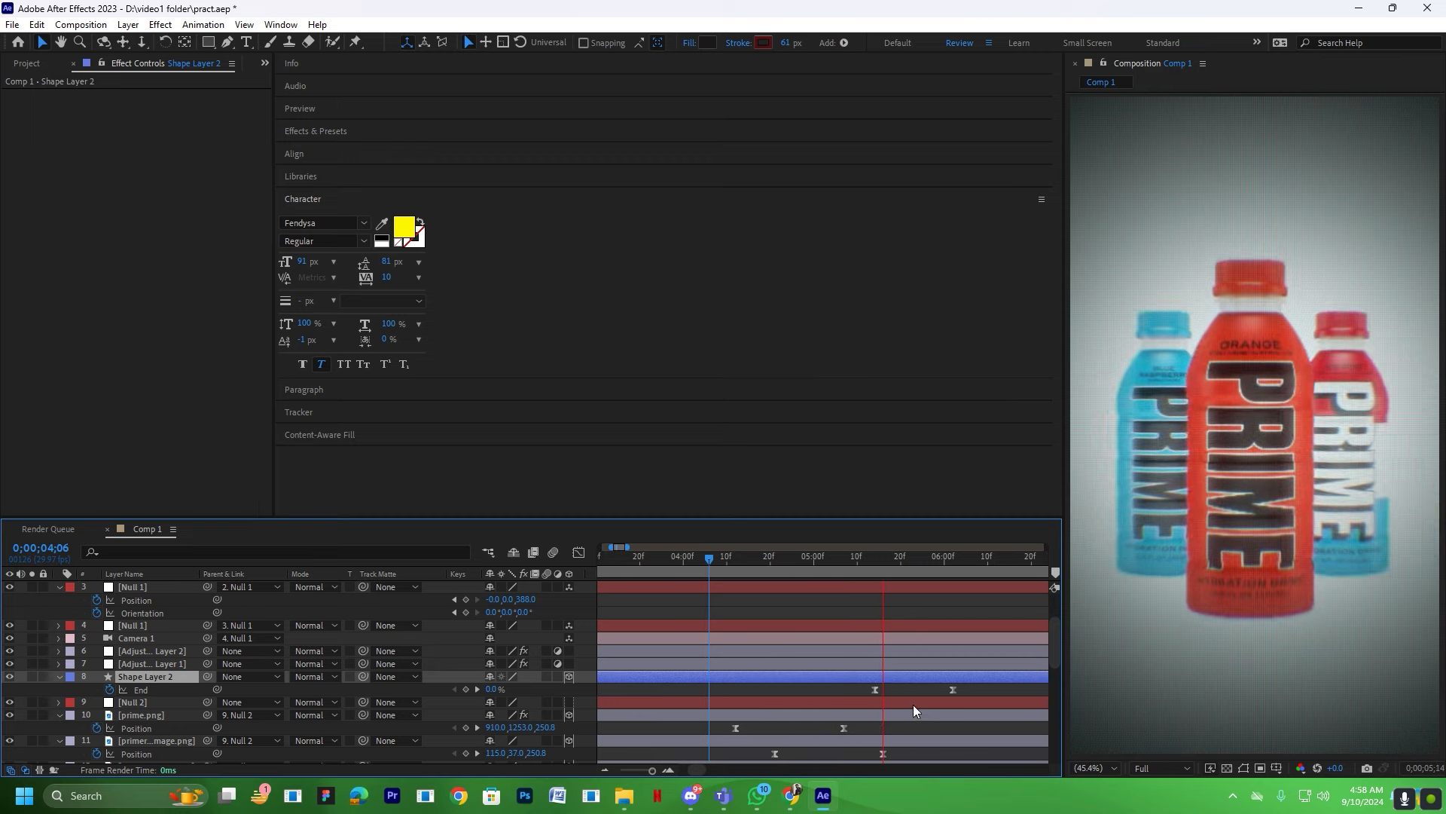
key("space")
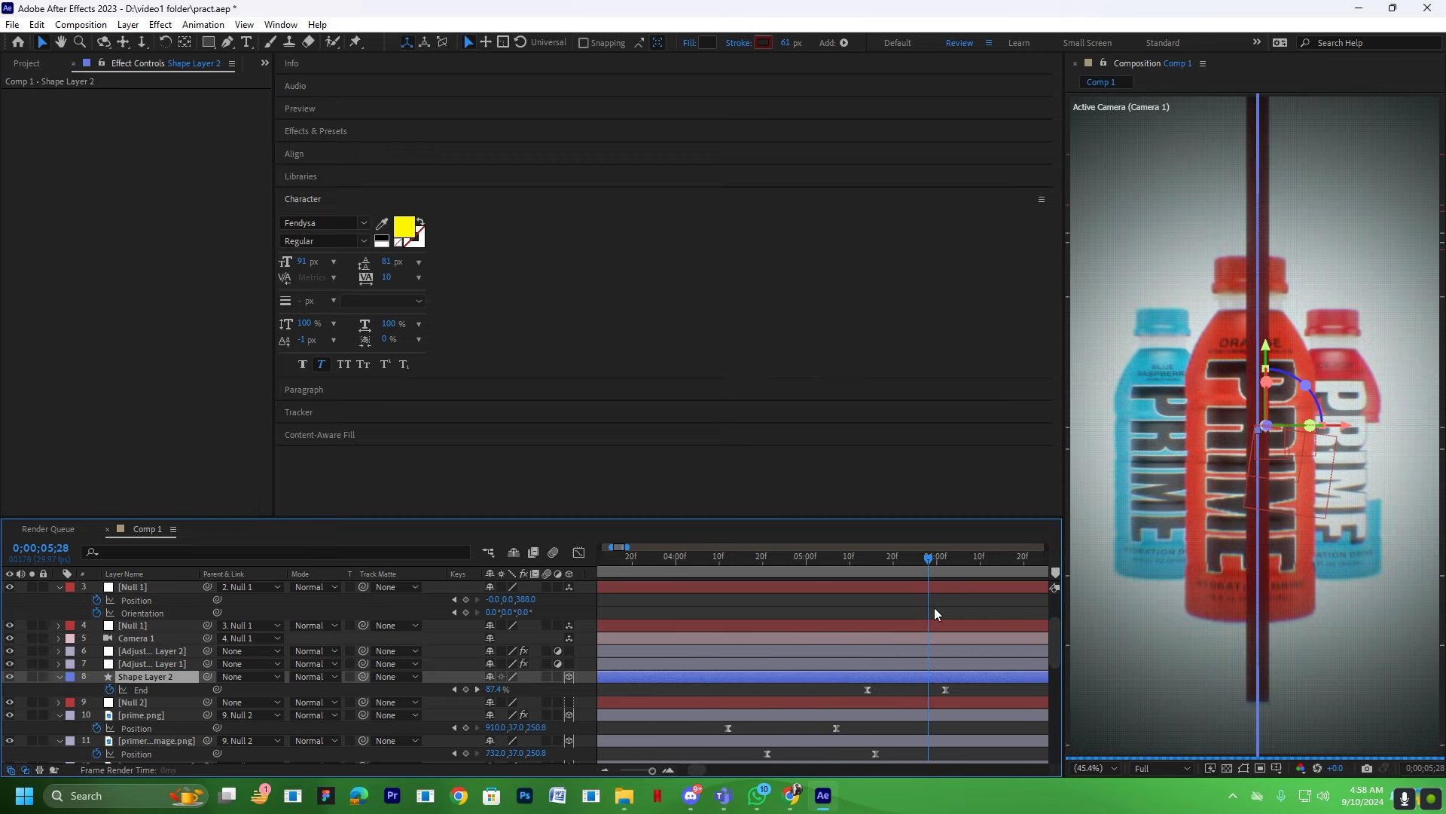
left_click(821, 556)
key("space")
key("space")
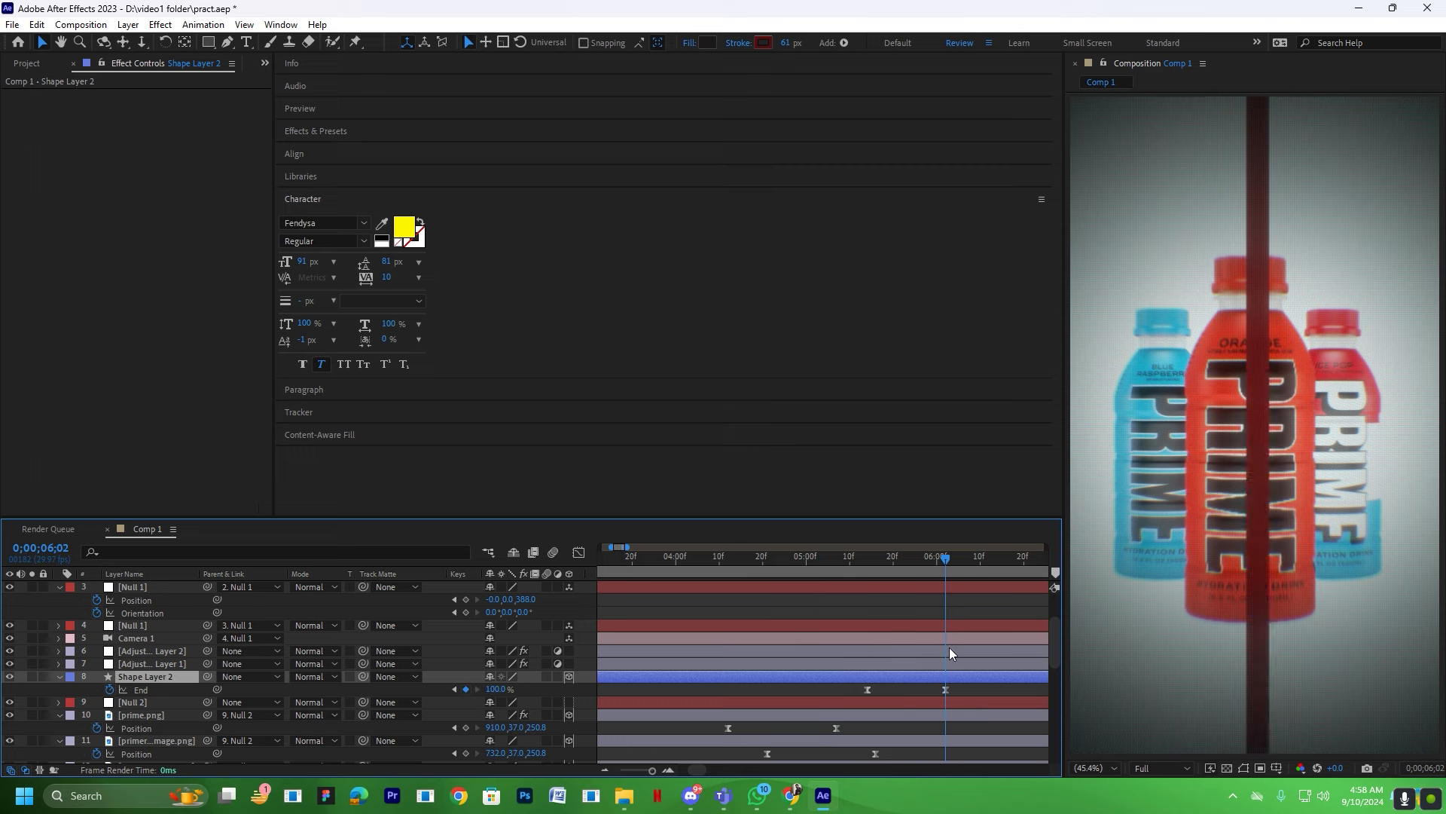
Add a 65% Scale keyframe to the line at about 0;00;05;28 and unlink its scale proportions.
scroll(952, 651, "down", 1)
scroll(971, 687, "up", 2)
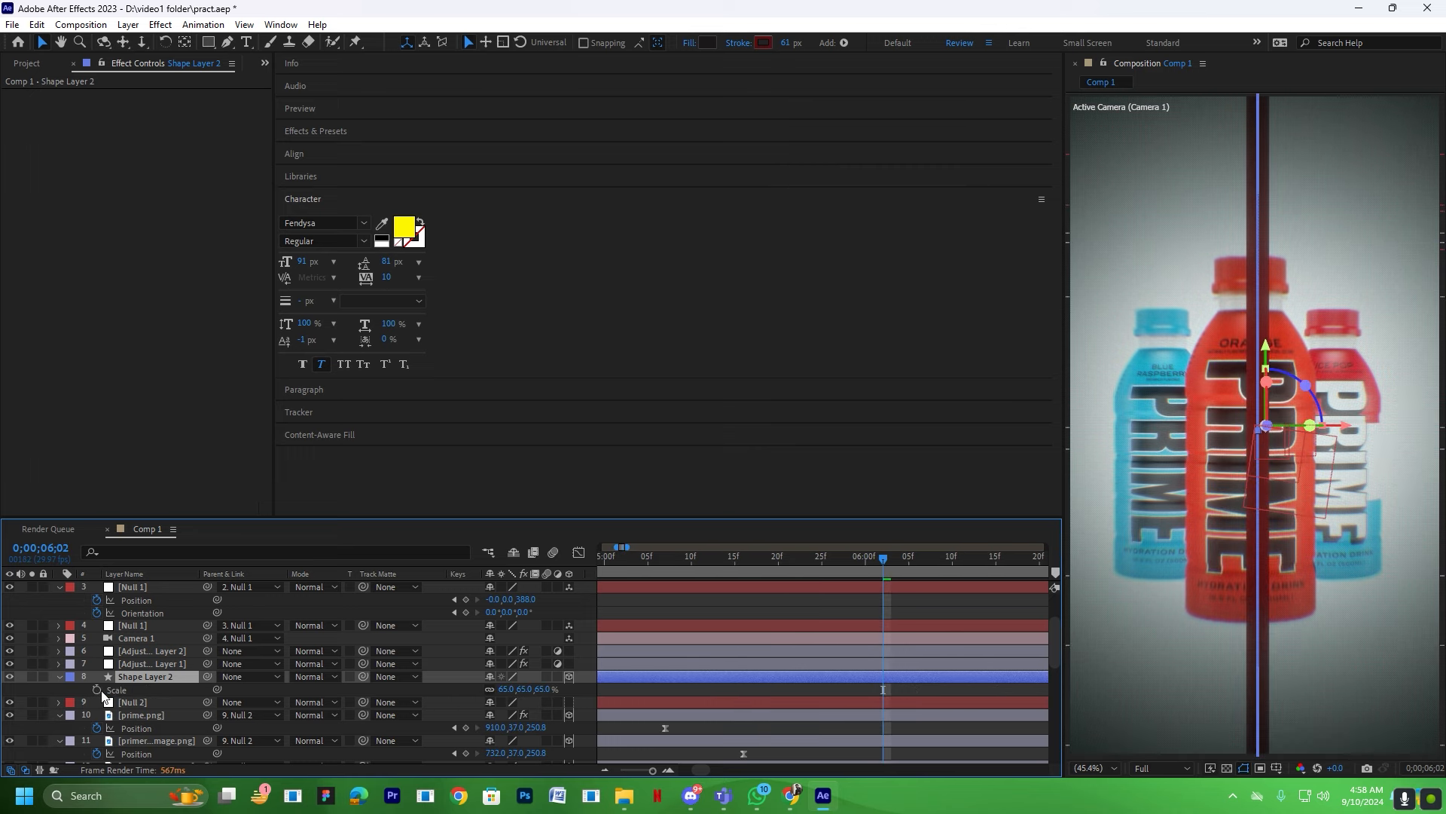
left_click(97, 689)
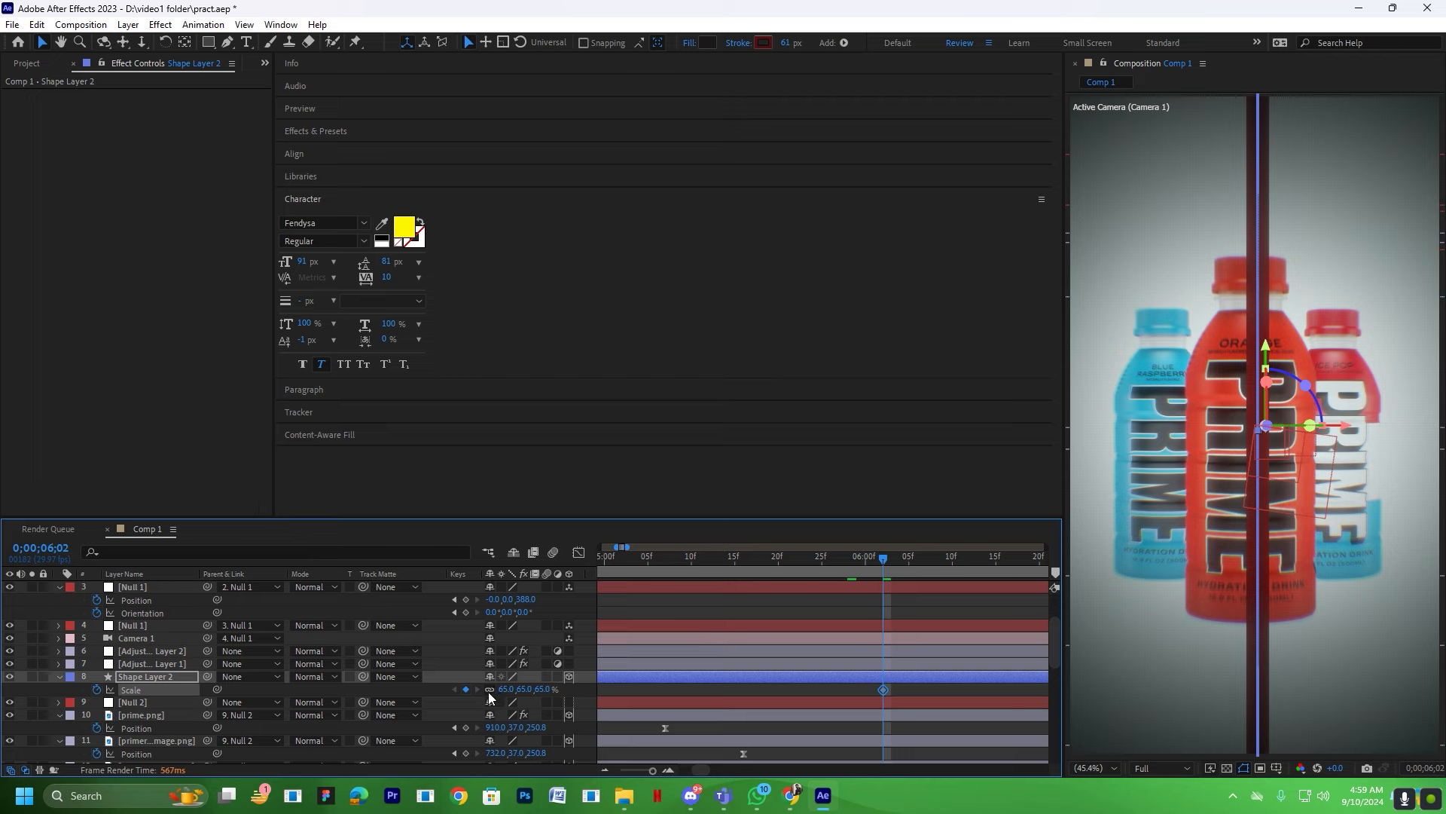
key("u")
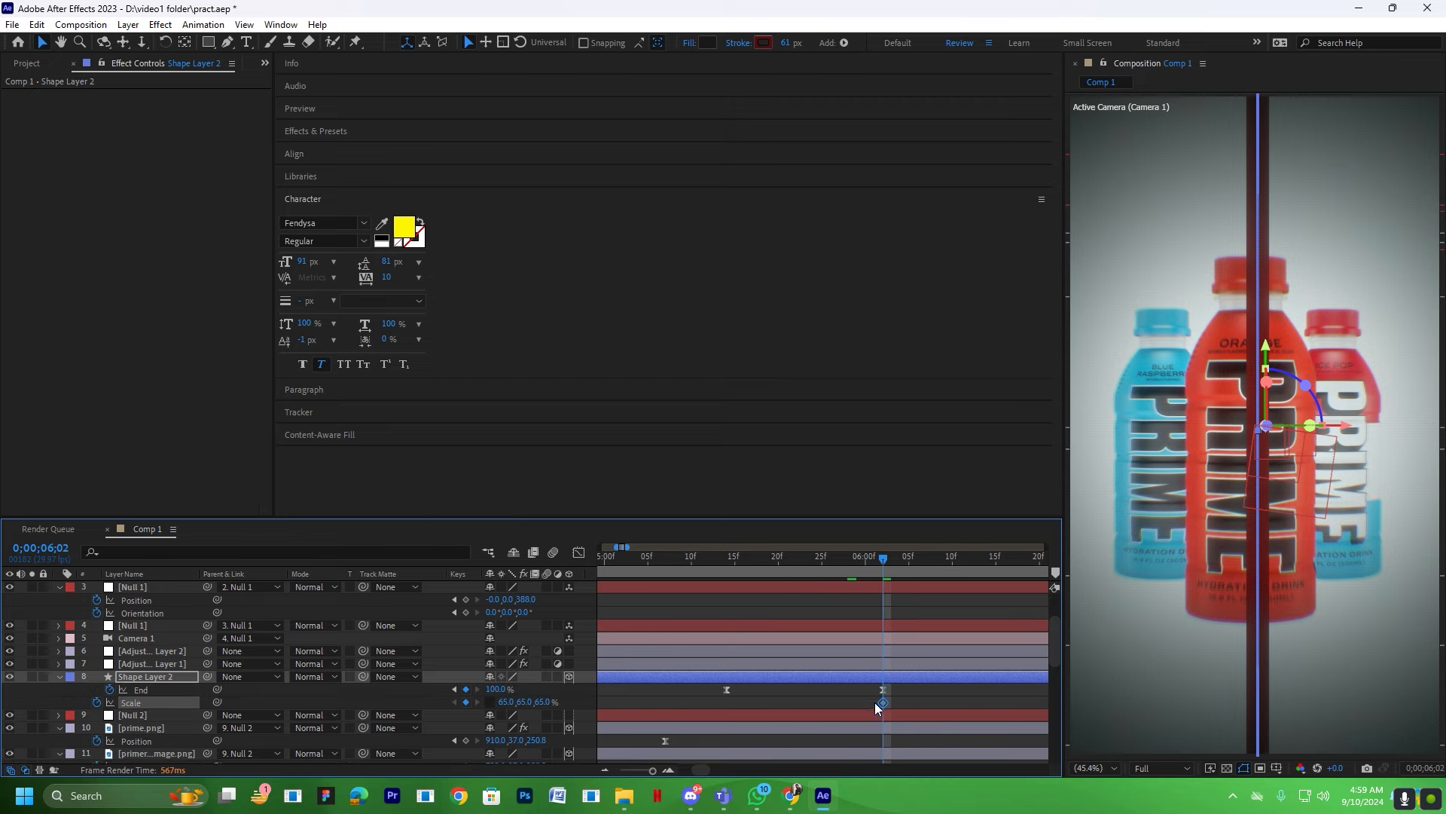
Try widening the line to a horizontal scale of 1115% at 0;00;06;09, and undo that scale change.
left_click_drag(938, 558, 947, 558)
left_click(952, 679)
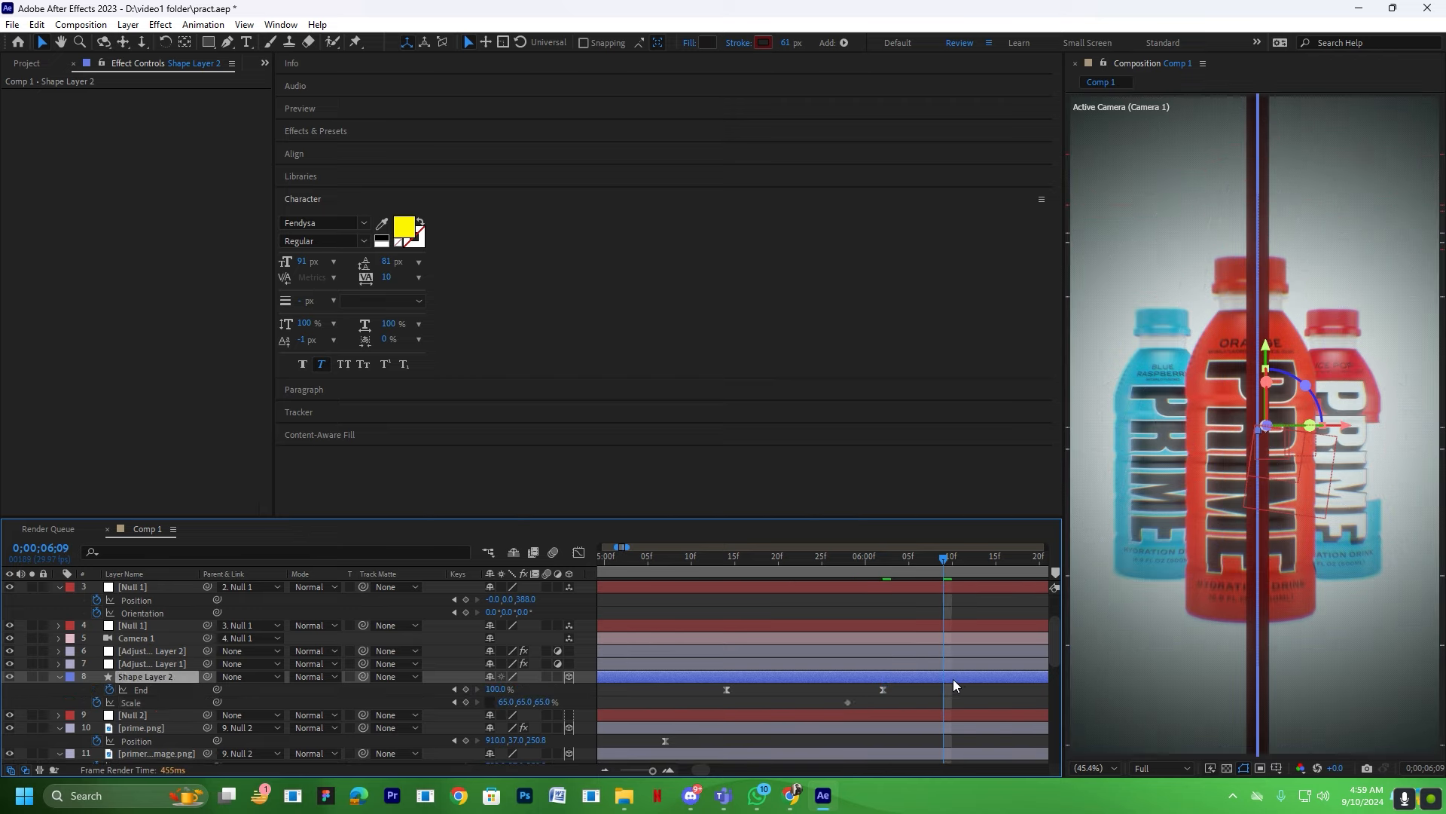
left_click_drag(511, 706, 1007, 647)
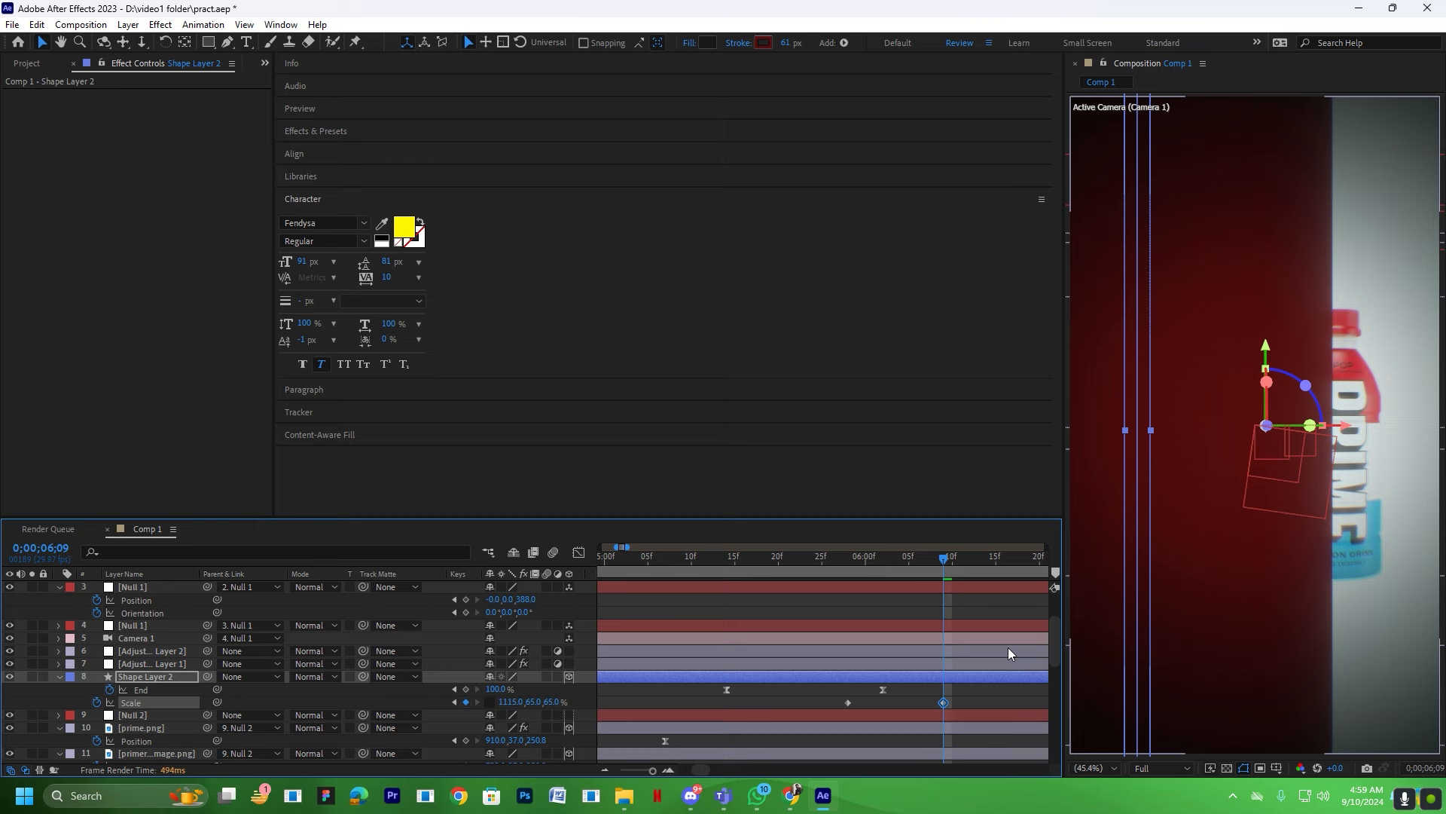
key("ctrl+z")
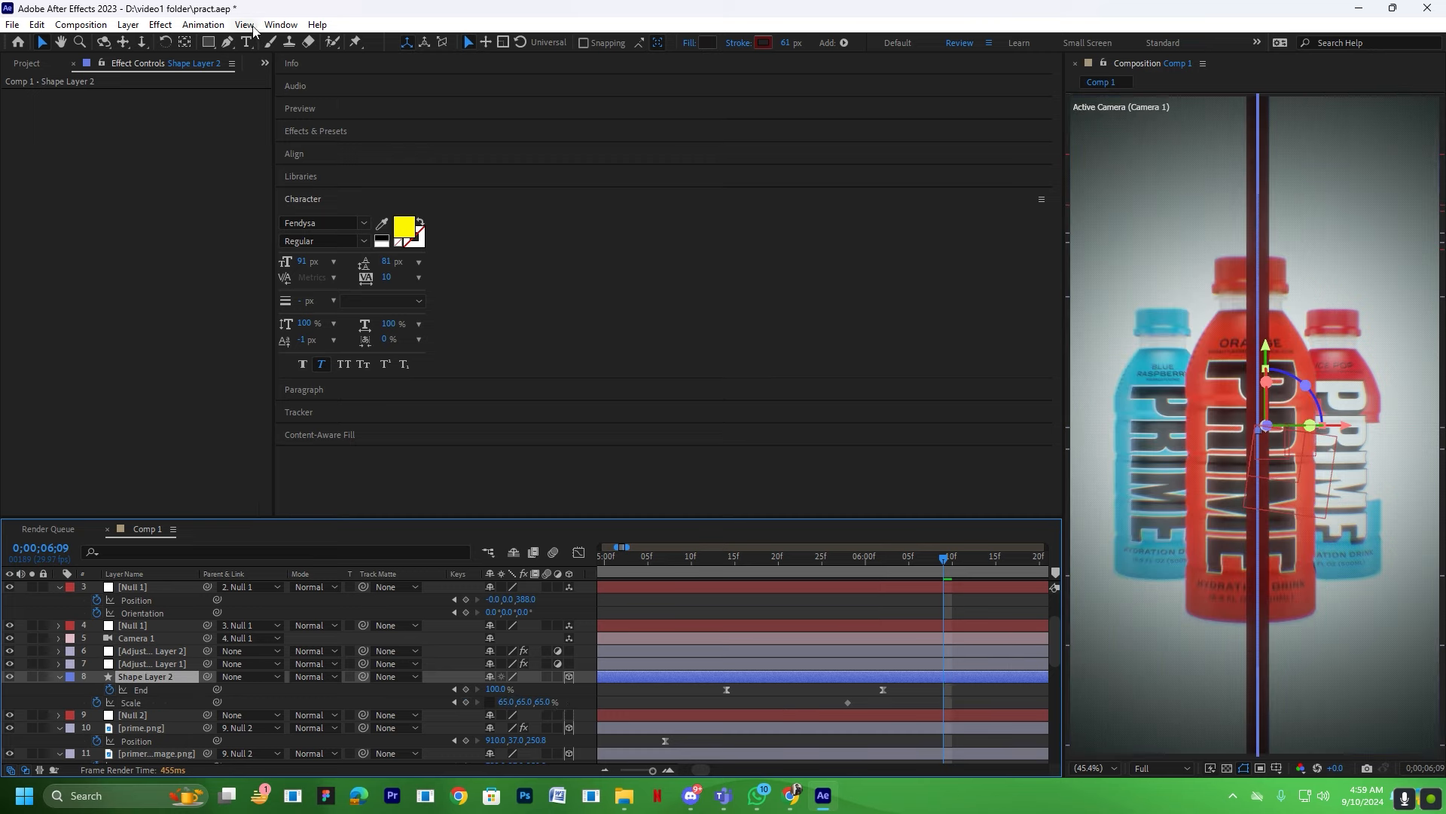
Add a 1245% horizontal Scale keyframe to the line at 0;00;06;09, apply Easy Ease and preview the widening.
left_click(185, 42)
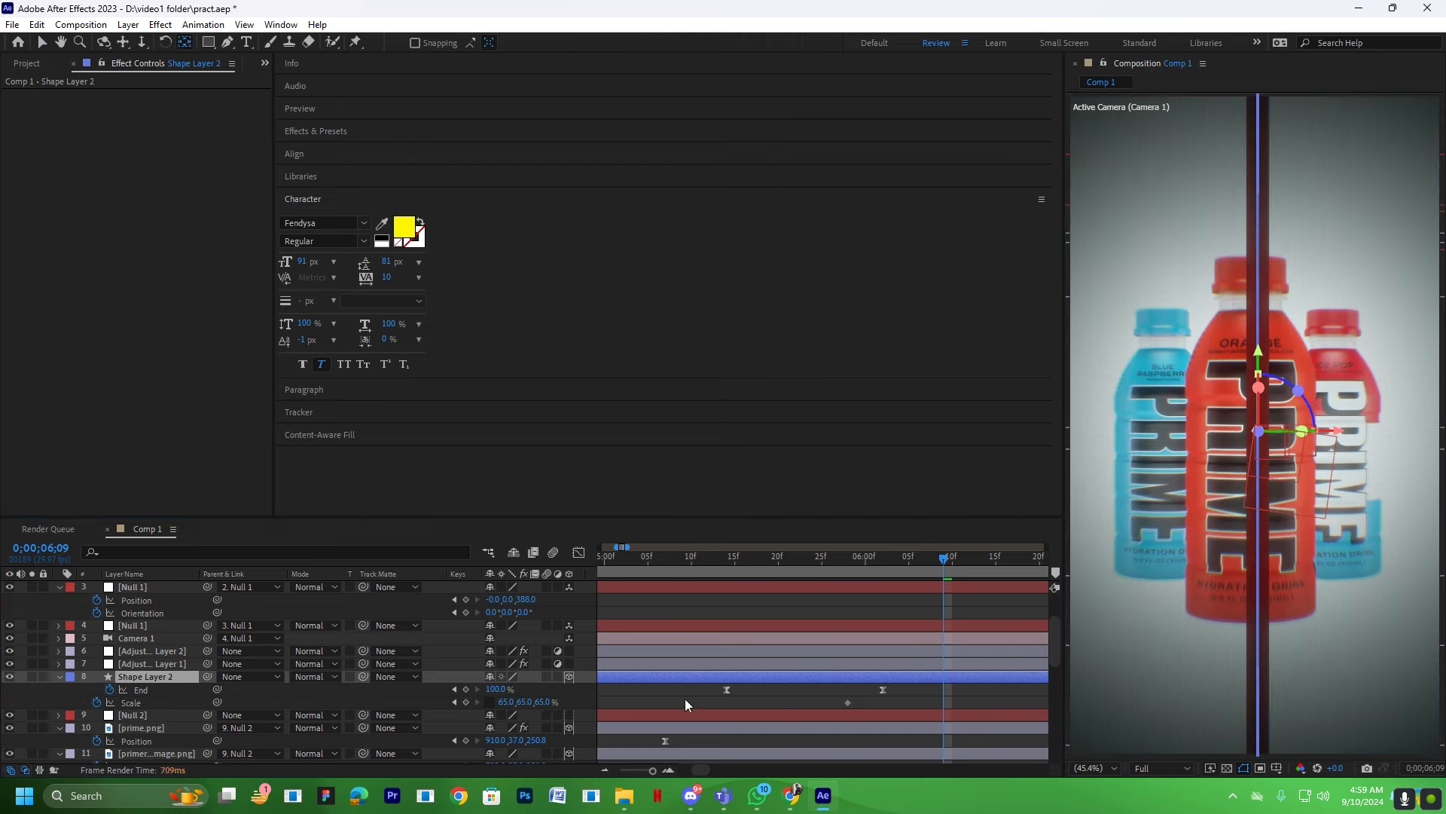
left_click_drag(509, 701, 817, 712)
key("F9")
key("F2")
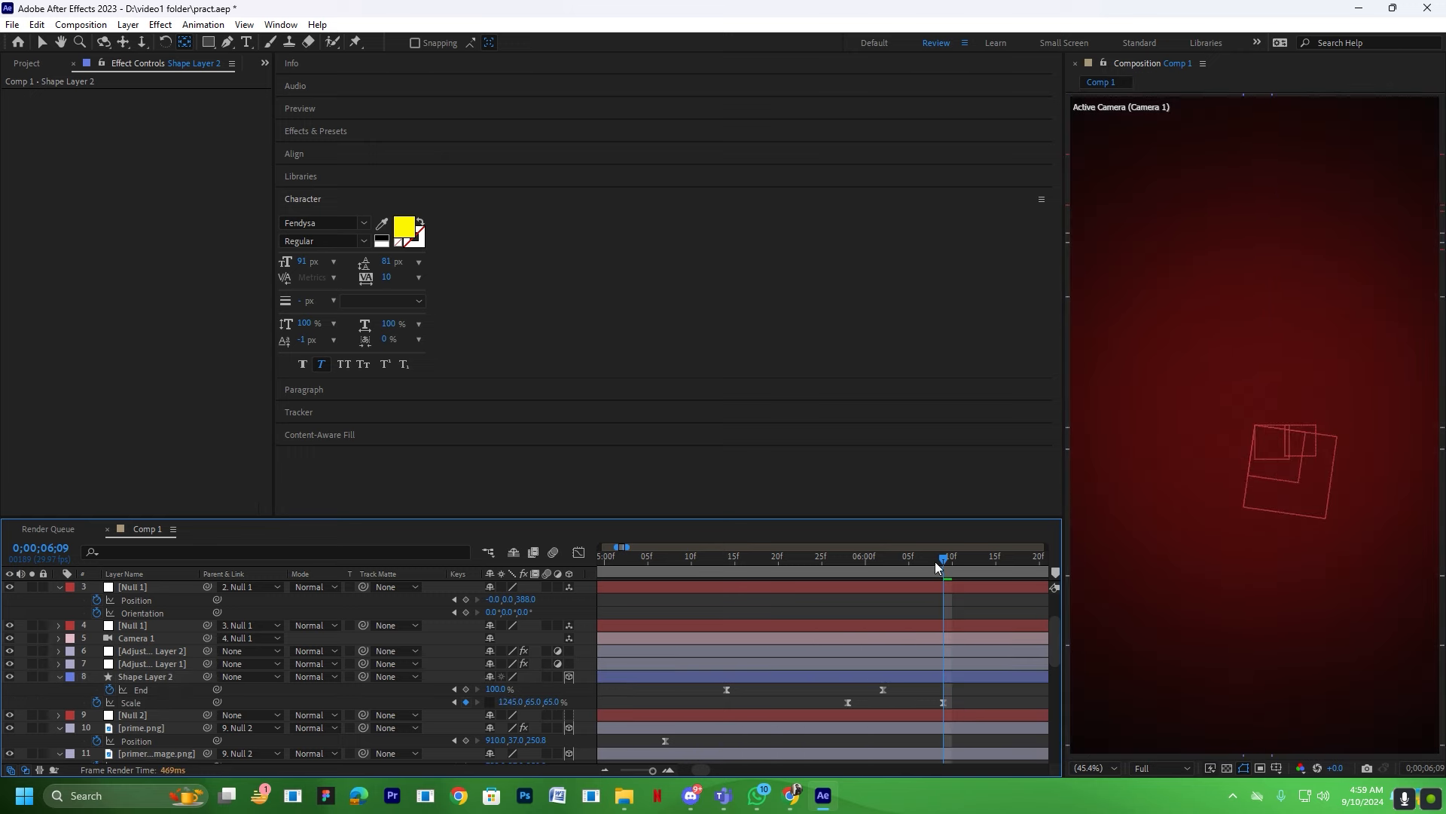
left_click(671, 580)
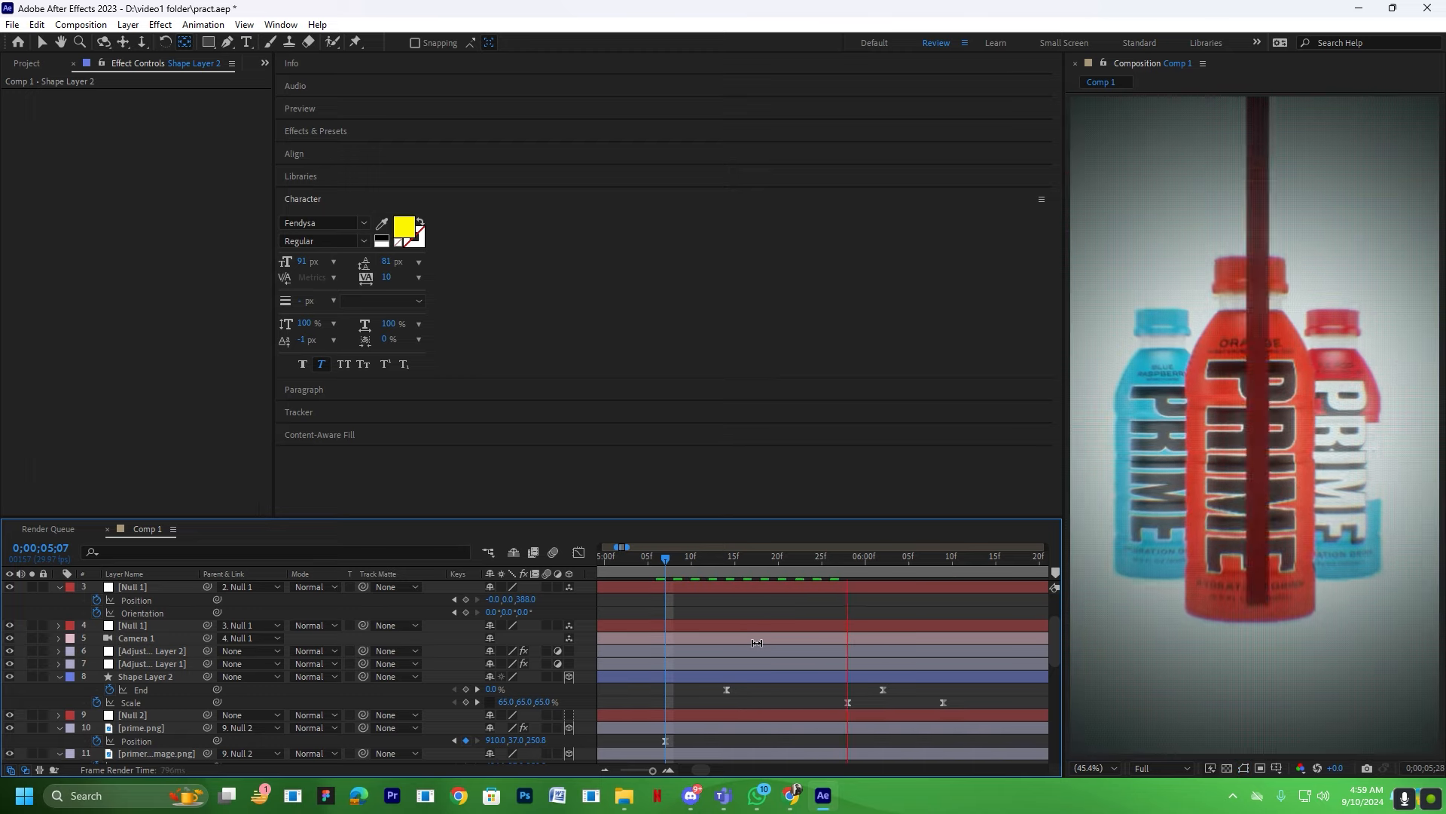
left_click_drag(954, 561, 554, 584)
scroll(731, 654, "down", 3)
key("space")
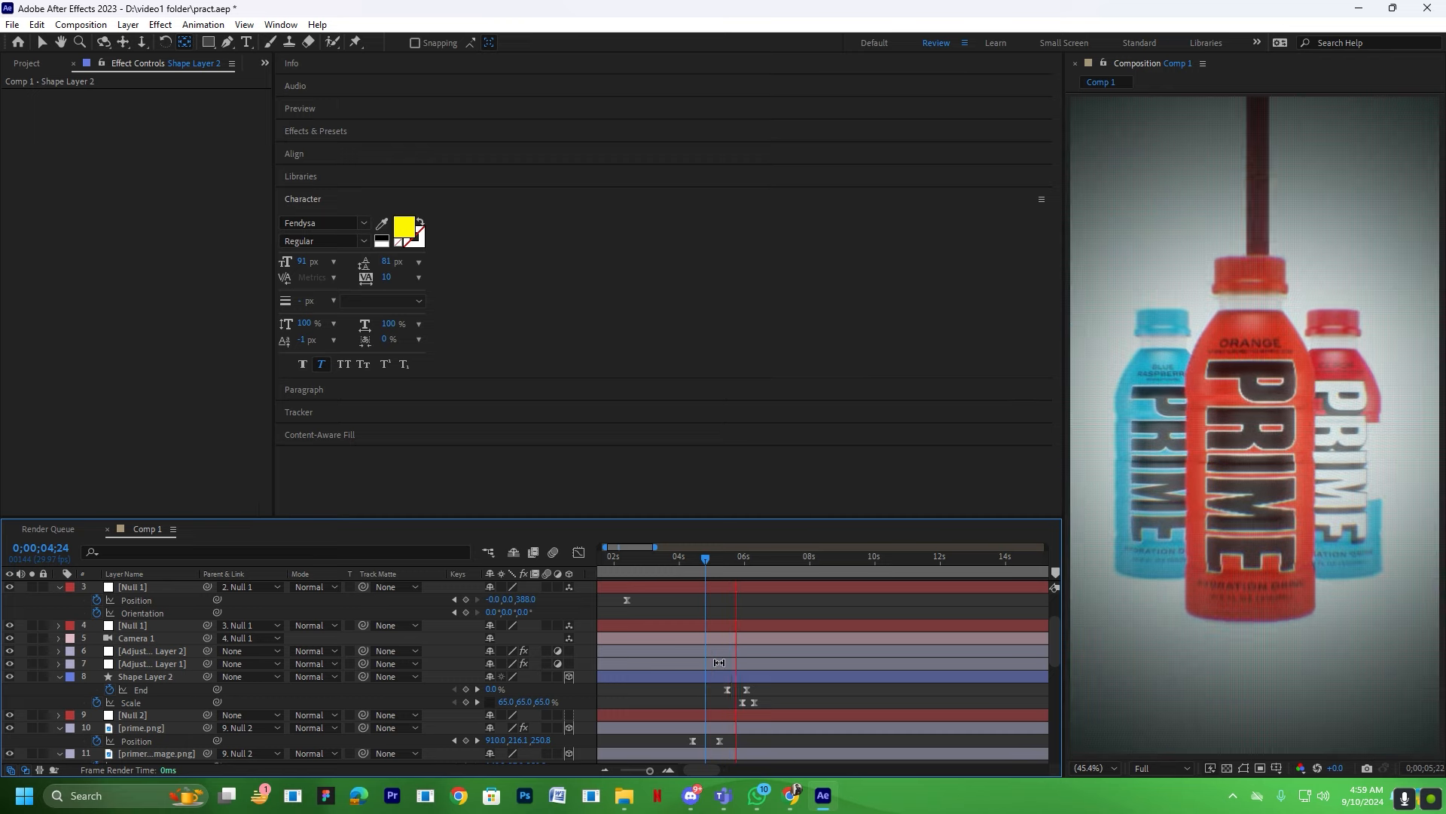
key("space")
Duplicate the top camera null, remove the copy's second Position keyframe and start the copy at about 0;00;05;11.
scroll(723, 660, "up", 3)
left_click_drag(817, 573, 791, 575)
scroll(783, 599, "down", 3)
scroll(738, 595, "up", 2)
left_click(776, 591)
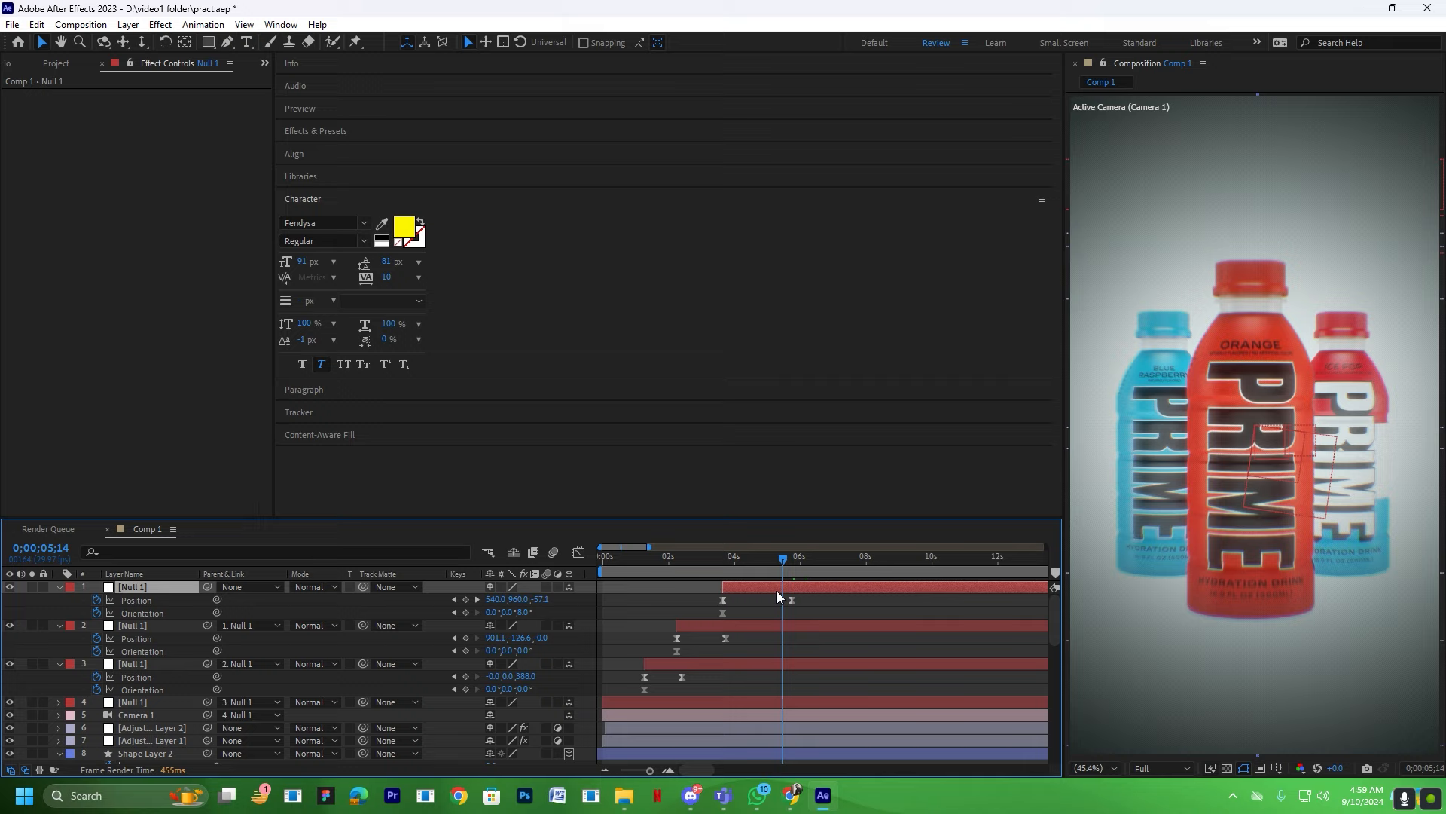
key("ctrl+d")
key("u")
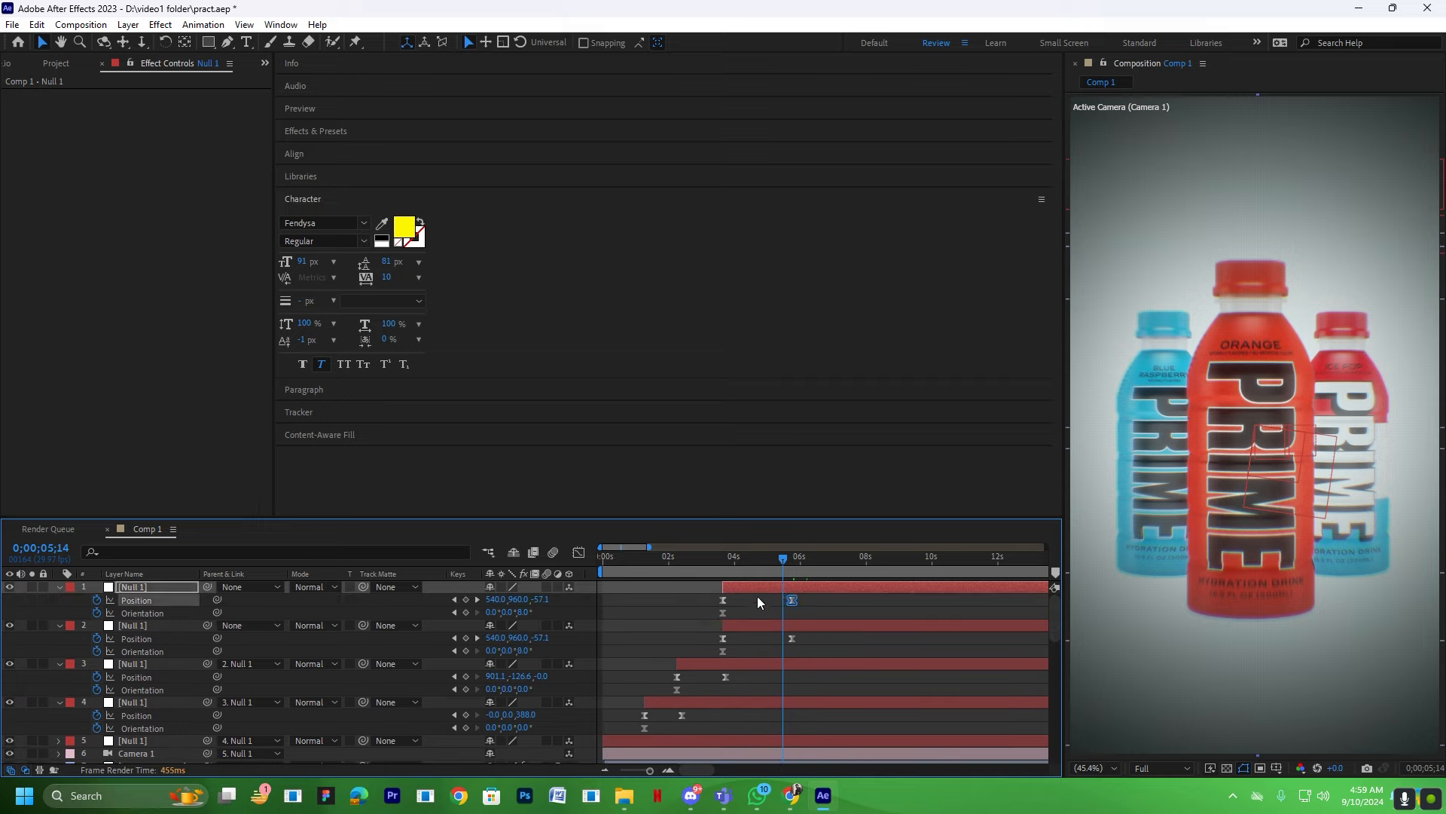
left_click_drag(734, 588, 769, 593)
scroll(782, 597, "up", 2)
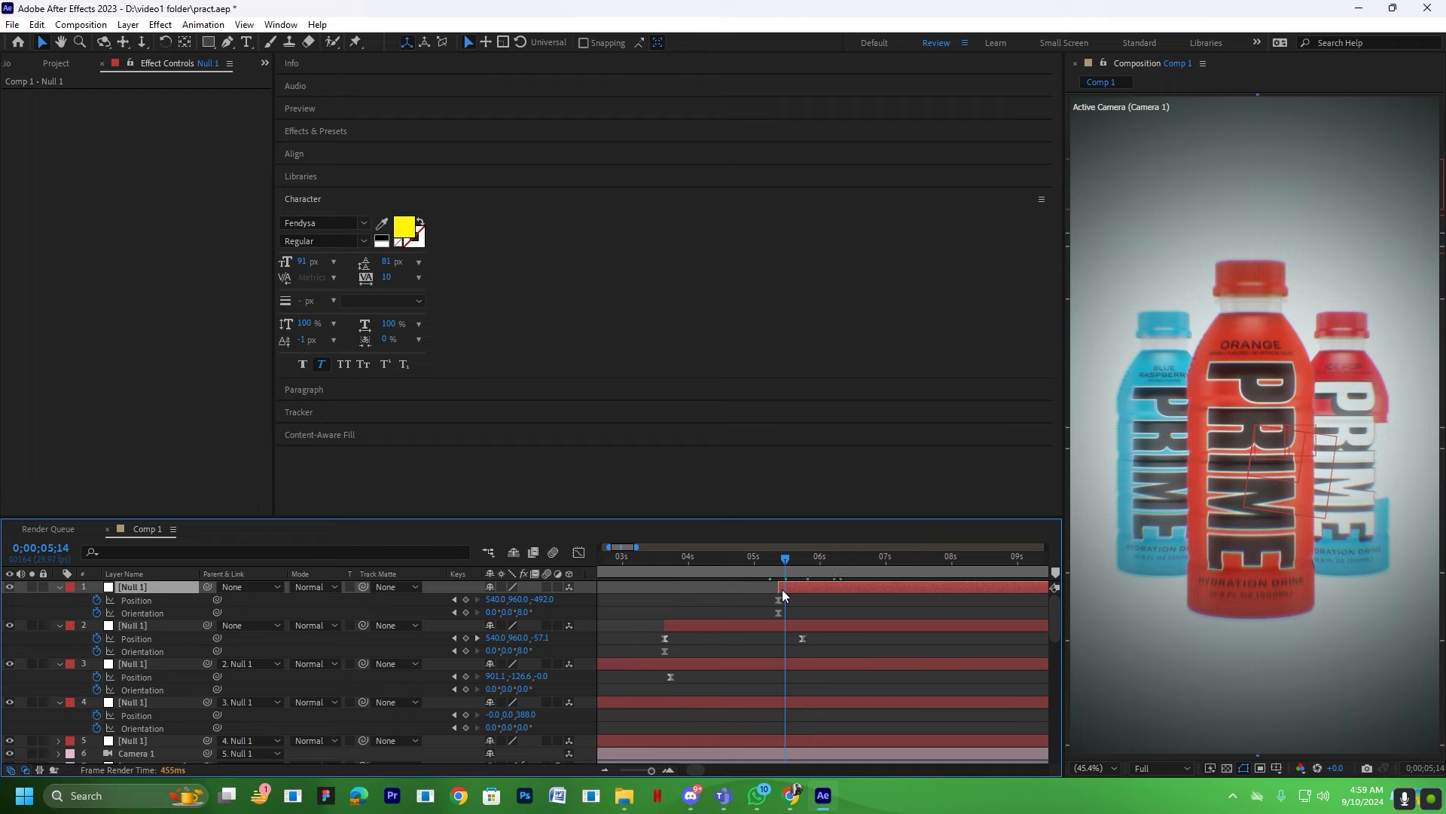
Parent the previous null to the new top null, and keyframe the top null's Z position at -1015 at 0;00;07;02.
left_click(890, 559)
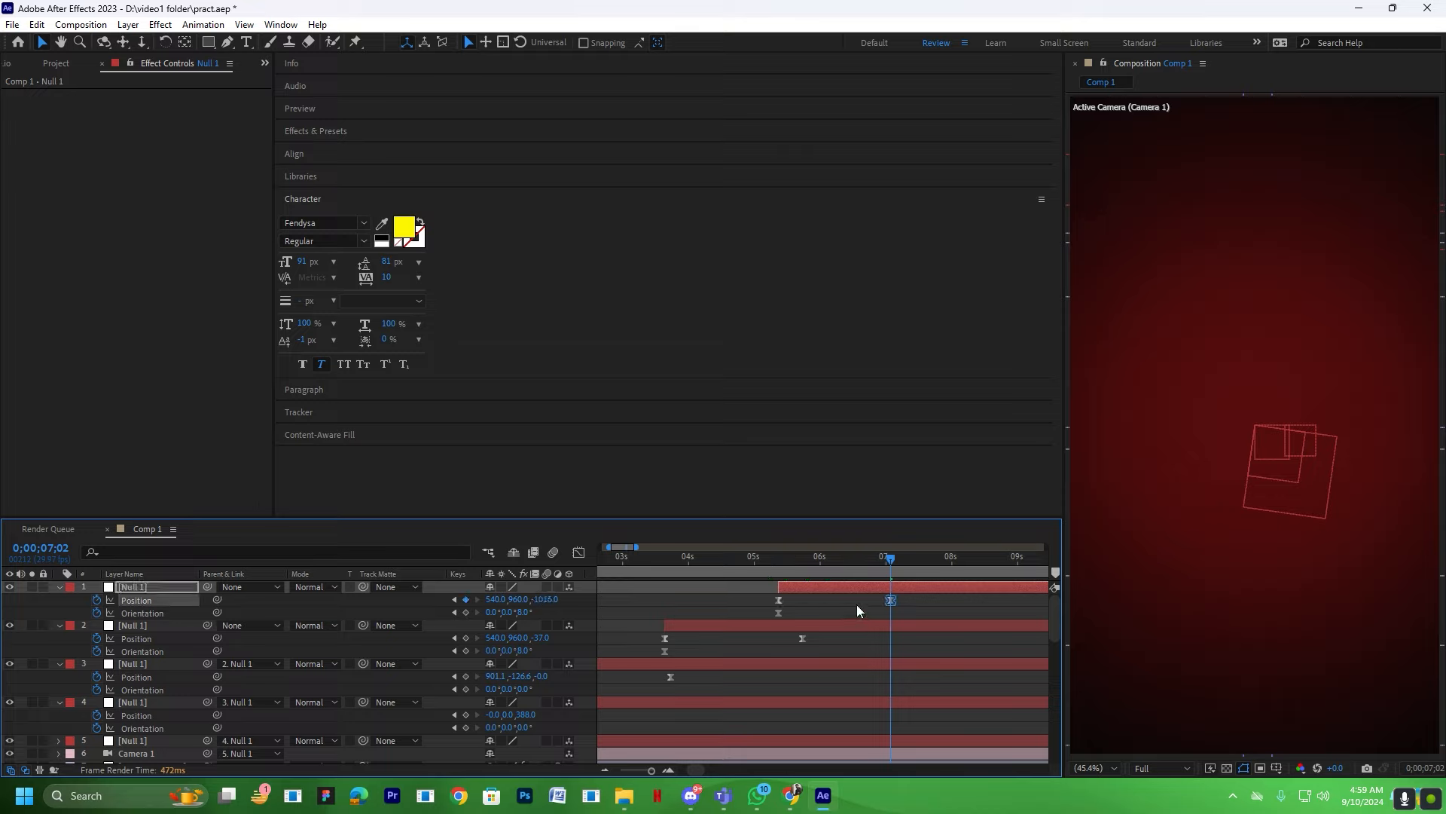
key("Delete")
left_click(163, 630)
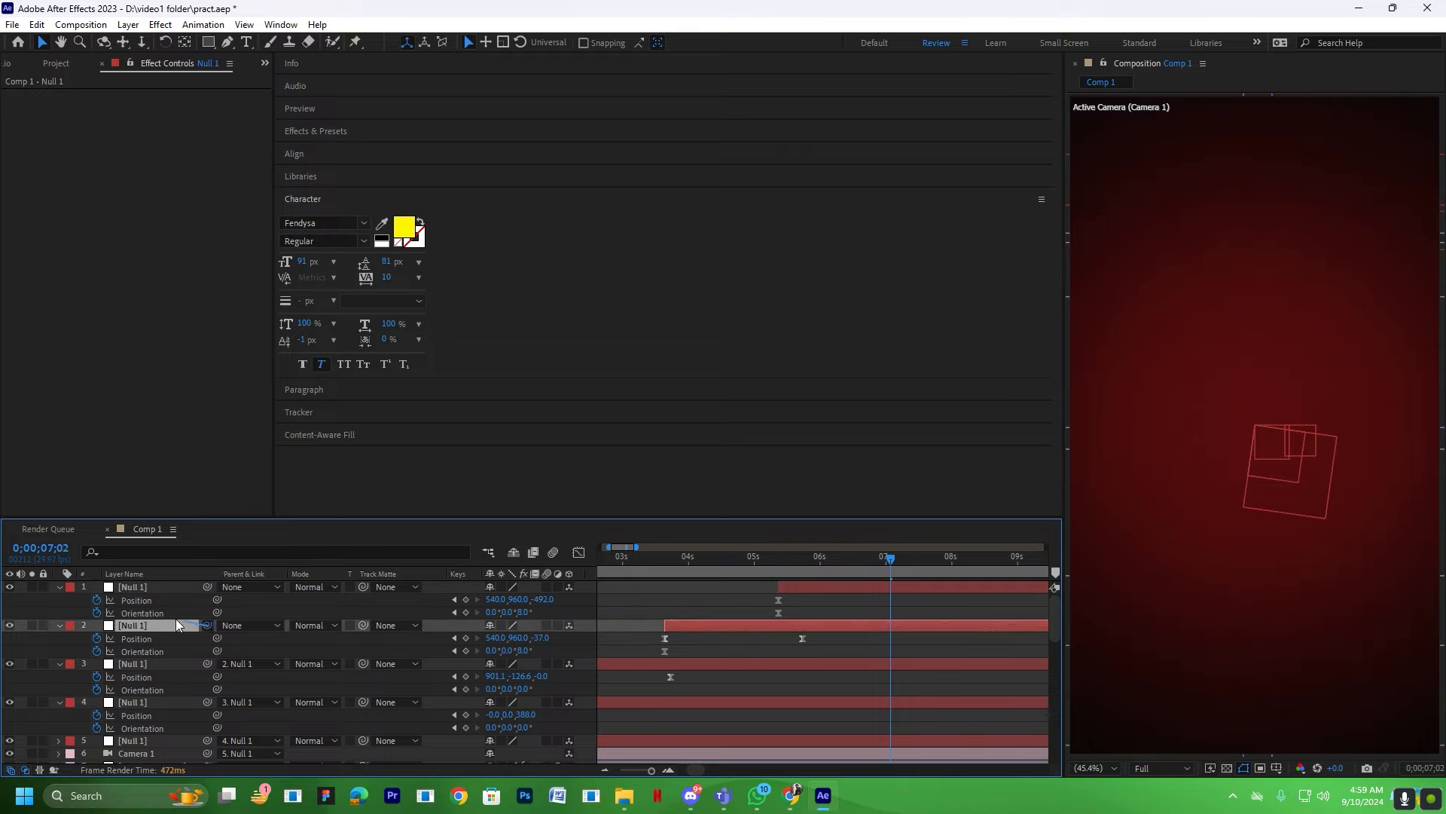
left_click_drag(176, 624, 132, 588)
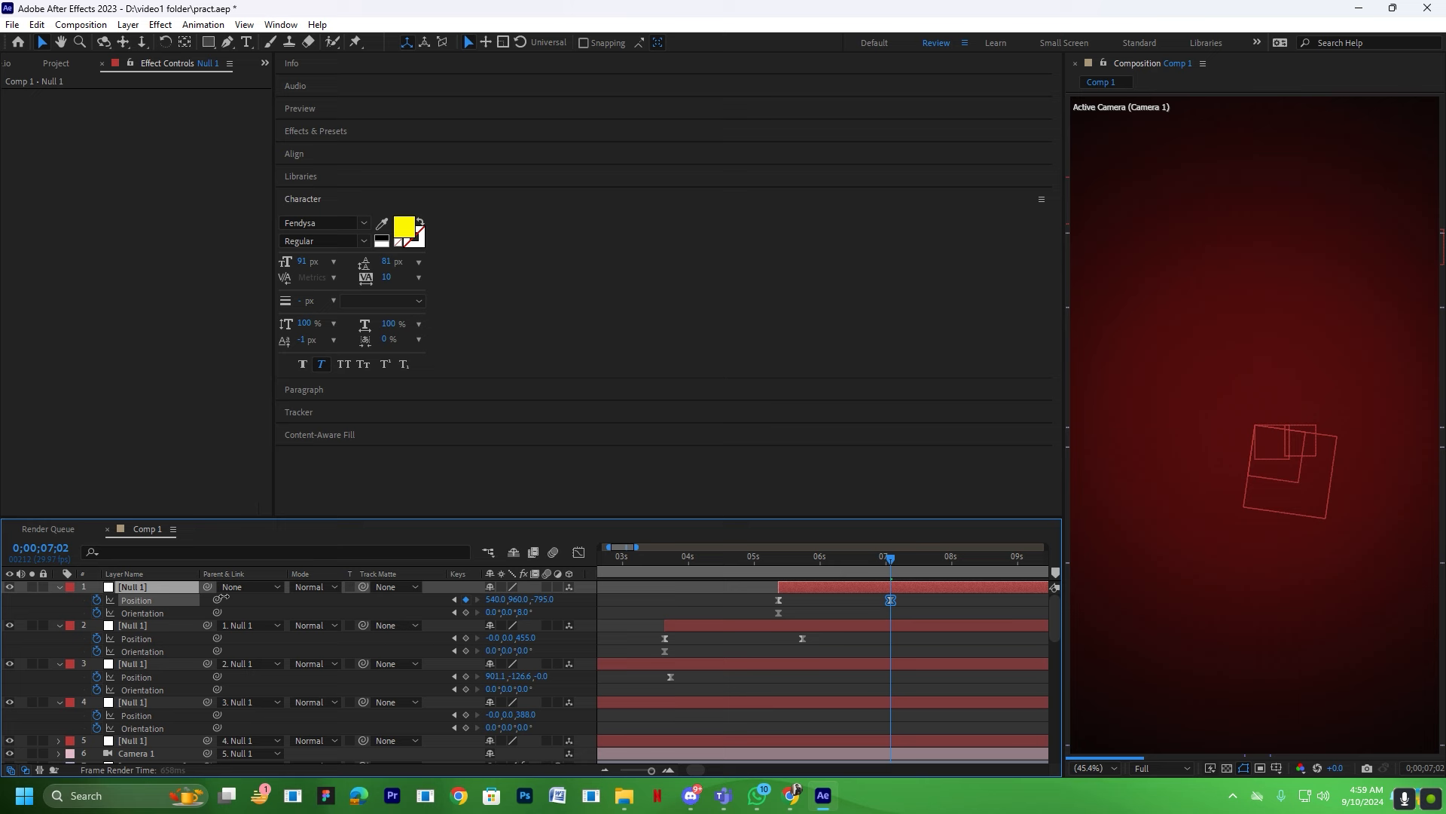
left_click_drag(223, 596, 151, 596)
left_click(869, 612)
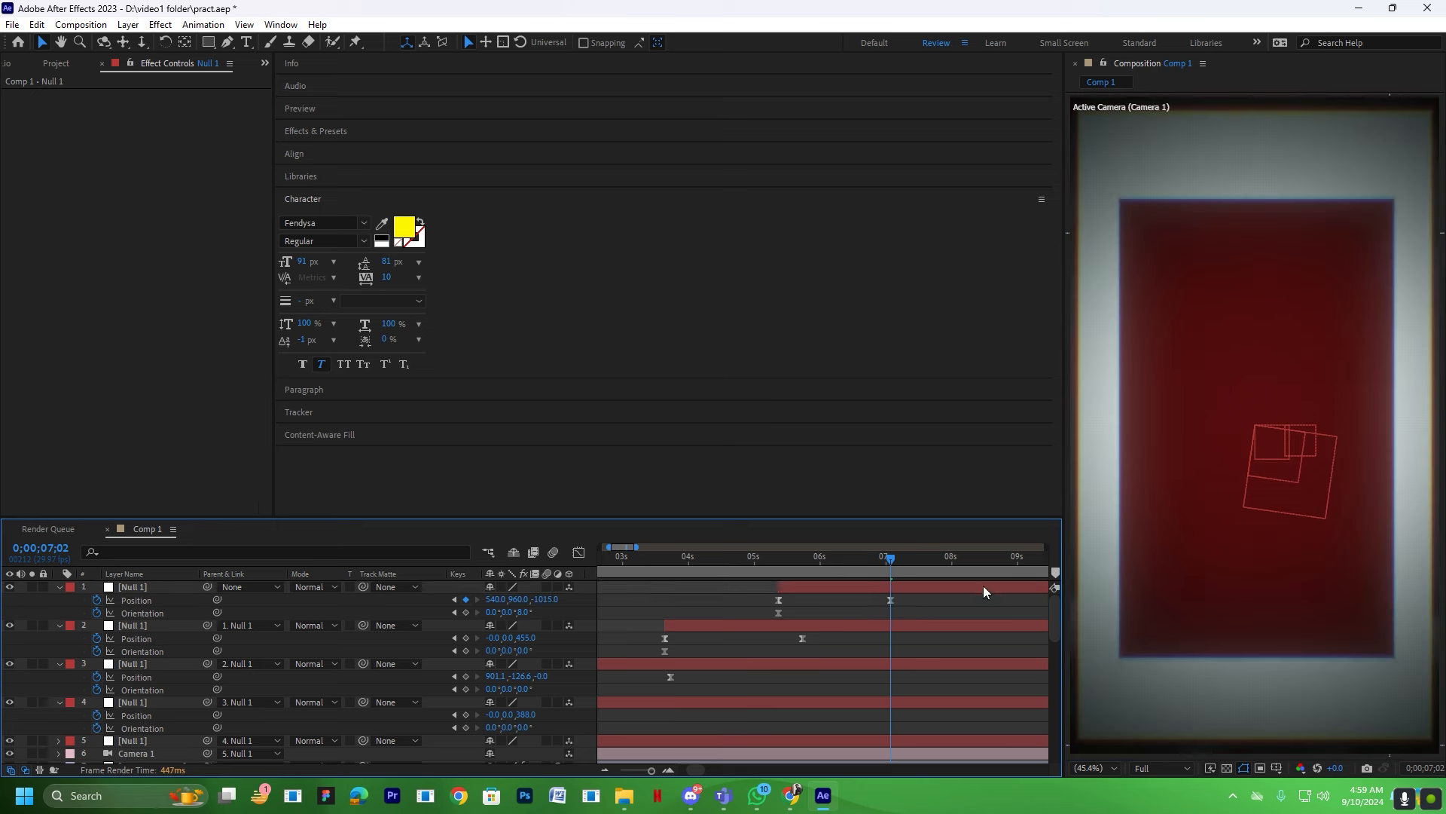
Enlarge the line's Scale keyframe at 0;00;06;09 to 1546% horizontally and 592% vertically.
scroll(934, 640, "down", 3)
scroll(842, 583, "up", 1)
left_click_drag(851, 561, 840, 574)
left_click(795, 679)
key("u")
key("s")
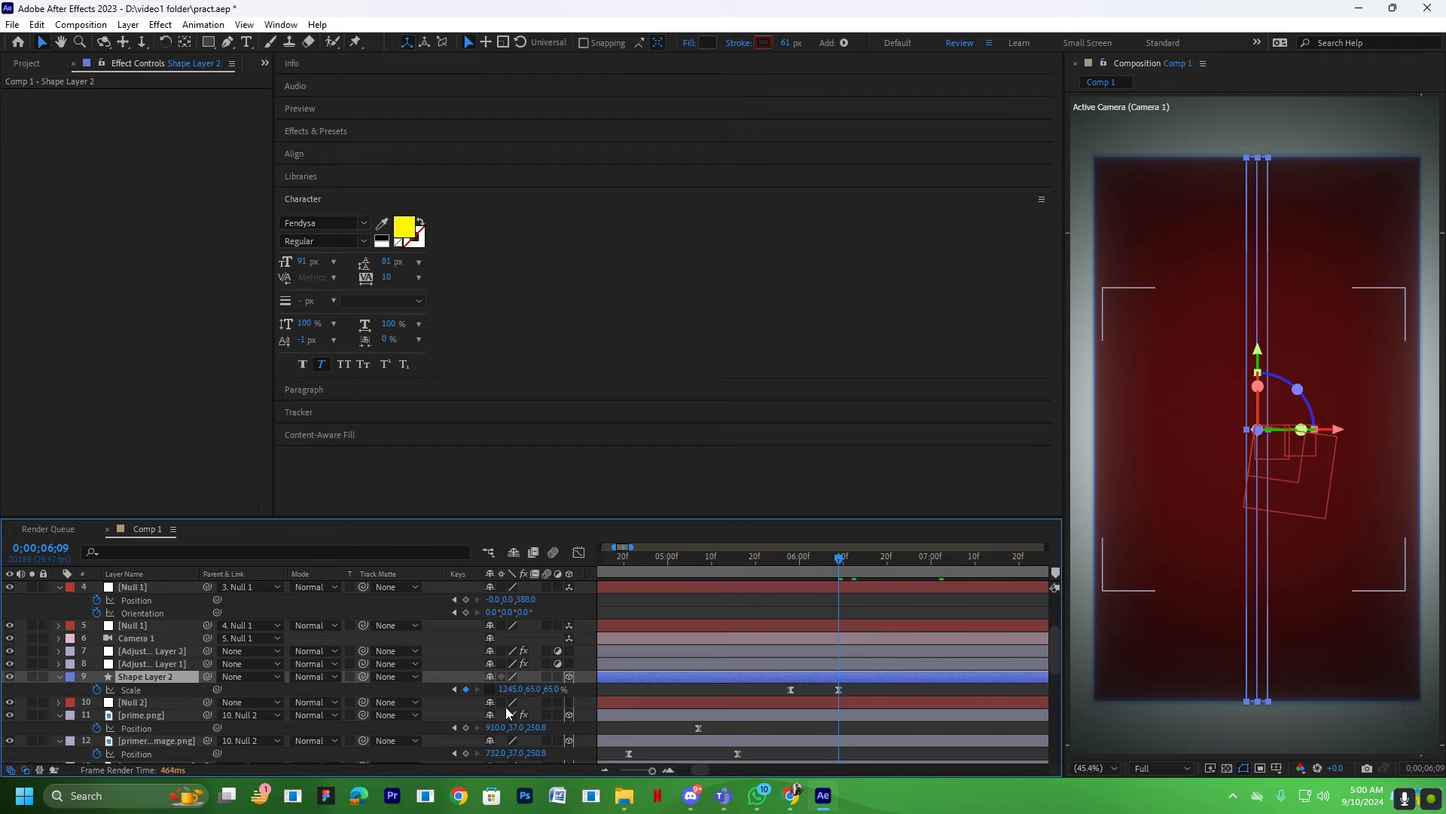
left_click_drag(514, 690, 601, 696)
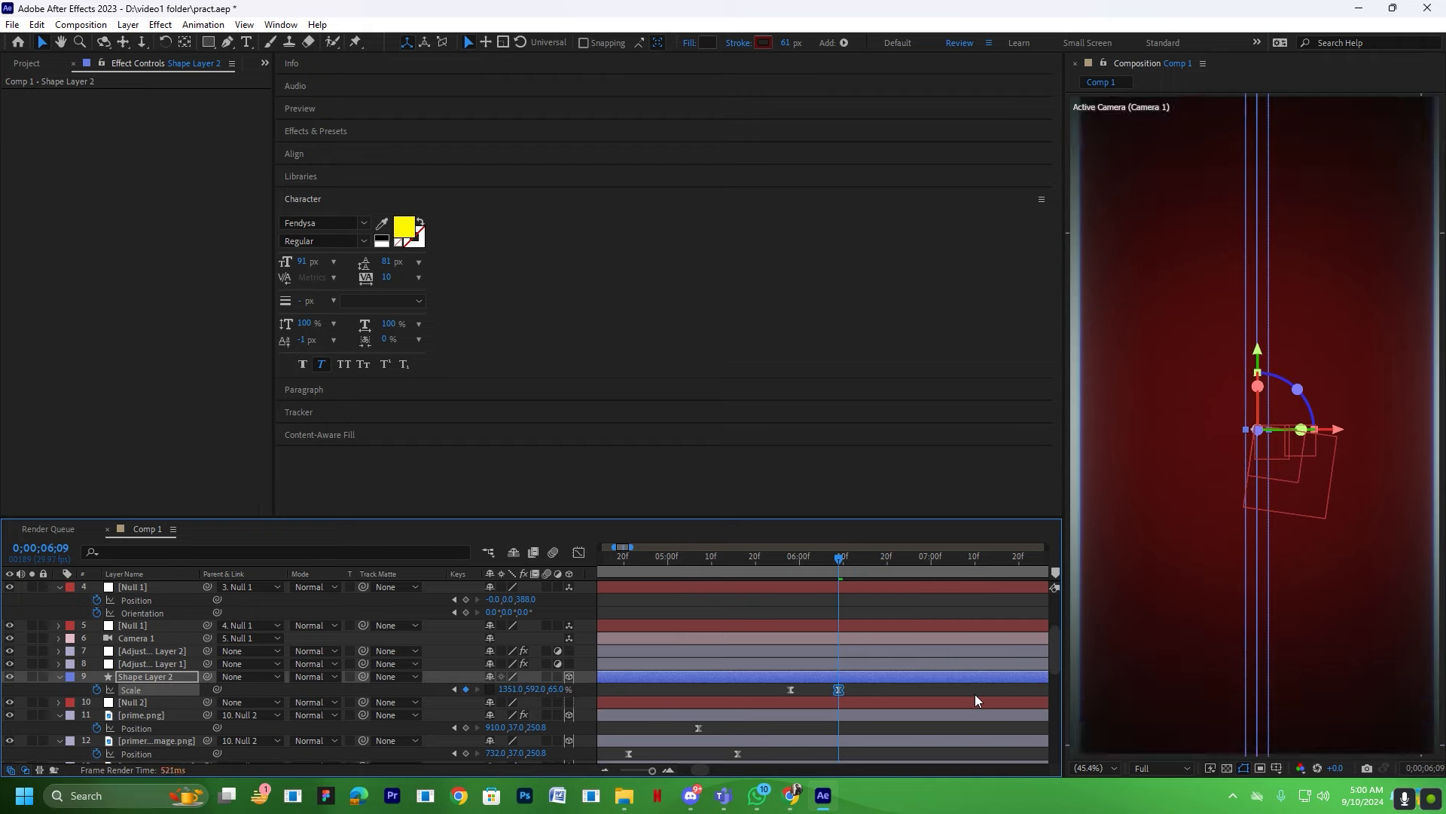
left_click_drag(508, 690, 687, 712)
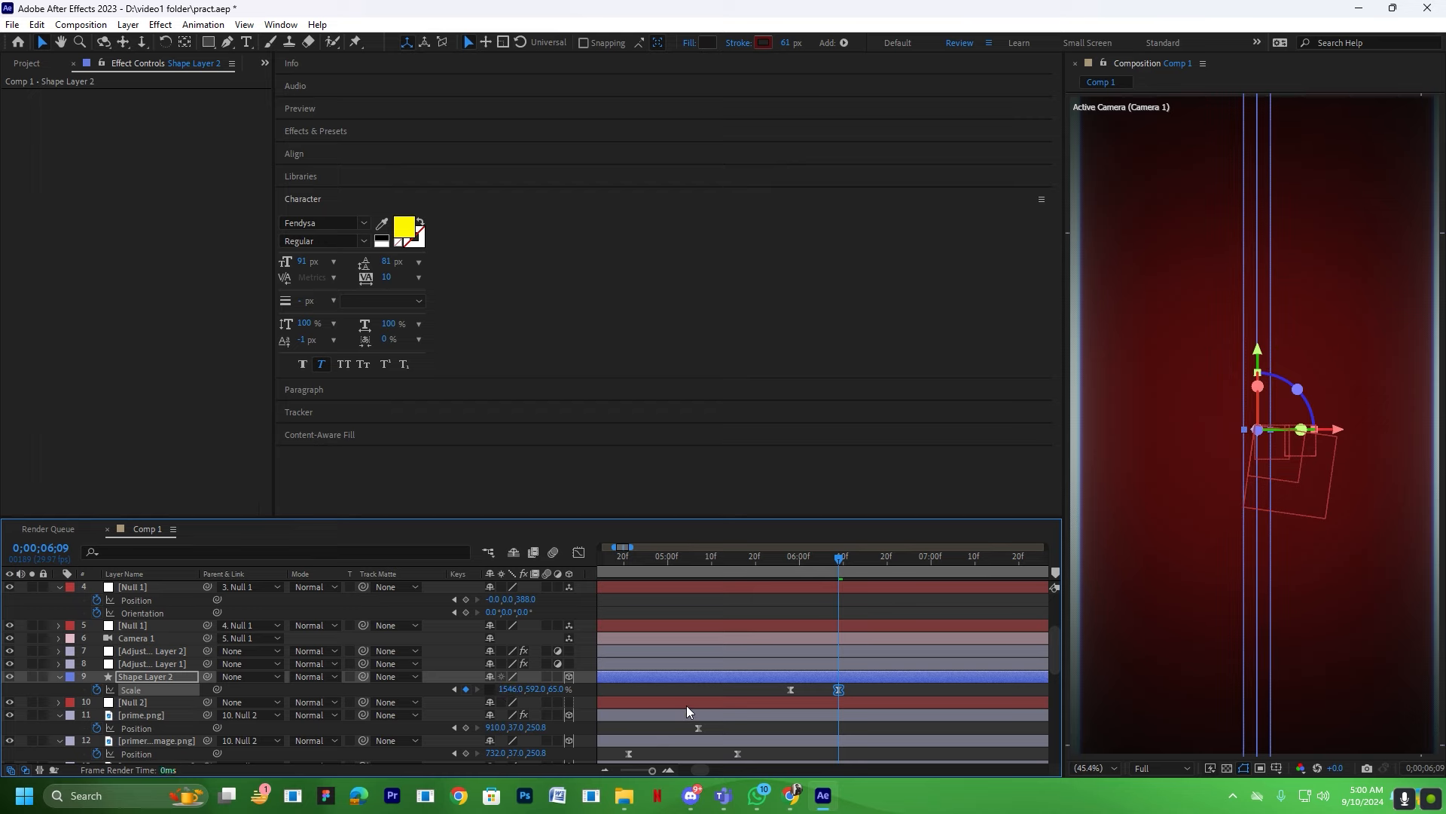
scroll(803, 659, "up", 3)
Lengthen the incoming ease of the top null's last Position keyframe in the Graph Editor and preview the camera pull-back.
left_click_drag(839, 560, 663, 561)
scroll(875, 614, "down", 1)
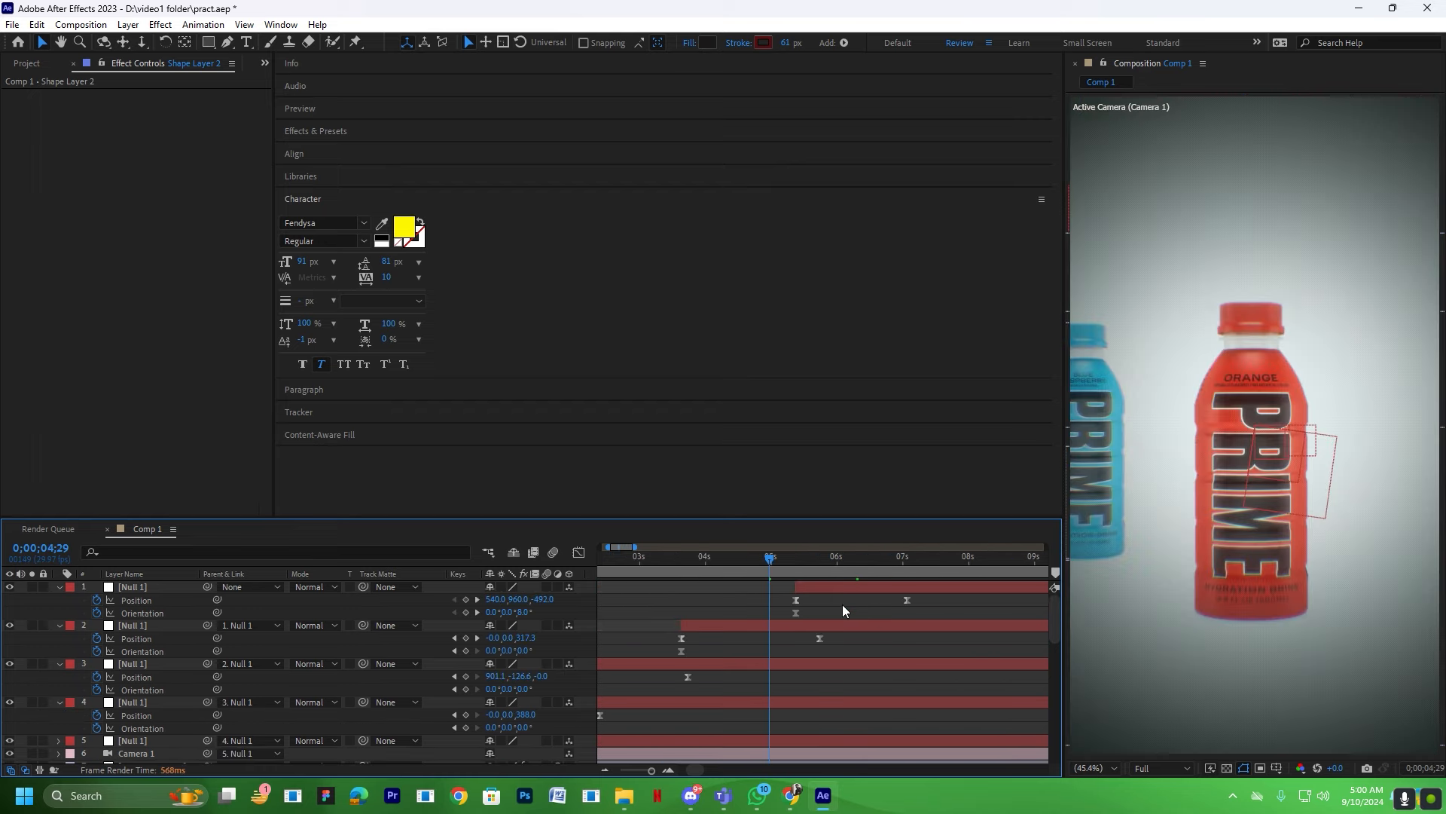
left_click_drag(940, 596, 713, 626)
left_click(579, 553)
left_click_drag(976, 716, 818, 722)
left_click(578, 560)
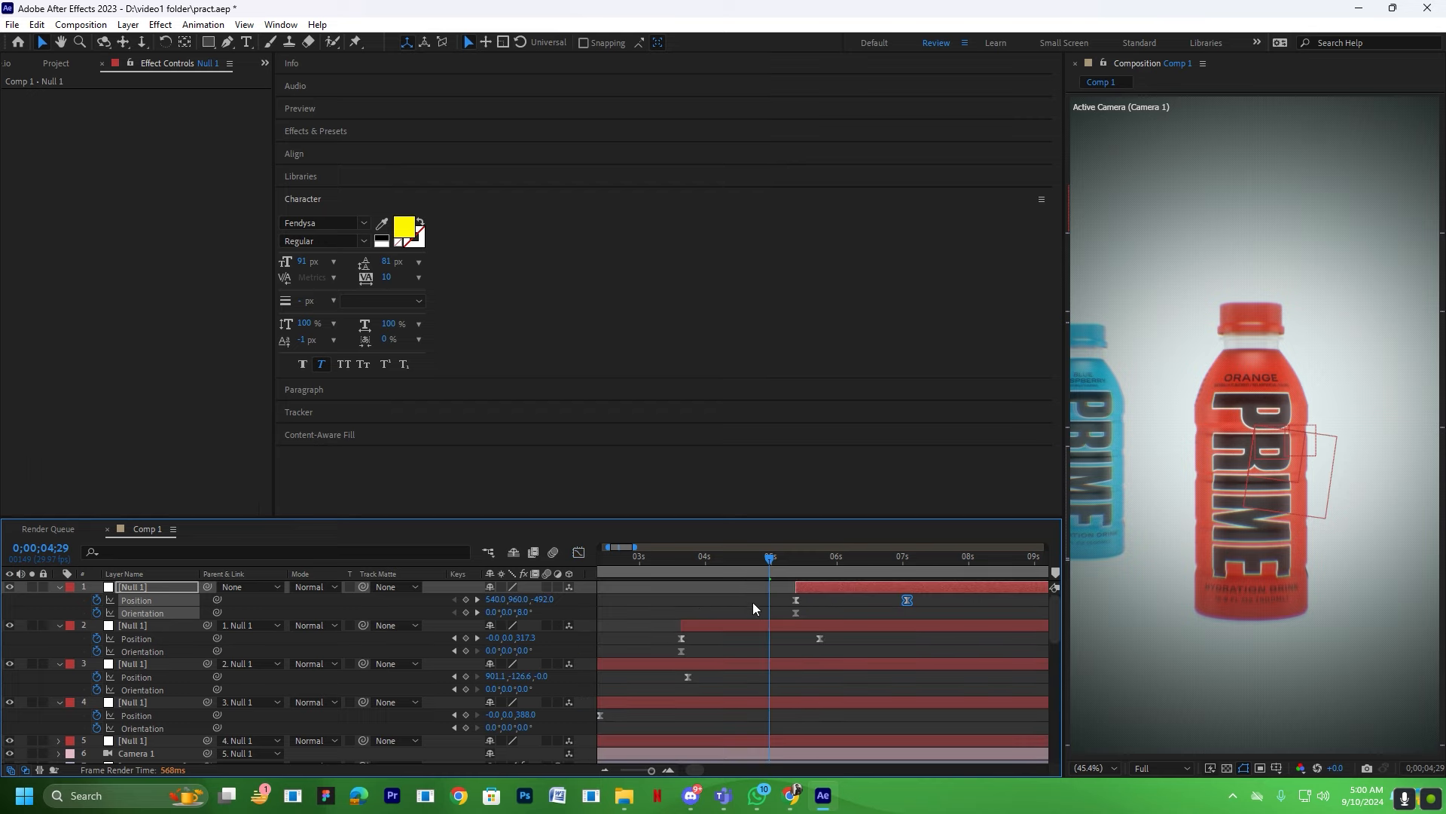
key("space")
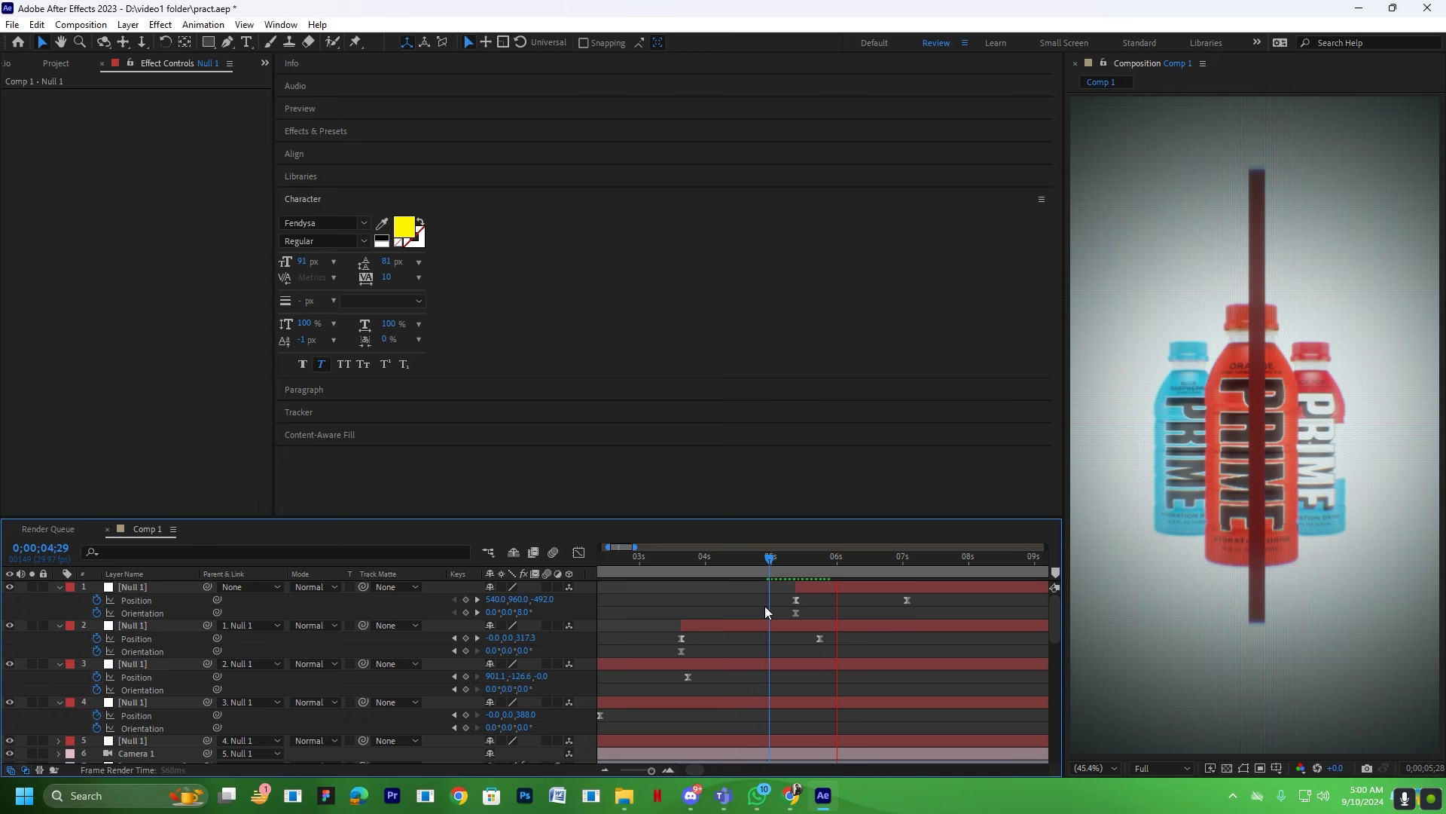
key("space")
left_click(750, 562)
key("space")
Shift the top null with its keyframes to start at about 0;00;05;20 and preview the transition.
scroll(796, 618, "up", 1)
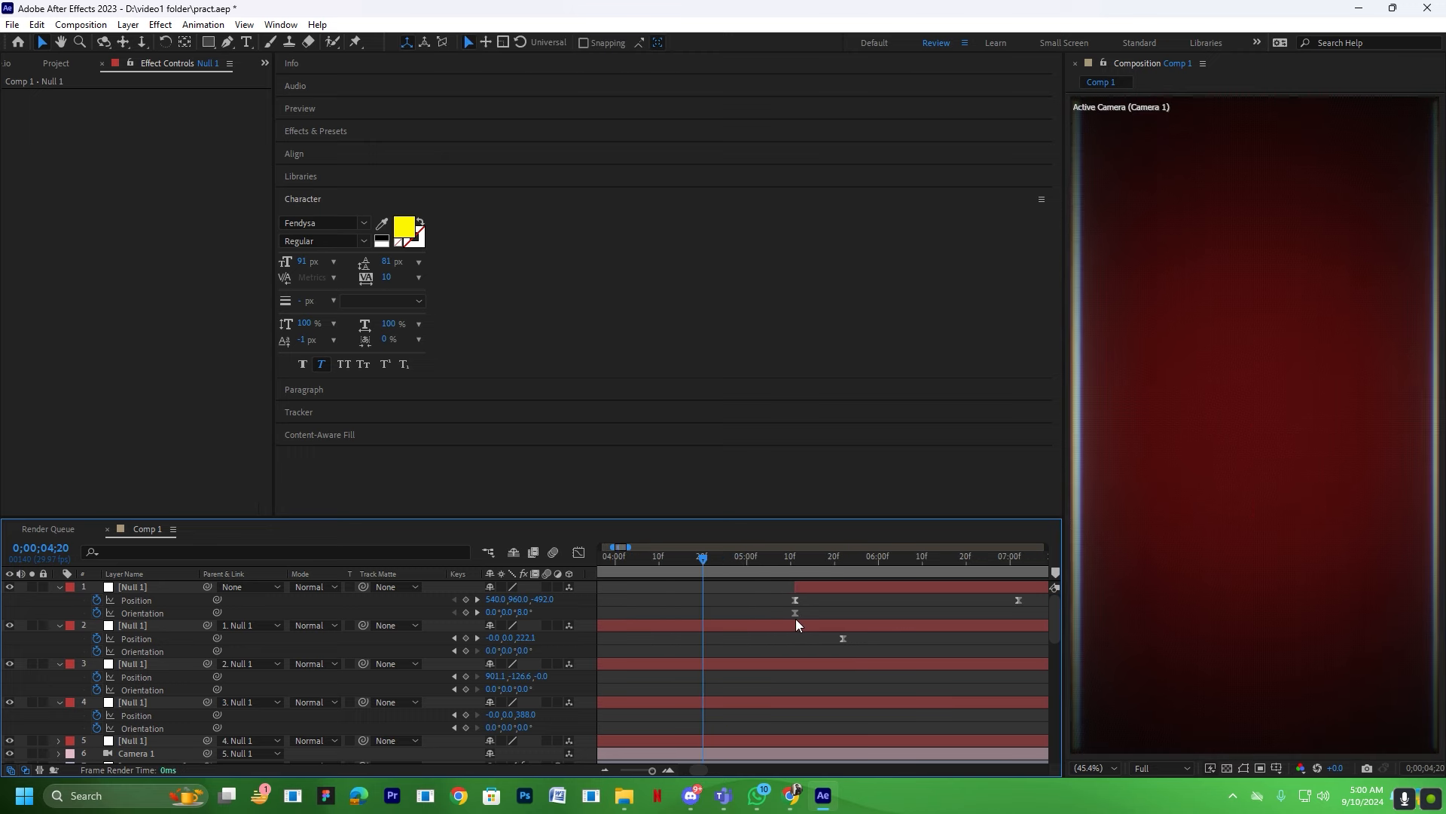
left_click_drag(806, 587, 842, 595)
left_click(1216, 618)
key("space")
scroll(829, 640, "down", 2)
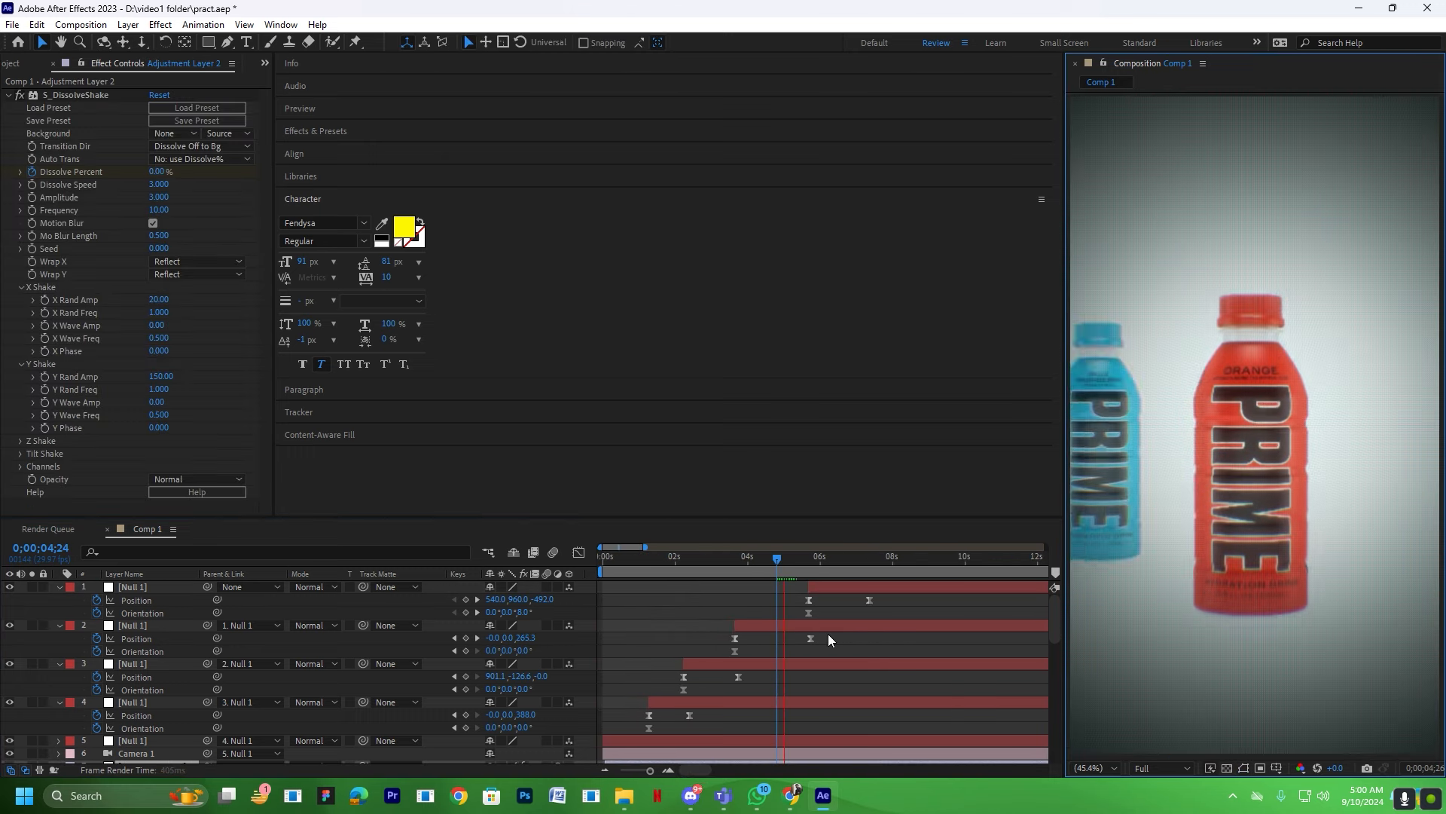
scroll(828, 640, "up", 1)
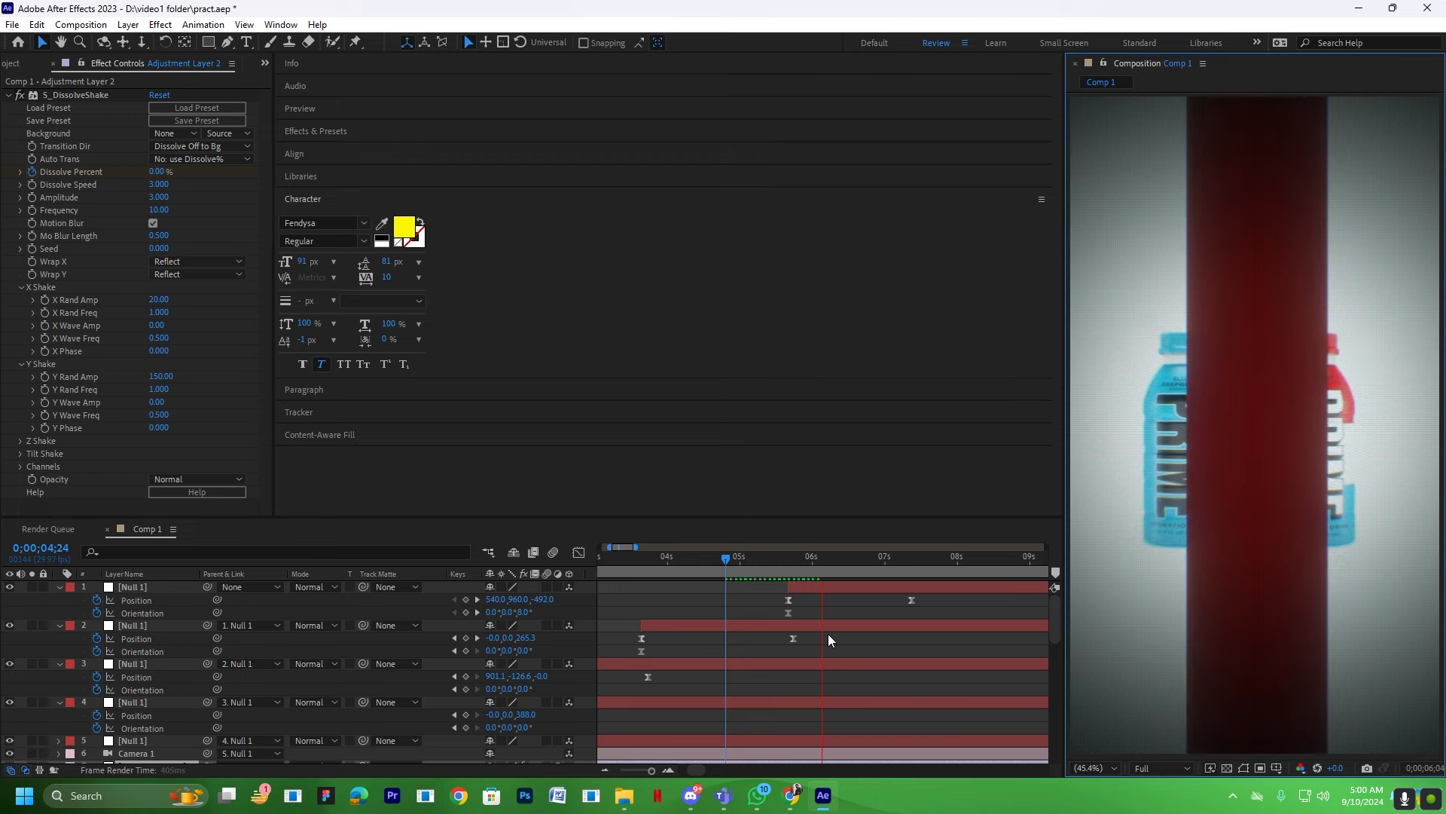
key("space")
left_click(716, 577)
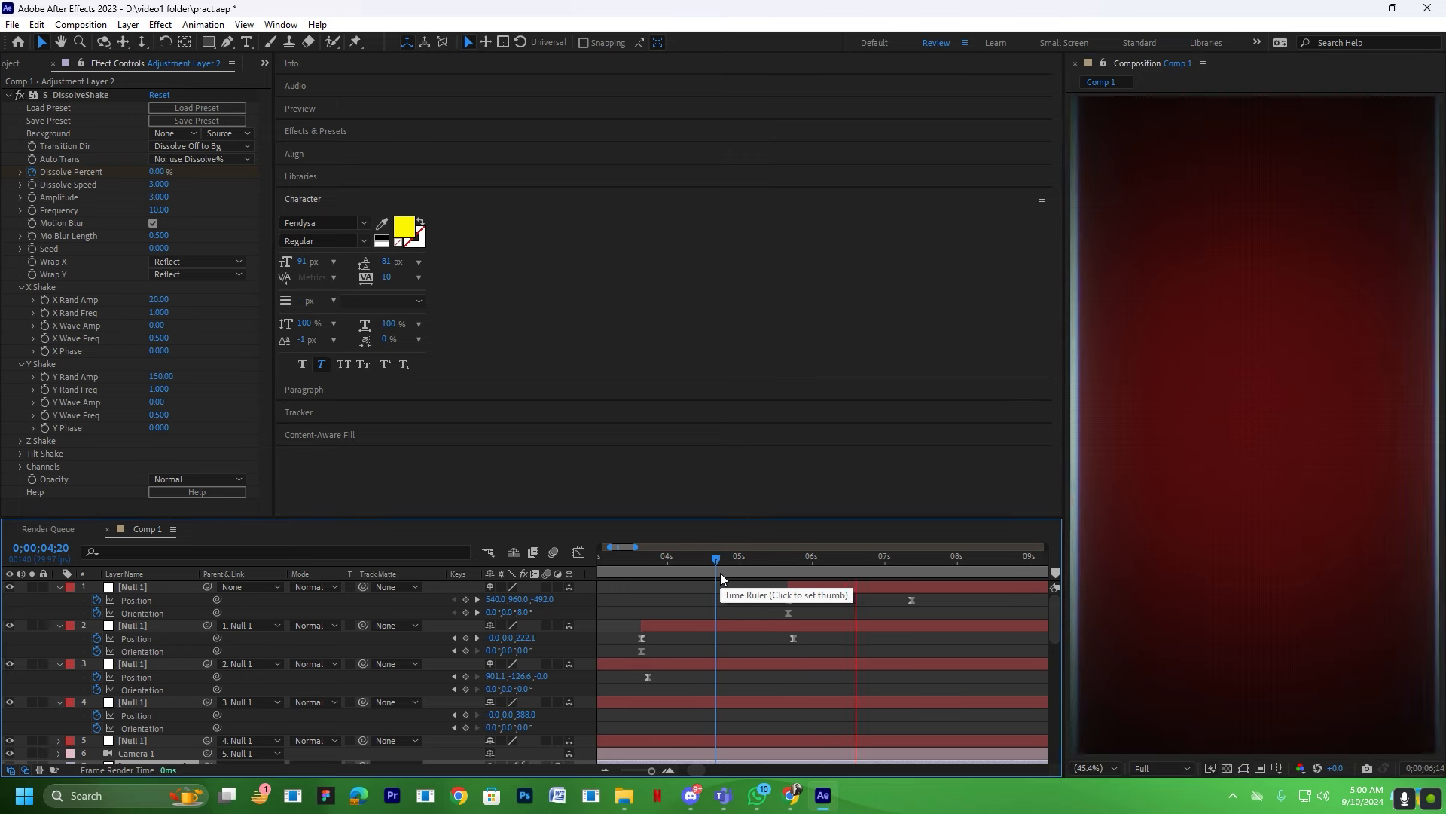
Set the line's Scale keyframe at 0;00;06;09 to 1610% horizontally and 688% vertically.
left_click(870, 577)
scroll(906, 643, "down", 3)
left_click(866, 676)
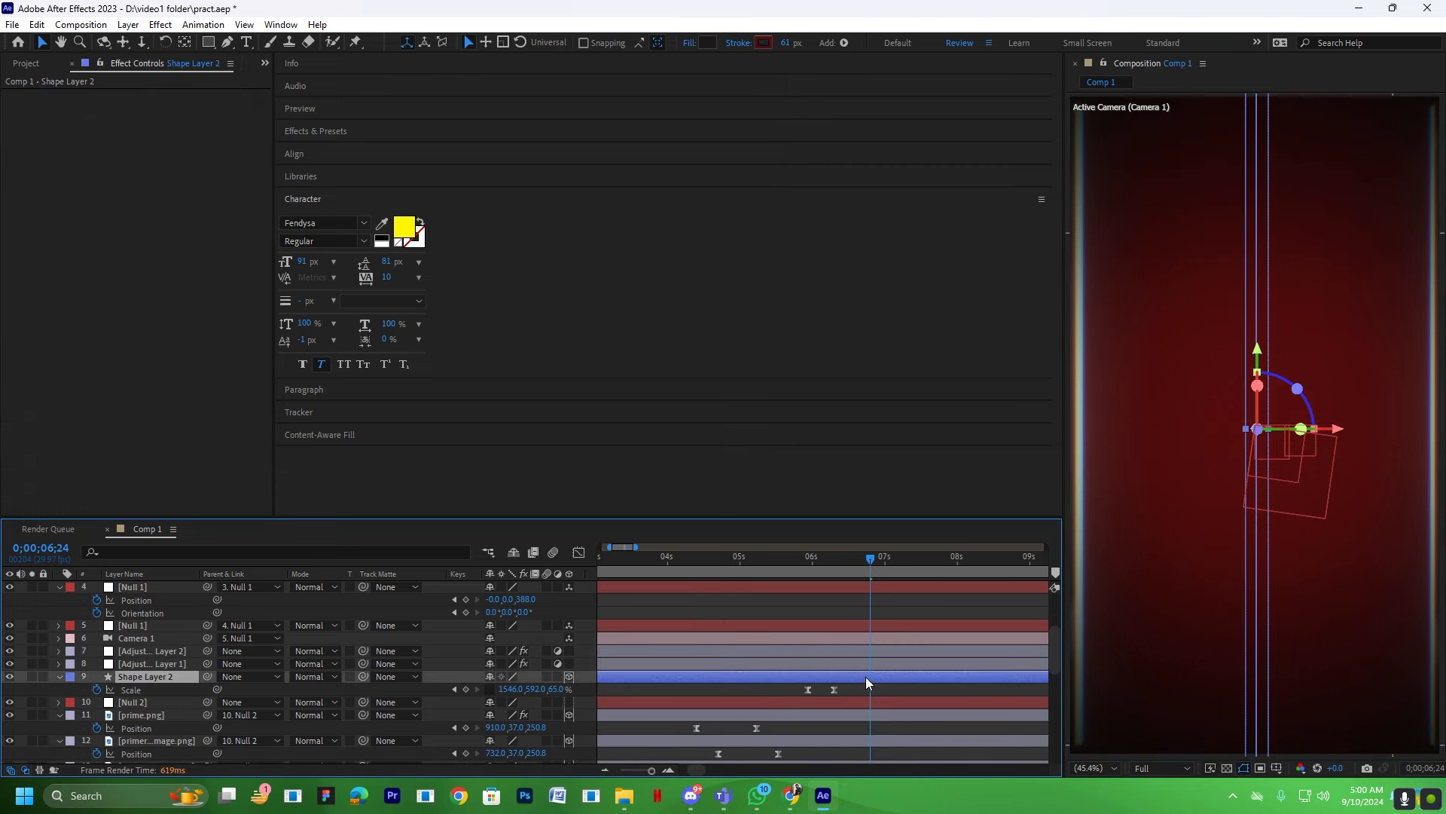
scroll(866, 632, "up", 3)
left_click_drag(909, 572, 911, 572)
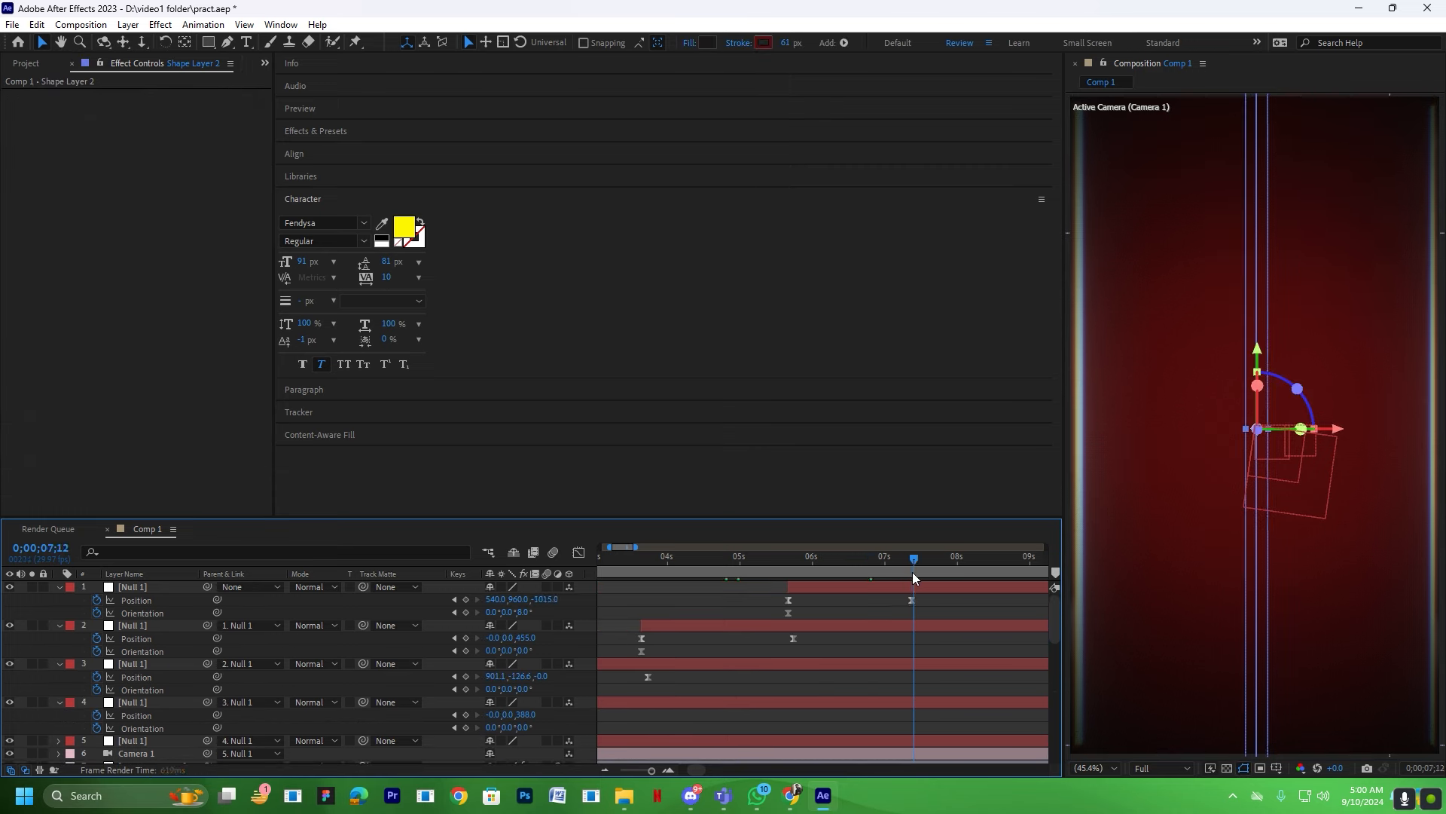
scroll(832, 684, "down", 2)
scroll(832, 684, "up", 2, "alt")
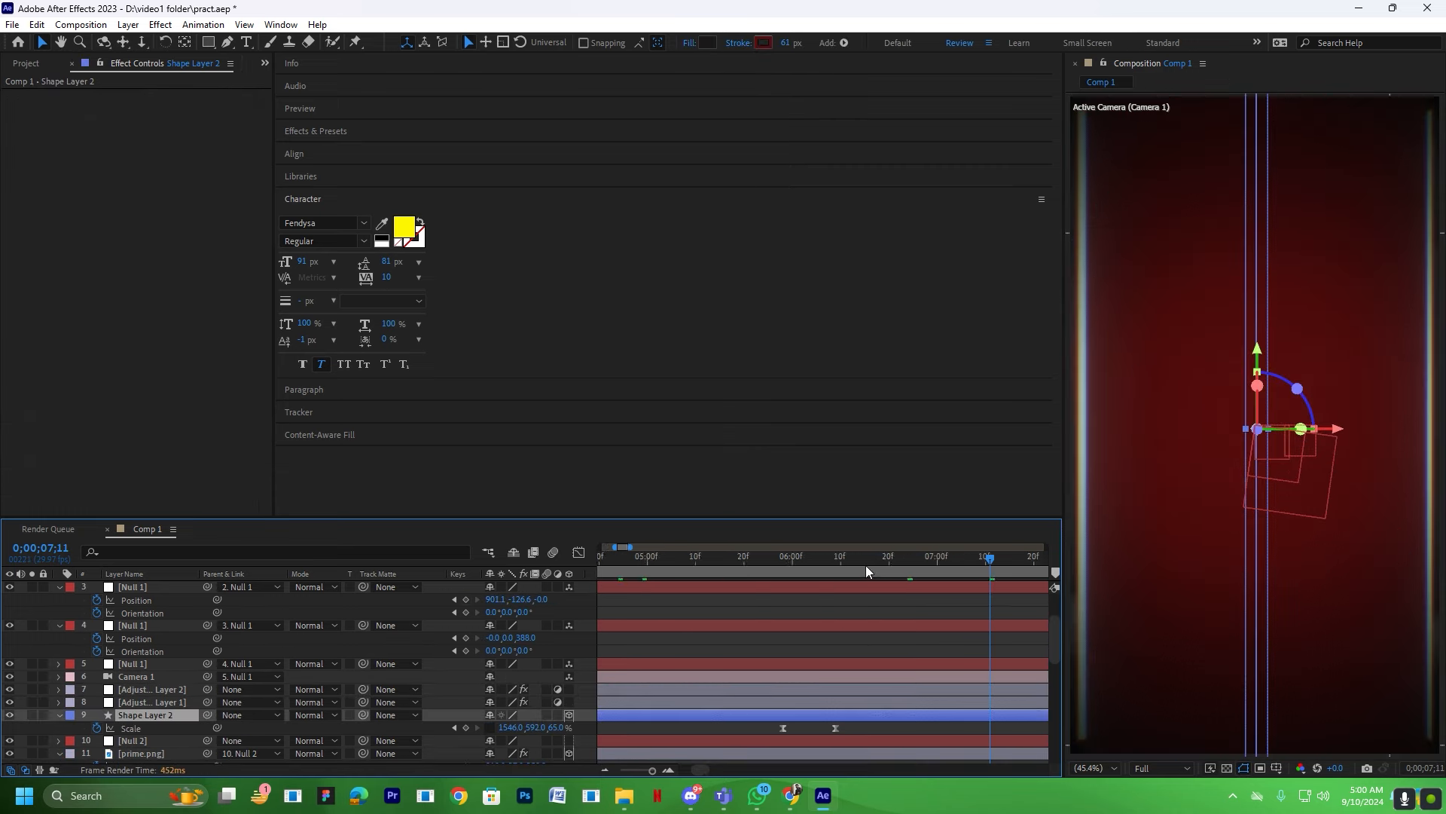
left_click(840, 568)
left_click_drag(840, 568, 835, 568)
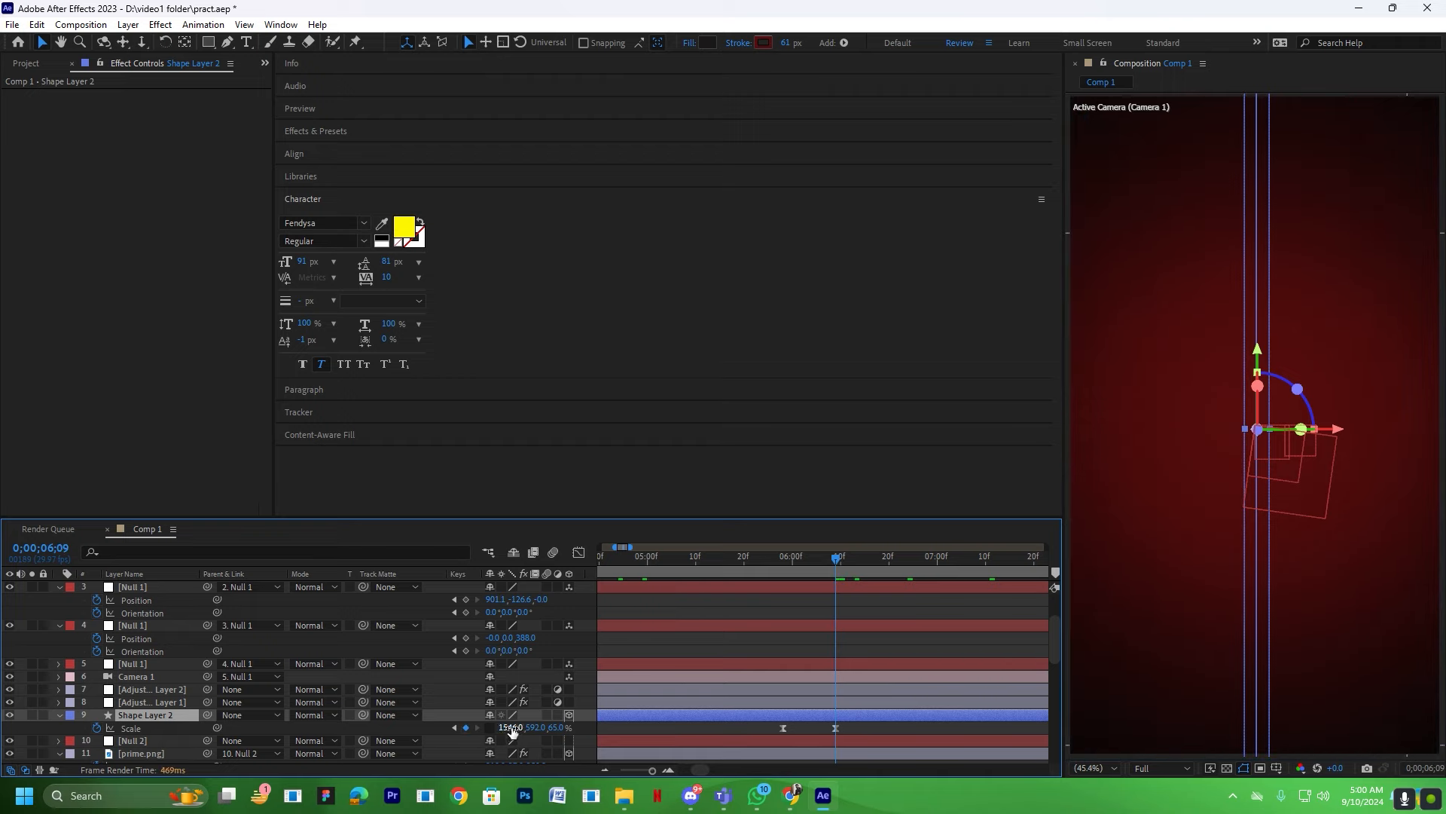
left_click_drag(512, 731, 565, 731)
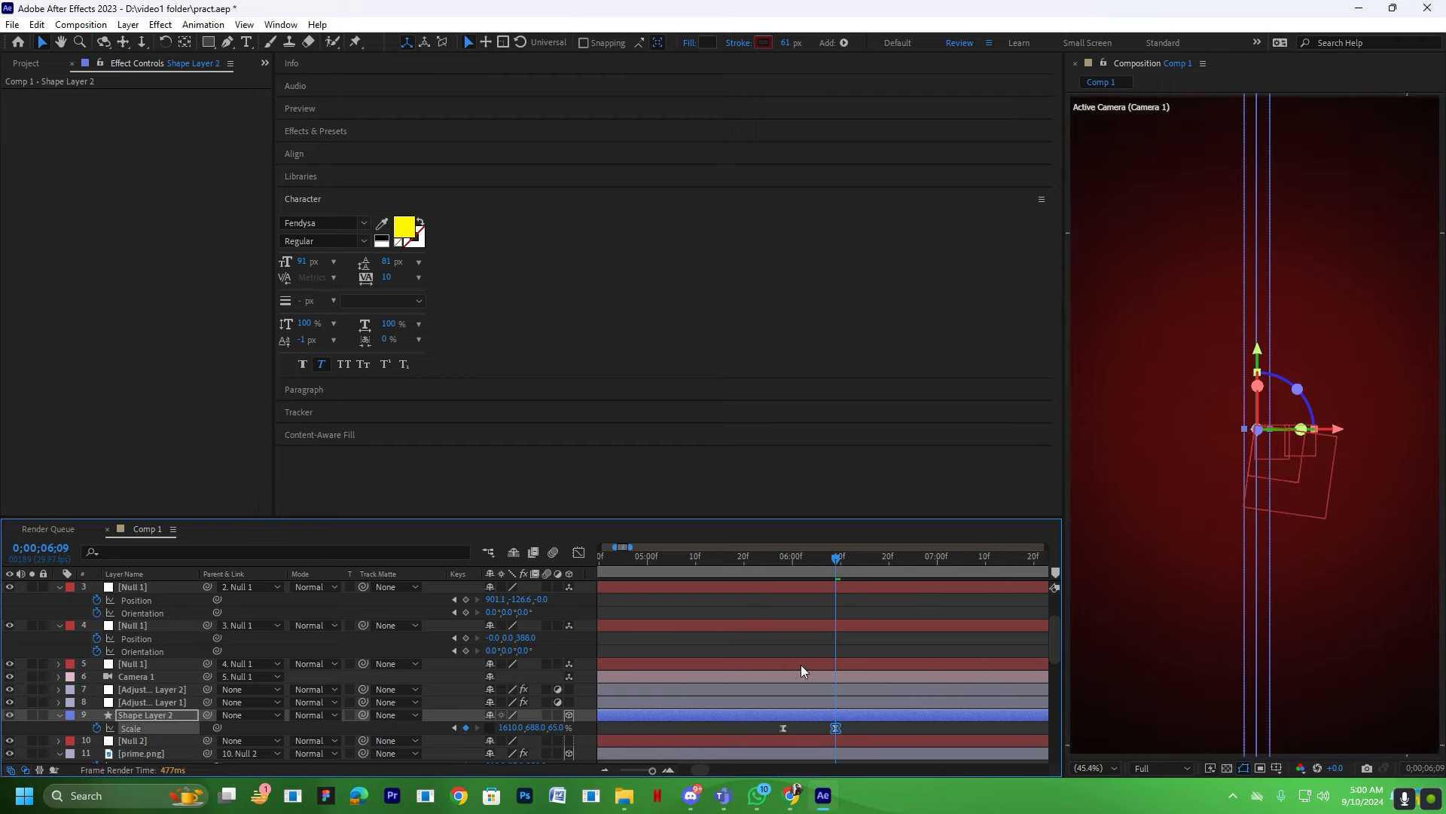
Examine the line wipe and camera pull-back by scrubbing and replaying the section between about 0;00;04;11 and 0;00;07;08.
scroll(803, 667, "up", 2)
scroll(843, 629, "down", 2, "alt")
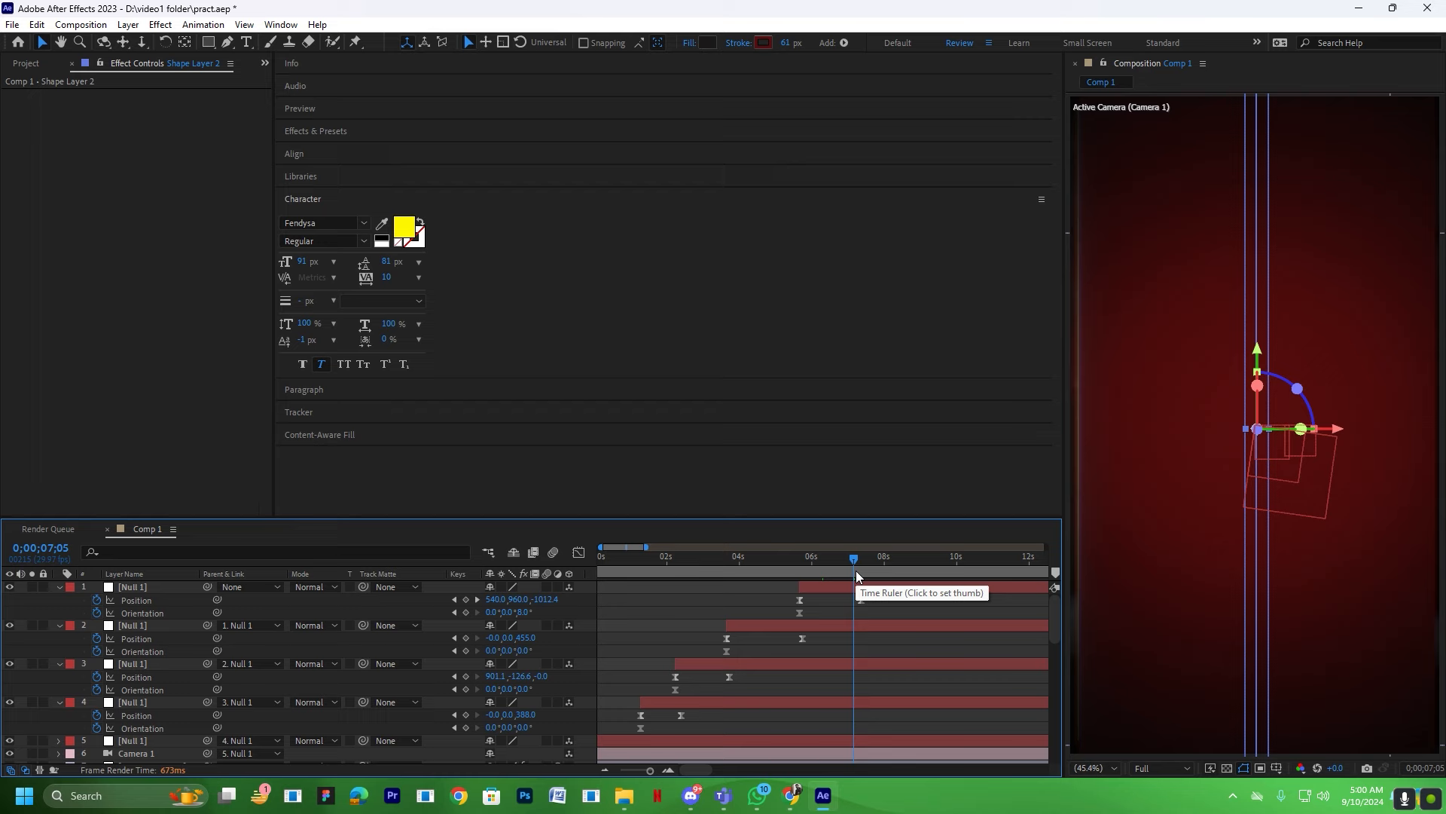
left_click(856, 571)
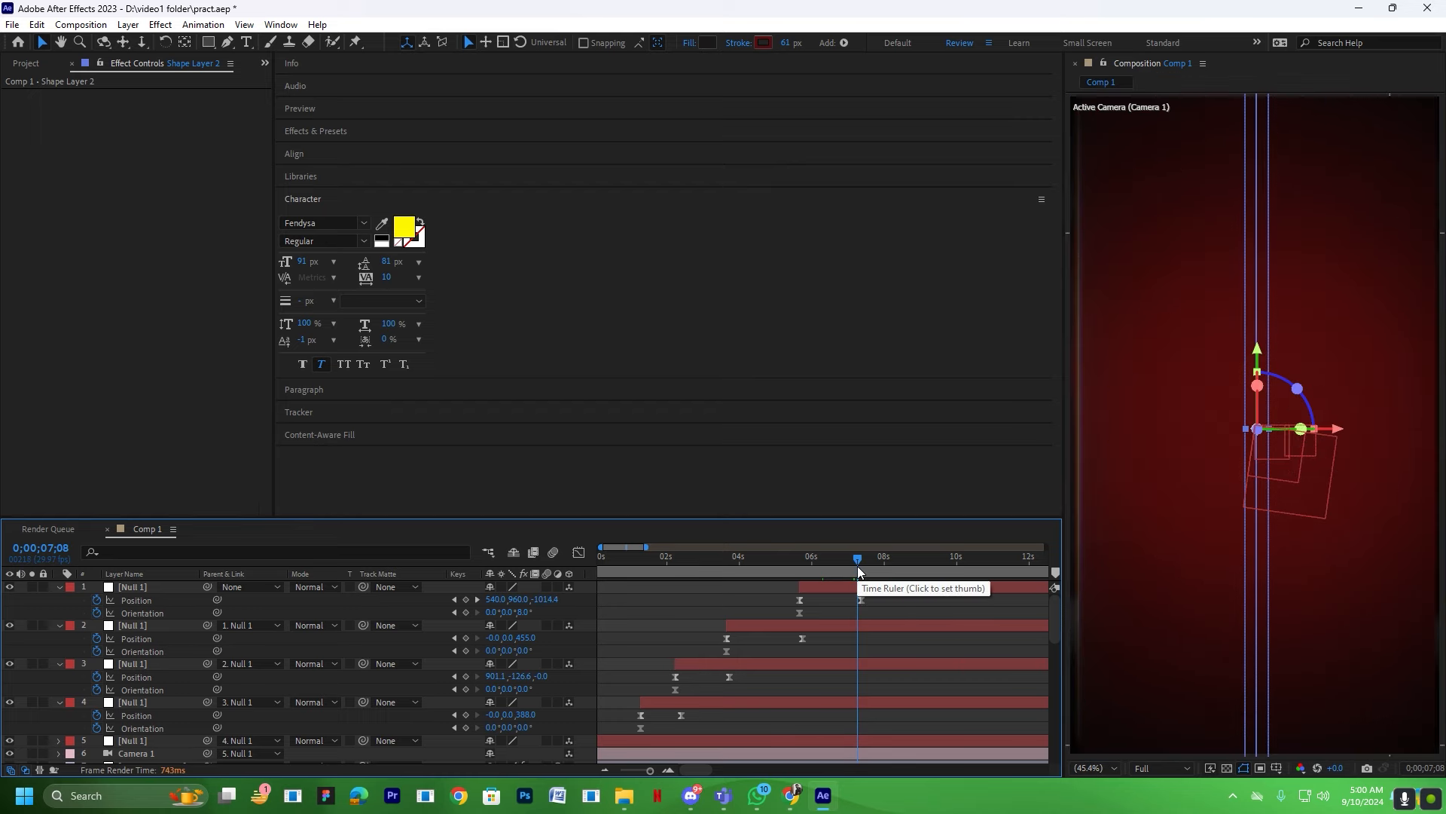
left_click_drag(858, 573, 755, 575)
key("space")
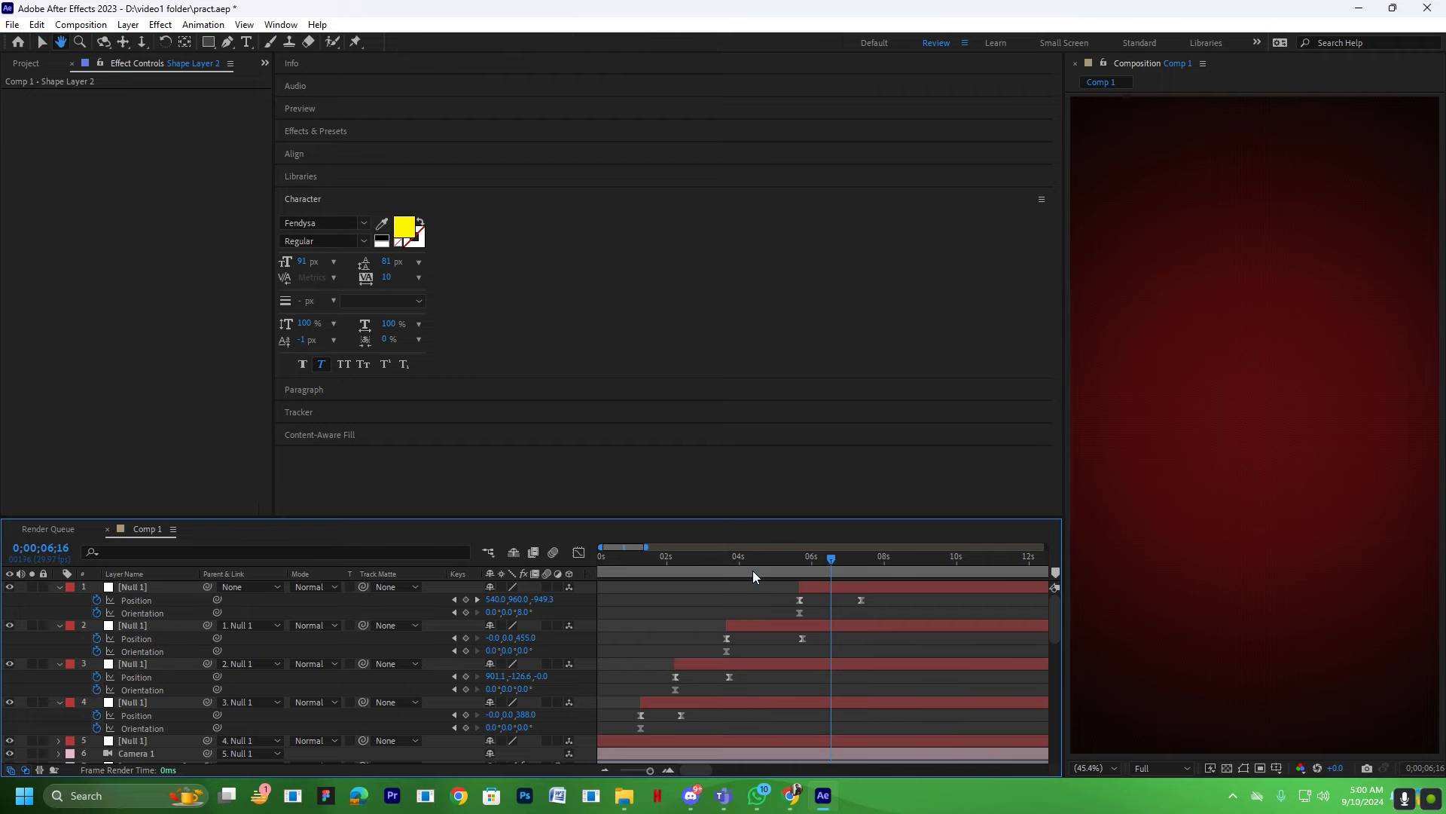
left_click_drag(826, 569, 787, 571)
key("space")
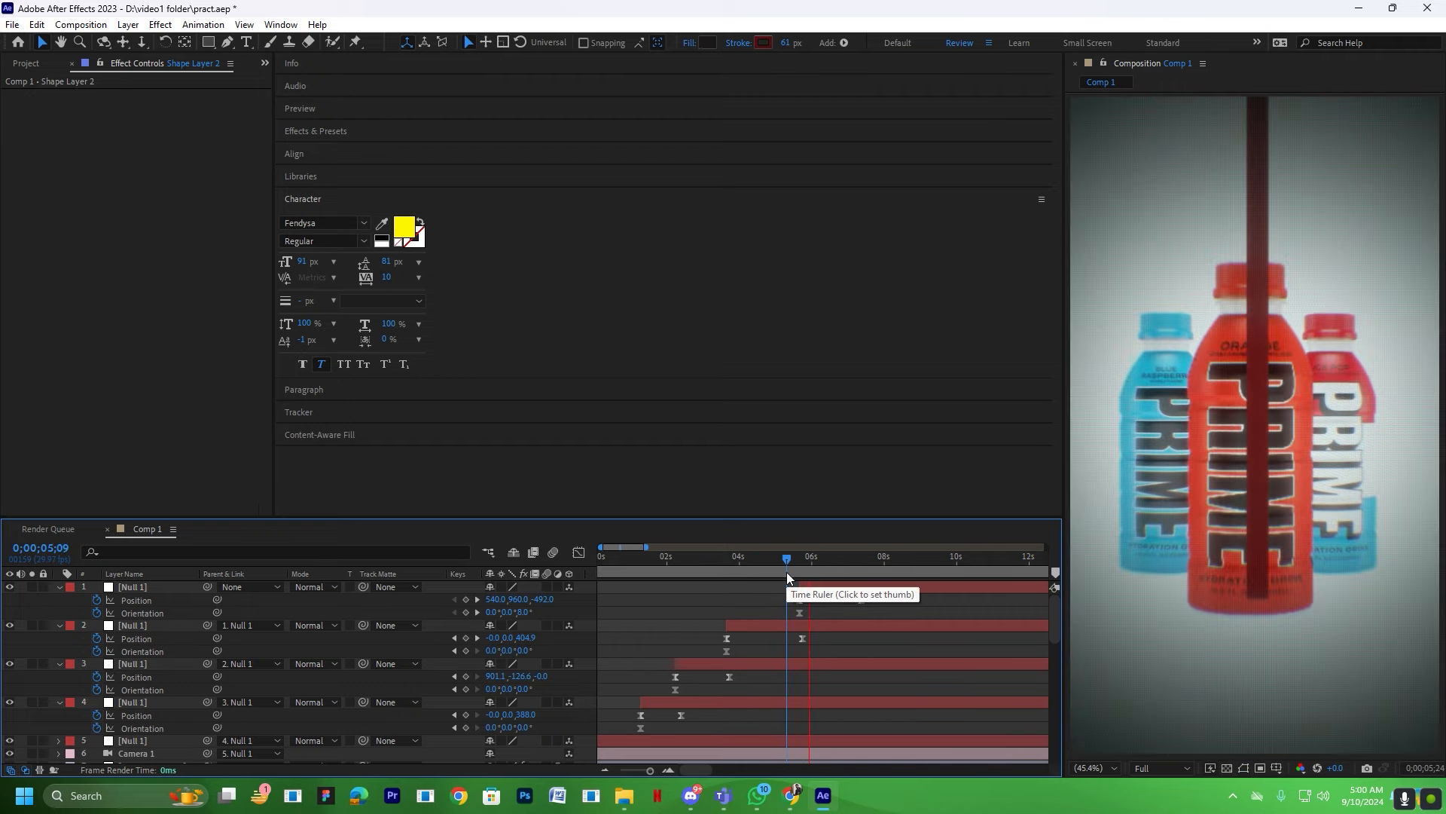
key("space")
left_click(752, 577)
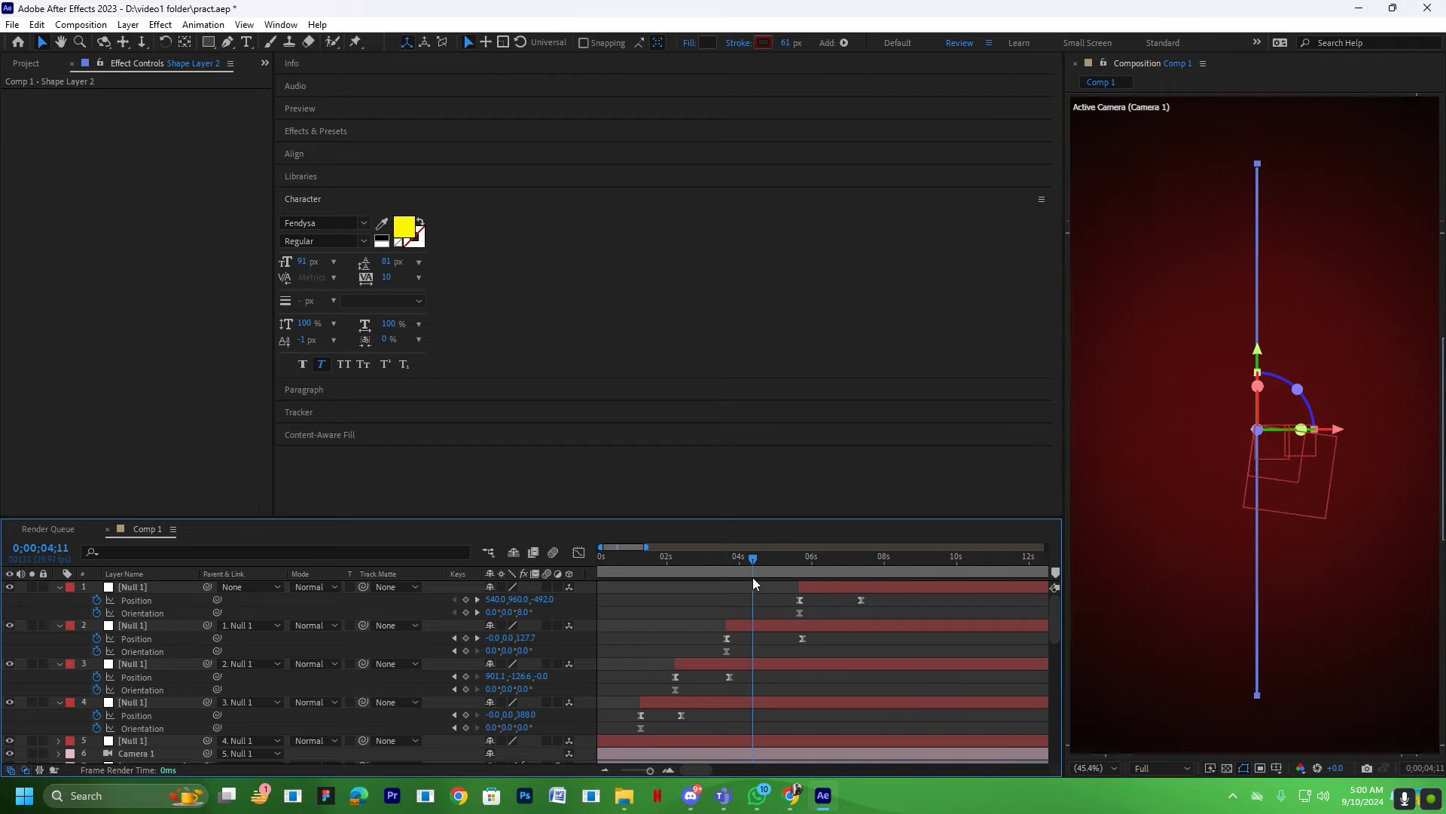
key("space")
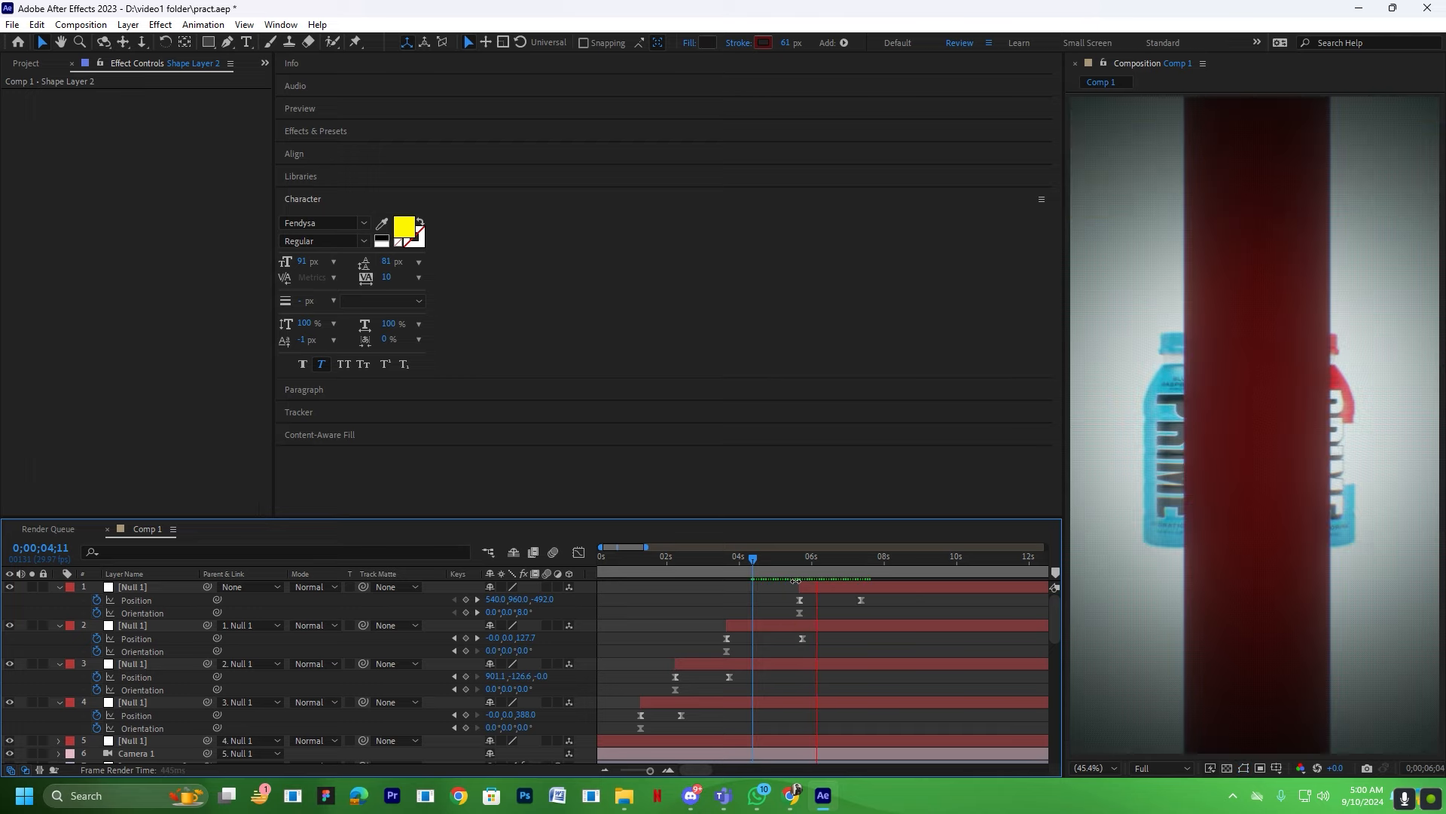
key("space")
left_click(781, 574)
key("space")
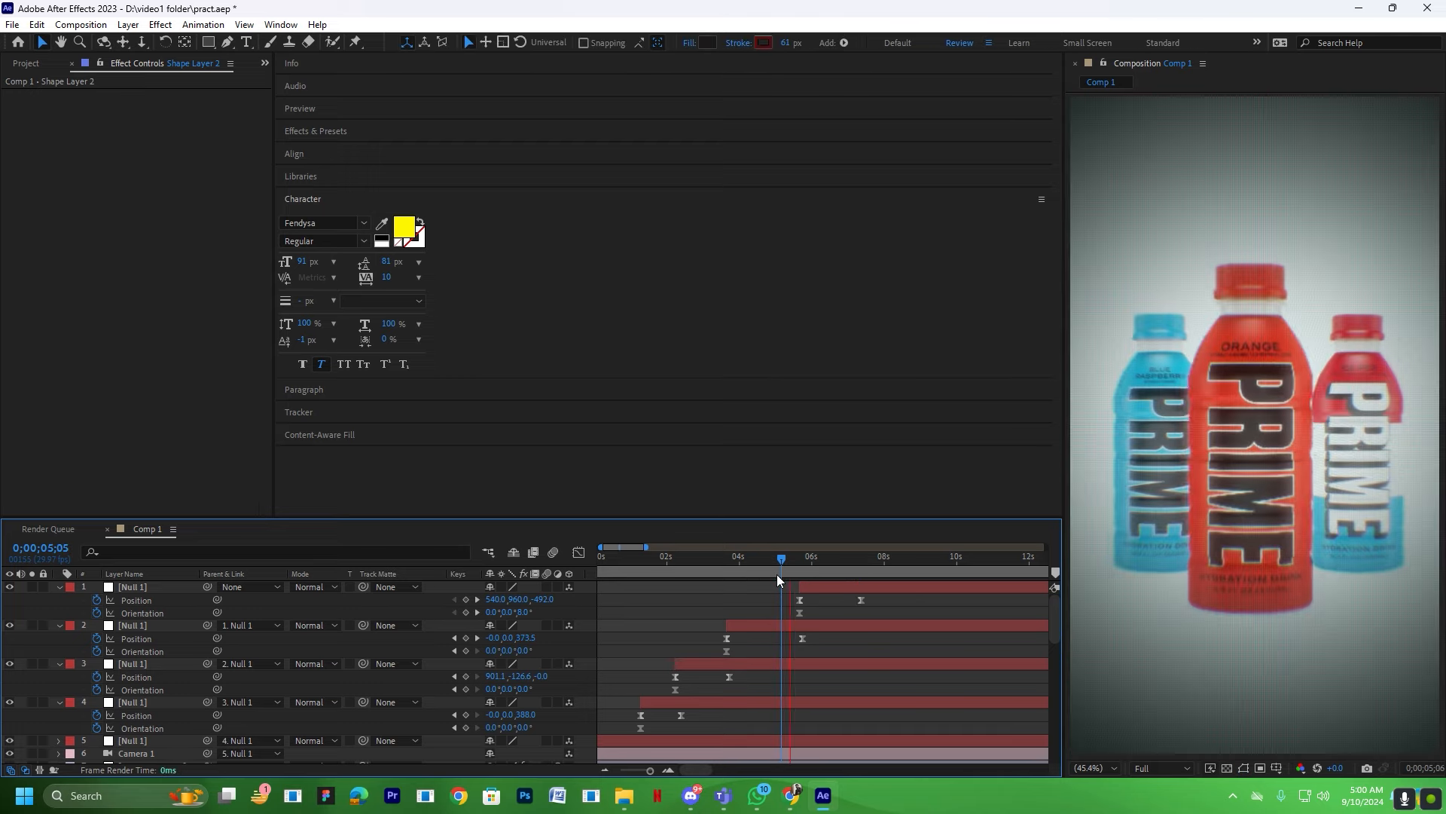
key("space")
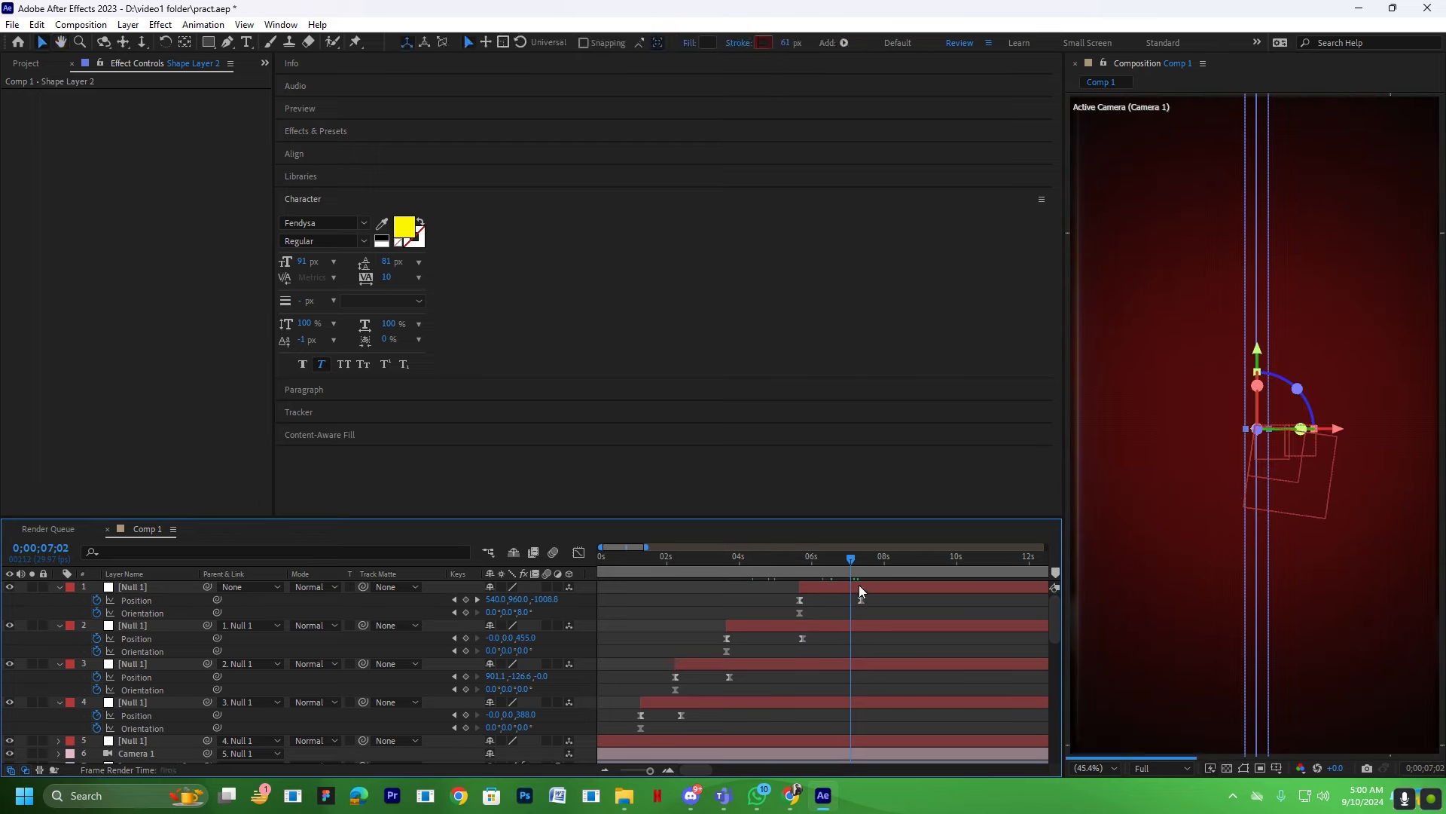
Add a text layer reading "THANKS FOR WATCHING" at 0;00;07;09.
left_click(859, 563)
key("ctrl+t")
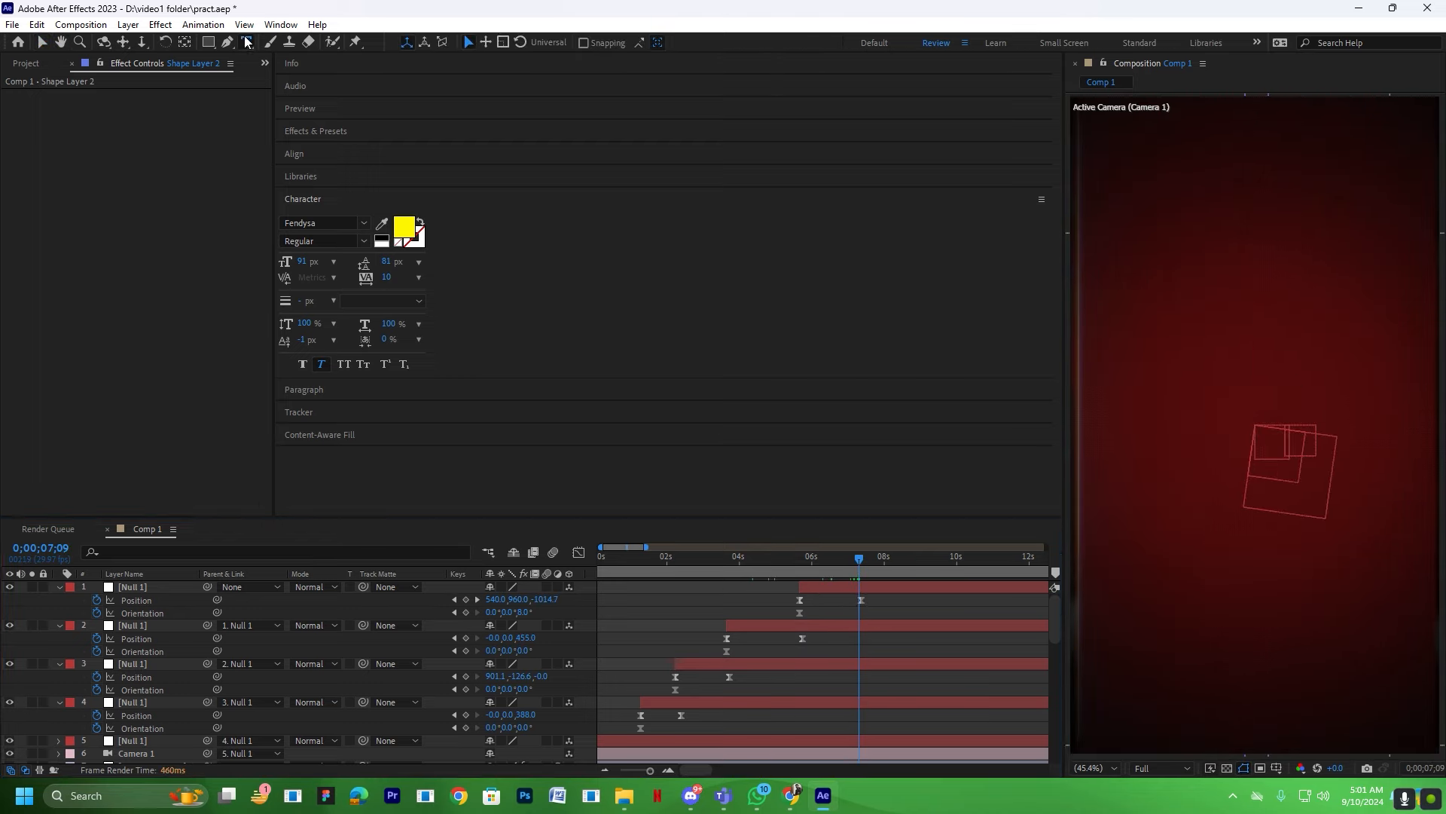
left_click(1188, 516)
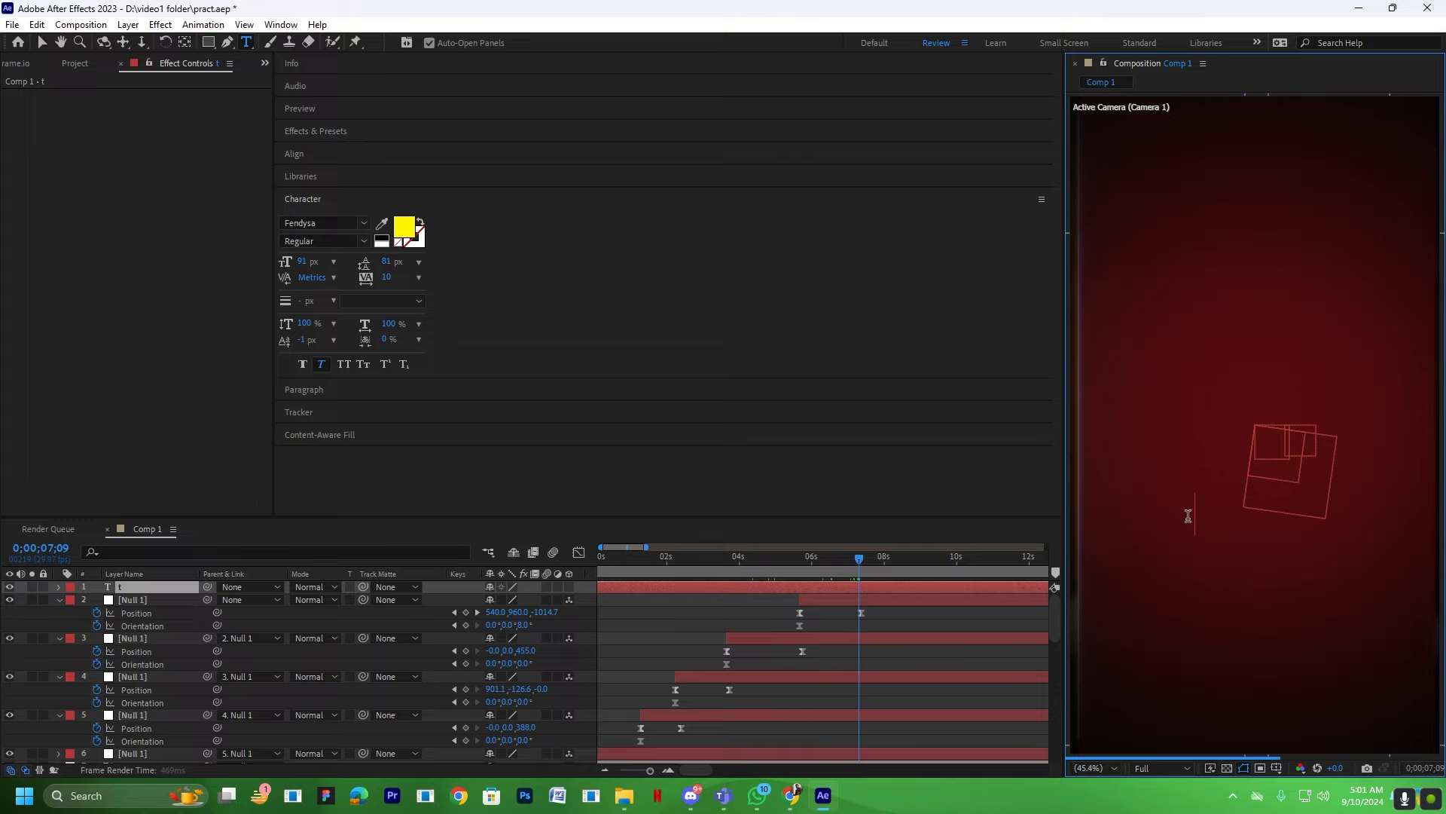
type("t")
type("THANLKS")
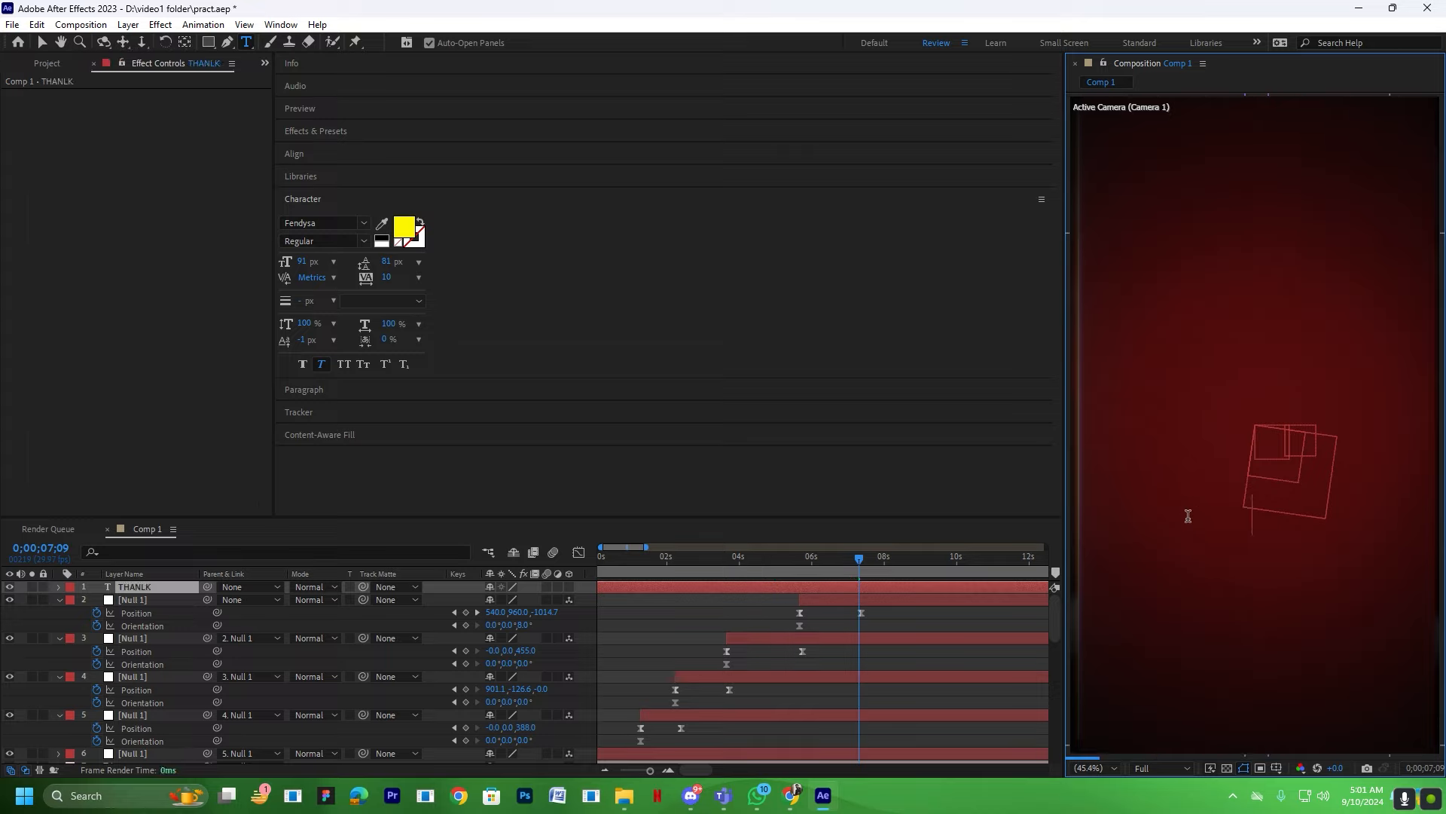
key("BackSpace")
key("BackSpace")
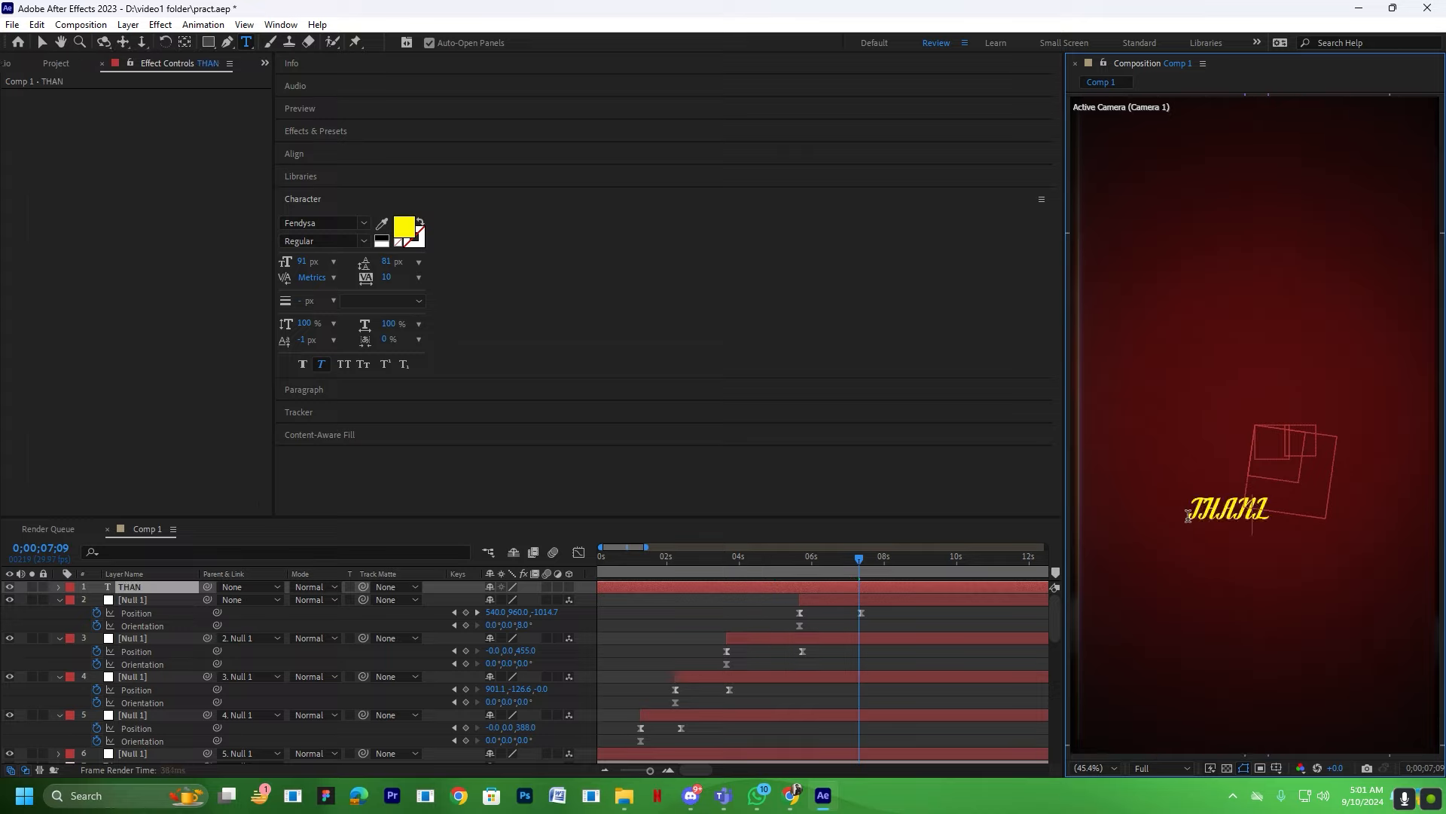
type("KS FOR")
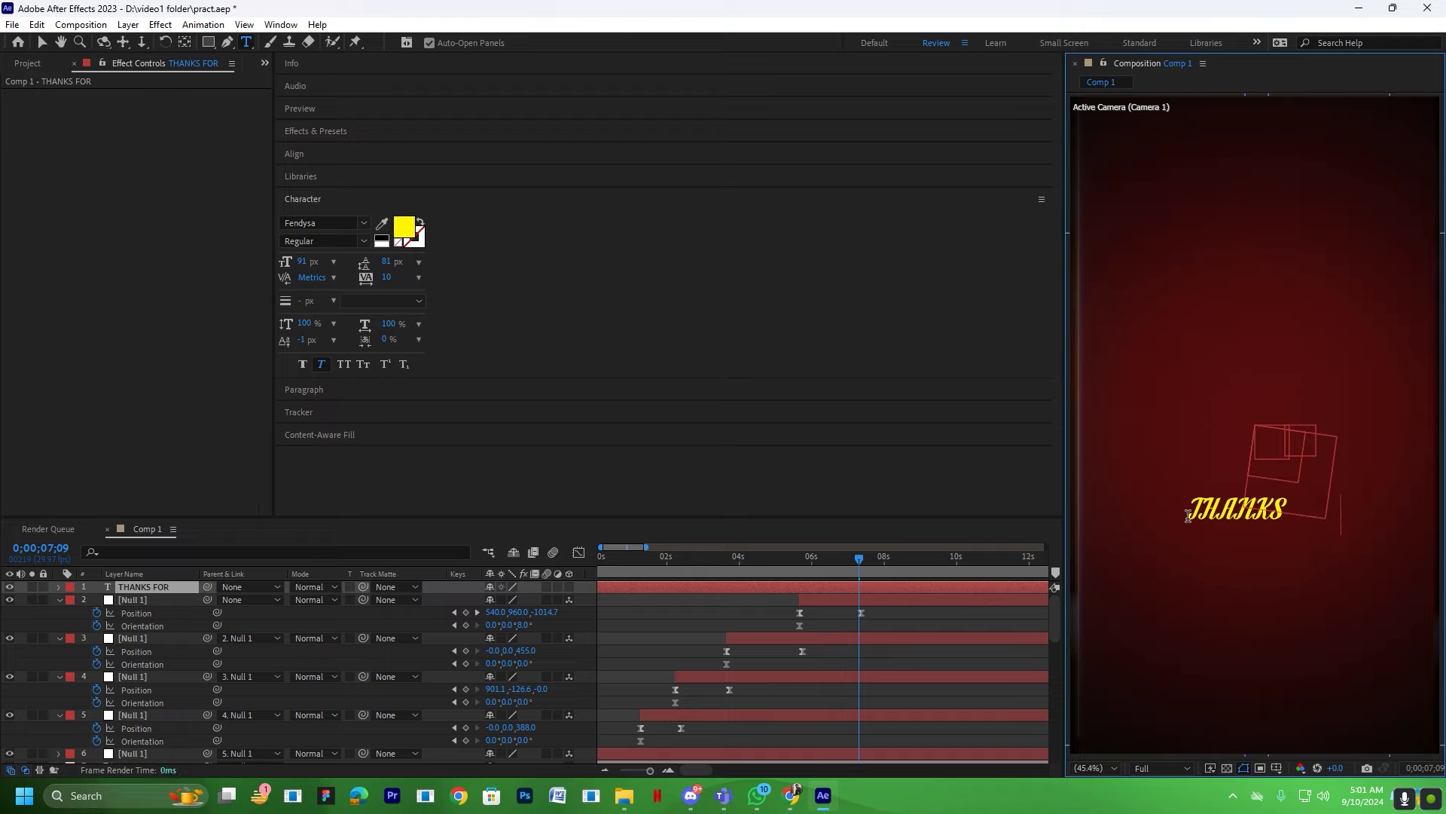
type(" WATCH")
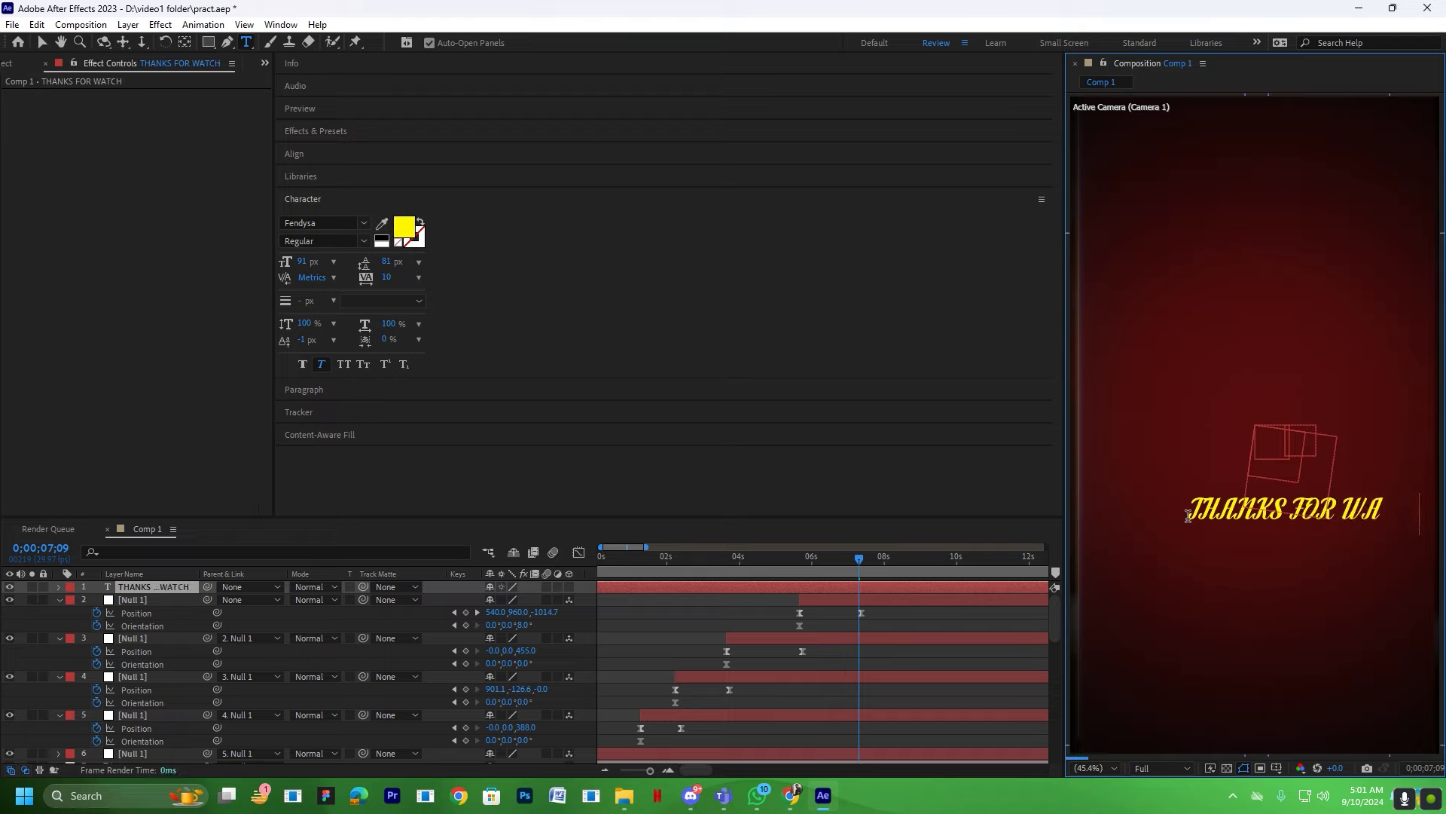
left_click(946, 611)
key("v")
Set the "THANKS FOR WATCHING" text's fill to white (FFFFFF) and its font to Founders Grotesk Medium.
double_click(1239, 511)
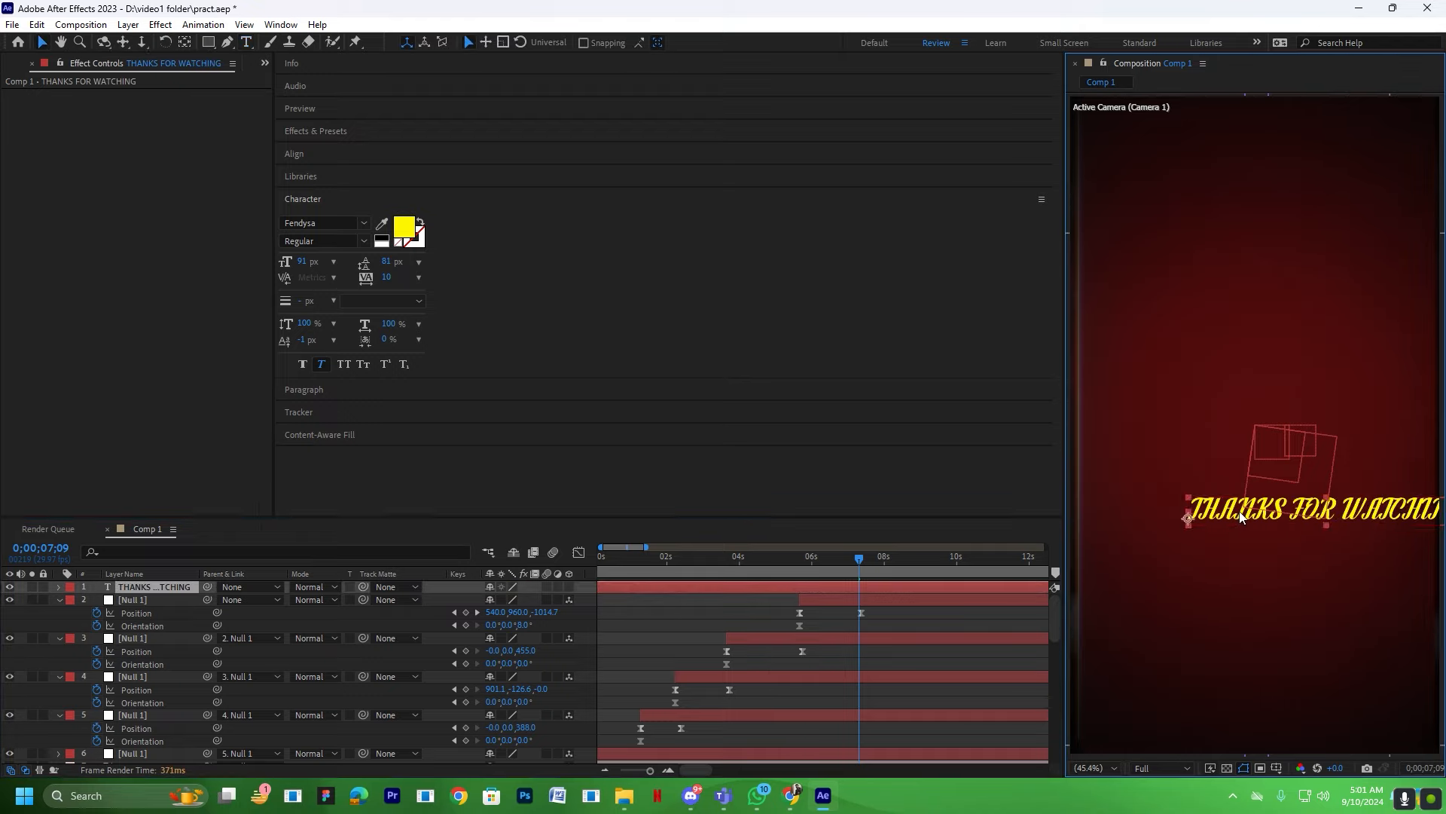
left_click(407, 237)
left_click_drag(613, 359, 445, 214)
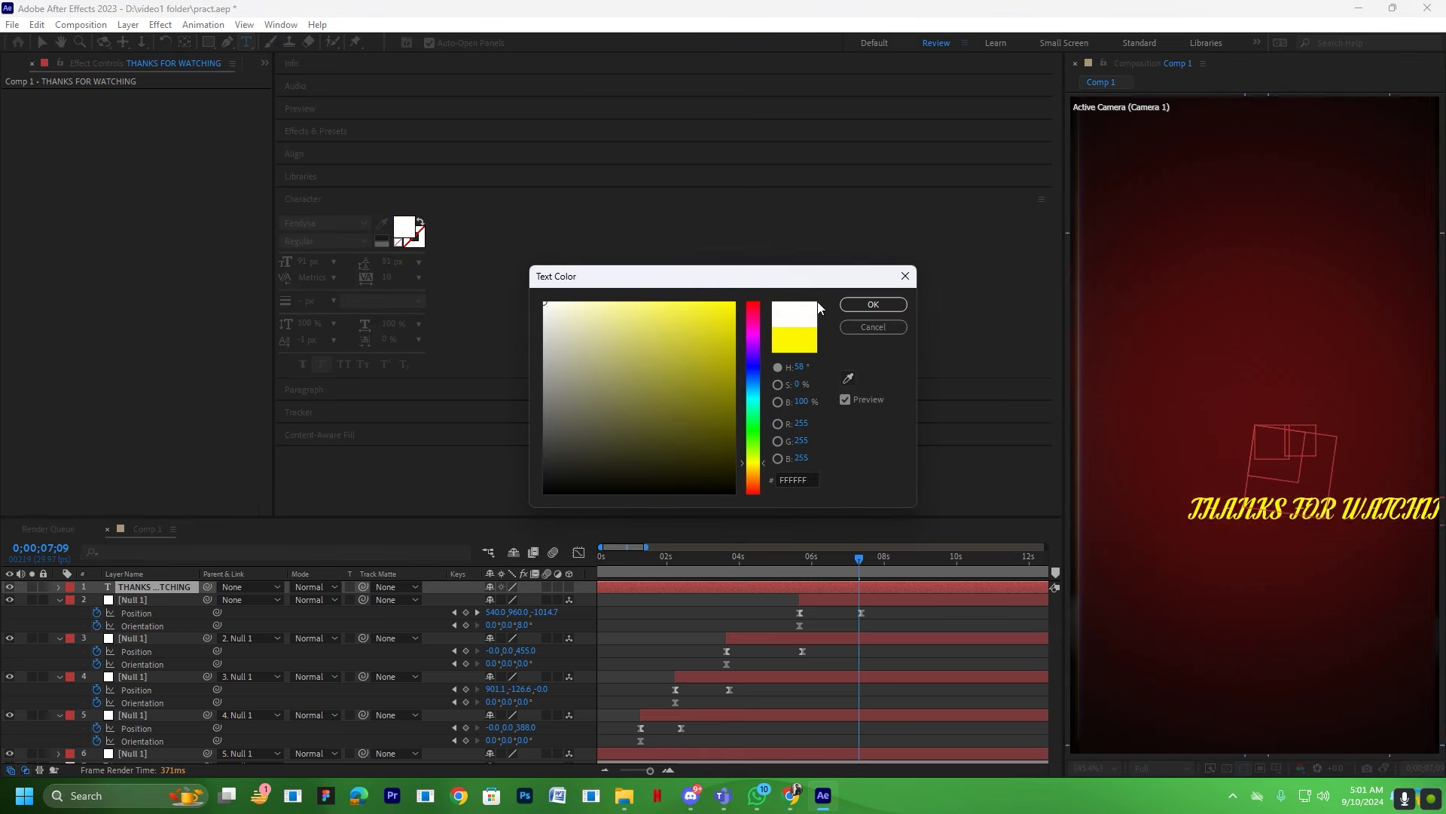
left_click(873, 304)
left_click(310, 224)
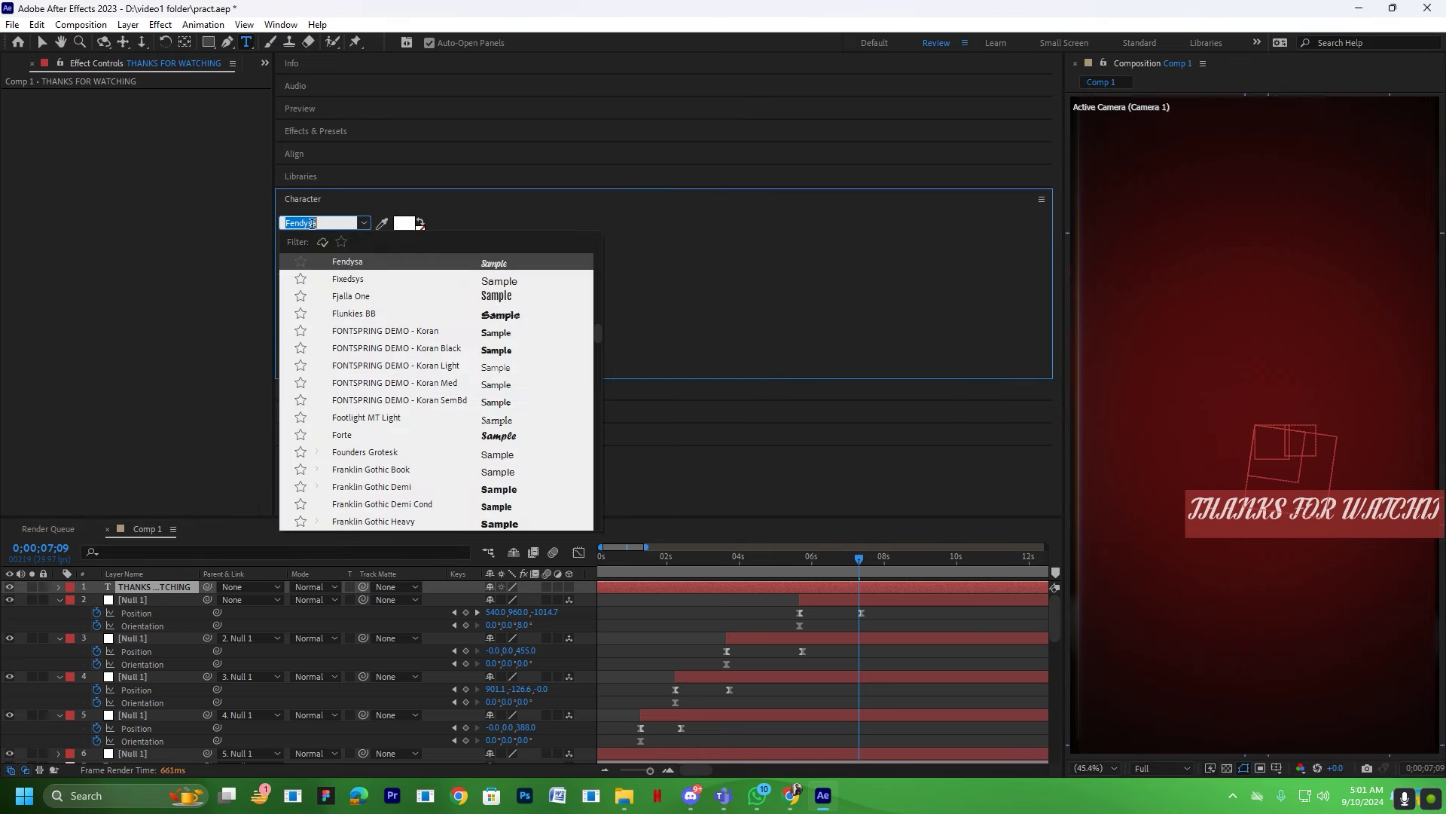
type("gr")
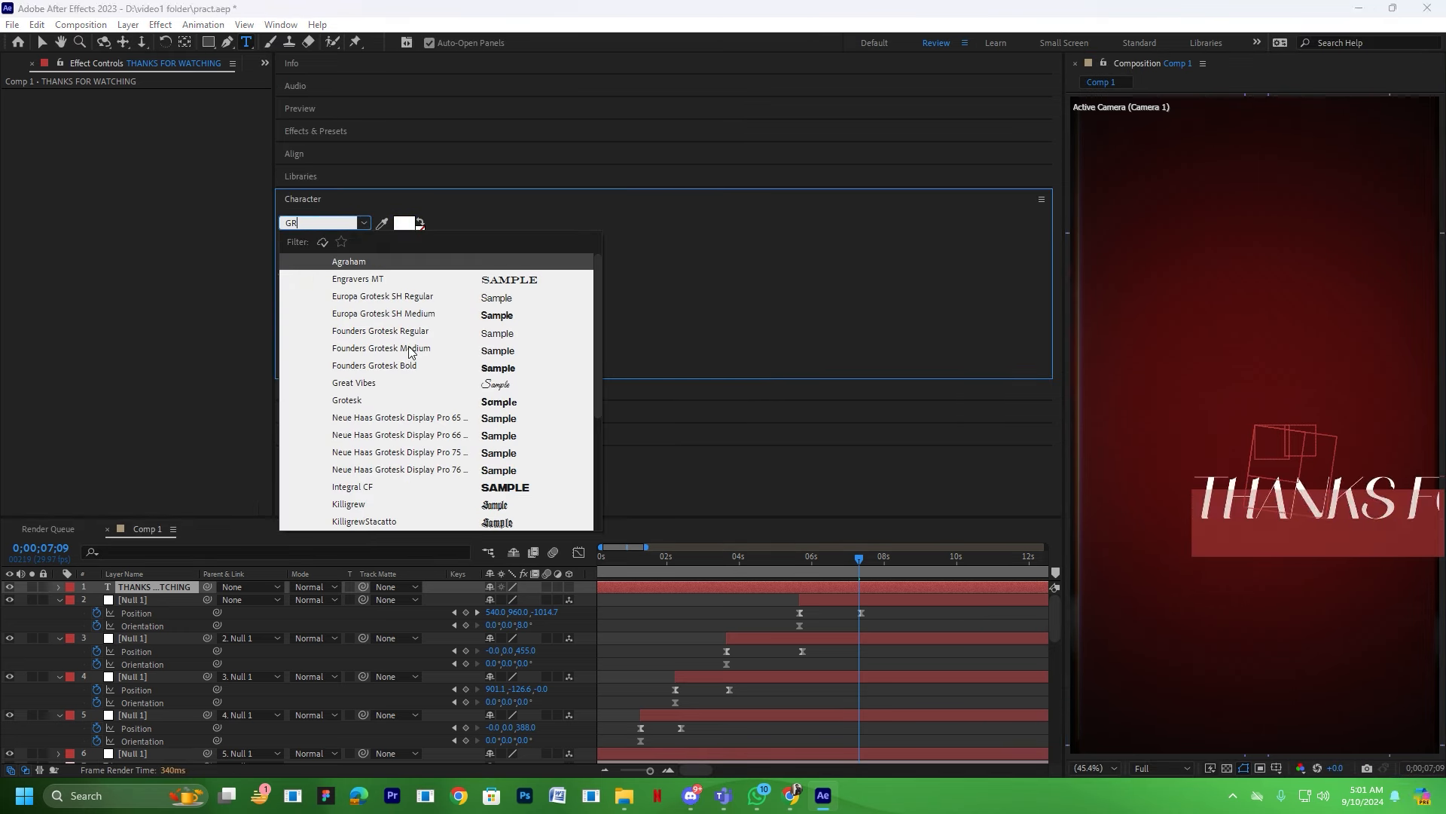
left_click(408, 349)
left_click(163, 597)
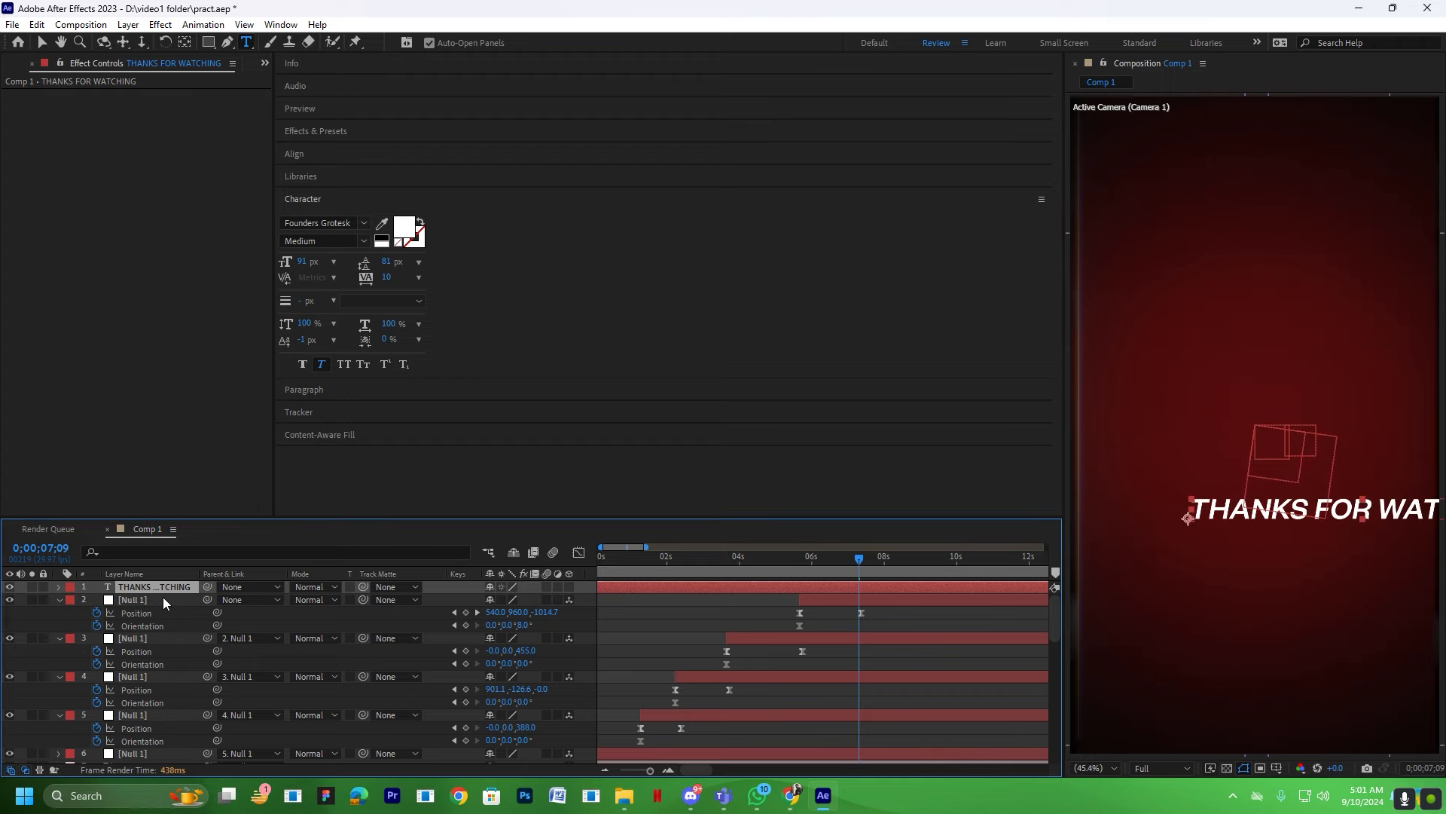
Centre the text's anchor point, scale the text to 79% and position it around the middle of the composition.
left_click(186, 43)
key("Caps_Lock")
left_click(293, 154)
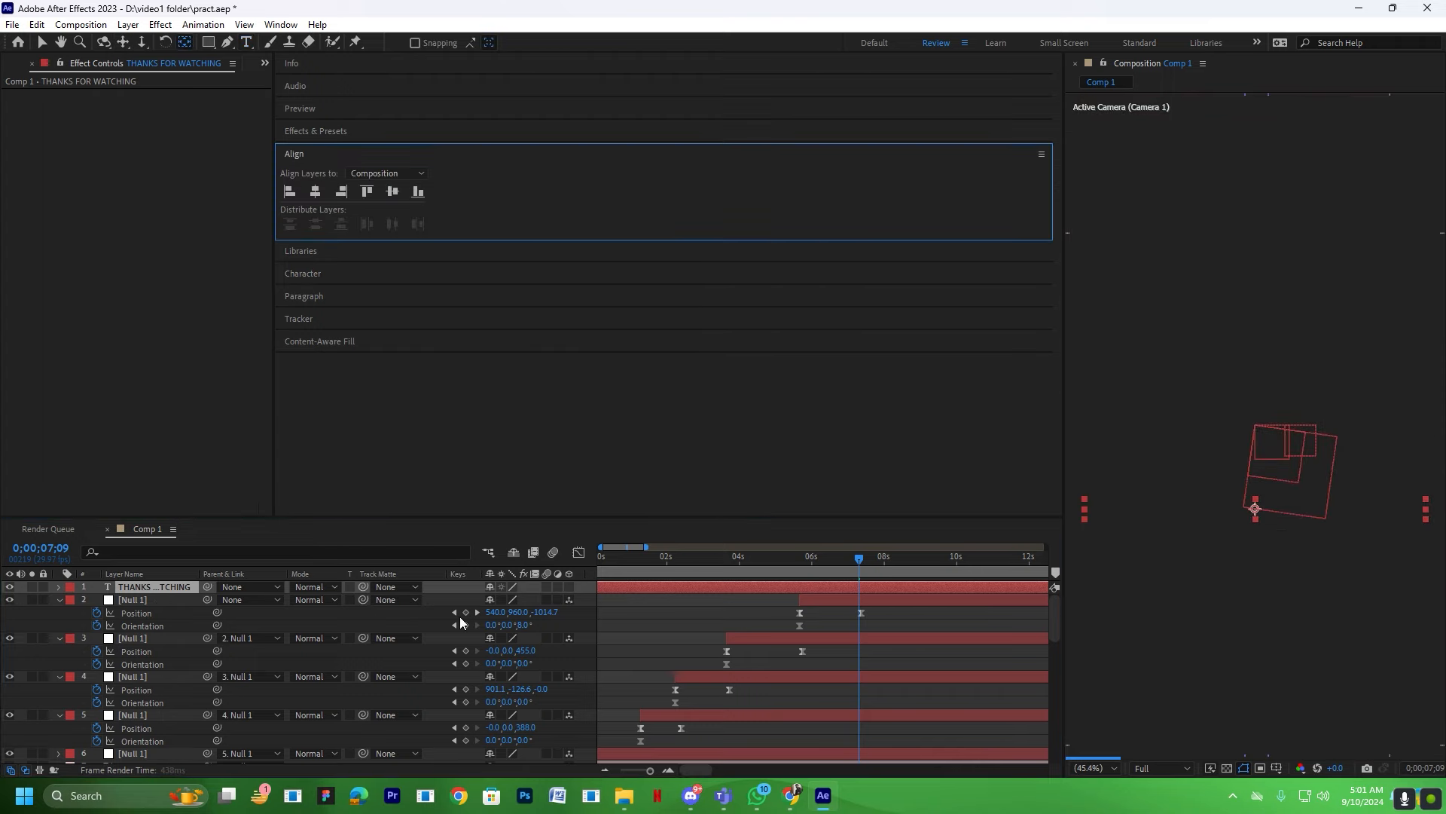
key("s")
key("Caps_Lock")
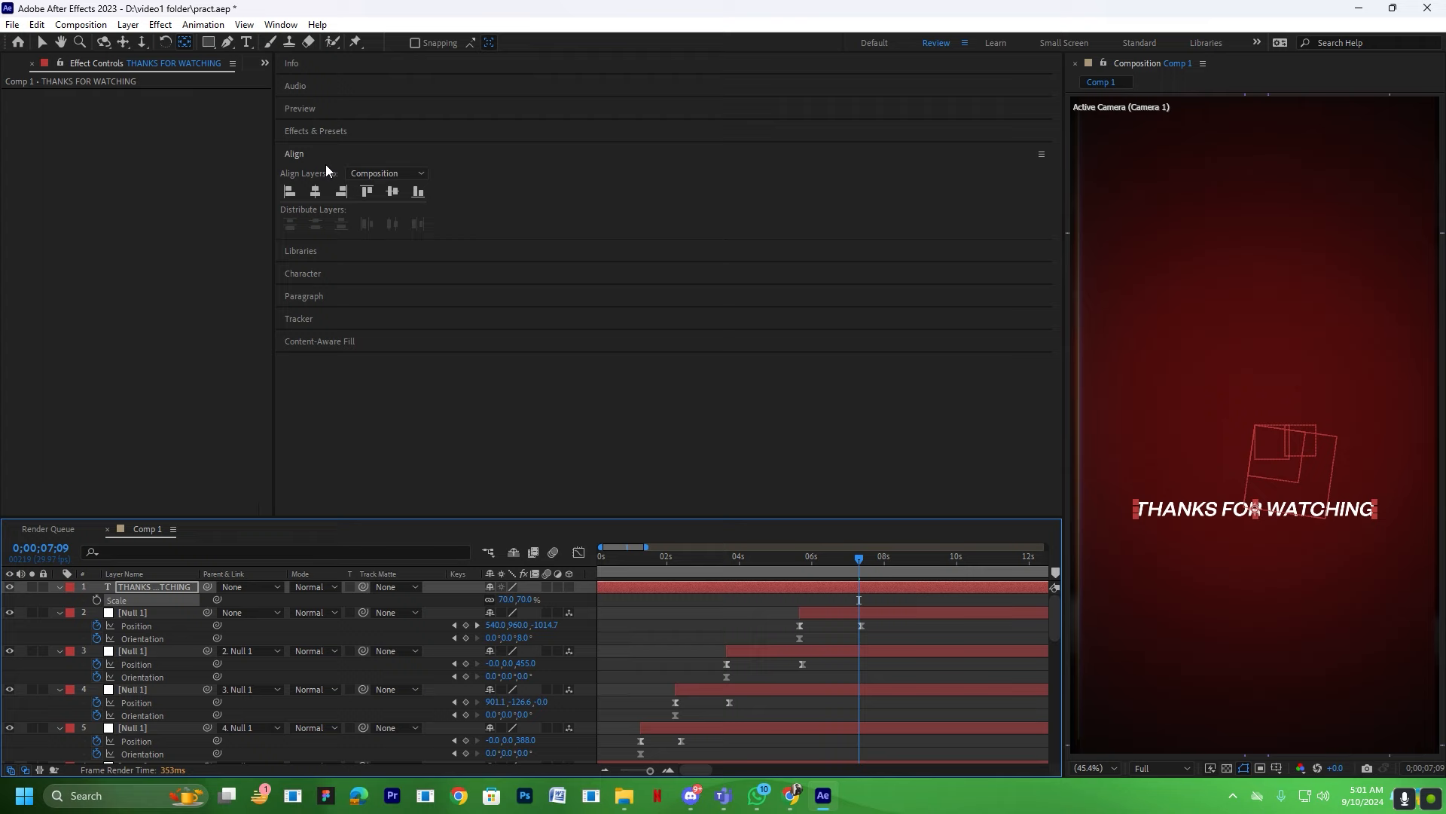
left_click(317, 192)
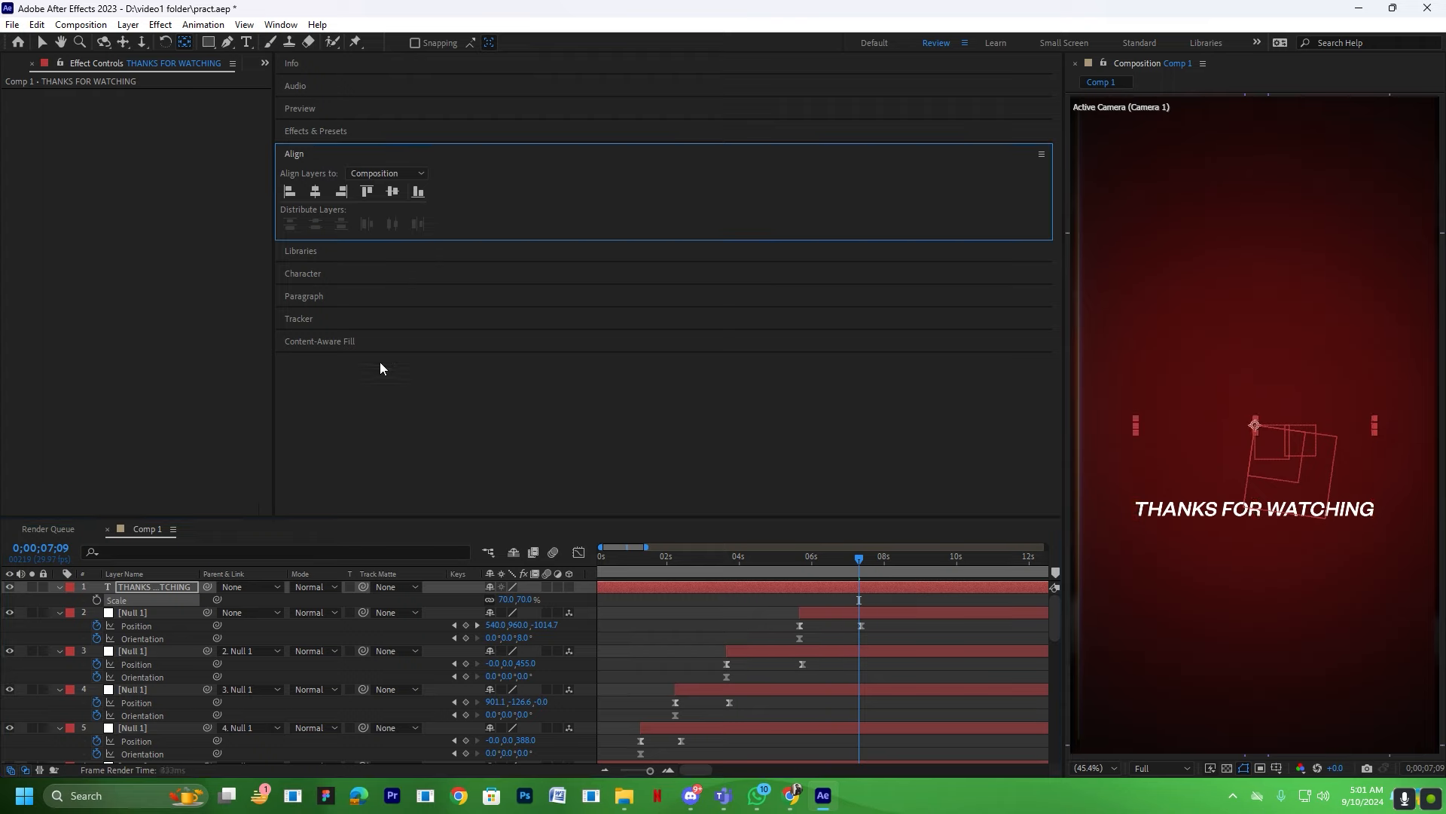
left_click_drag(506, 599, 513, 600)
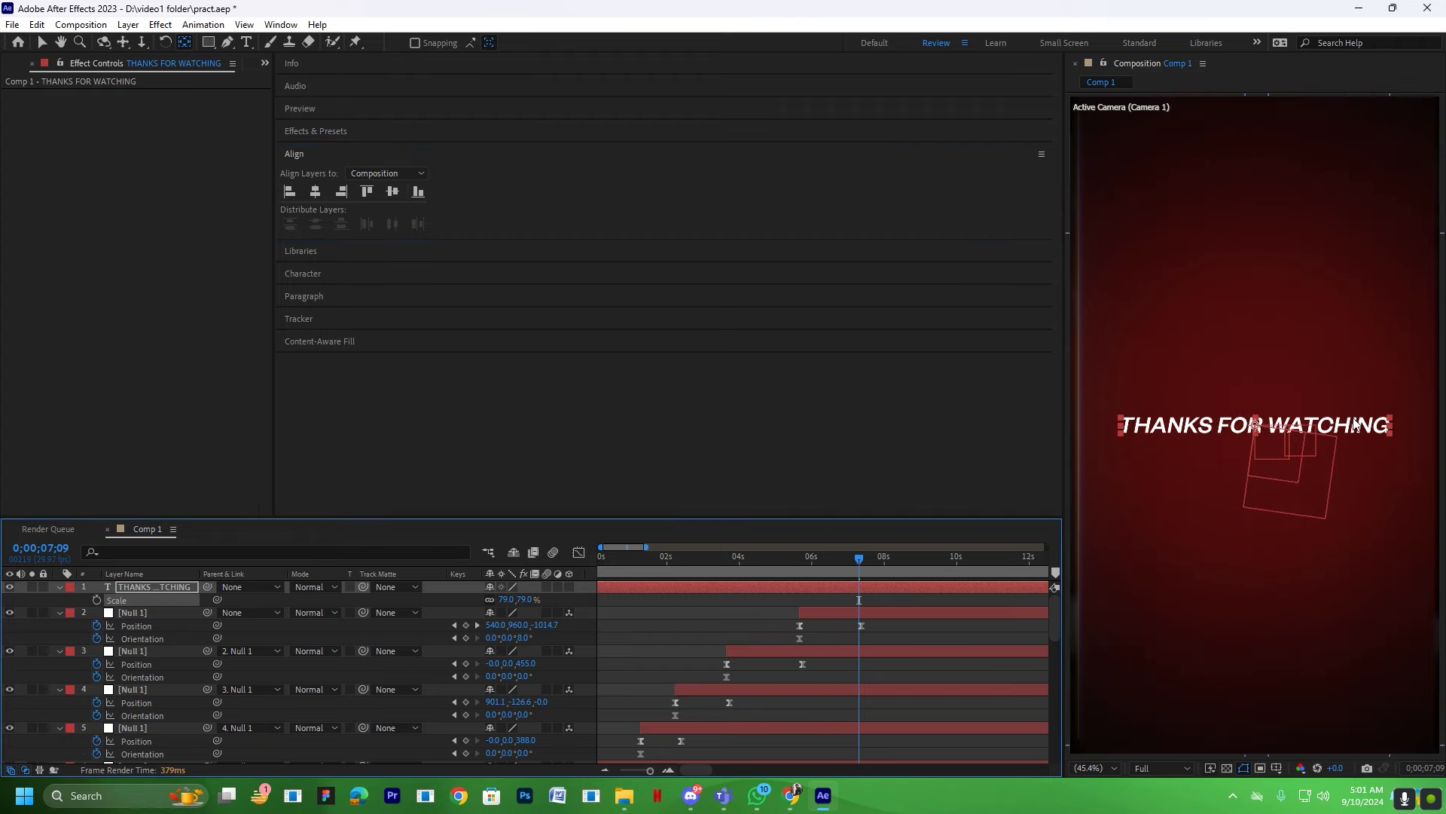
key("v")
left_click_drag(1330, 422, 1338, 420)
Move the text layer between Adjustment Layer 1 and Shape Layer 2, make it 3D and adjust its position near the frame's centre.
mouse_move(149, 587)
left_mouse_down()
mouse_move(144, 765)
mouse_move(156, 604)
left_mouse_up()
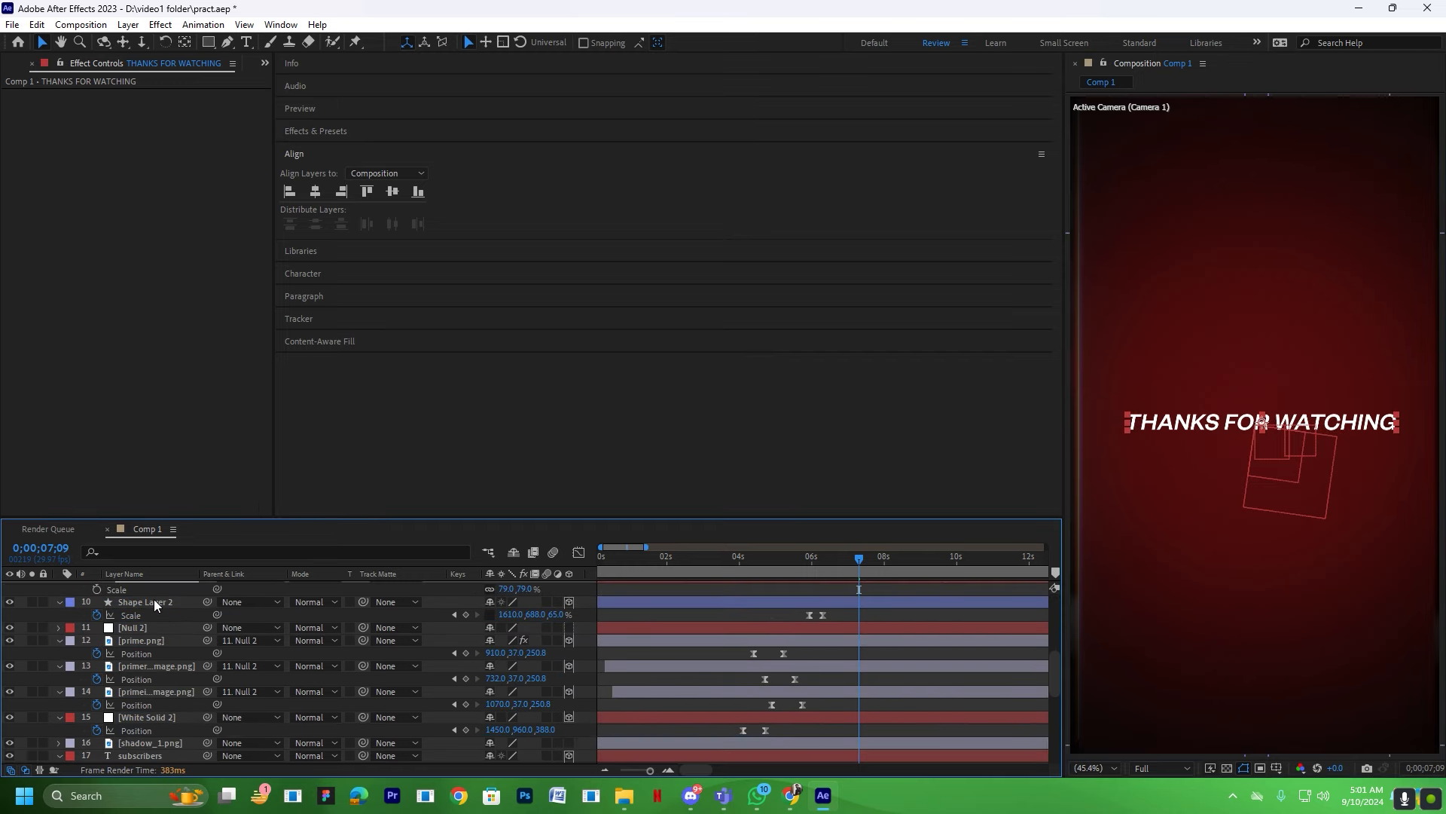
left_click(888, 613)
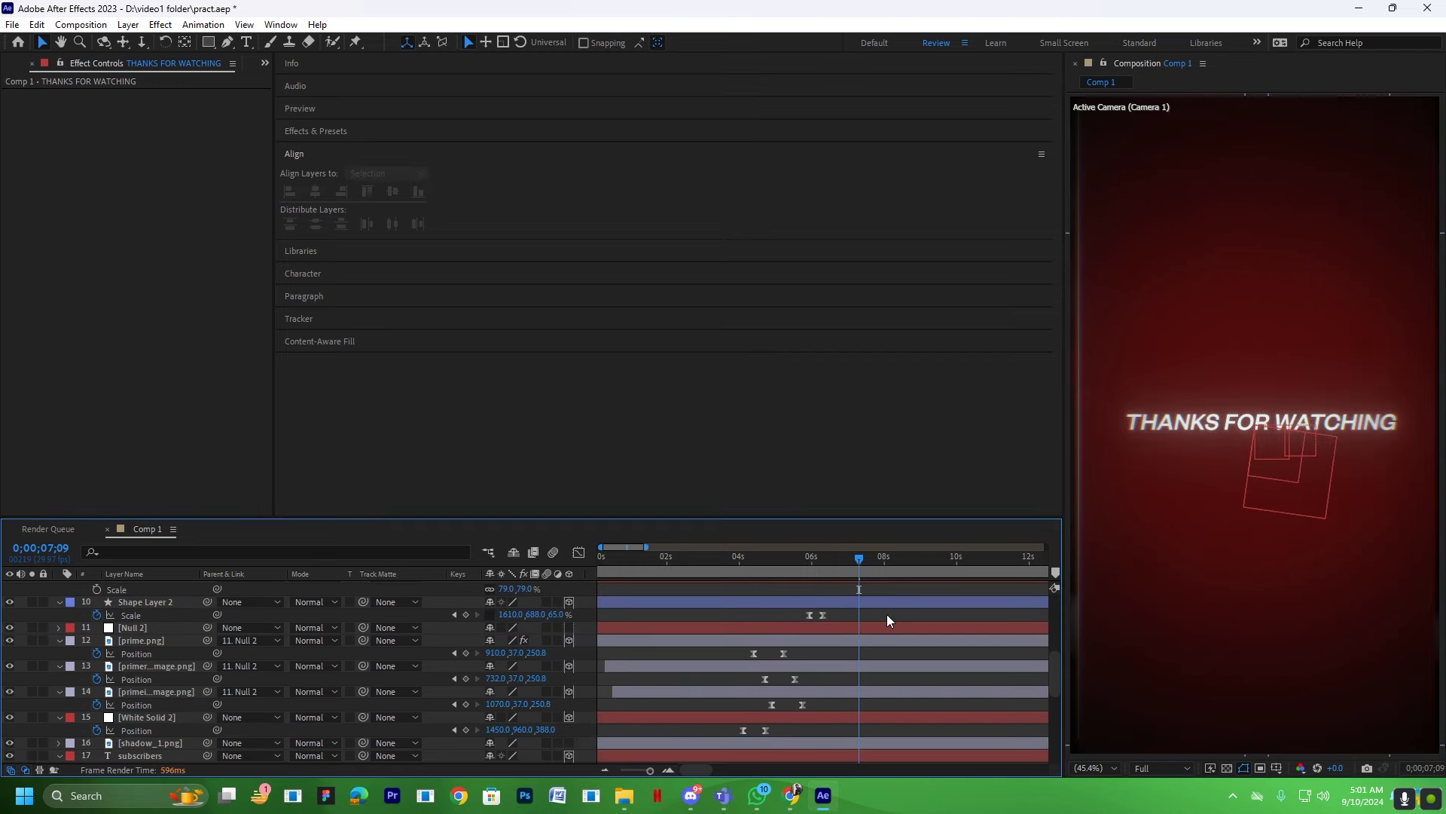
scroll(874, 626, "up", 2)
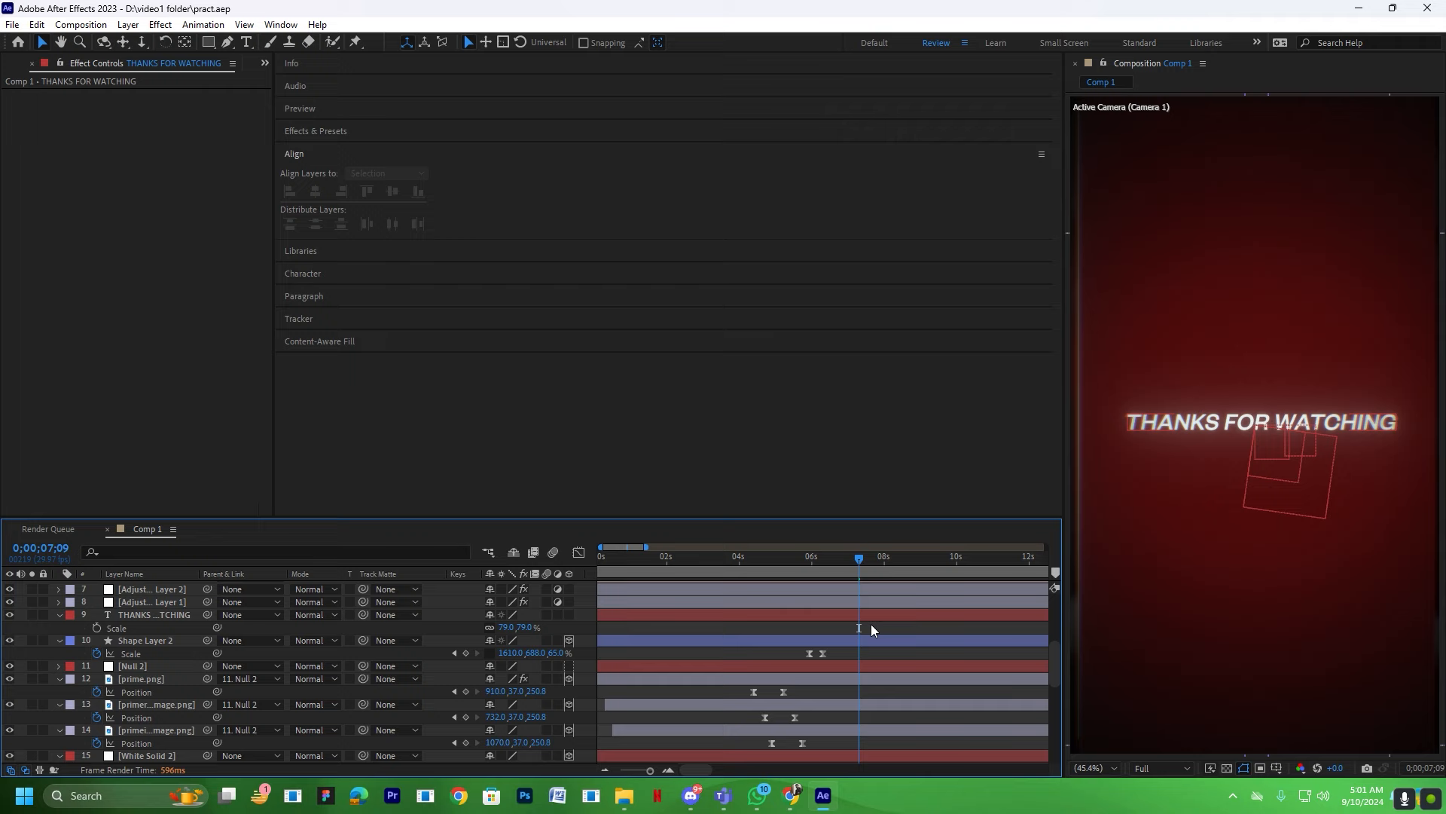
left_click(169, 615)
left_click(570, 614)
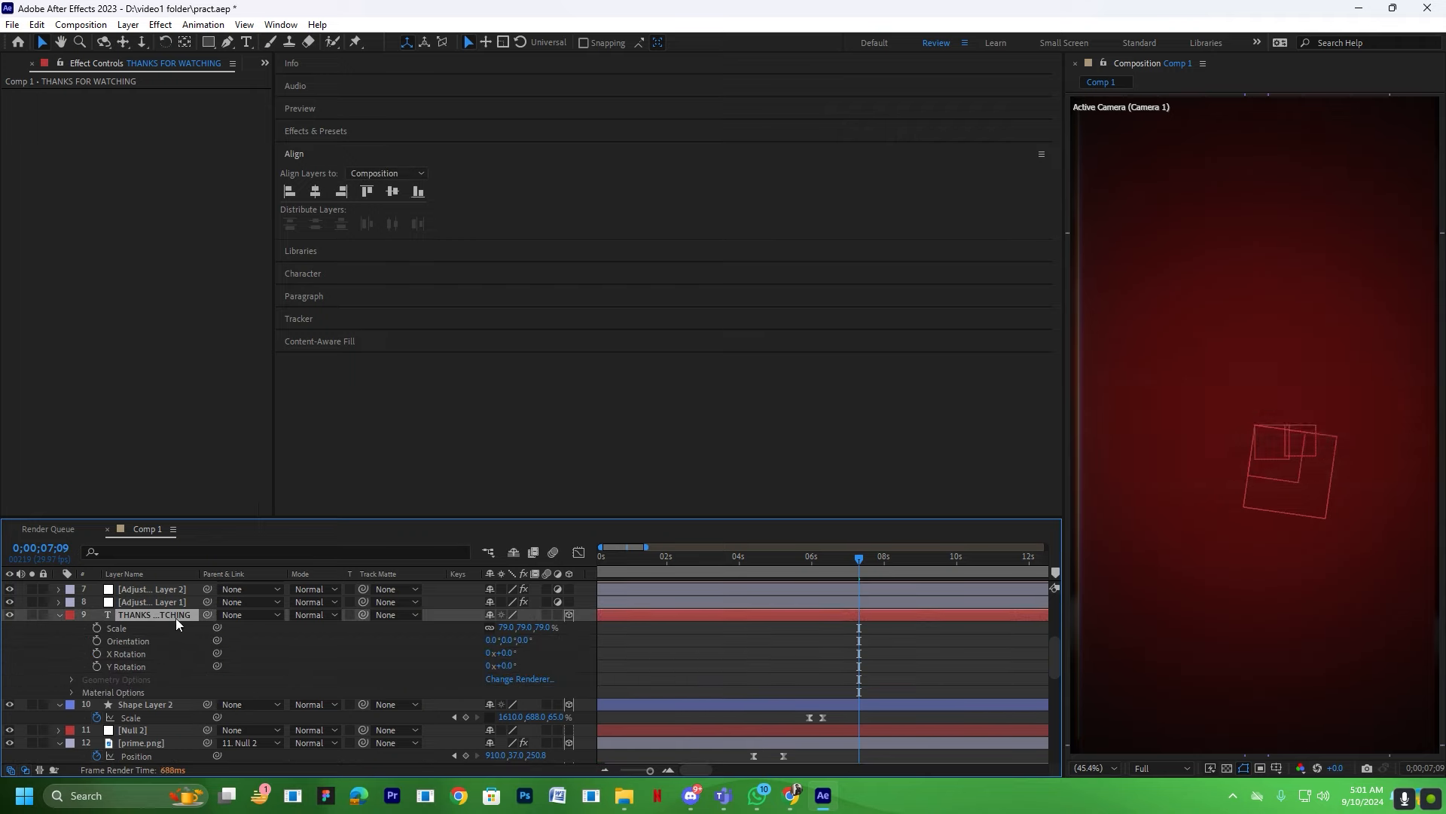
left_click_drag(1256, 427, 1288, 469)
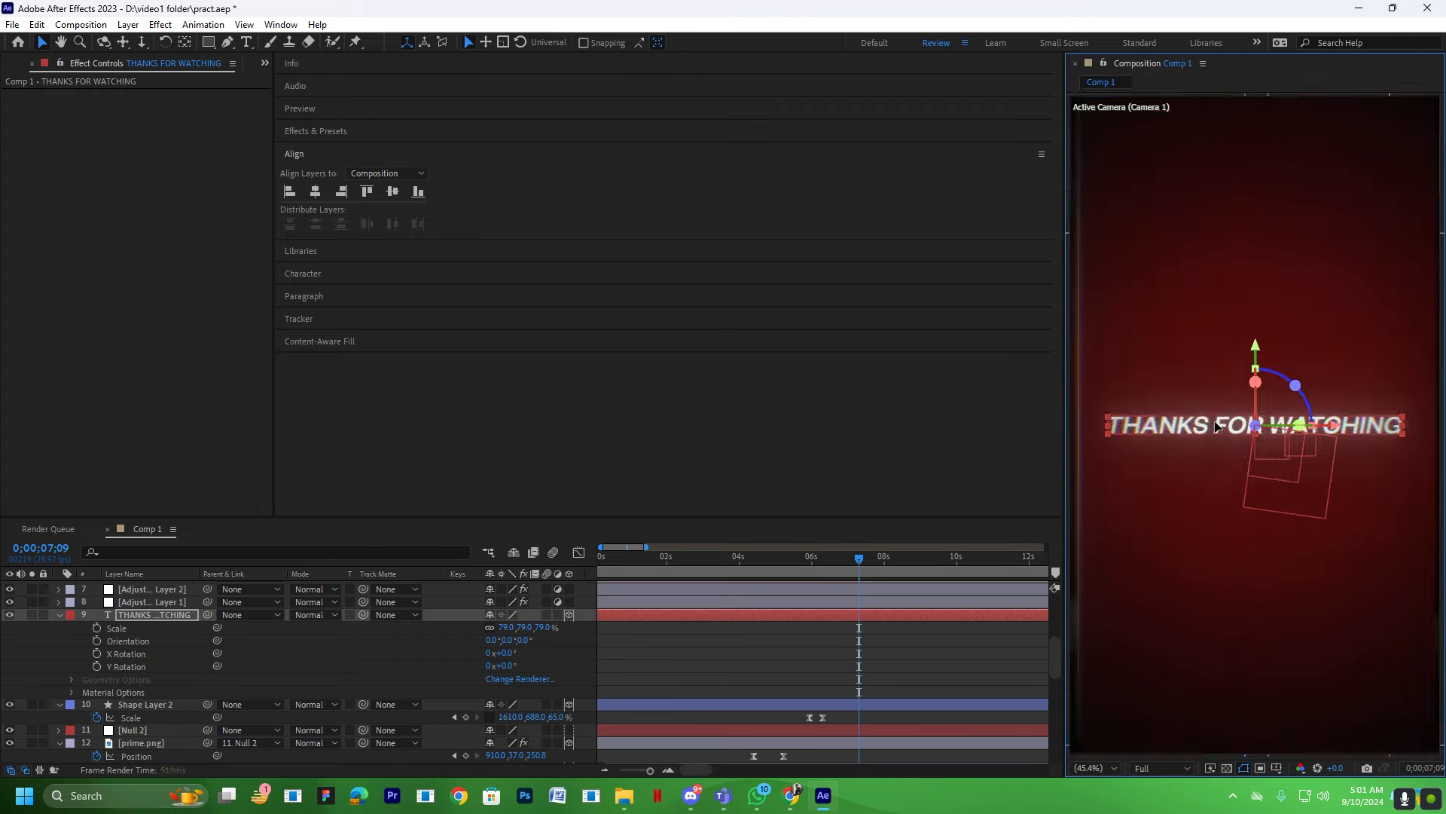
left_click_drag(1207, 429, 1215, 422)
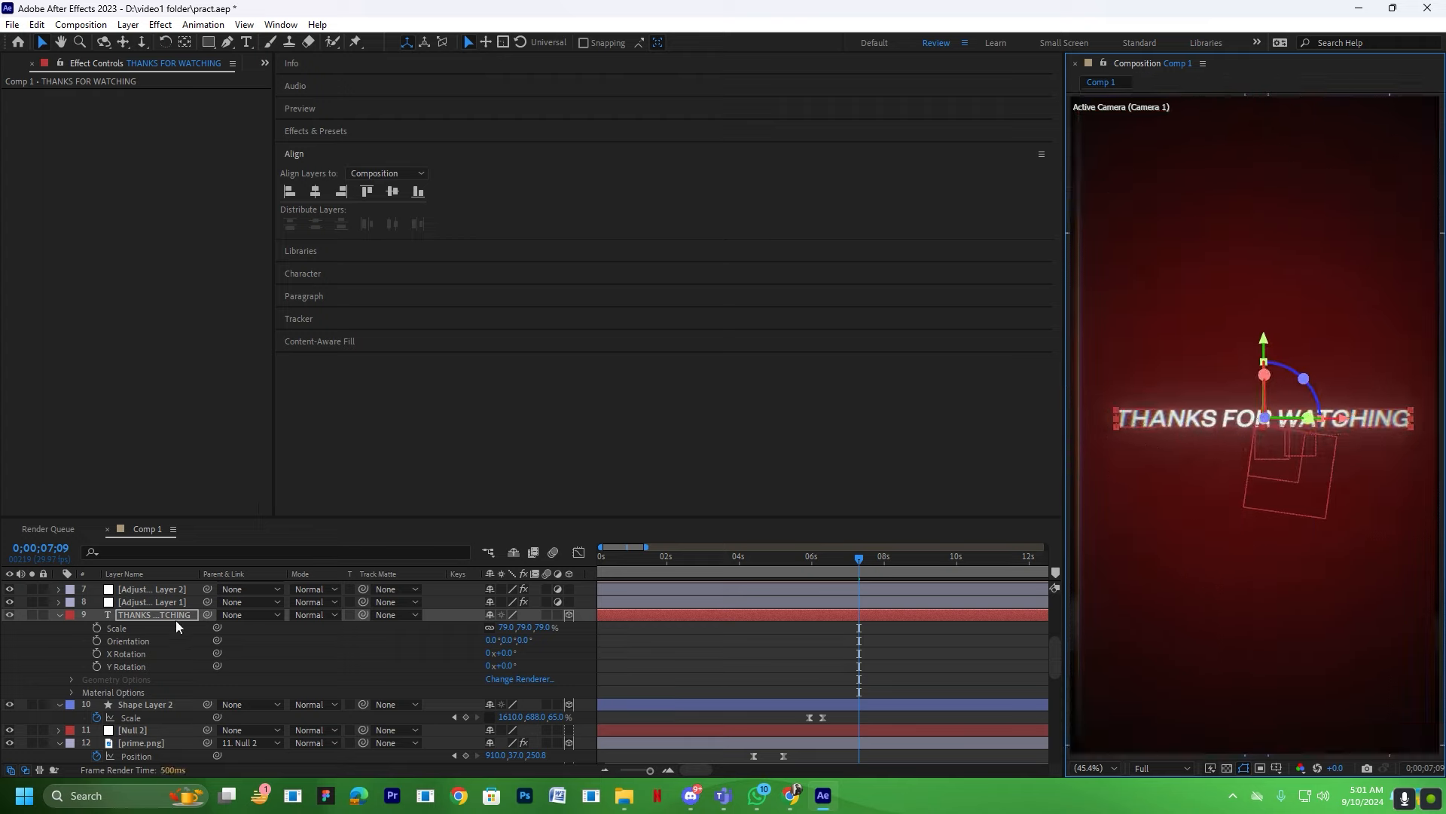
Apply the "mohi main text" animation preset to the "THANKS FOR WATCHING" layer.
key("ctrl+space")
type("mohi m")
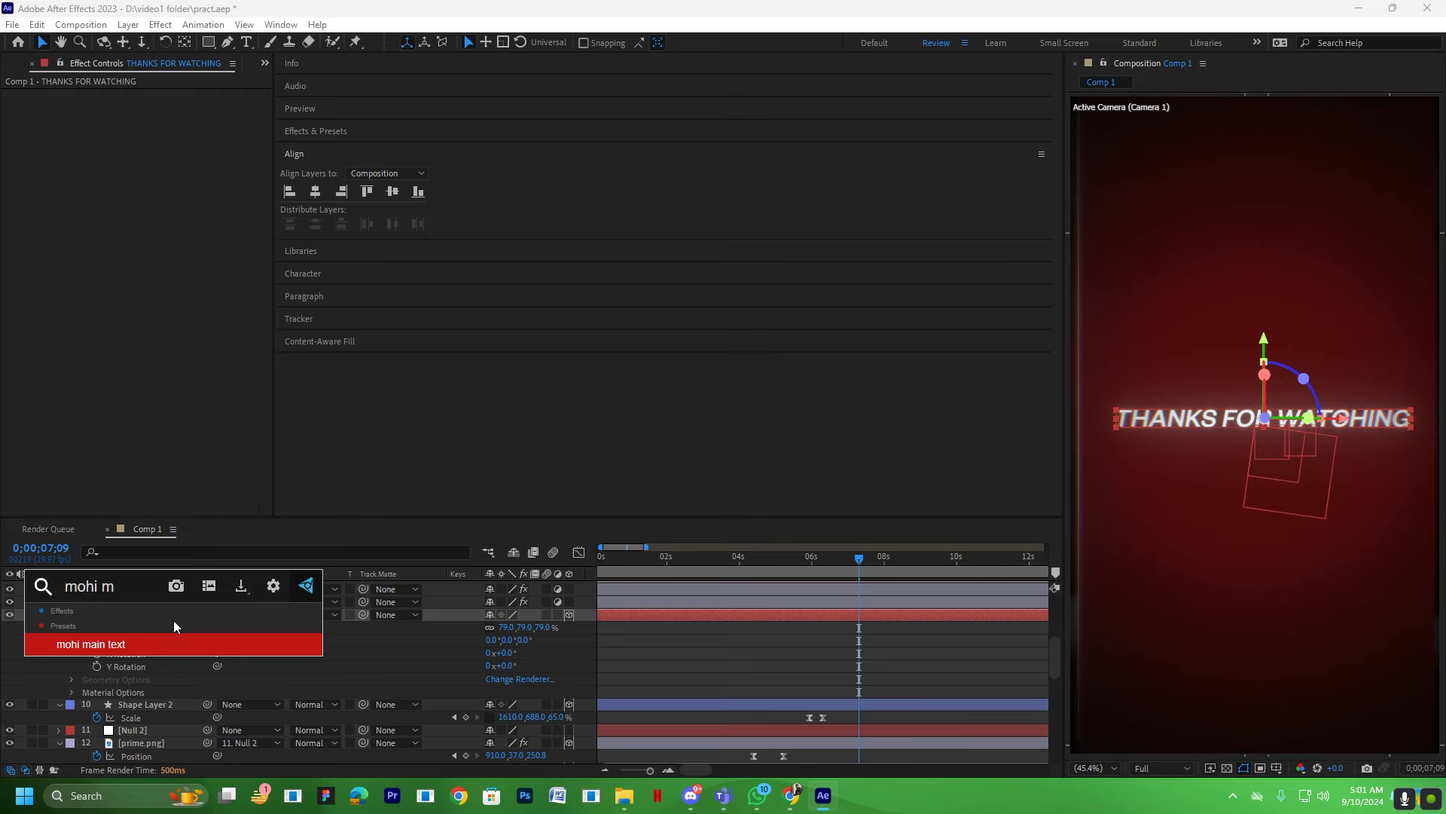
left_click(161, 640)
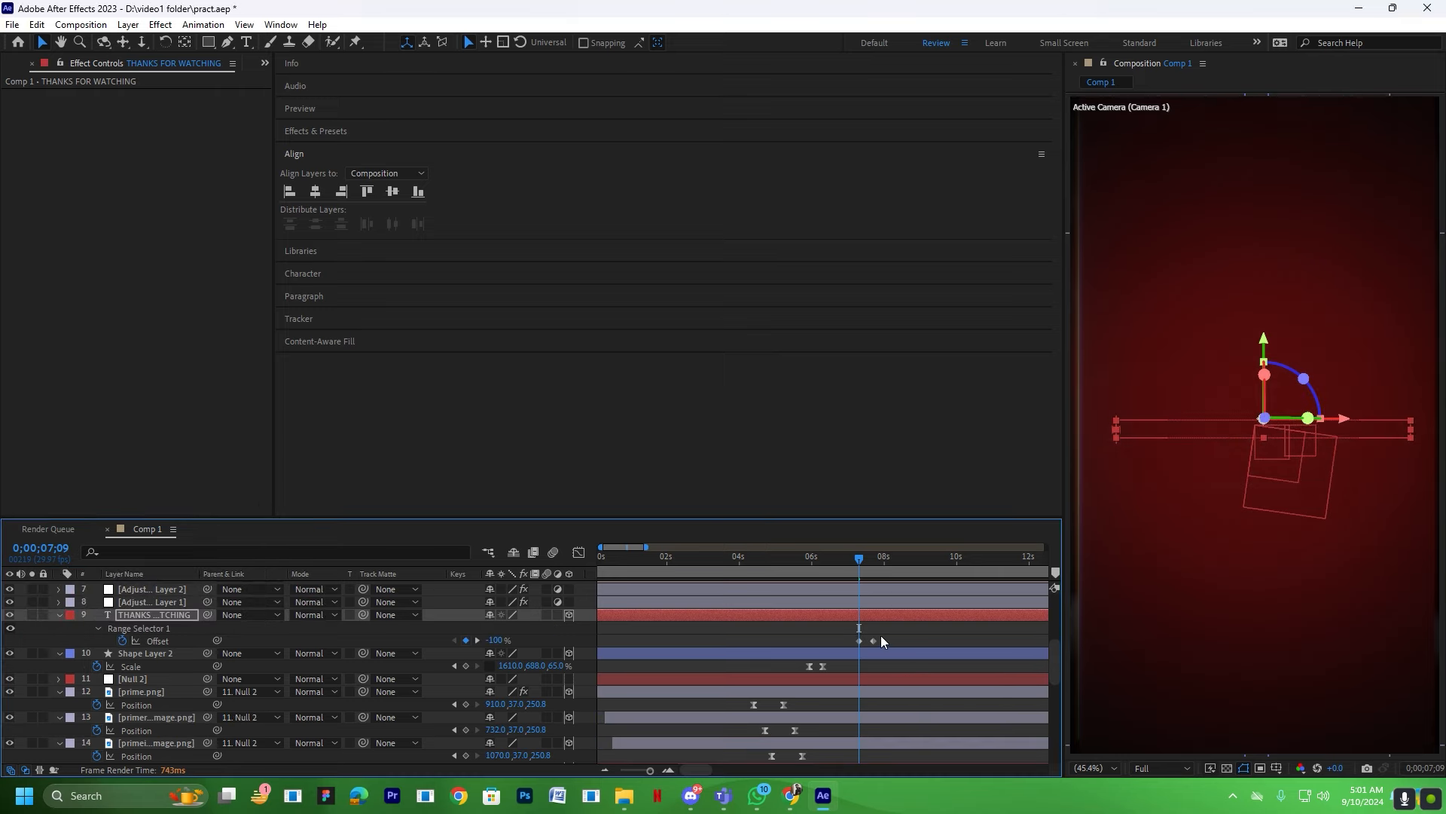
Shift the text layer earlier so its Offset keyframes start at about 0;00;05;27, and preview the text reveal with the line wipe.
left_click_drag(865, 614, 838, 615)
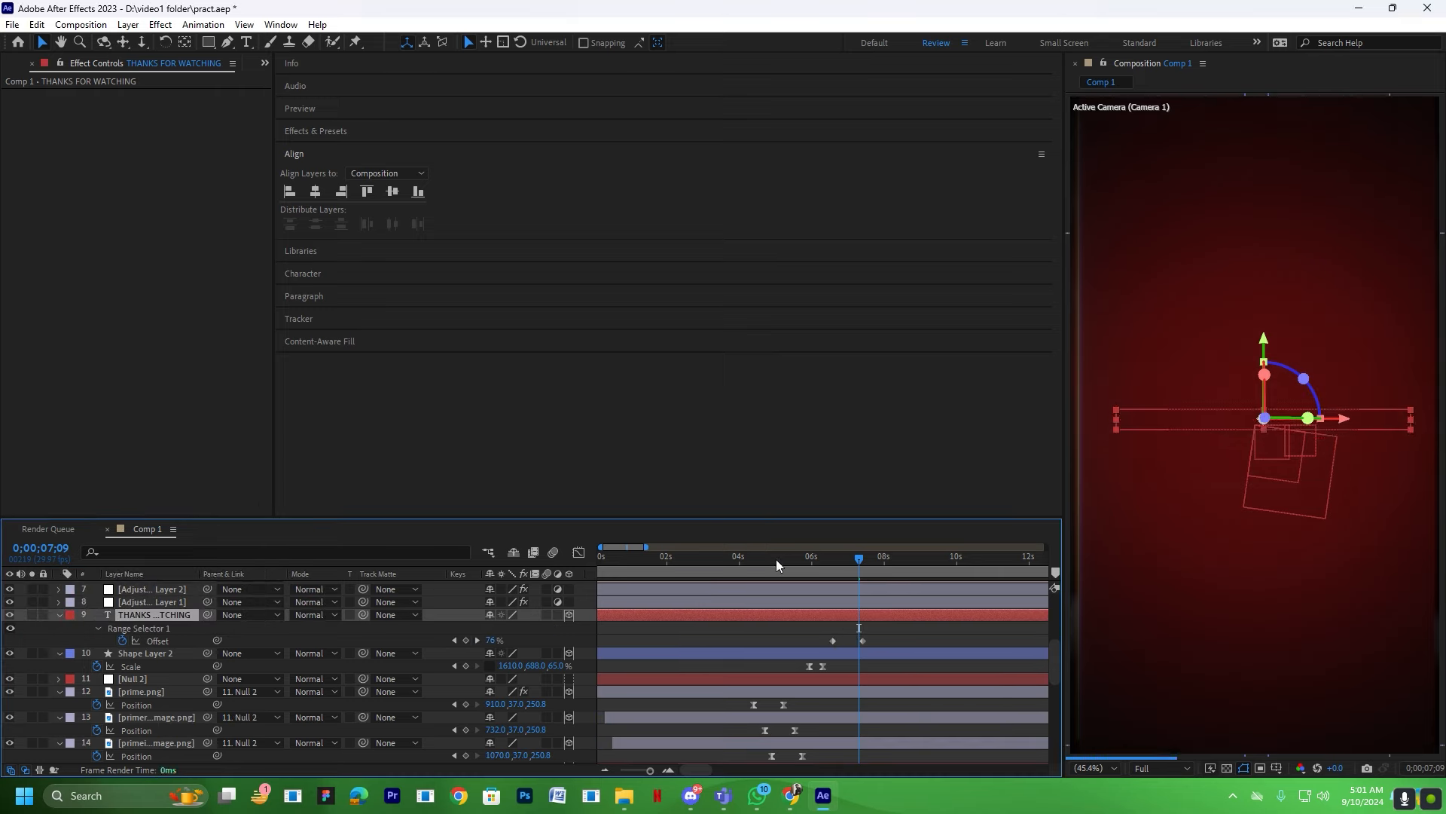
left_click(800, 559)
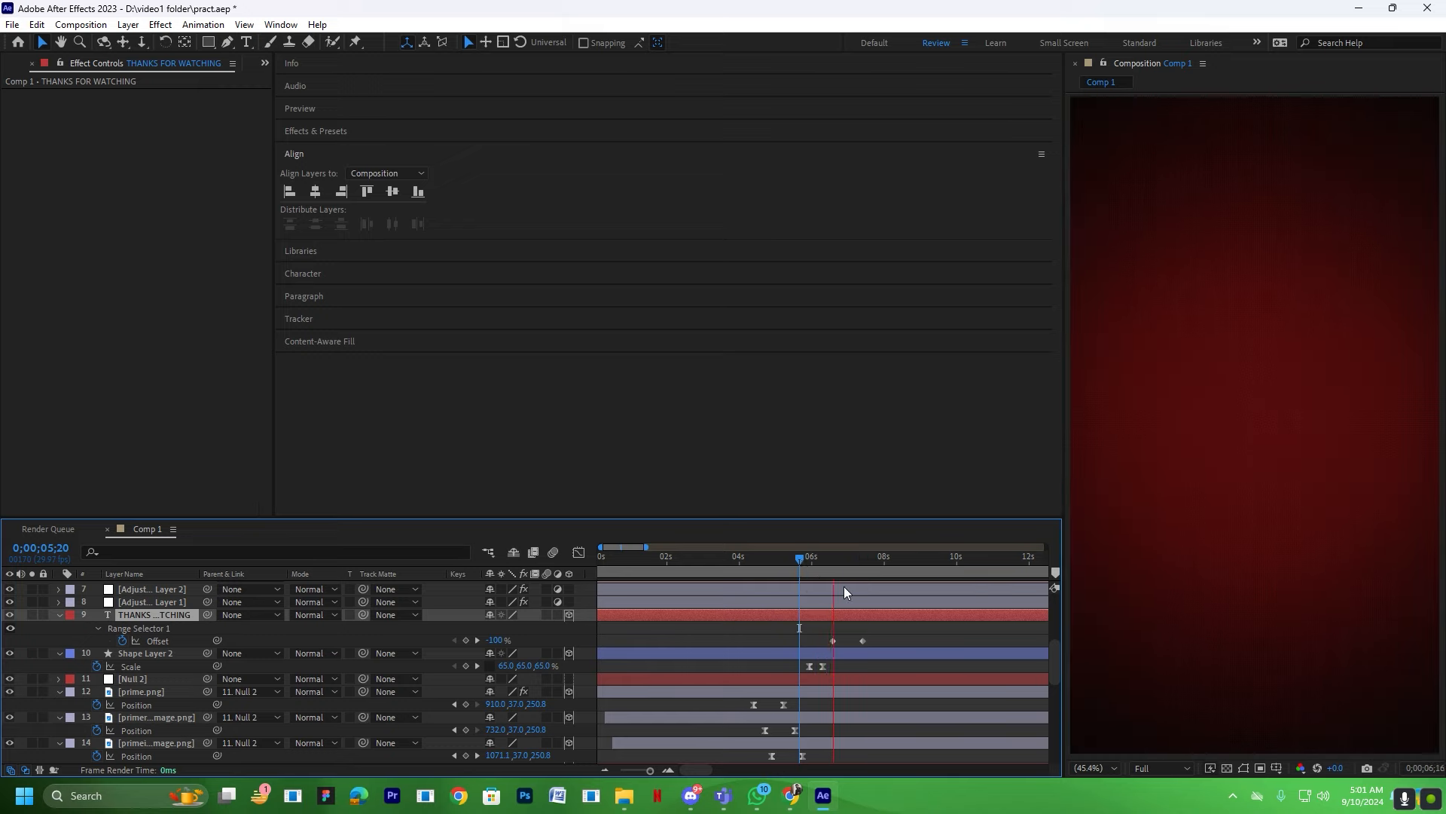
key("space")
left_click_drag(845, 616, 820, 616)
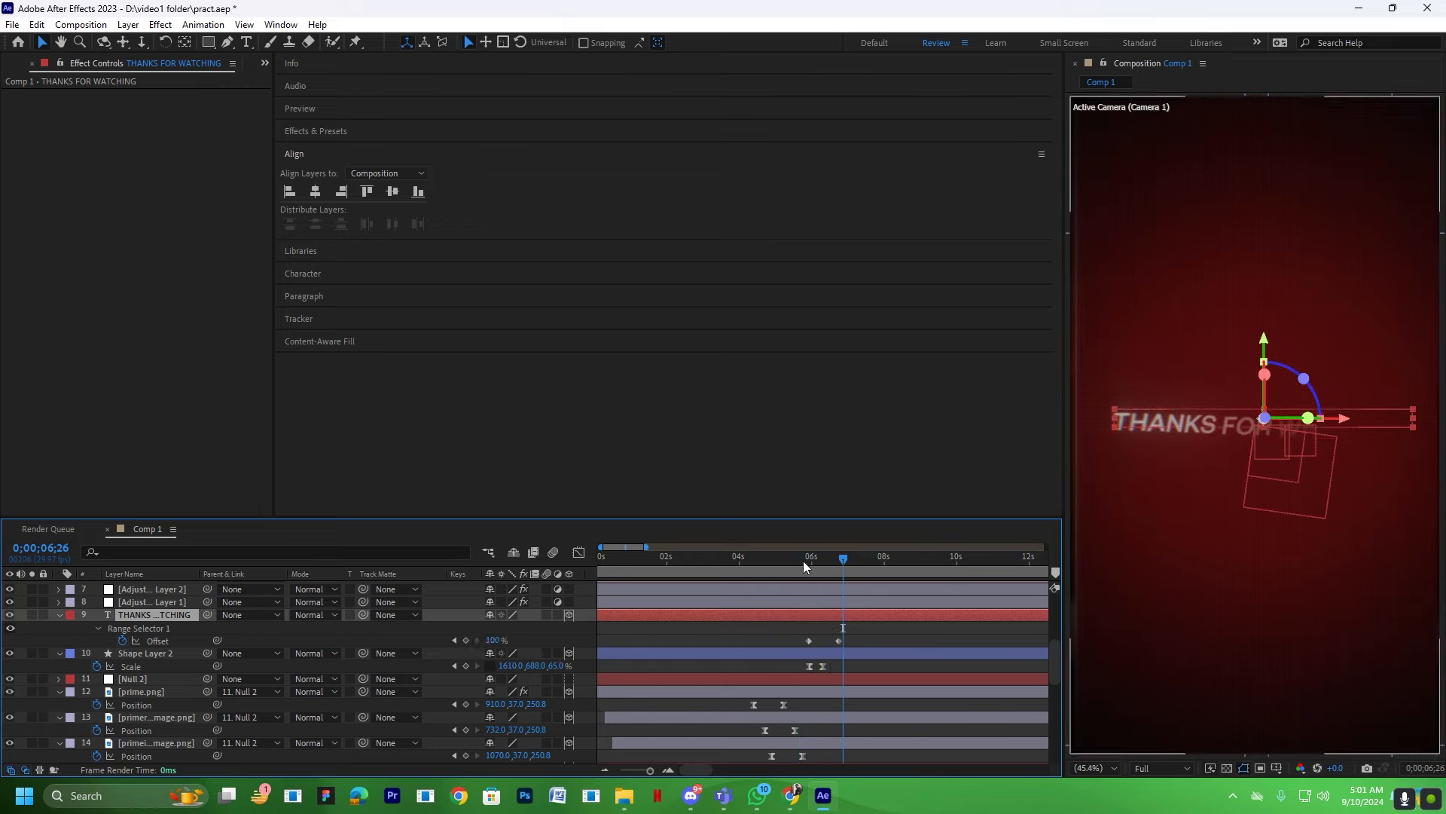
left_click(777, 559)
scroll(818, 641, "up", 3)
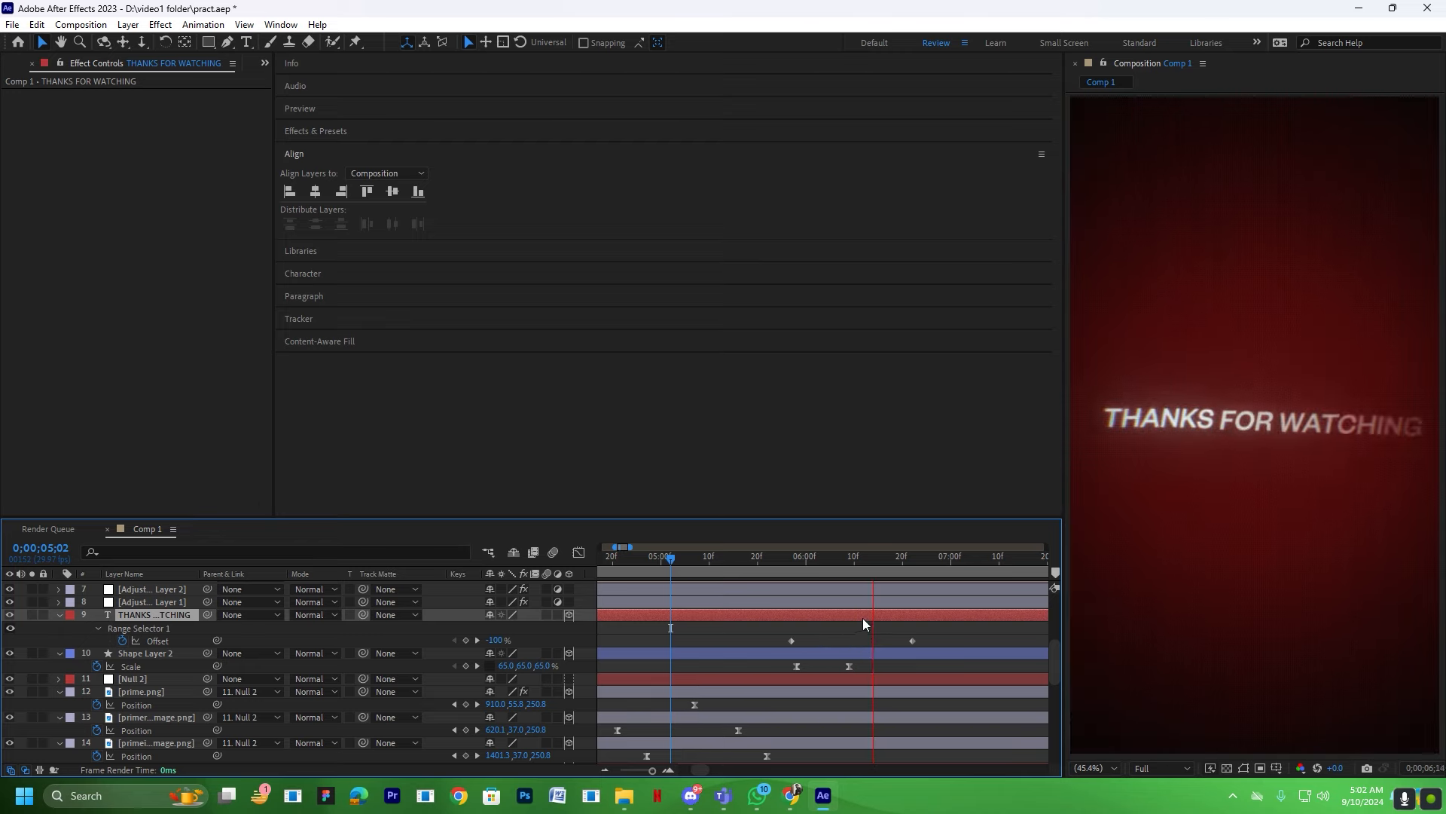
left_click(735, 563)
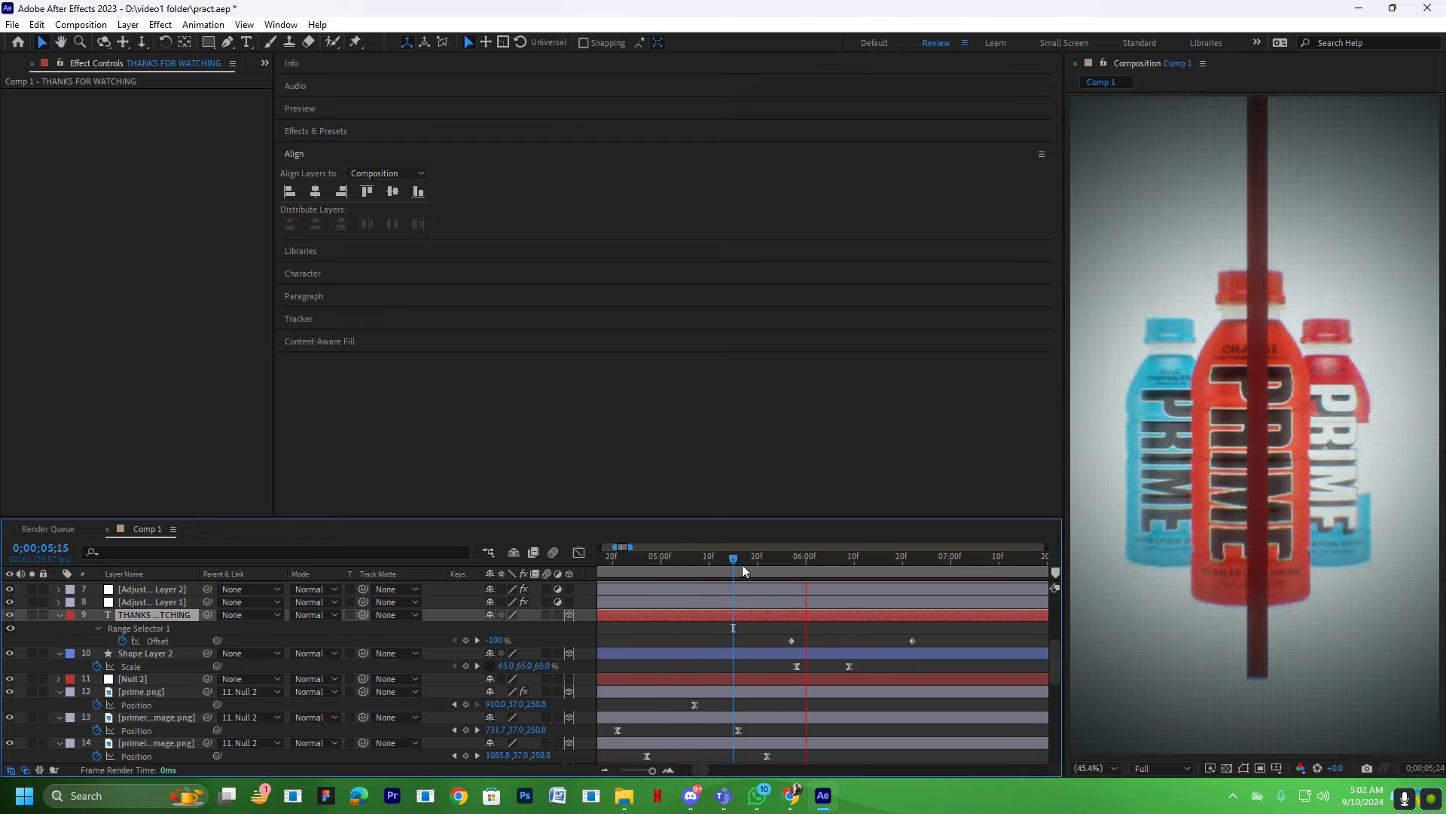
left_click(653, 564)
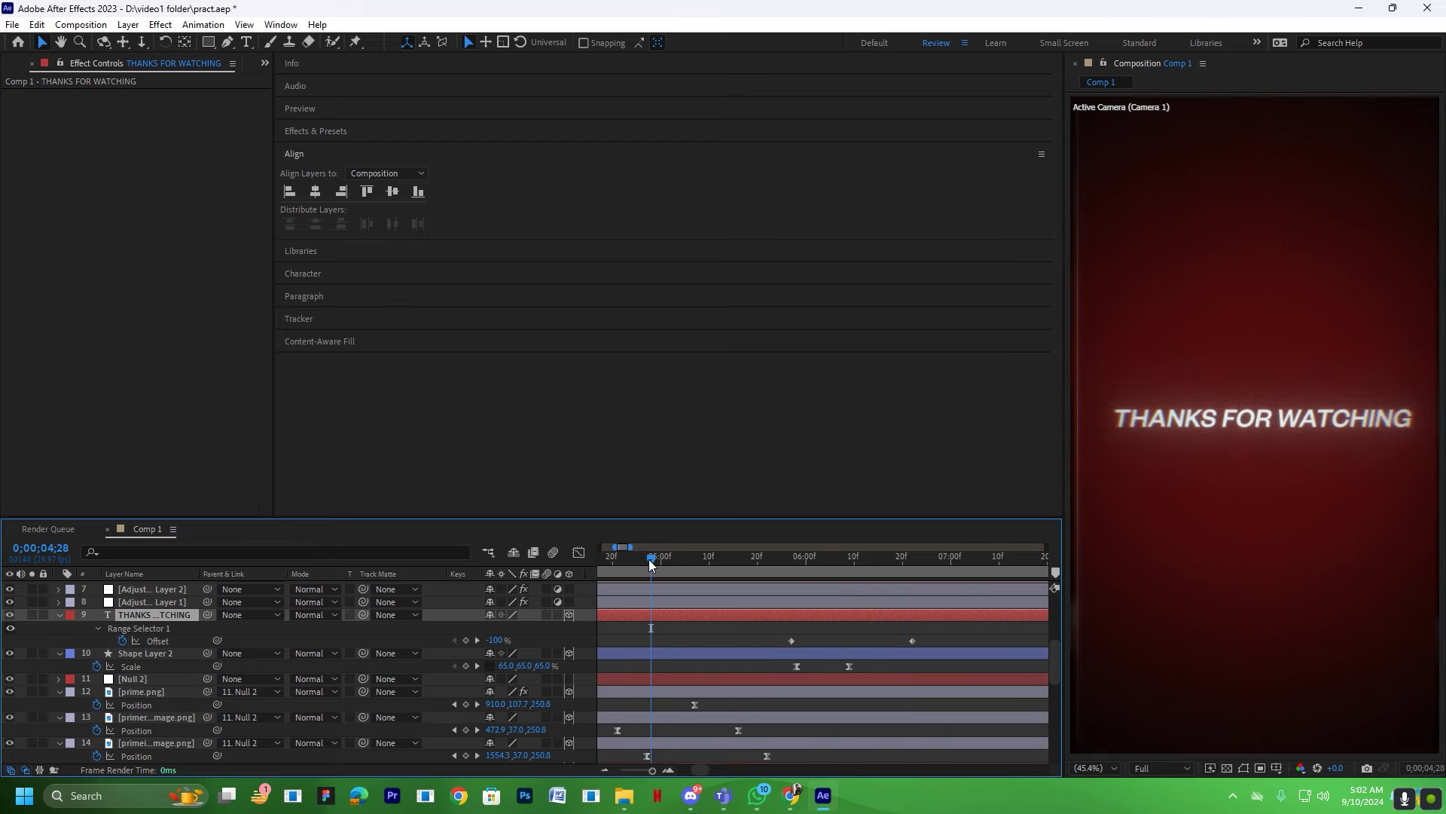